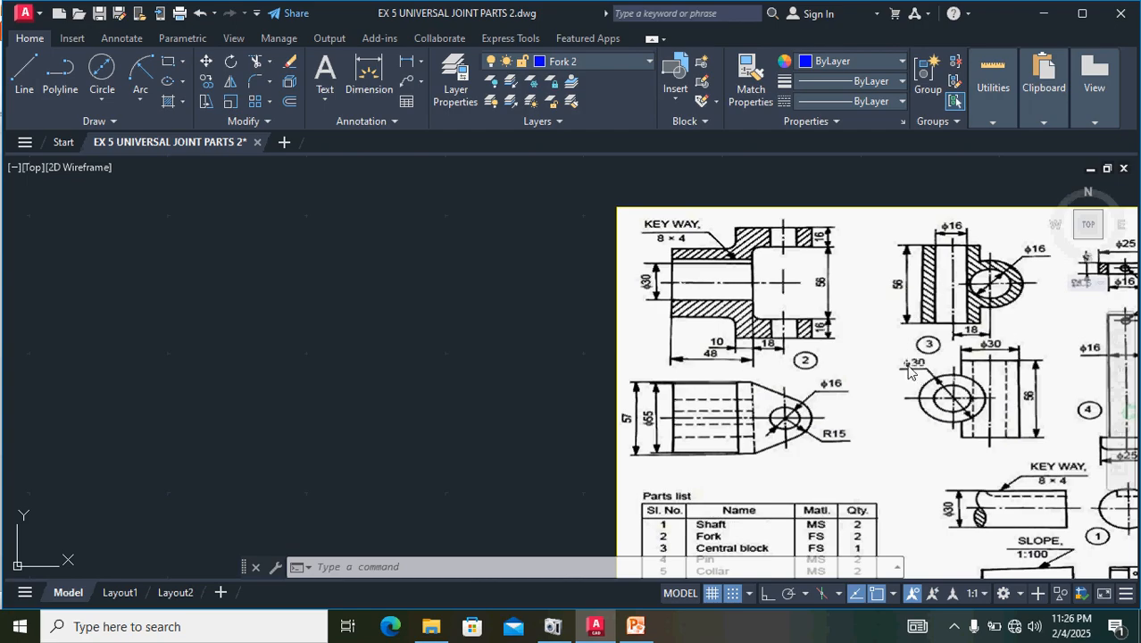
# - Examine the part views and parts list in the reference drawing, and zoom out to show the entire drawing
pyautogui.moveTo(919, 371); pyautogui.dragTo(781, 345, button='middle')
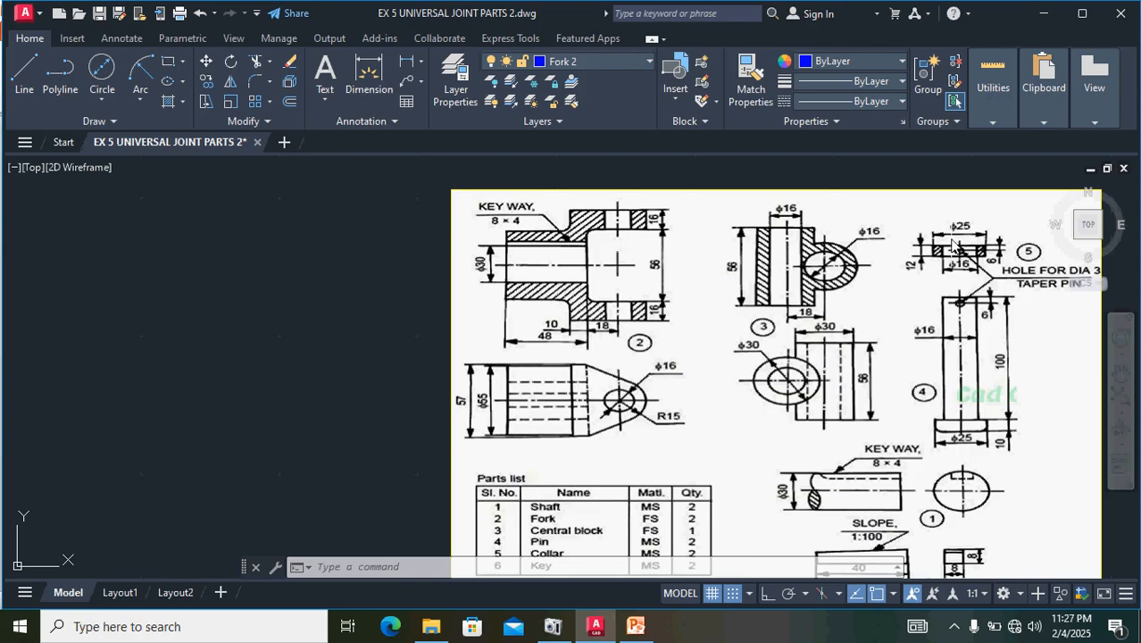
pyautogui.moveTo(923, 452); pyautogui.dragTo(896, 343, button='middle')
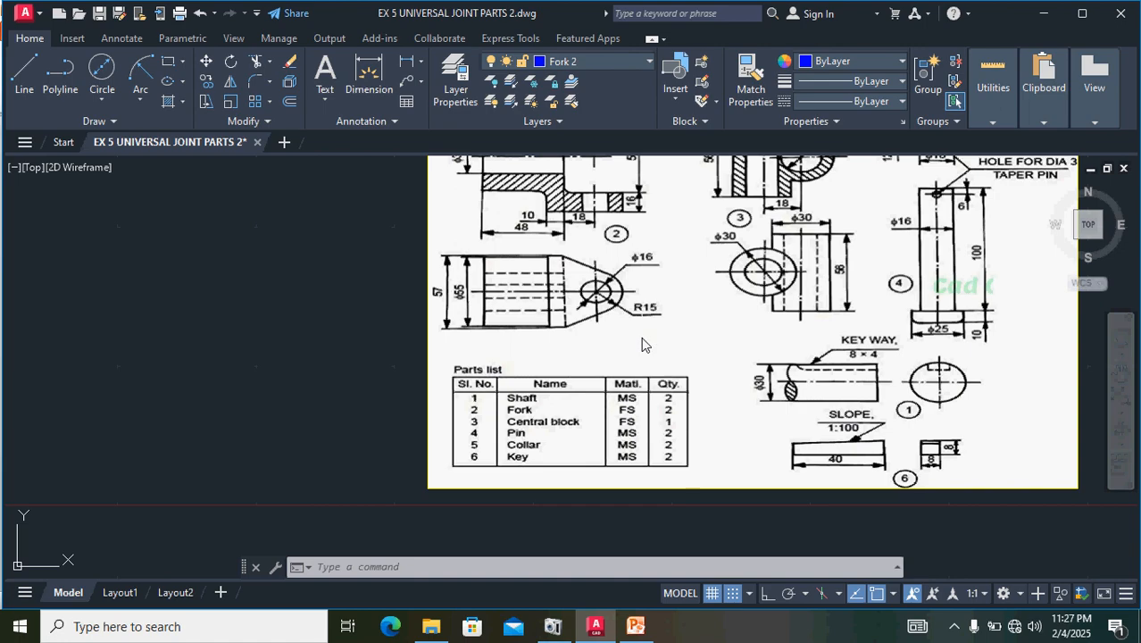
pyautogui.moveTo(698, 352)
pyautogui.mouseDown(button='middle')
pyautogui.moveTo(779, 375)
pyautogui.moveTo(771, 400)
pyautogui.moveTo(736, 420)
pyautogui.moveTo(747, 415)
pyautogui.mouseUp(button='middle')
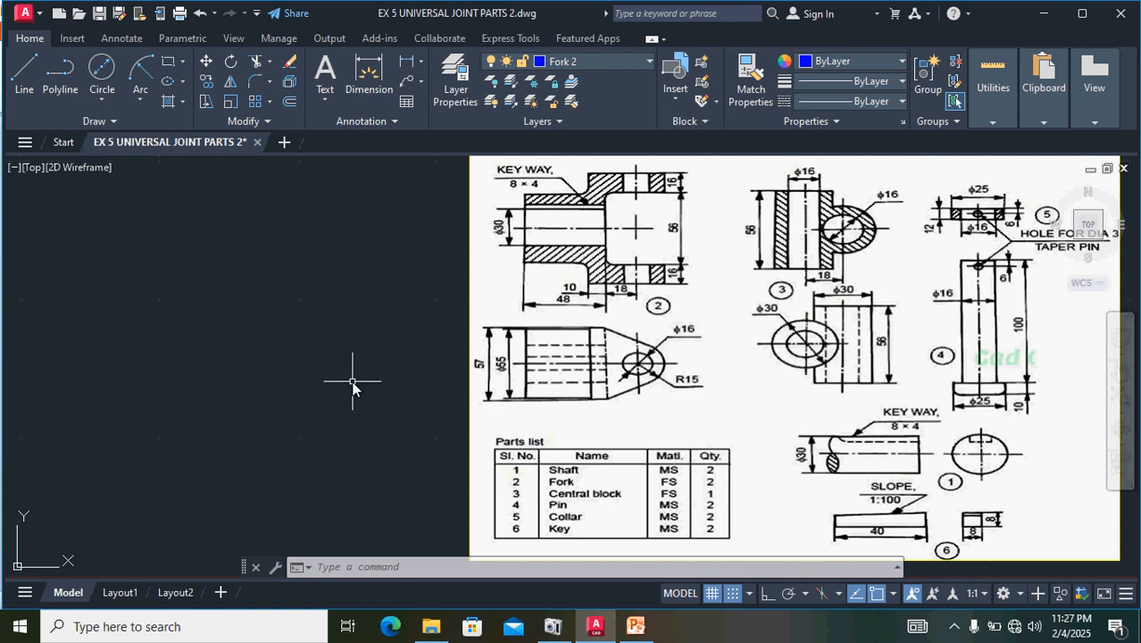
pyautogui.press('Return')
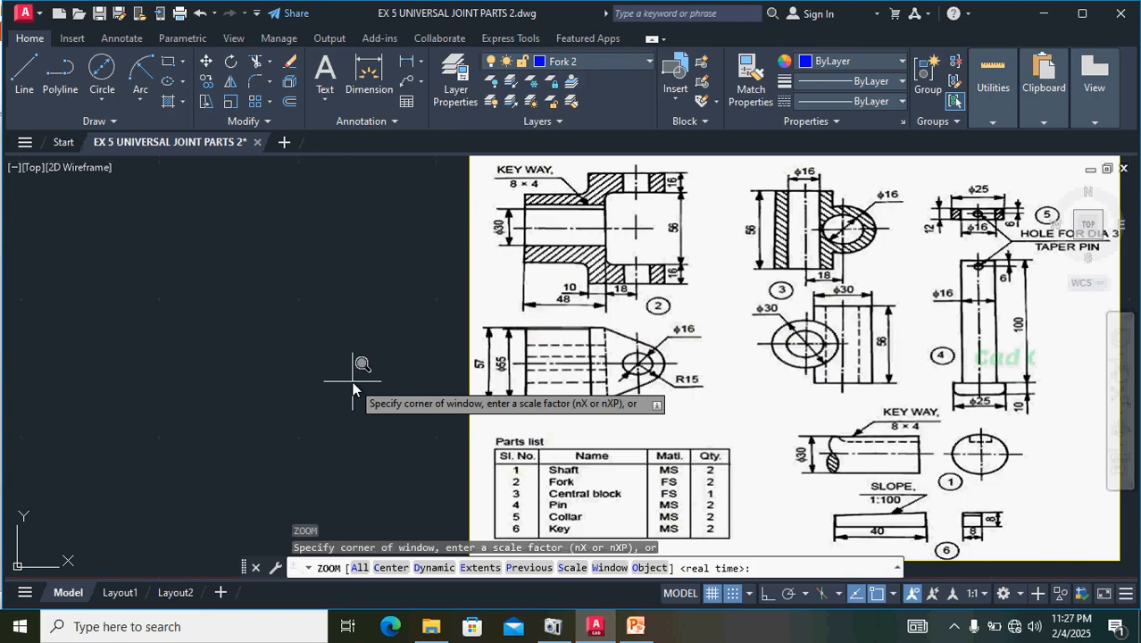
pyautogui.write('a')
pyautogui.press('Return')
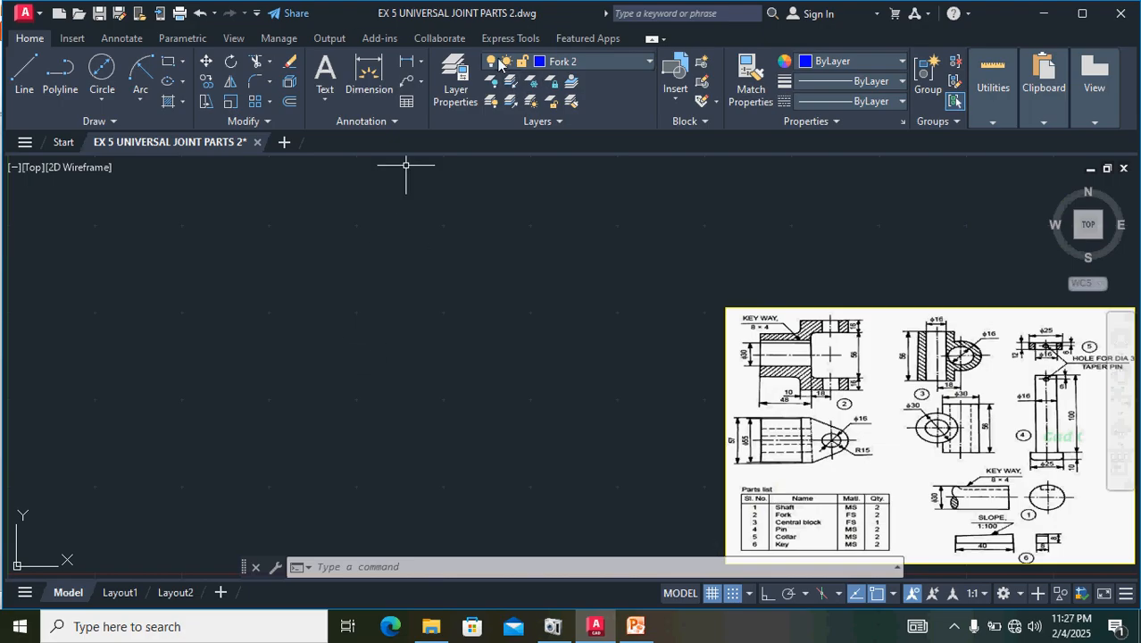
# - Make Shaft the current layer and set the current linetype to CENTER
pyautogui.click(635, 58)
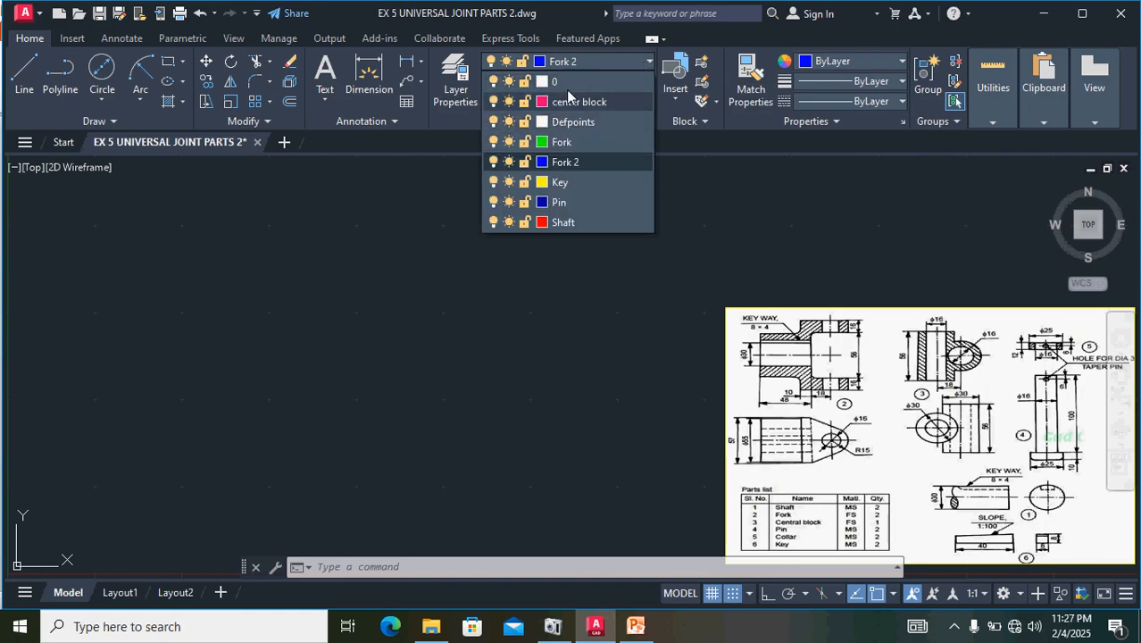
pyautogui.click(563, 223)
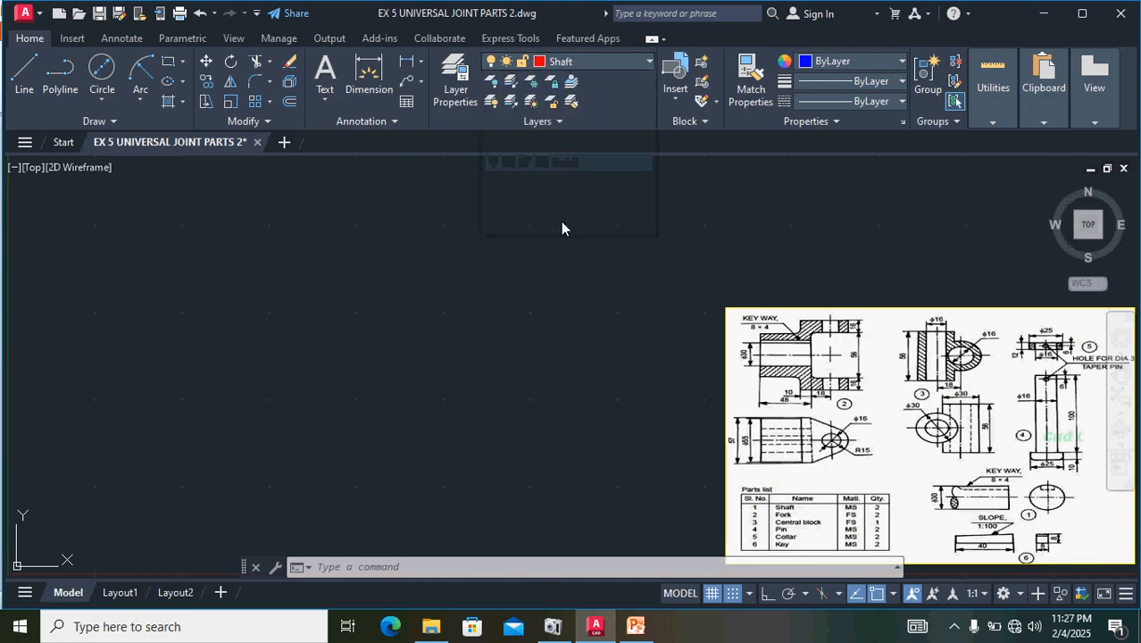
pyautogui.click(889, 101)
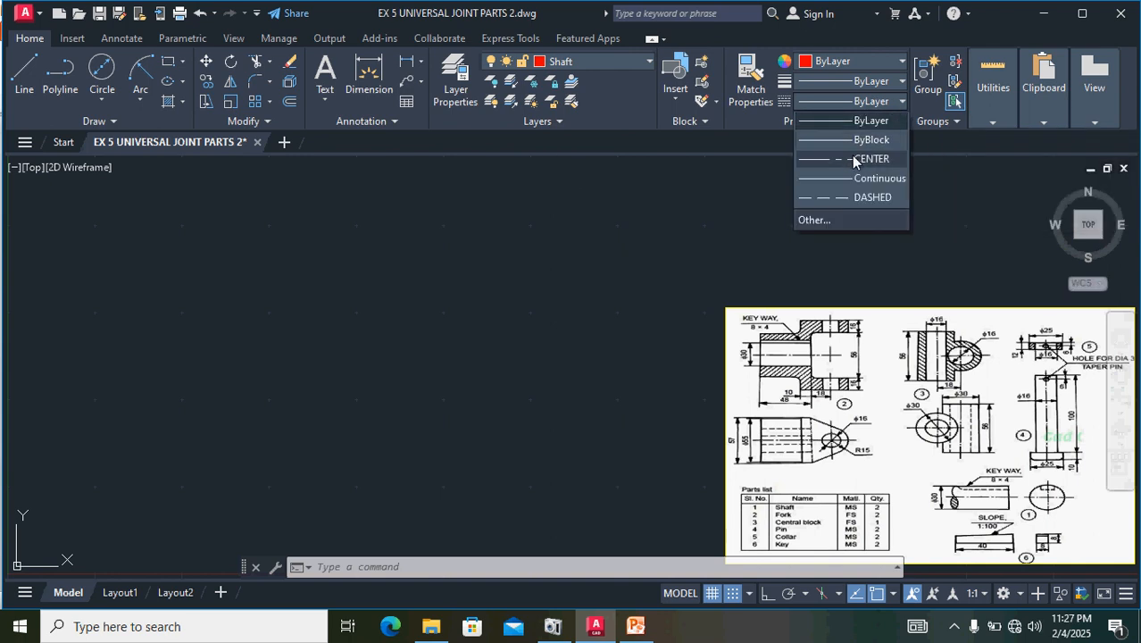
pyautogui.click(851, 157)
# - Draw a horizontal centreline in the empty space beside the reference image, with Ortho on and the colour set to ByBlock
pyautogui.click(24, 74)
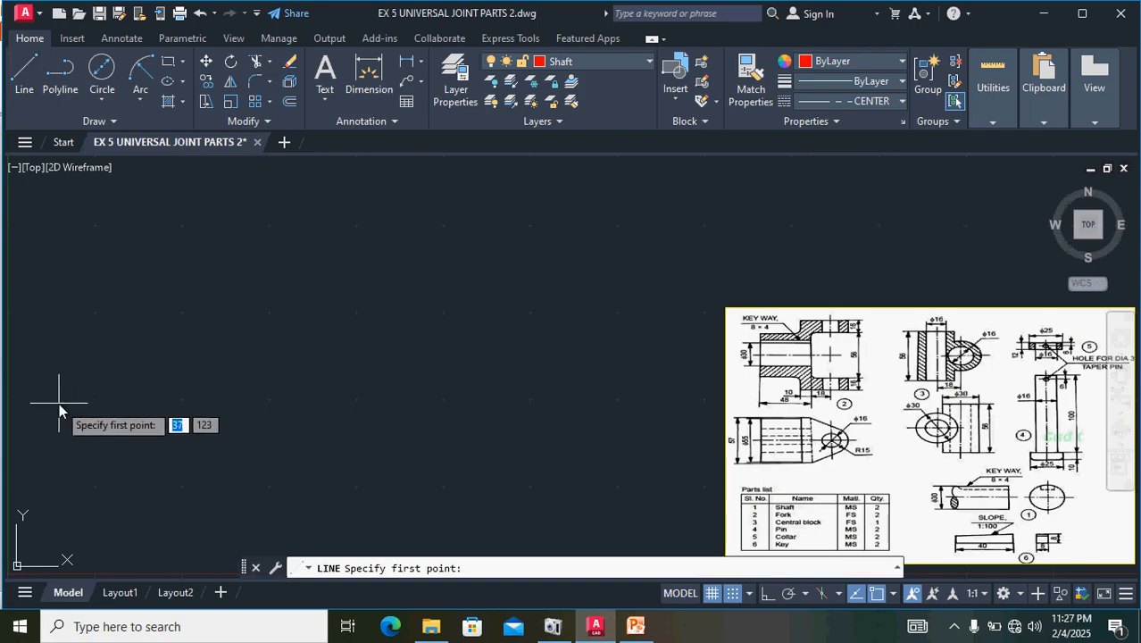
pyautogui.click(55, 402)
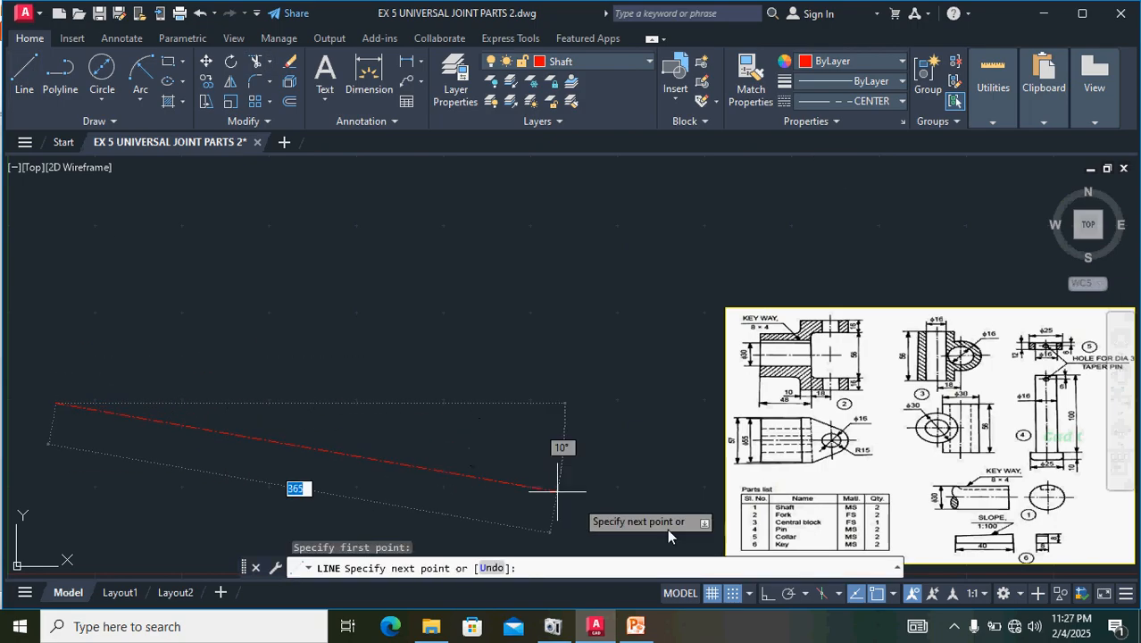
pyautogui.click(770, 596)
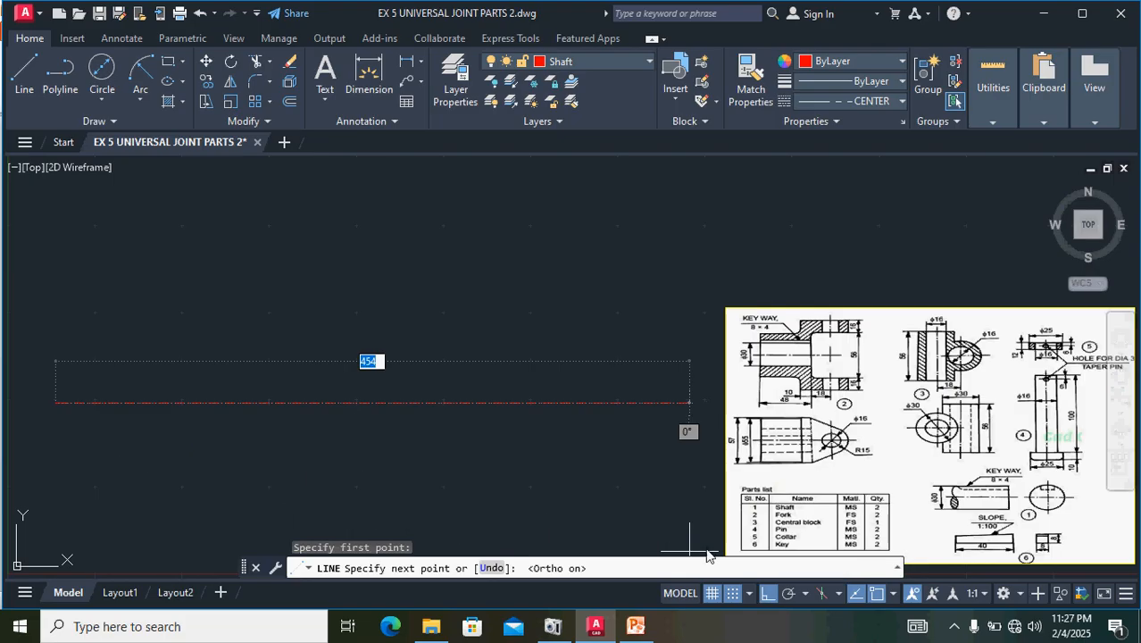
pyautogui.click(856, 62)
pyautogui.click(835, 94)
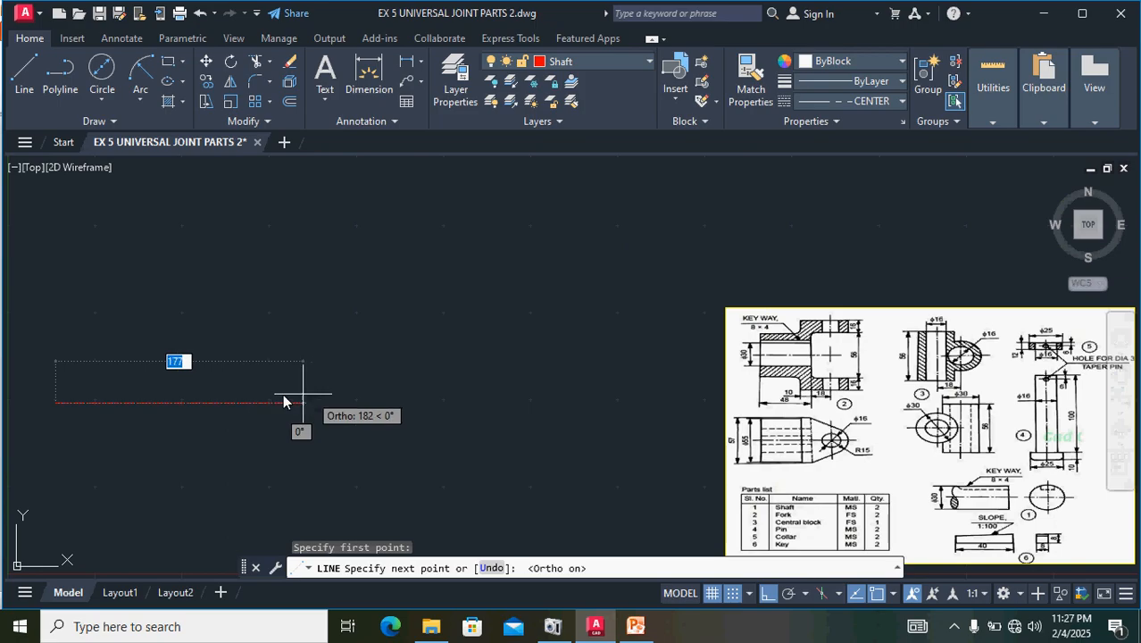
pyautogui.click(353, 366)
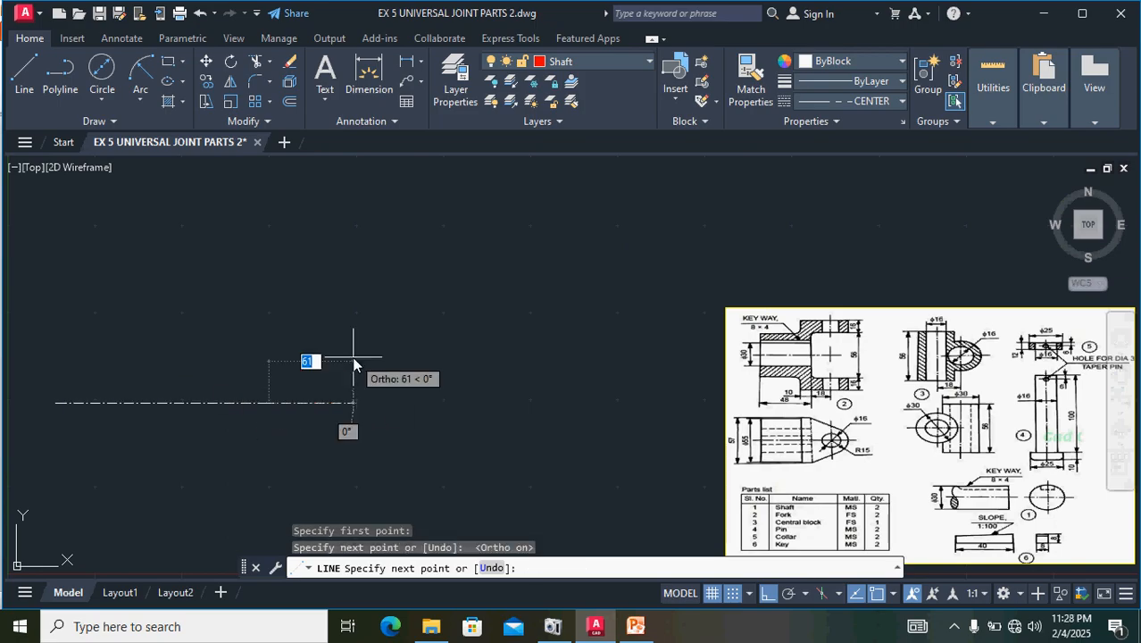
pyautogui.press('Return')
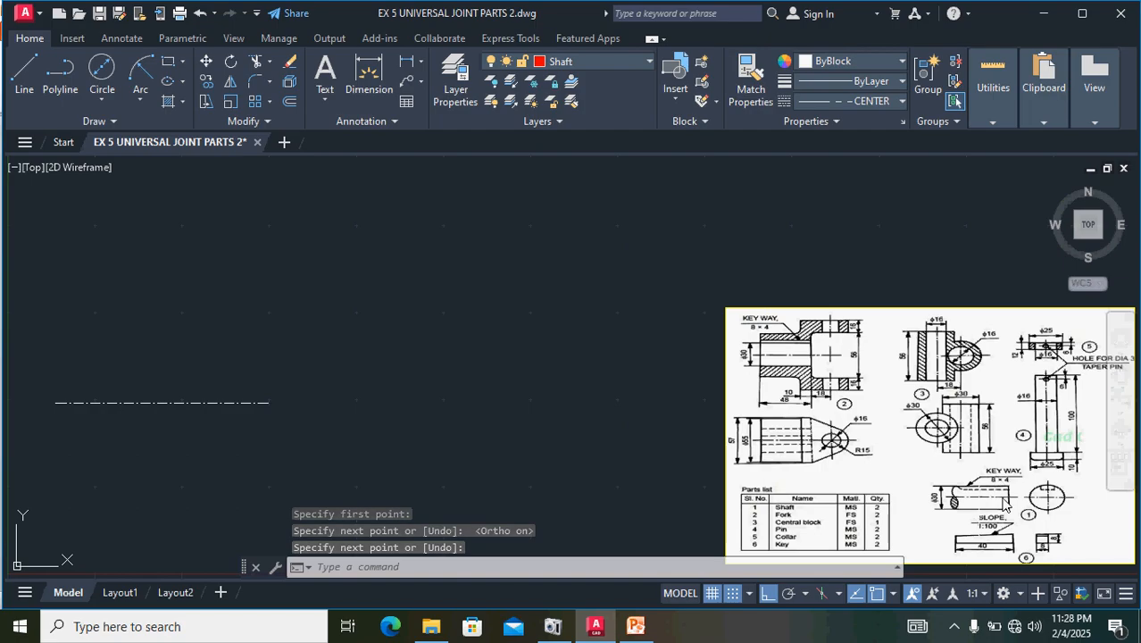
# - Set the current object colour and linetype to ByLayer
pyautogui.scroll(2, 967, 506)
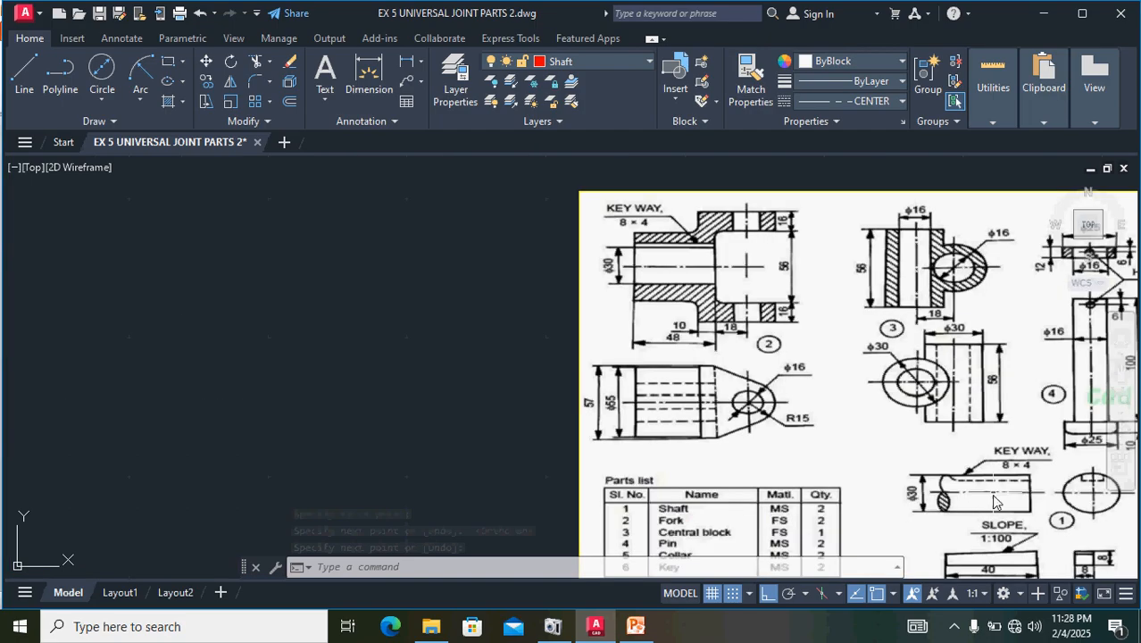
pyautogui.scroll(-3, 501, 437)
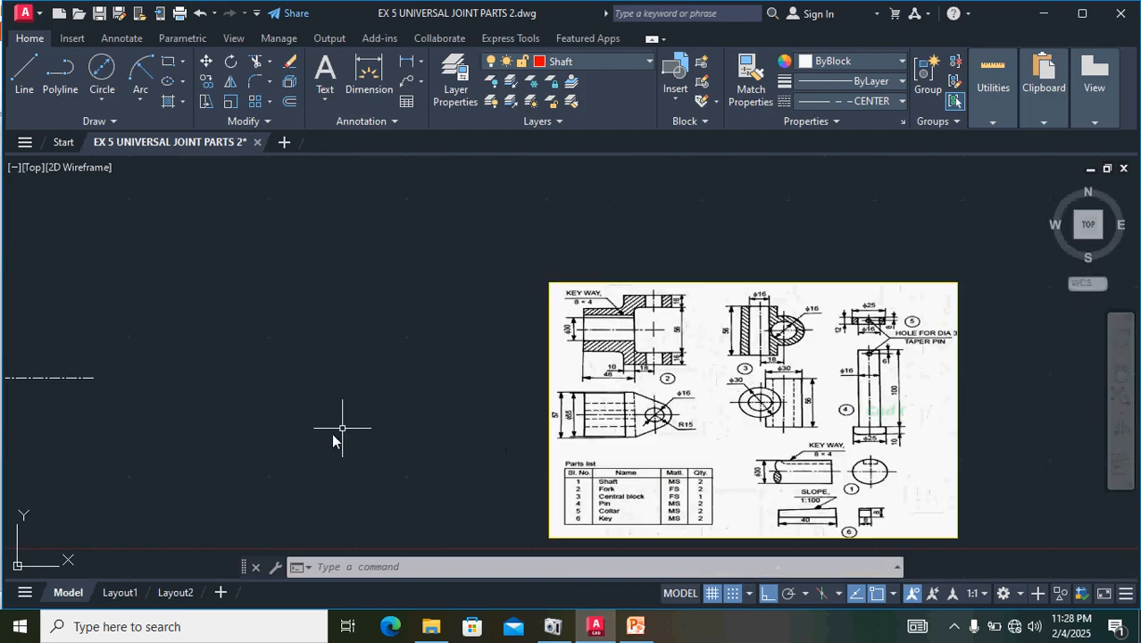
pyautogui.moveTo(334, 435); pyautogui.dragTo(574, 459, button='middle')
pyautogui.scroll(2, 349, 398)
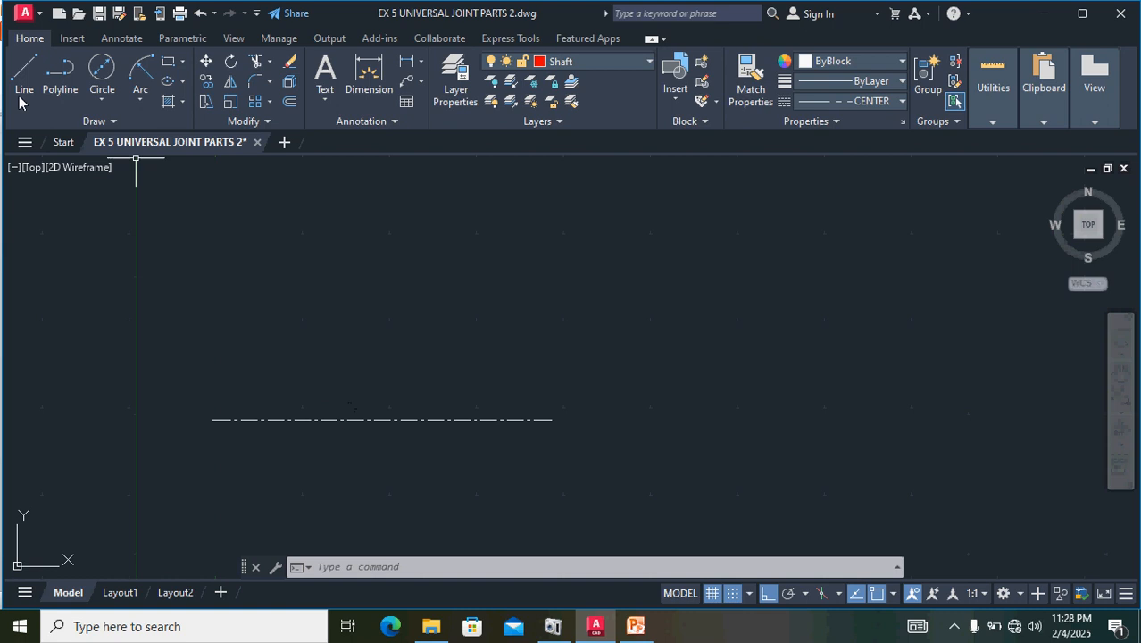
pyautogui.click(833, 61)
pyautogui.click(830, 81)
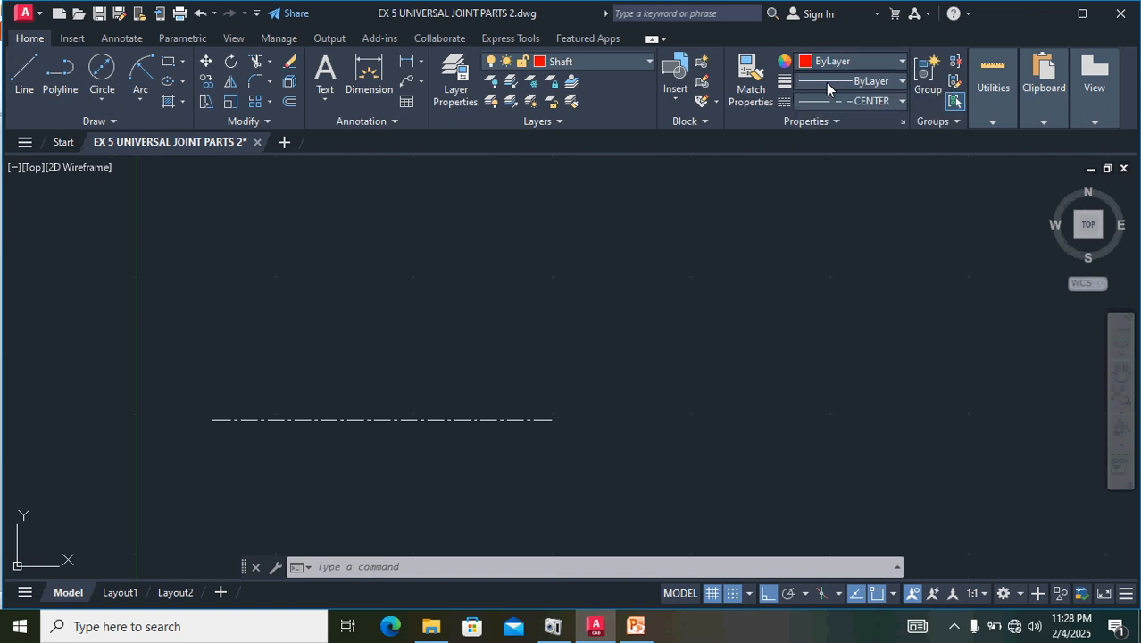
pyautogui.click(28, 76)
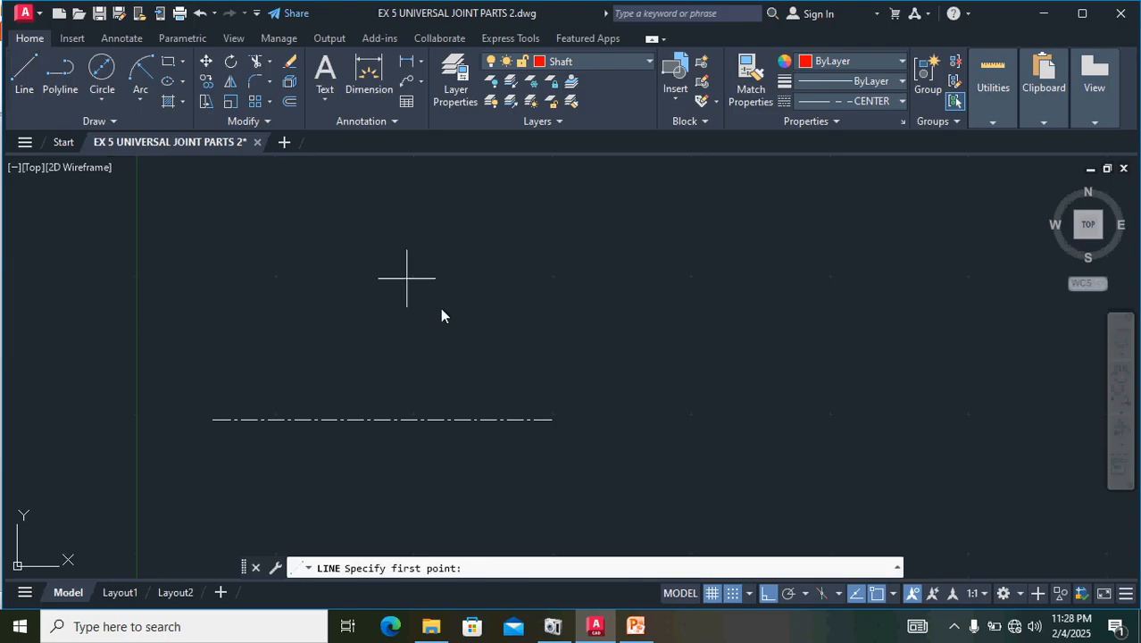
pyautogui.click(484, 418)
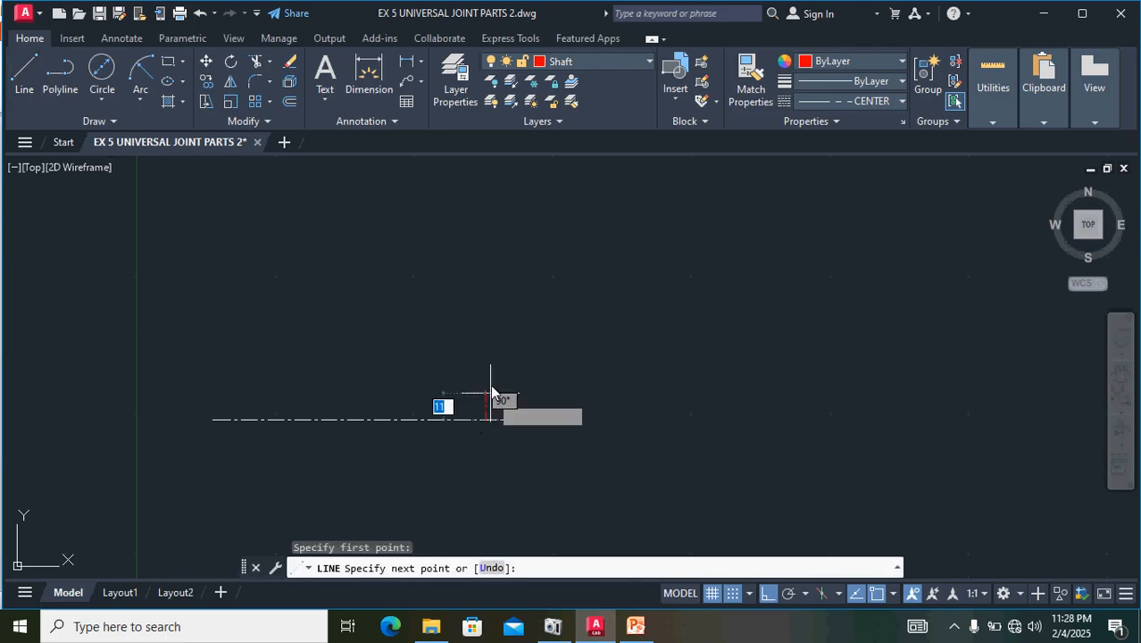
pyautogui.click(855, 101)
pyautogui.click(854, 121)
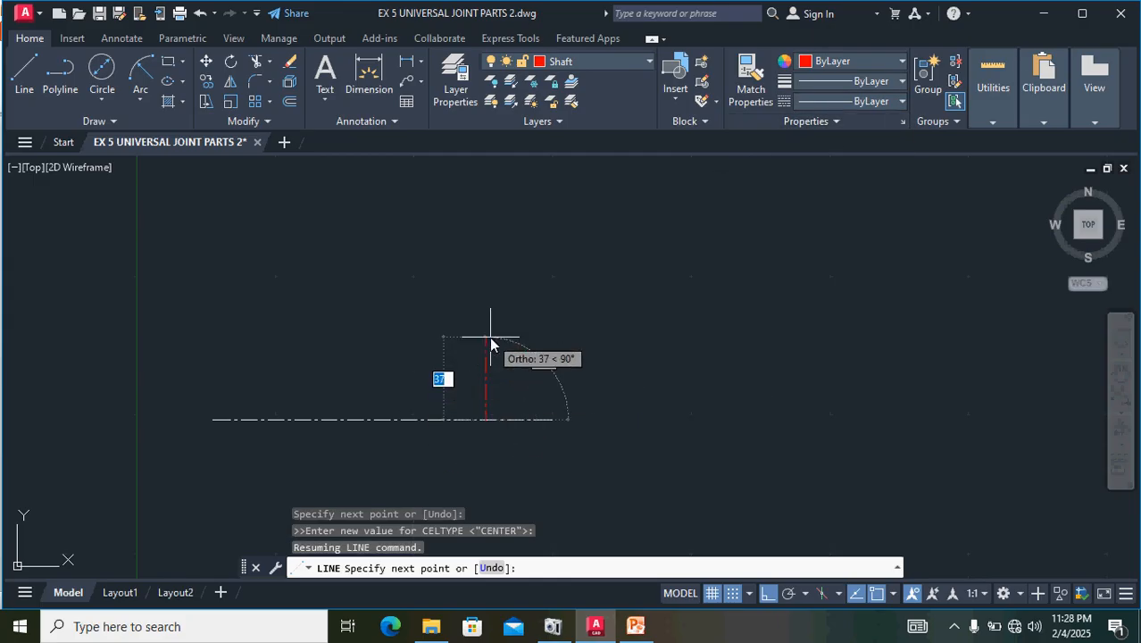
pyautogui.press('Escape')
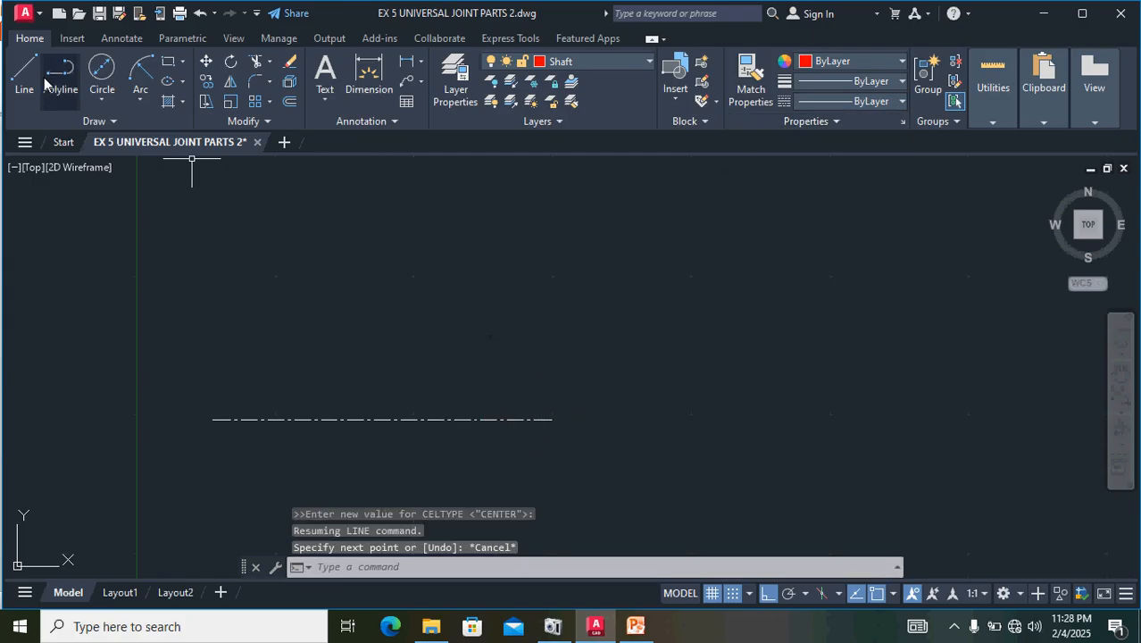
# - Draw the shaft's closed rectangular outline from a point on the centreline with lines 15 up, 100 left, 30 down, 100 right and 15 up
pyautogui.click(24, 63)
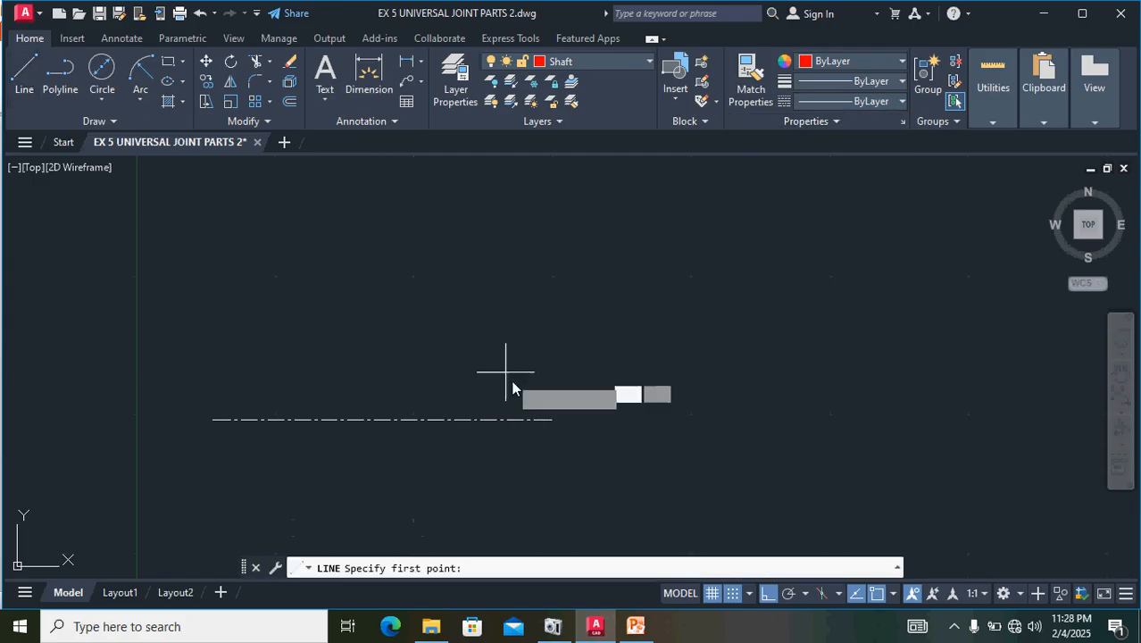
pyautogui.click(460, 417)
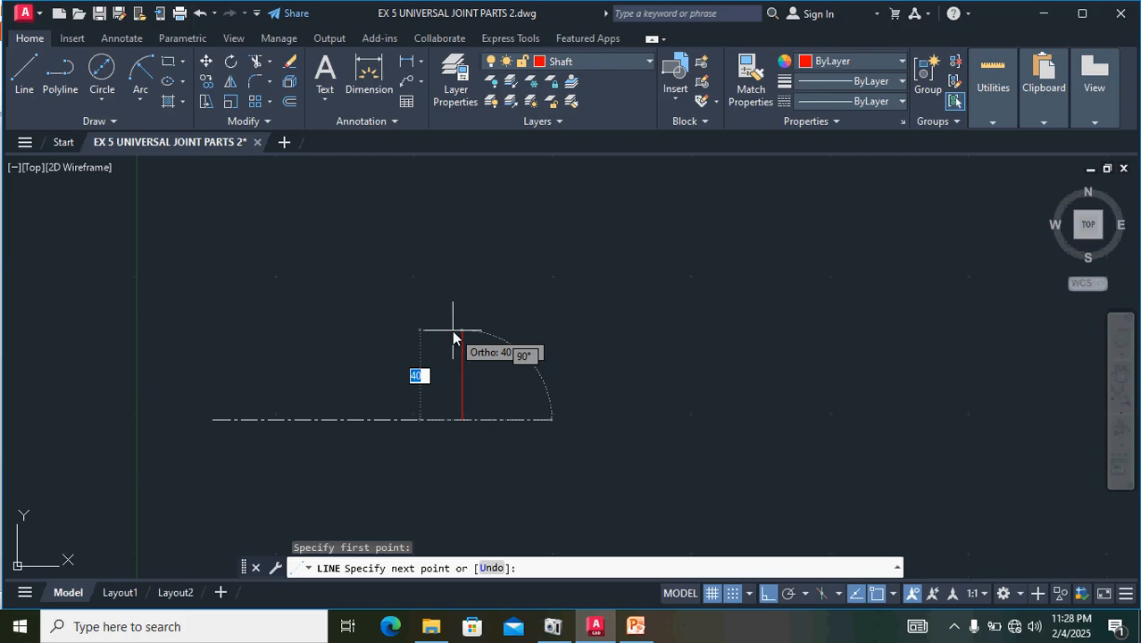
pyautogui.write('1')
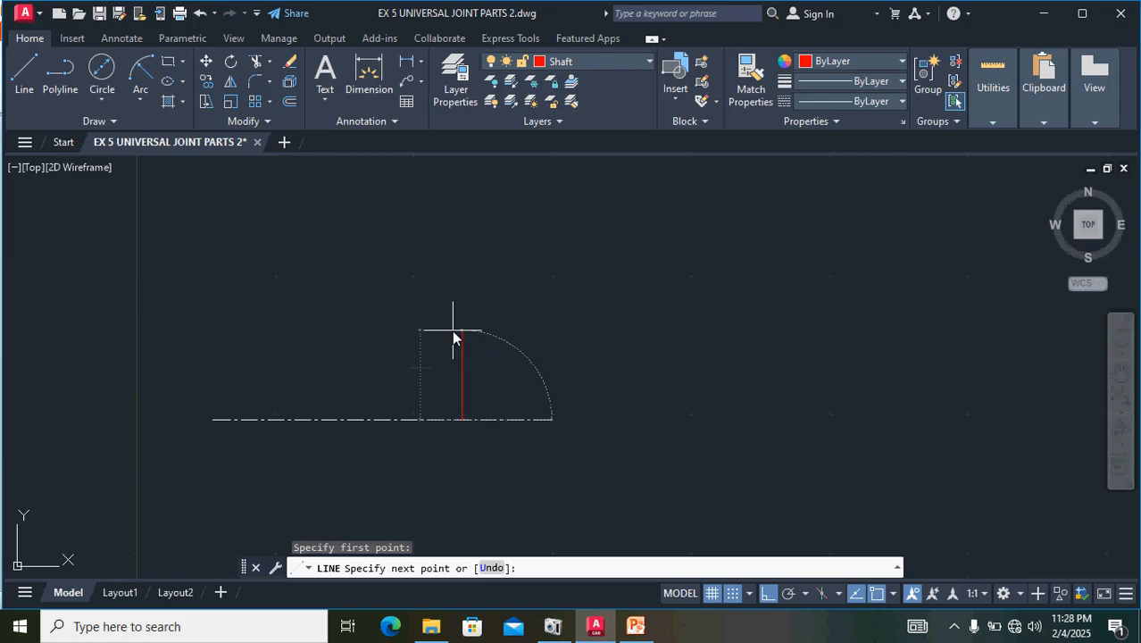
pyautogui.press('Return')
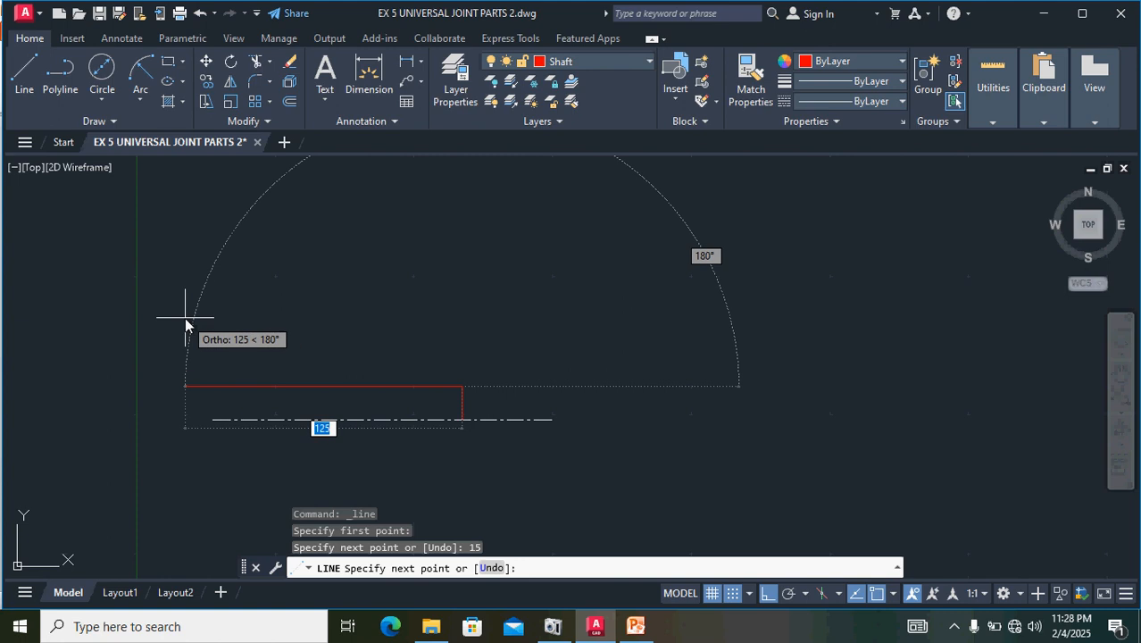
pyautogui.write('100')
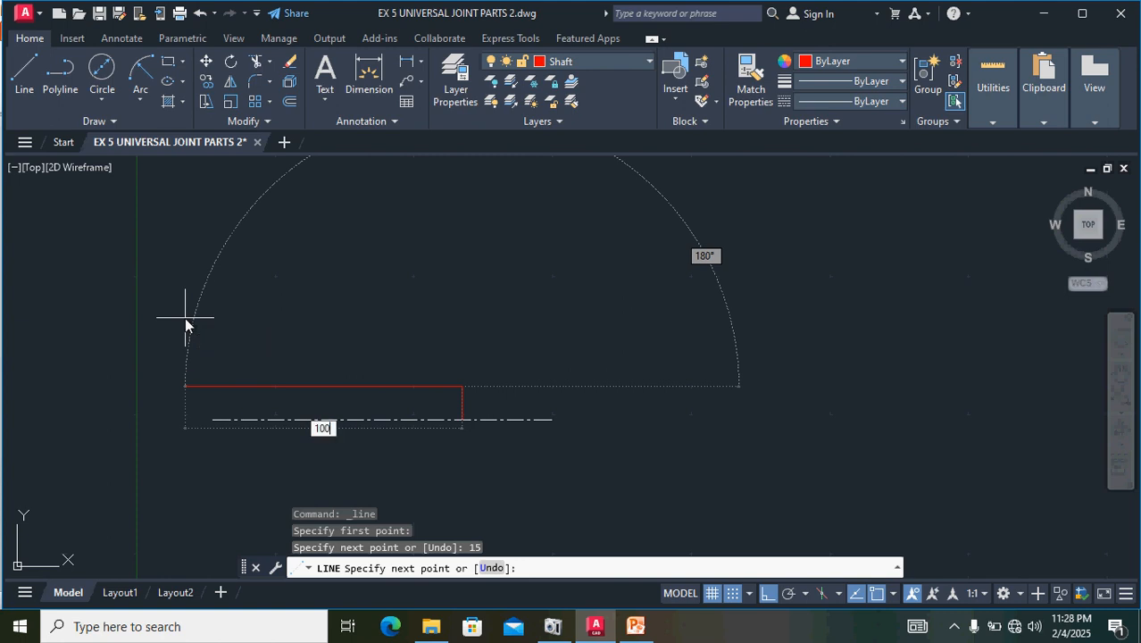
pyautogui.press('Return')
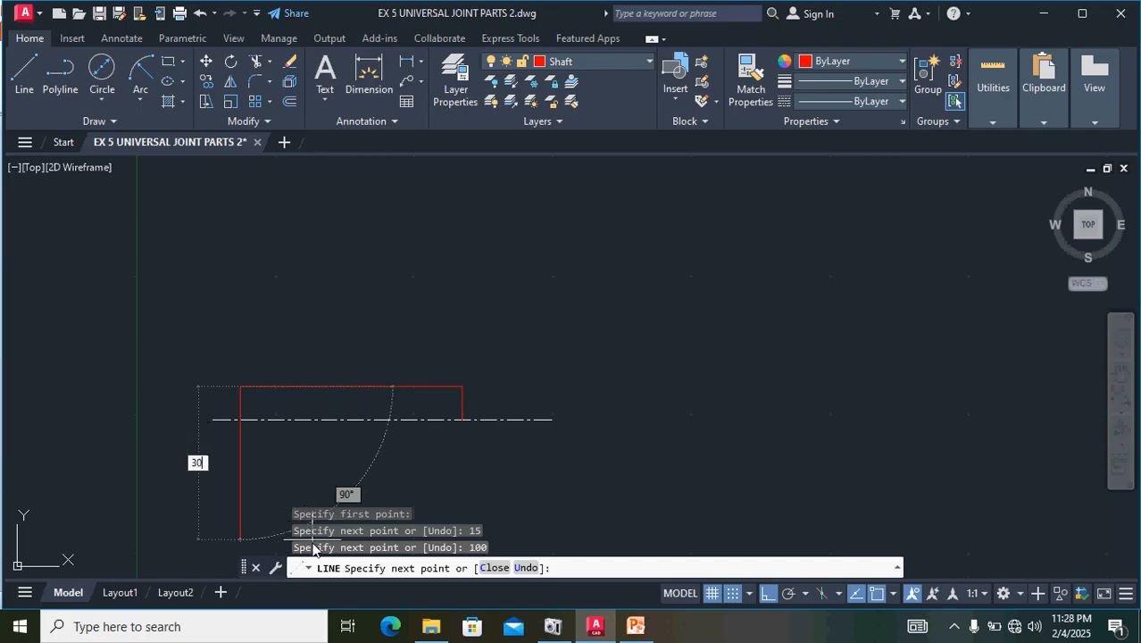
pyautogui.write('30')
pyautogui.press('Return')
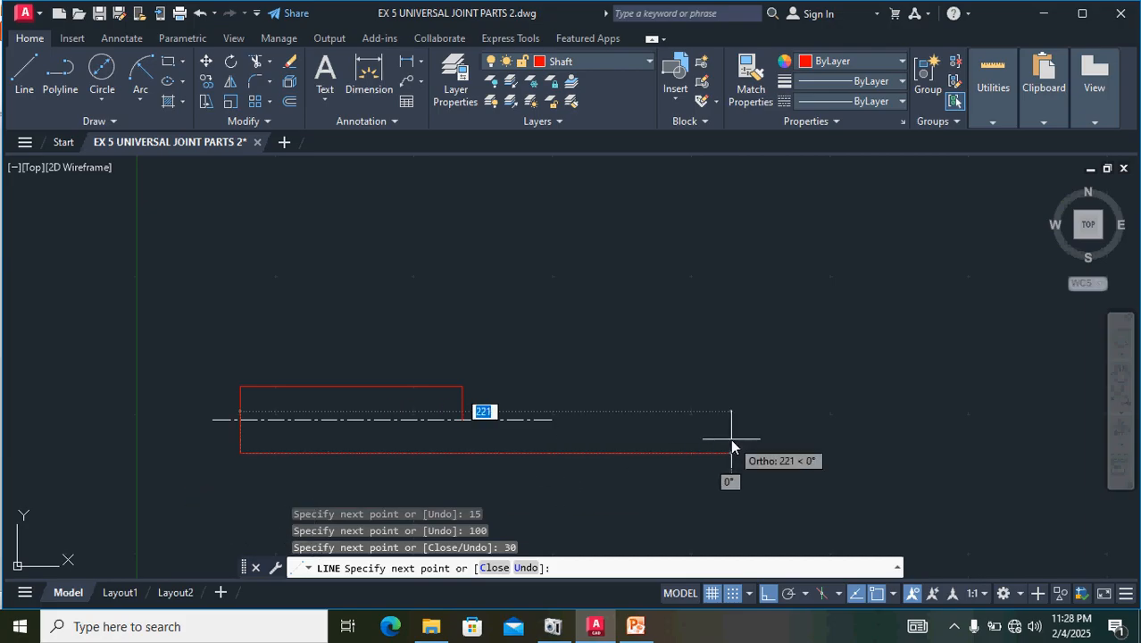
pyautogui.write('100')
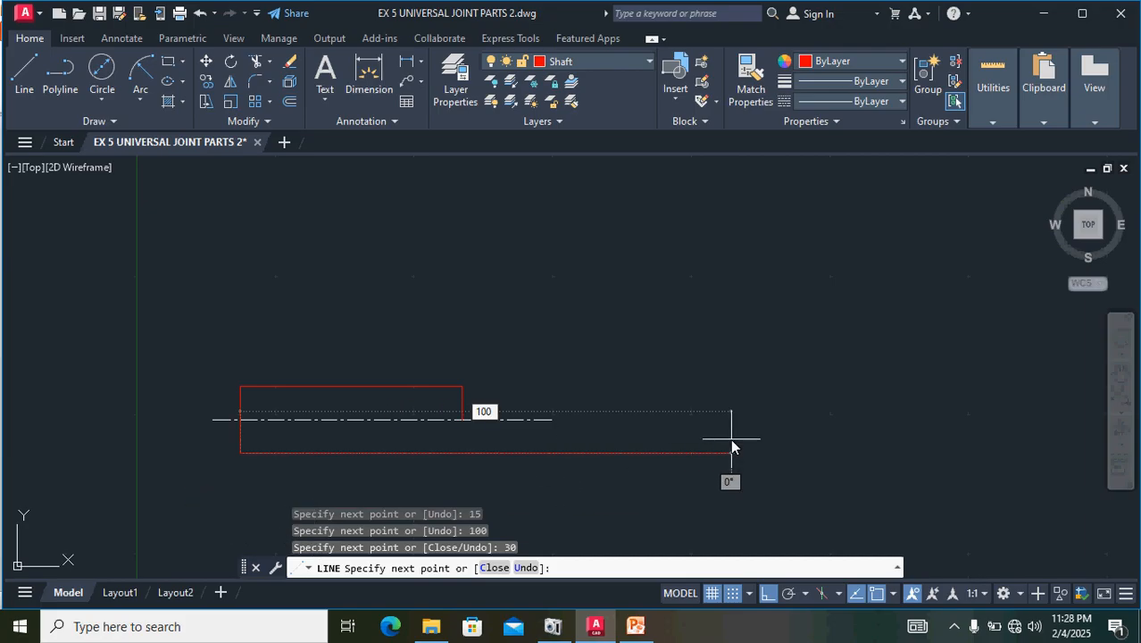
pyautogui.press('Return')
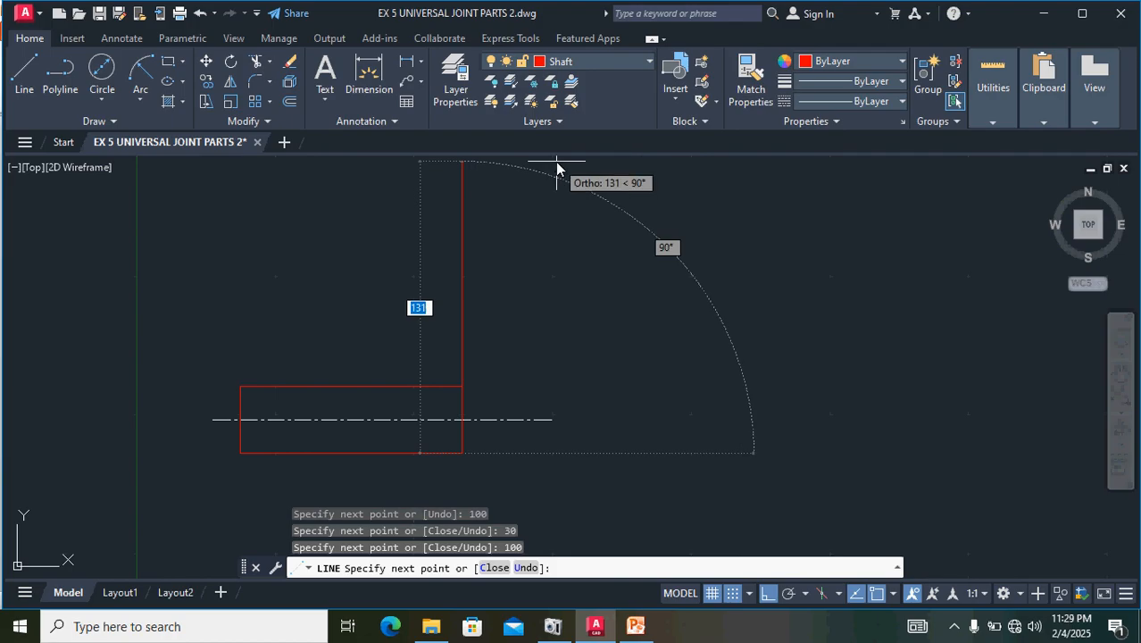
pyautogui.write('1')
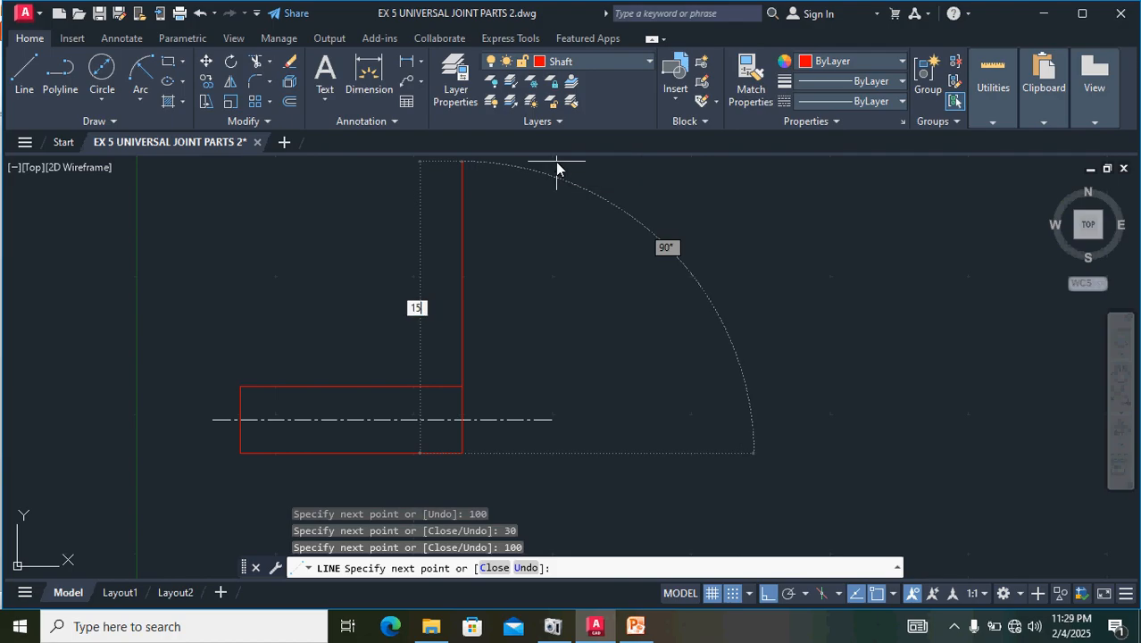
pyautogui.write('5')
pyautogui.press('Return')
pyautogui.press('Return')
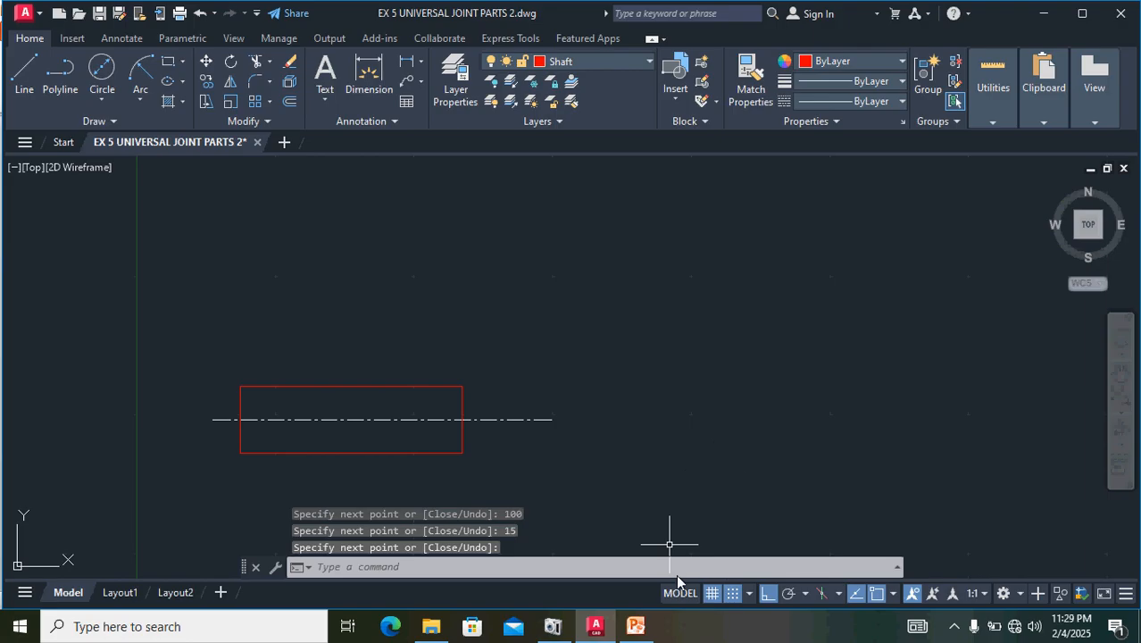
# - Draw a start-end-radius arc of radius 25 from the shaft's upper-left corner down to the centreline on its left edge
pyautogui.scroll(-1, 714, 464)
pyautogui.moveTo(940, 480); pyautogui.dragTo(708, 448, button='middle')
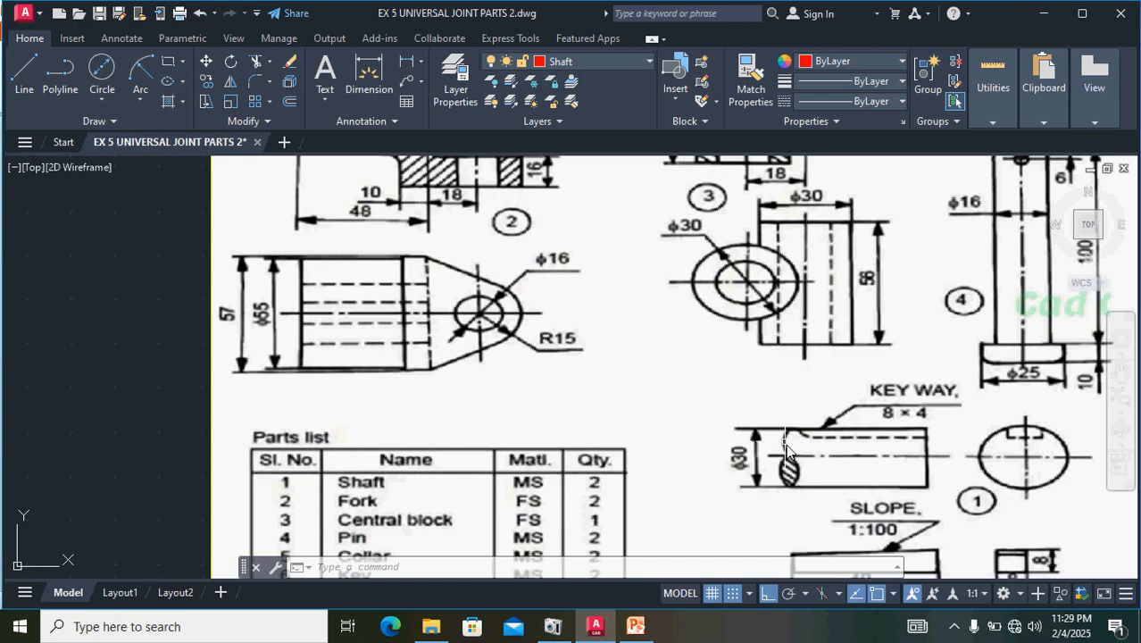
pyautogui.scroll(-5, 530, 405)
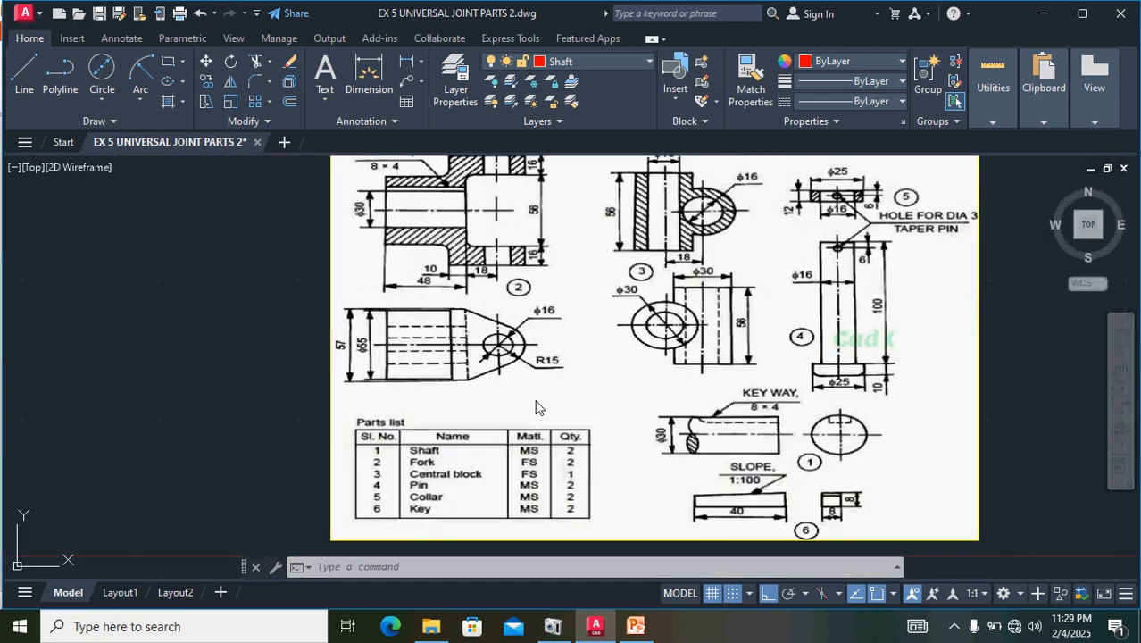
pyautogui.moveTo(183, 380); pyautogui.dragTo(679, 464, button='middle')
pyautogui.scroll(4, 405, 425)
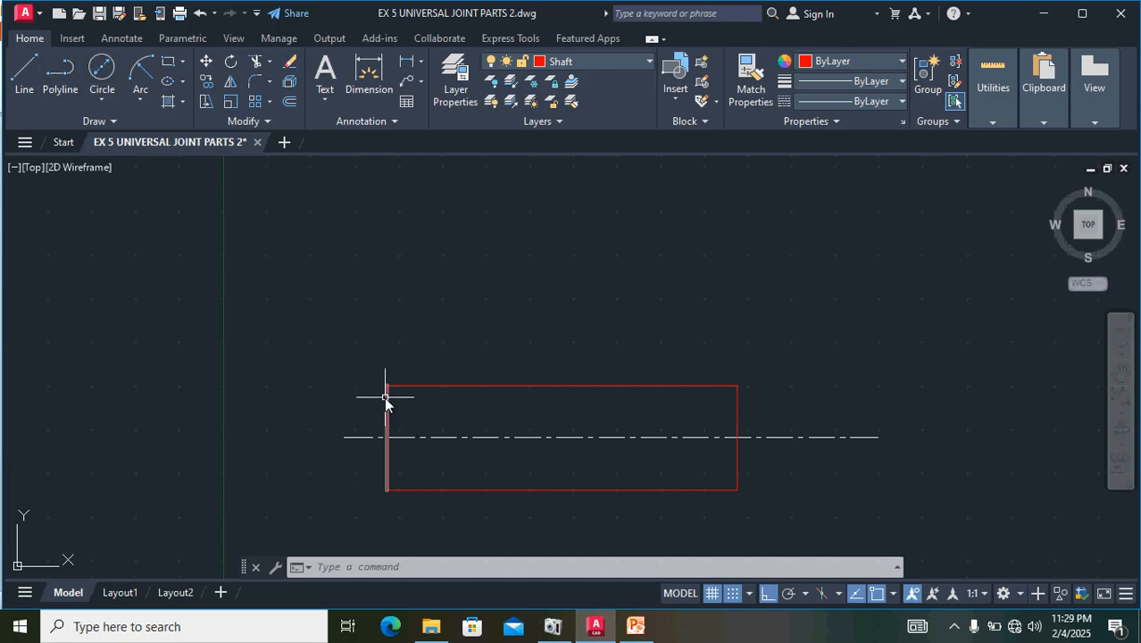
pyautogui.click(139, 102)
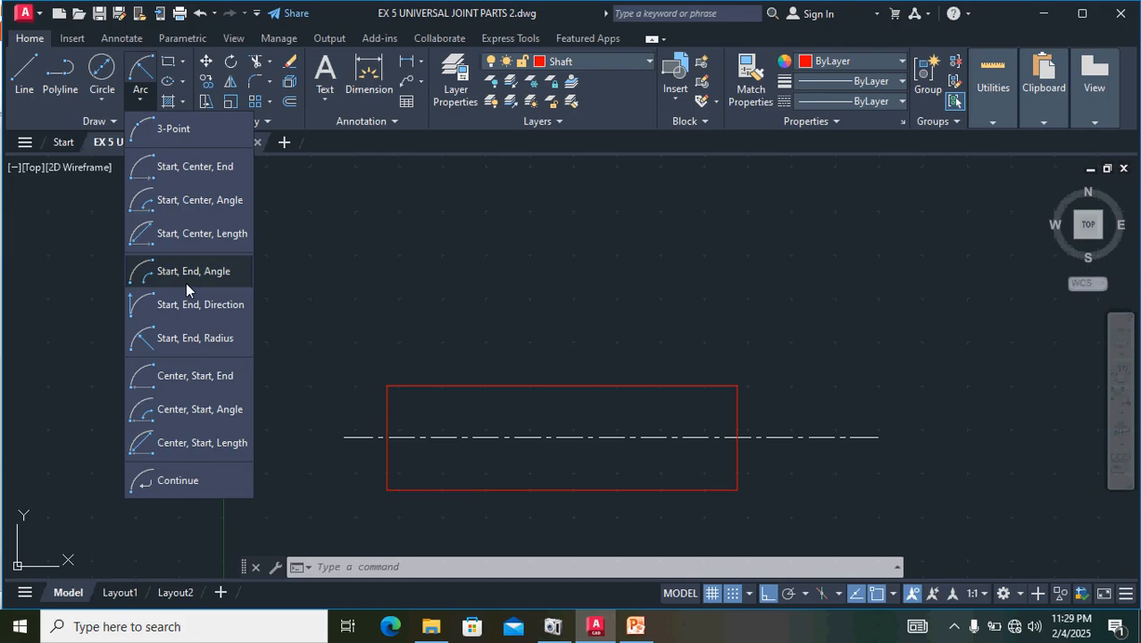
pyautogui.click(188, 339)
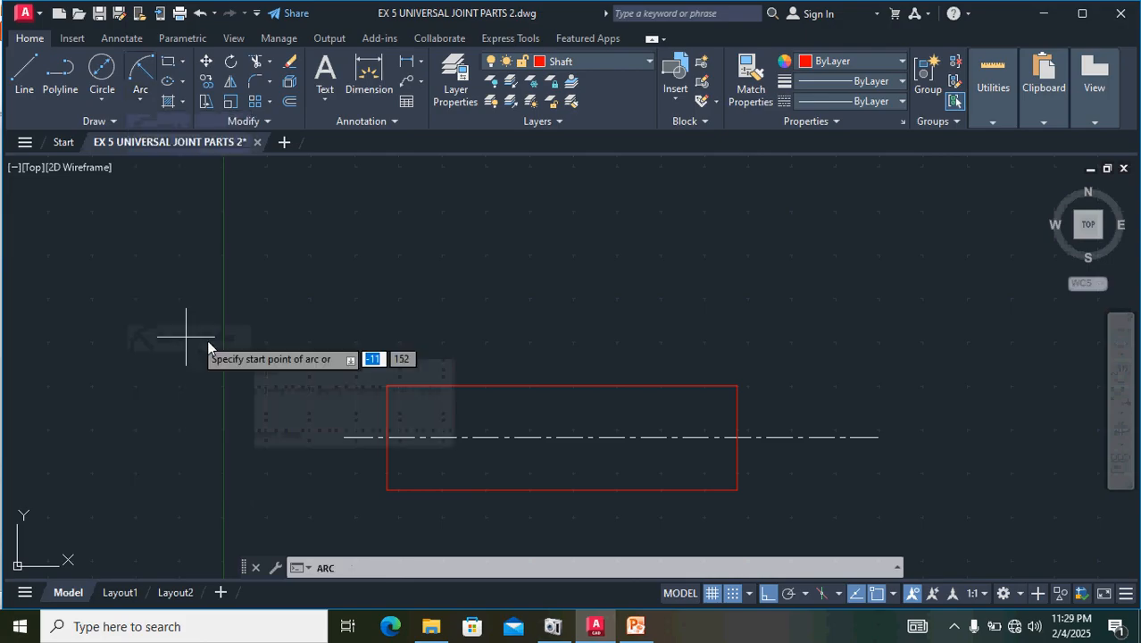
pyautogui.scroll(4, 400, 392)
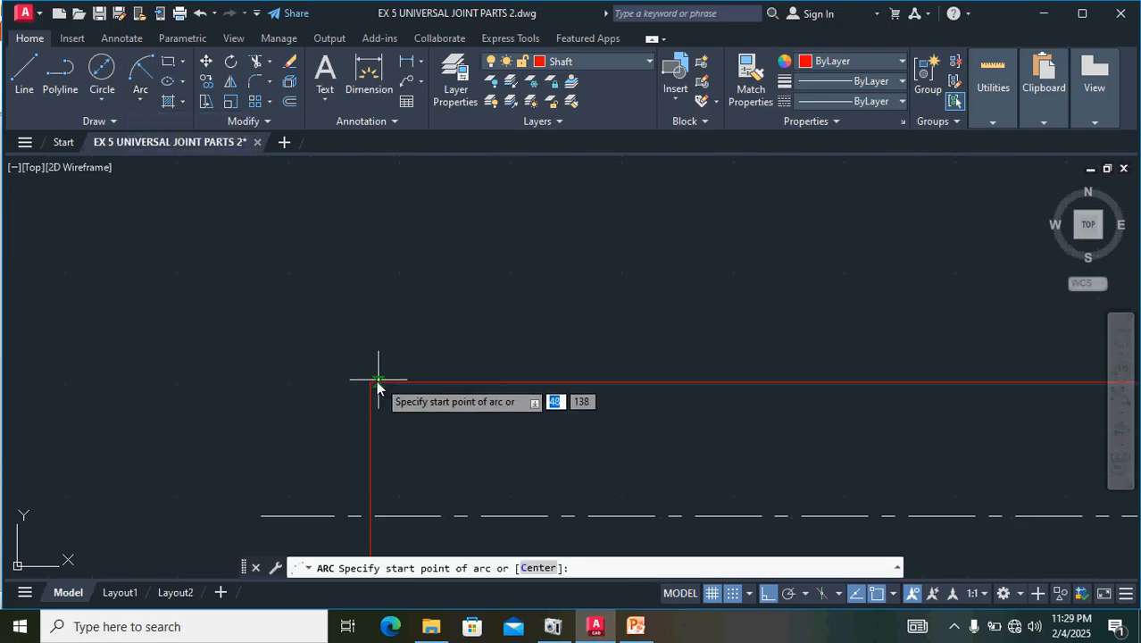
pyautogui.click(370, 382)
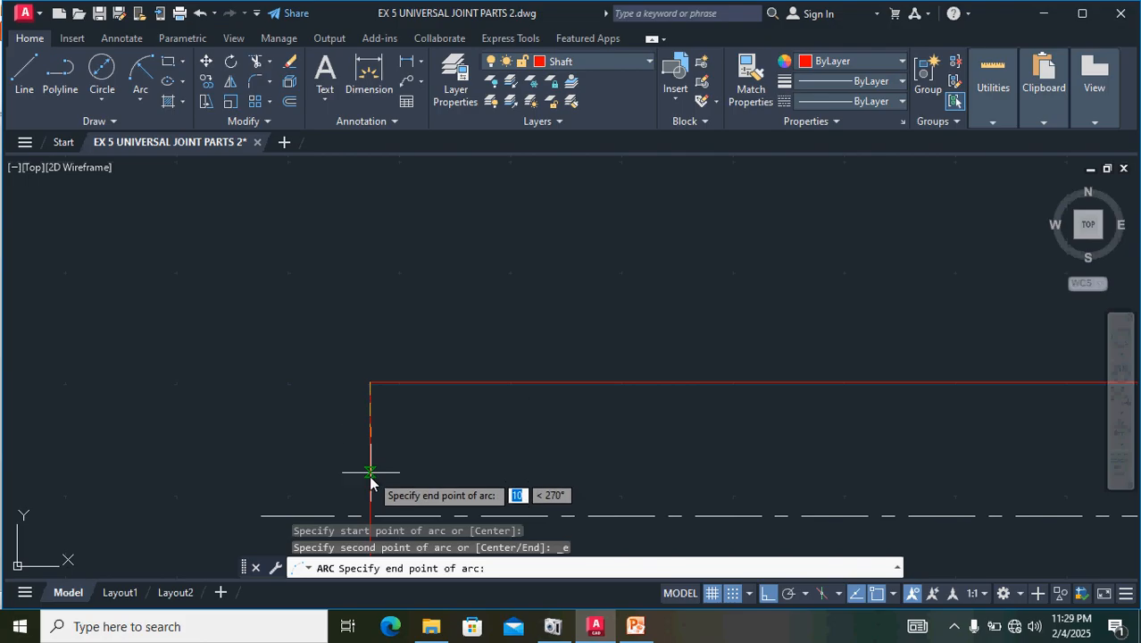
pyautogui.click(370, 522)
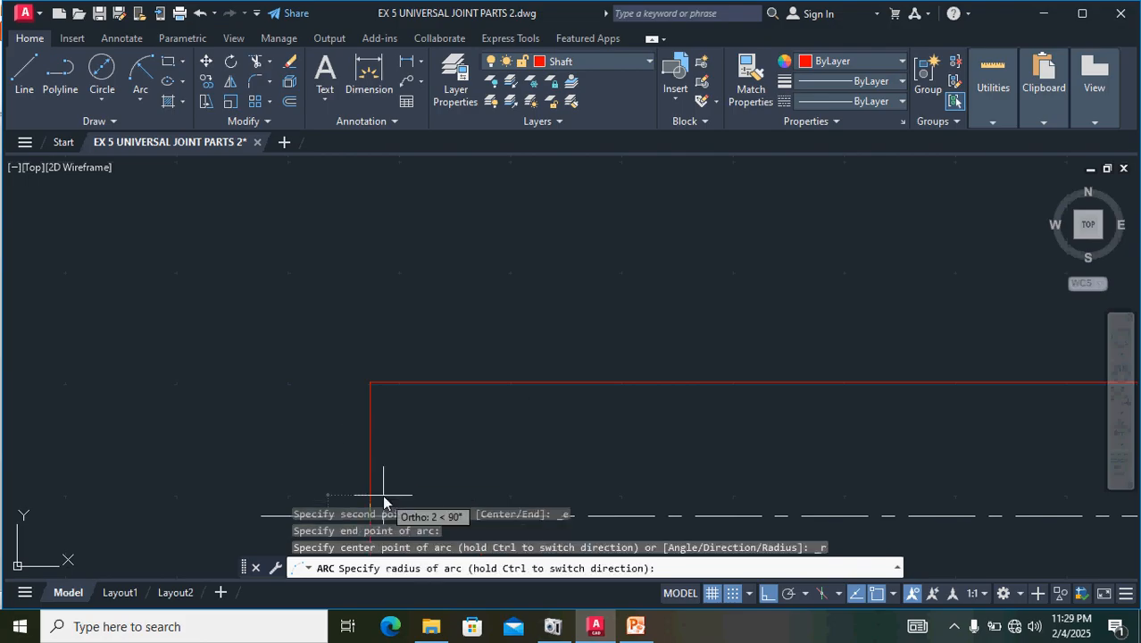
pyautogui.write('25')
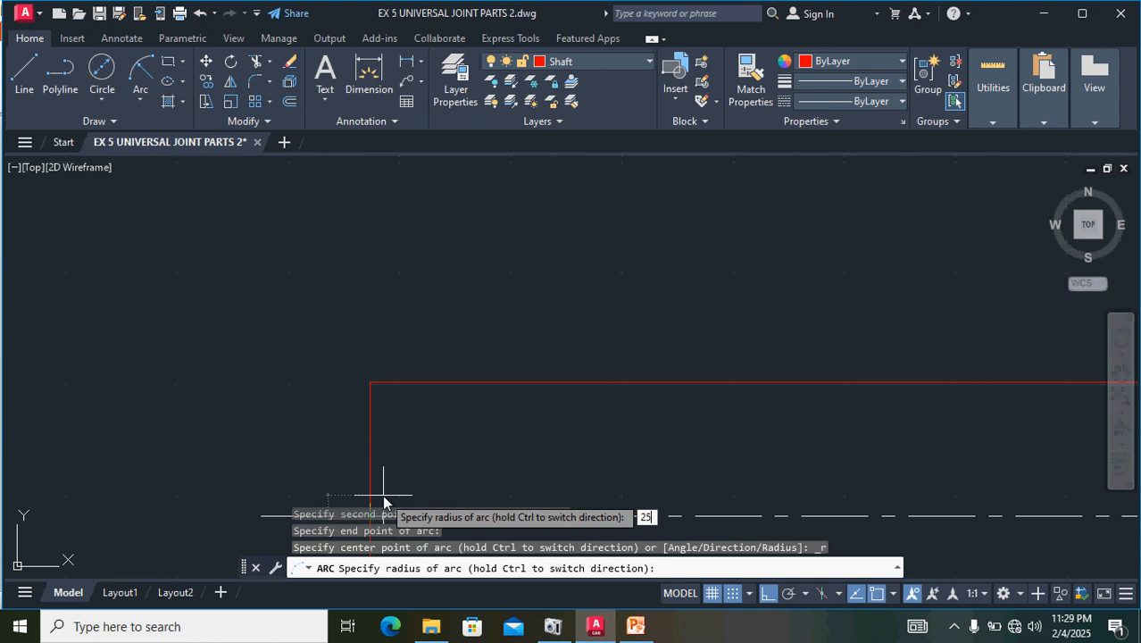
pyautogui.press('Return')
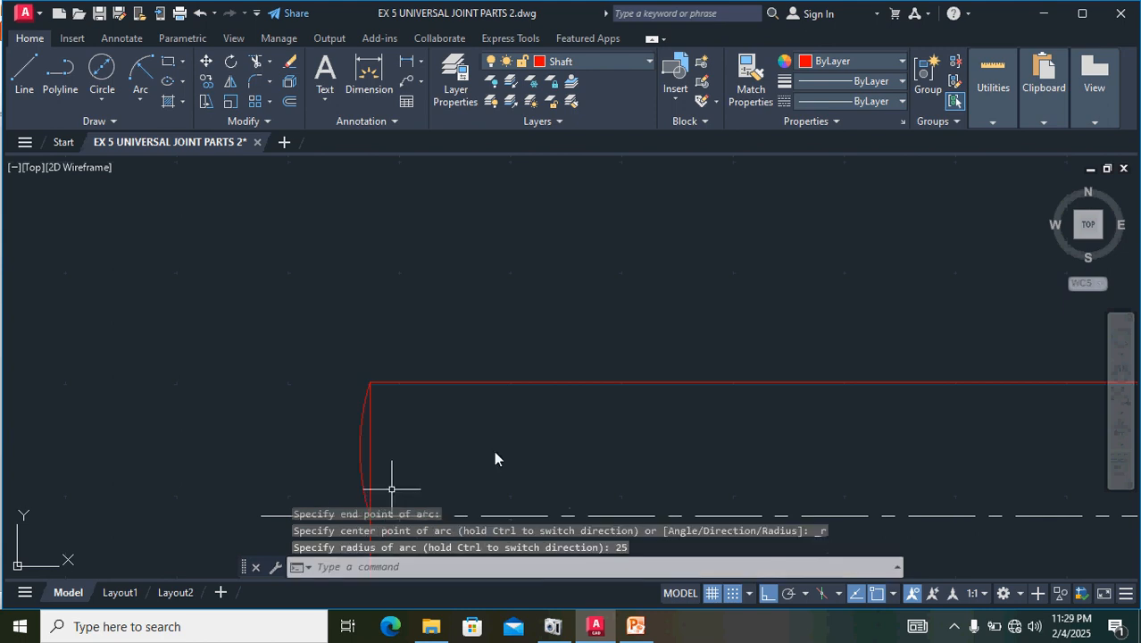
# - Mirror the arc about the shaft's left vertical edge, keeping the original
pyautogui.scroll(-2, 569, 418)
pyautogui.scroll(2, 470, 442)
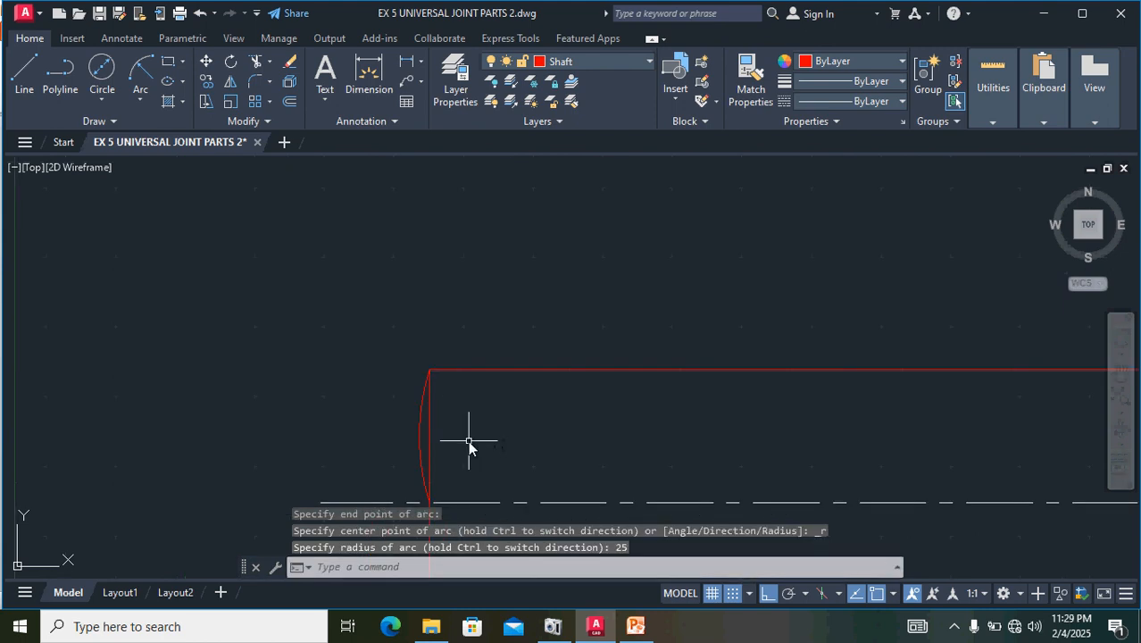
pyautogui.click(421, 421)
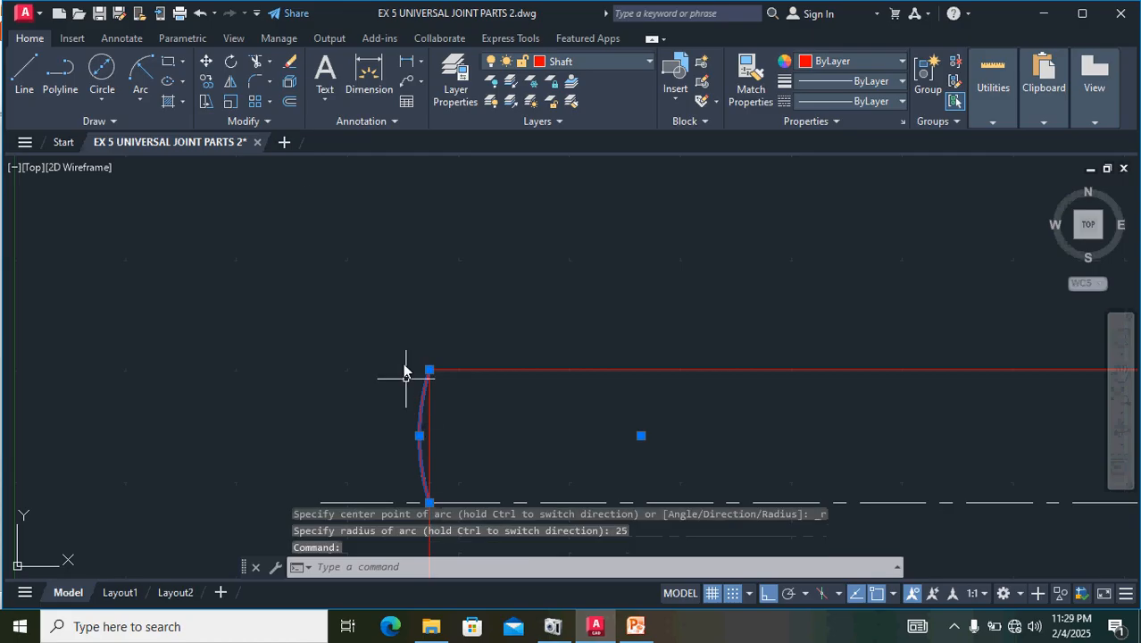
pyautogui.click(232, 82)
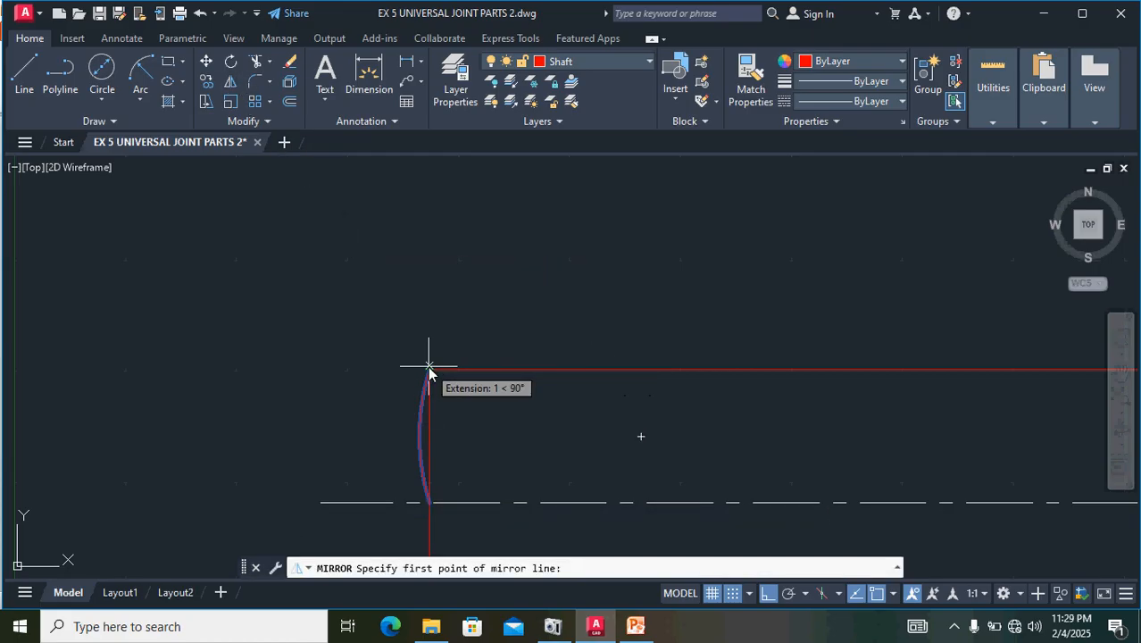
pyautogui.click(429, 369)
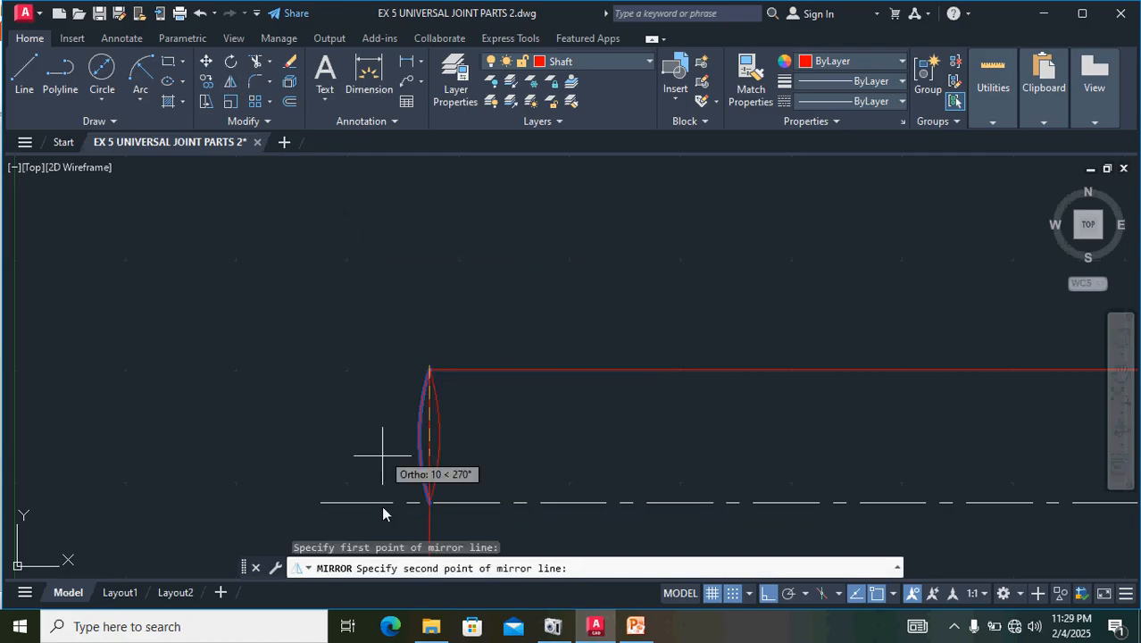
pyautogui.click(432, 505)
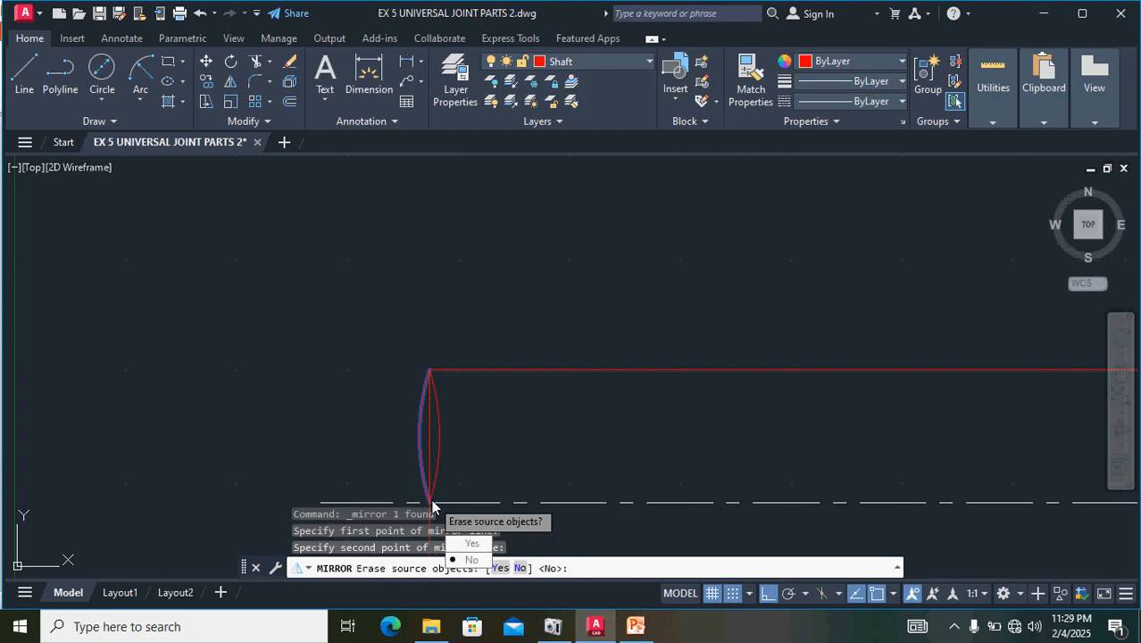
pyautogui.press('Return')
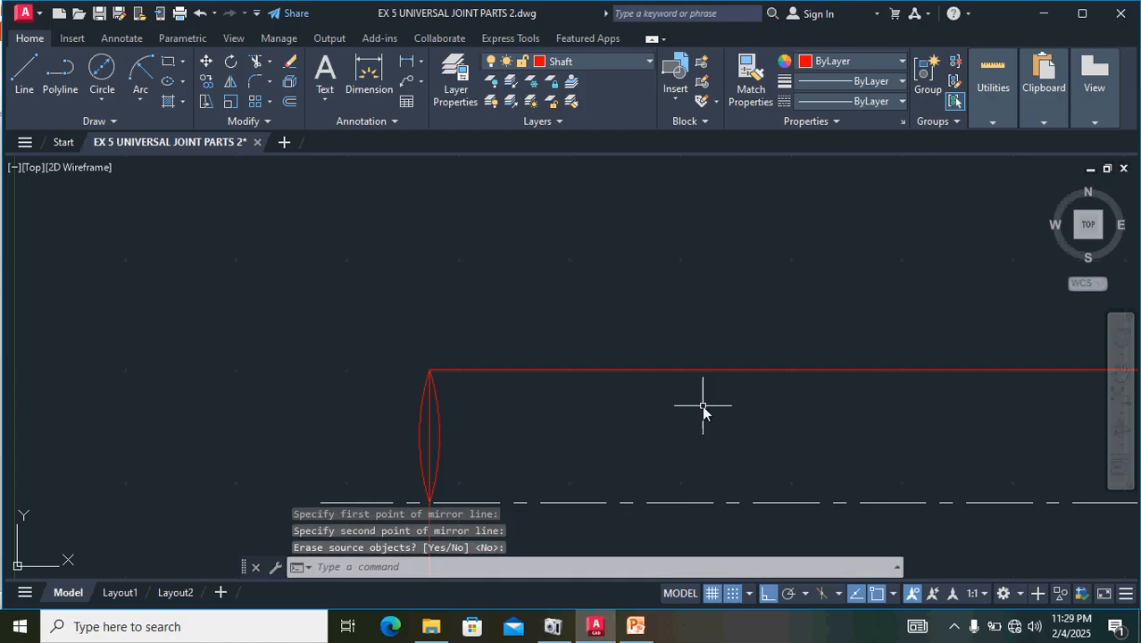
# - Mirror both end arcs about the horizontal centreline to the lower half of the shaft, keeping the originals
pyautogui.moveTo(540, 442); pyautogui.dragTo(624, 286, button='middle')
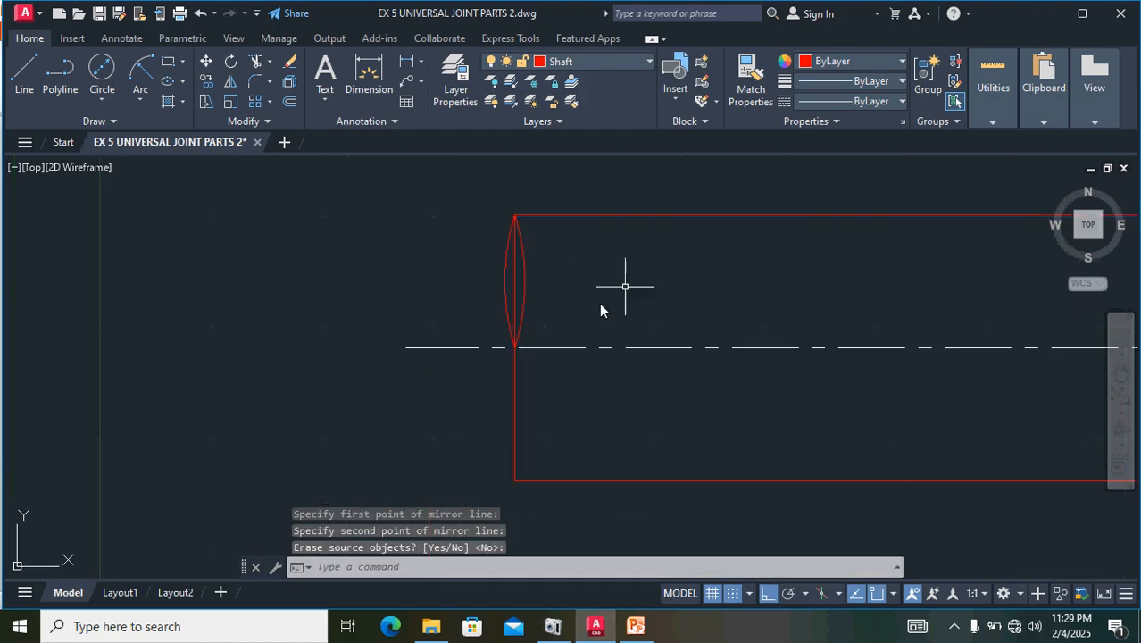
pyautogui.click(502, 279)
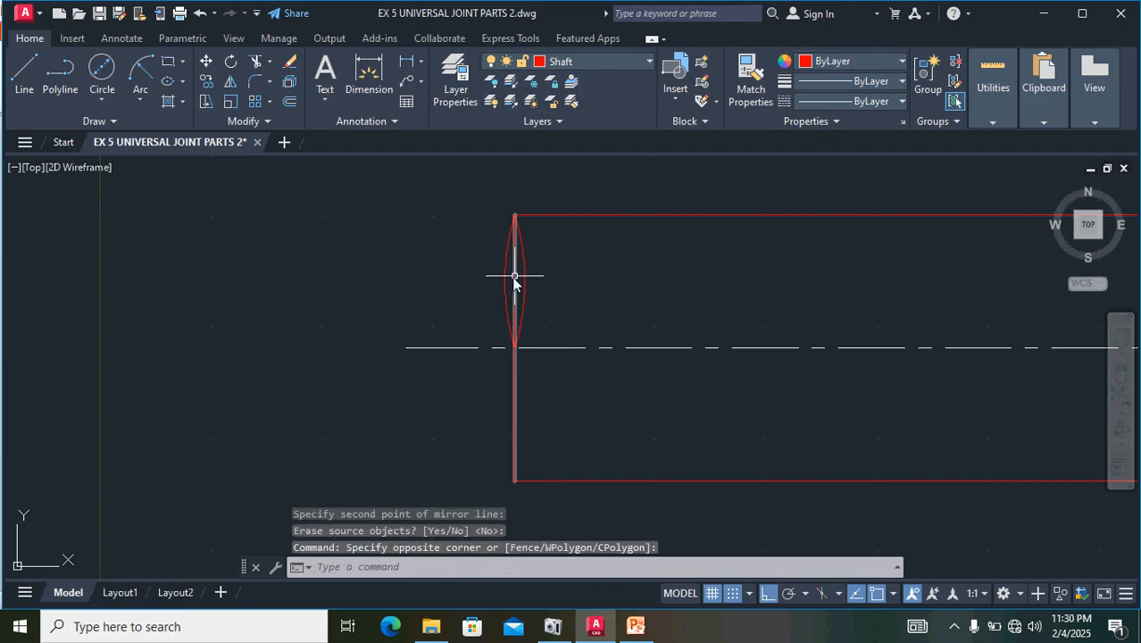
pyautogui.click(509, 277)
pyautogui.click(509, 276)
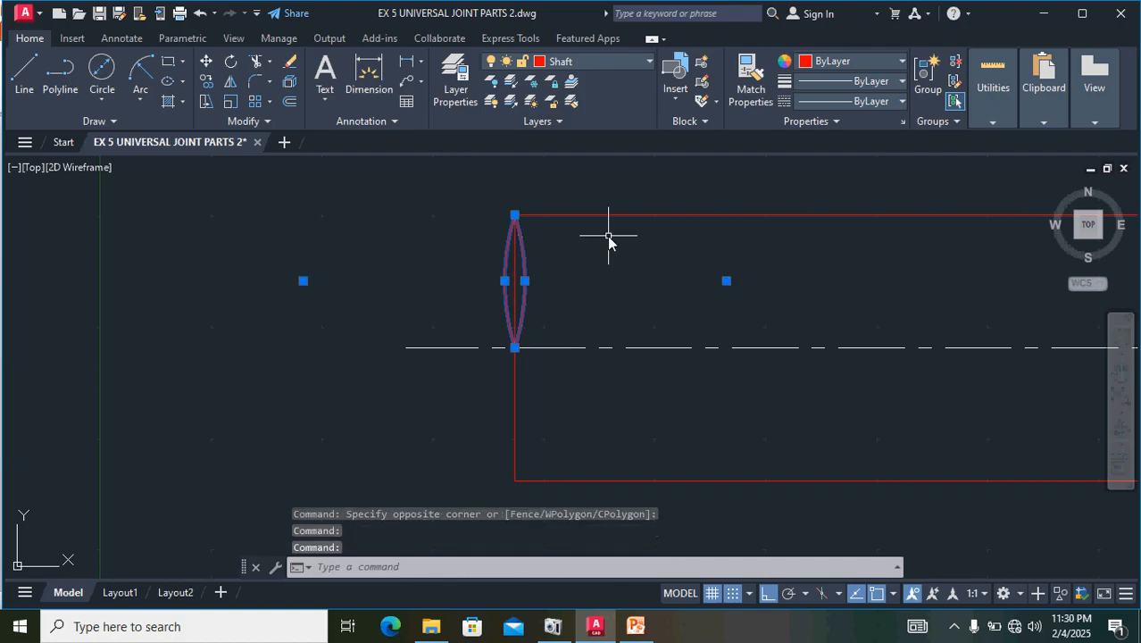
pyautogui.click(231, 82)
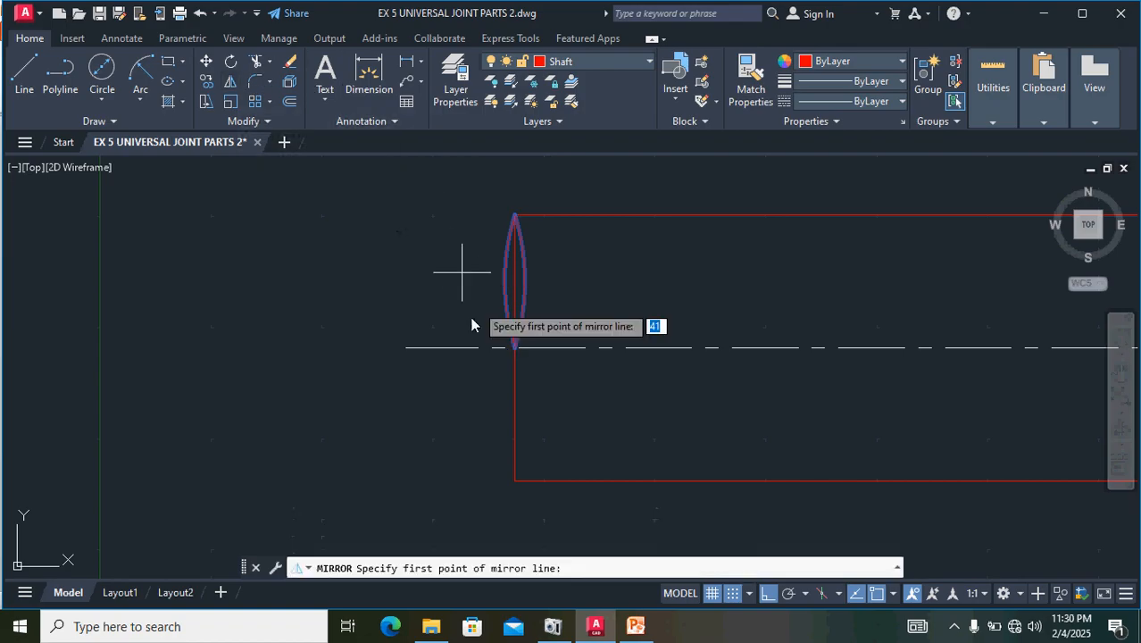
pyautogui.click(407, 347)
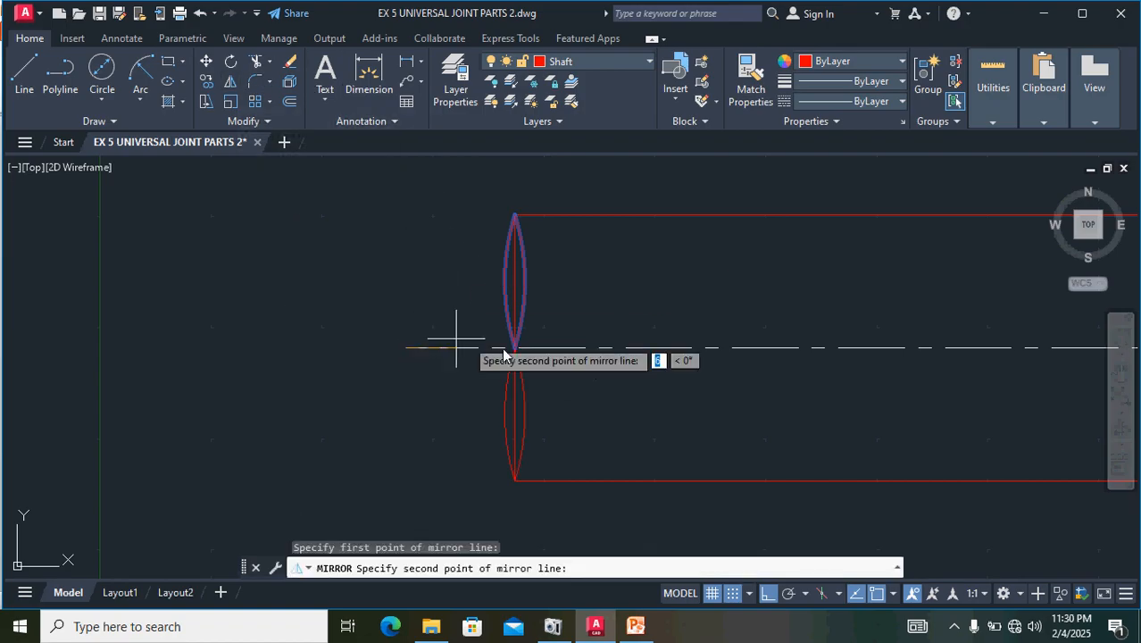
pyautogui.click(657, 347)
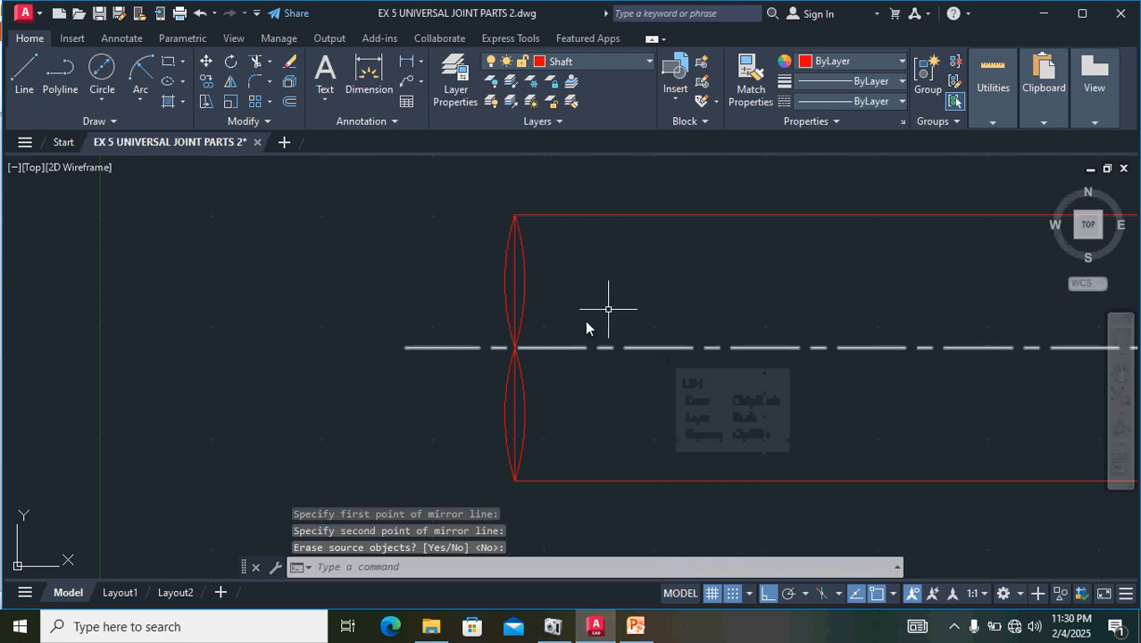
# - Delete the shaft's left vertical edge and the upper right-hand arc to leave the break-end outline
pyautogui.scroll(4, 514, 348)
pyautogui.scroll(-4, 514, 348)
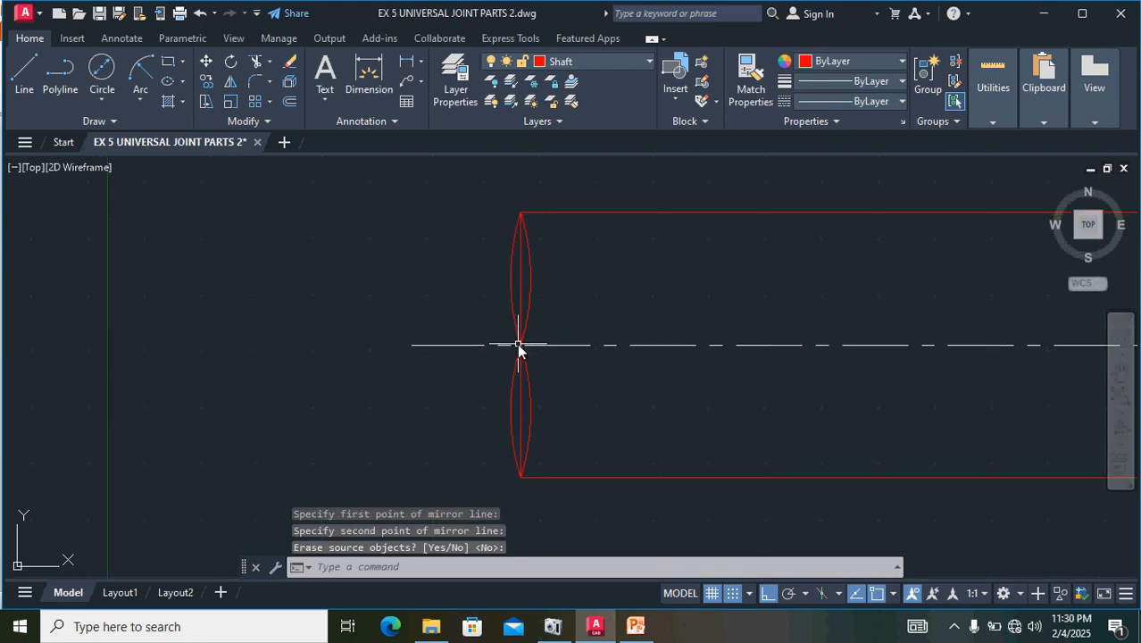
pyautogui.click(521, 292)
pyautogui.press('Return')
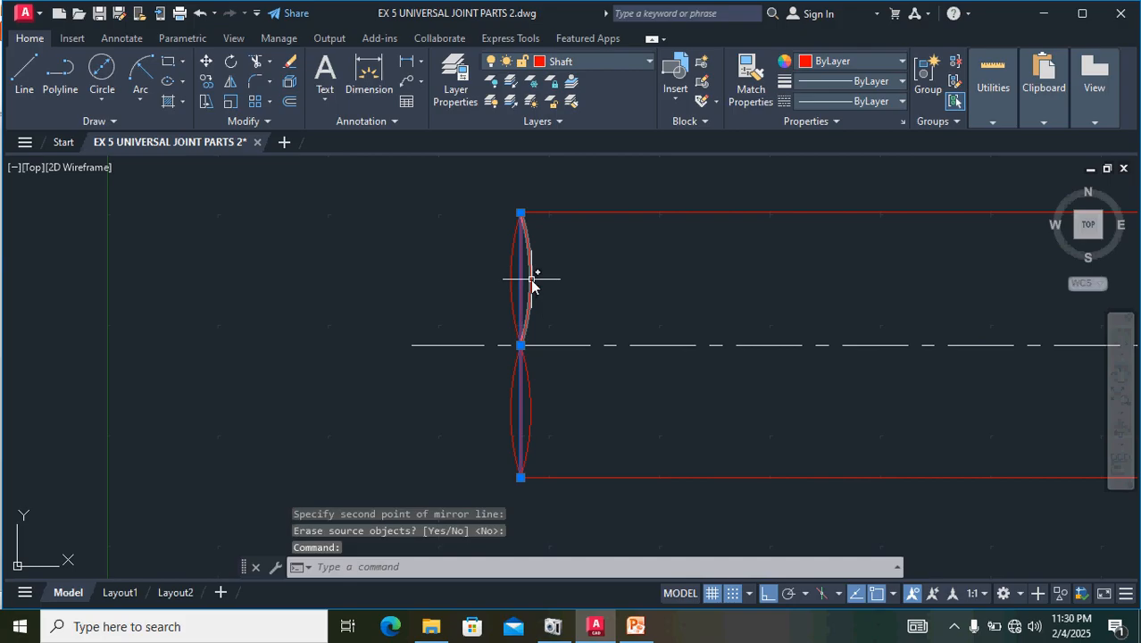
pyautogui.click(531, 280)
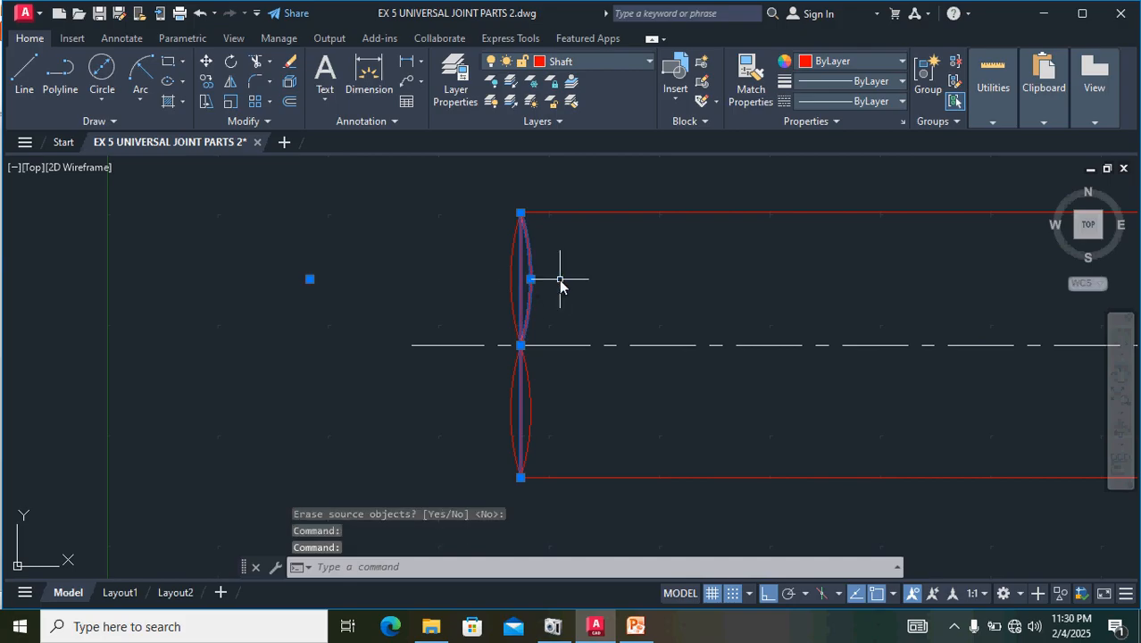
pyautogui.press('Delete')
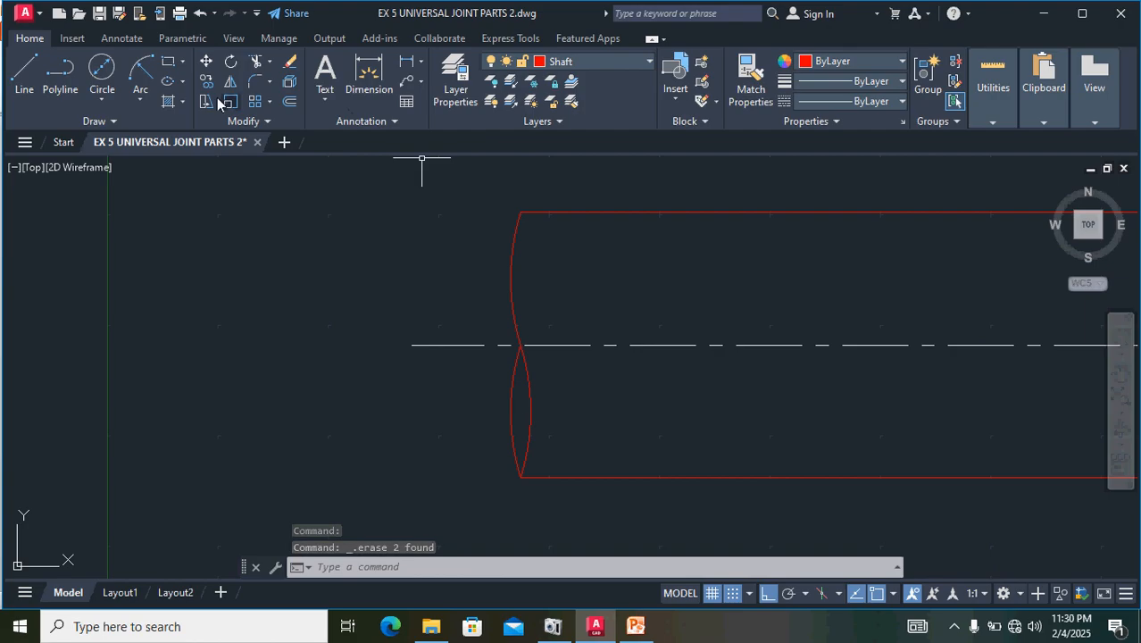
# - Hatch the closed lens-shaped area below the centreline at the shaft's left end in yellow
pyautogui.click(168, 101)
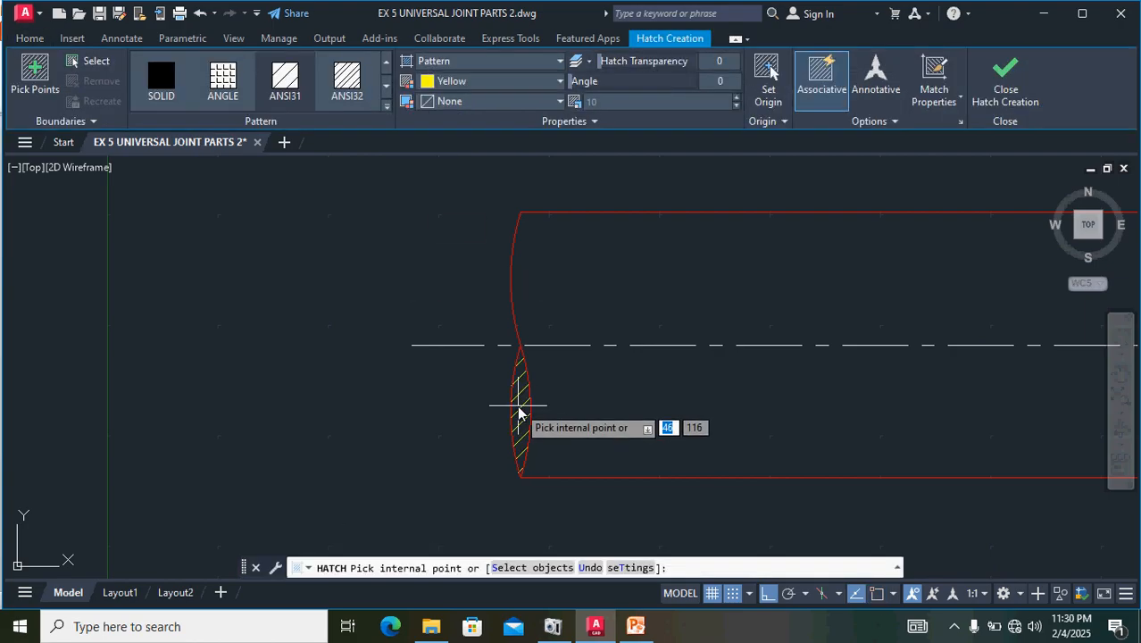
pyautogui.click(519, 412)
pyautogui.scroll(-2, 594, 379)
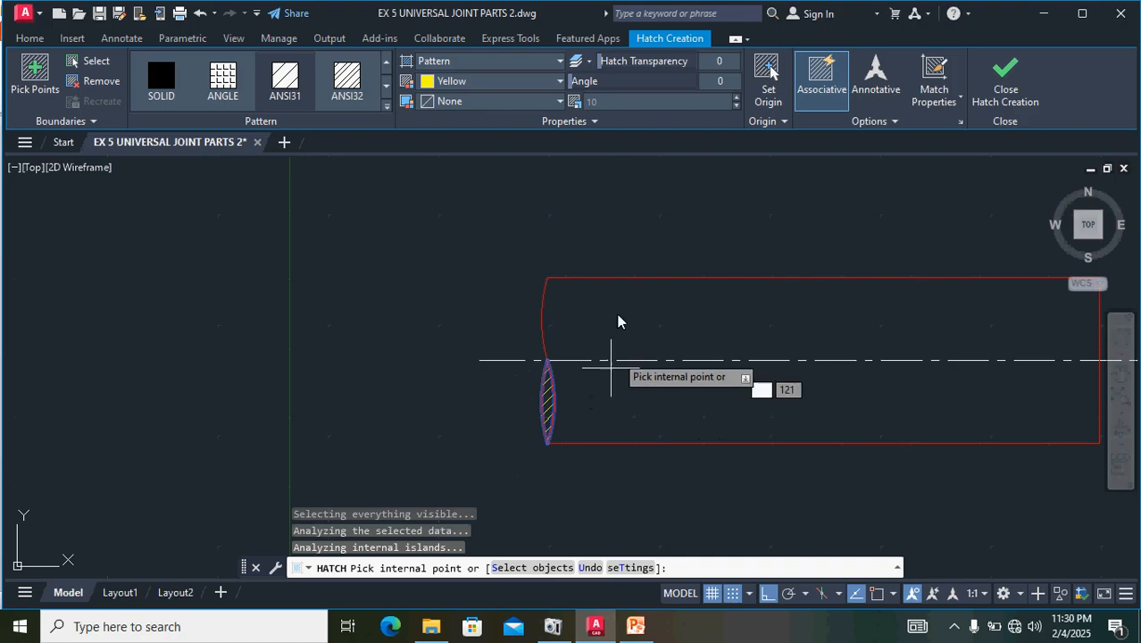
pyautogui.click(1006, 81)
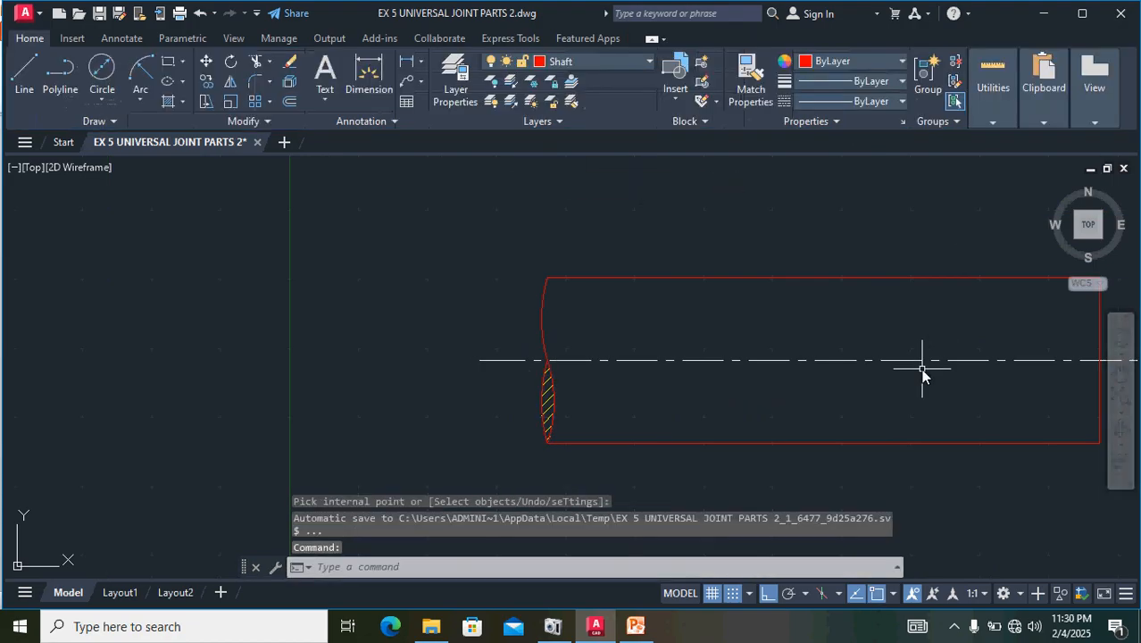
# - Examine the shaft's keyway detail and dimensions in the reference image
pyautogui.moveTo(922, 374); pyautogui.dragTo(729, 346, button='middle')
pyautogui.moveTo(658, 350); pyautogui.dragTo(544, 343, button='middle')
pyautogui.scroll(-4, 545, 343)
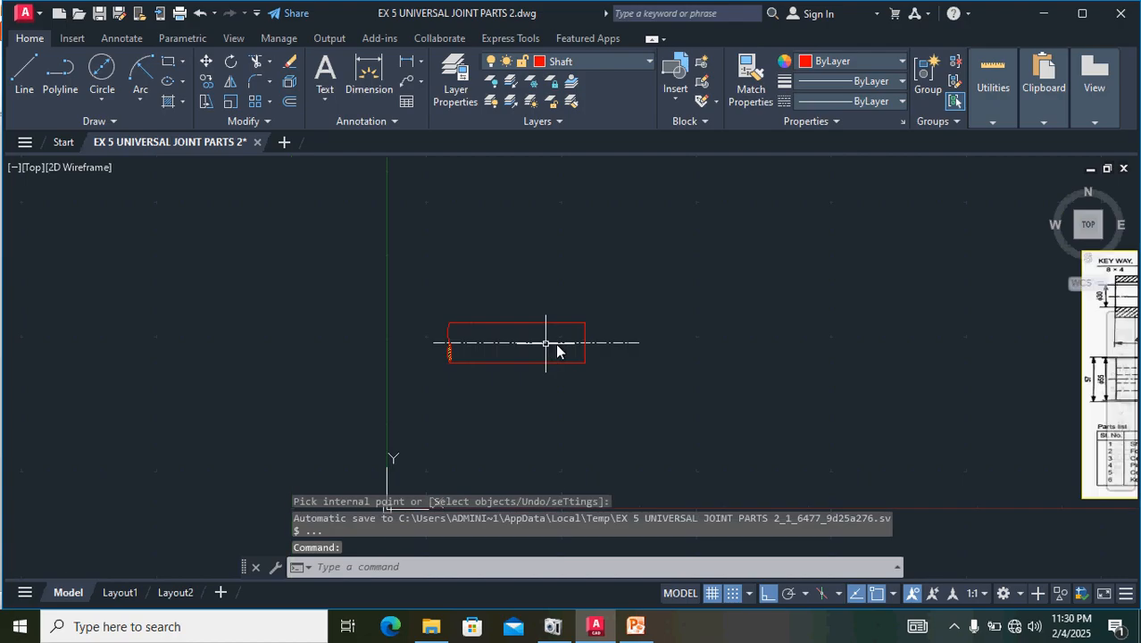
pyautogui.moveTo(923, 398); pyautogui.dragTo(651, 404, button='middle')
pyautogui.scroll(4, 1117, 461)
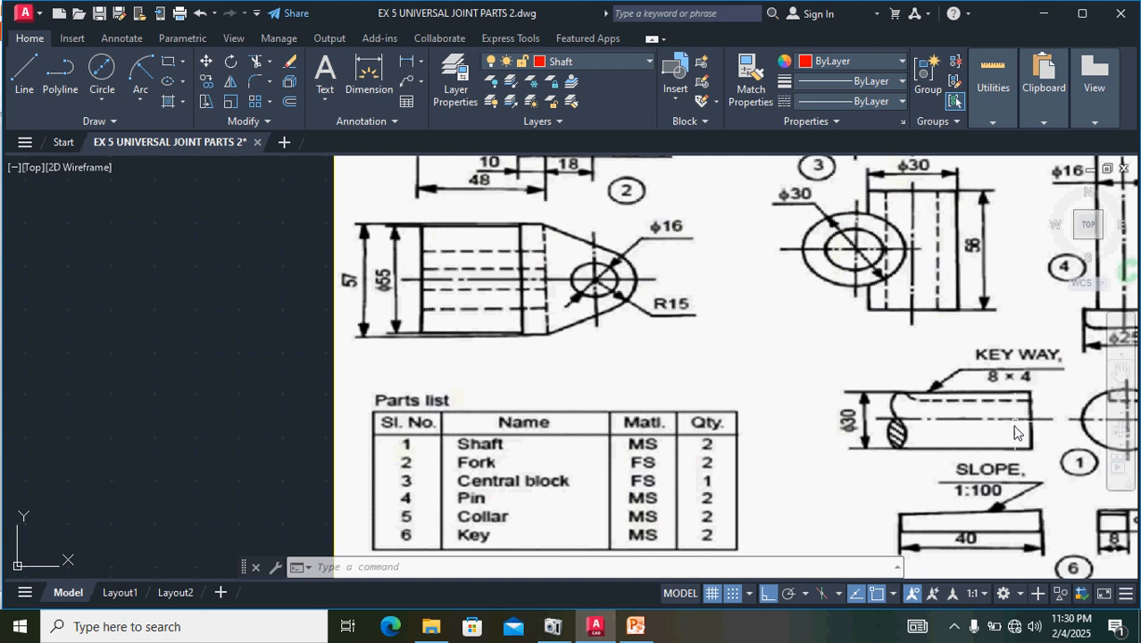
pyautogui.scroll(-2, 163, 386)
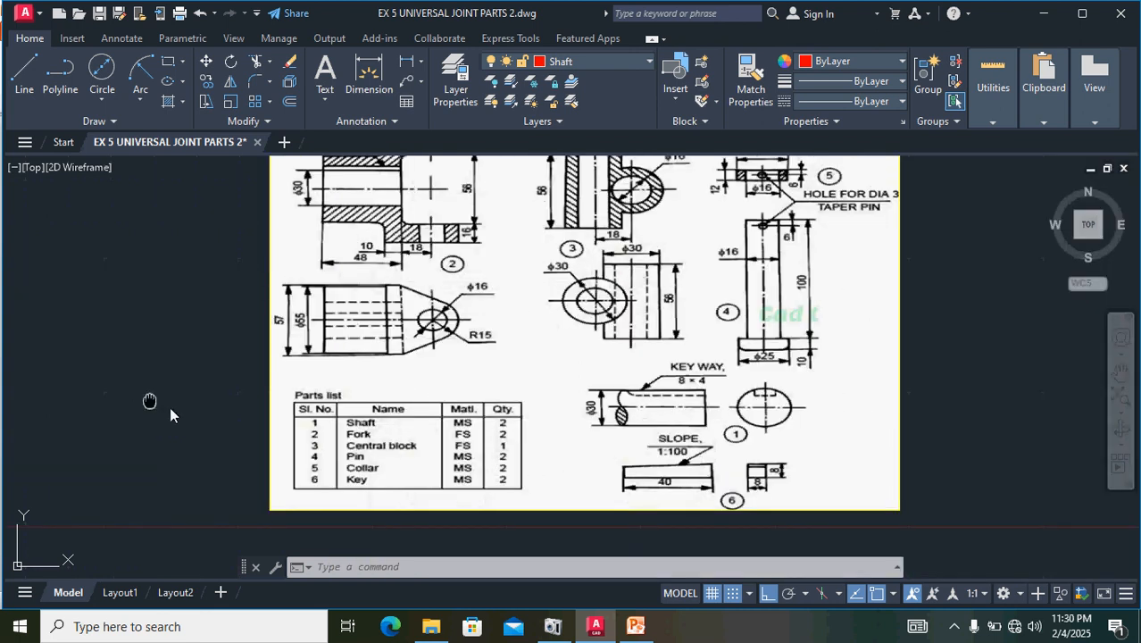
pyautogui.moveTo(148, 398); pyautogui.dragTo(676, 487, button='middle')
pyautogui.moveTo(128, 424); pyautogui.dragTo(576, 426, button='middle')
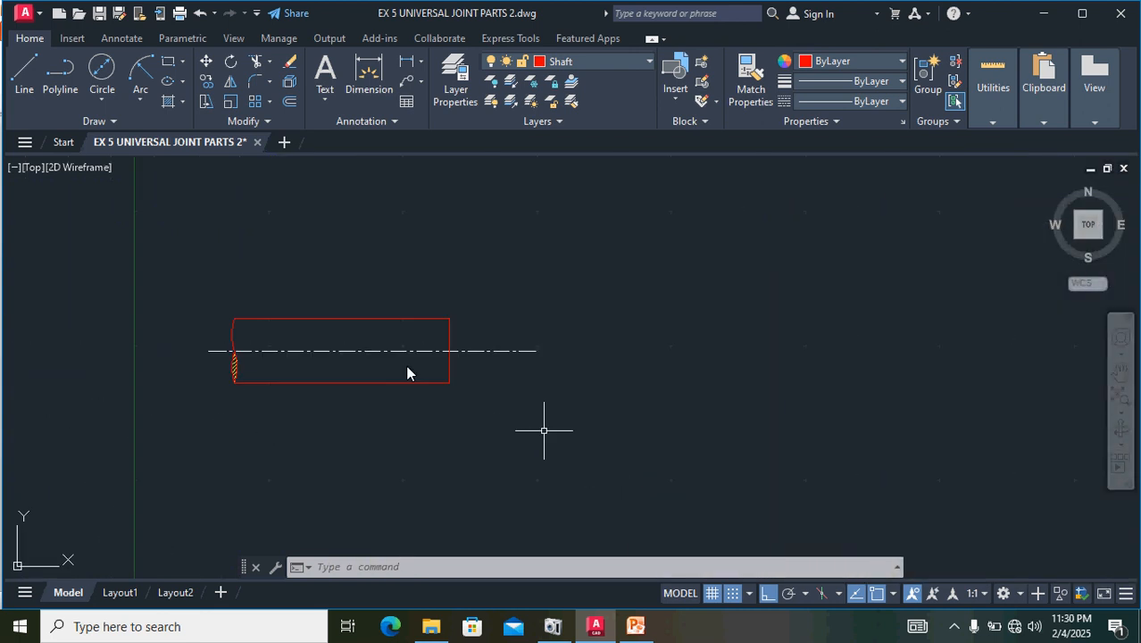
# - Offset the shaft's upper horizontal edge by 4 inwards to form the keyway's bottom line
pyautogui.scroll(2, 318, 293)
pyautogui.scroll(2, 318, 295)
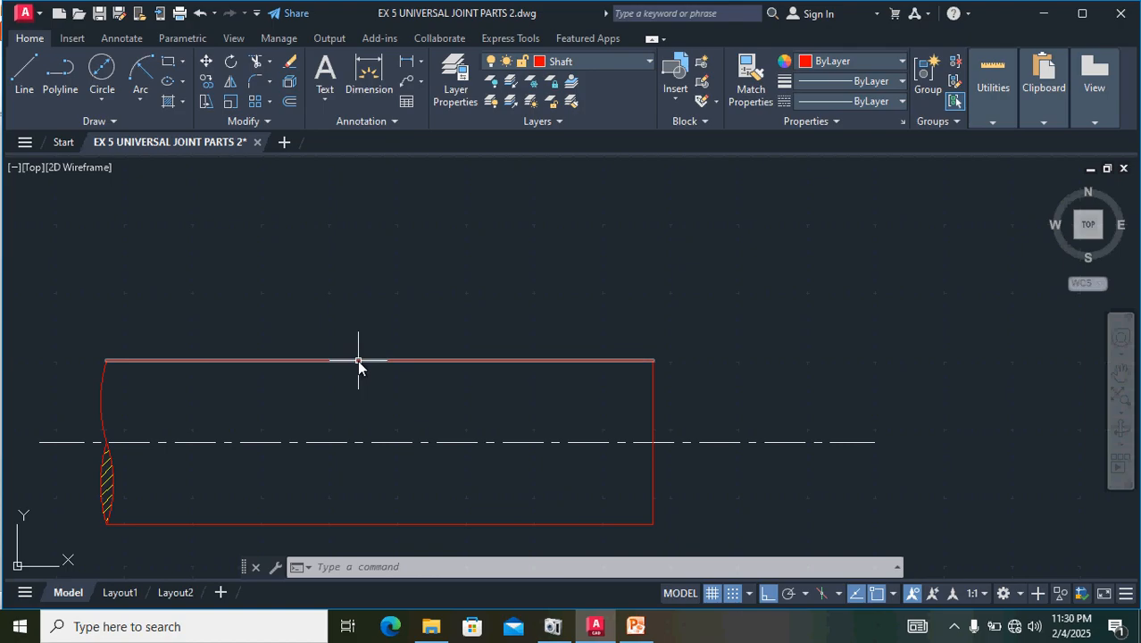
pyautogui.click(357, 359)
pyautogui.click(289, 103)
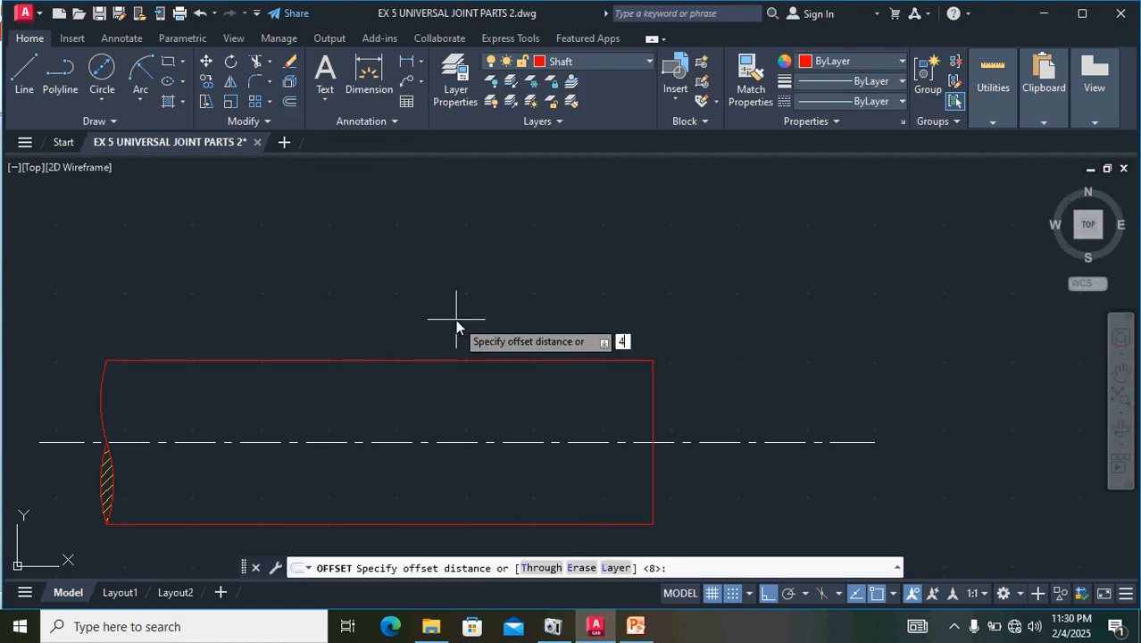
pyautogui.write('4')
pyautogui.press('Return')
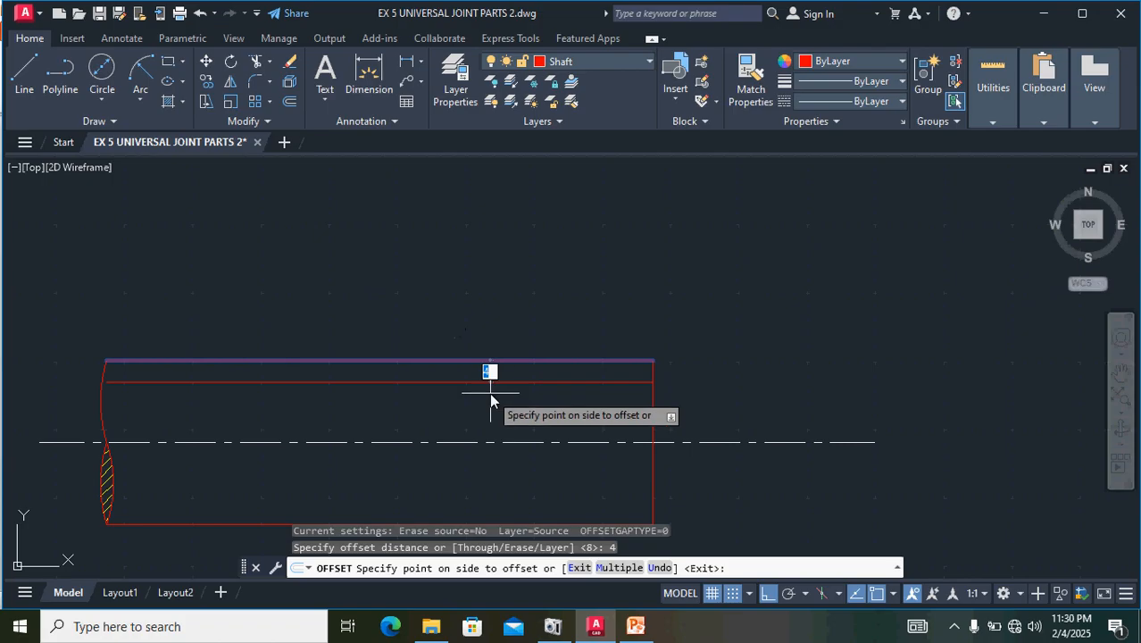
pyautogui.click(489, 396)
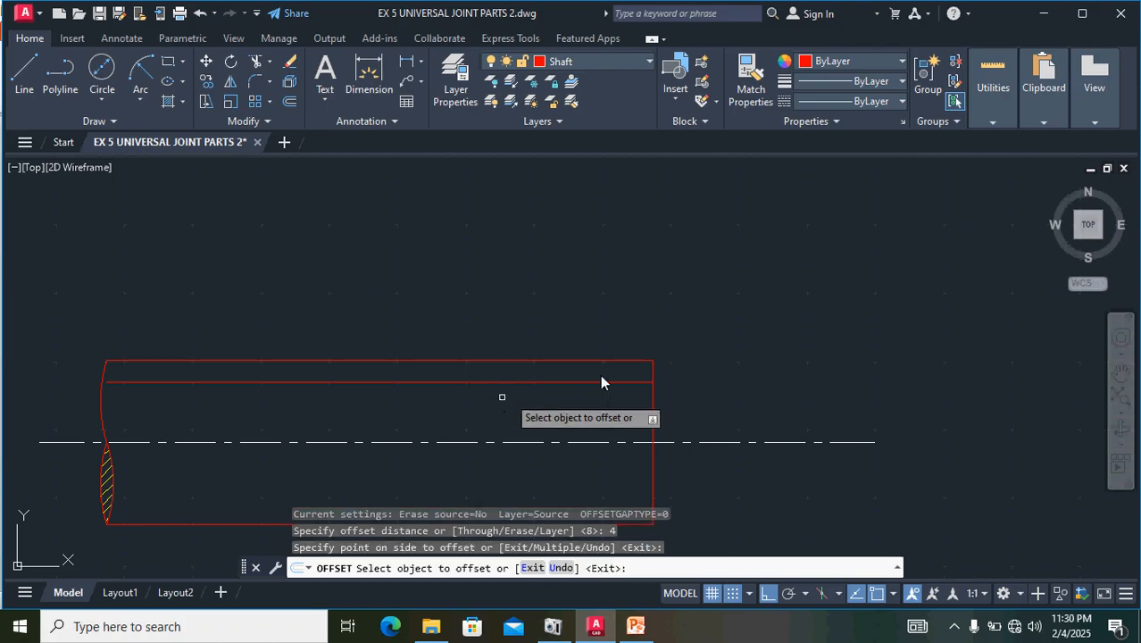
# - Offset the upper half of the shaft's right vertical edge by 80 to the left for the keyway's end
pyautogui.click(653, 380)
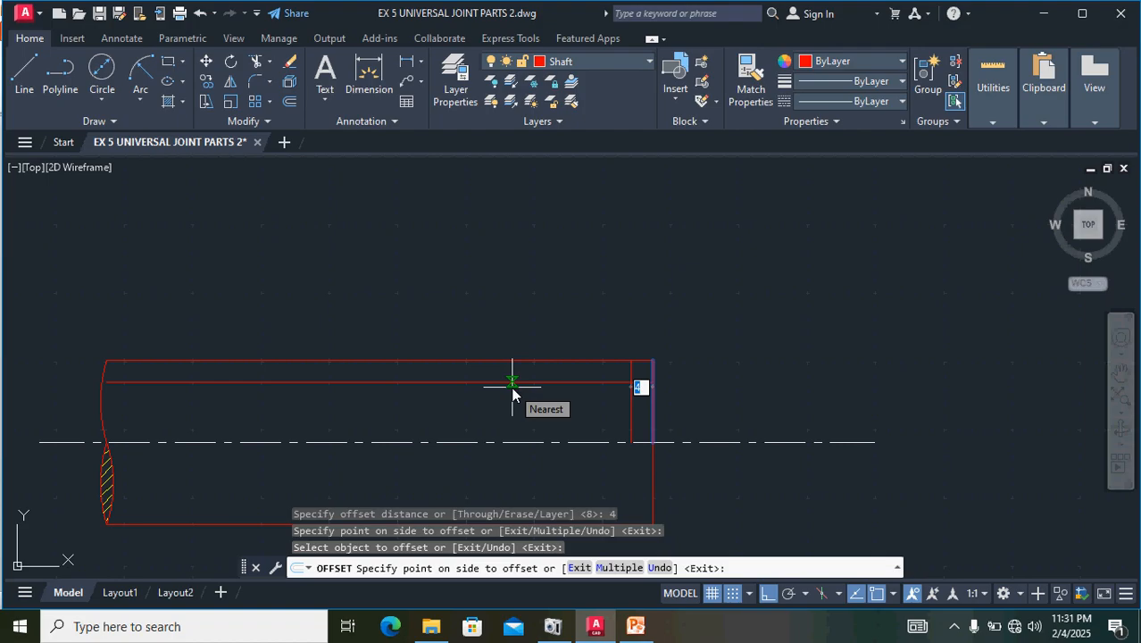
pyautogui.write('80')
pyautogui.press('Return')
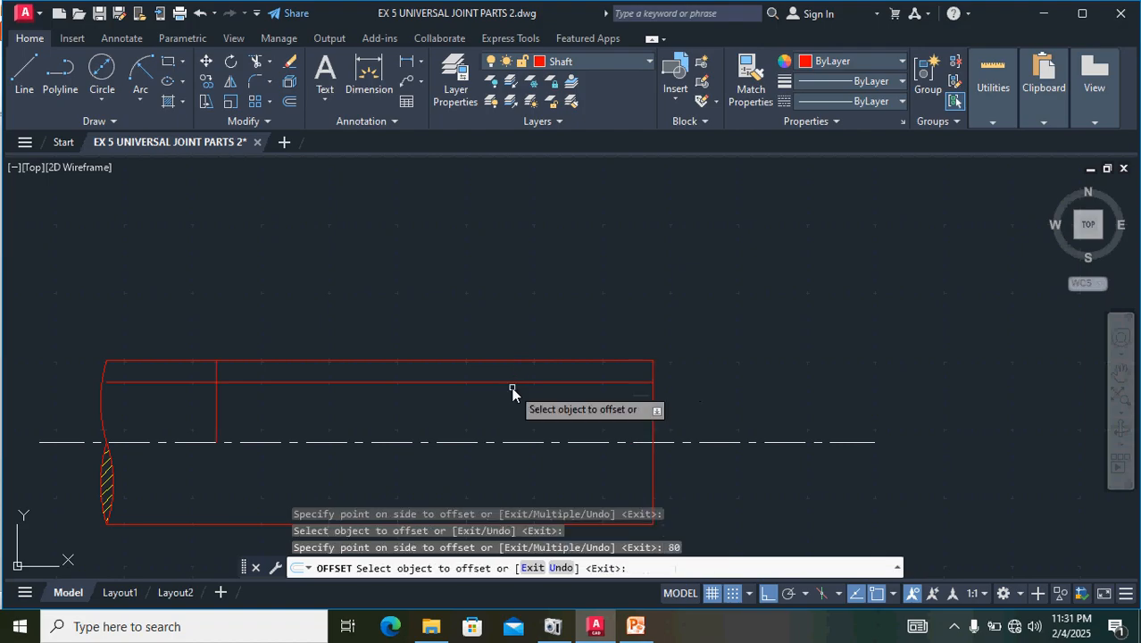
pyautogui.click(309, 415)
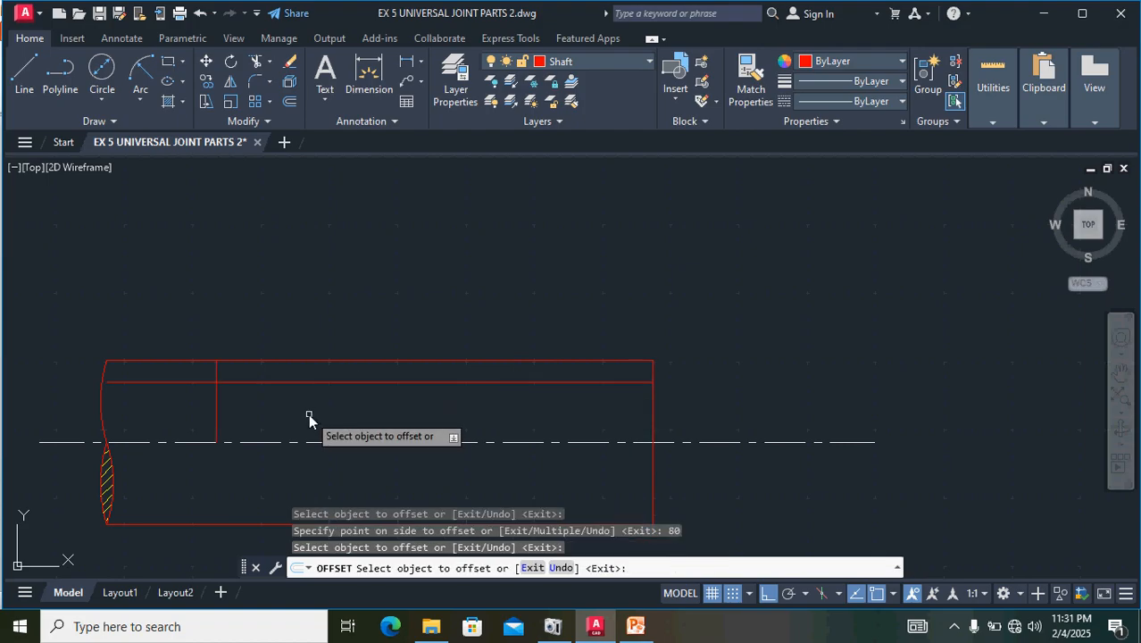
pyautogui.press('Escape')
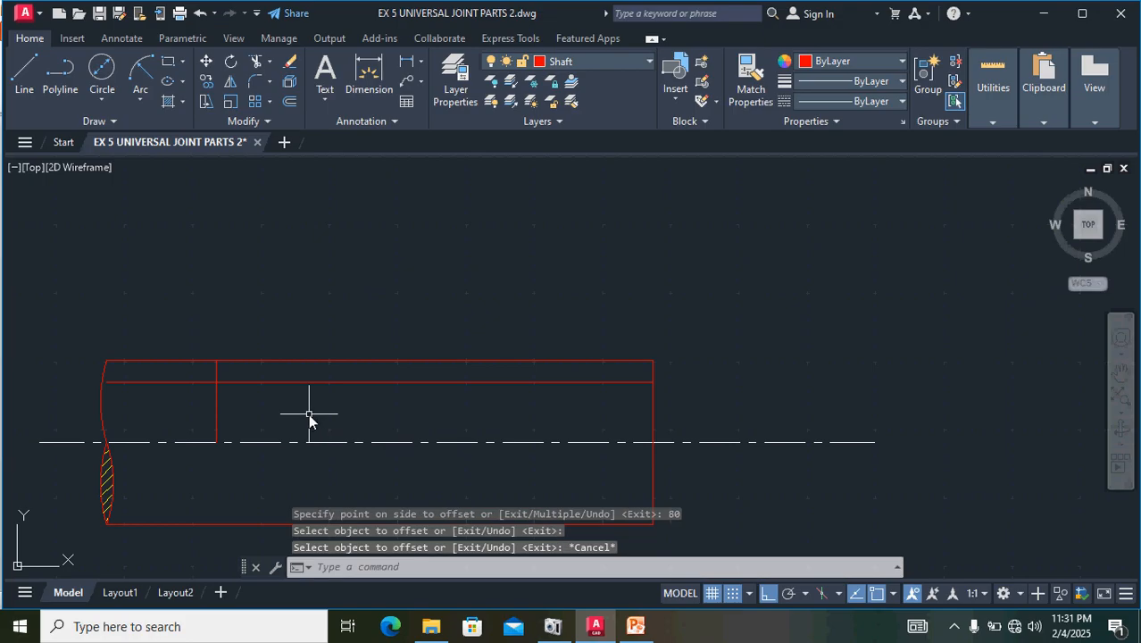
# - Trim the keyway's end line below its bottom line and the bottom line left of the end line
pyautogui.write('tr')
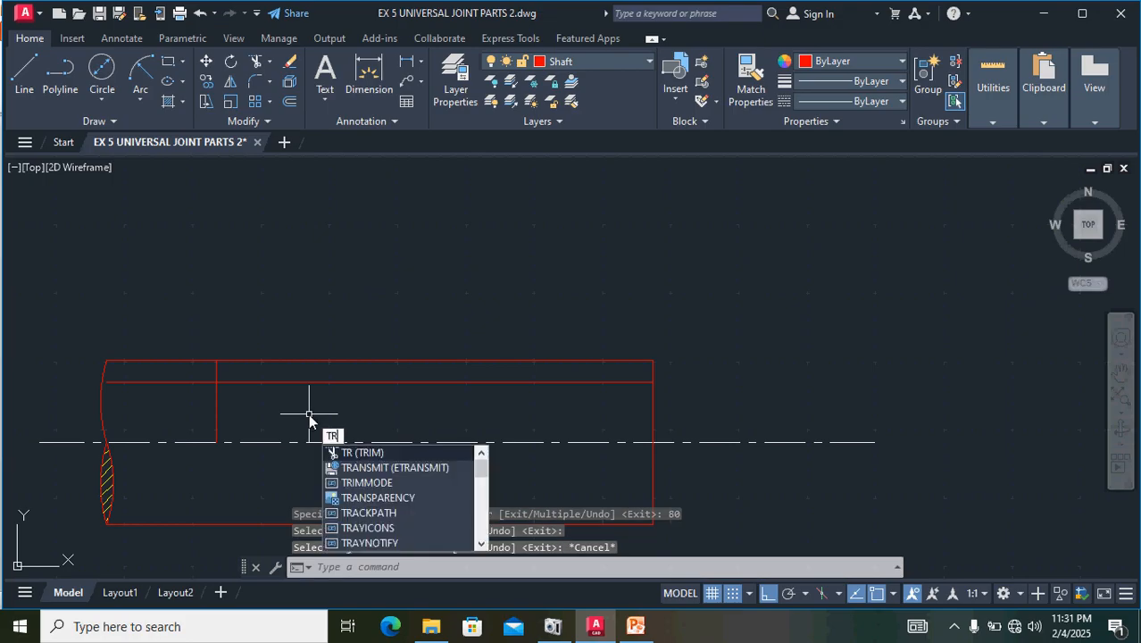
pyautogui.press('Return')
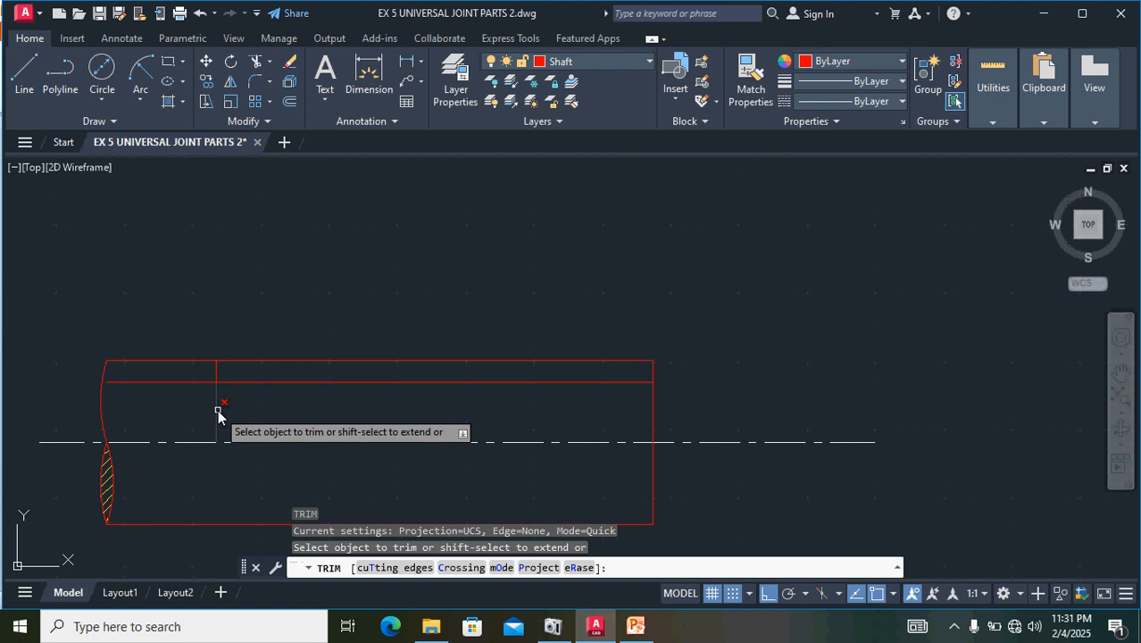
pyautogui.click(214, 410)
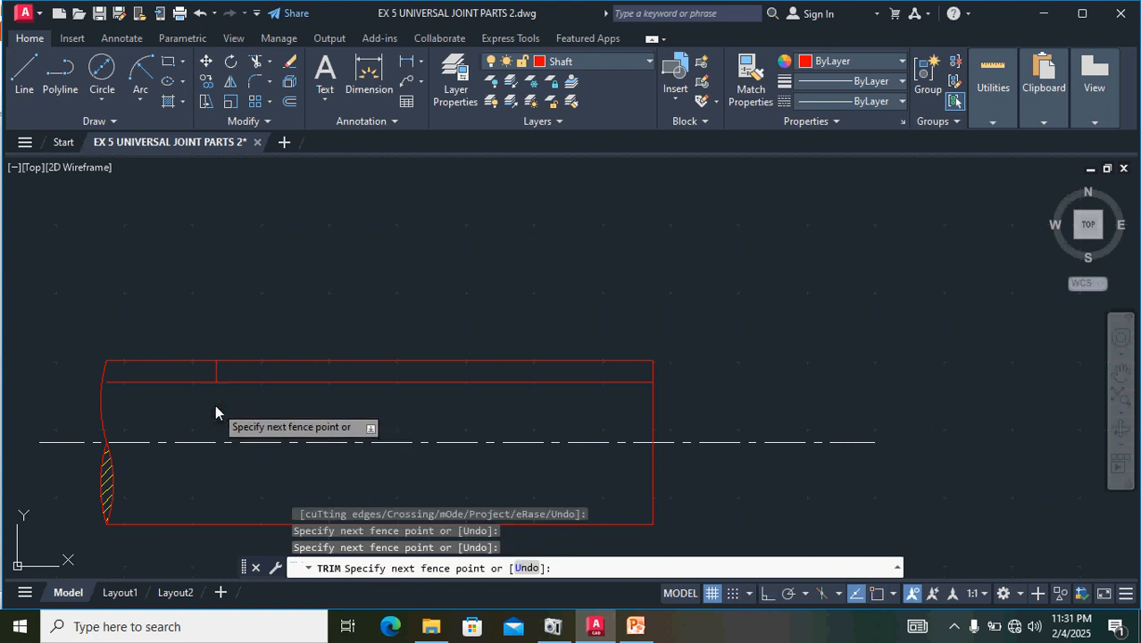
pyautogui.press('Return')
pyautogui.click(171, 384)
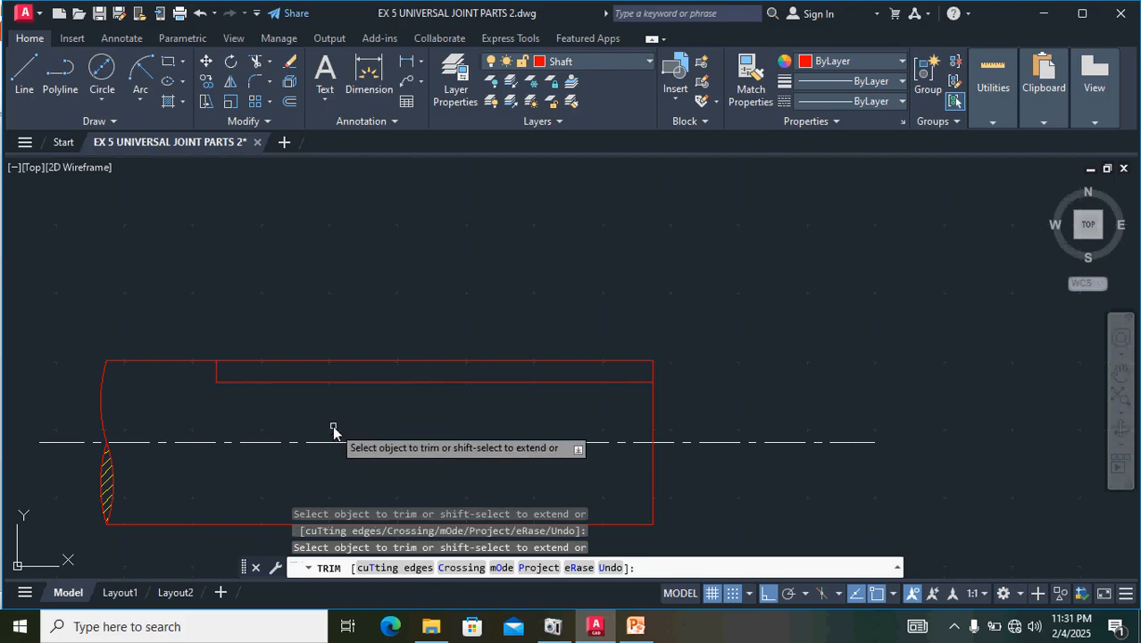
pyautogui.press('Escape')
pyautogui.scroll(4, 197, 400)
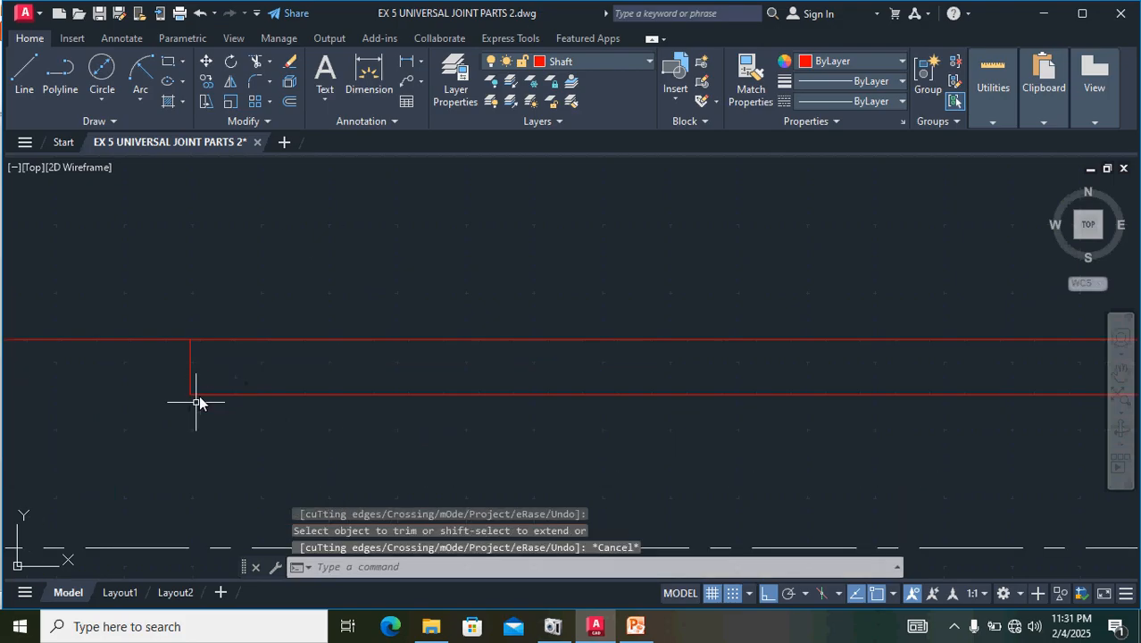
pyautogui.click(254, 81)
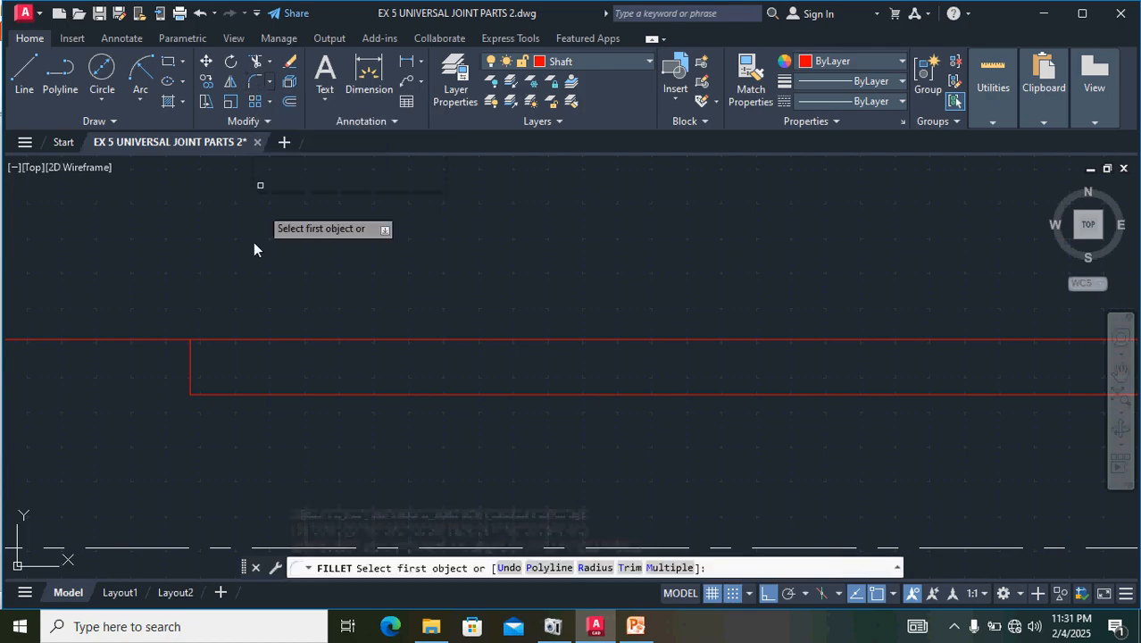
pyautogui.click(190, 378)
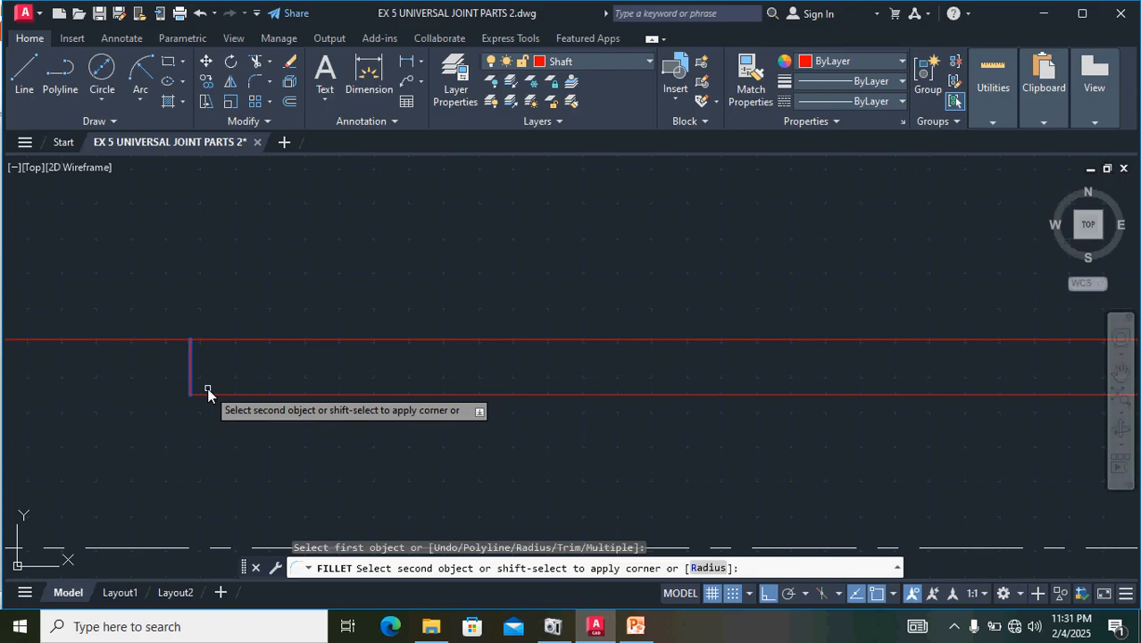
pyautogui.press('Escape')
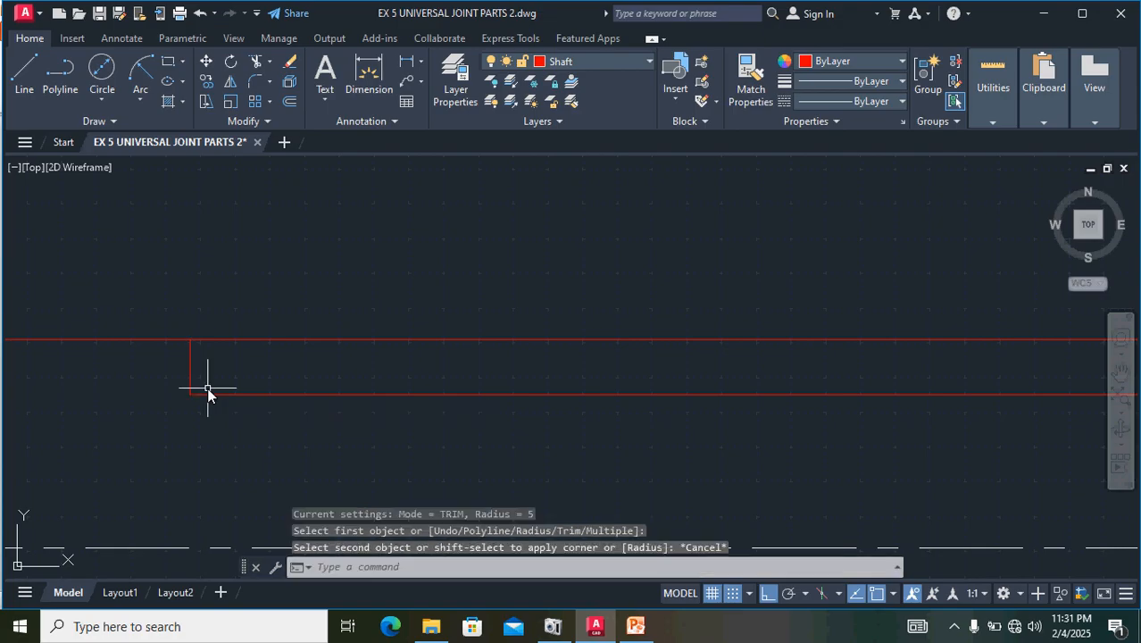
# - Fillet the keyway's lower-left corner with a radius of 4
pyautogui.click(256, 61)
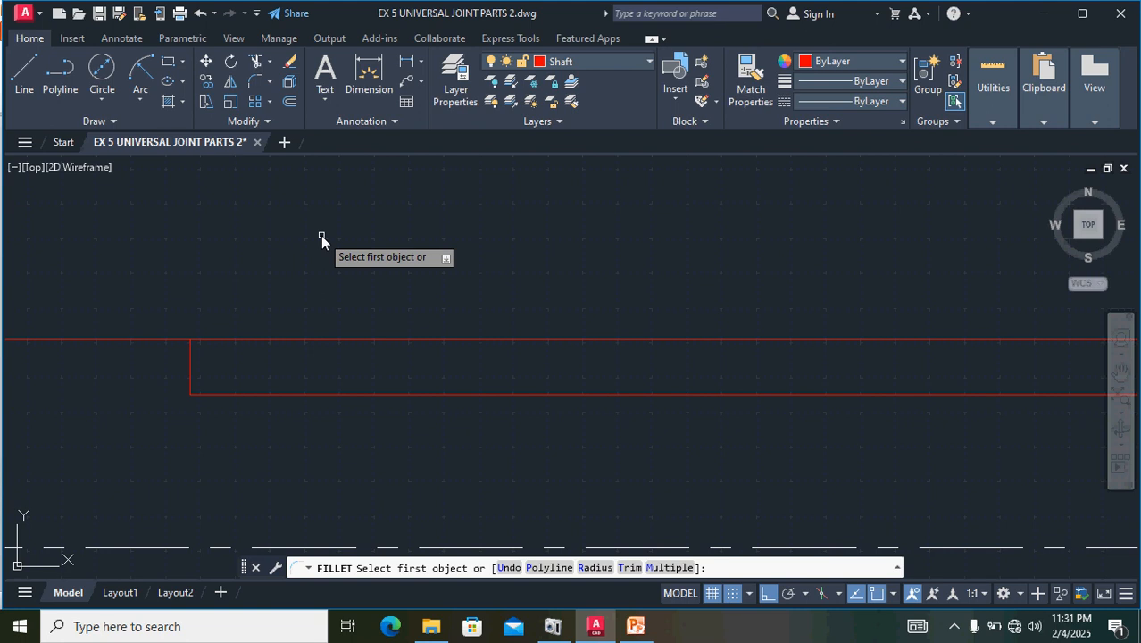
pyautogui.write('r')
pyautogui.press('Return')
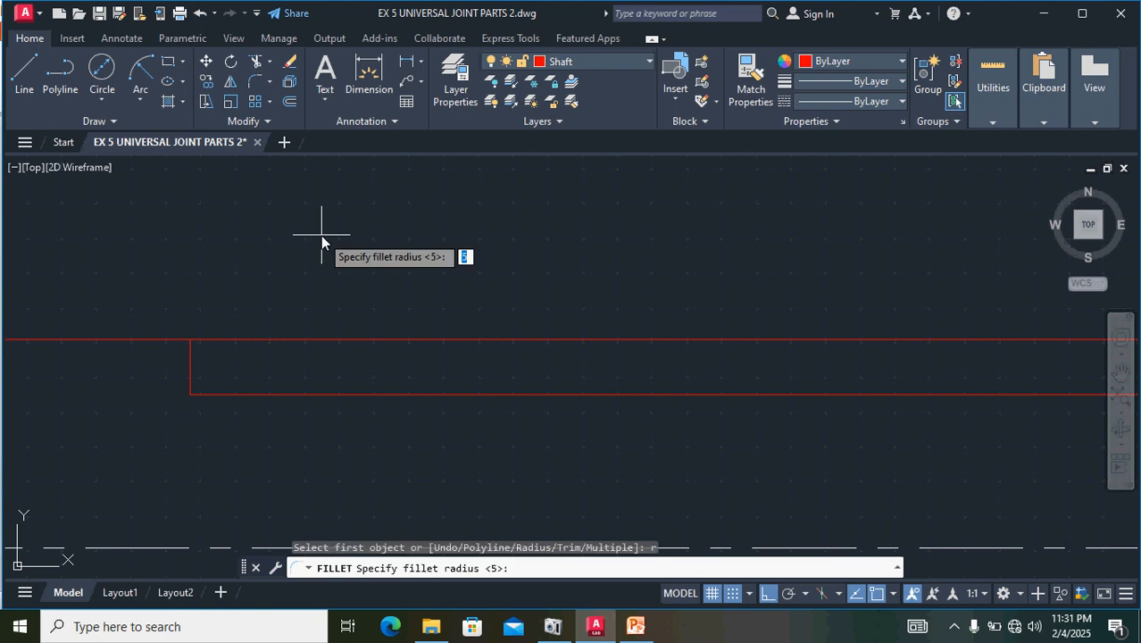
pyautogui.write('4')
pyautogui.press('Return')
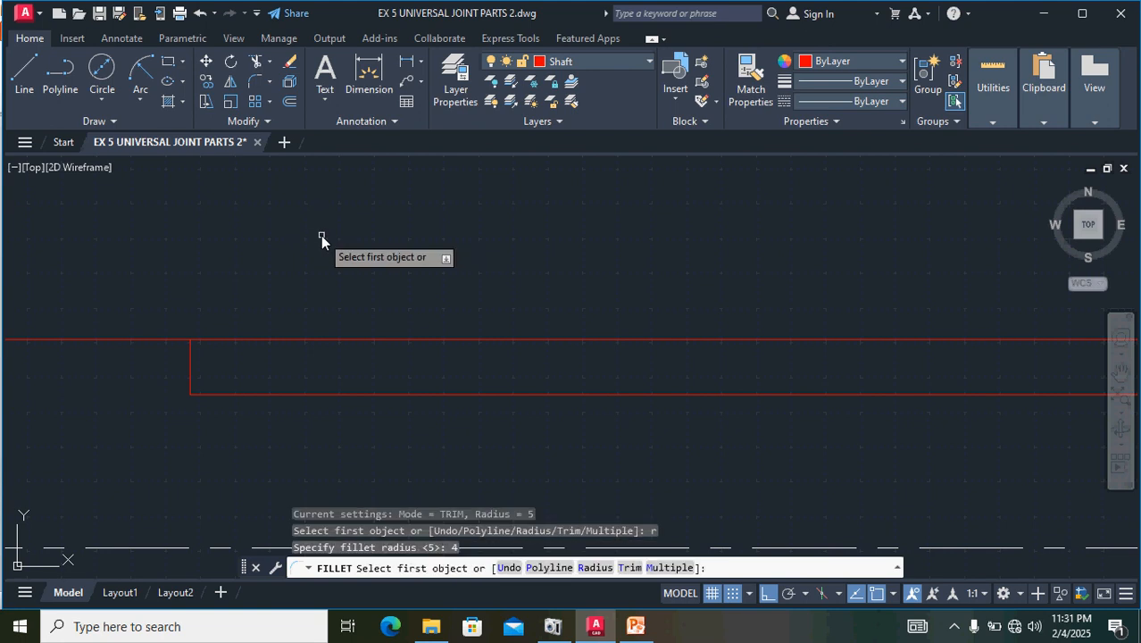
pyautogui.click(191, 373)
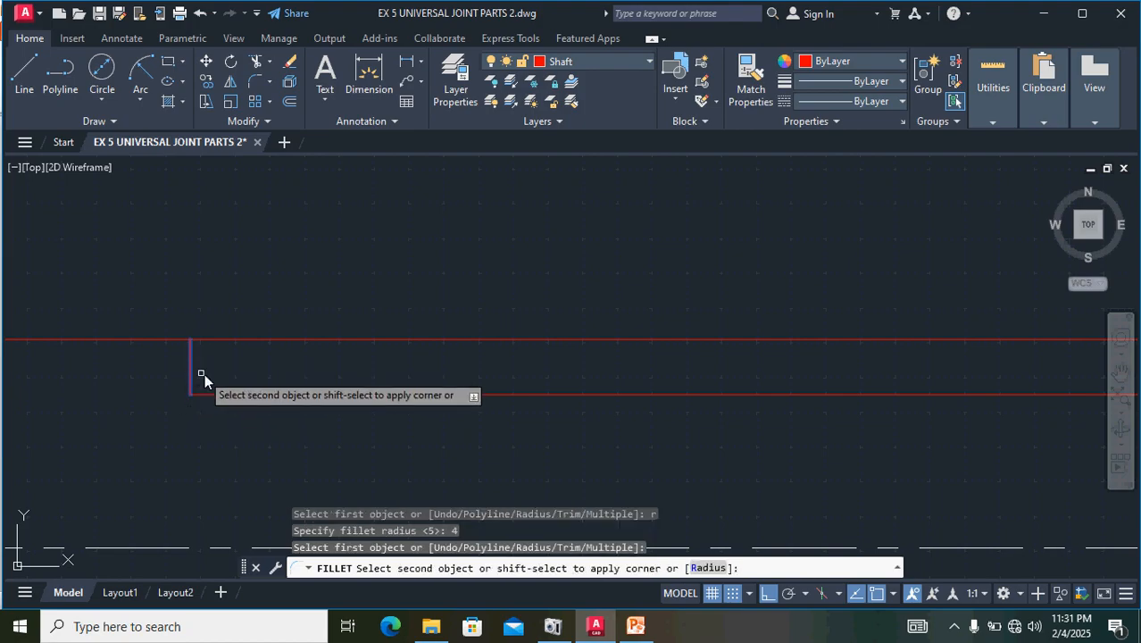
pyautogui.click(233, 394)
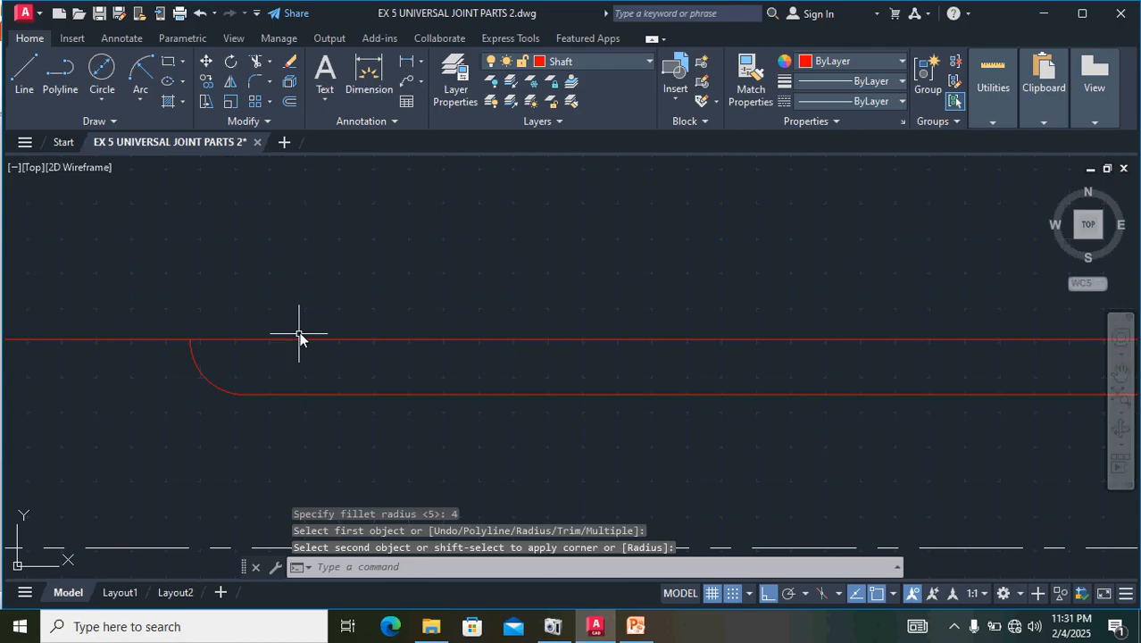
# - Set the linetype of the keyway's fillet arc and bottom line to DASHED
pyautogui.scroll(-4, 293, 328)
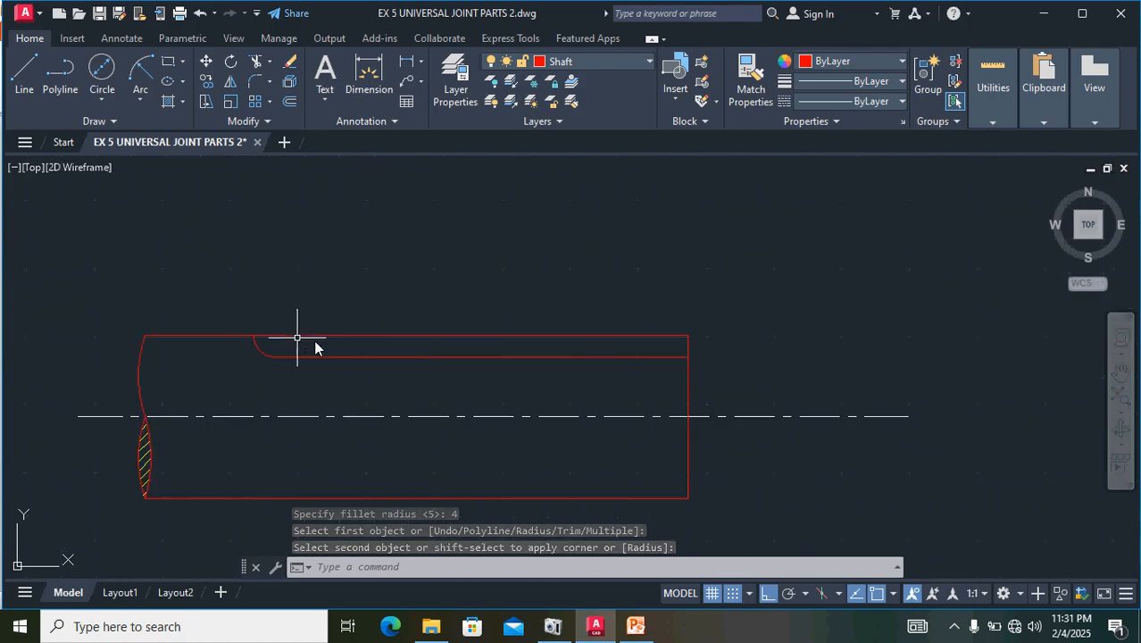
pyautogui.scroll(4, 261, 342)
pyautogui.click(249, 357)
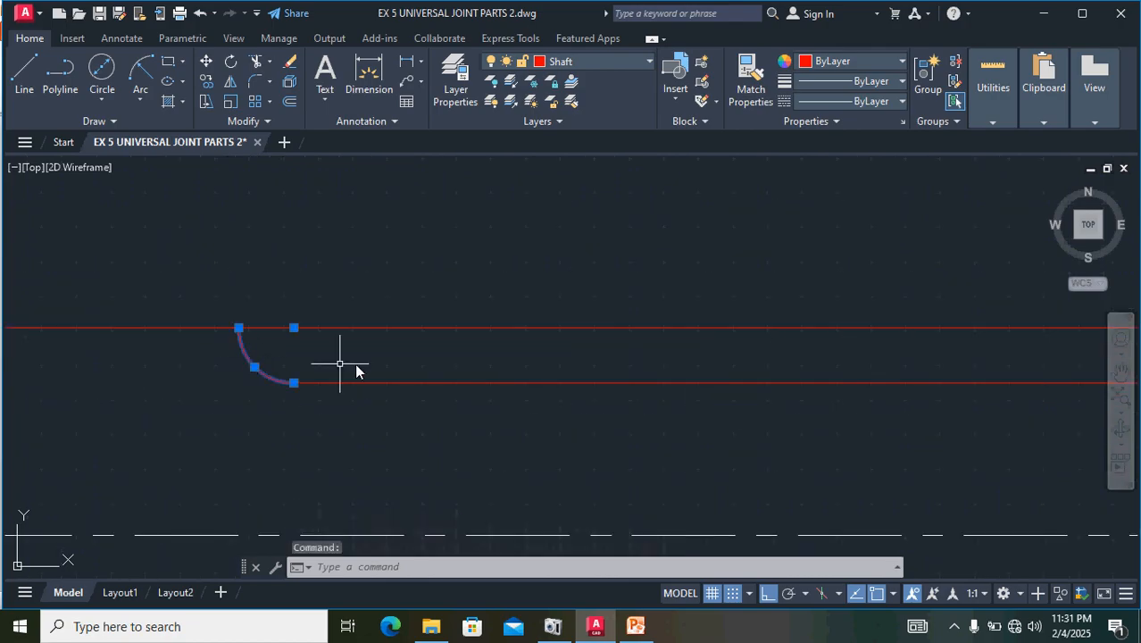
pyautogui.click(462, 385)
pyautogui.scroll(-3, 607, 284)
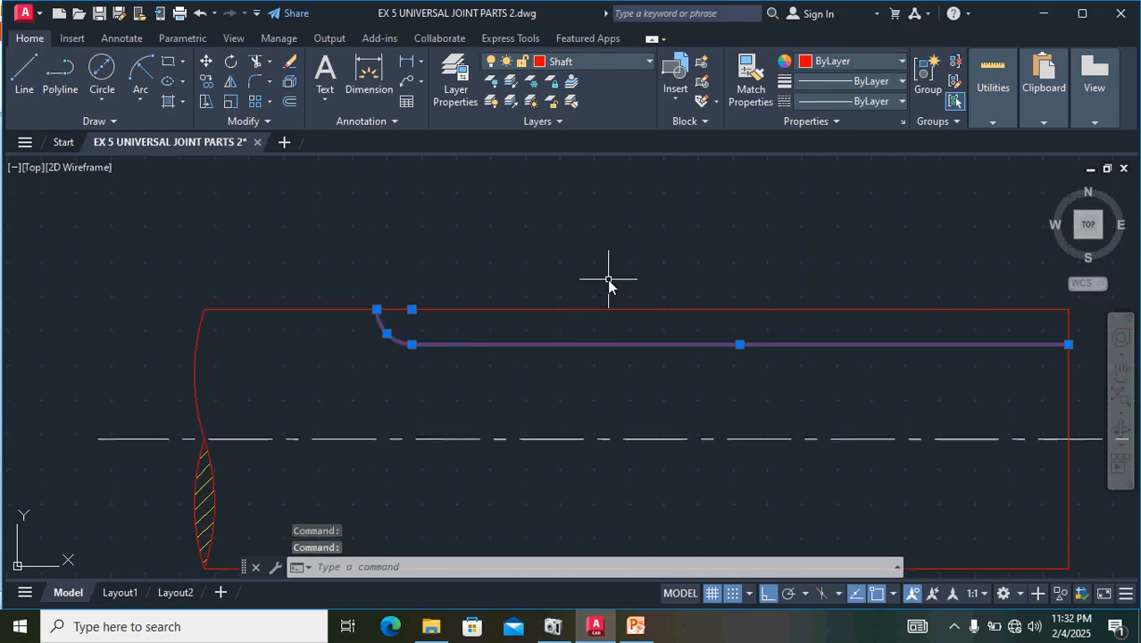
pyautogui.click(899, 104)
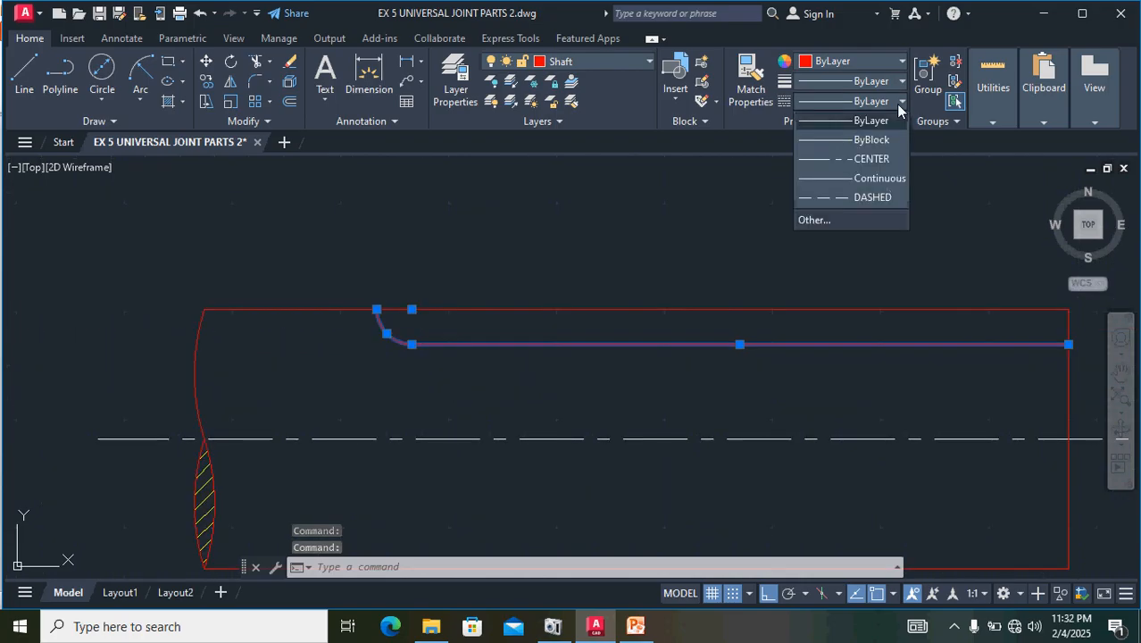
pyautogui.click(870, 200)
pyautogui.scroll(-2, 742, 351)
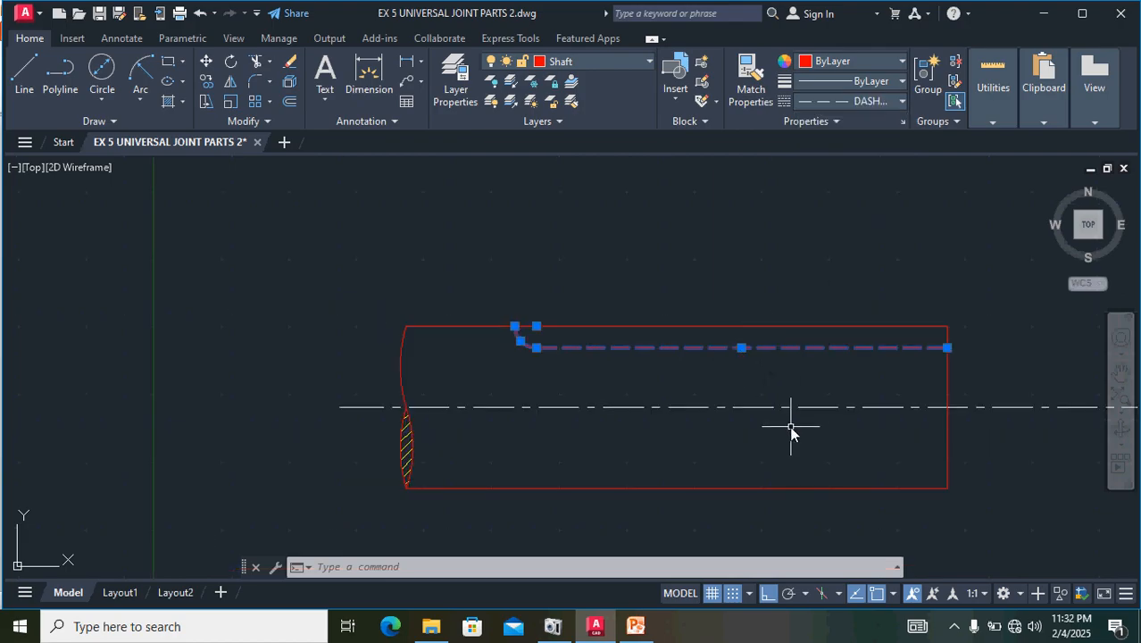
# - Shorten the shaft's horizontal centreline at both ends so it extends only slightly beyond the outline
pyautogui.scroll(-2, 791, 432)
pyautogui.moveTo(788, 429); pyautogui.dragTo(600, 438, button='middle')
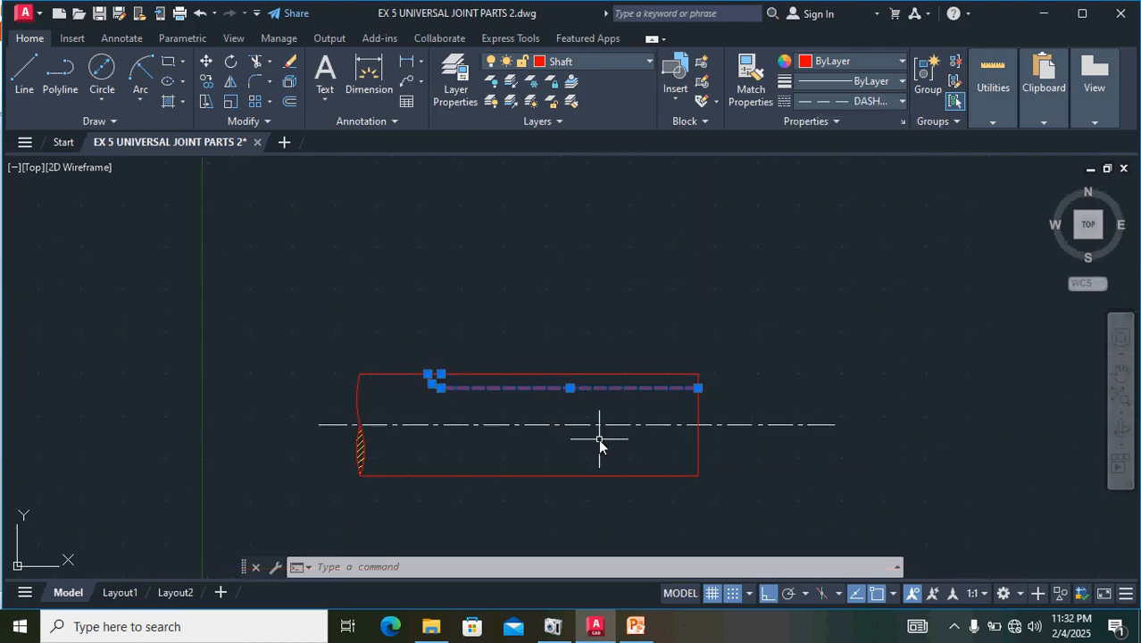
pyautogui.scroll(2, 604, 438)
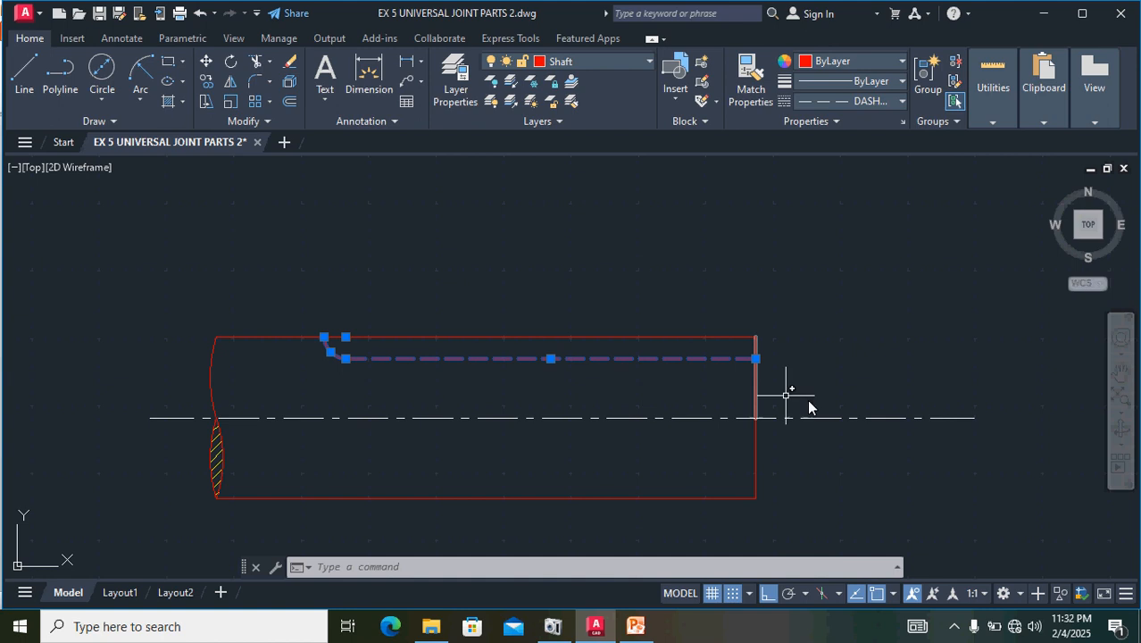
pyautogui.click(815, 420)
pyautogui.click(805, 419)
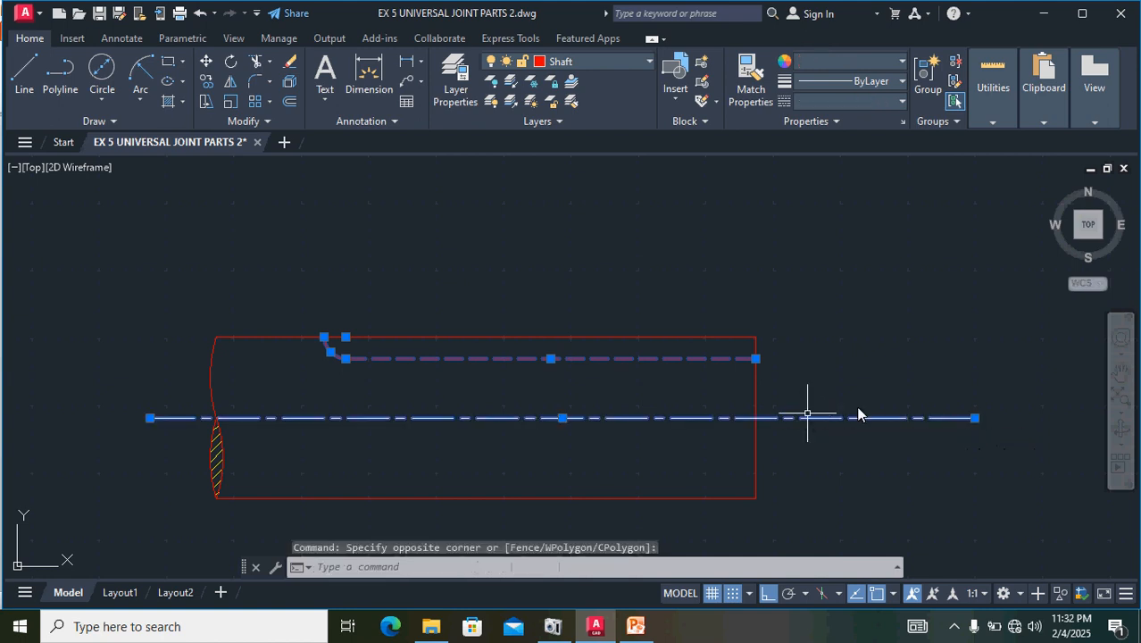
pyautogui.click(975, 417)
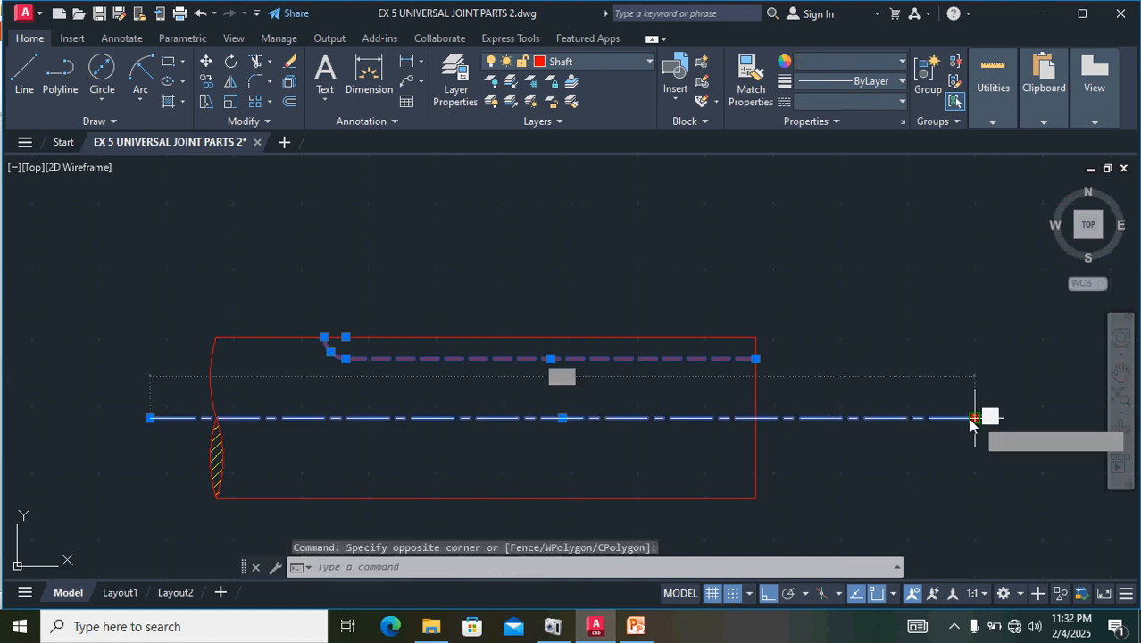
pyautogui.click(800, 417)
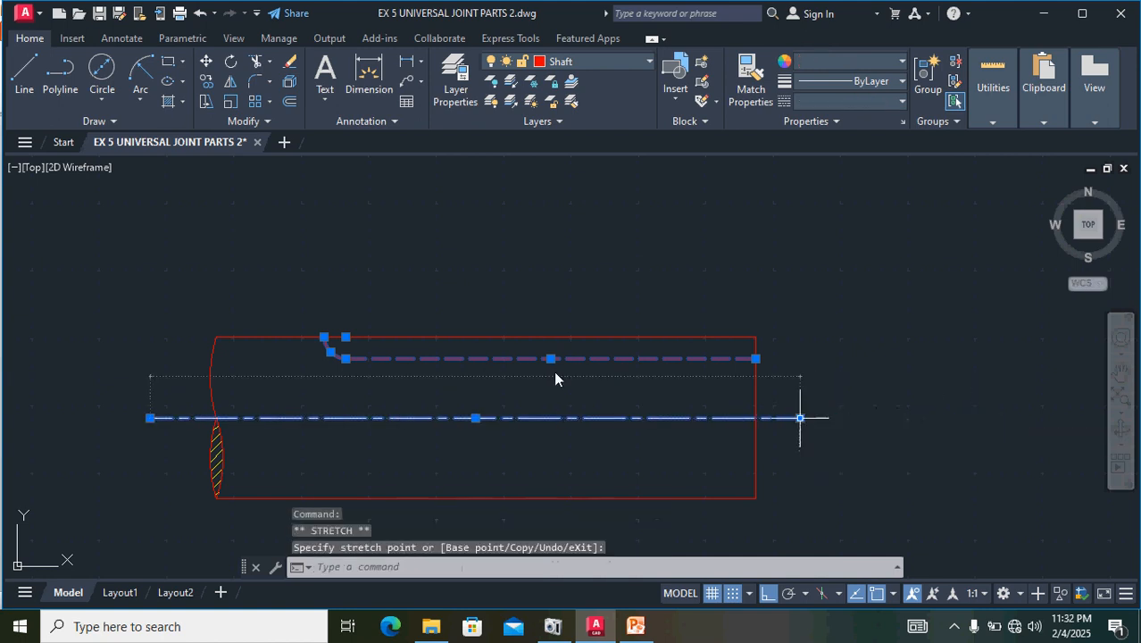
pyautogui.click(148, 417)
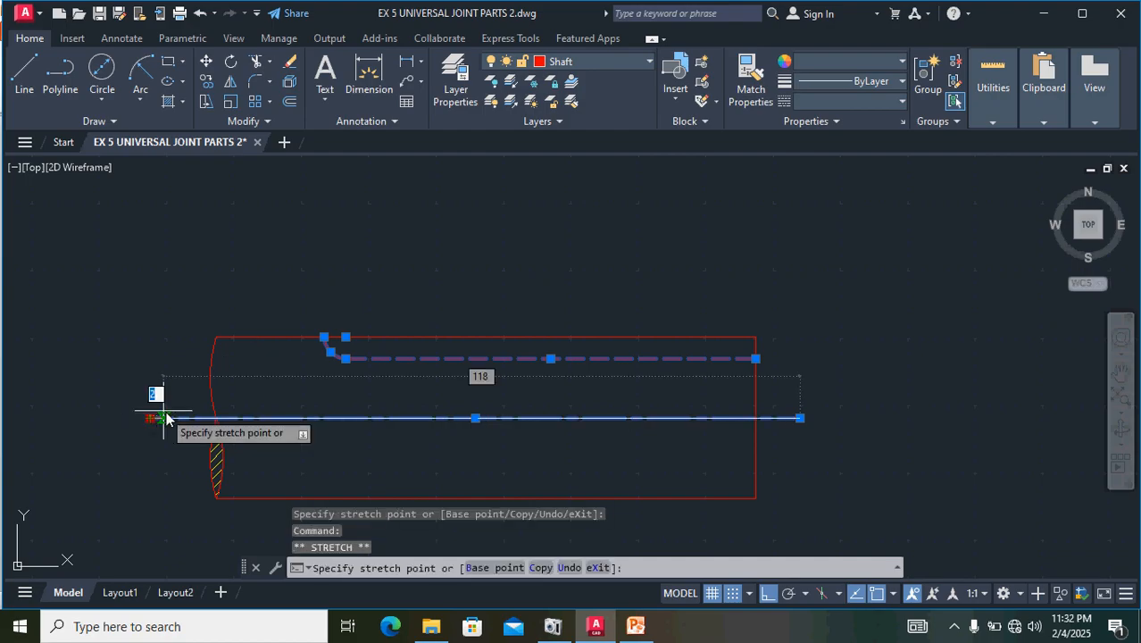
pyautogui.click(169, 416)
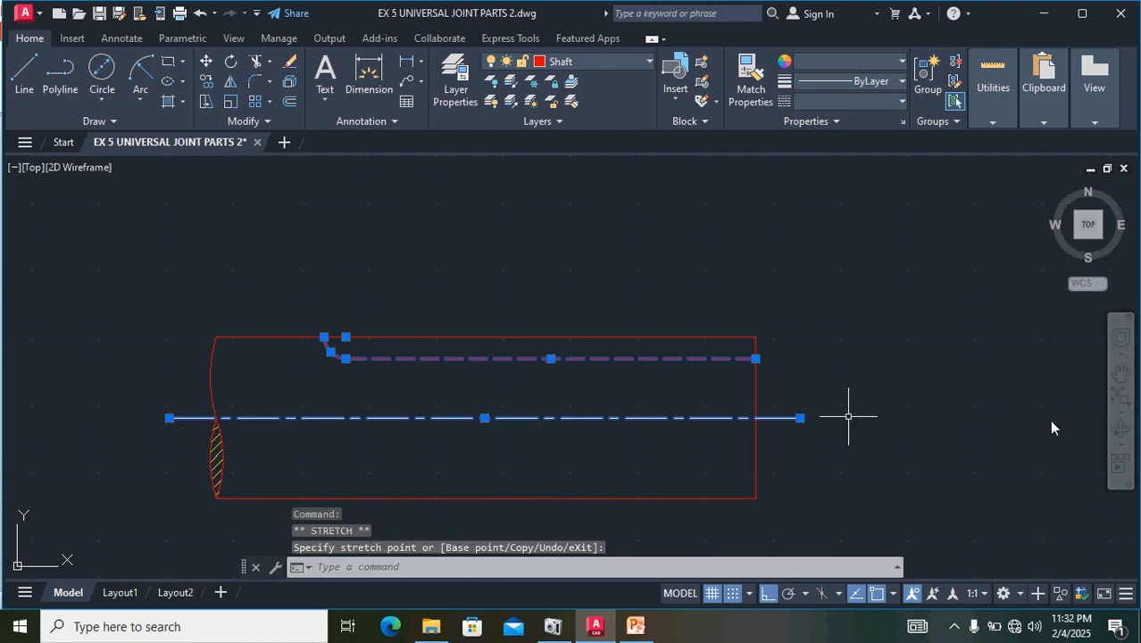
pyautogui.press('Escape')
pyautogui.press('Escape')
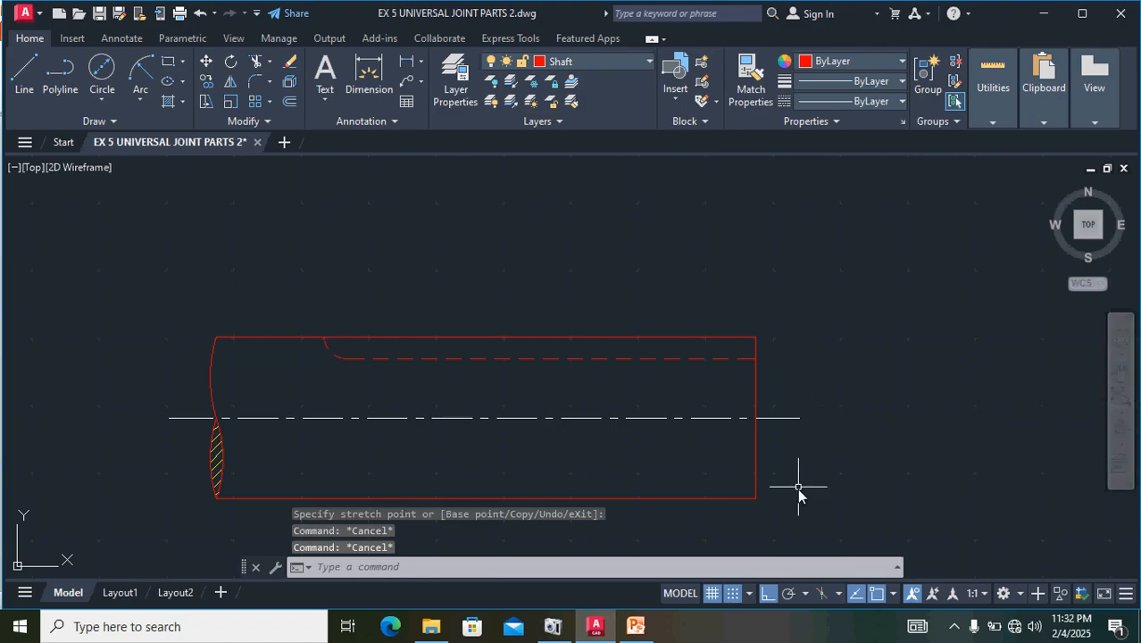
pyautogui.moveTo(818, 534)
pyautogui.mouseDown()
pyautogui.moveTo(772, 452)
pyautogui.moveTo(674, 340)
pyautogui.moveTo(735, 306)
pyautogui.moveTo(674, 314)
pyautogui.mouseUp()
pyautogui.press('Escape')
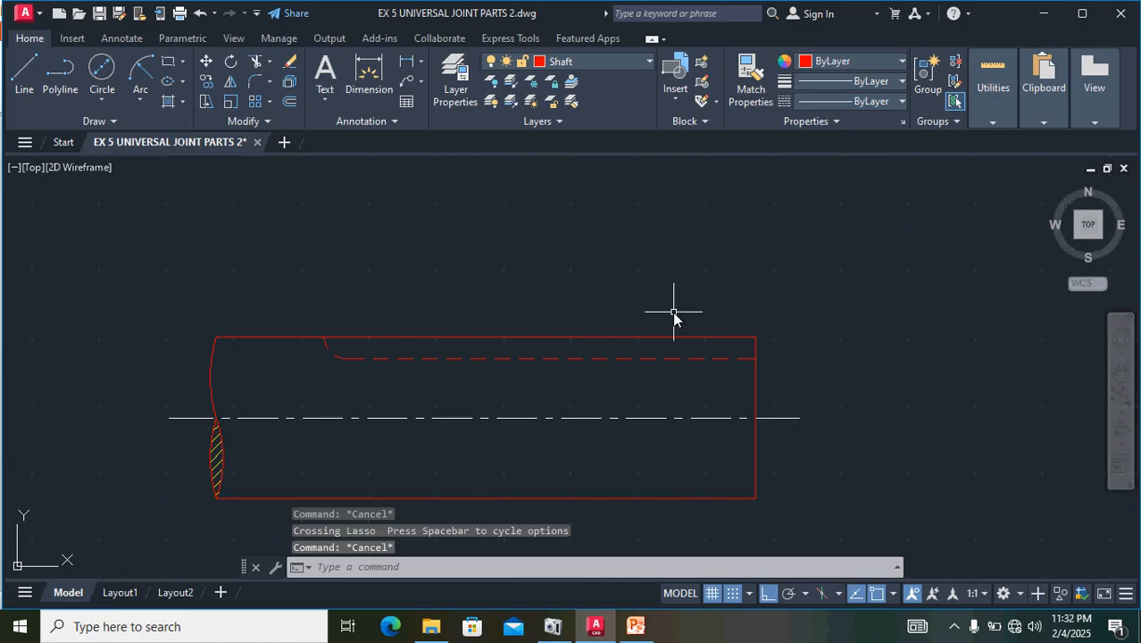
# - Mirror the complete shaft with its centreline about a vertical line just beyond its keyed end, keeping the source objects
pyautogui.moveTo(841, 526)
pyautogui.mouseDown()
pyautogui.moveTo(683, 263)
pyautogui.moveTo(286, 260)
pyautogui.moveTo(104, 419)
pyautogui.moveTo(178, 513)
pyautogui.mouseUp()
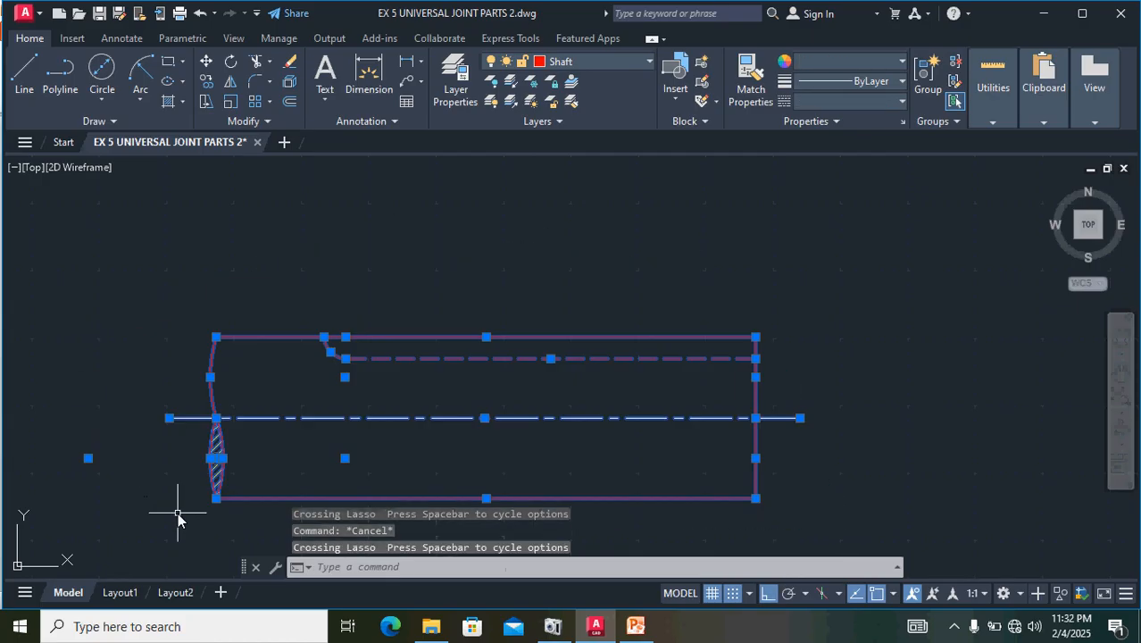
pyautogui.click(230, 81)
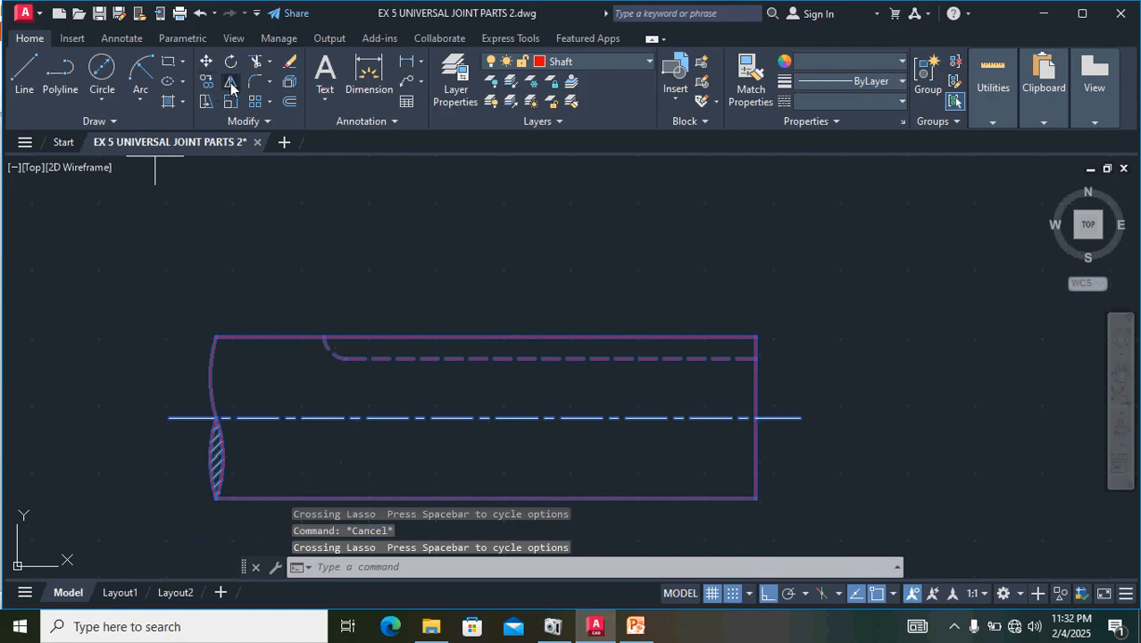
pyautogui.click(835, 273)
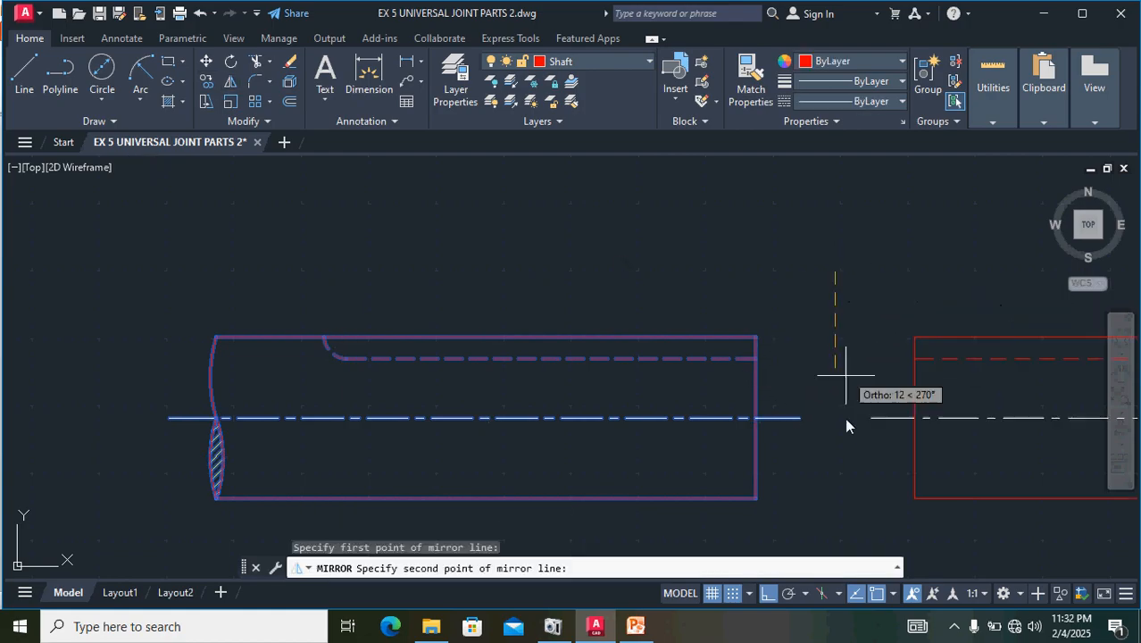
pyautogui.click(849, 547)
pyautogui.scroll(-2, 852, 548)
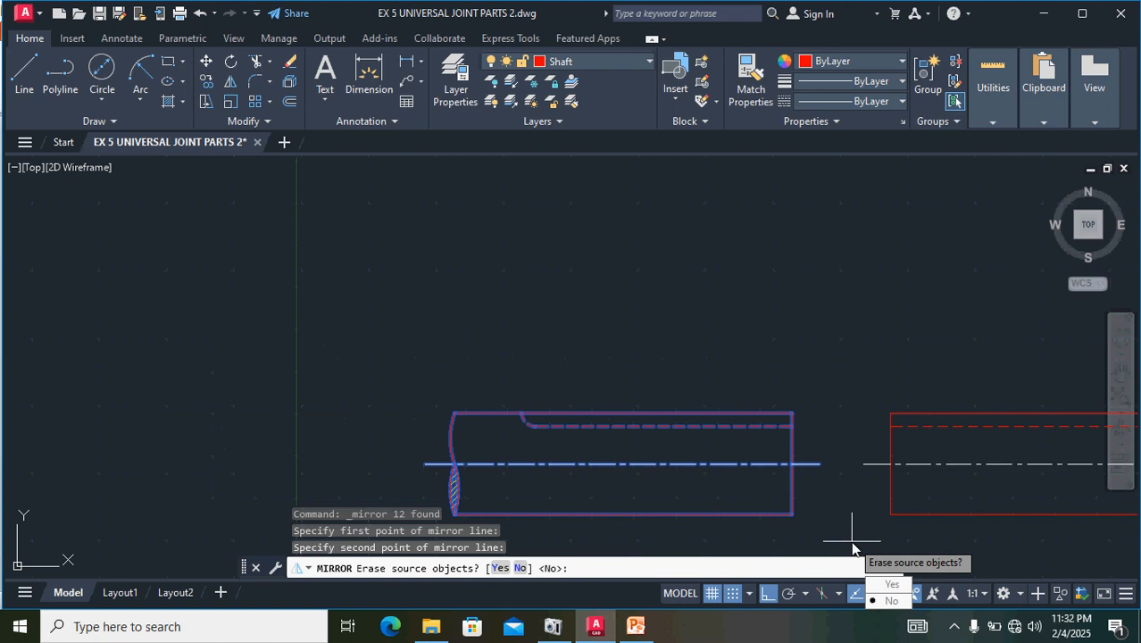
pyautogui.moveTo(826, 374)
pyautogui.mouseDown(button='middle')
pyautogui.moveTo(797, 338)
pyautogui.moveTo(647, 275)
pyautogui.mouseUp(button='middle')
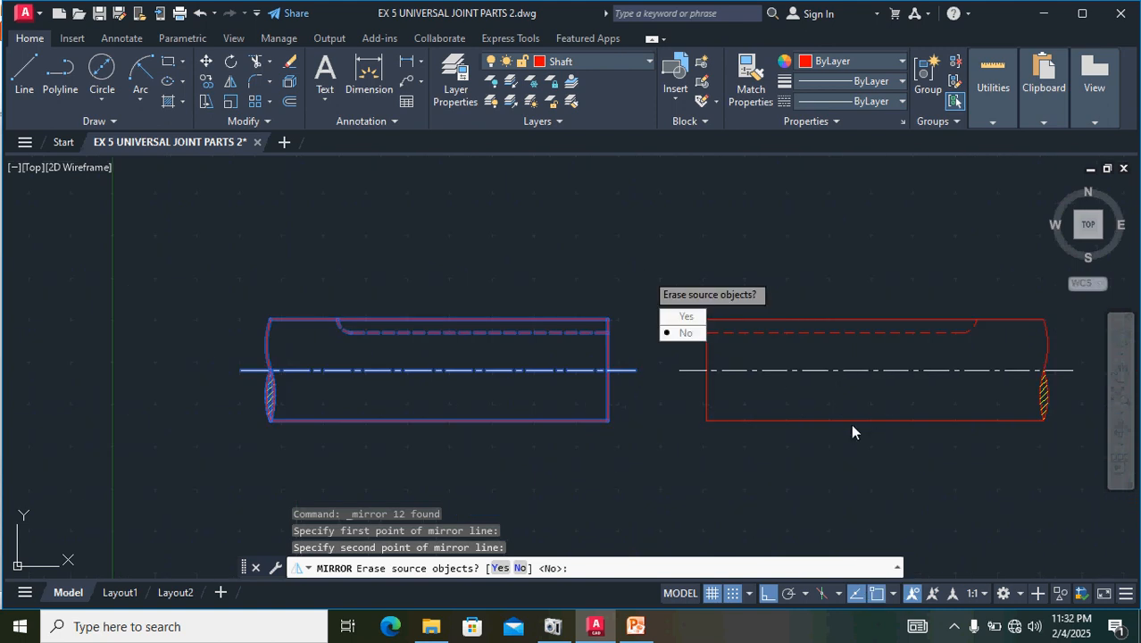
pyautogui.press('Return')
pyautogui.scroll(-1, 843, 408)
pyautogui.scroll(1, 844, 408)
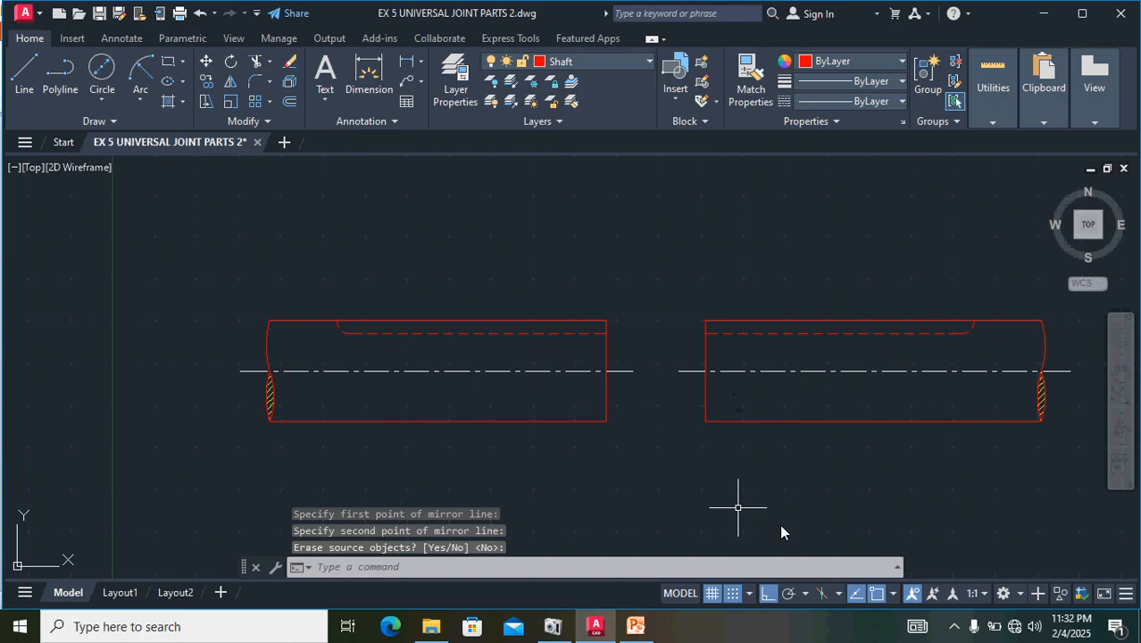
# - Copy the mirrored shaft's horizontal centreline and paste it in the empty area up and to the left of the reference image
pyautogui.moveTo(869, 505); pyautogui.dragTo(592, 477, button='middle')
pyautogui.scroll(-2, 593, 473)
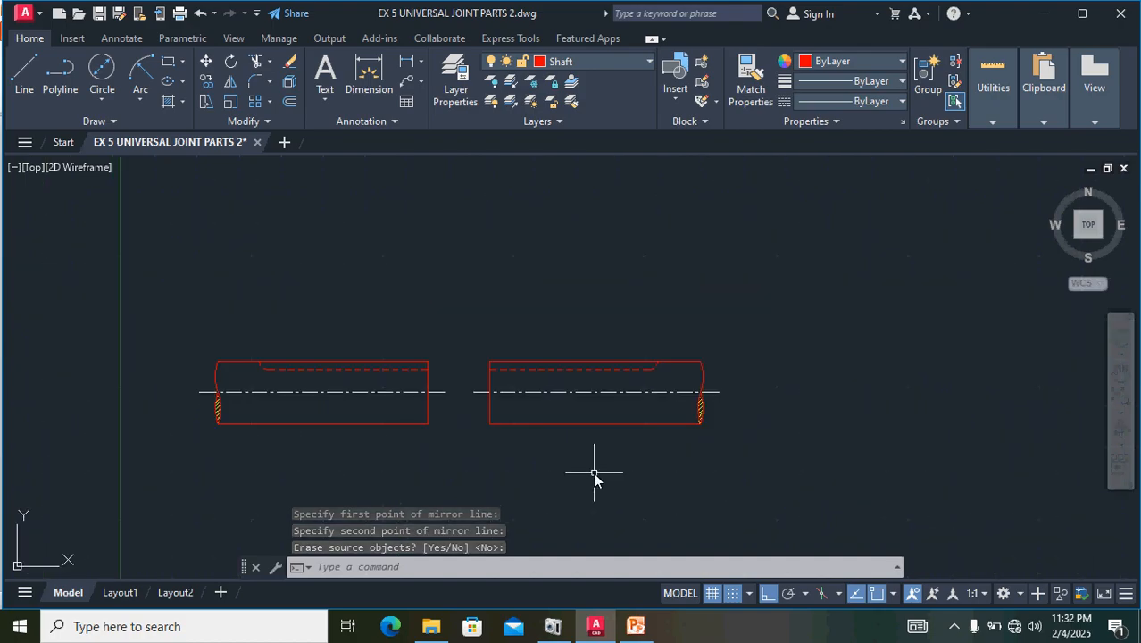
pyautogui.scroll(1, 836, 480)
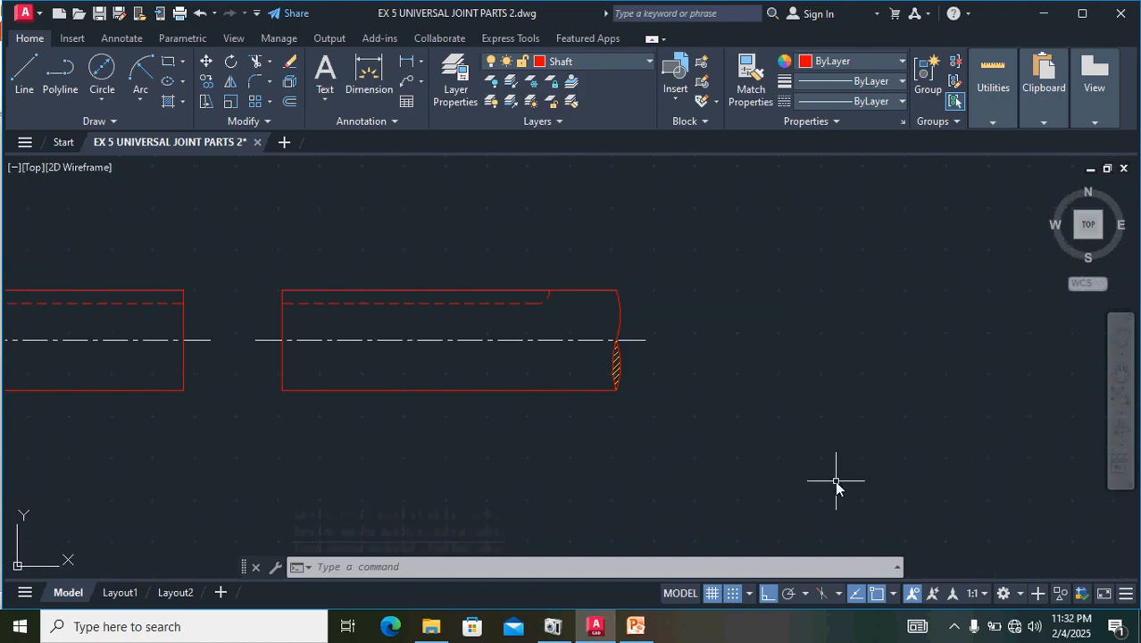
pyautogui.scroll(-1, 836, 482)
pyautogui.moveTo(911, 484); pyautogui.dragTo(514, 497, button='middle')
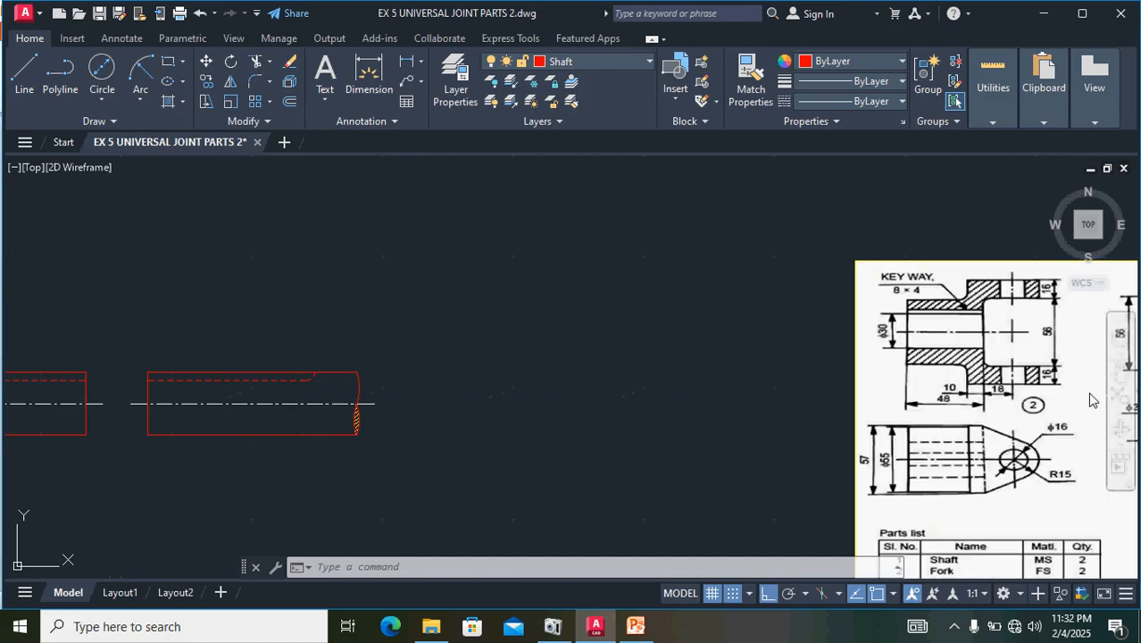
pyautogui.moveTo(1040, 390); pyautogui.dragTo(752, 317, button='middle')
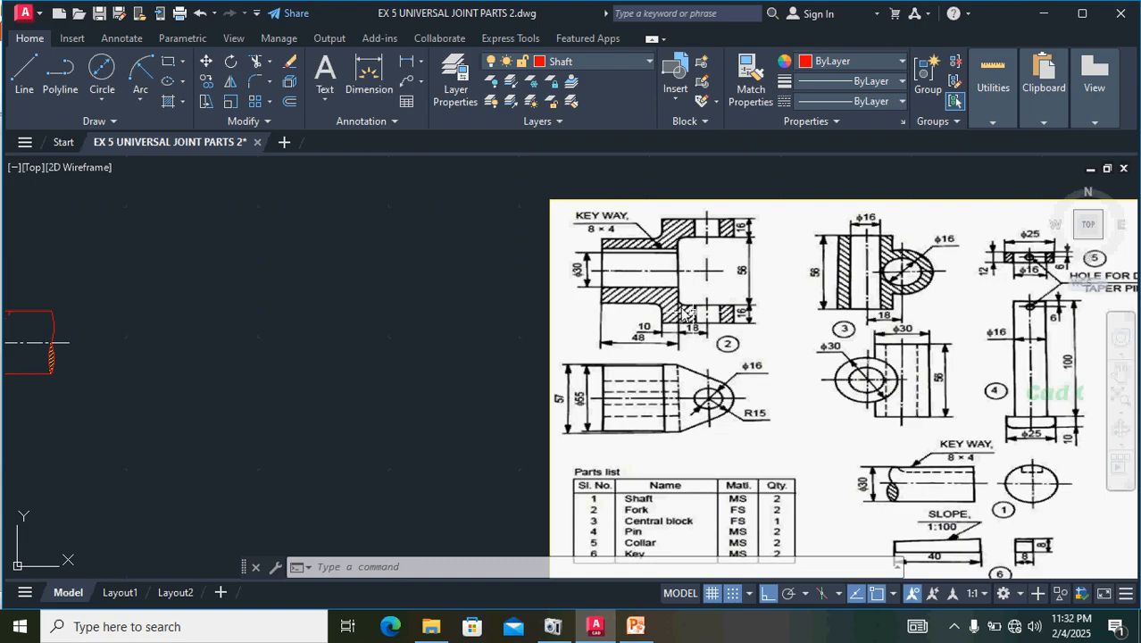
pyautogui.moveTo(287, 382); pyautogui.dragTo(427, 395, button='middle')
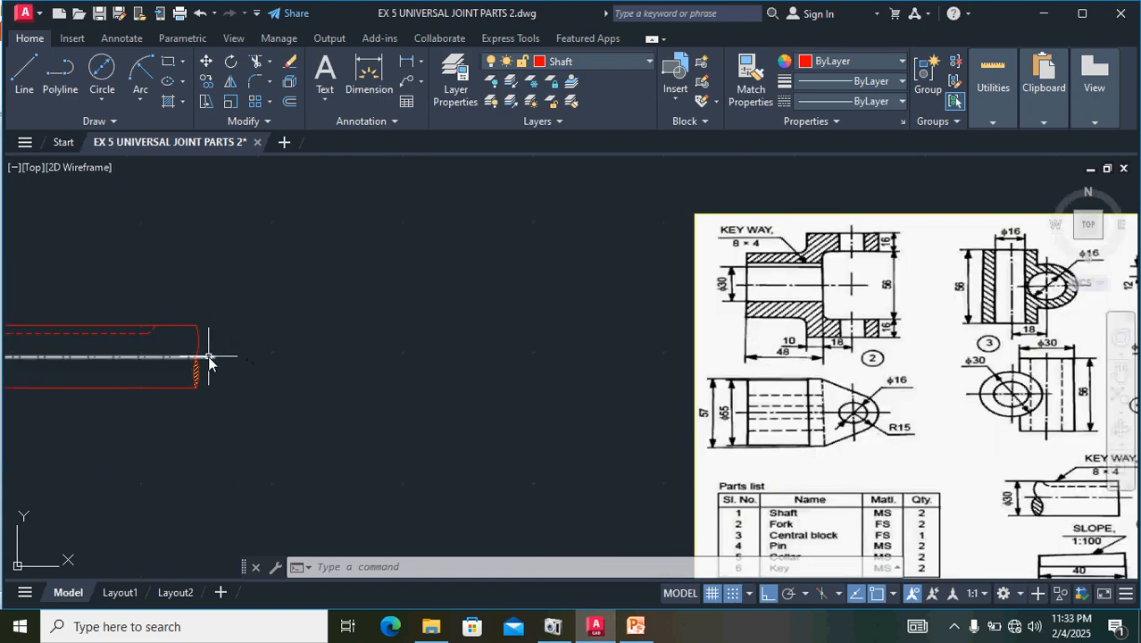
pyautogui.click(209, 357)
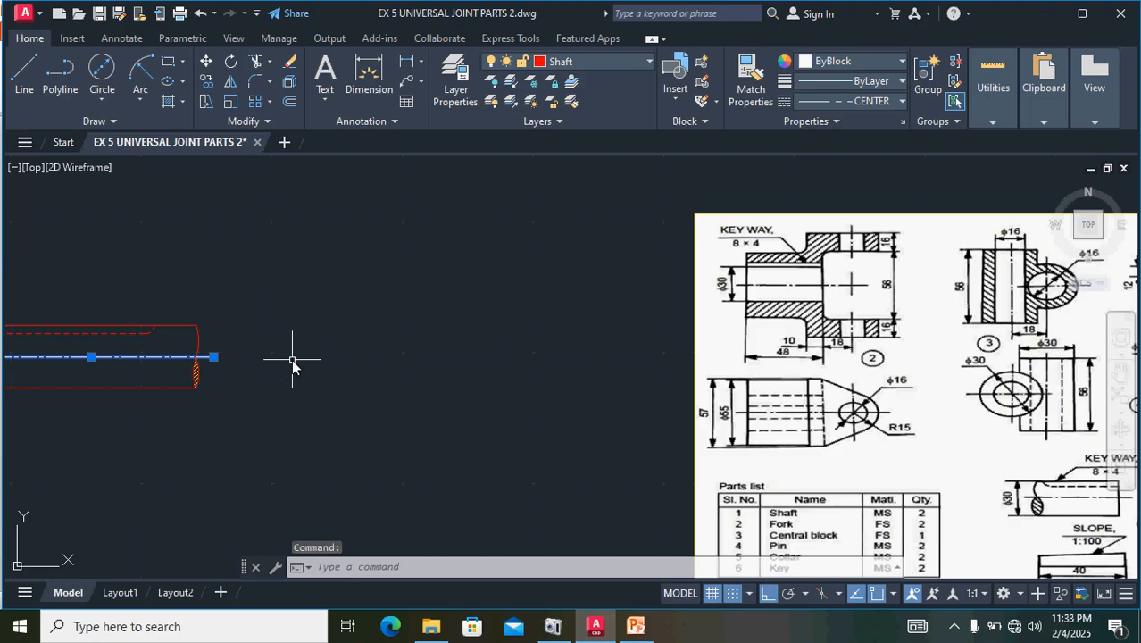
pyautogui.hotkey('ctrl', 'c')
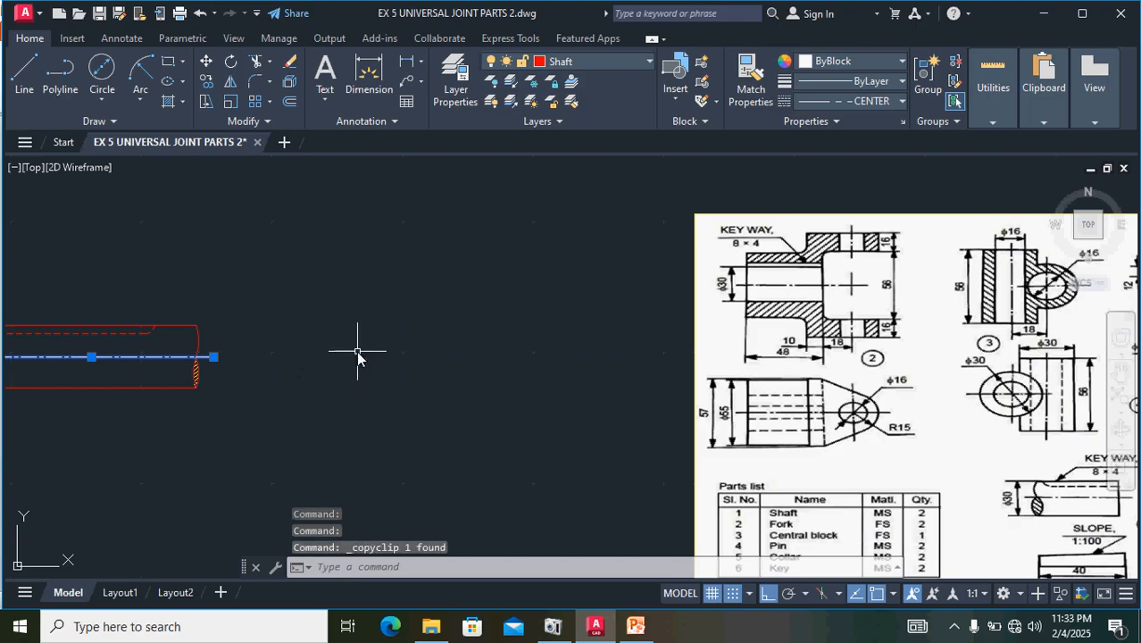
pyautogui.moveTo(341, 364); pyautogui.dragTo(337, 531, button='middle')
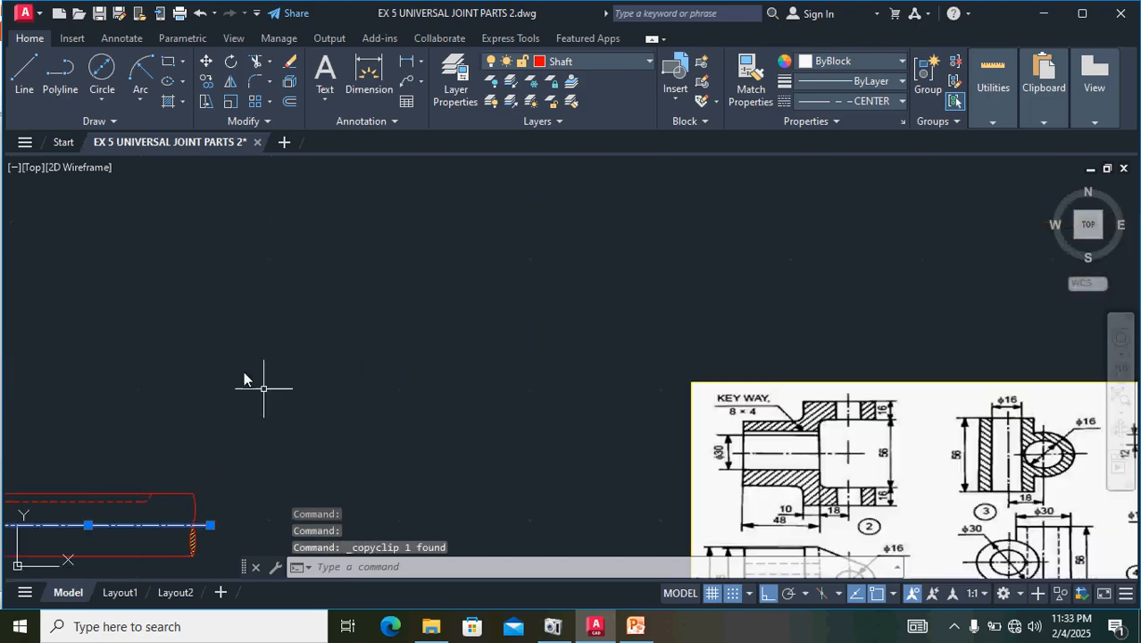
pyautogui.click(86, 379)
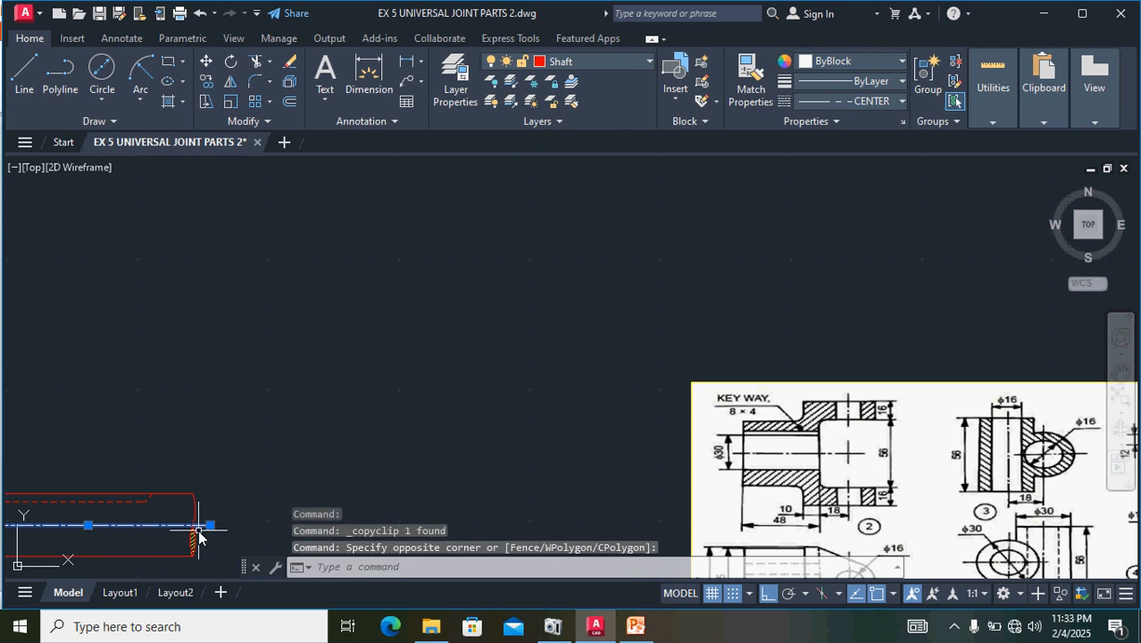
pyautogui.hotkey('ctrl', 'c')
pyautogui.hotkey('ctrl', 'v')
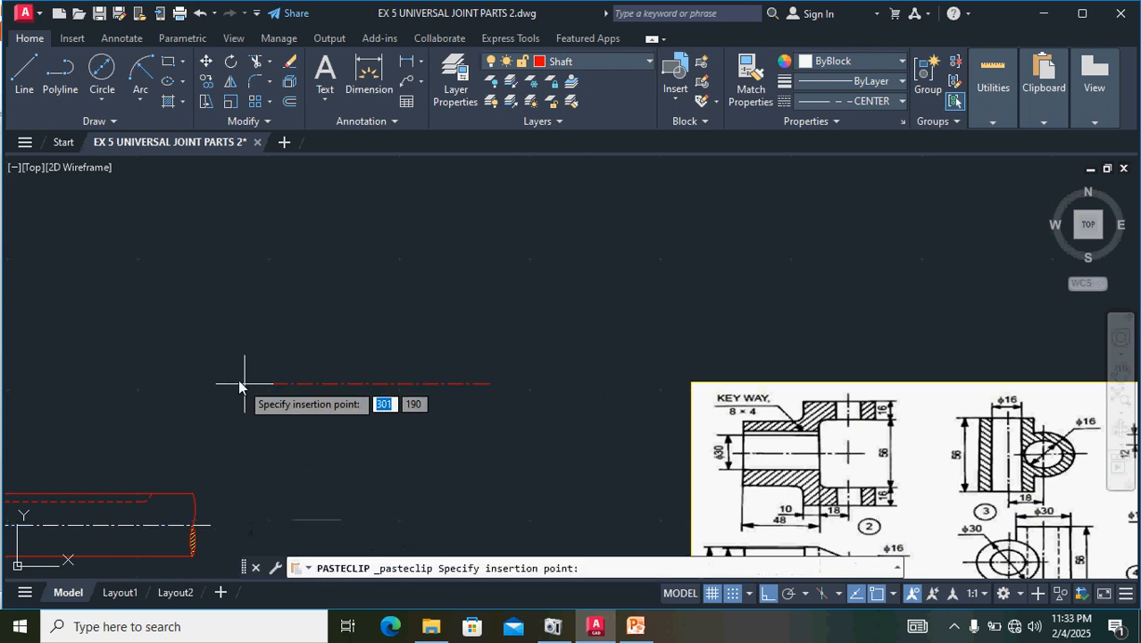
pyautogui.click(203, 382)
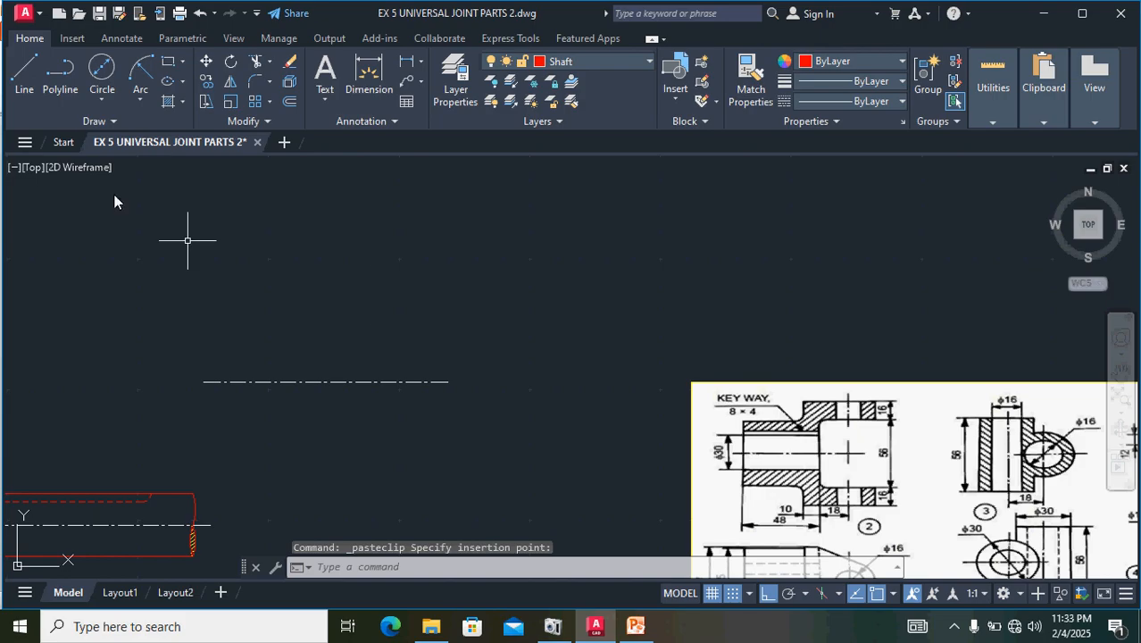
# - Draw a vertical line about 75 units long crossing the pasted horizontal centreline, extending roughly equally above and below it
pyautogui.click(24, 73)
pyautogui.click(373, 310)
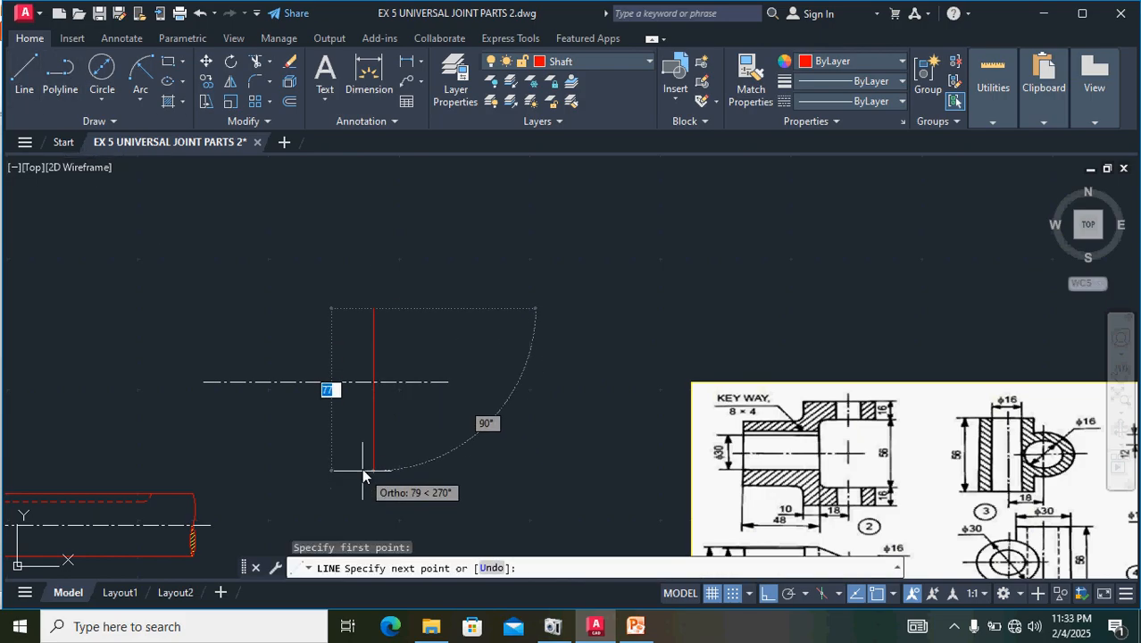
pyautogui.click(367, 464)
pyautogui.press('Escape')
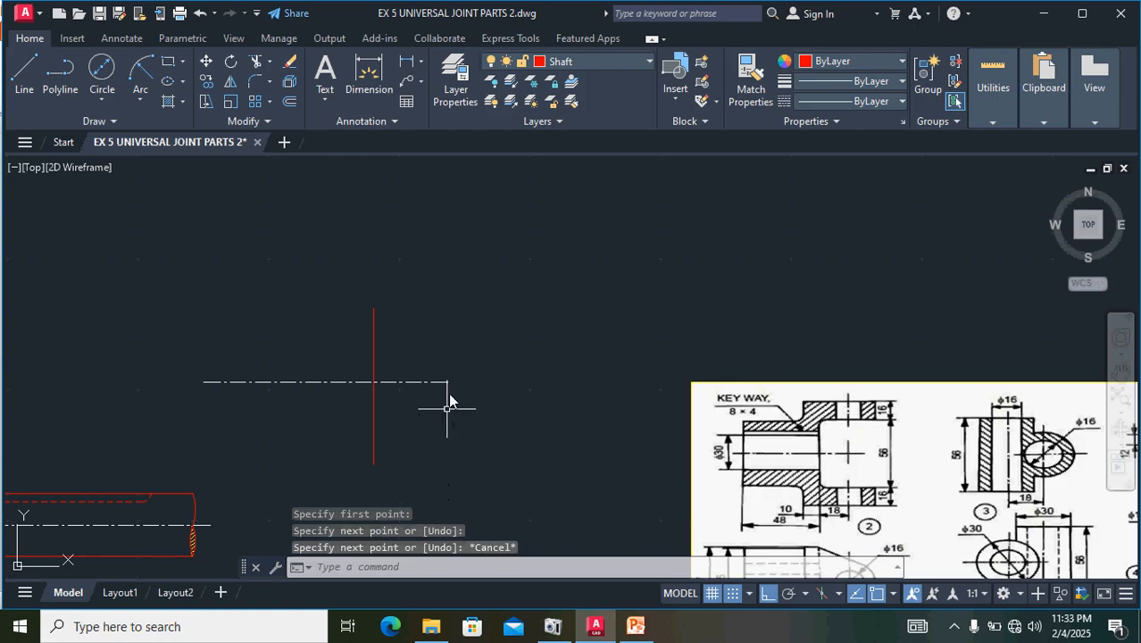
# - Set the new vertical line's linetype to CENTER and its colour to ByBlock
pyautogui.click(373, 343)
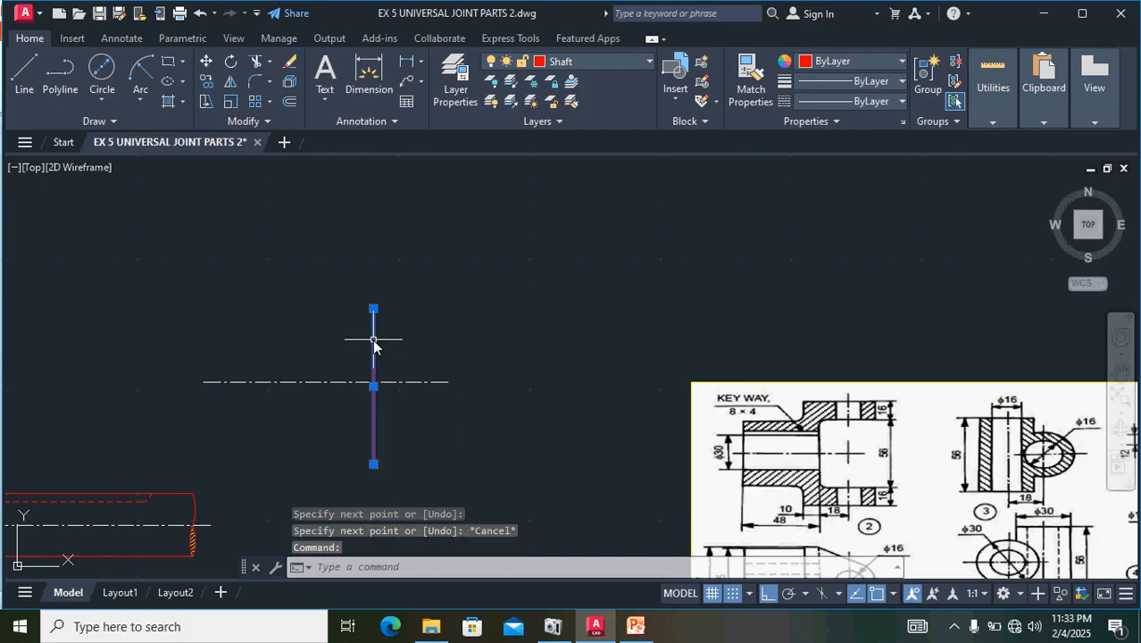
pyautogui.click(847, 101)
pyautogui.click(838, 152)
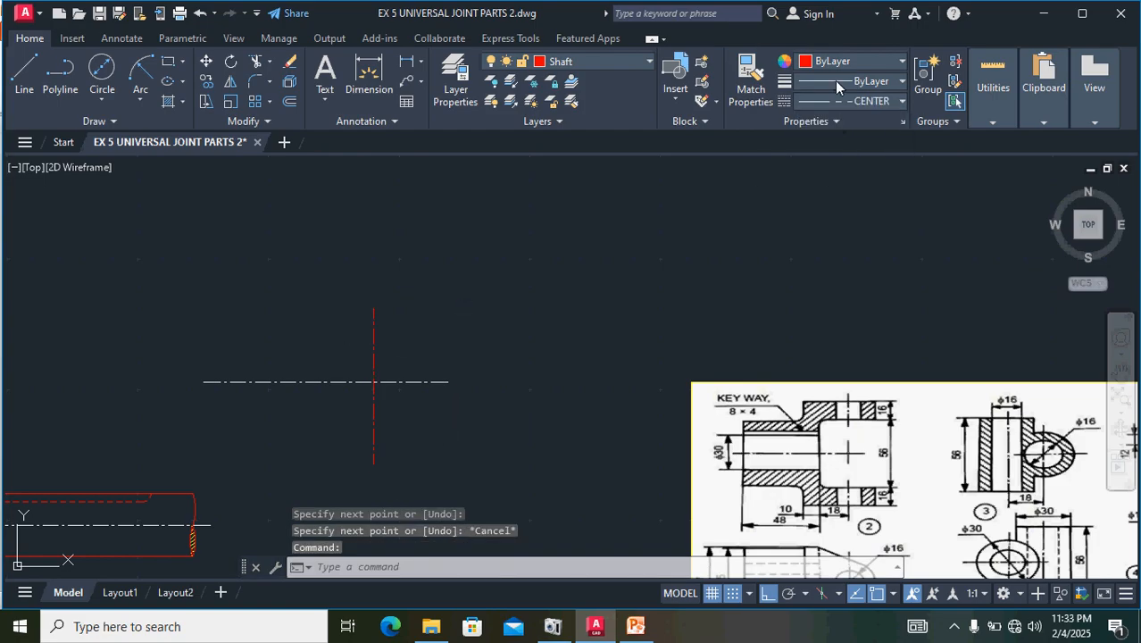
pyautogui.click(833, 60)
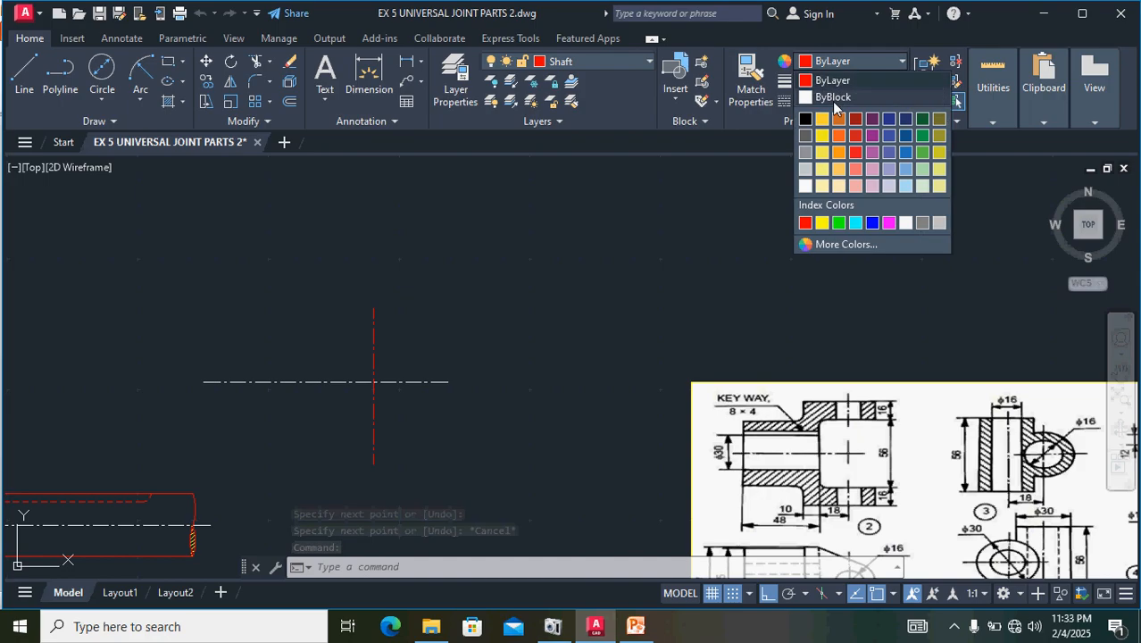
pyautogui.click(833, 97)
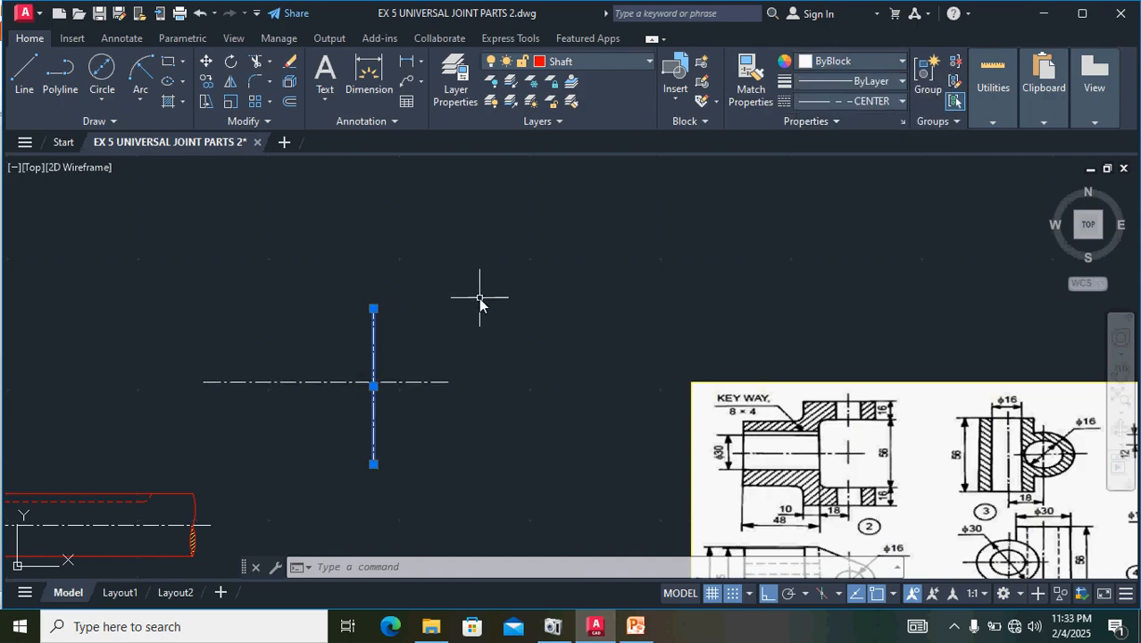
pyautogui.press('Escape')
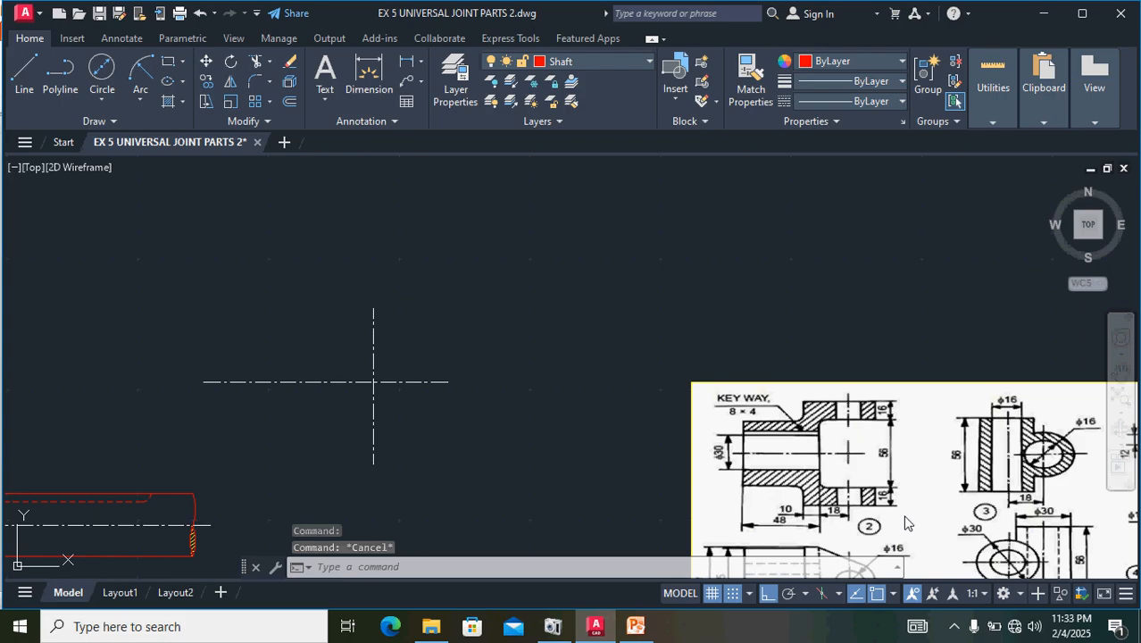
# - Make Fork the current layer and draw a 28-unit line straight up from the intersection of the two centrelines
pyautogui.click(557, 63)
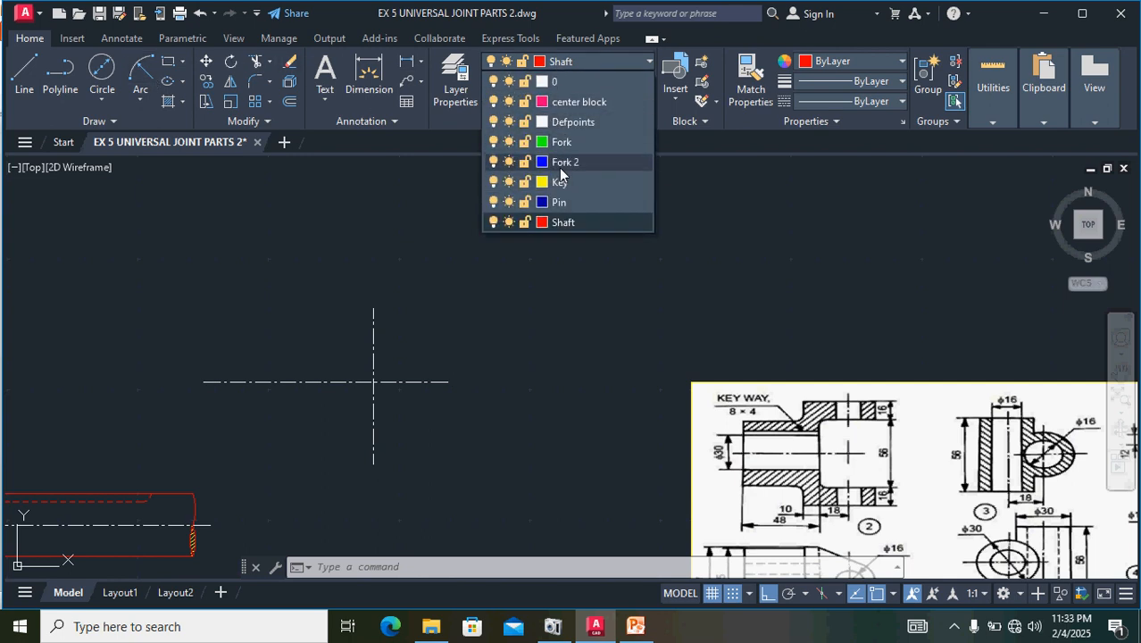
pyautogui.click(565, 143)
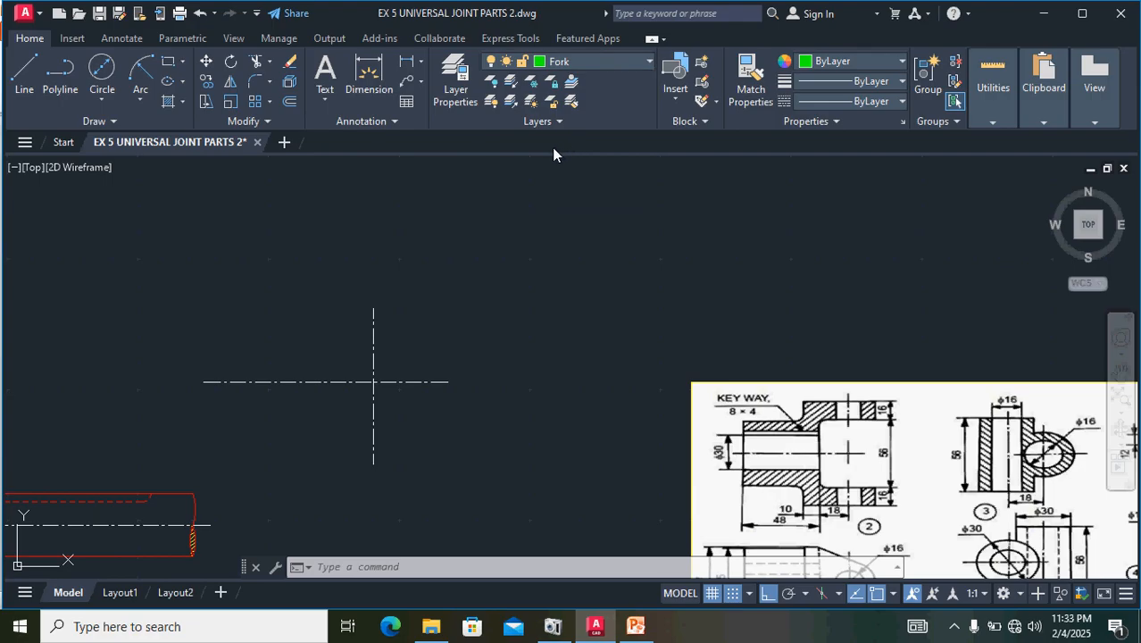
pyautogui.click(25, 73)
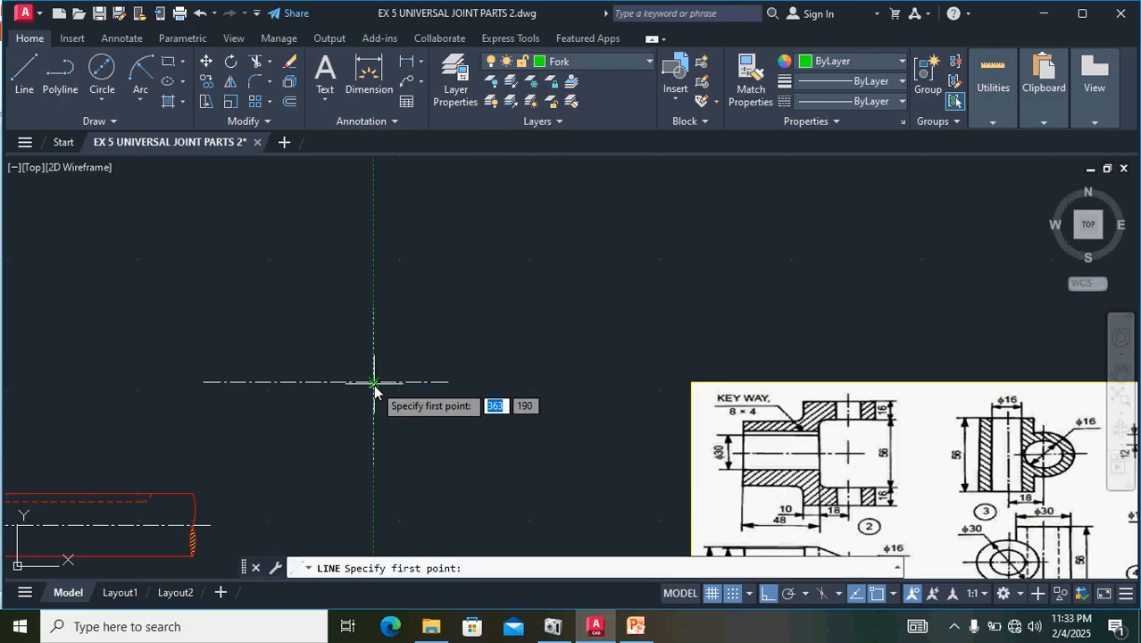
pyautogui.click(373, 382)
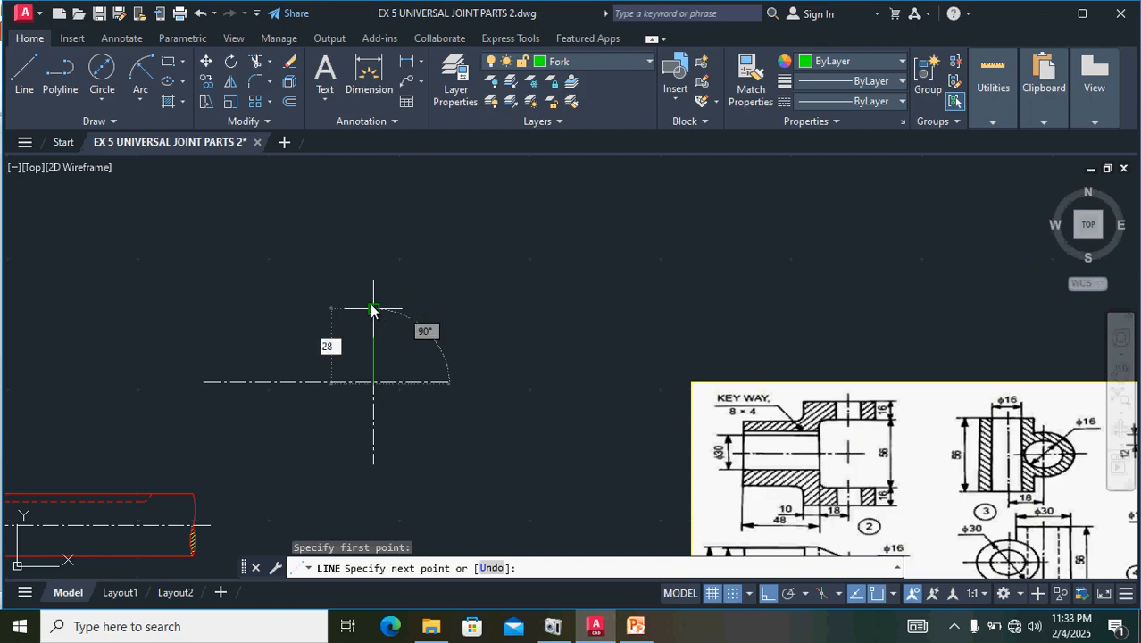
pyautogui.press('Return')
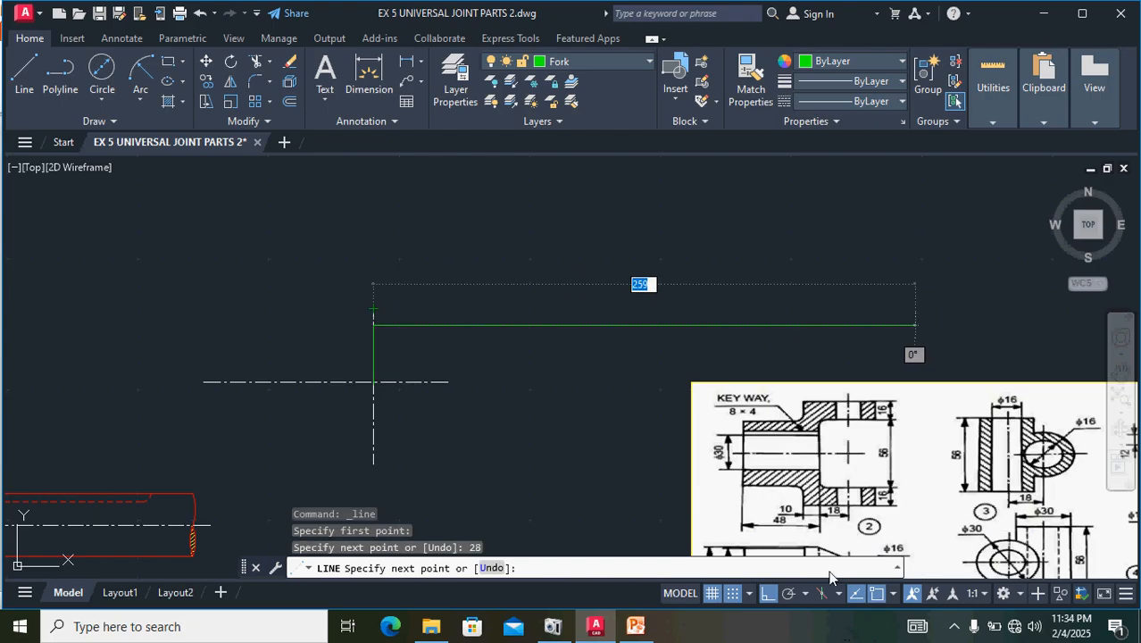
pyautogui.press('Return')
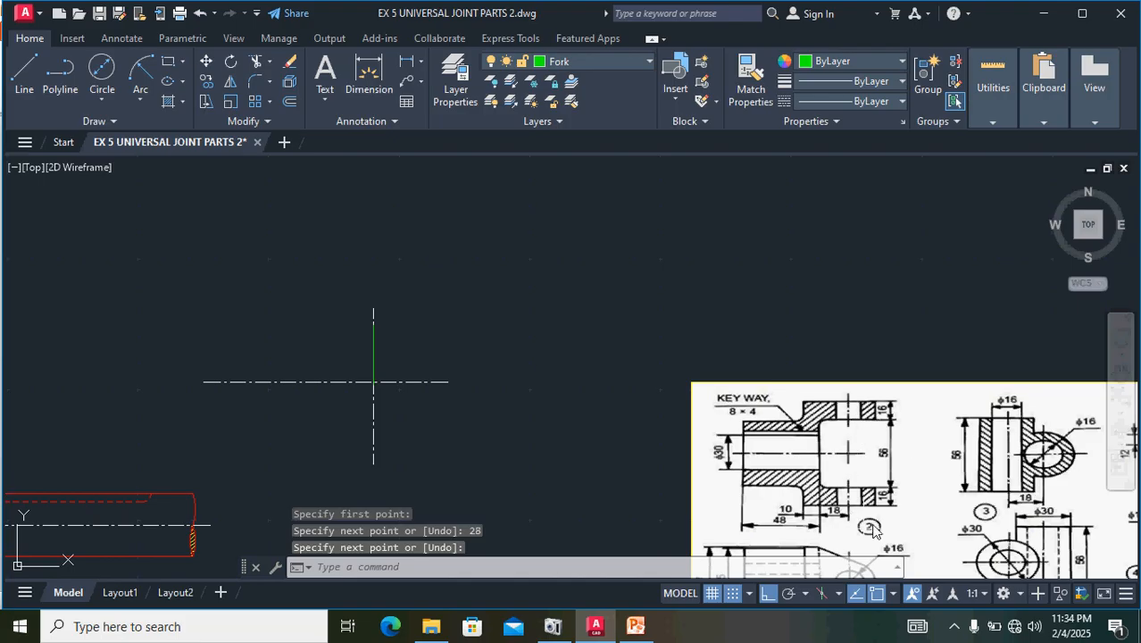
# - Start a line at the upper end of the 28-unit vertical line and run it 15 units to the right
pyautogui.moveTo(873, 529); pyautogui.dragTo(861, 457, button='middle')
pyautogui.scroll(2, 848, 505)
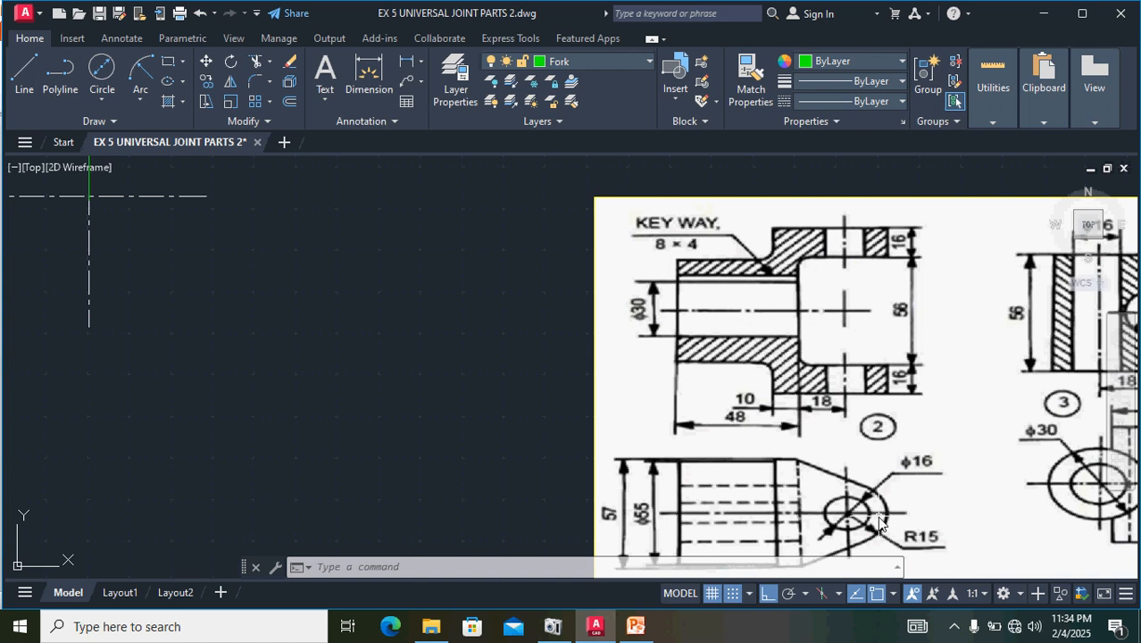
pyautogui.moveTo(324, 290); pyautogui.dragTo(392, 492, button='middle')
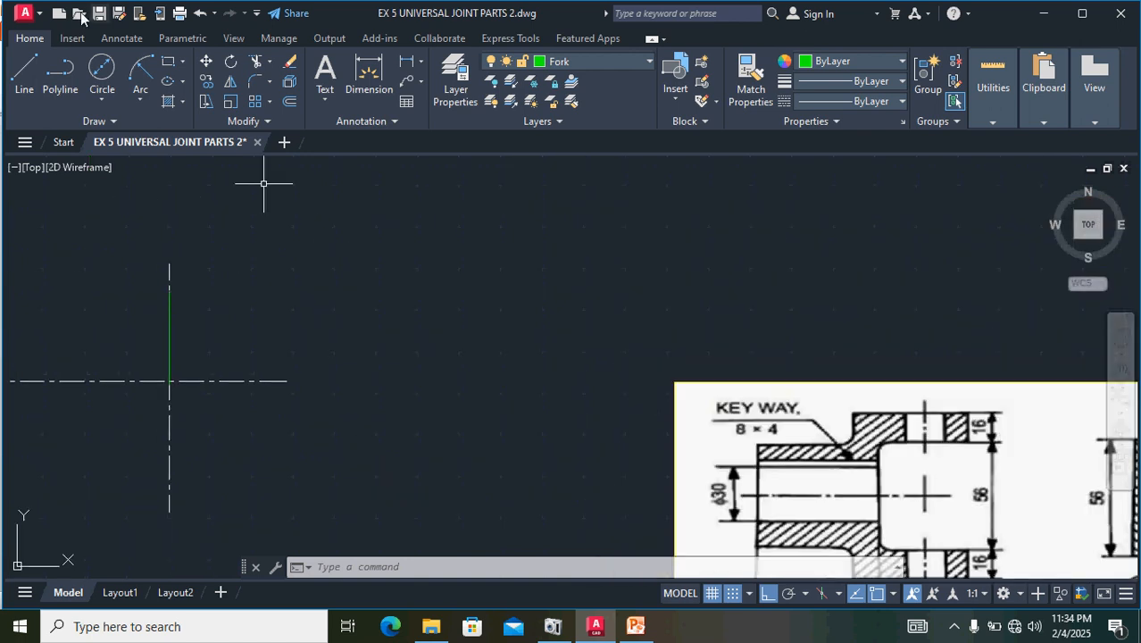
pyautogui.click(27, 73)
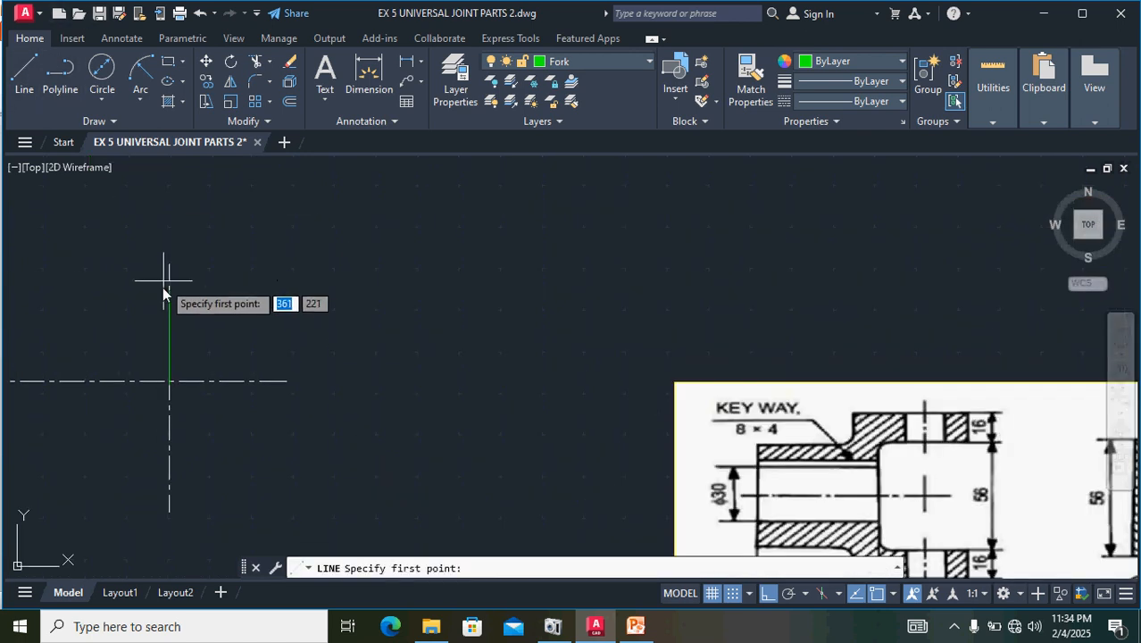
pyautogui.scroll(5, 164, 294)
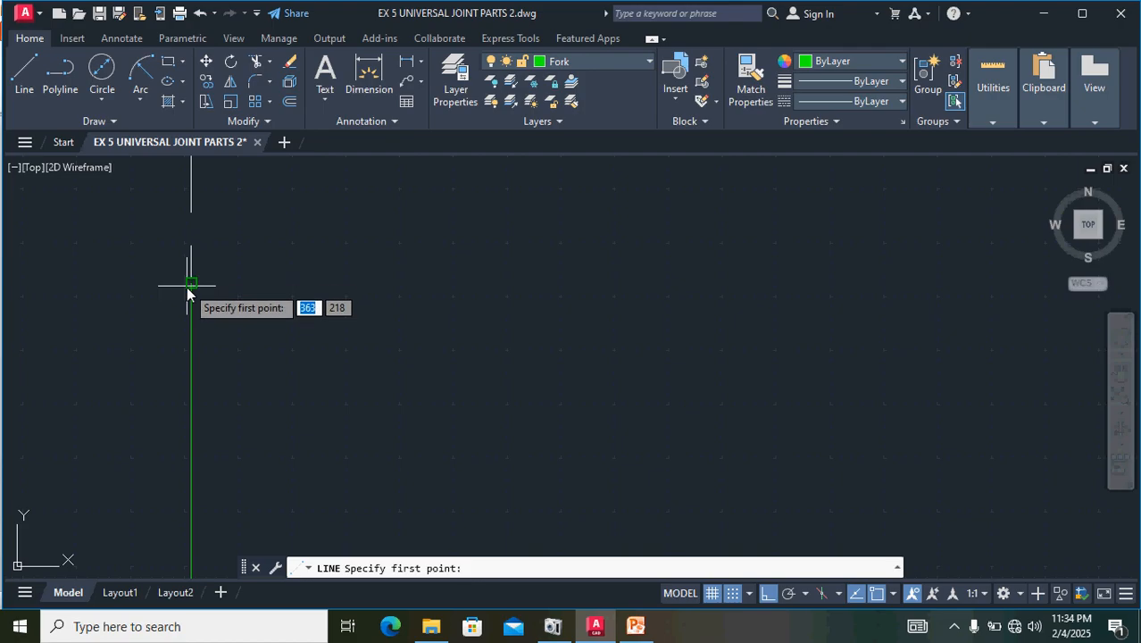
pyautogui.scroll(2, 202, 302)
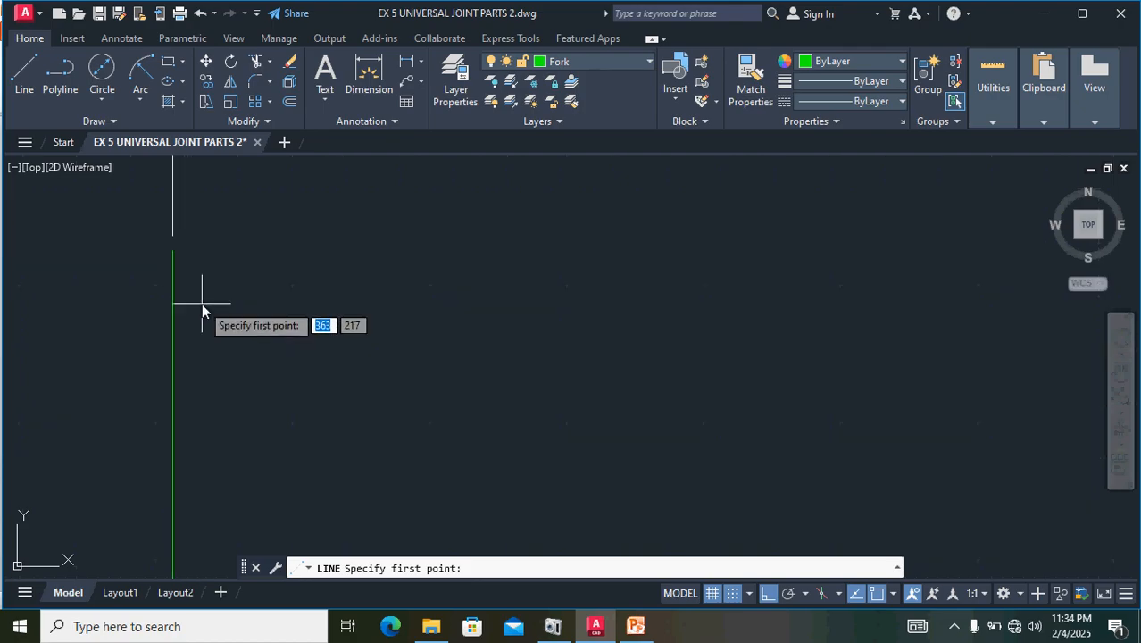
pyautogui.click(173, 251)
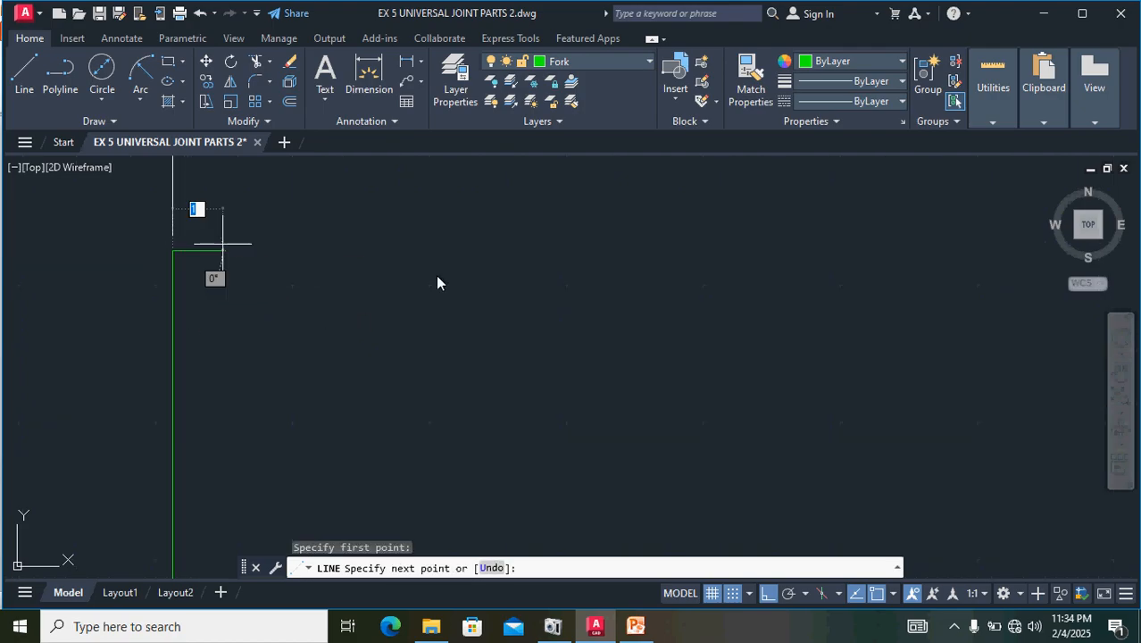
pyautogui.press('BackSpace')
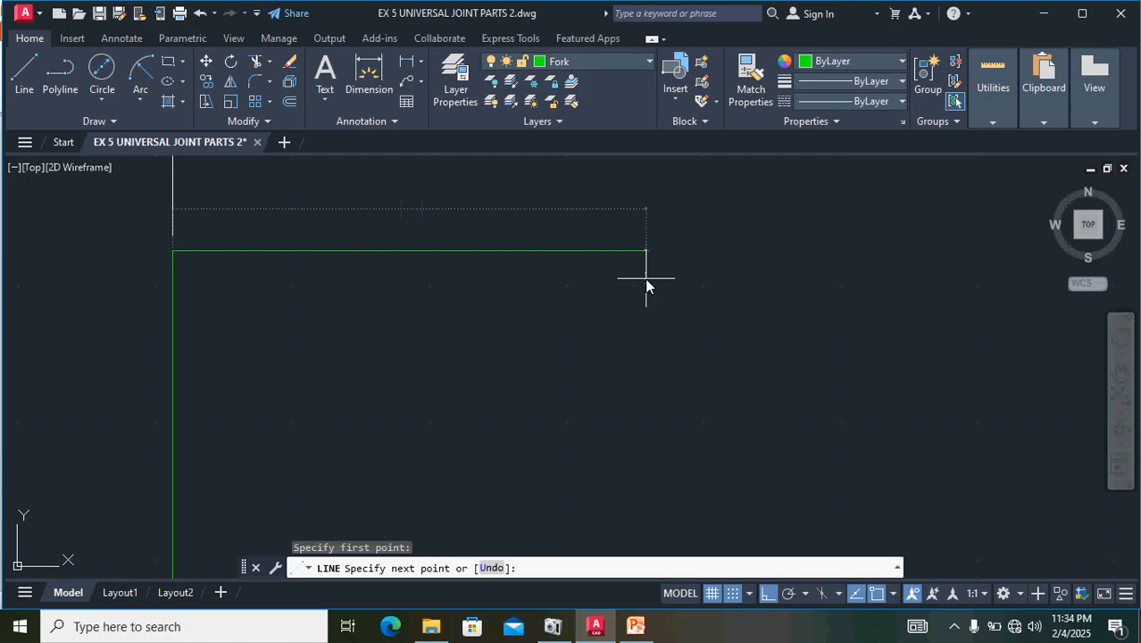
pyautogui.write('15')
pyautogui.press('Return')
# - Continue the fork outline with a 16-unit segment straight up from the end of the horizontal line
pyautogui.scroll(-5, 846, 357)
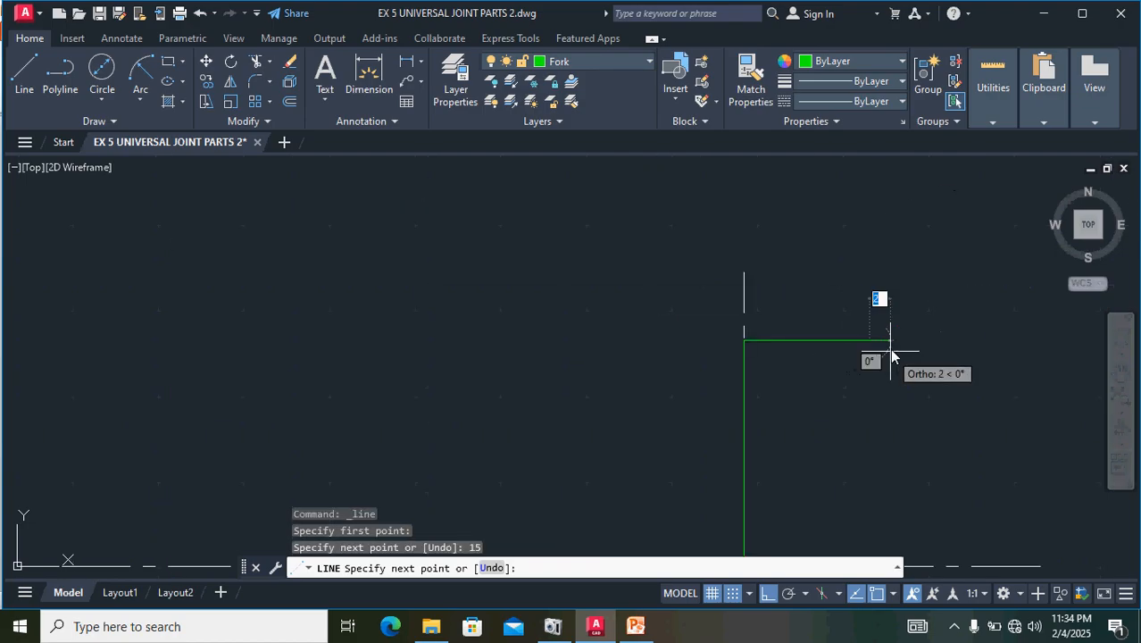
pyautogui.scroll(-3, 888, 326)
pyautogui.moveTo(964, 419)
pyautogui.mouseDown(button='middle')
pyautogui.moveTo(570, 356)
pyautogui.moveTo(589, 371)
pyautogui.mouseUp(button='middle')
pyautogui.scroll(-2, 594, 364)
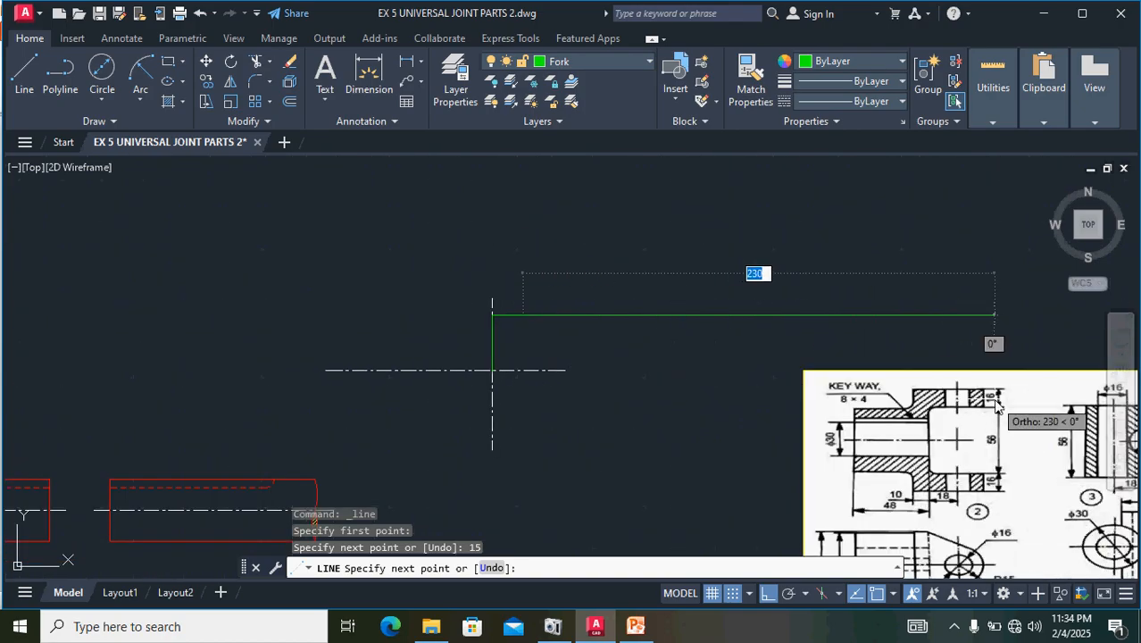
pyautogui.scroll(3, 527, 263)
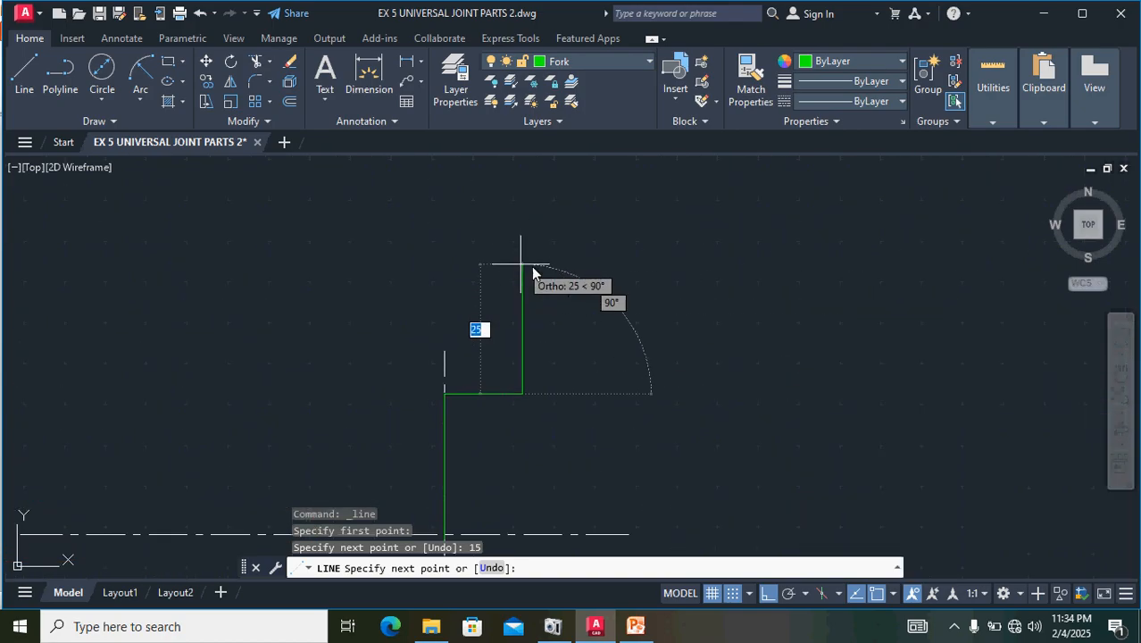
pyautogui.write('16')
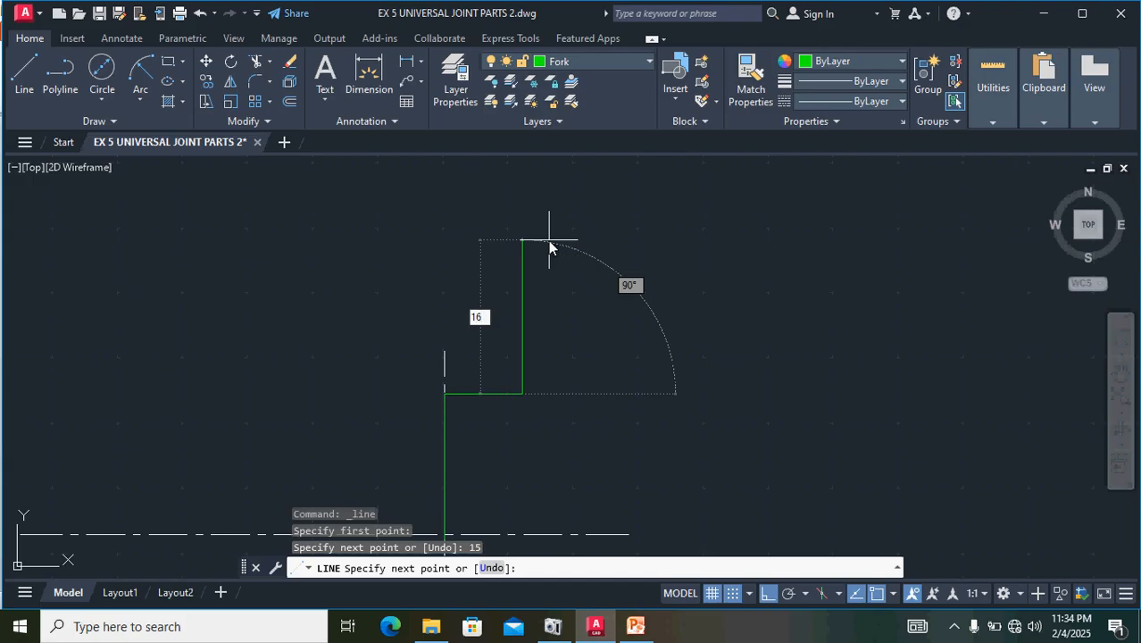
pyautogui.press('Return')
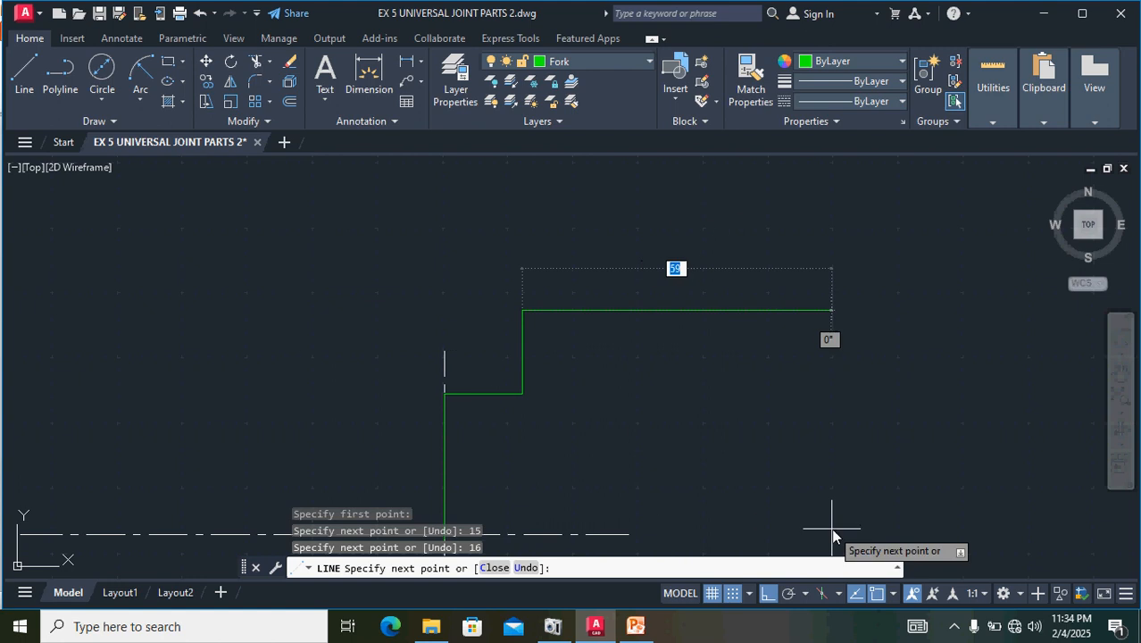
# - Continue the outline 15 units to the left, back over the vertical centreline
pyautogui.moveTo(853, 484); pyautogui.dragTo(395, 211, button='middle')
pyautogui.scroll(-2, 411, 222)
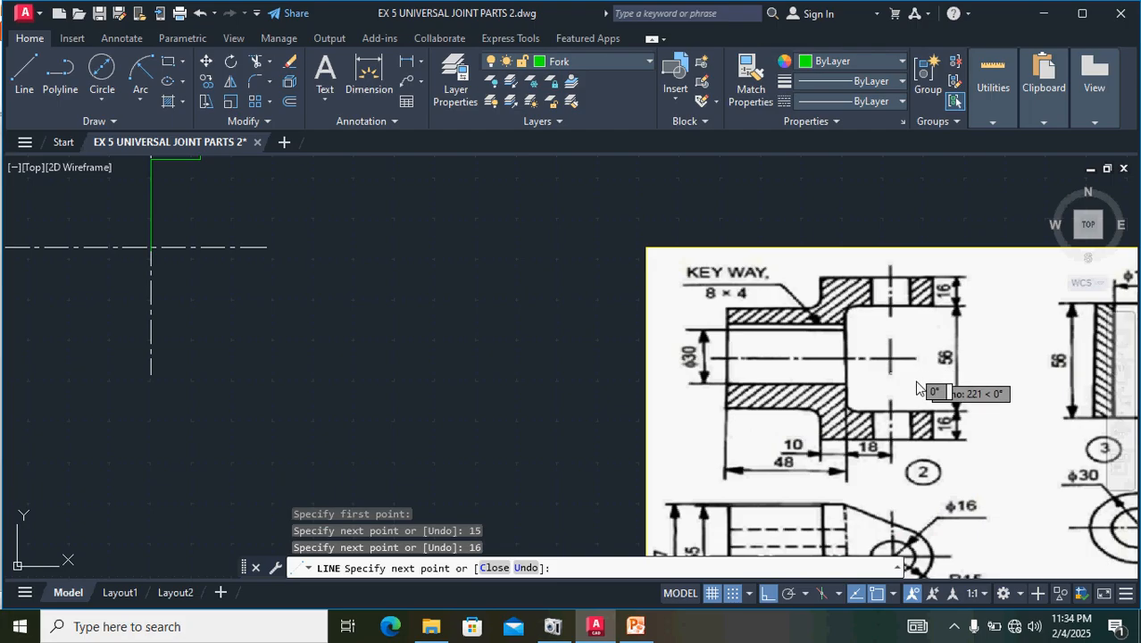
pyautogui.moveTo(900, 347); pyautogui.dragTo(893, 241, button='middle')
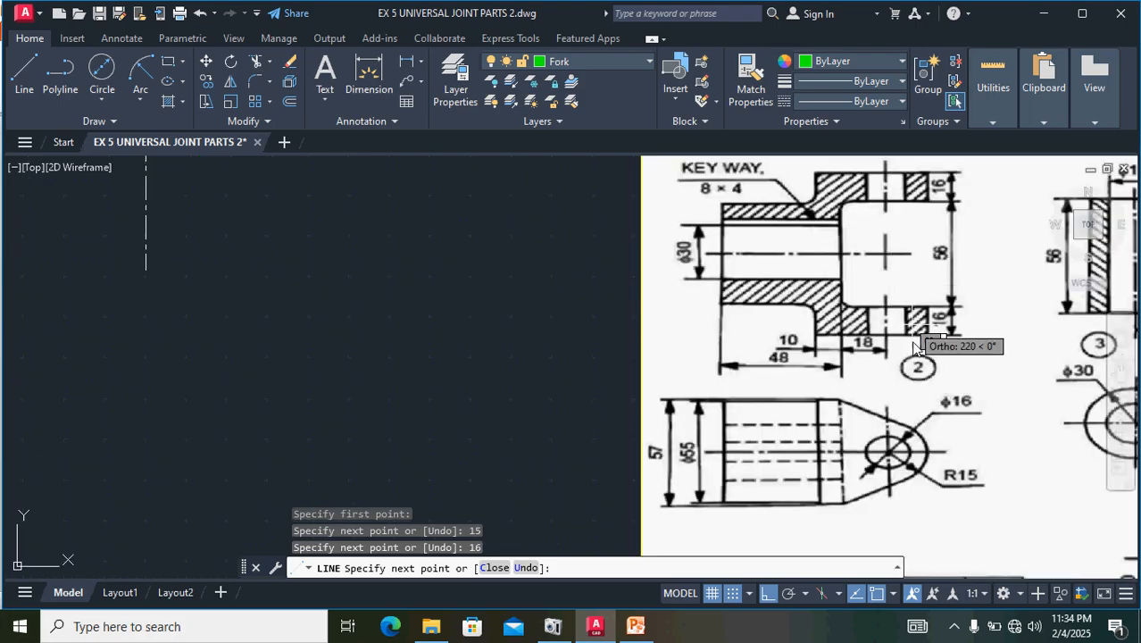
pyautogui.moveTo(420, 230); pyautogui.dragTo(654, 623, button='middle')
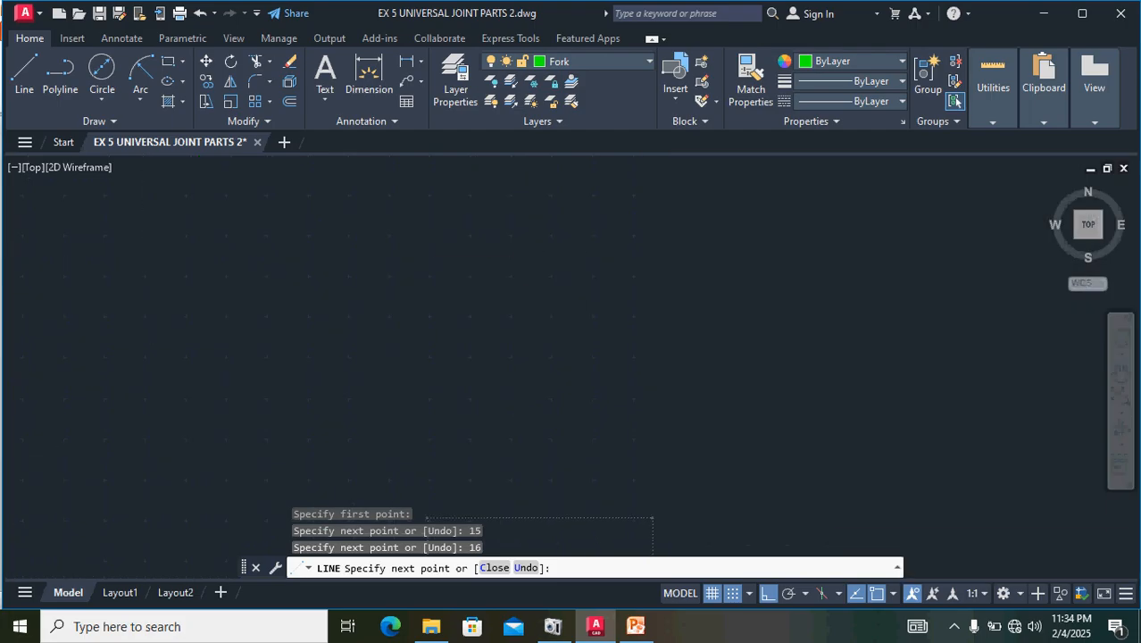
pyautogui.moveTo(397, 415); pyautogui.dragTo(451, 203, button='middle')
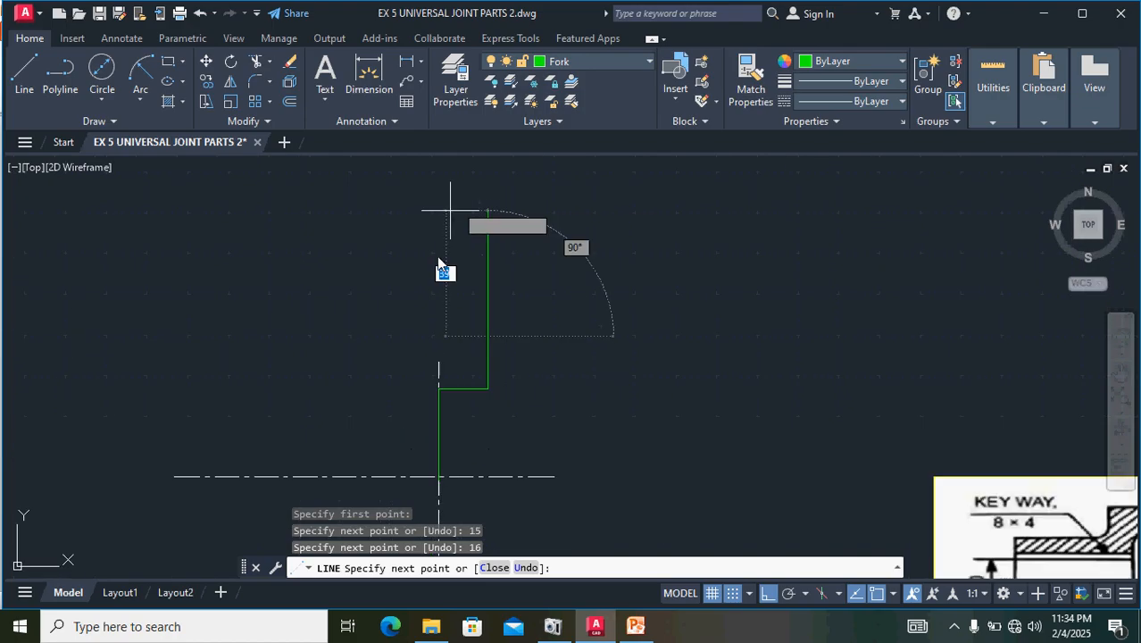
pyautogui.write('1')
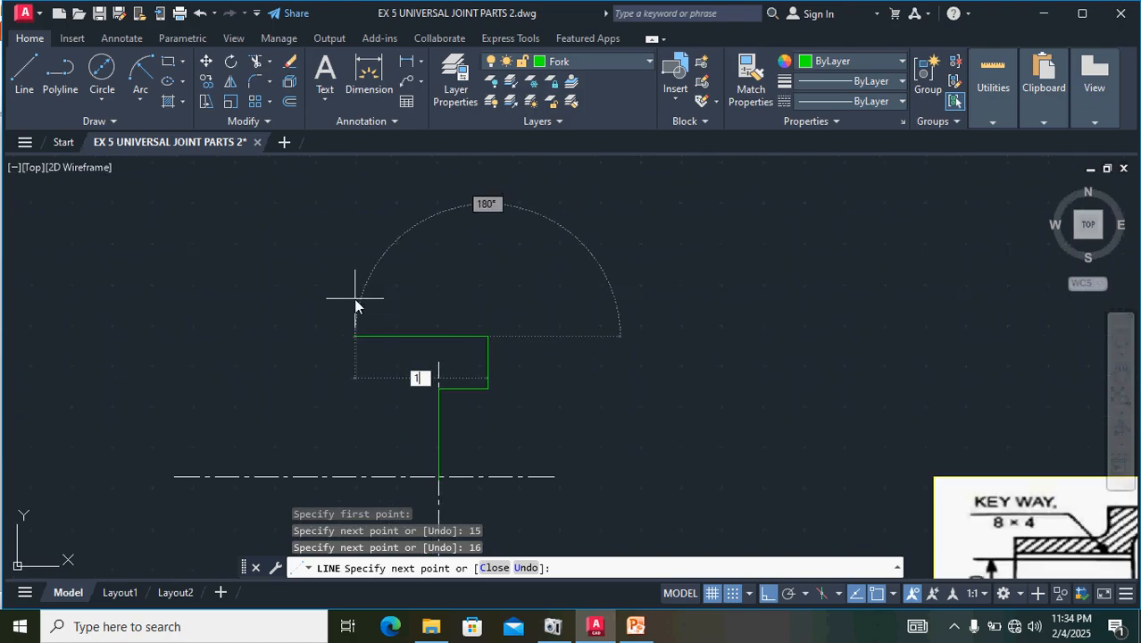
pyautogui.write('5')
pyautogui.press('Return')
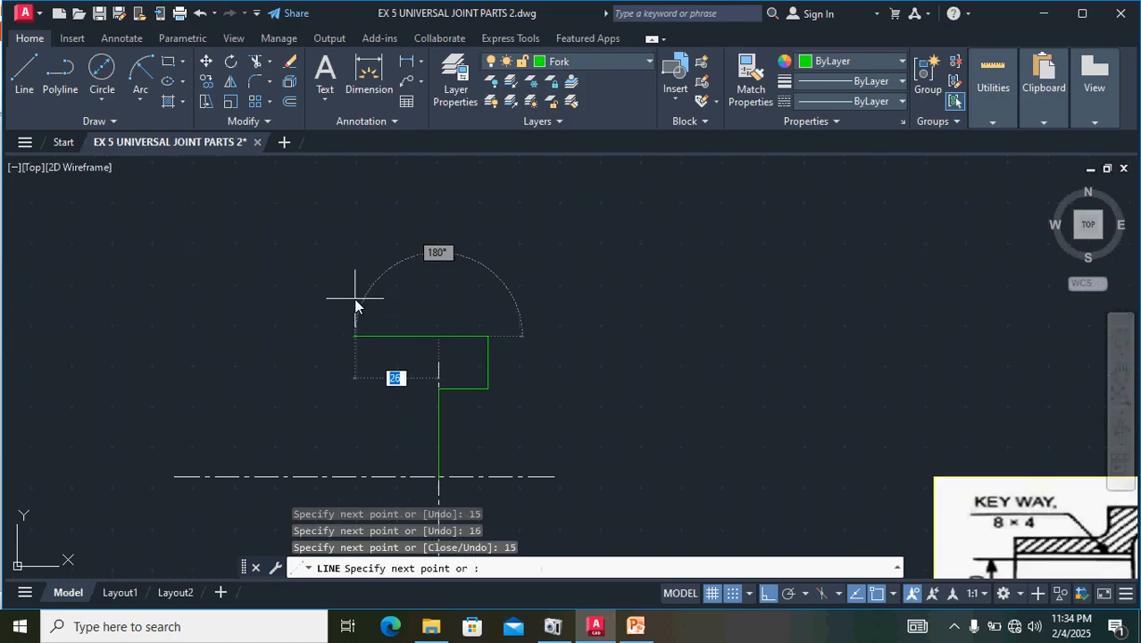
# - Extend the fork arm's upper edge another 28 units to the left, past the vertical centreline
pyautogui.scroll(-2, 384, 301)
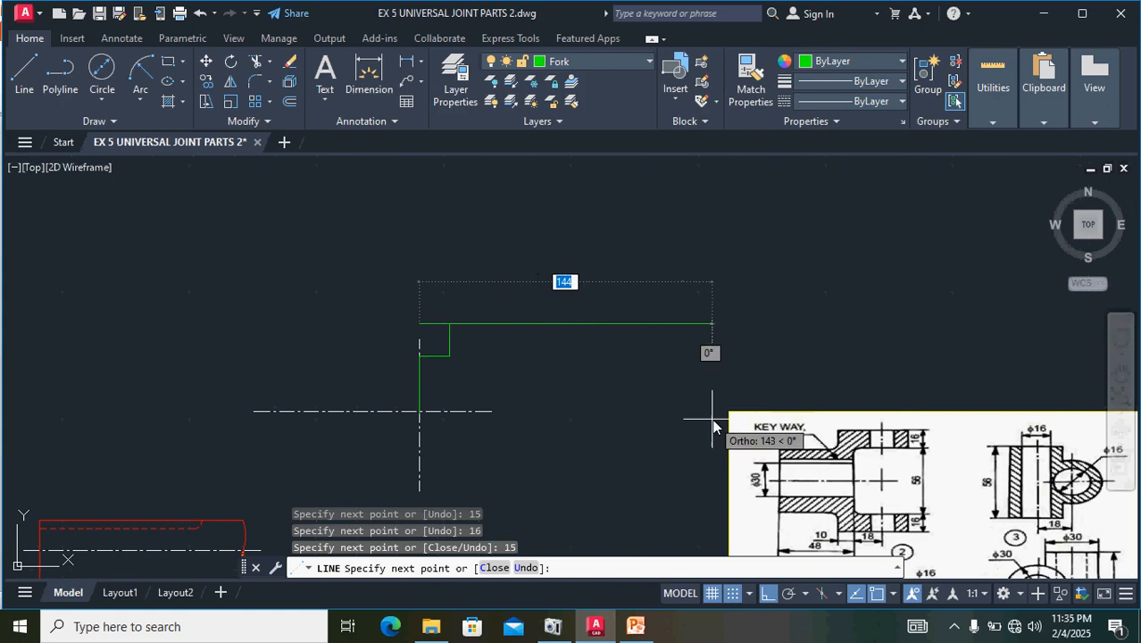
pyautogui.scroll(4, 881, 446)
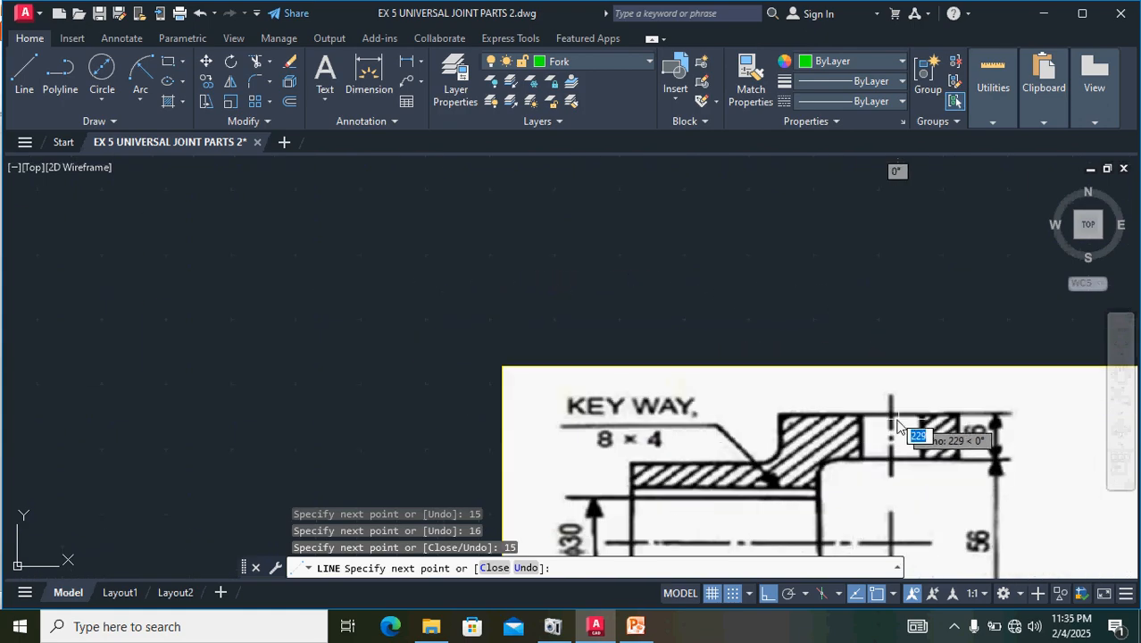
pyautogui.moveTo(771, 407); pyautogui.dragTo(705, 122, button='middle')
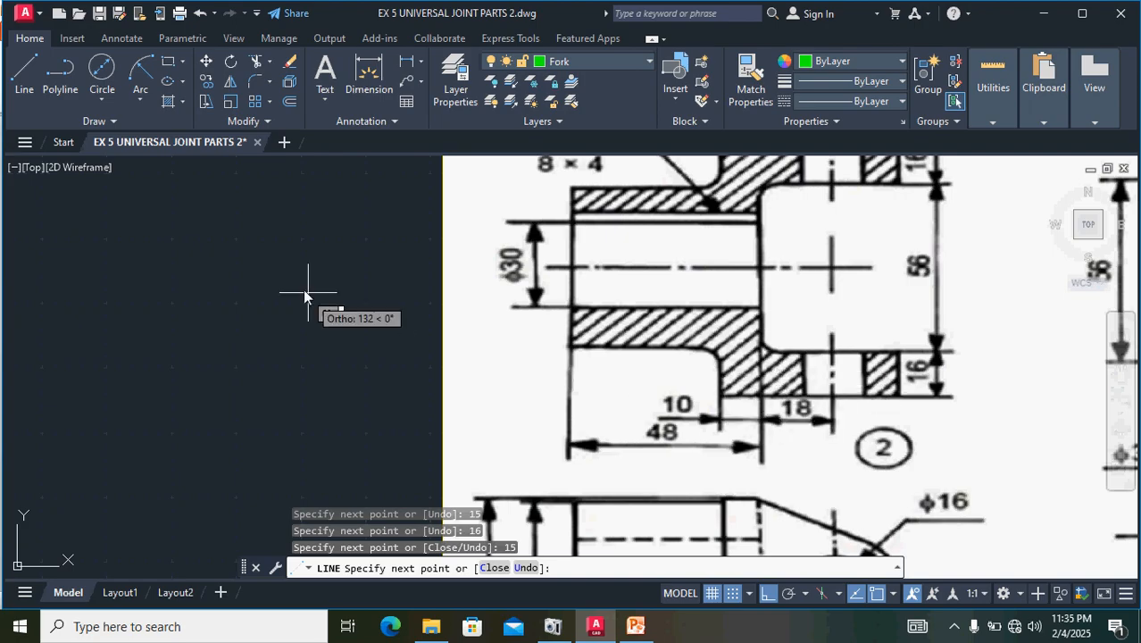
pyautogui.scroll(-3, 456, 486)
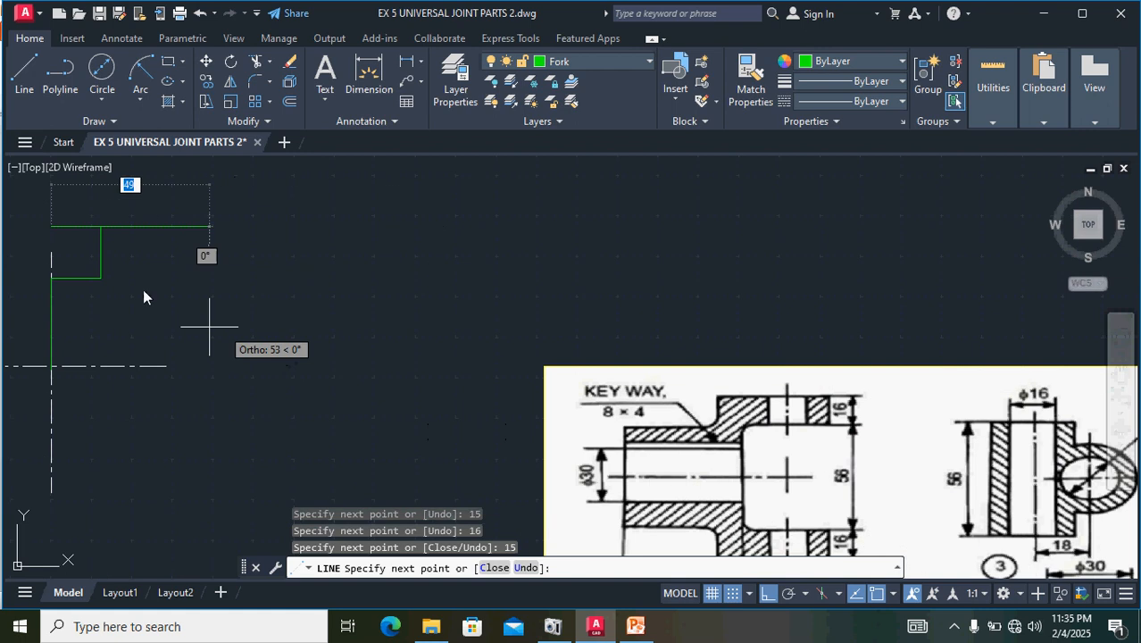
pyautogui.moveTo(123, 264); pyautogui.dragTo(560, 414, button='middle')
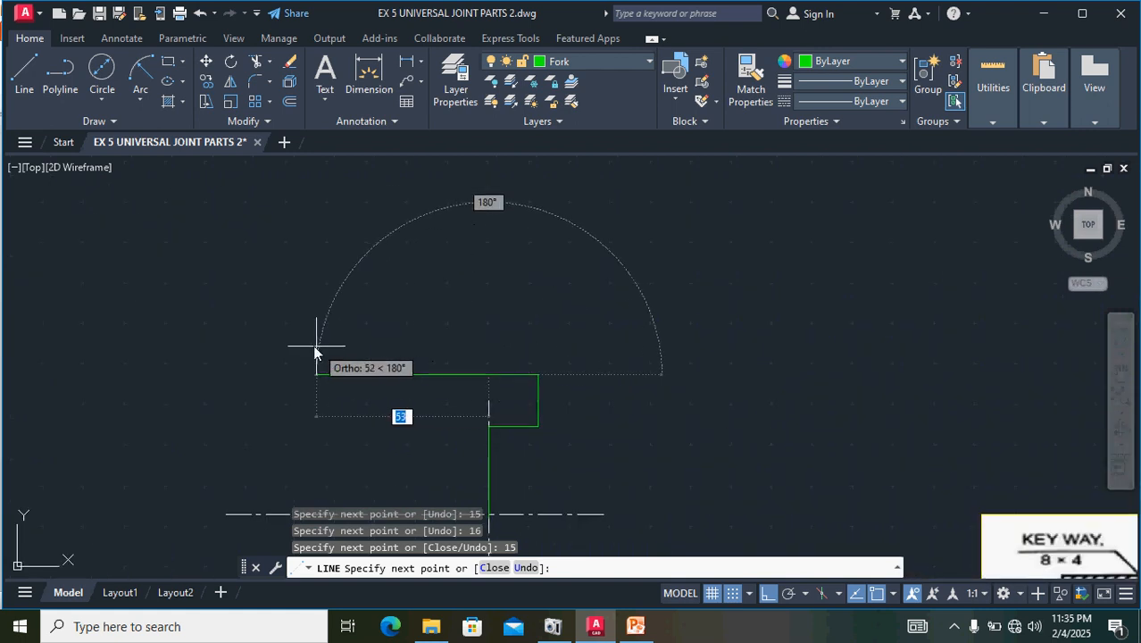
pyautogui.write('2')
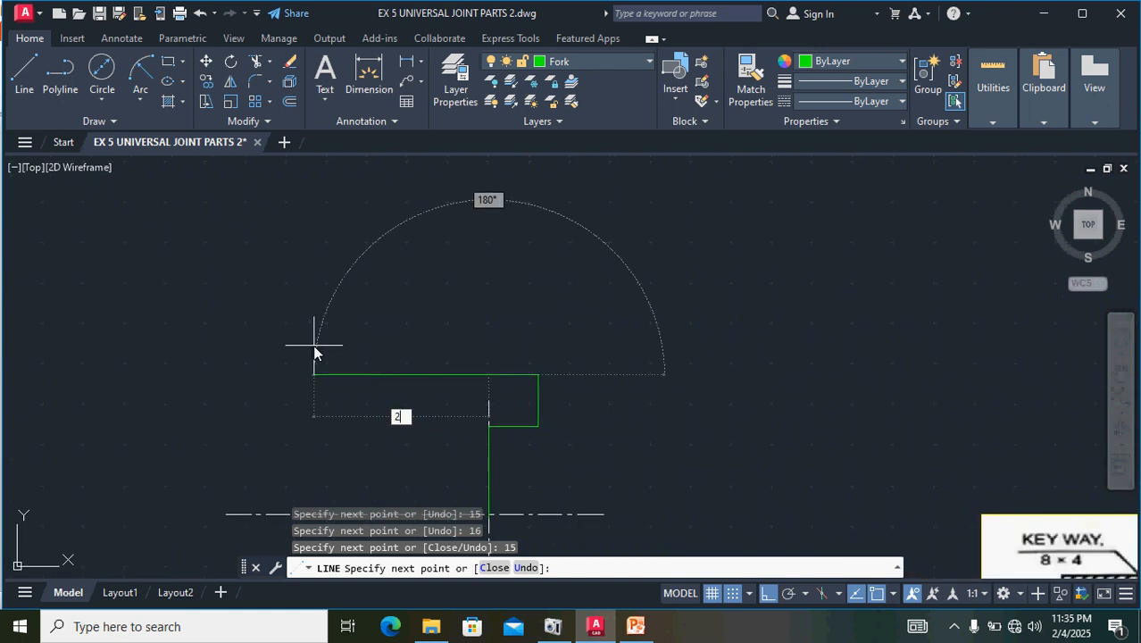
pyautogui.write('8')
pyautogui.press('Return')
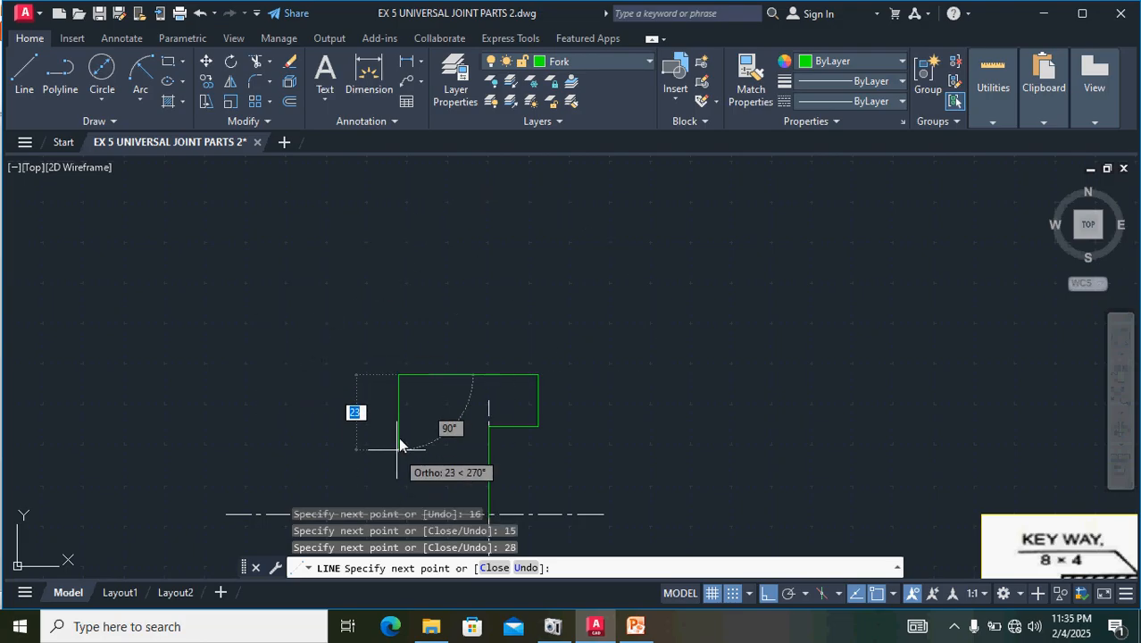
# - Run the outline 16 units down and close the arm's rectangle at the upper end of the 28-unit vertical line
pyautogui.moveTo(392, 436); pyautogui.dragTo(316, 270, button='middle')
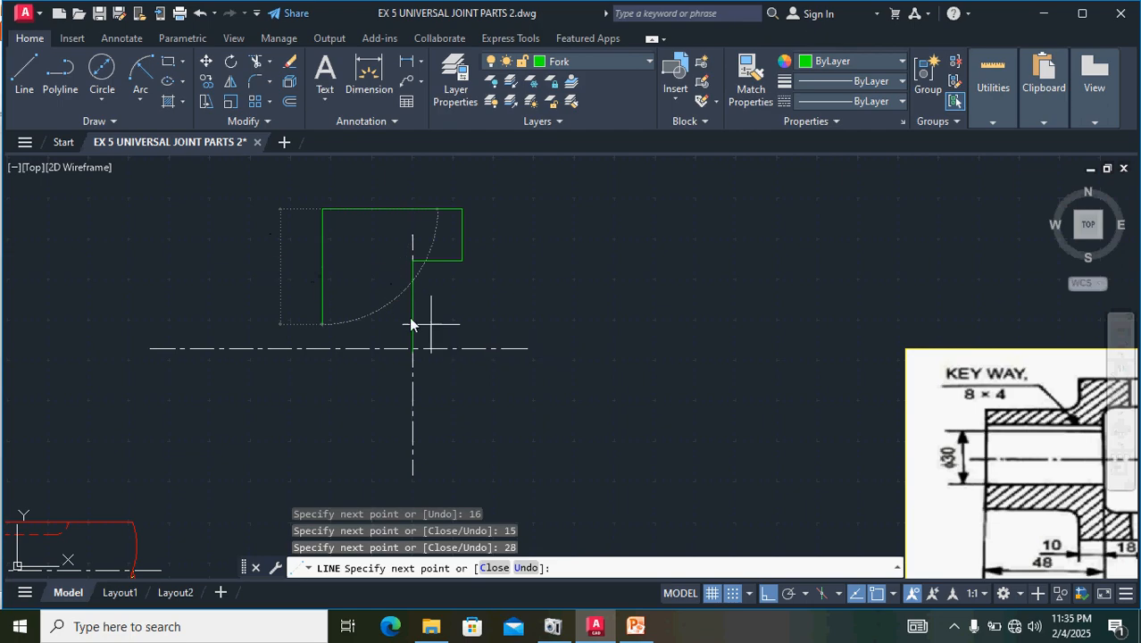
pyautogui.moveTo(419, 320); pyautogui.dragTo(194, 287, button='middle')
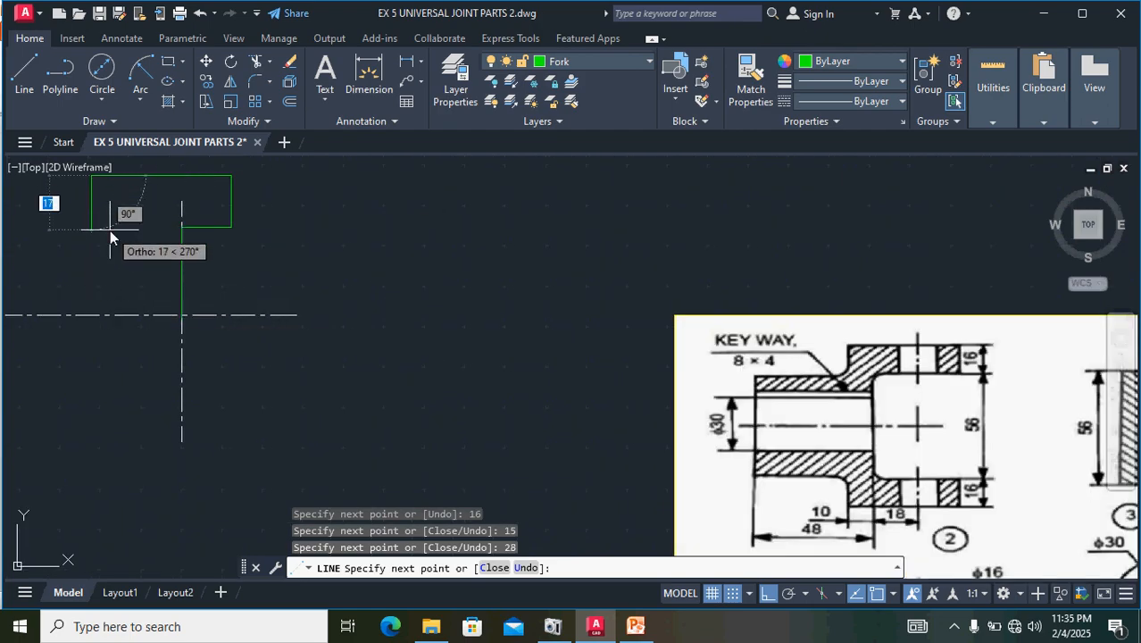
pyautogui.write('16')
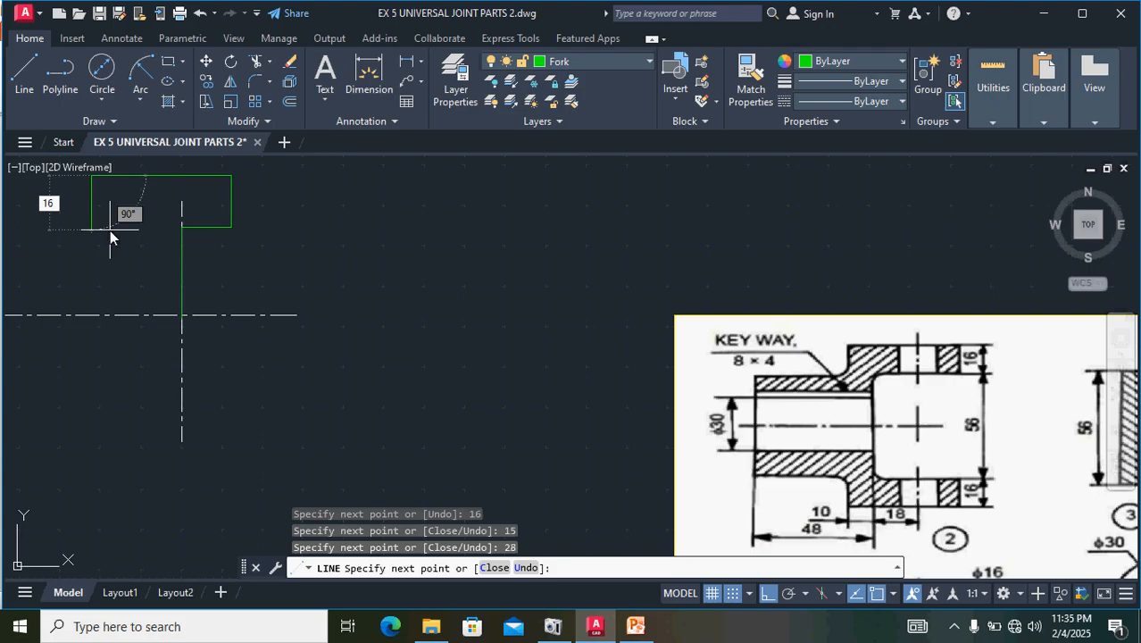
pyautogui.press('Return')
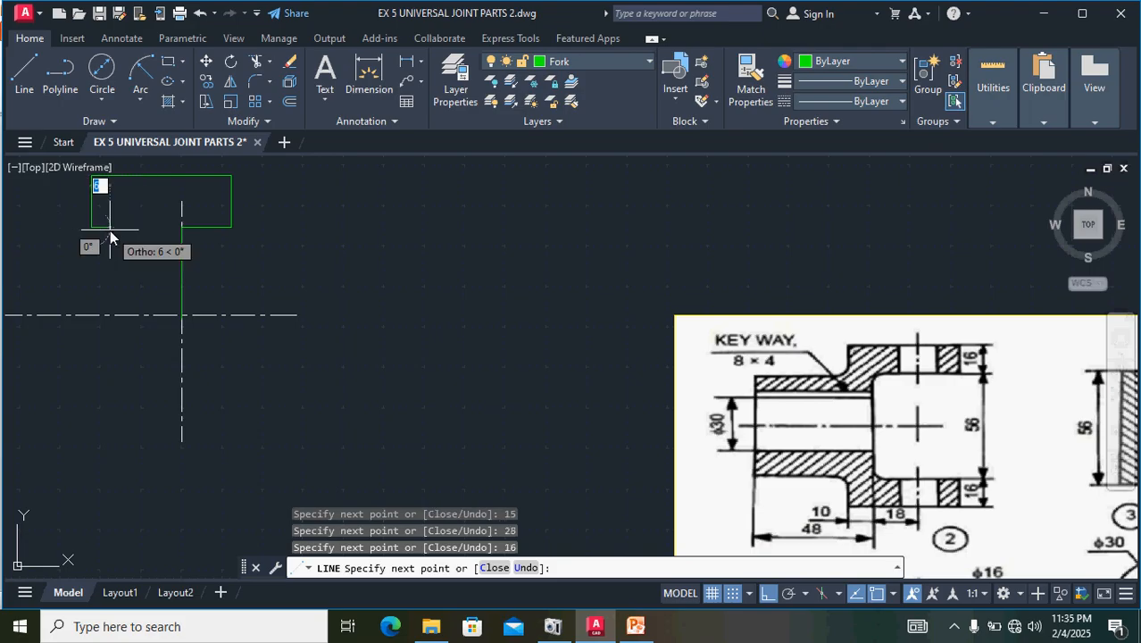
pyautogui.click(180, 227)
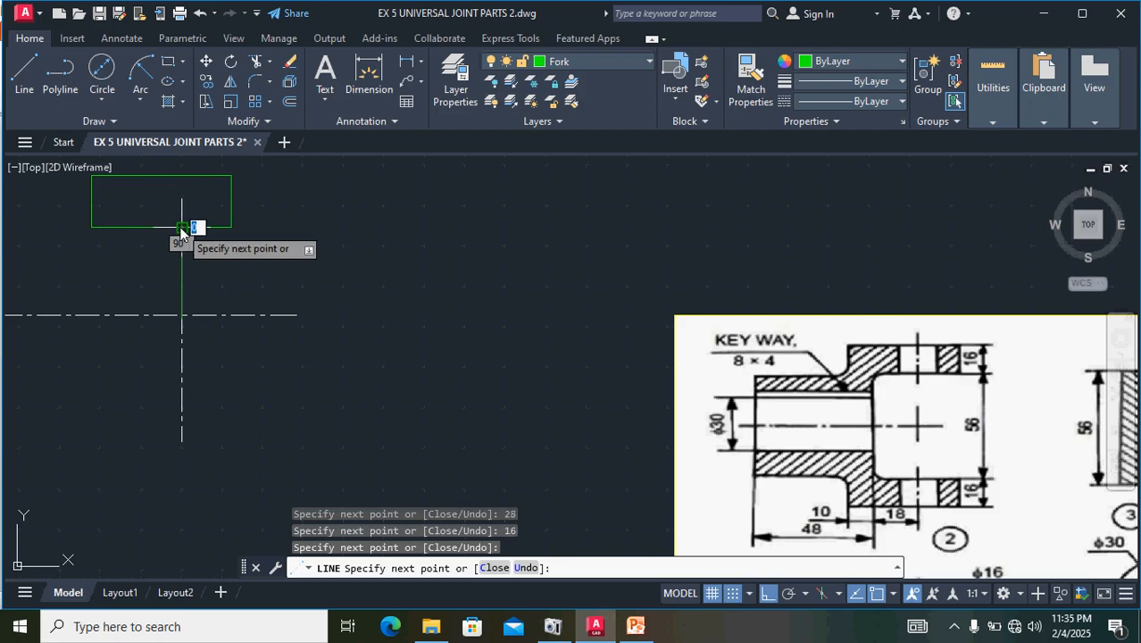
pyautogui.press('Return')
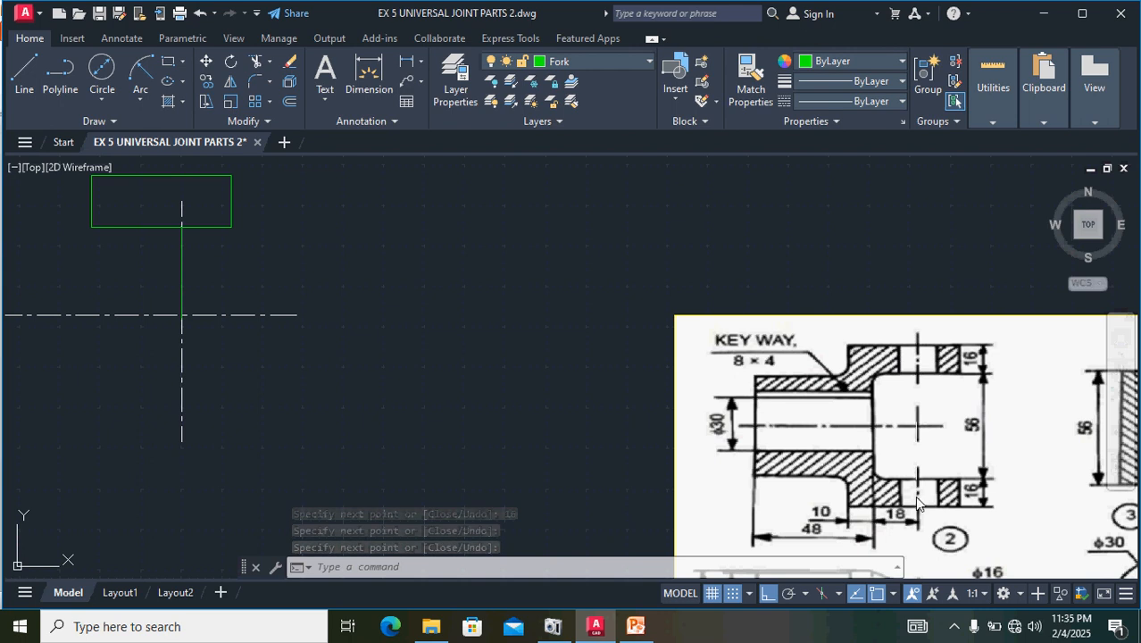
# - Stretch the upper end of the fork's vertical centreline up past the arm rectangle's upper edge
pyautogui.moveTo(917, 502); pyautogui.dragTo(880, 354, button='middle')
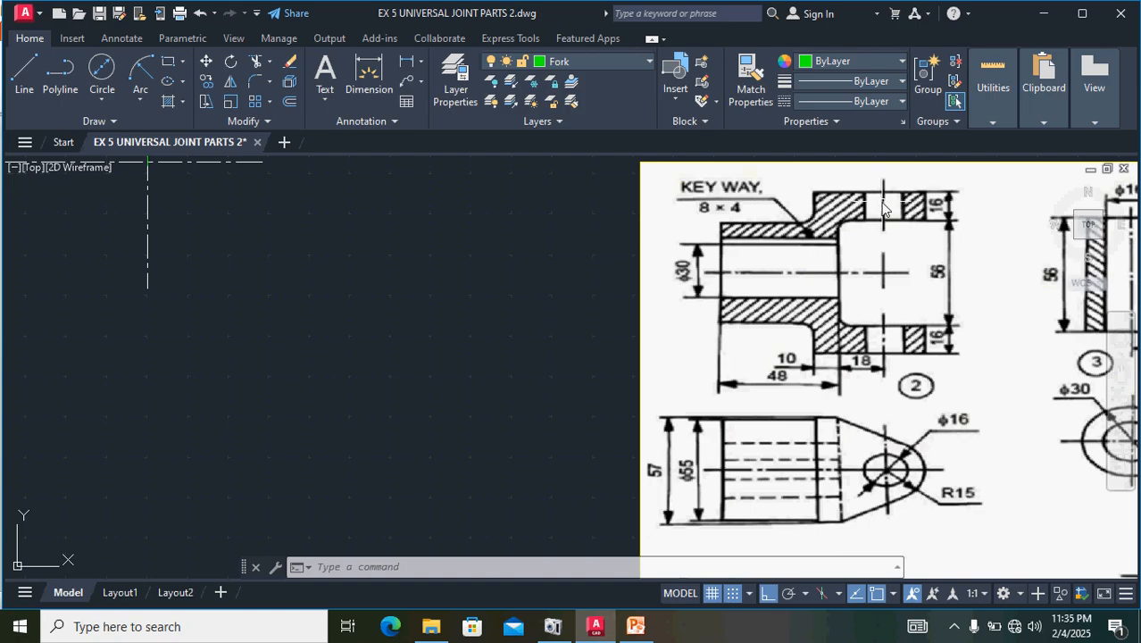
pyautogui.scroll(-3, 346, 350)
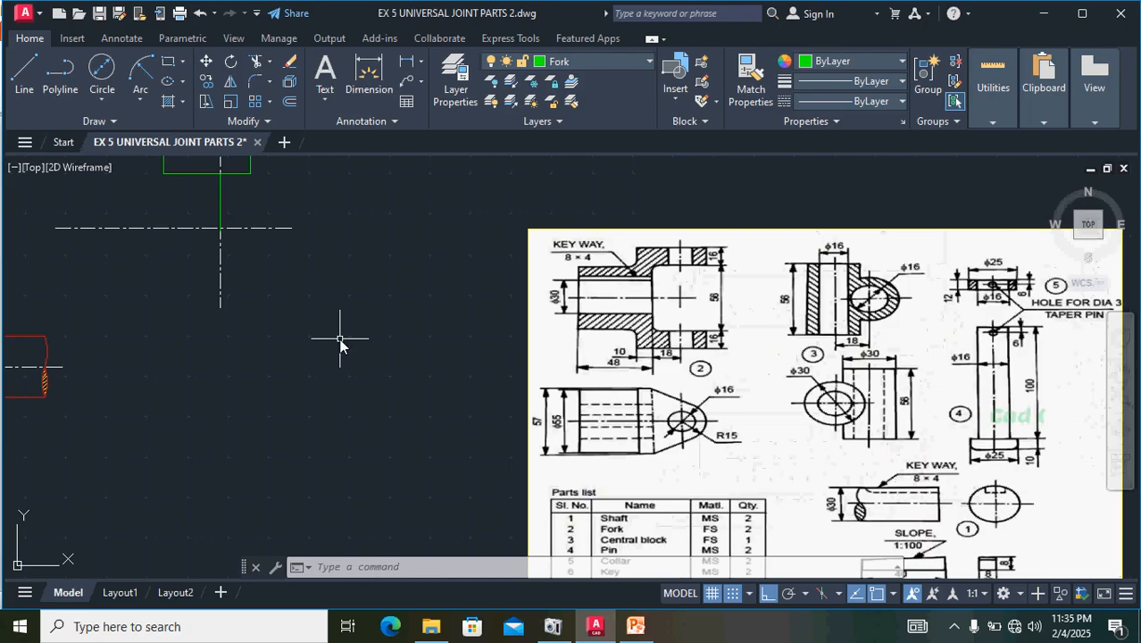
pyautogui.moveTo(310, 319); pyautogui.dragTo(478, 487, button='middle')
pyautogui.scroll(3, 387, 352)
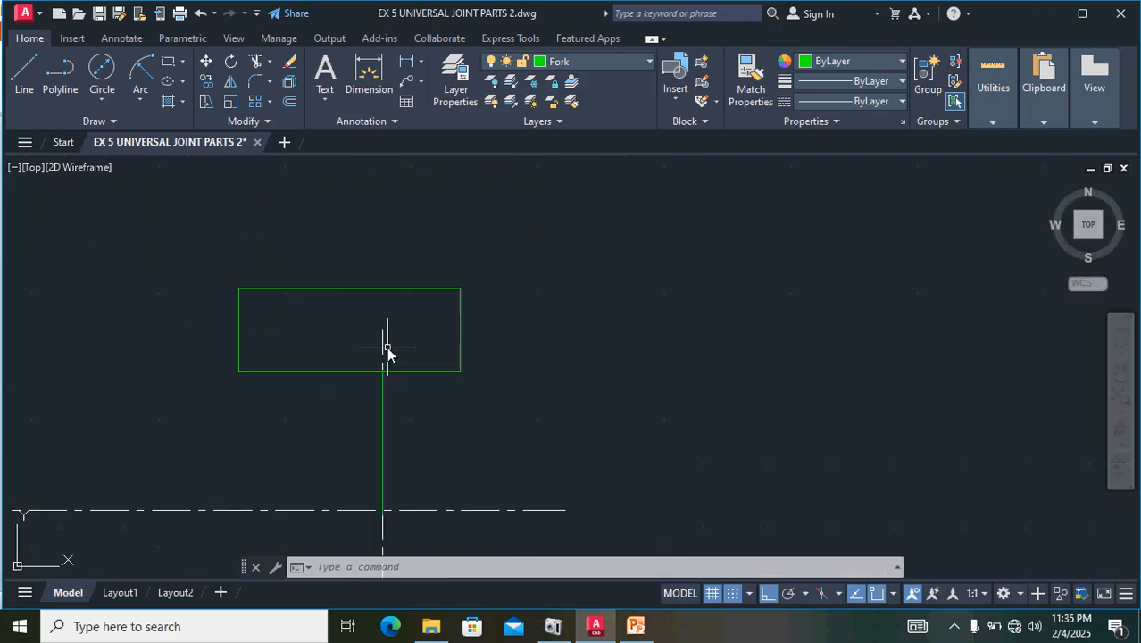
pyautogui.click(382, 332)
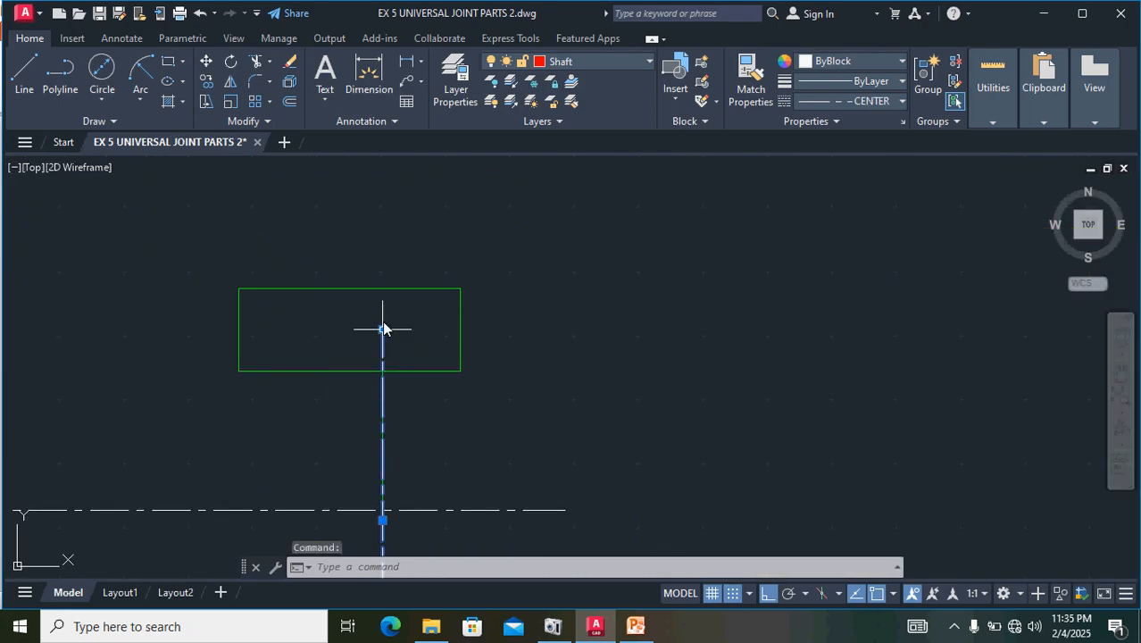
pyautogui.click(382, 329)
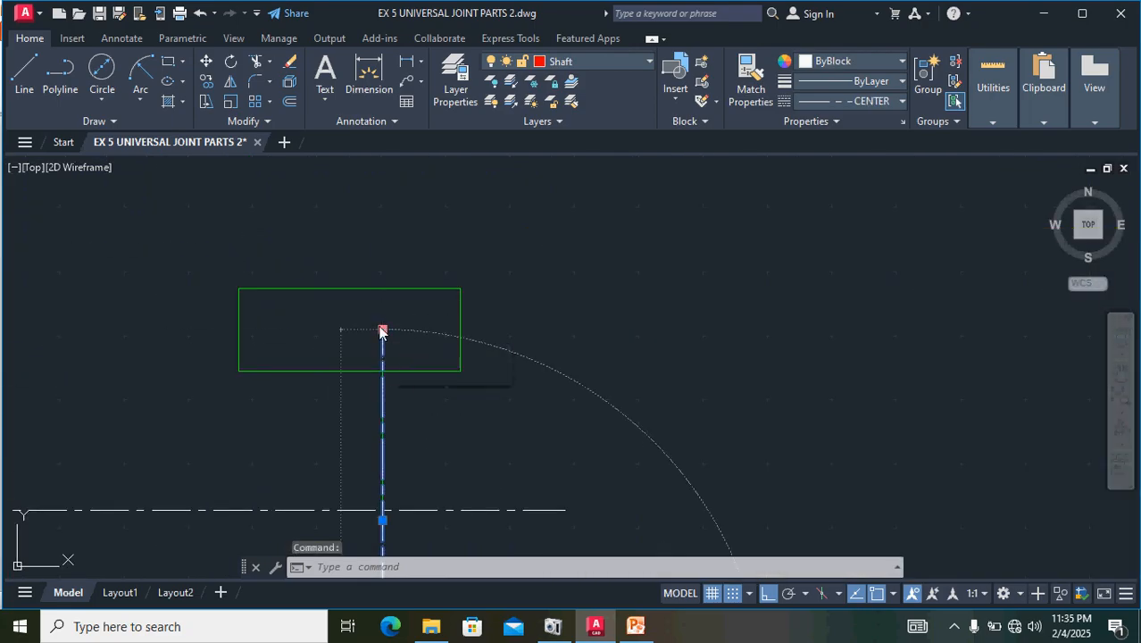
pyautogui.click(366, 191)
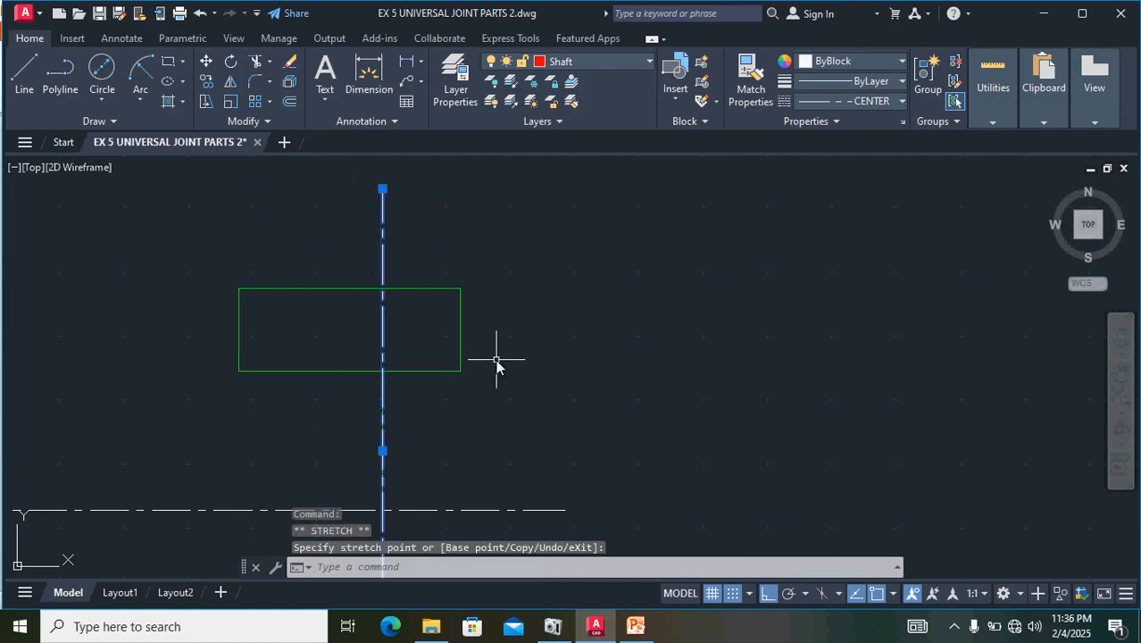
pyautogui.press('Escape')
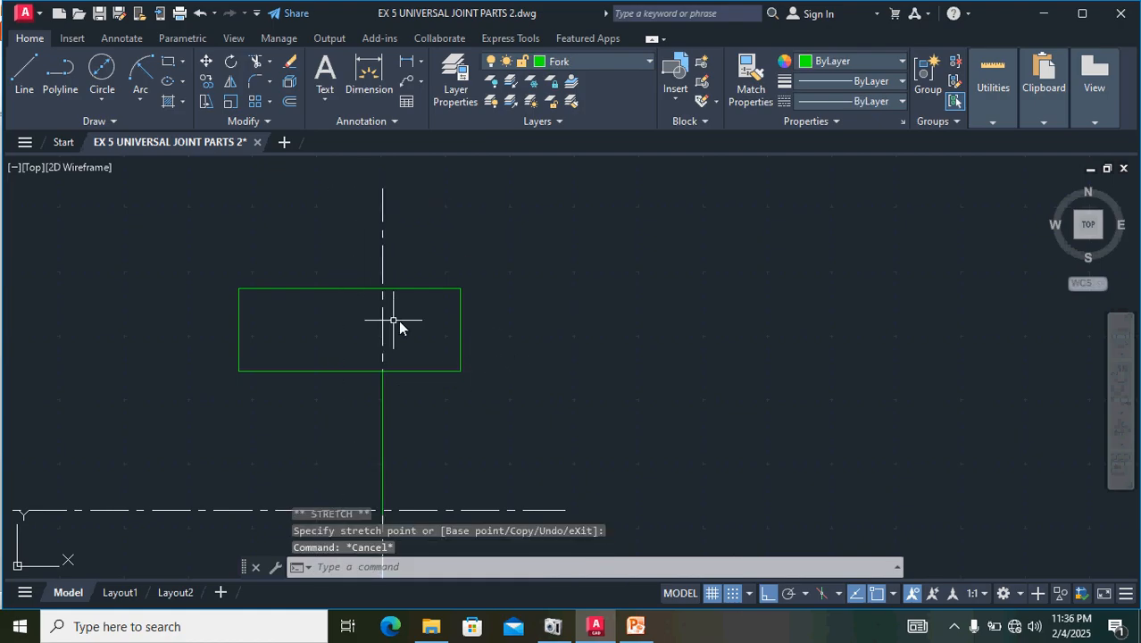
# - Draw a vertical line along the centreline from the arm rectangle's lower edge to its upper edge
pyautogui.scroll(-2, 411, 319)
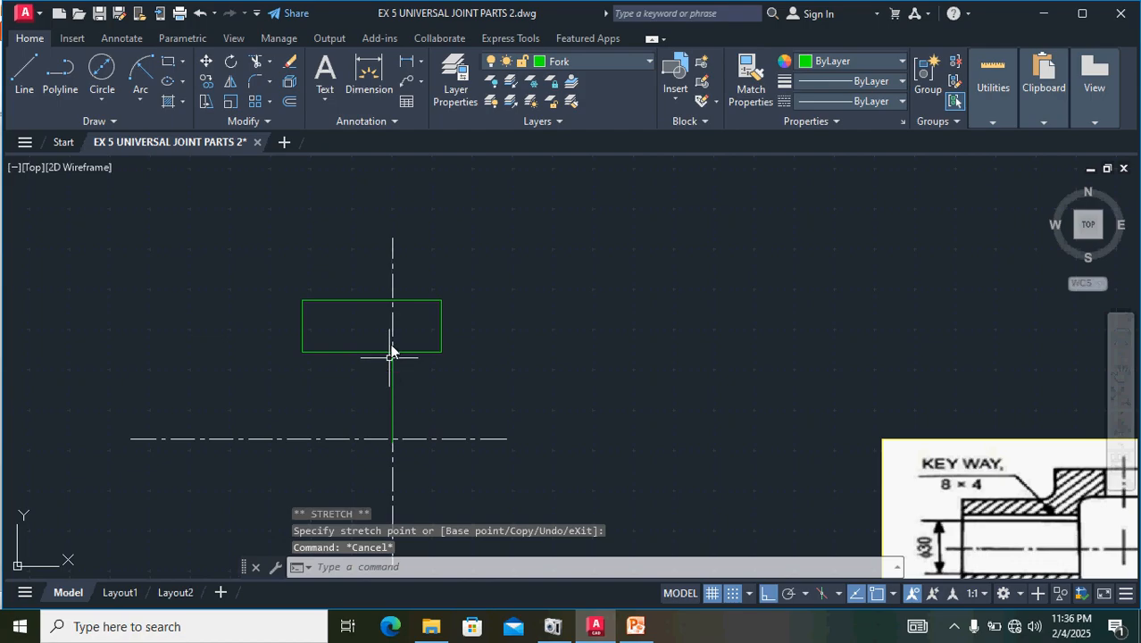
pyautogui.click(25, 77)
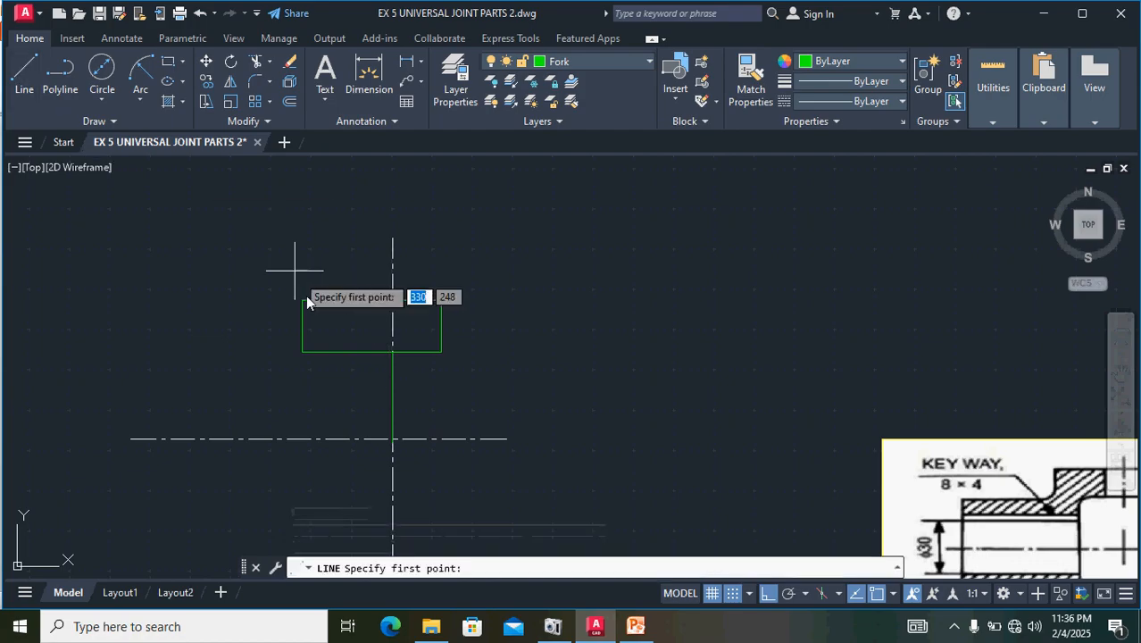
pyautogui.click(392, 352)
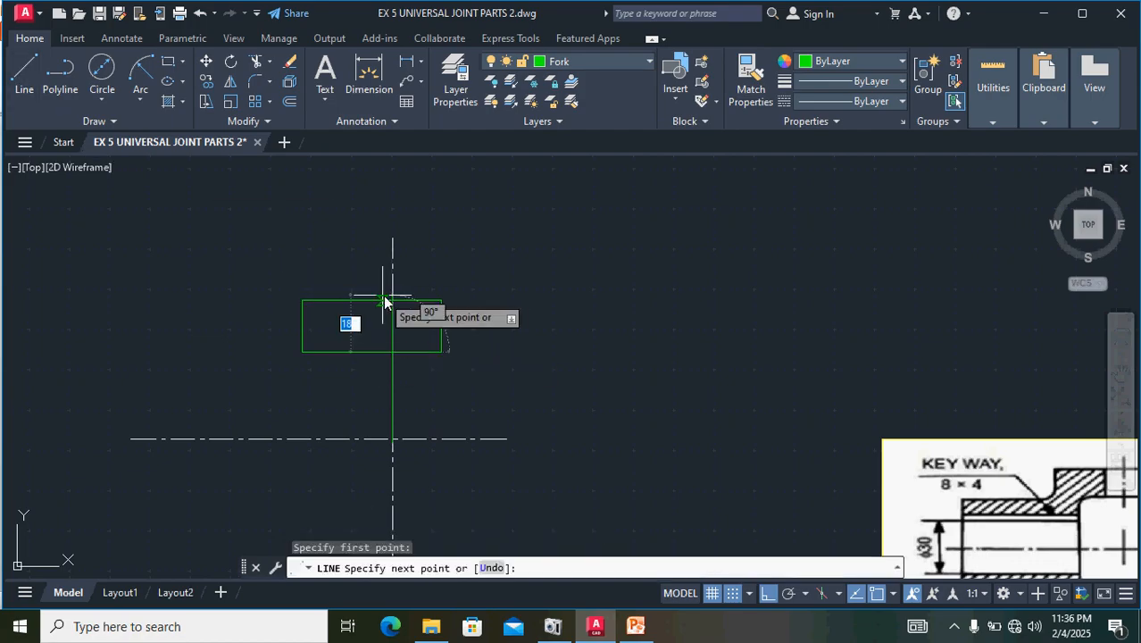
pyautogui.scroll(2, 391, 303)
pyautogui.scroll(2, 393, 302)
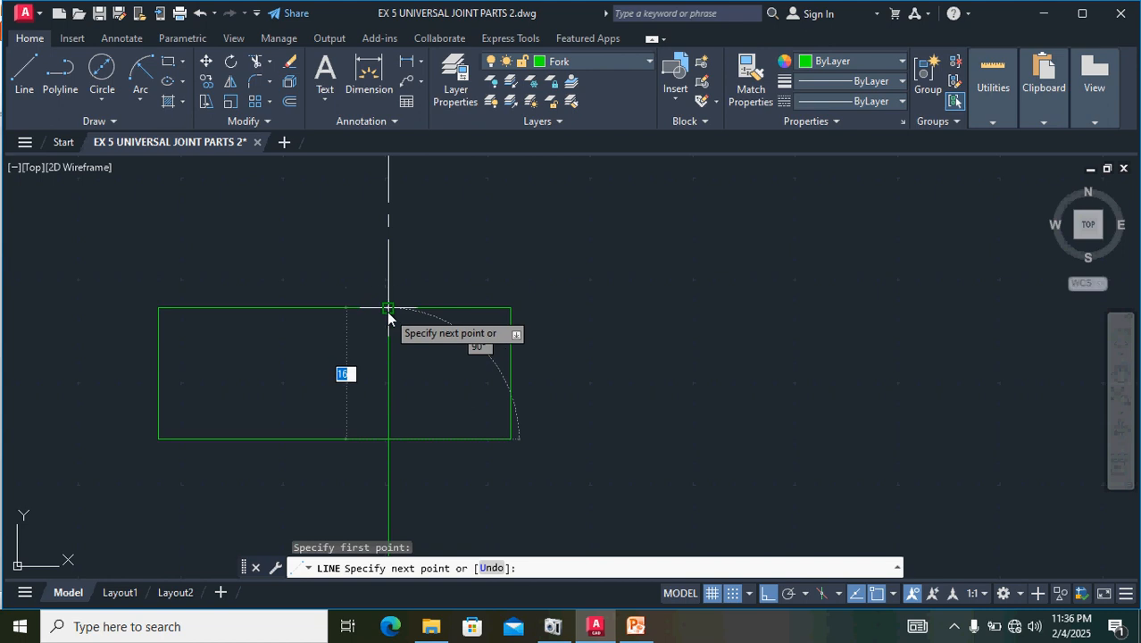
pyautogui.click(388, 309)
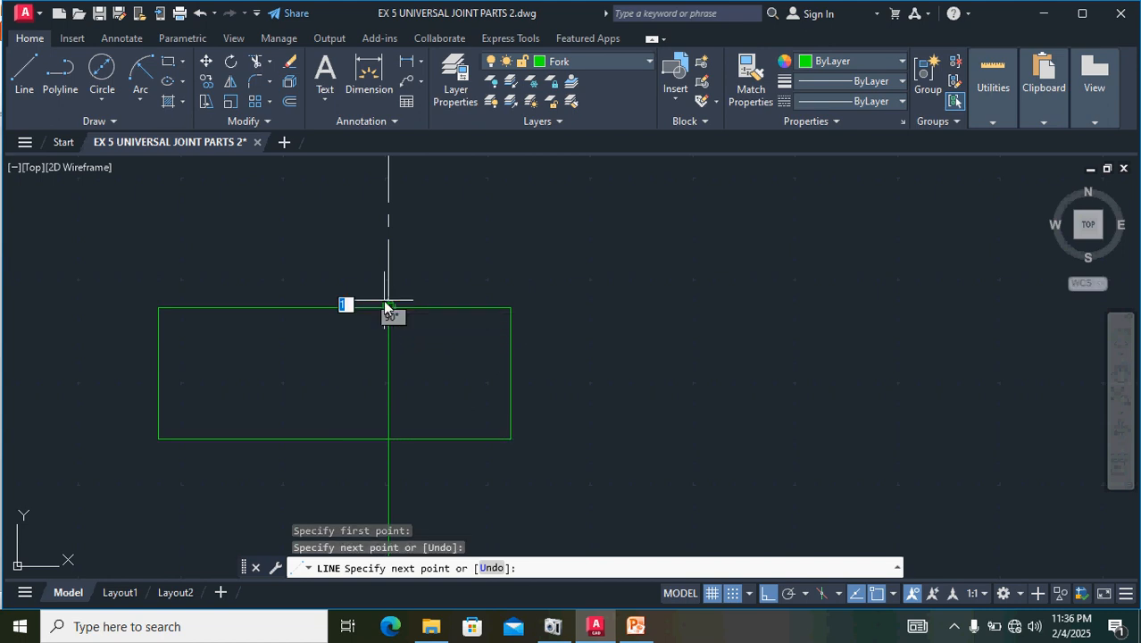
pyautogui.press('Return')
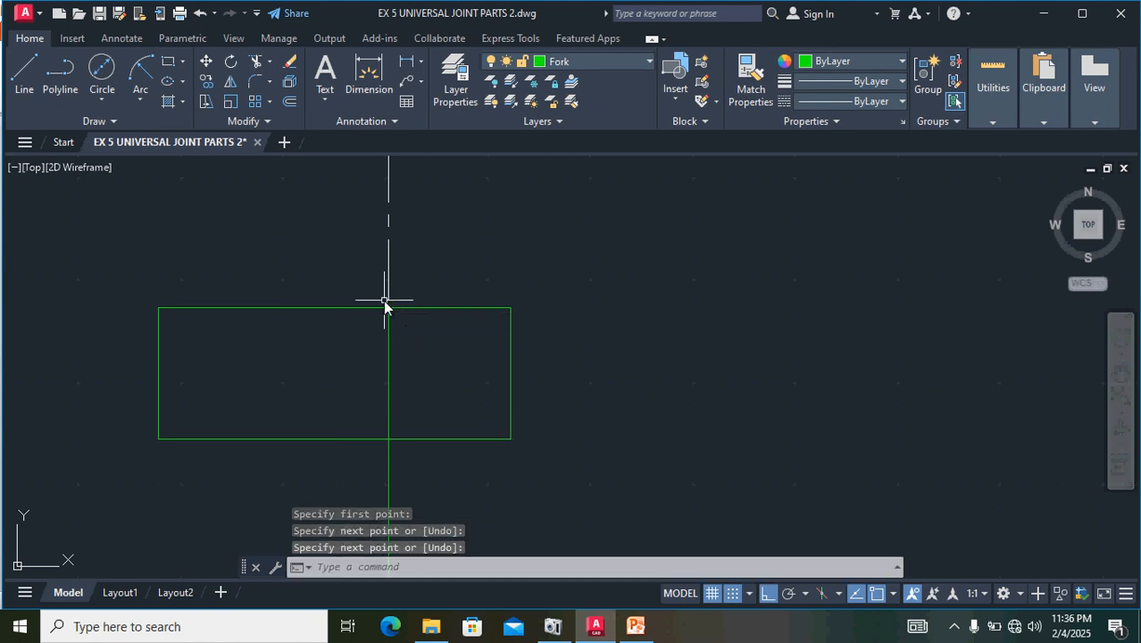
# - Offset the vertical line inside the arm 8 units to both sides of the centreline and delete the original line
pyautogui.click(388, 350)
pyautogui.click(289, 101)
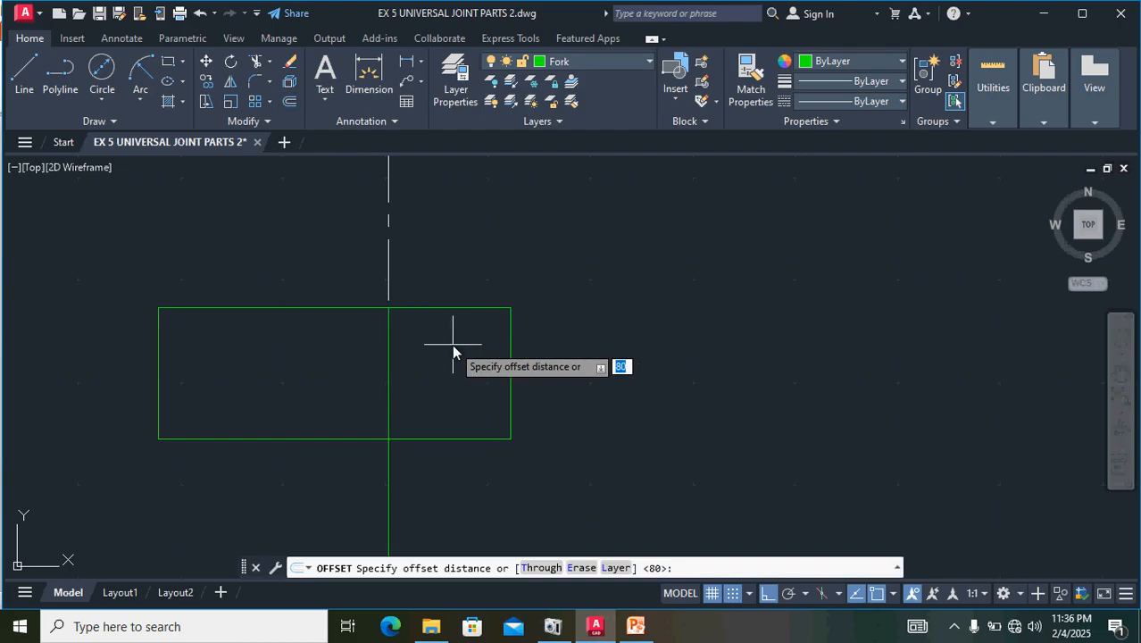
pyautogui.write('8')
pyautogui.press('Return')
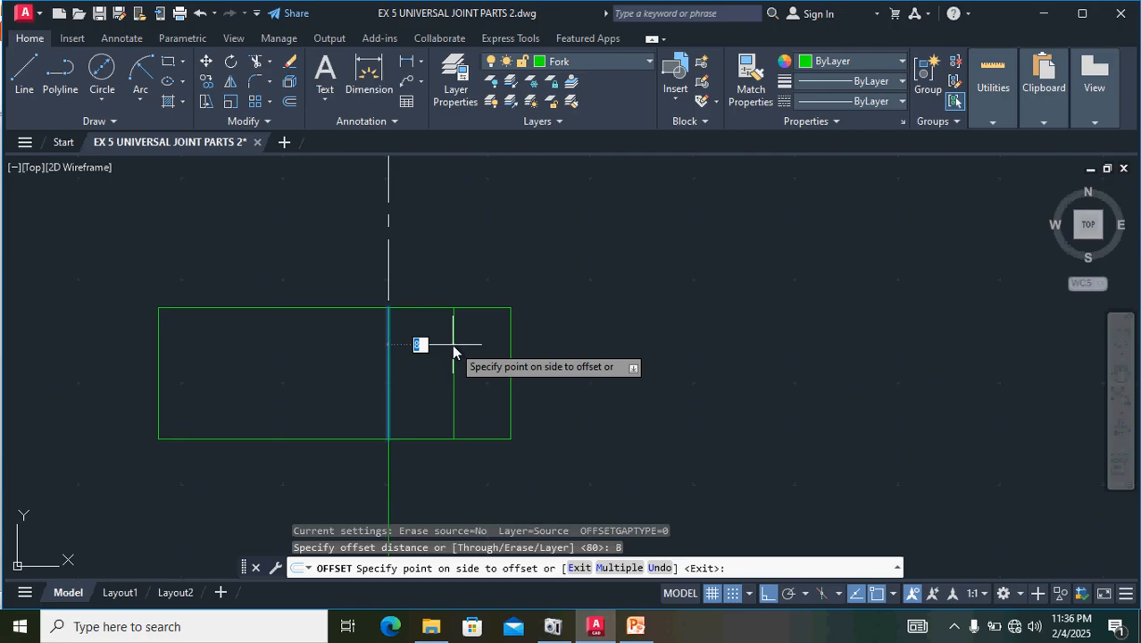
pyautogui.click(451, 344)
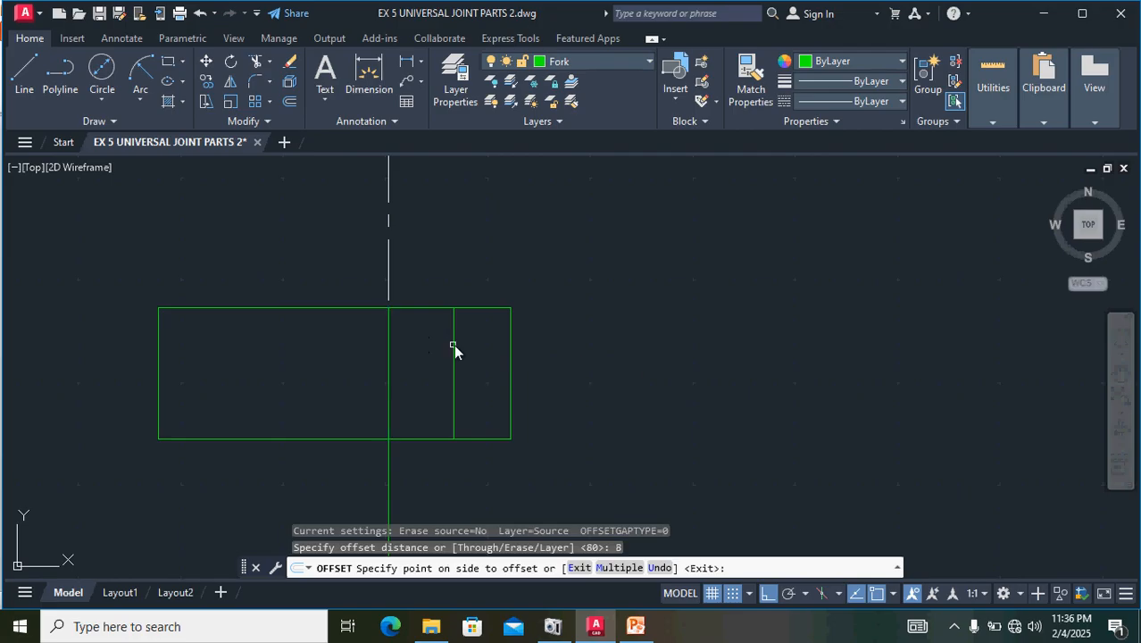
pyautogui.click(387, 355)
pyautogui.click(334, 348)
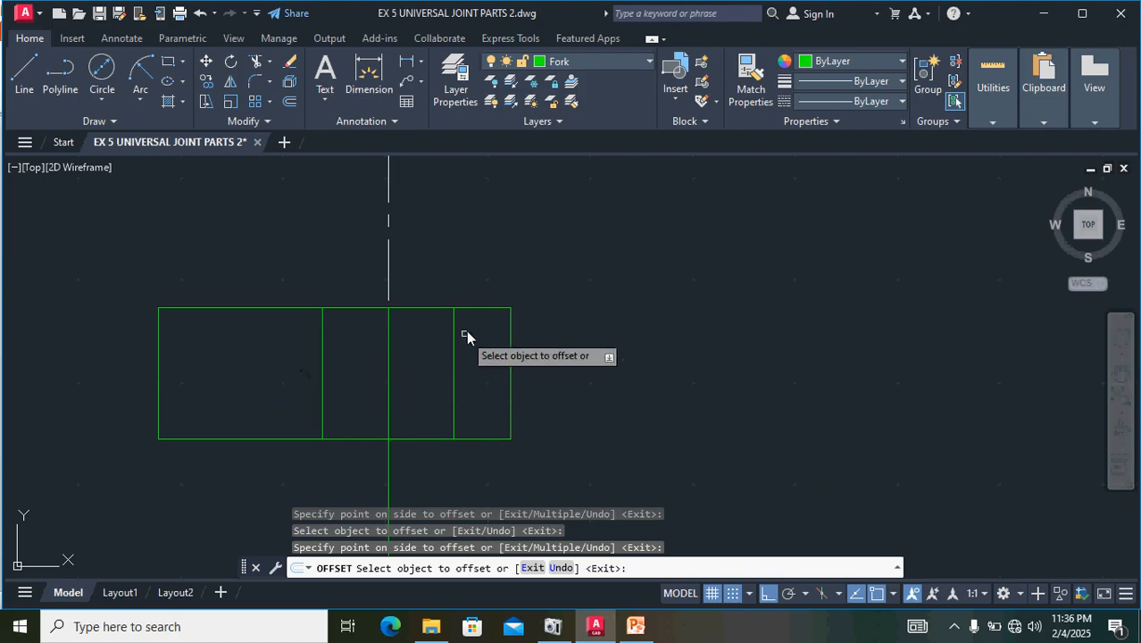
pyautogui.scroll(-2, 390, 355)
pyautogui.click(390, 357)
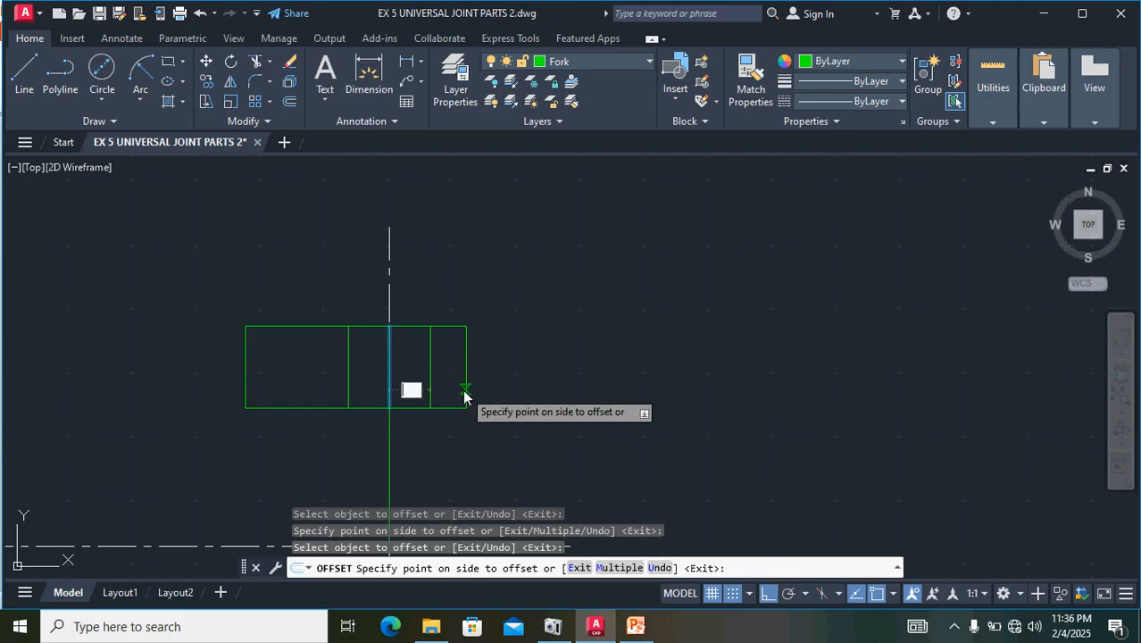
pyautogui.press('Escape')
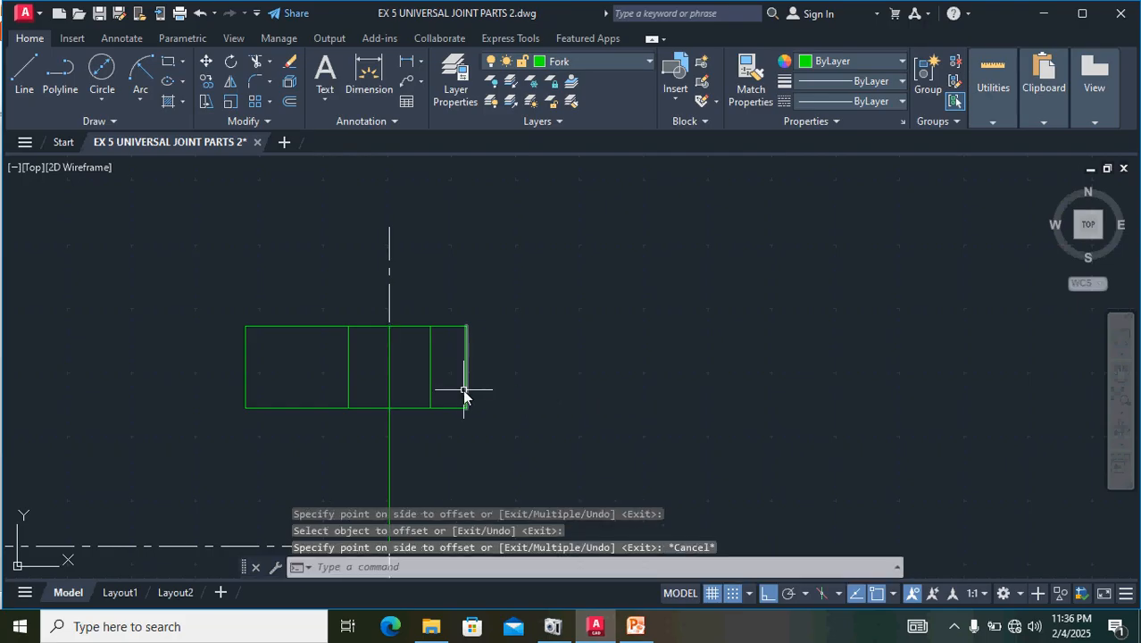
pyautogui.click(389, 349)
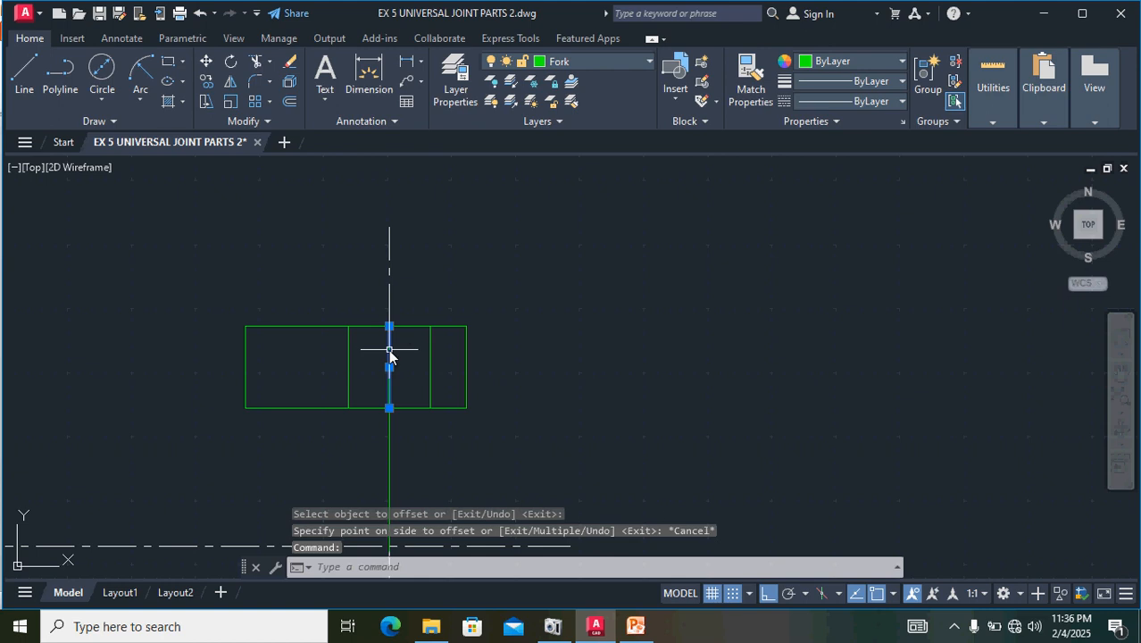
pyautogui.press('Delete')
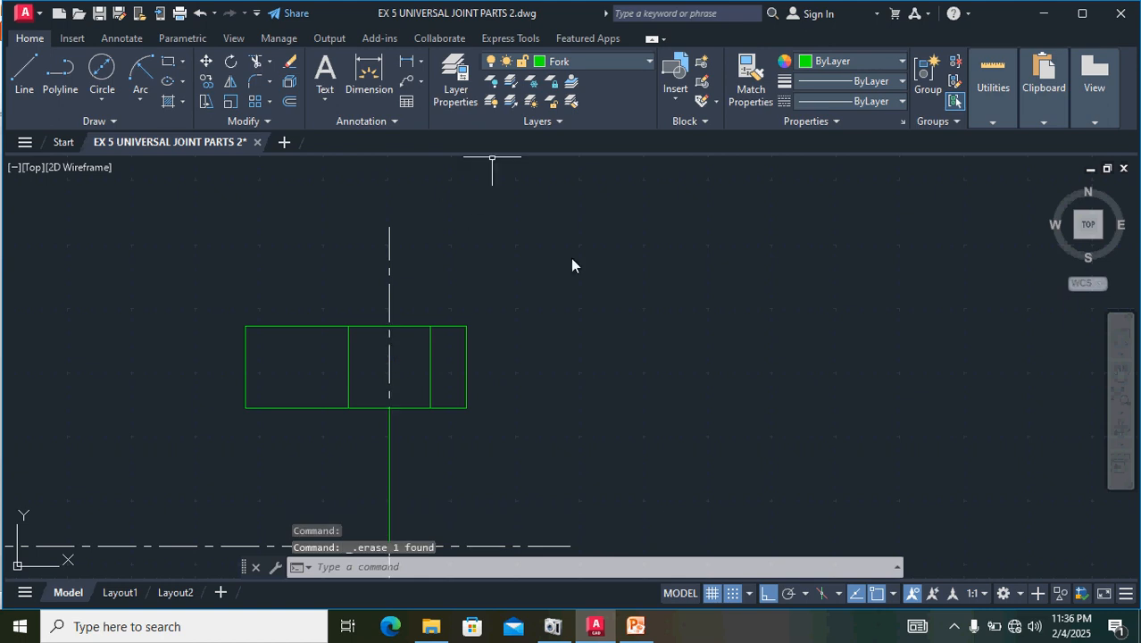
# - Offset the vertical line between the arm and the horizontal centreline 18 units to the left
pyautogui.scroll(-2, 526, 366)
pyautogui.moveTo(594, 444); pyautogui.dragTo(610, 323, button='middle')
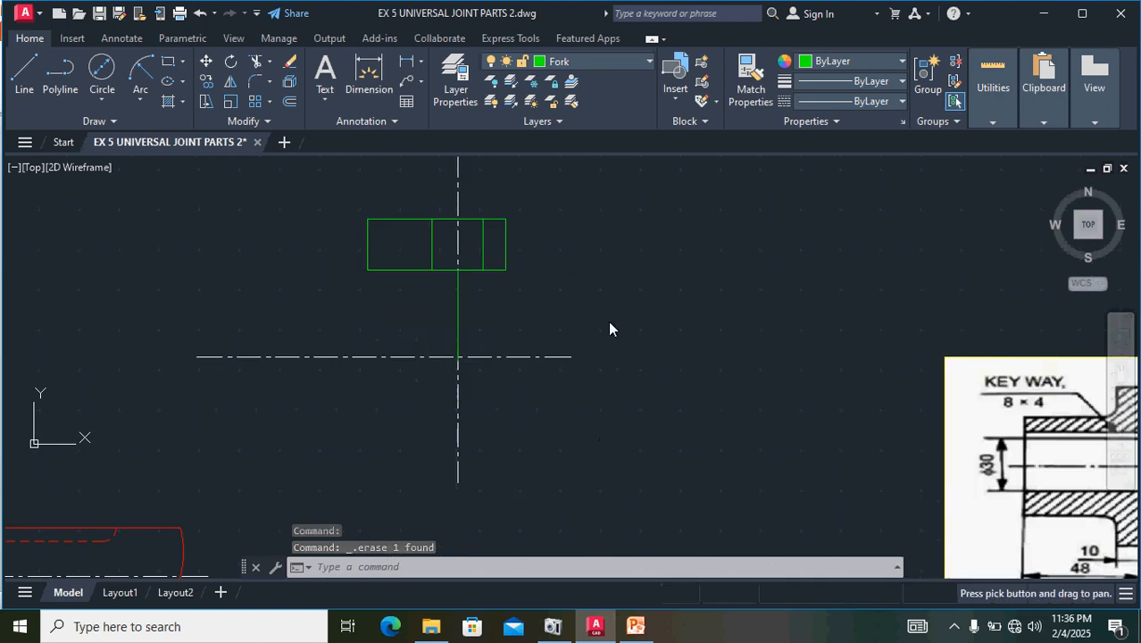
pyautogui.moveTo(818, 423); pyautogui.dragTo(616, 367, button='middle')
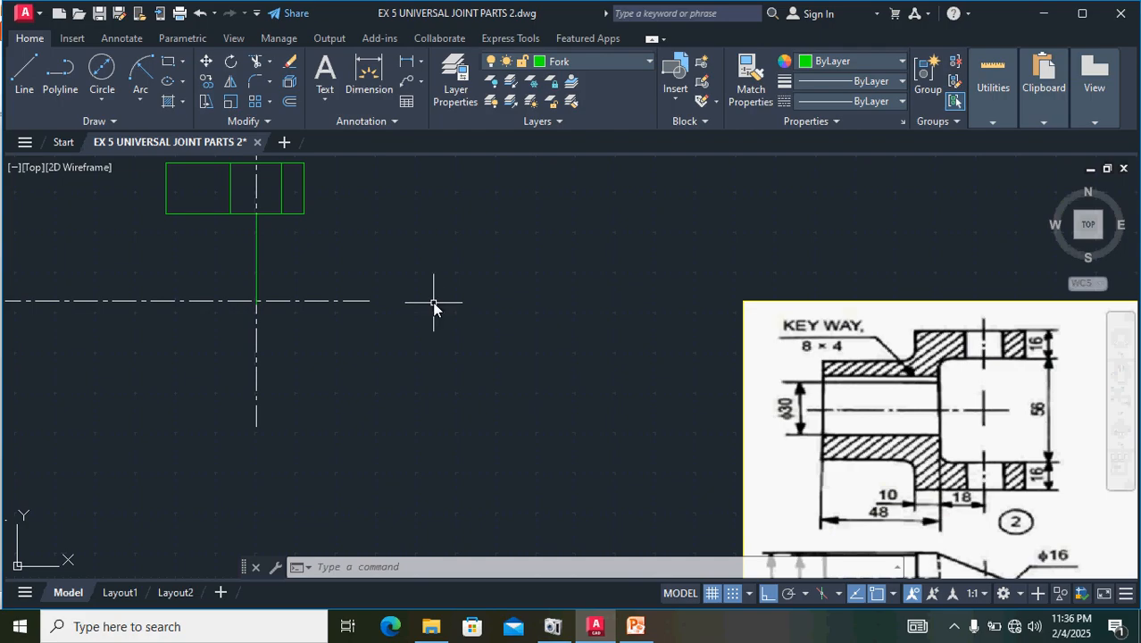
pyautogui.moveTo(439, 306); pyautogui.dragTo(675, 391, button='middle')
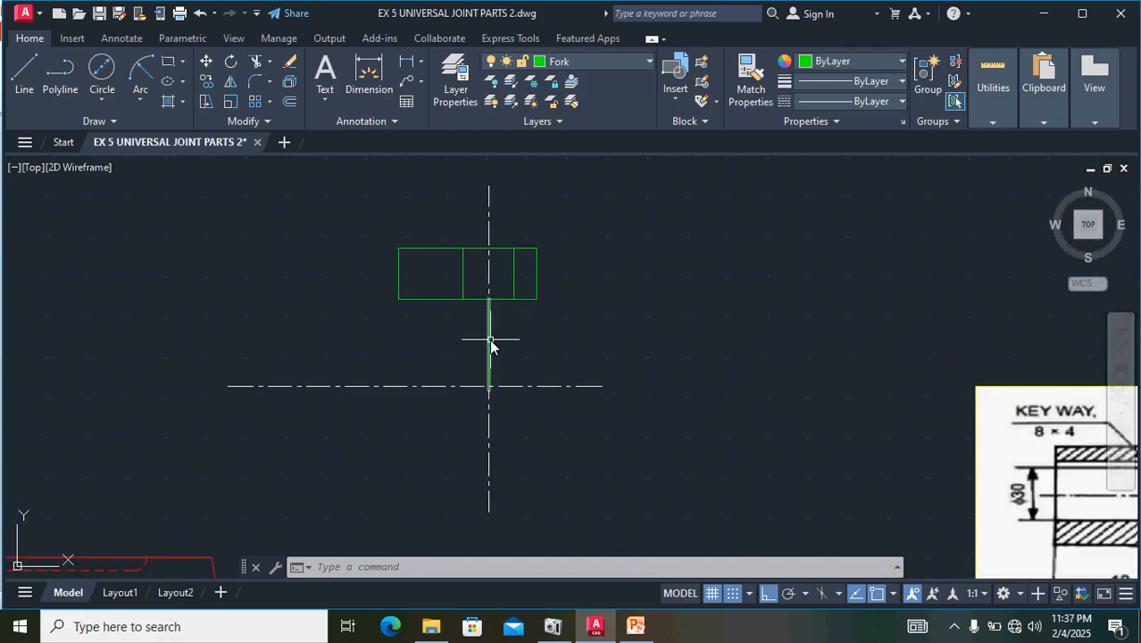
pyautogui.click(490, 336)
pyautogui.click(289, 101)
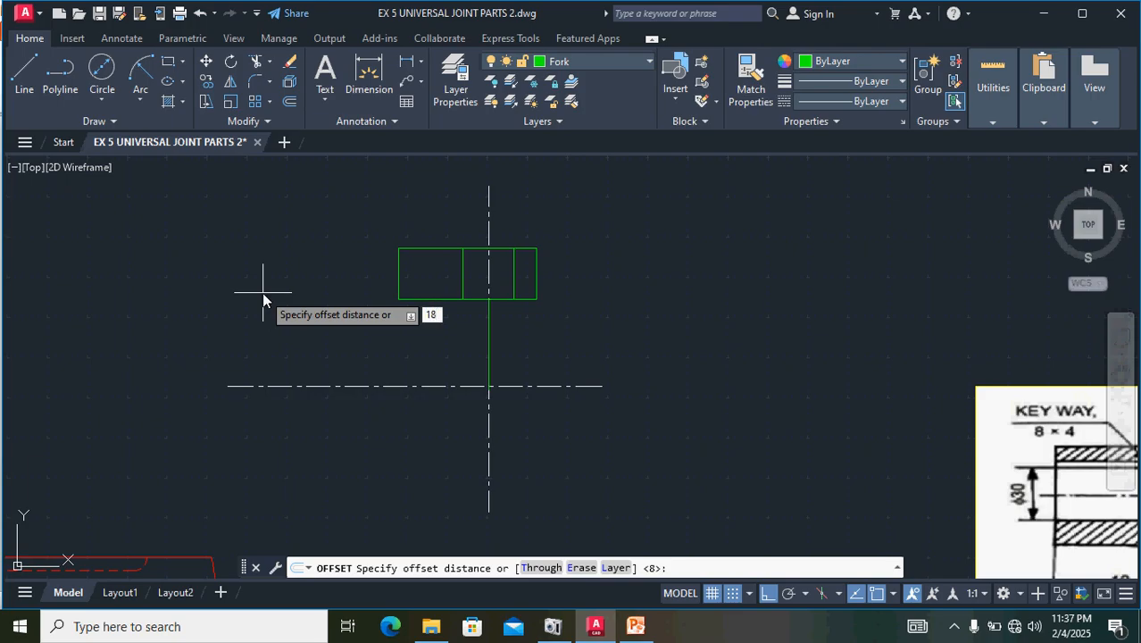
pyautogui.press('Return')
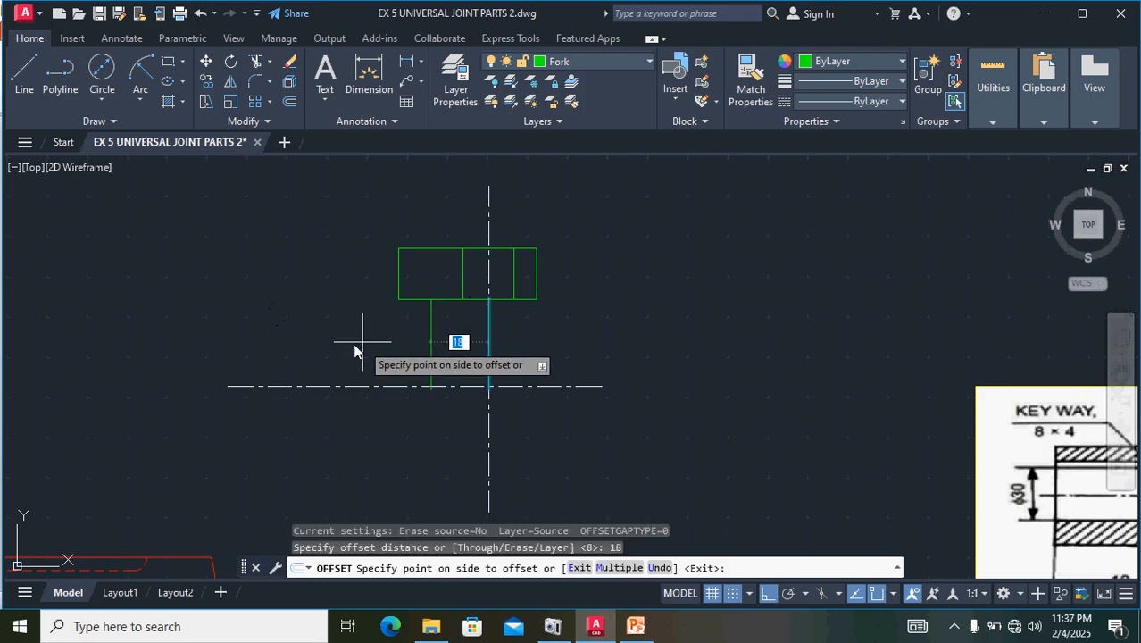
pyautogui.click(302, 343)
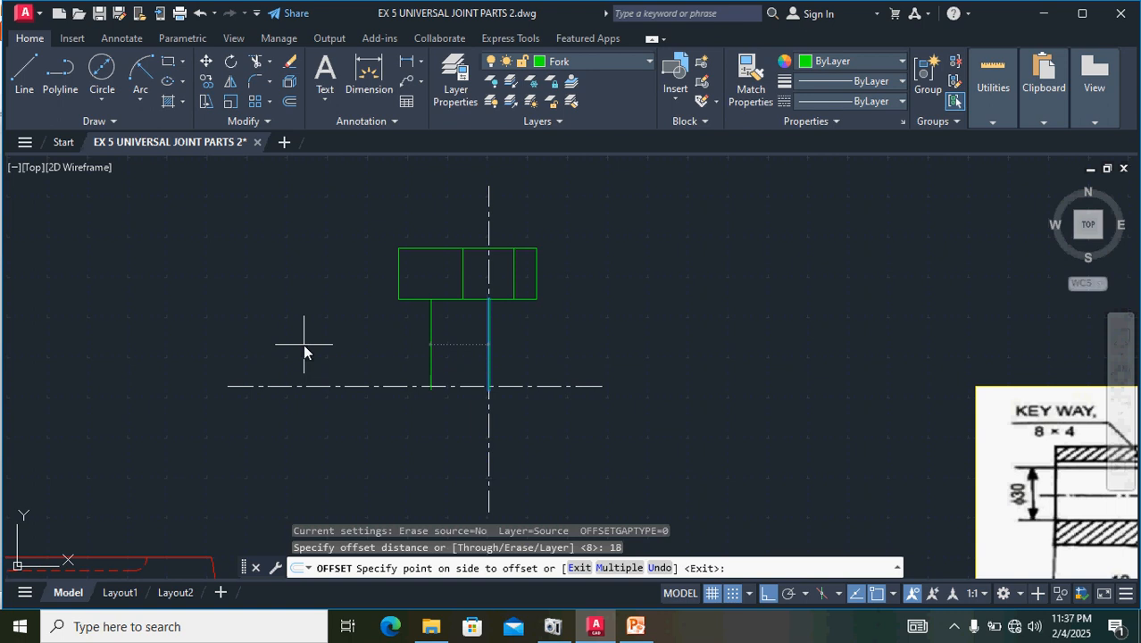
# - Offset the vertical line 18 units left of the centreline another 48 units to the left for the hub's end face
pyautogui.moveTo(629, 455)
pyautogui.mouseDown(button='middle')
pyautogui.moveTo(479, 394)
pyautogui.moveTo(349, 374)
pyautogui.mouseUp(button='middle')
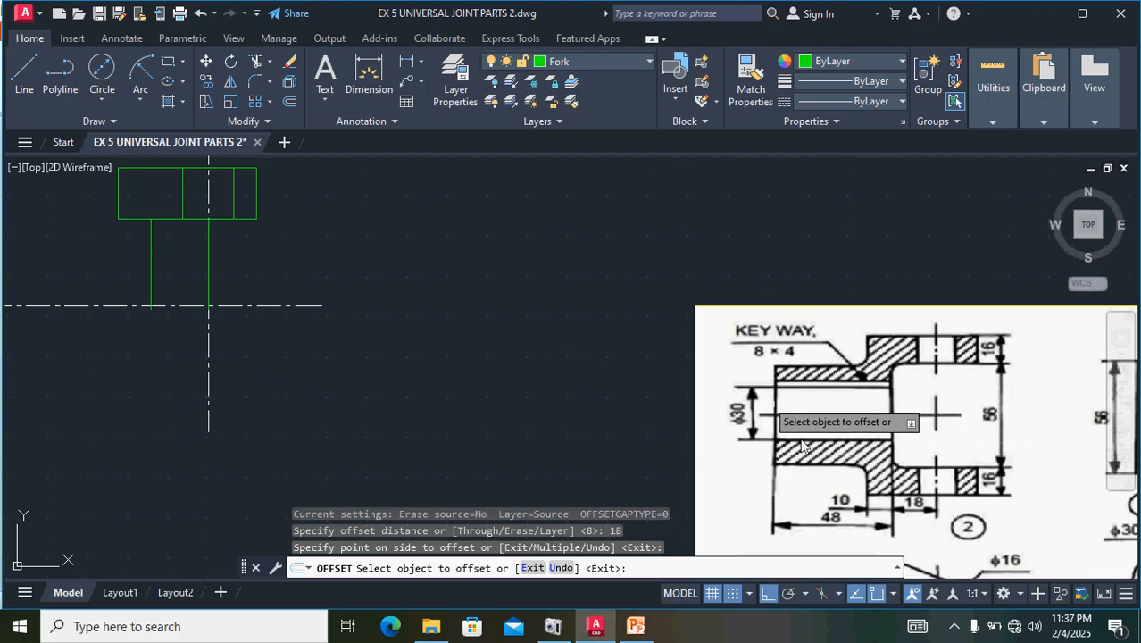
pyautogui.click(152, 266)
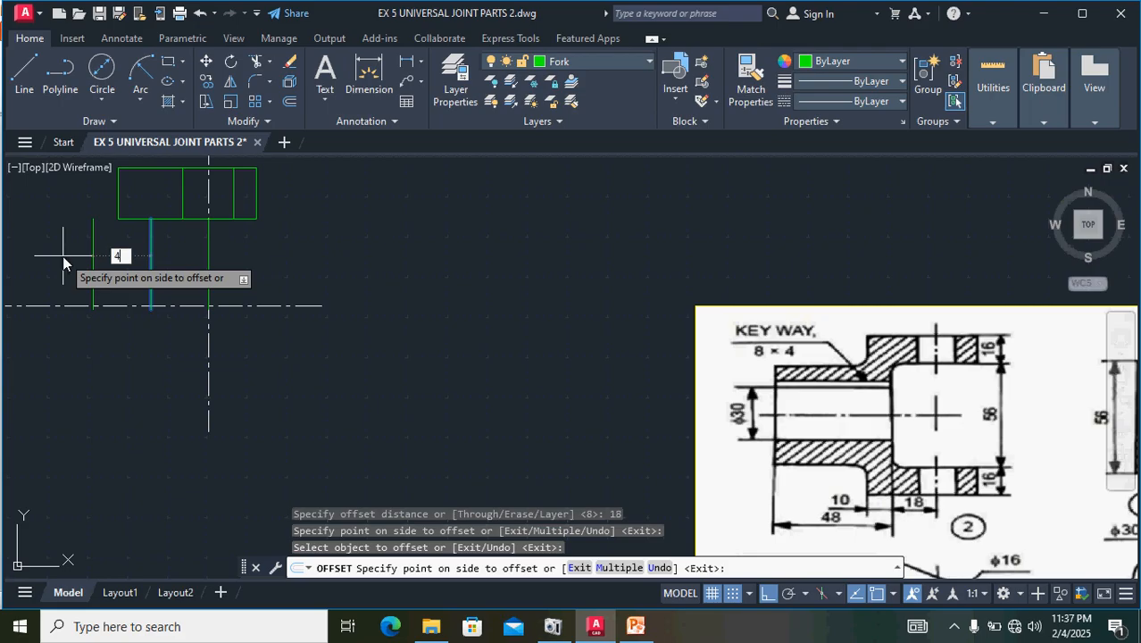
pyautogui.press('Return')
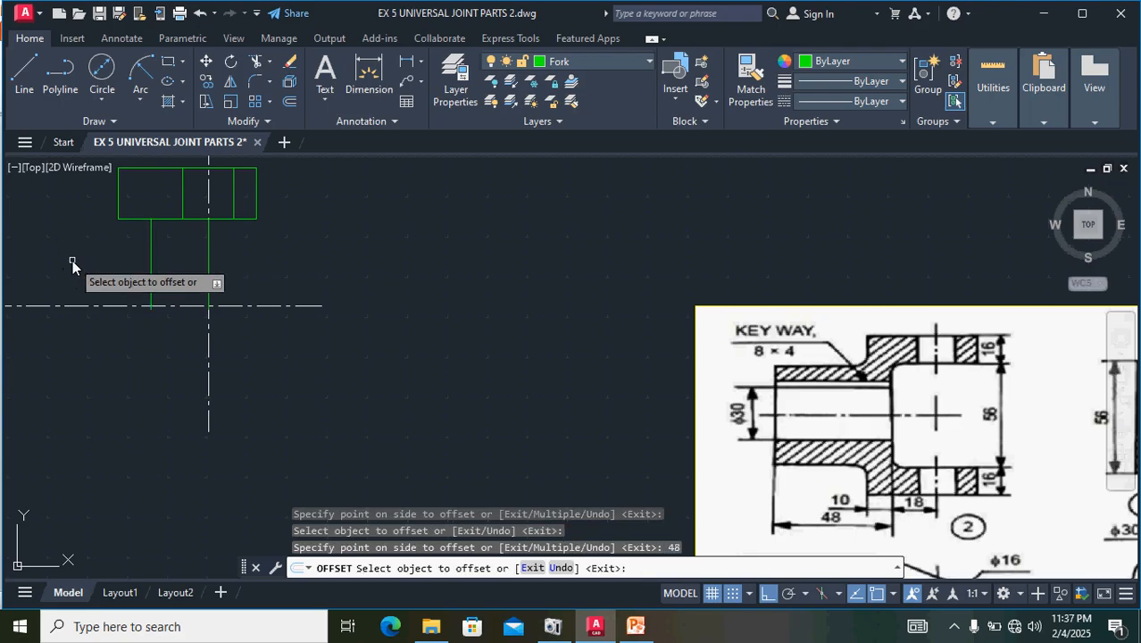
pyautogui.moveTo(72, 260); pyautogui.dragTo(366, 340, button='middle')
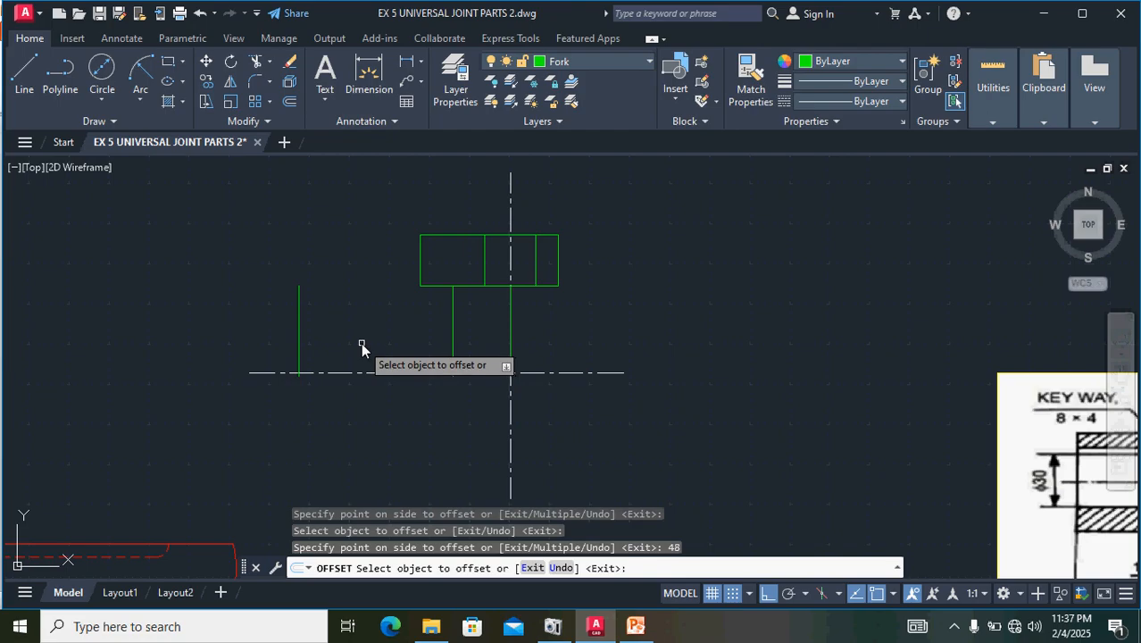
pyautogui.press('Escape')
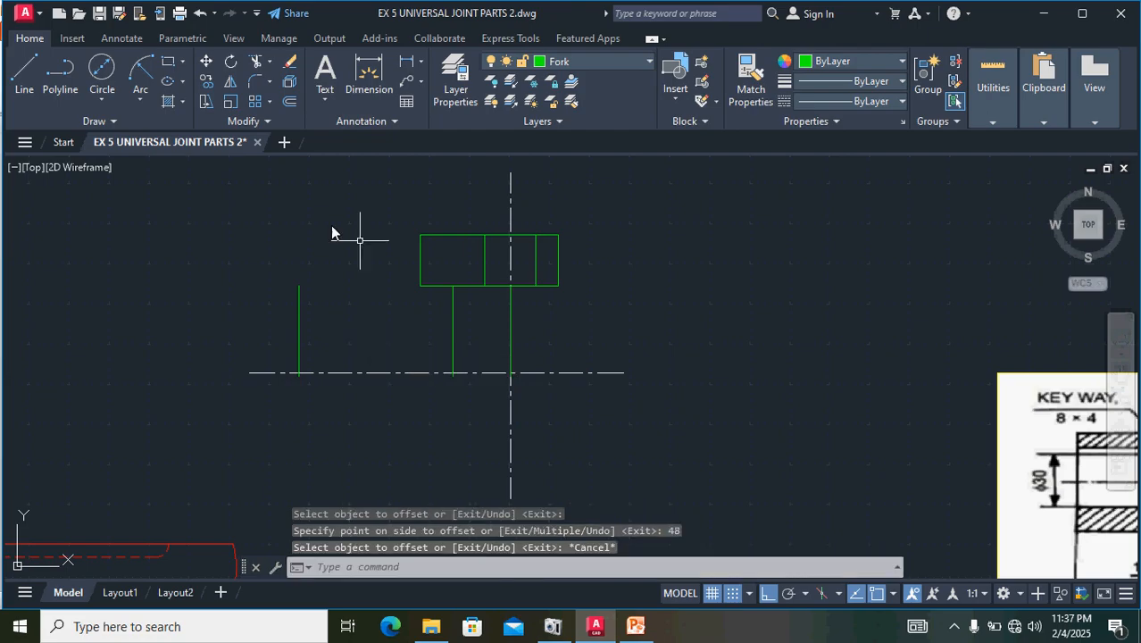
# - Draw a horizontal line from the upper end of the hub's end-face line to the arm rectangle's lower-left corner
pyautogui.click(28, 68)
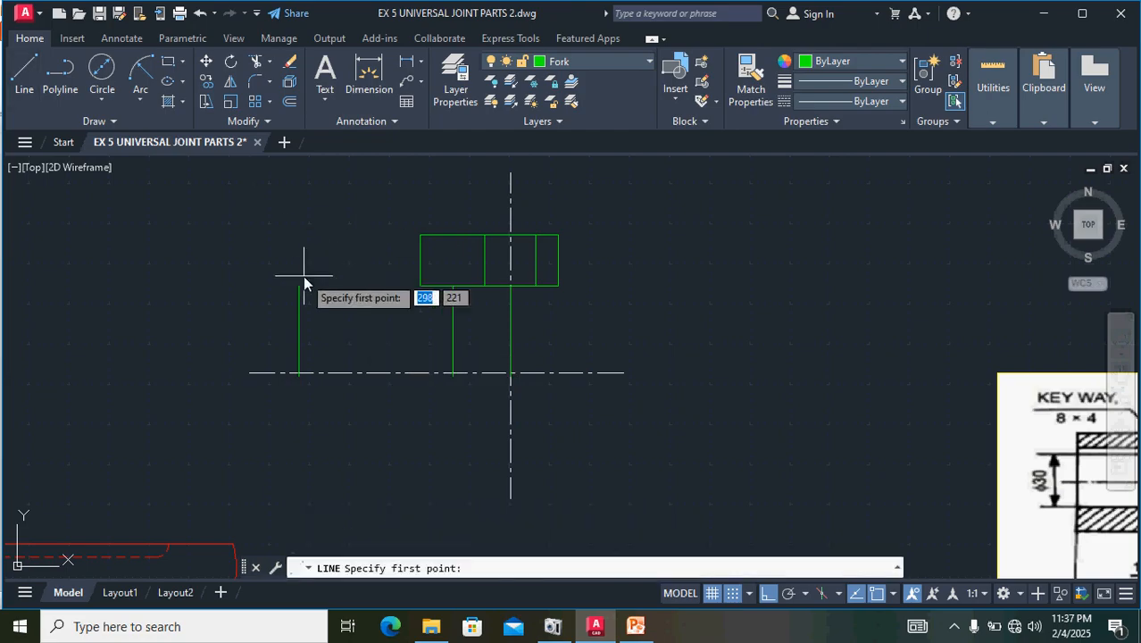
pyautogui.scroll(4, 302, 276)
pyautogui.click(288, 300)
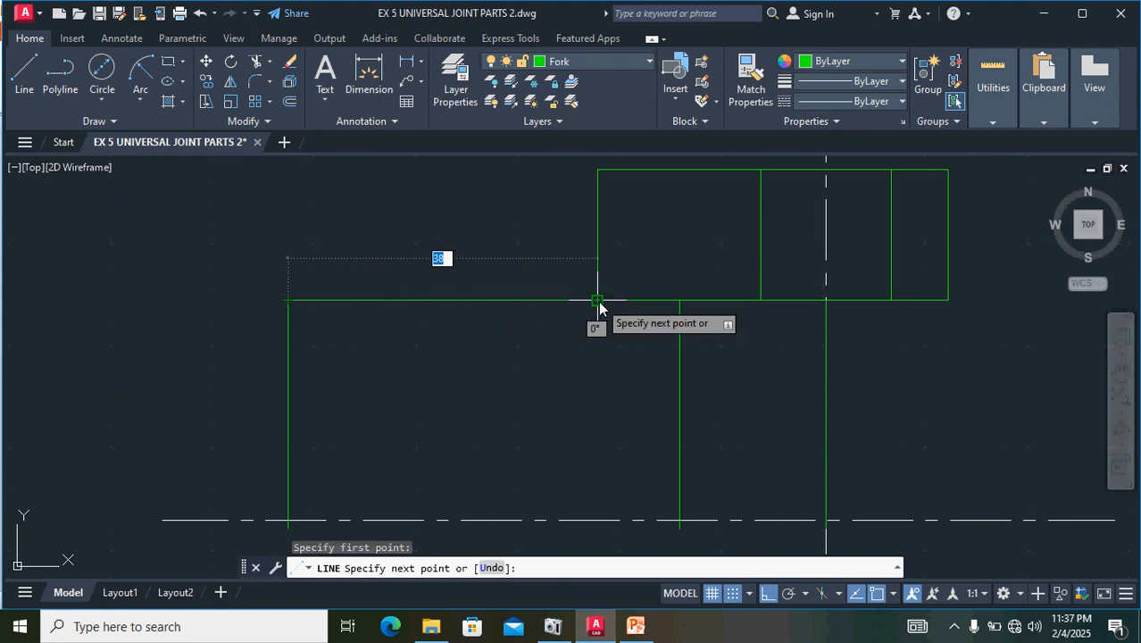
pyautogui.click(597, 301)
pyautogui.press('Return')
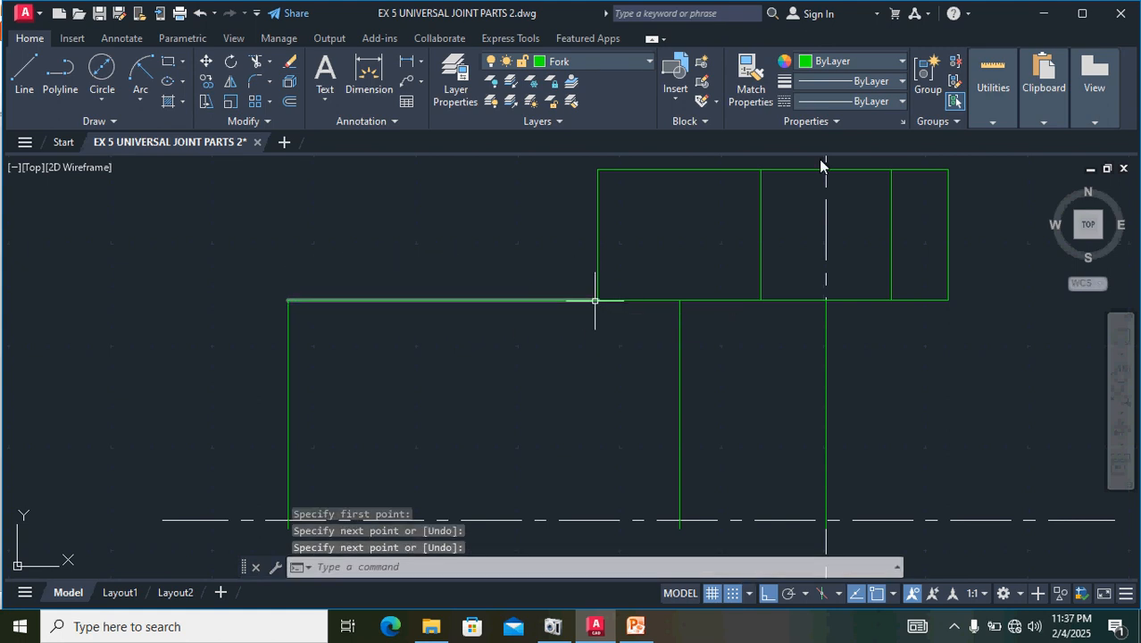
# - Trim the arm's lower edge between its left side and the vertical line 18 units left of the centreline
pyautogui.scroll(-4, 697, 306)
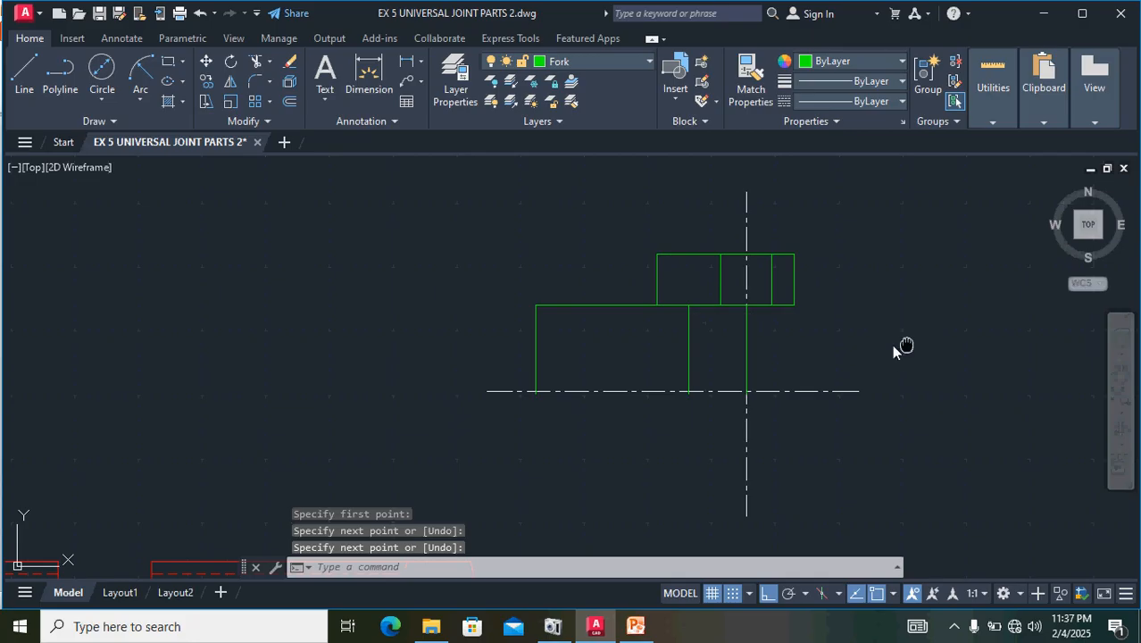
pyautogui.moveTo(892, 348); pyautogui.dragTo(582, 297, button='middle')
pyautogui.scroll(-2, 582, 297)
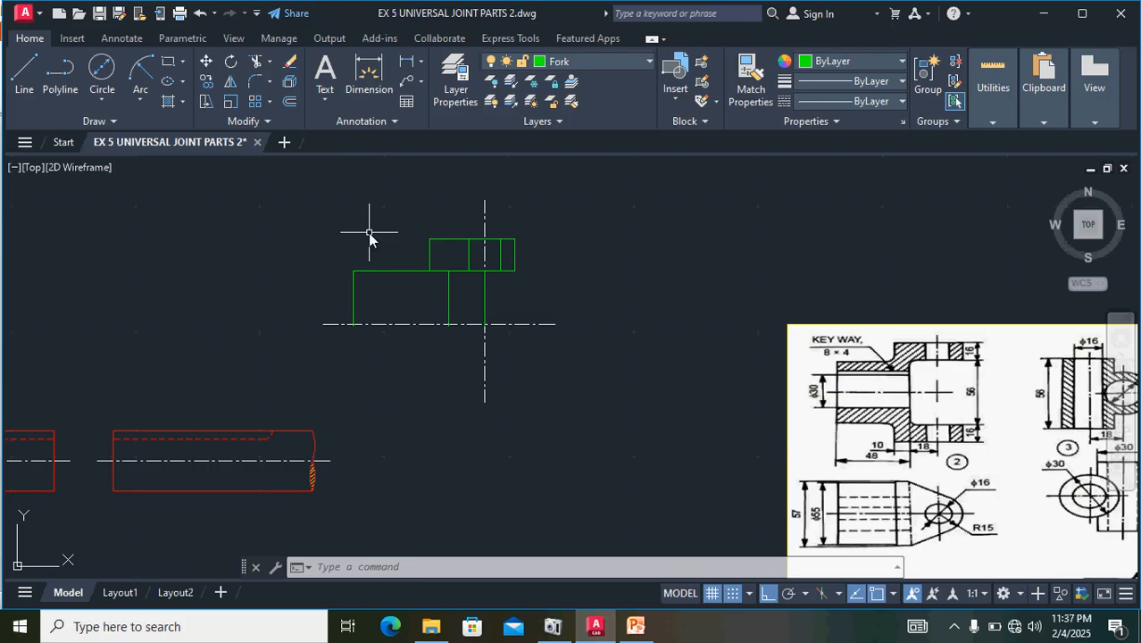
pyautogui.write('tr')
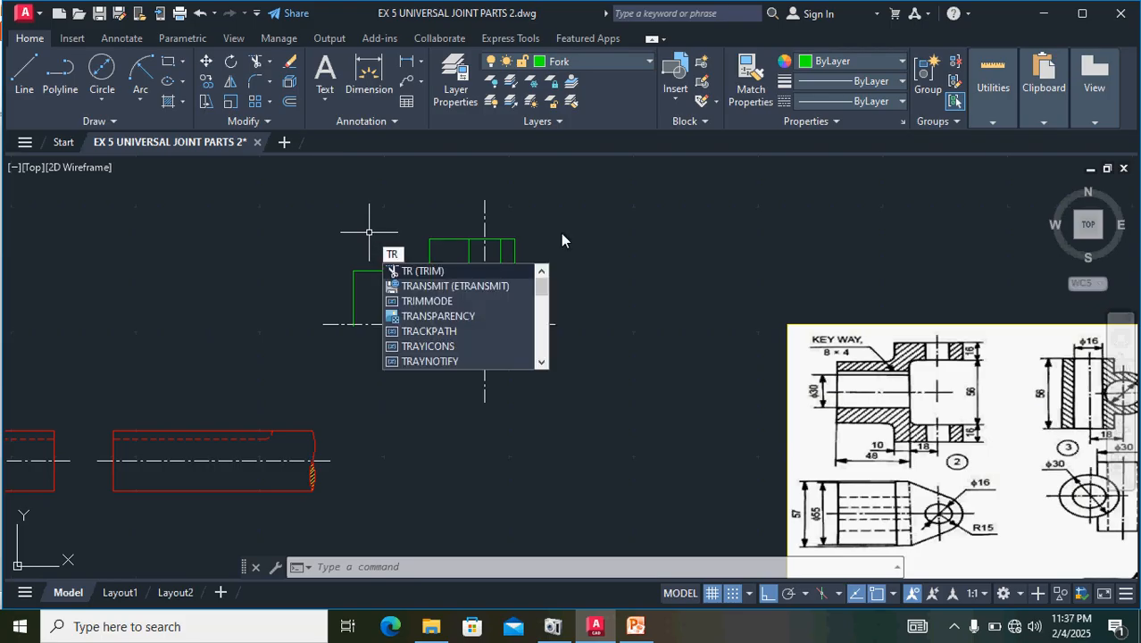
pyautogui.press('Return')
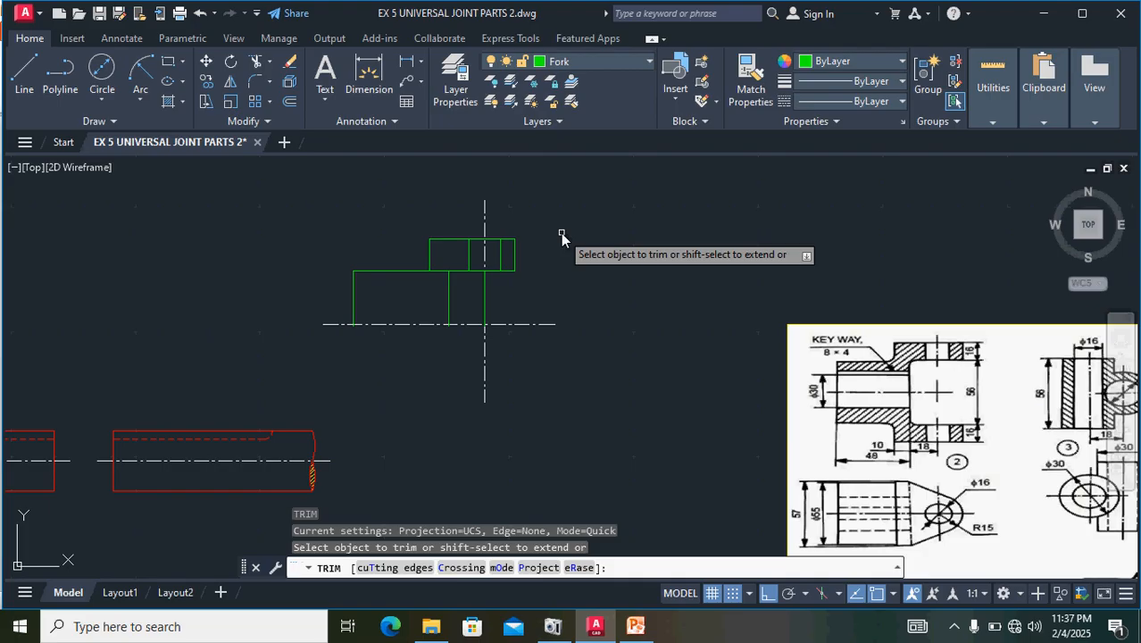
pyautogui.scroll(4, 437, 291)
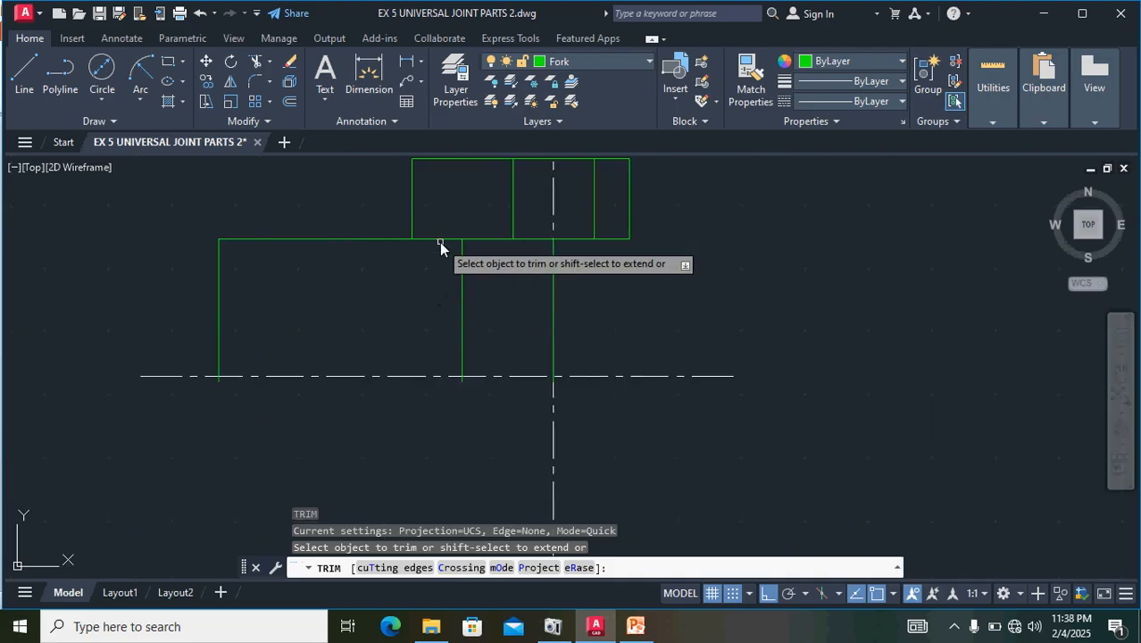
pyautogui.click(438, 239)
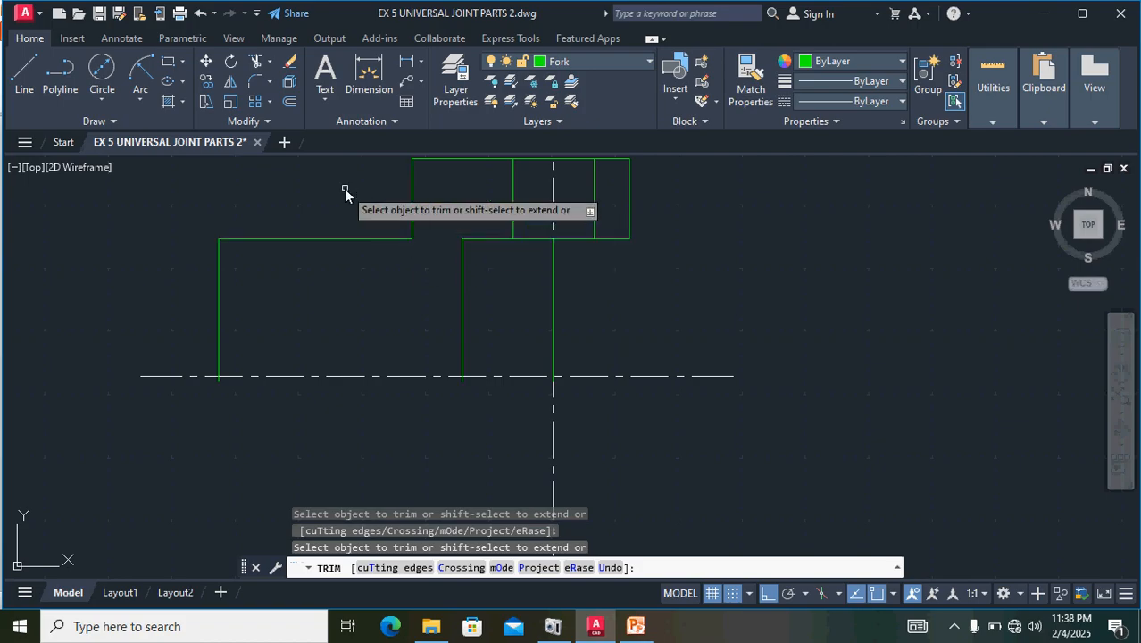
pyautogui.press('Escape')
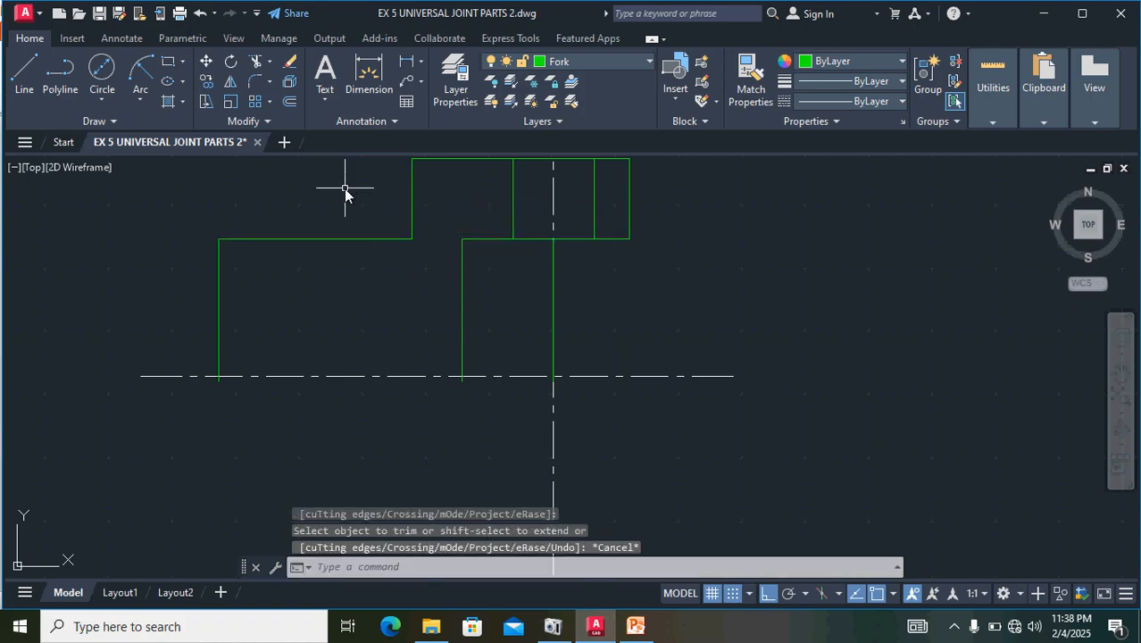
# - Fillet the outer corner between hub and arm and the inner corner under the arm with a radius of 4
pyautogui.click(258, 83)
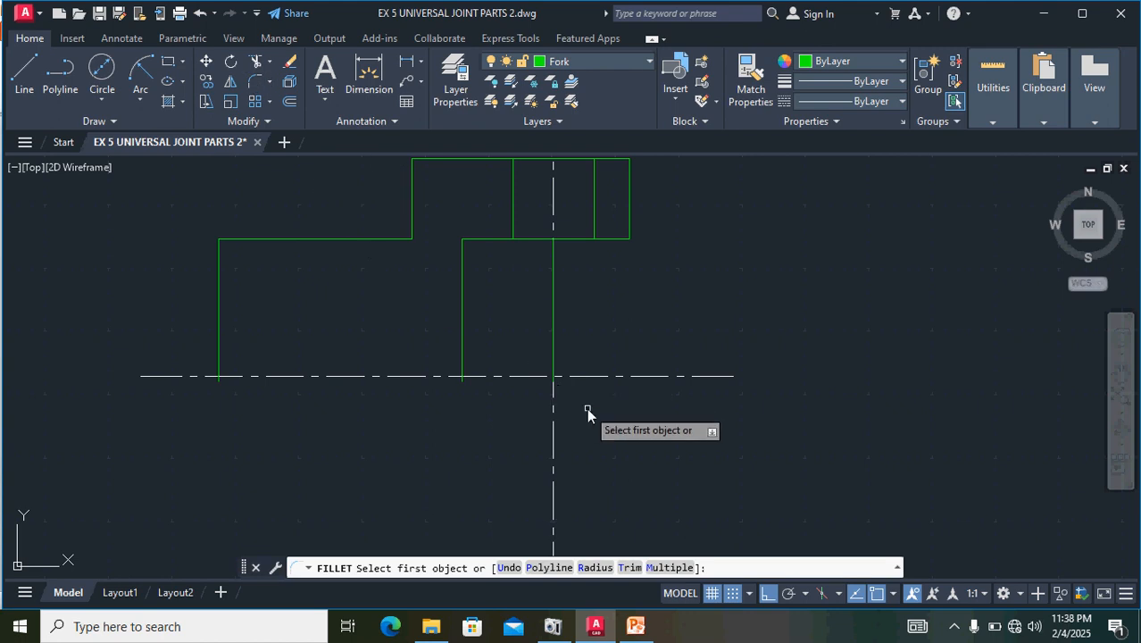
pyautogui.write('r')
pyautogui.press('Return')
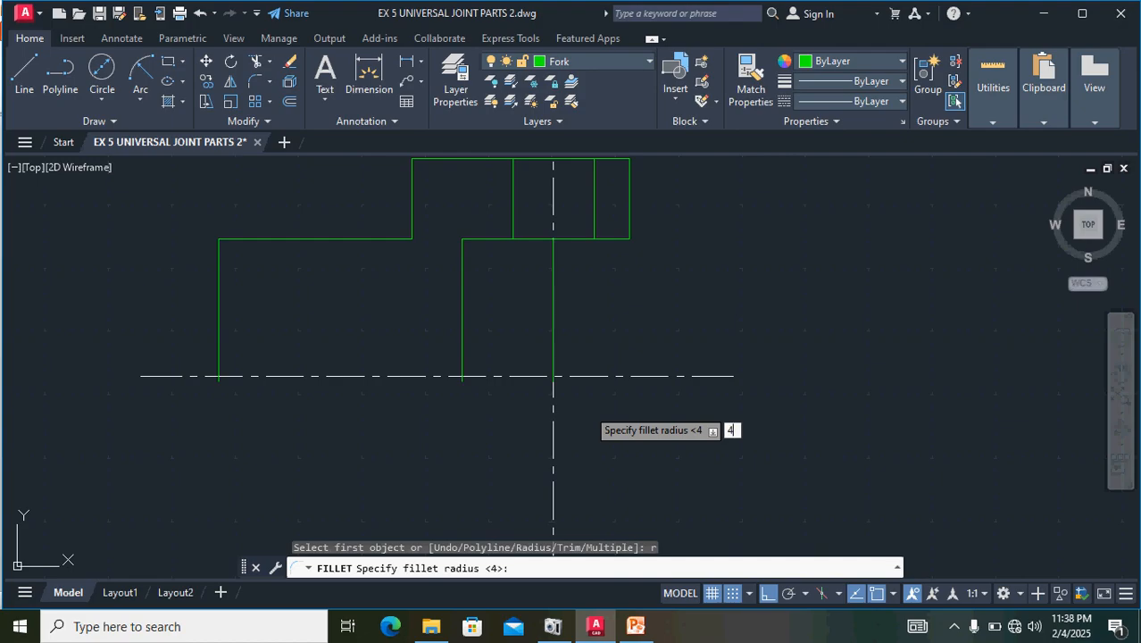
pyautogui.press('Return')
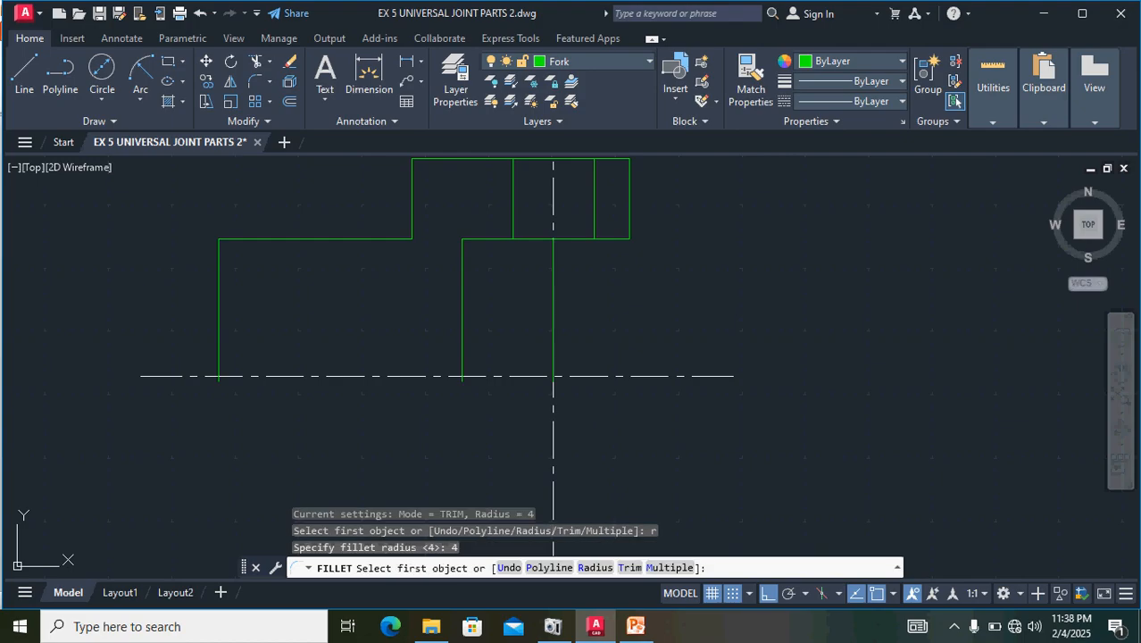
pyautogui.click(393, 240)
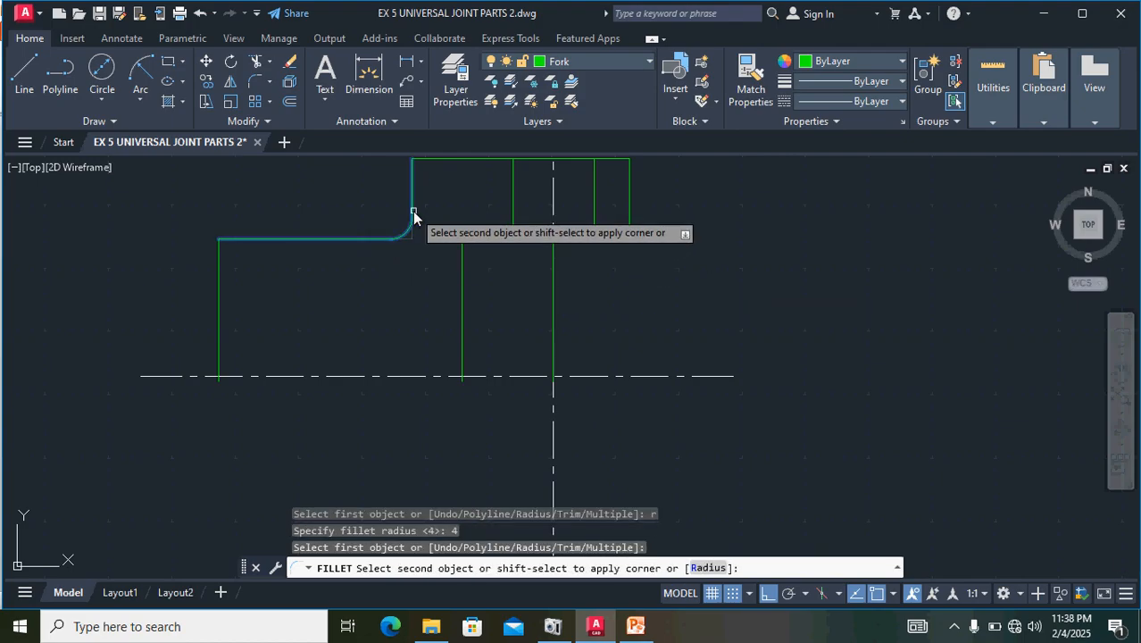
pyautogui.click(412, 213)
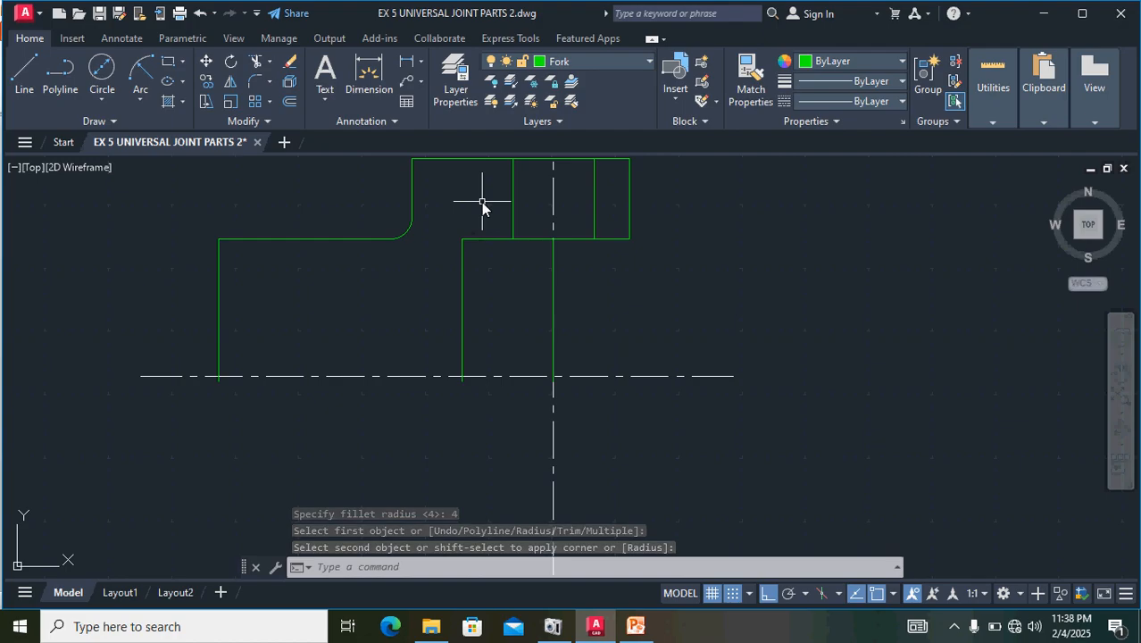
pyautogui.press('Return')
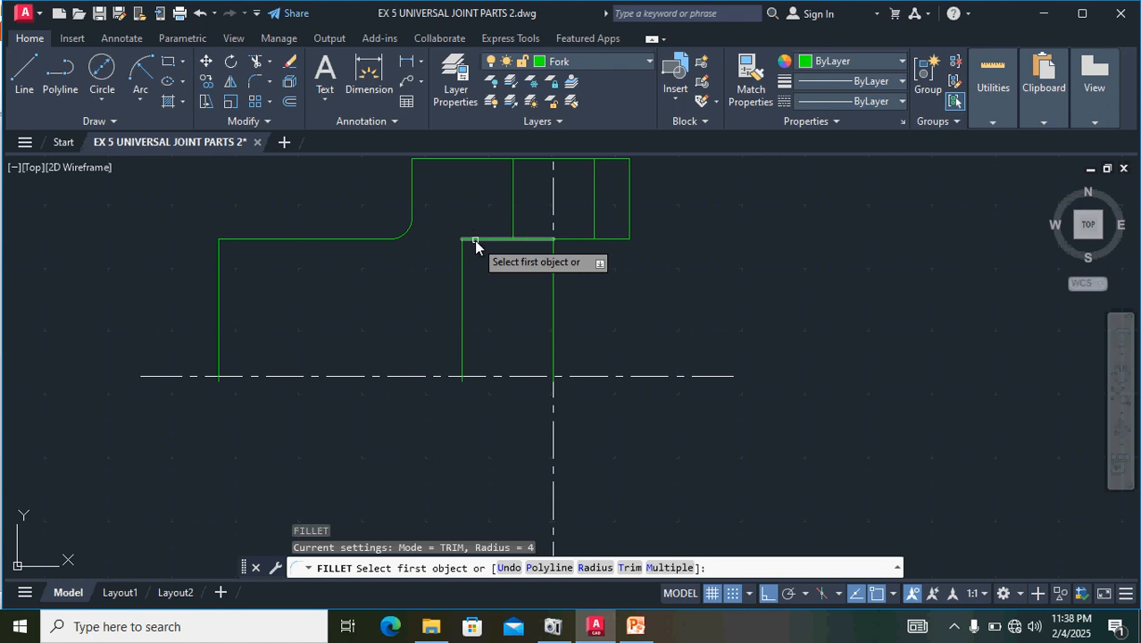
pyautogui.click(474, 240)
pyautogui.click(460, 258)
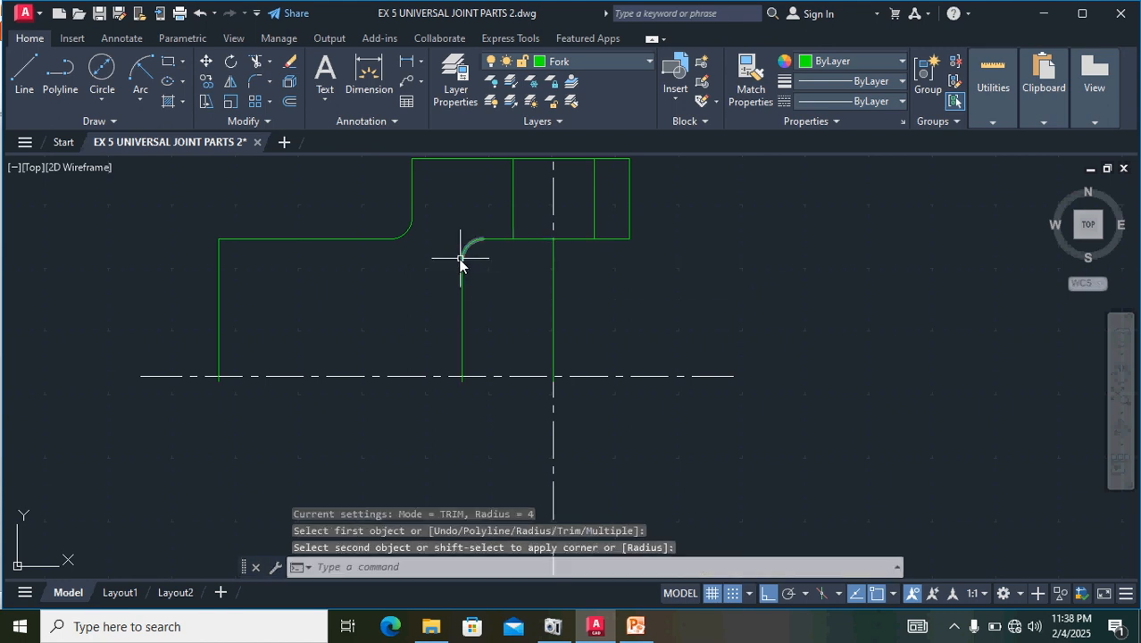
# - Compare the fork outline with the reference and examine where the vertical lines' lower ends meet the horizontal centreline
pyautogui.scroll(-2, 709, 328)
pyautogui.moveTo(811, 400)
pyautogui.mouseDown(button='middle')
pyautogui.moveTo(618, 376)
pyautogui.moveTo(493, 381)
pyautogui.mouseUp(button='middle')
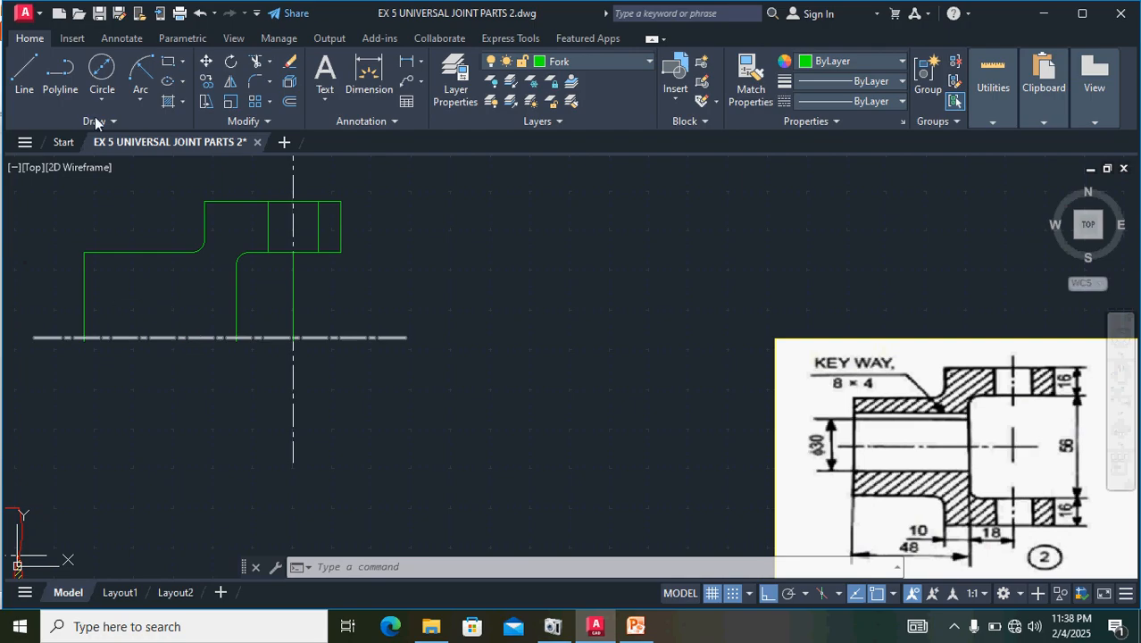
pyautogui.scroll(2, 86, 337)
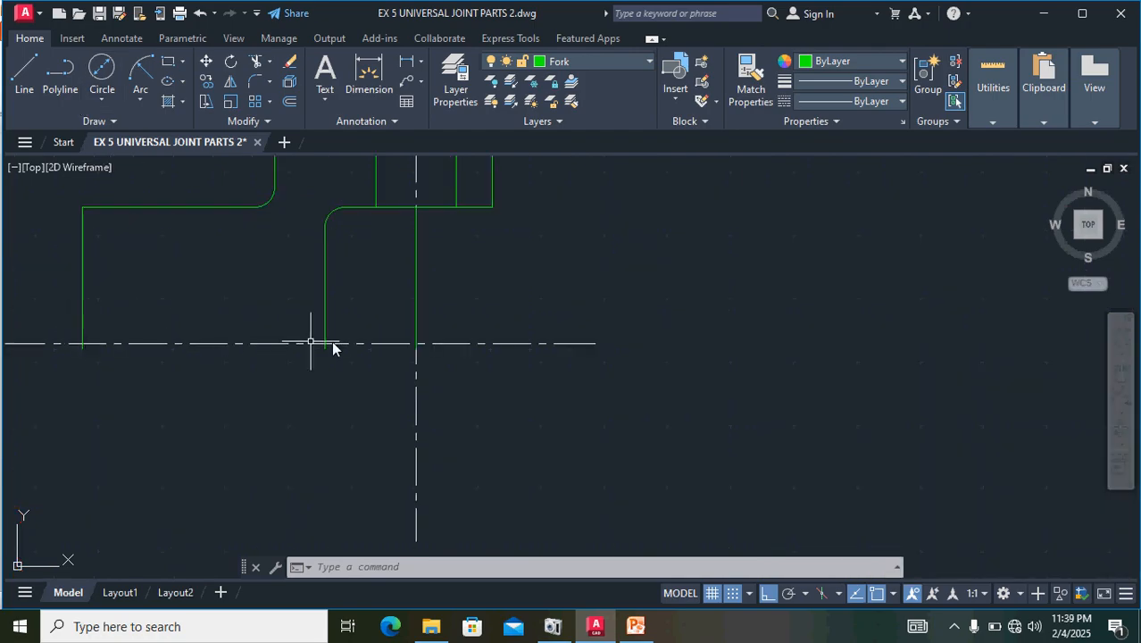
pyautogui.scroll(2, 368, 335)
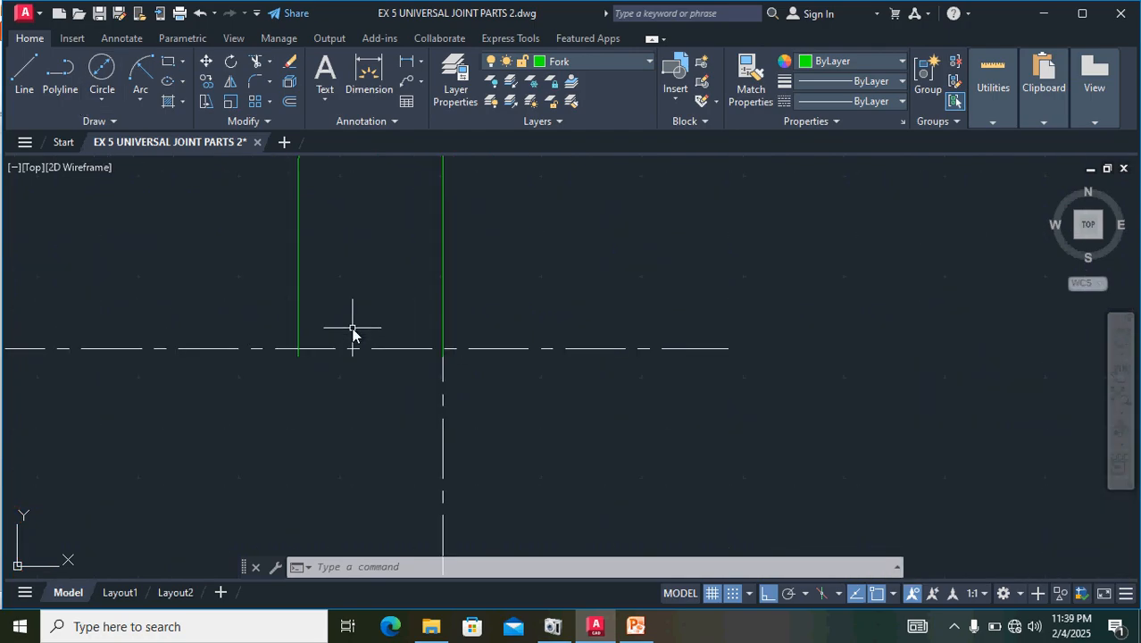
pyautogui.scroll(2, 421, 337)
pyautogui.scroll(-2, 443, 323)
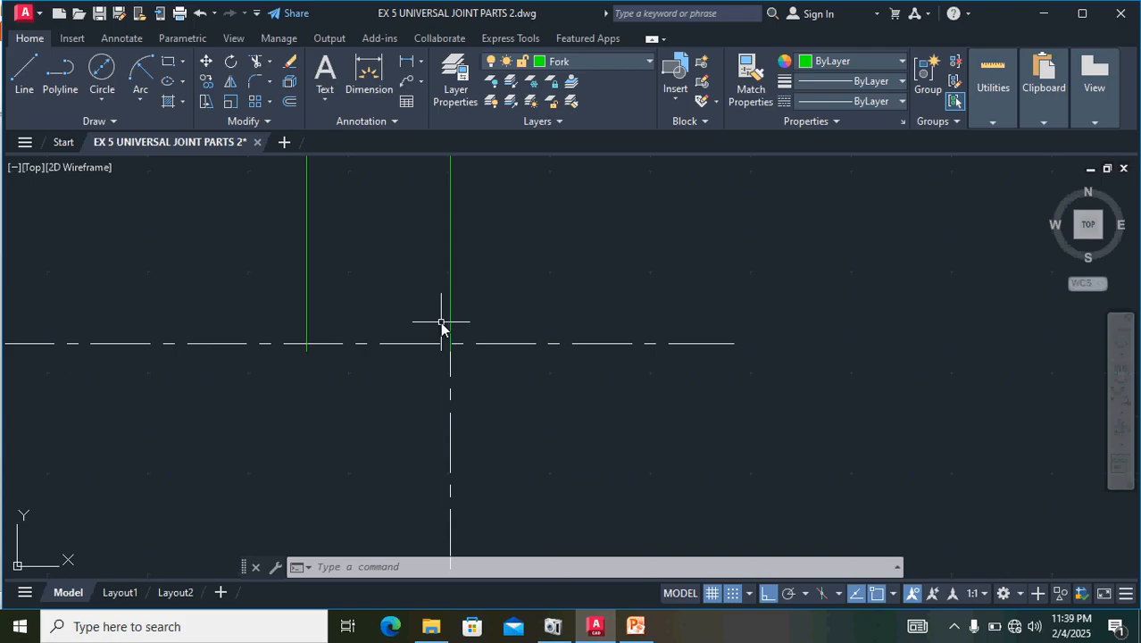
pyautogui.scroll(-2, 391, 288)
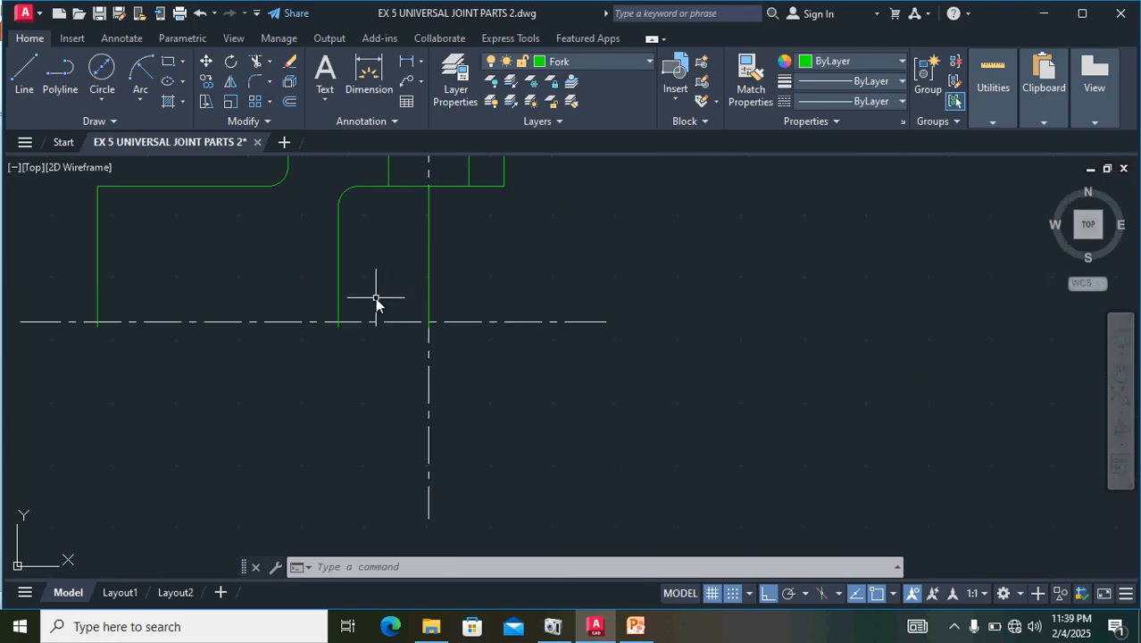
pyautogui.scroll(-2, 507, 275)
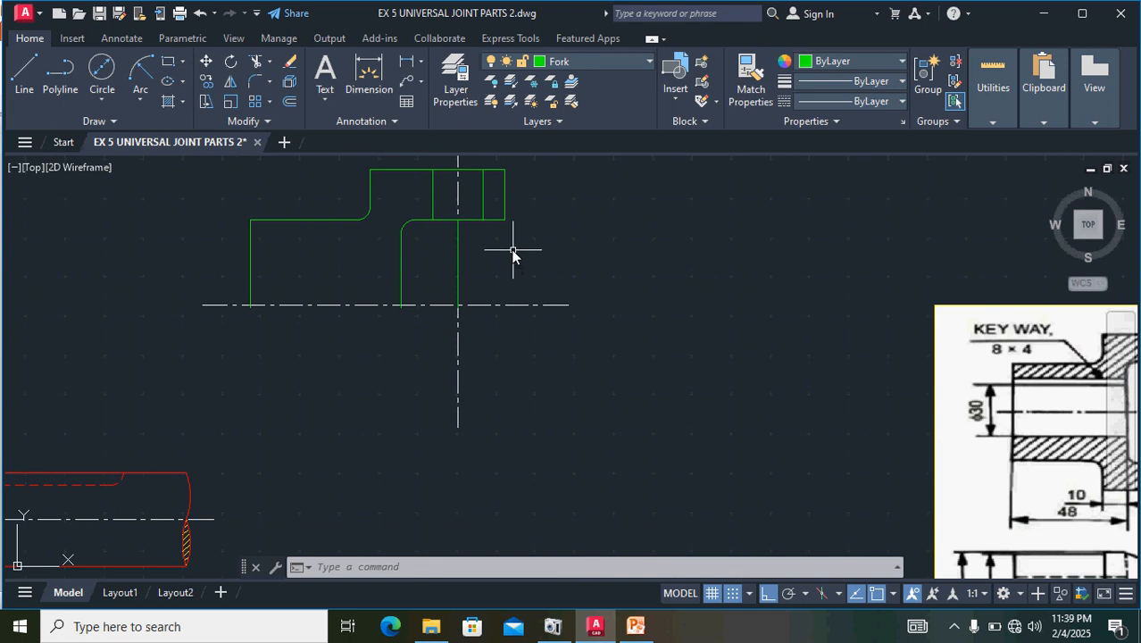
# - Move the fork outline and vertical centreline straight up so the inner vertical line's lower end sits on the horizontal centreline
pyautogui.press('Escape')
pyautogui.moveTo(511, 253)
pyautogui.mouseDown()
pyautogui.moveTo(331, 178)
pyautogui.moveTo(216, 225)
pyautogui.mouseUp()
pyautogui.moveTo(561, 214)
pyautogui.mouseDown()
pyautogui.moveTo(383, 168)
pyautogui.moveTo(357, 173)
pyautogui.moveTo(483, 242)
pyautogui.mouseUp()
pyautogui.scroll(5, 498, 237)
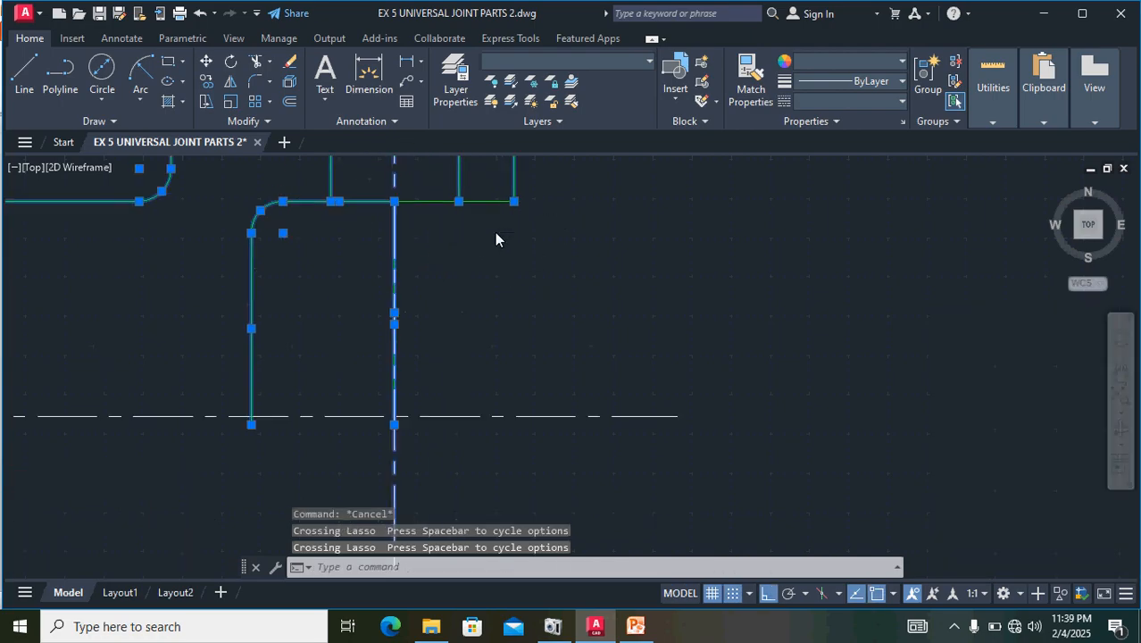
pyautogui.moveTo(580, 250); pyautogui.dragTo(303, 163)
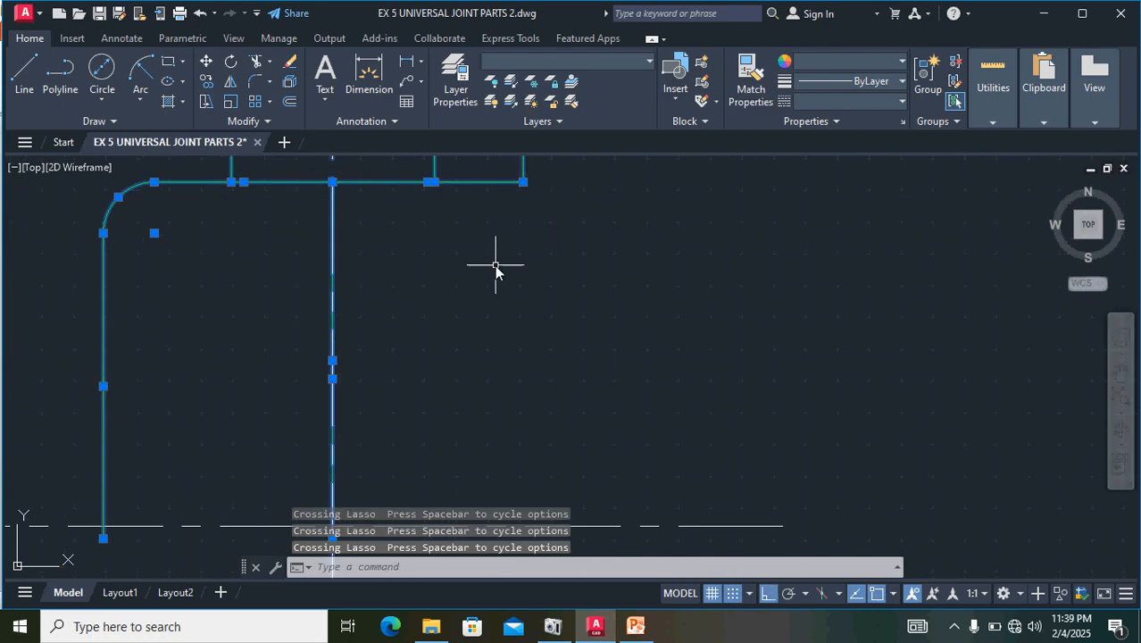
pyautogui.scroll(-4, 492, 273)
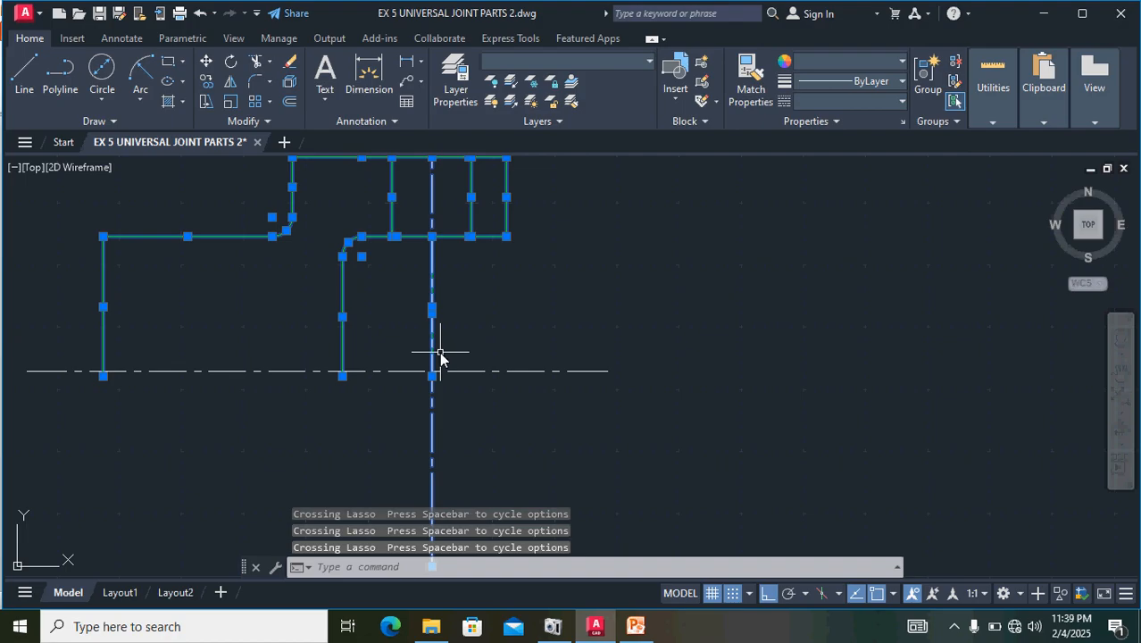
pyautogui.write('m')
pyautogui.press('Return')
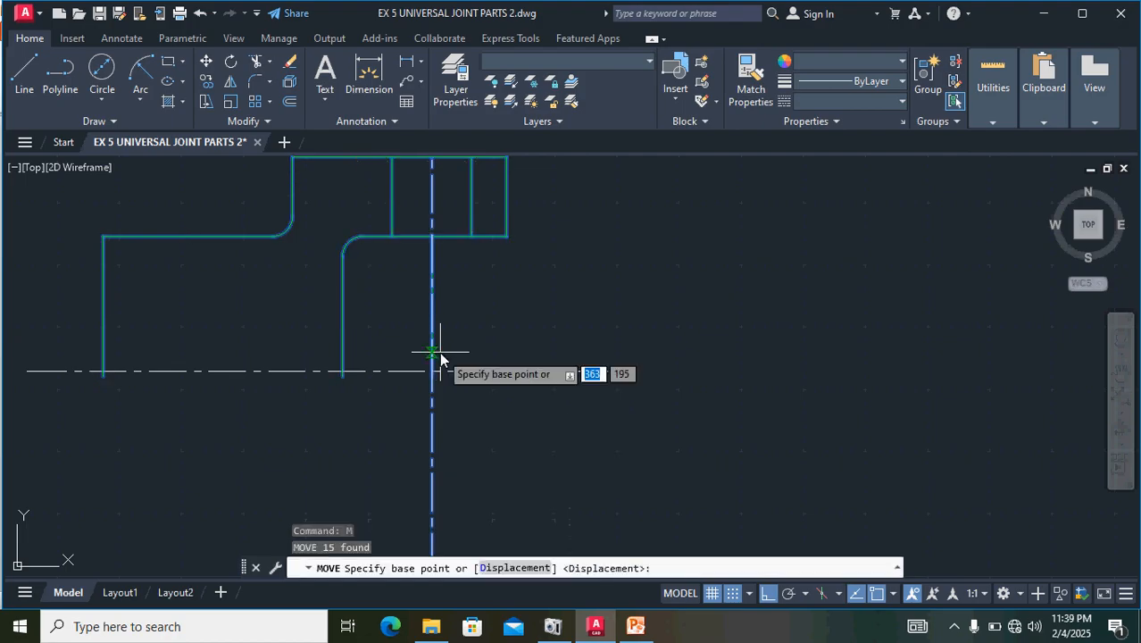
pyautogui.scroll(4, 390, 346)
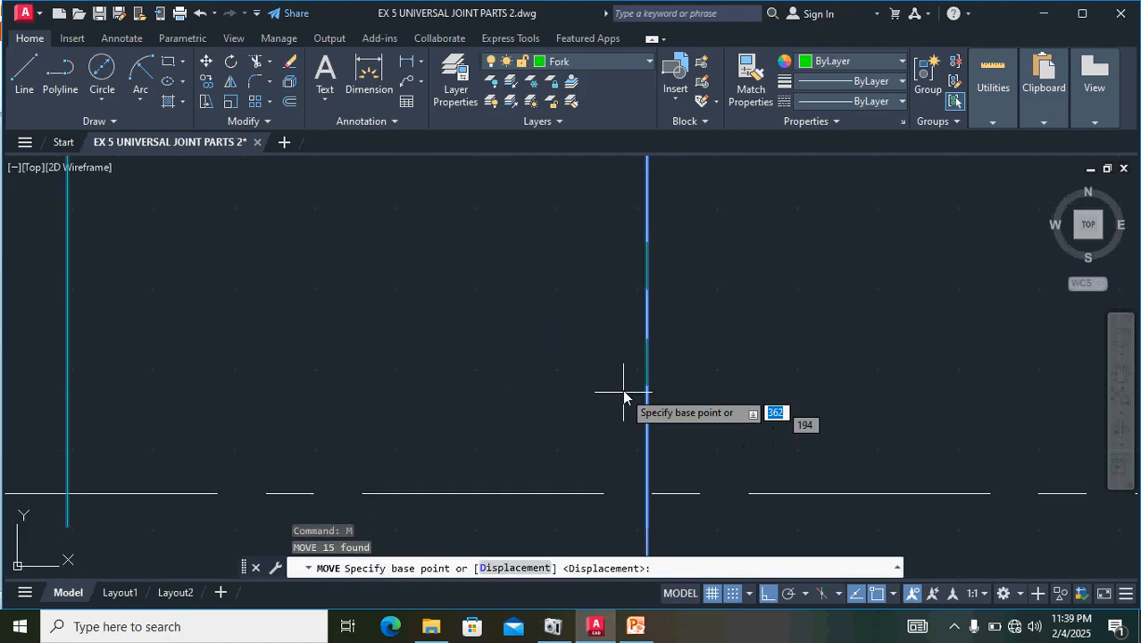
pyautogui.scroll(-3, 623, 390)
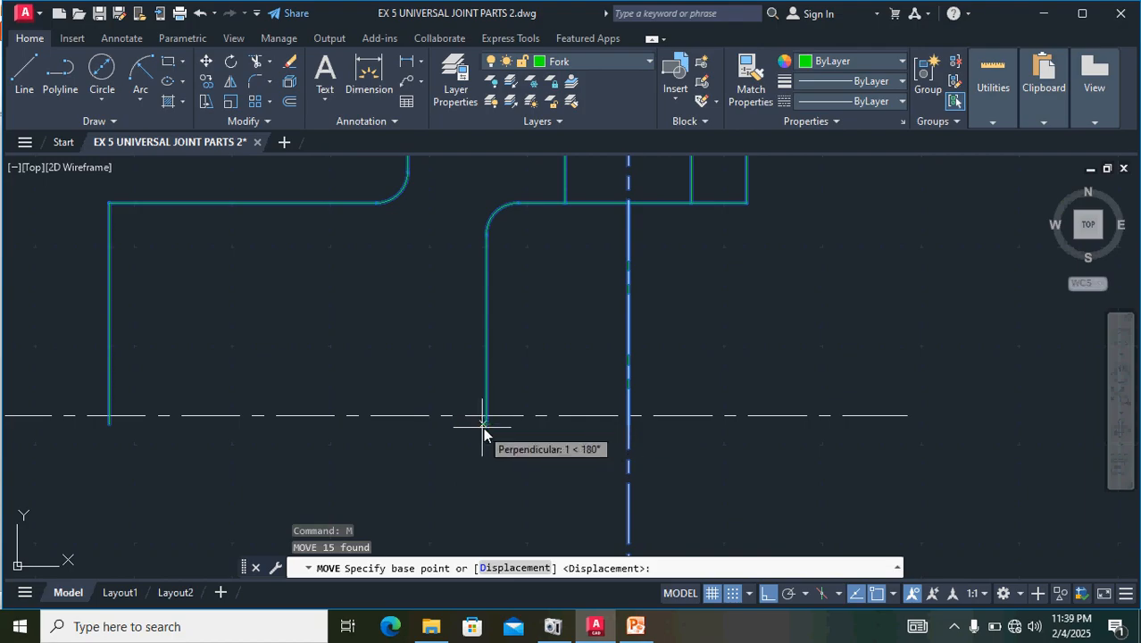
pyautogui.scroll(3, 488, 427)
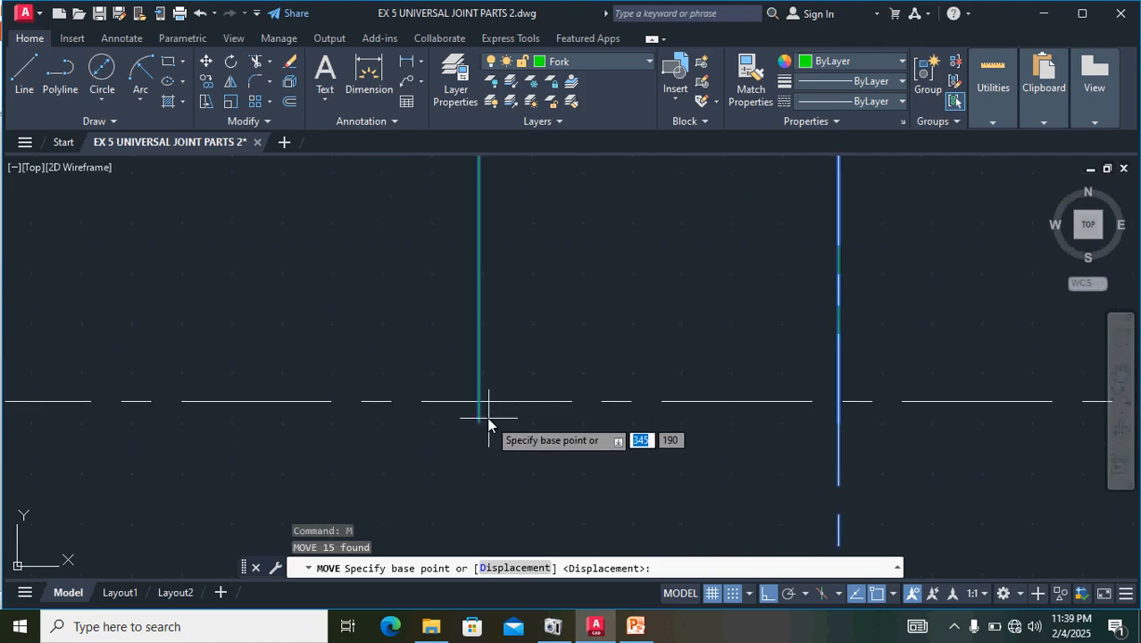
pyautogui.click(479, 420)
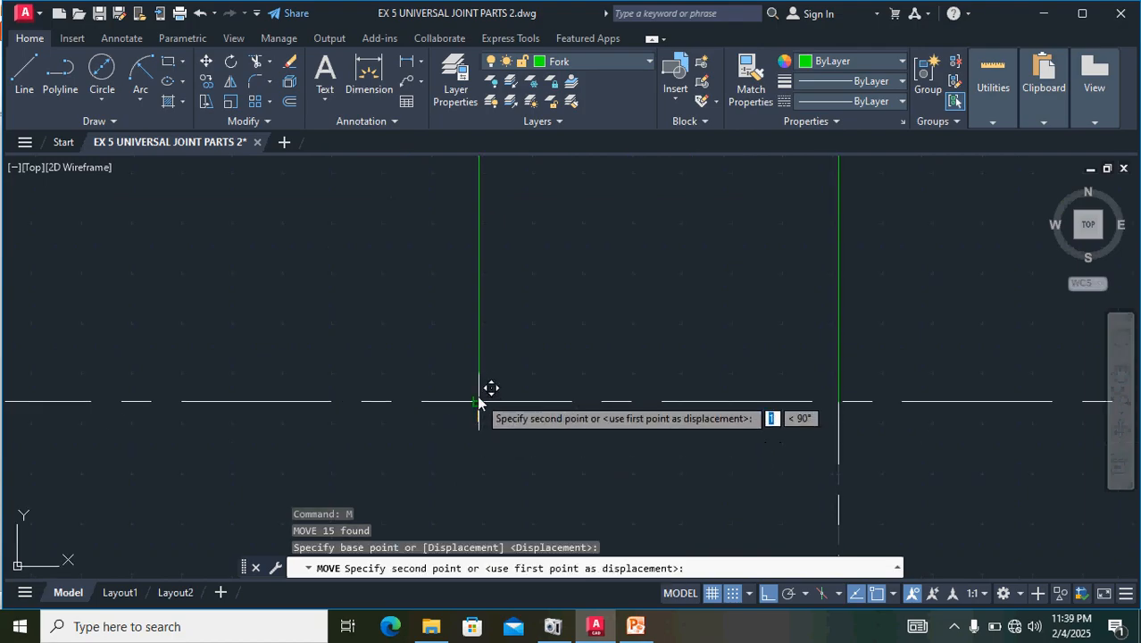
pyautogui.click(478, 395)
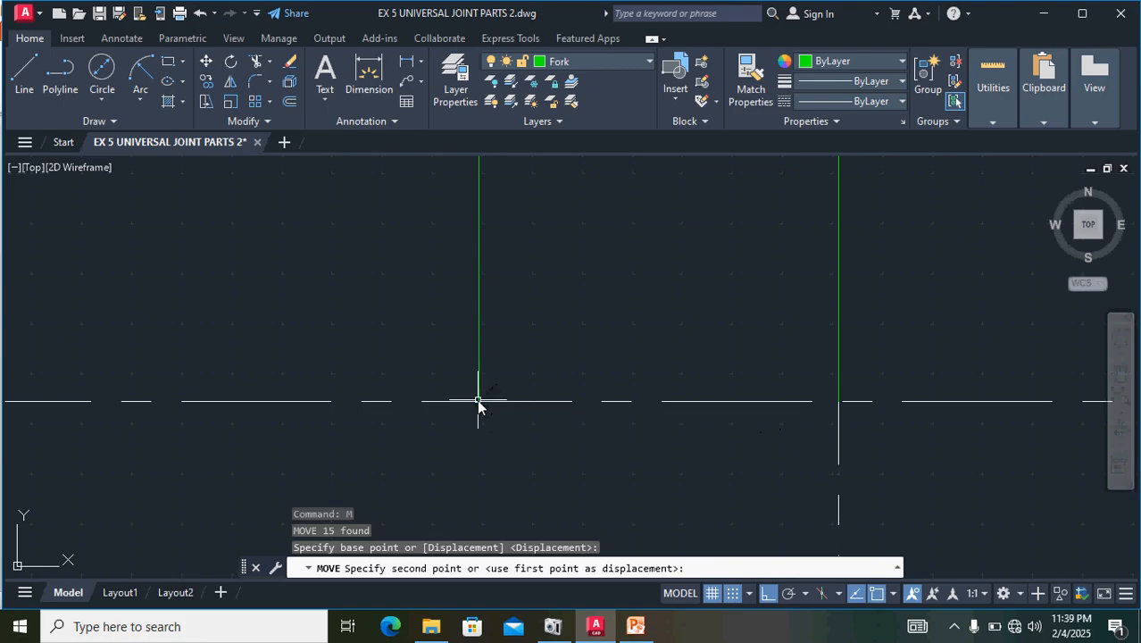
# - Draw a line along the horizontal centreline from the hub's outer vertical edge to the inner vertical line's lower end
pyautogui.scroll(-4, 606, 389)
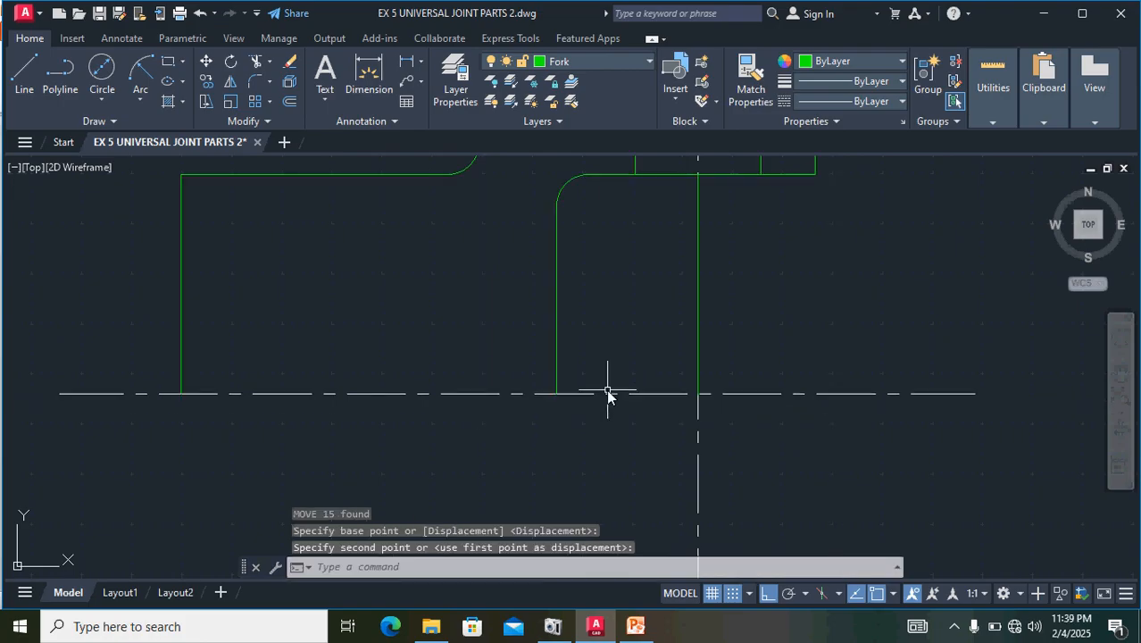
pyautogui.moveTo(776, 290); pyautogui.dragTo(771, 437, button='middle')
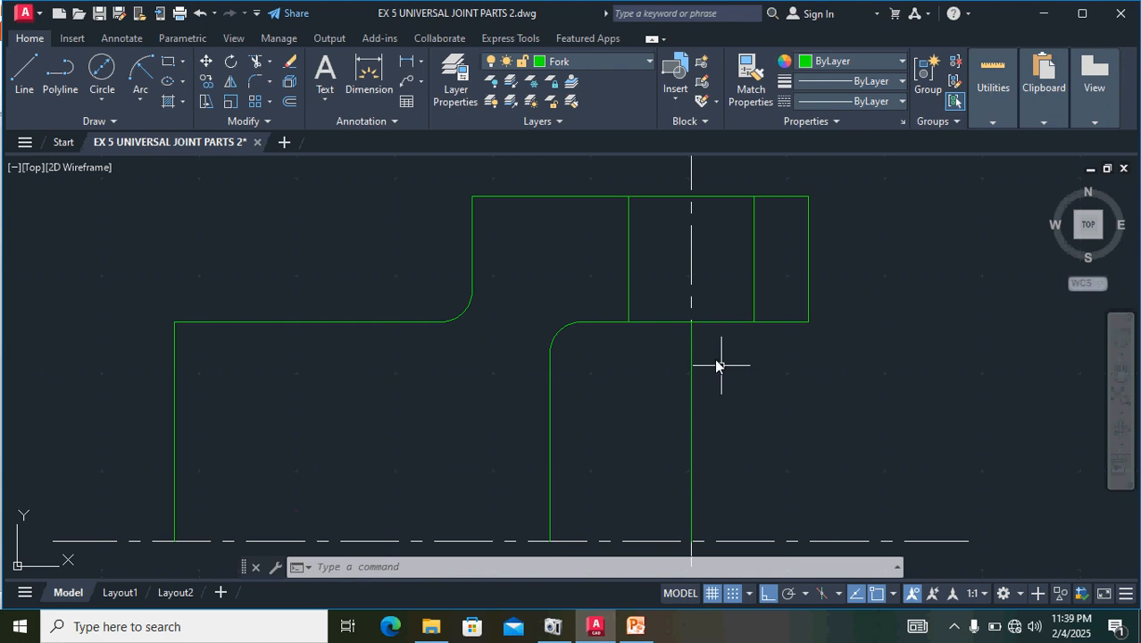
pyautogui.scroll(-4, 711, 359)
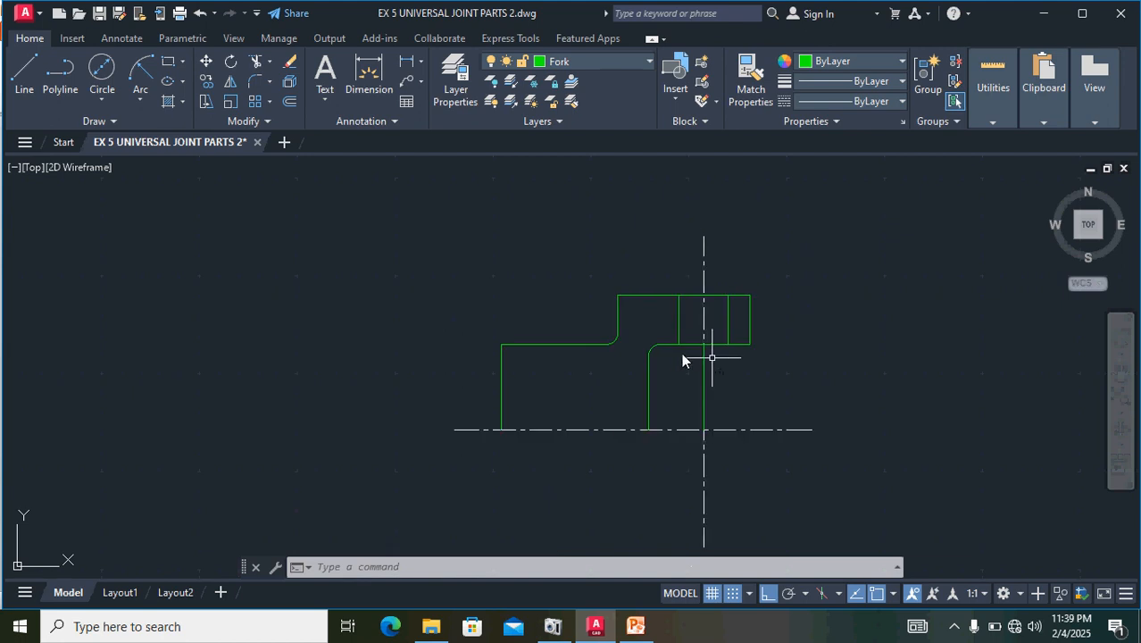
pyautogui.click(24, 71)
pyautogui.scroll(5, 514, 444)
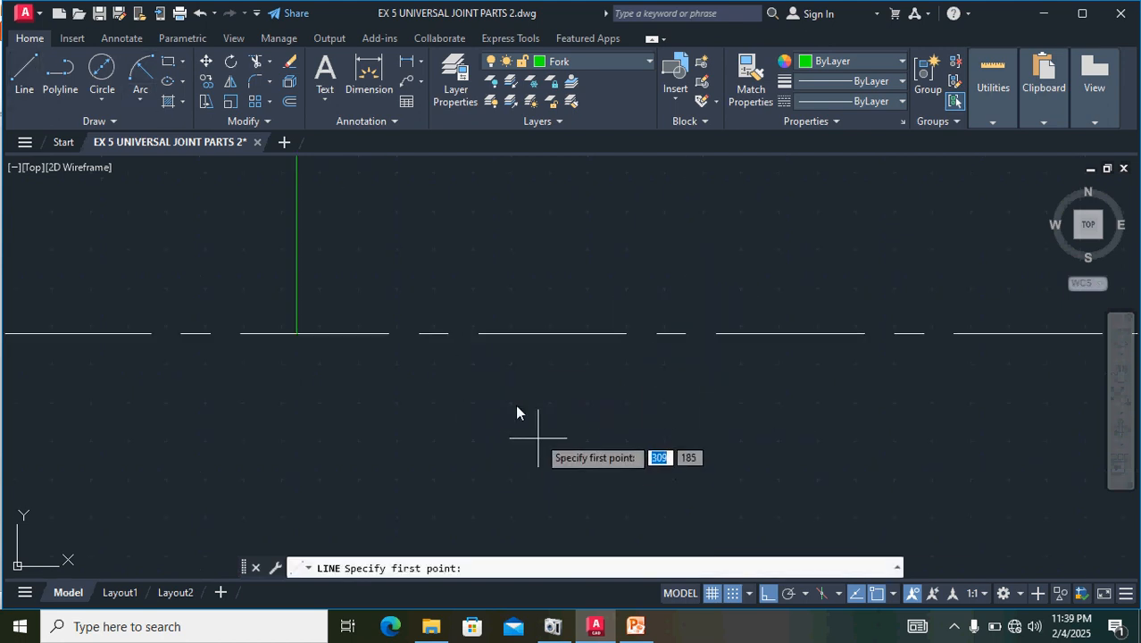
pyautogui.click(297, 334)
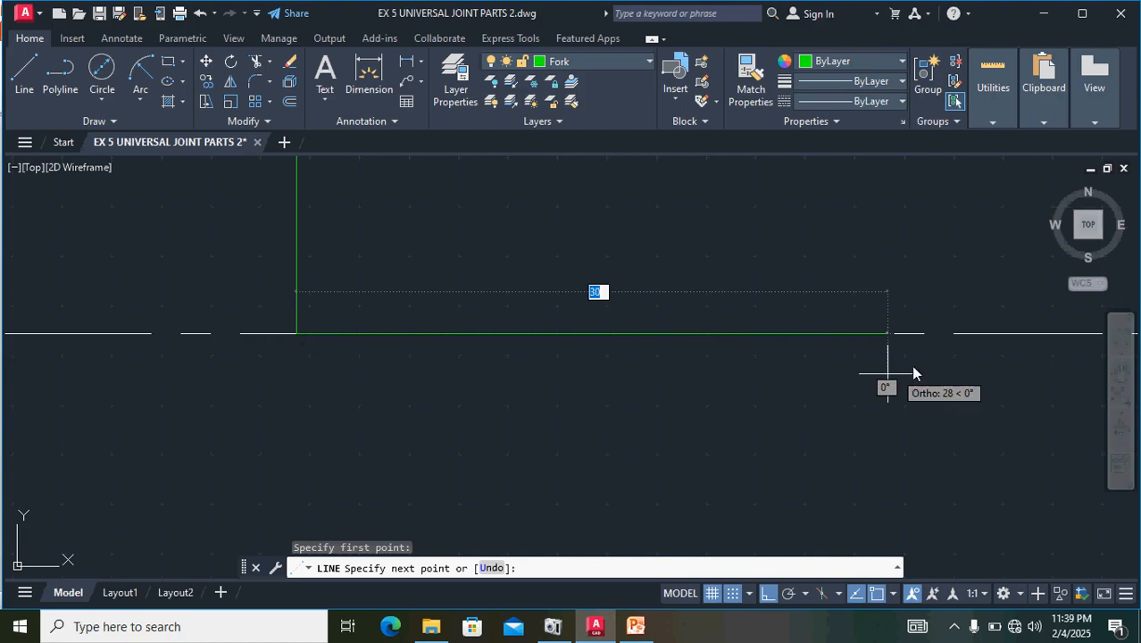
pyautogui.moveTo(913, 365); pyautogui.dragTo(518, 428, button='middle')
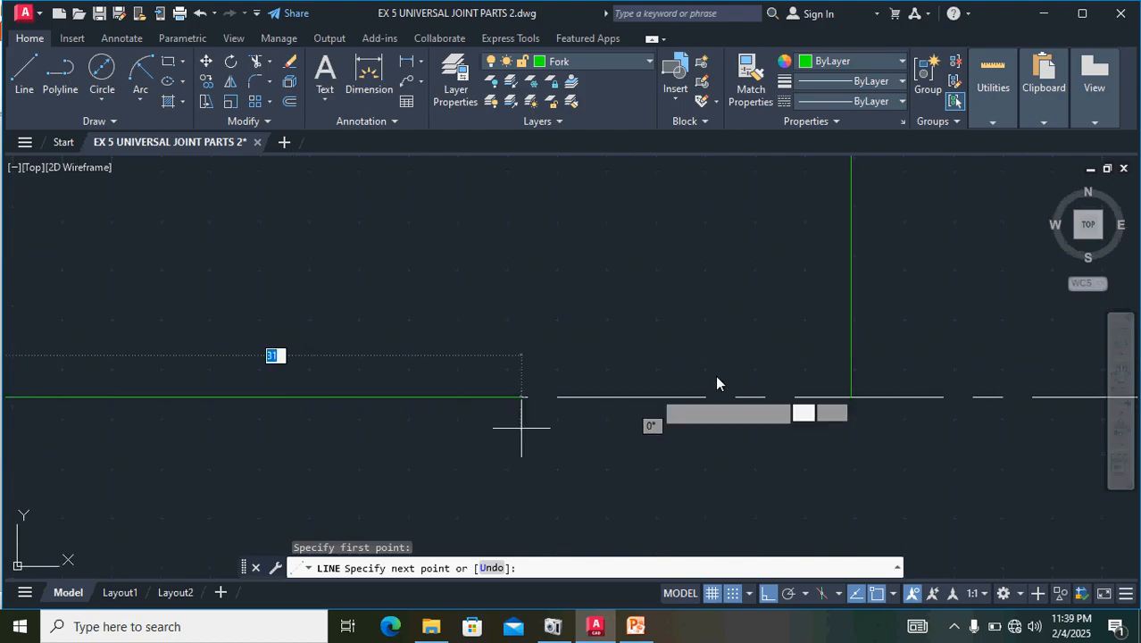
pyautogui.click(850, 399)
pyautogui.press('Return')
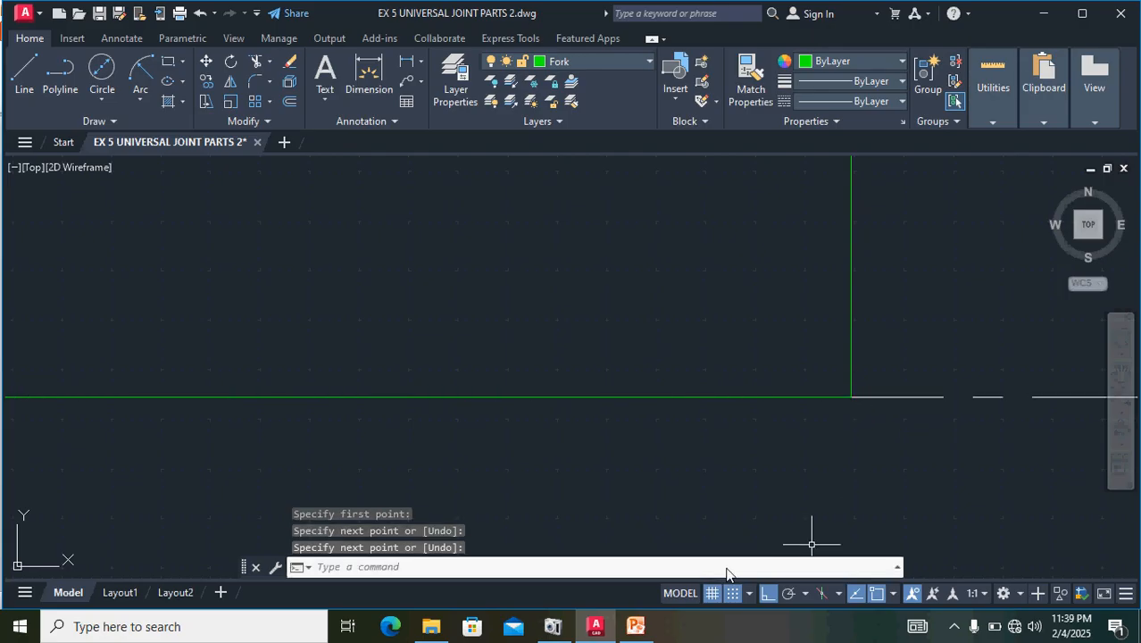
# - Offset the hub's line on the centreline upward by 15 to form the bore's upper edge
pyautogui.scroll(-3, 783, 446)
pyautogui.scroll(-3, 783, 446)
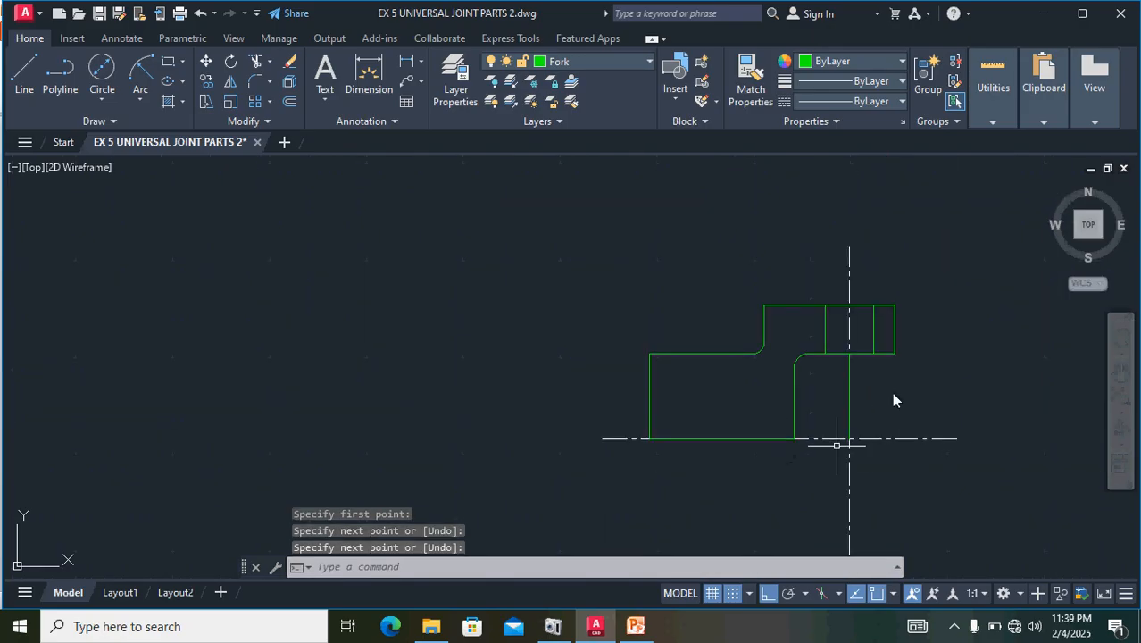
pyautogui.moveTo(932, 372); pyautogui.dragTo(607, 415, button='middle')
pyautogui.moveTo(805, 460); pyautogui.dragTo(573, 322, button='middle')
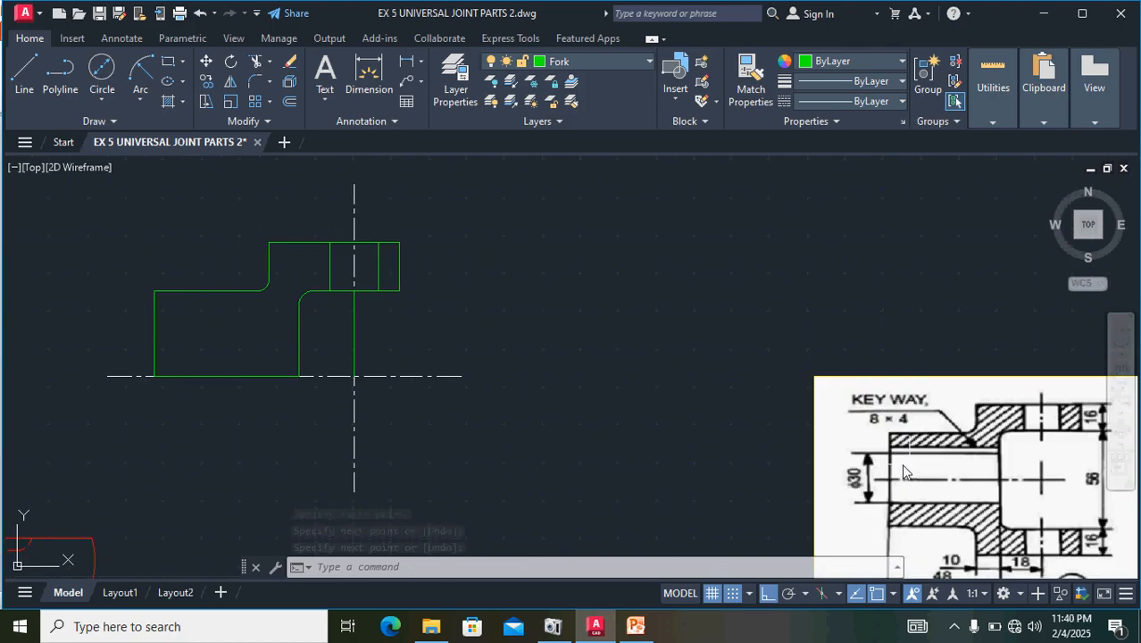
pyautogui.click(193, 375)
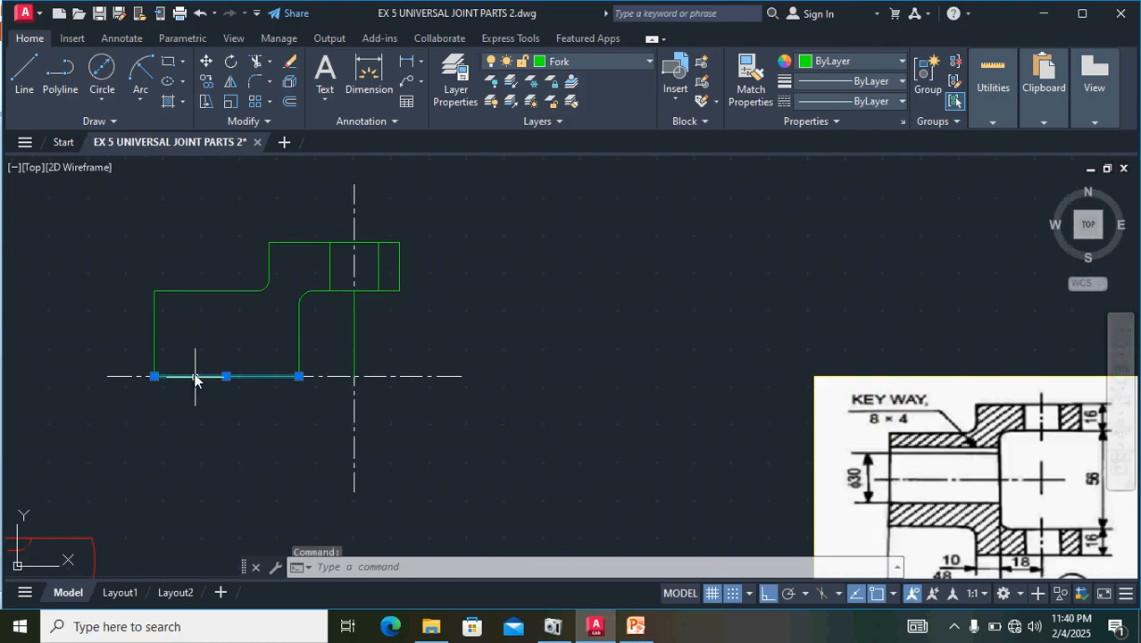
pyautogui.click(291, 102)
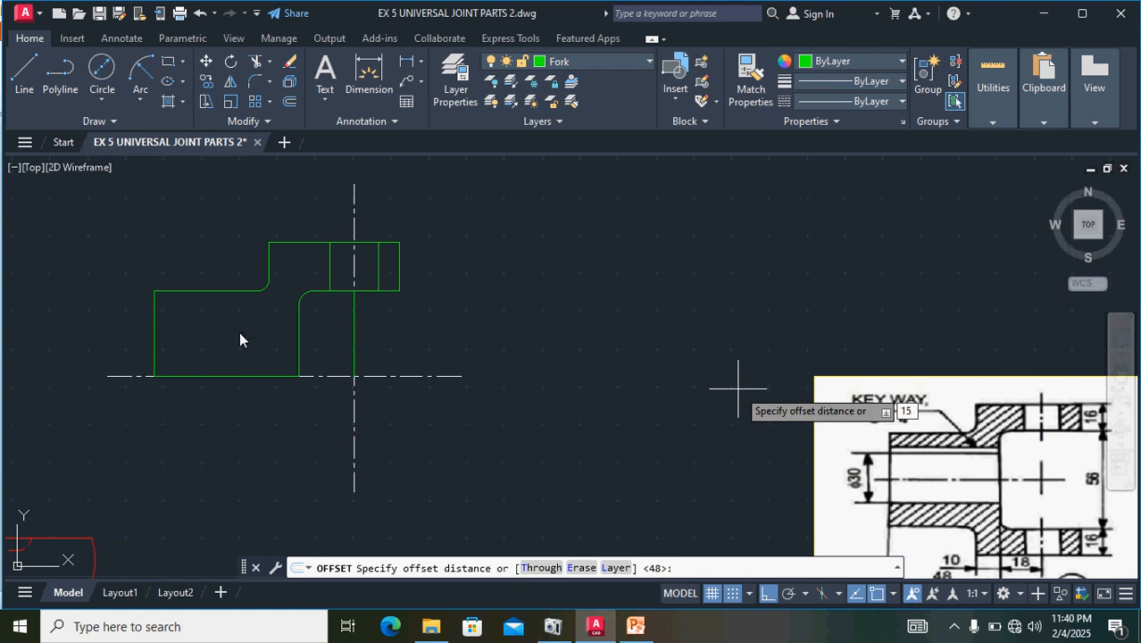
pyautogui.press('Return')
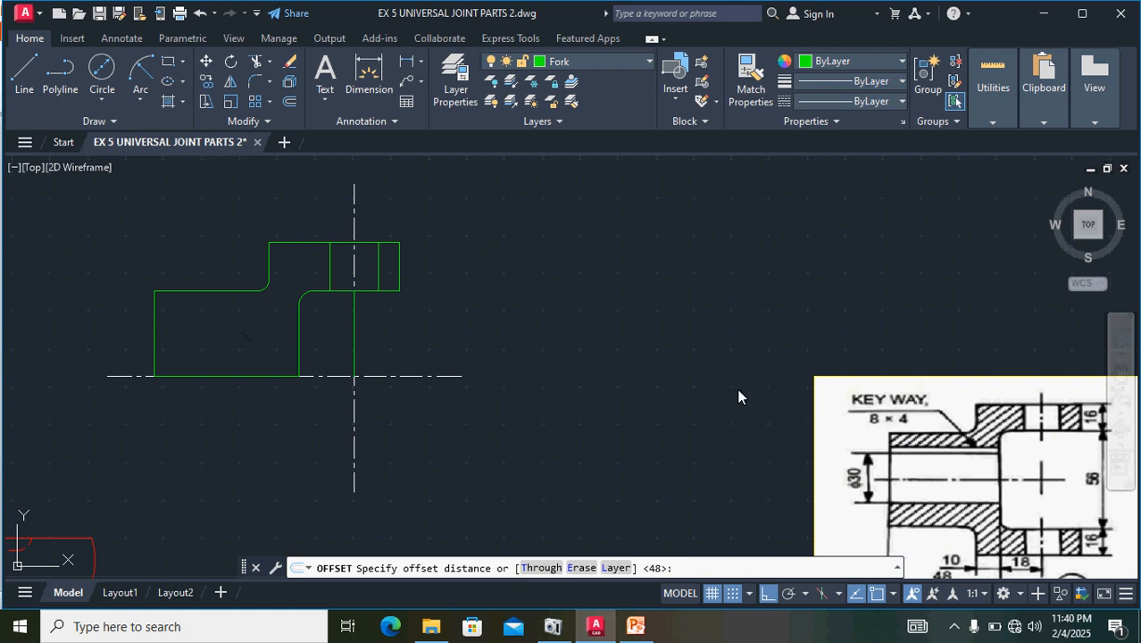
pyautogui.click(209, 302)
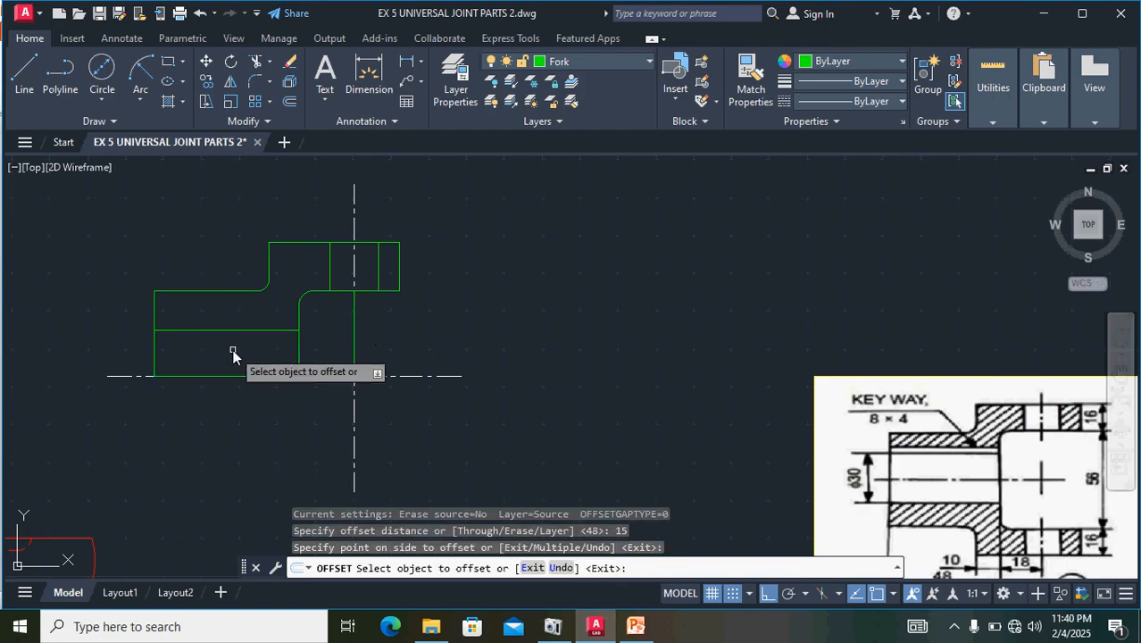
# - Offset the bore's upper edge upward by 4 to form the keyway line
pyautogui.scroll(2, 915, 437)
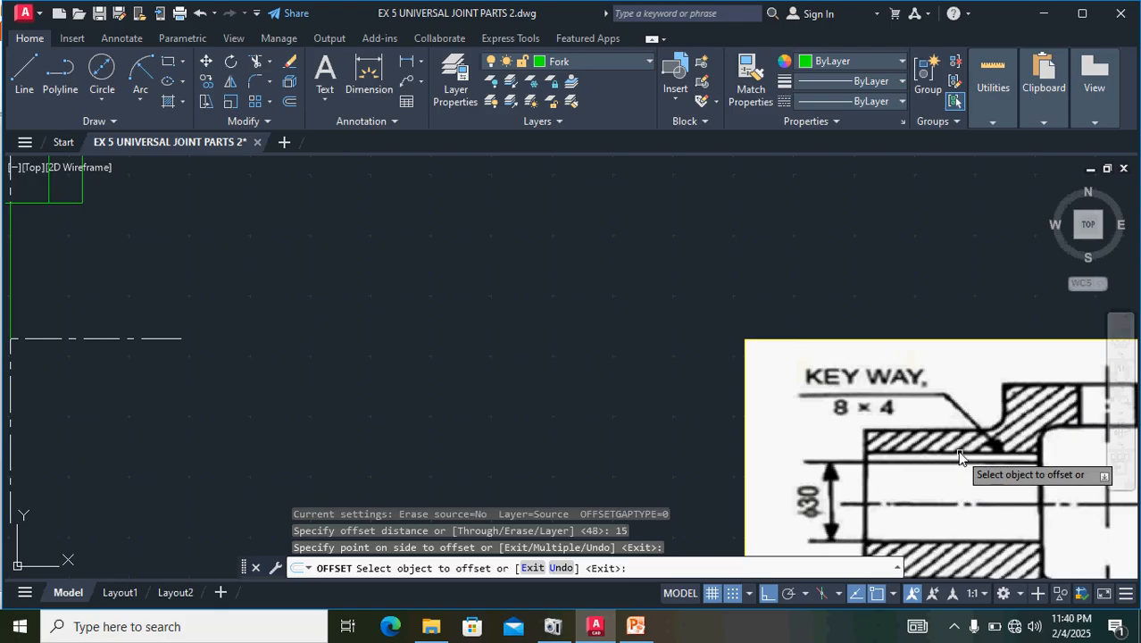
pyautogui.scroll(-4, 432, 342)
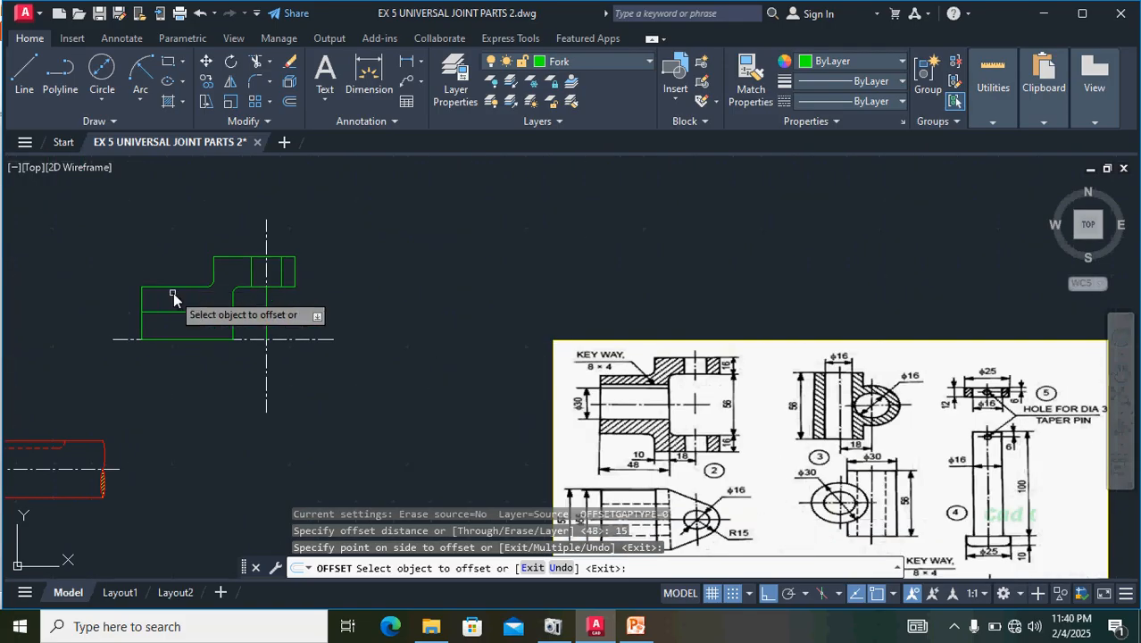
pyautogui.scroll(3, 179, 301)
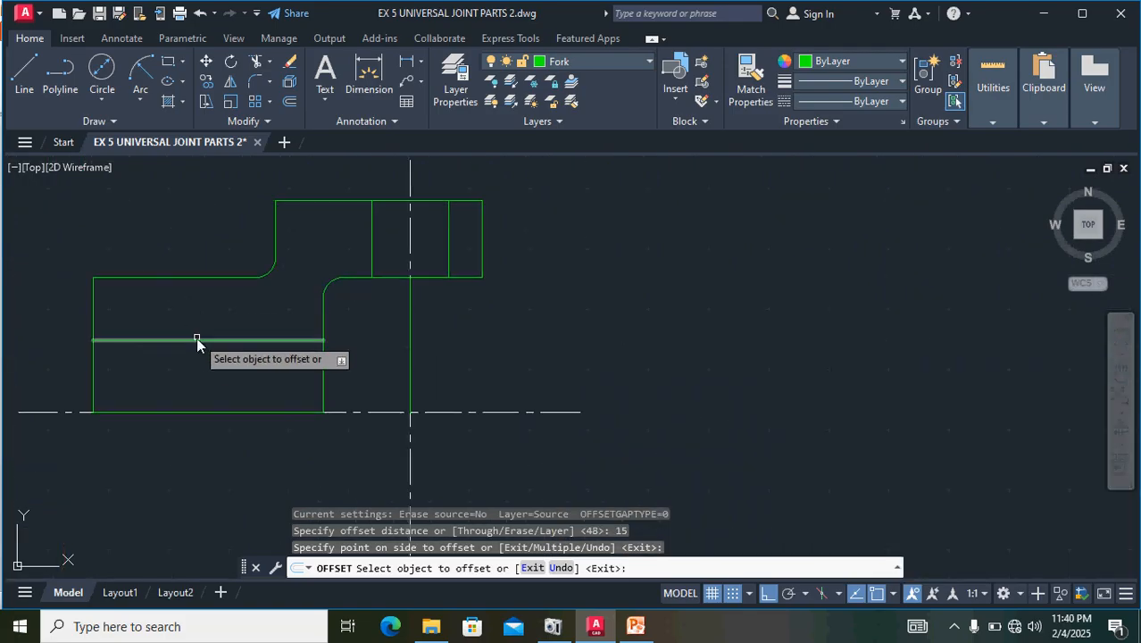
pyautogui.click(196, 340)
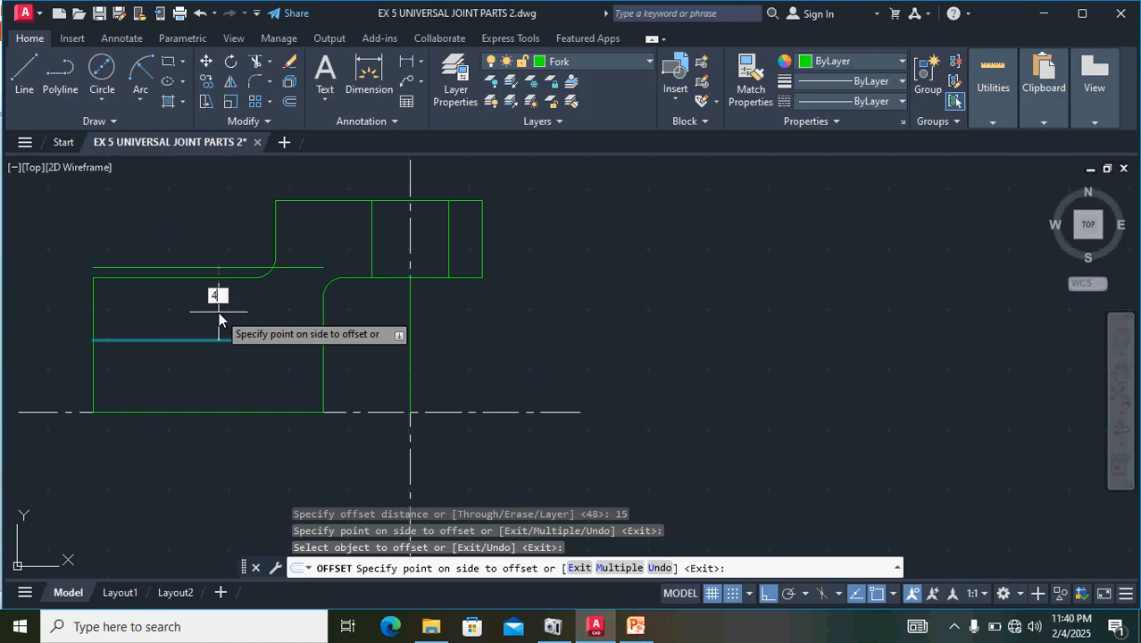
pyautogui.write('4')
pyautogui.press('Return')
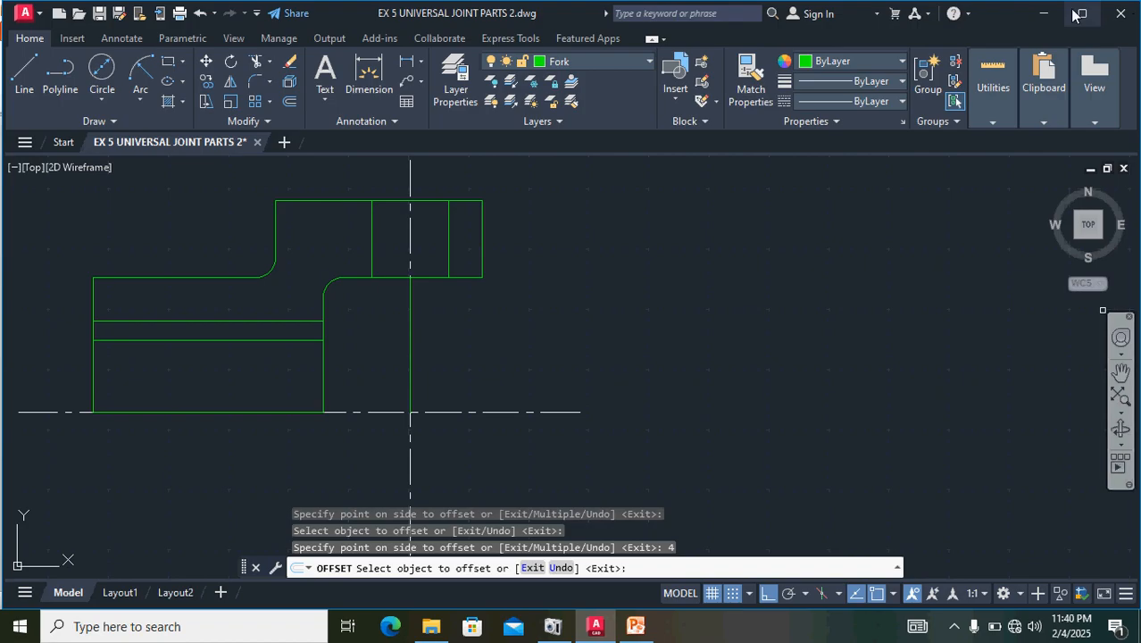
# - Hatch the solid hub-and-arm region above the keyway line and the narrow solid strip on the far side of the arm's hole
pyautogui.moveTo(1025, 55)
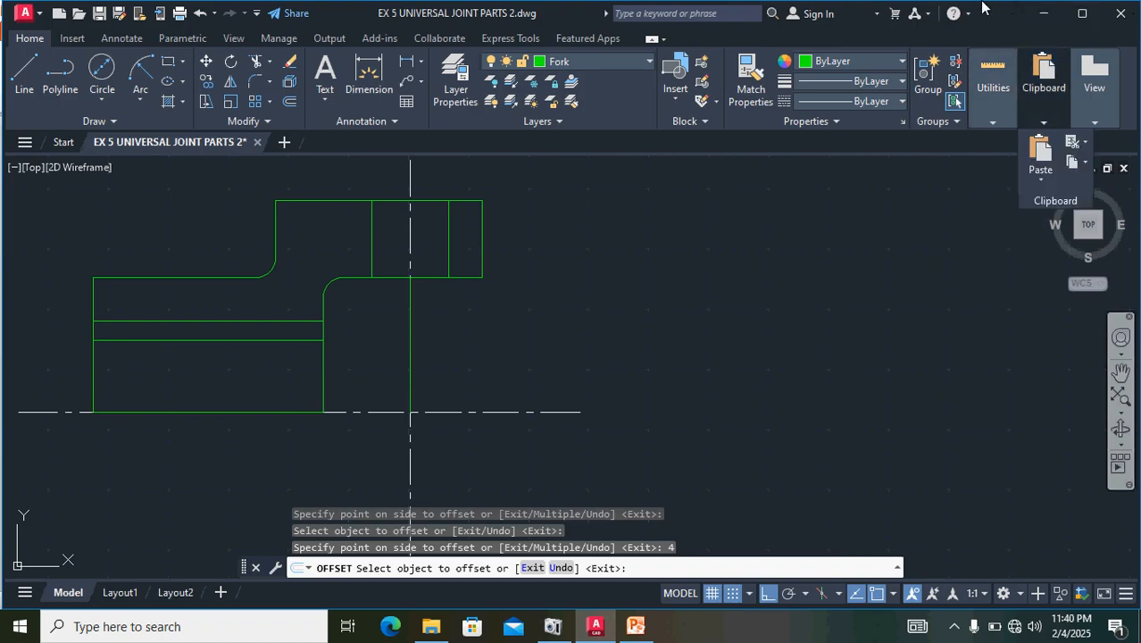
pyautogui.click(166, 102)
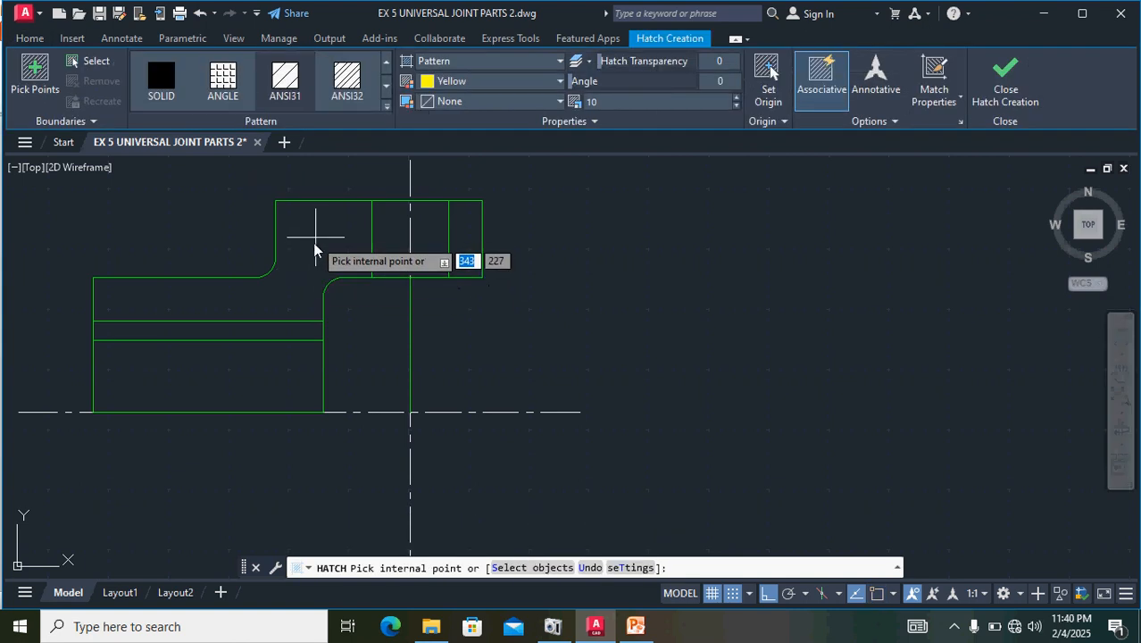
pyautogui.click(314, 250)
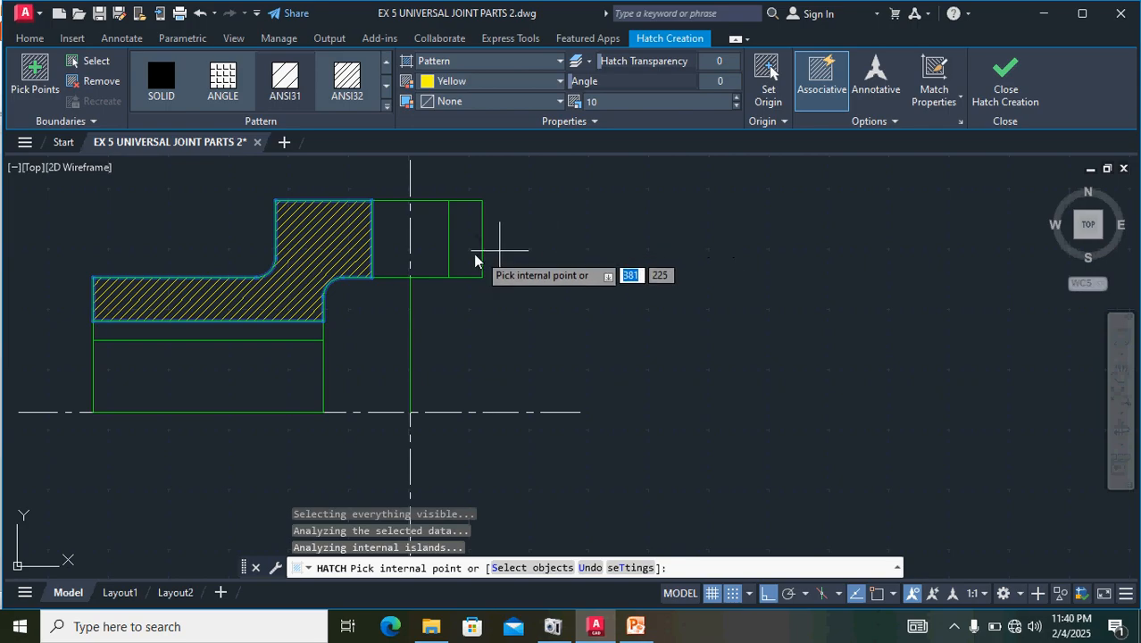
pyautogui.click(463, 258)
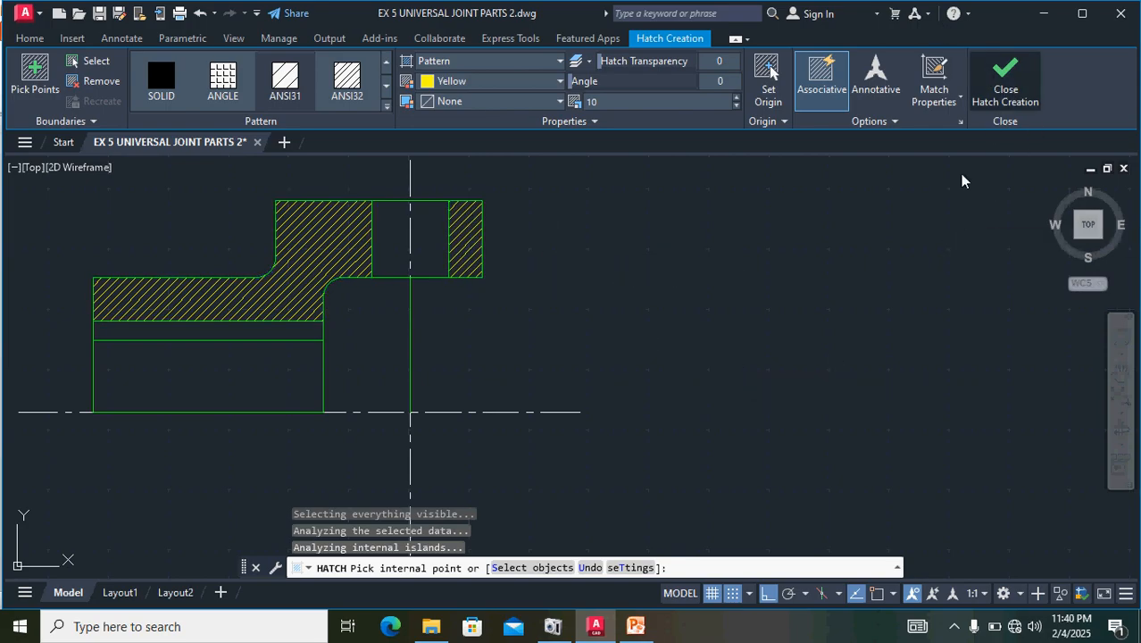
pyautogui.press('Return')
# - Mirror the fork's upper half, including its hatching and hole centreline, about the horizontal centreline, keeping the source objects
pyautogui.scroll(-2, 887, 297)
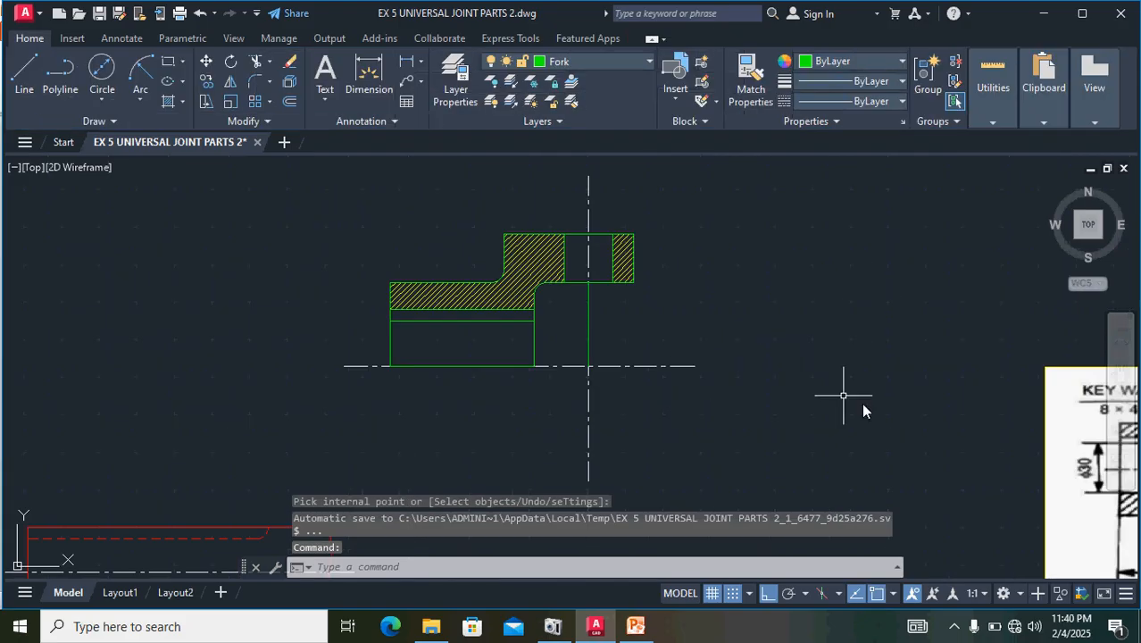
pyautogui.moveTo(933, 410)
pyautogui.mouseDown(button='middle')
pyautogui.moveTo(759, 370)
pyautogui.moveTo(790, 355)
pyautogui.mouseUp(button='middle')
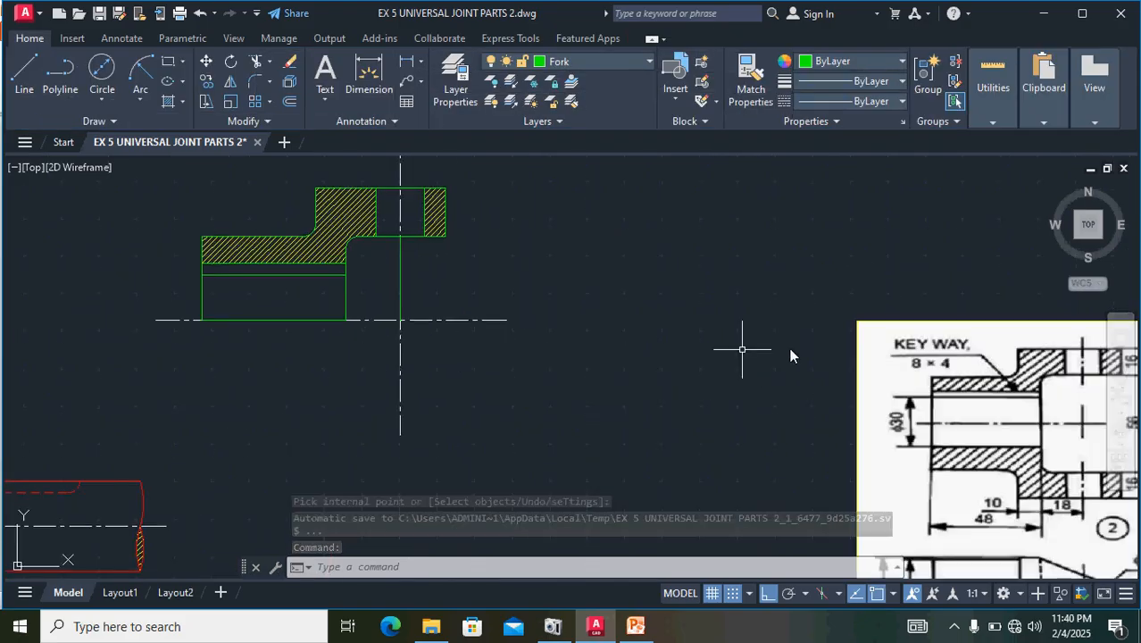
pyautogui.moveTo(933, 415); pyautogui.dragTo(683, 385, button='middle')
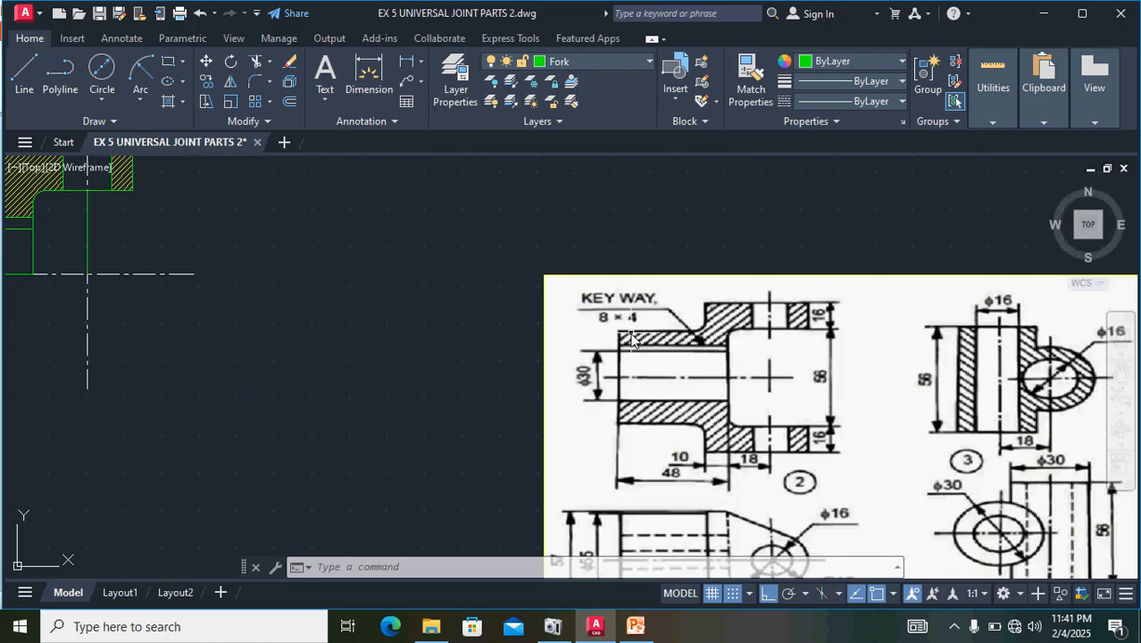
pyautogui.scroll(-2, 321, 407)
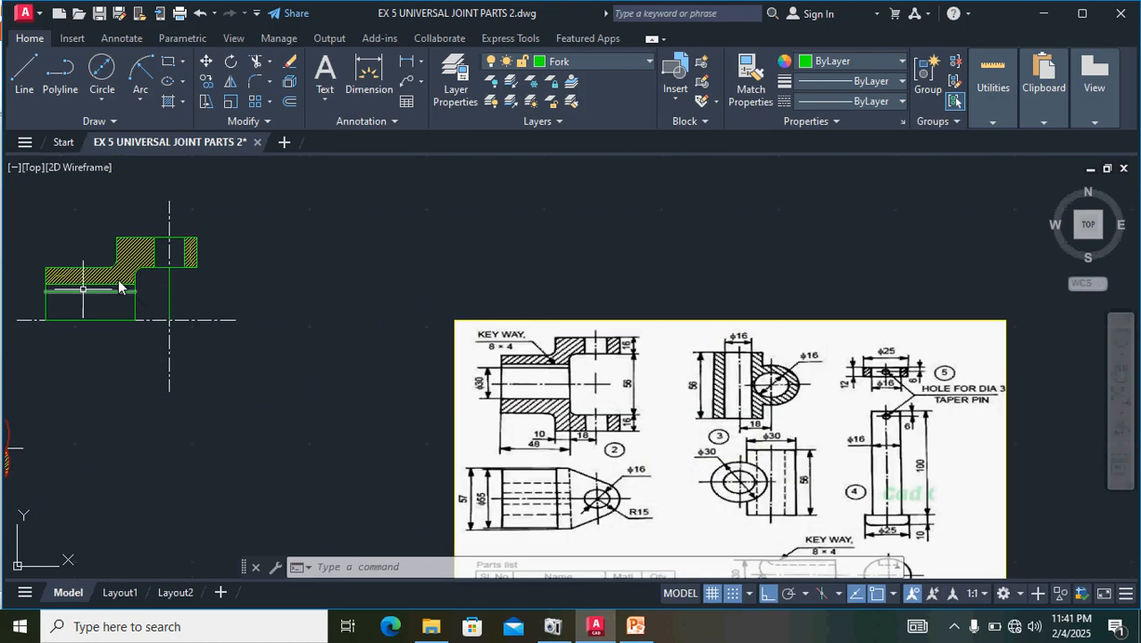
pyautogui.scroll(2, 125, 277)
pyautogui.moveTo(209, 288); pyautogui.dragTo(492, 320, button='middle')
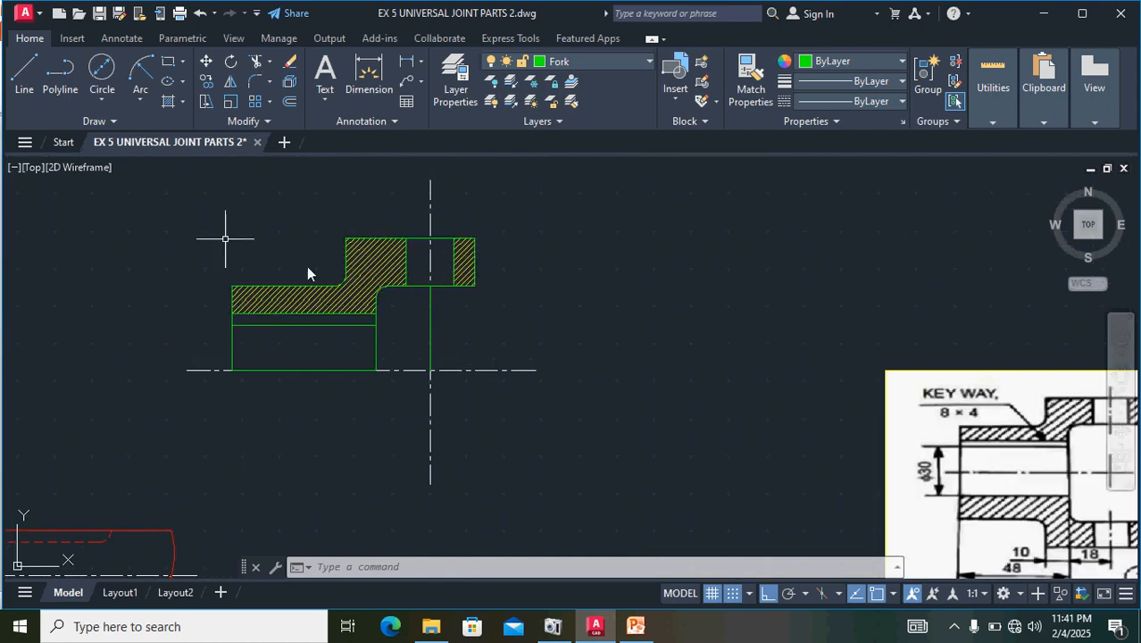
pyautogui.moveTo(538, 335)
pyautogui.mouseDown()
pyautogui.moveTo(335, 270)
pyautogui.moveTo(176, 290)
pyautogui.moveTo(142, 342)
pyautogui.mouseUp()
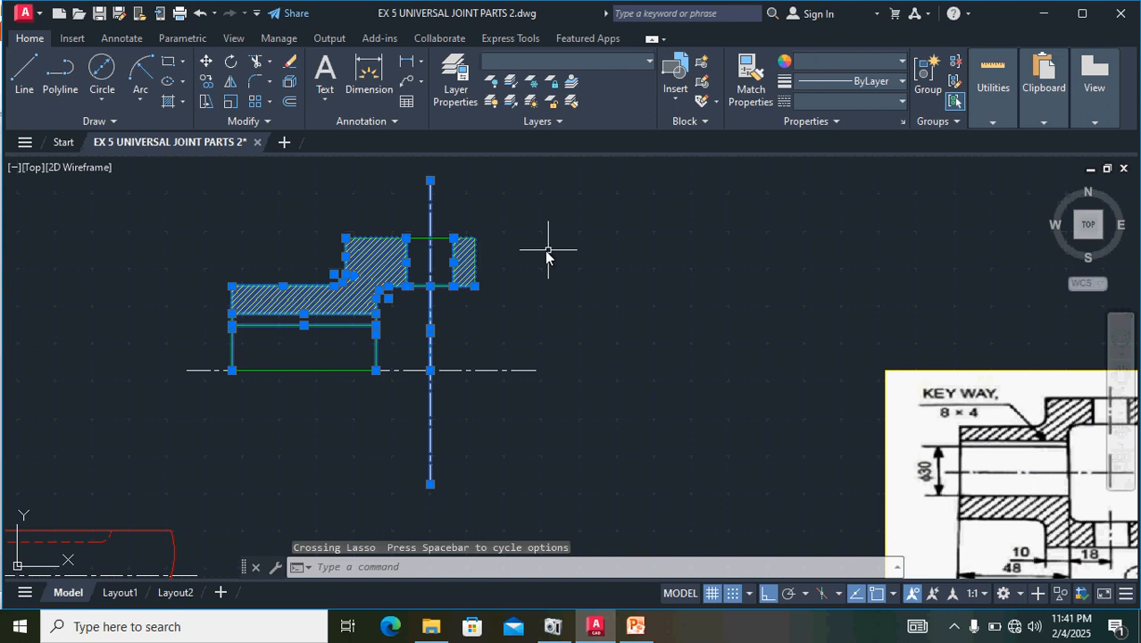
pyautogui.scroll(4, 557, 285)
pyautogui.scroll(-2, 567, 290)
pyautogui.scroll(-2, 571, 294)
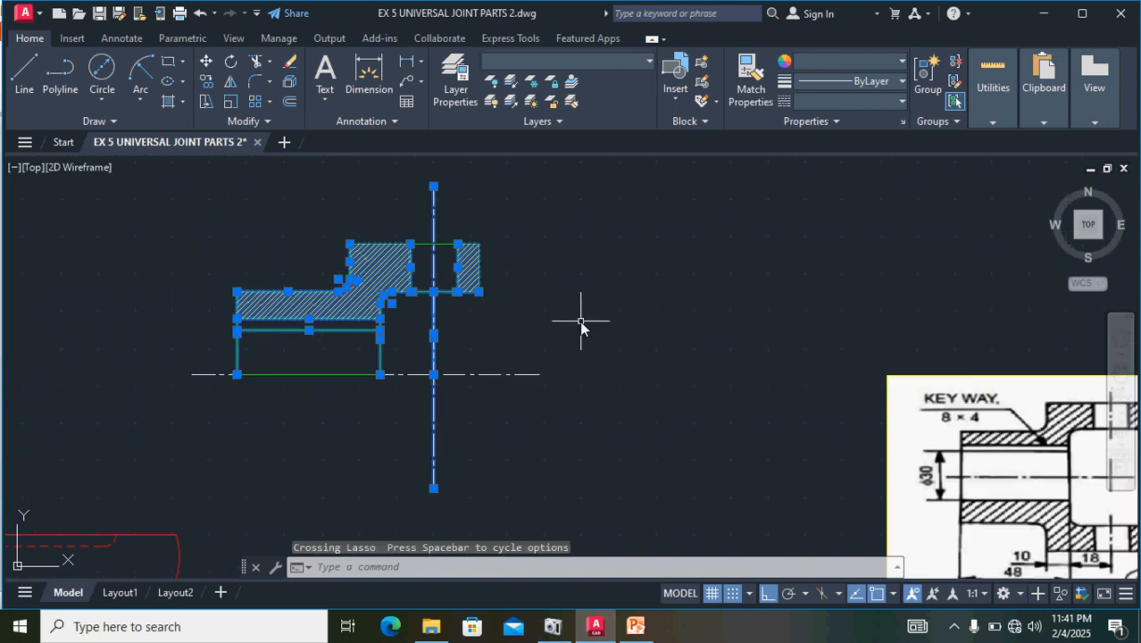
pyautogui.moveTo(580, 320)
pyautogui.mouseDown()
pyautogui.moveTo(445, 287)
pyautogui.moveTo(357, 131)
pyautogui.moveTo(399, 126)
pyautogui.moveTo(375, 178)
pyautogui.mouseUp()
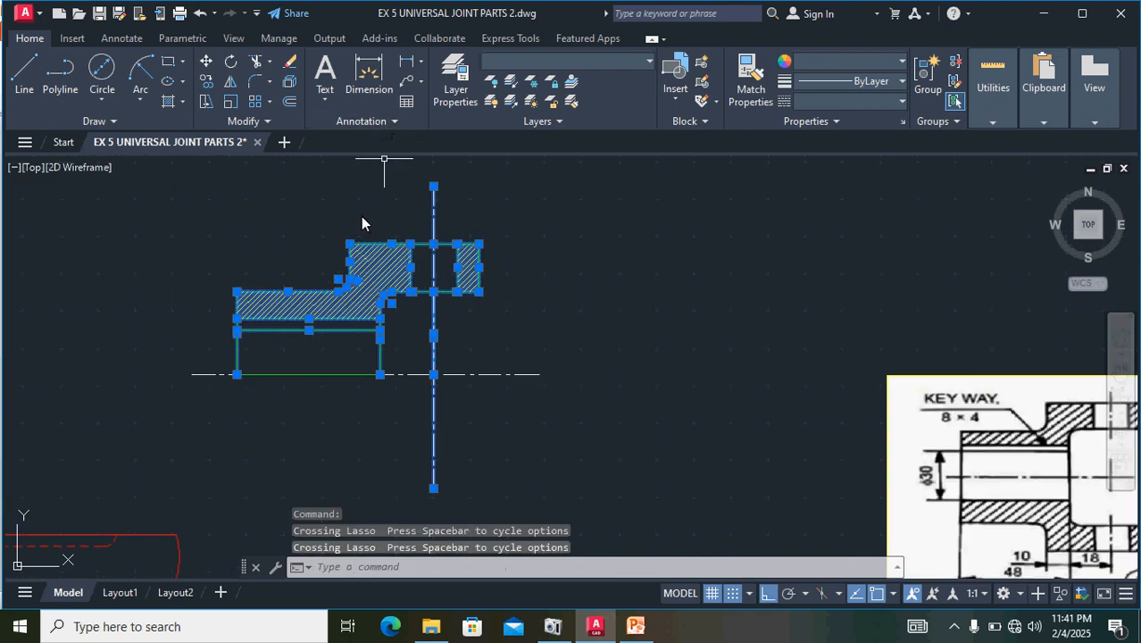
pyautogui.scroll(4, 531, 265)
pyautogui.scroll(-2, 531, 265)
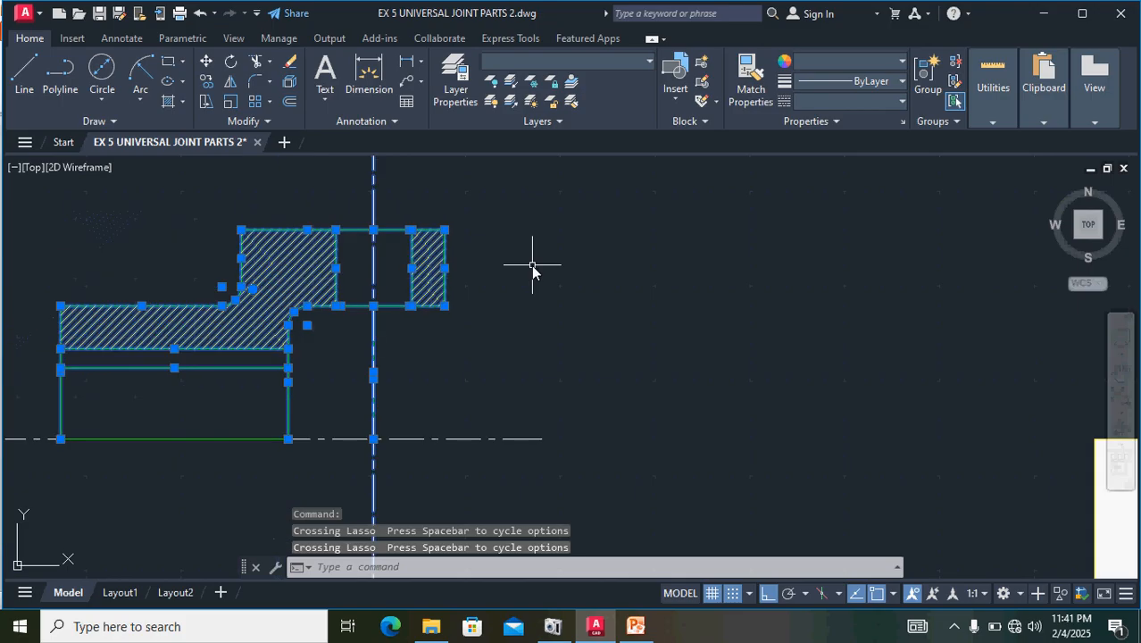
pyautogui.scroll(2, 288, 382)
pyautogui.moveTo(568, 368); pyautogui.dragTo(773, 271, button='middle')
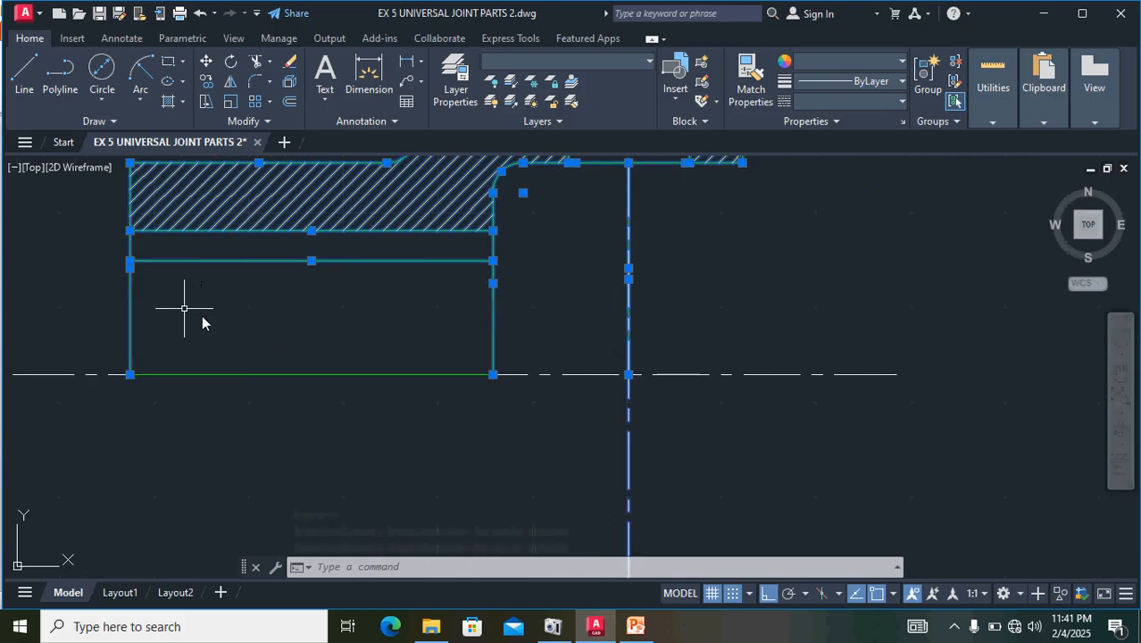
pyautogui.click(229, 82)
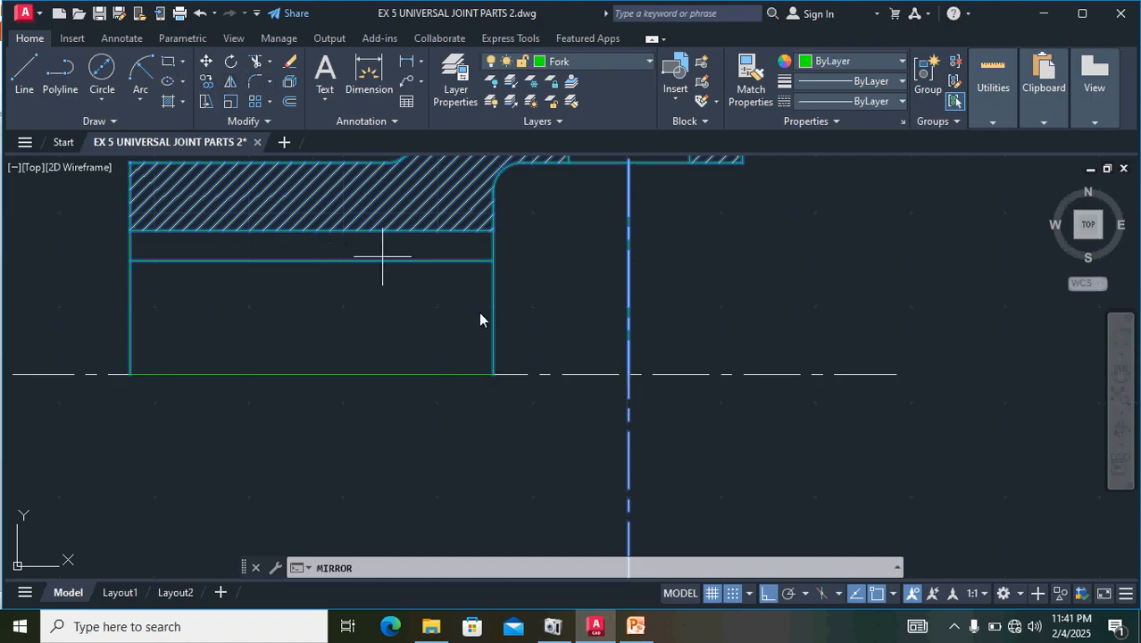
pyautogui.scroll(-3, 479, 311)
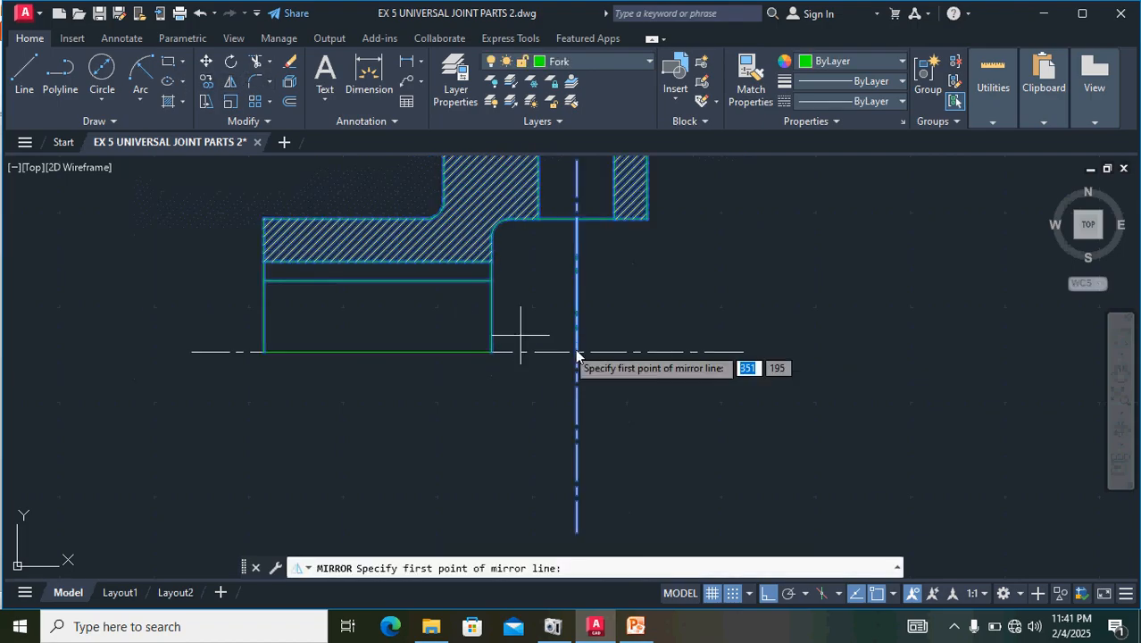
pyautogui.click(193, 351)
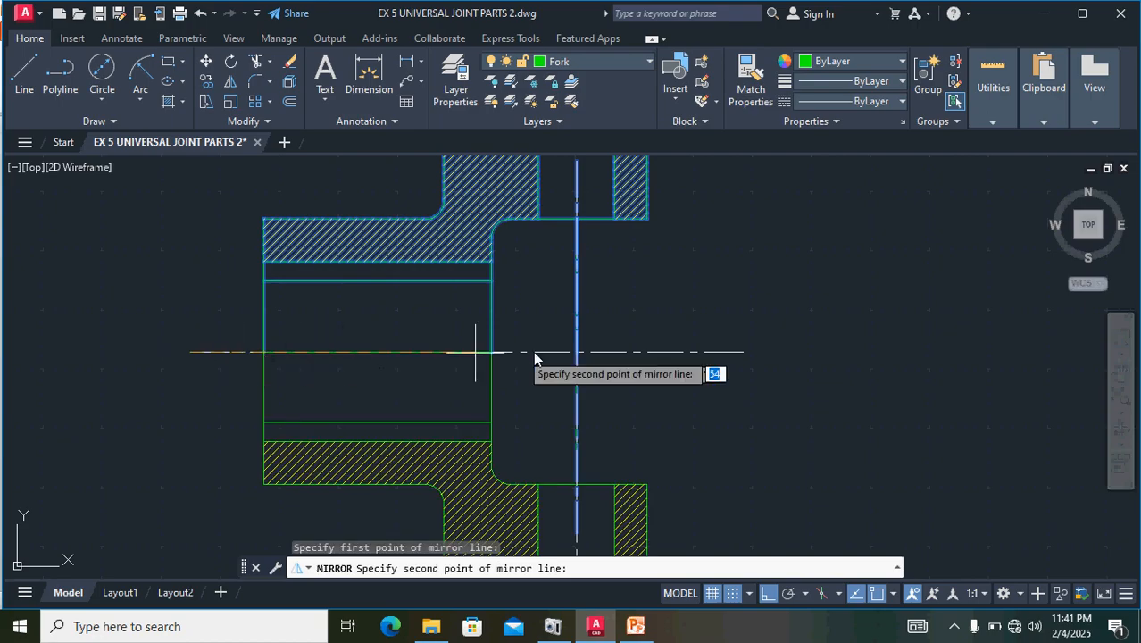
pyautogui.click(742, 352)
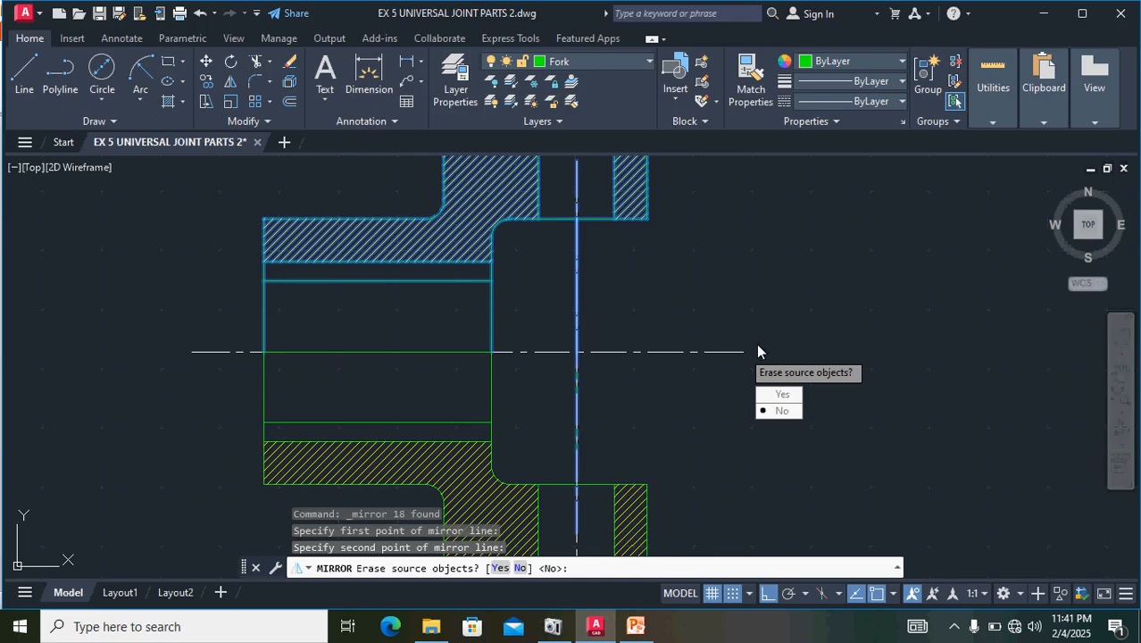
pyautogui.press('Return')
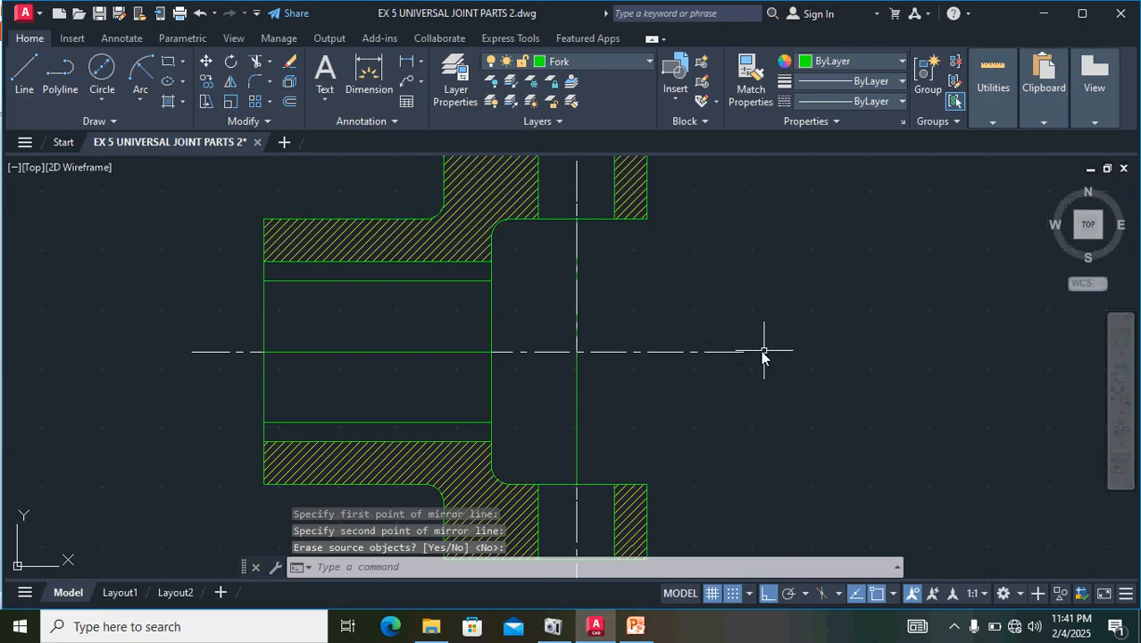
# - Erase the duplicate vertical centreline and both green vertical lines along the arm-hole axis between the fork's arms
pyautogui.scroll(-1, 760, 350)
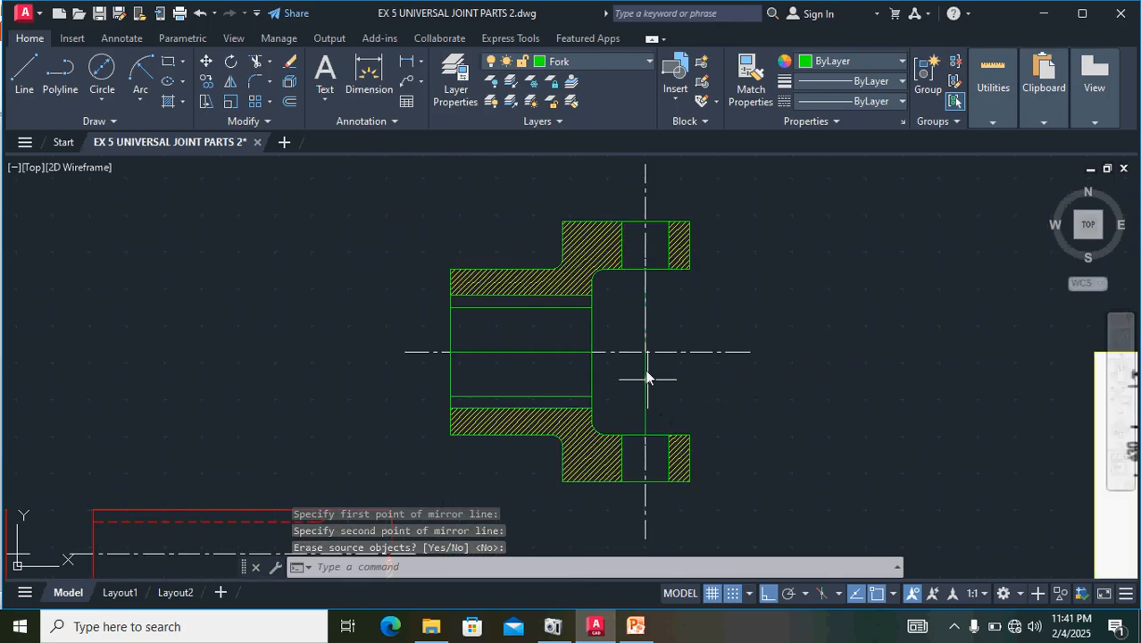
pyautogui.click(645, 316)
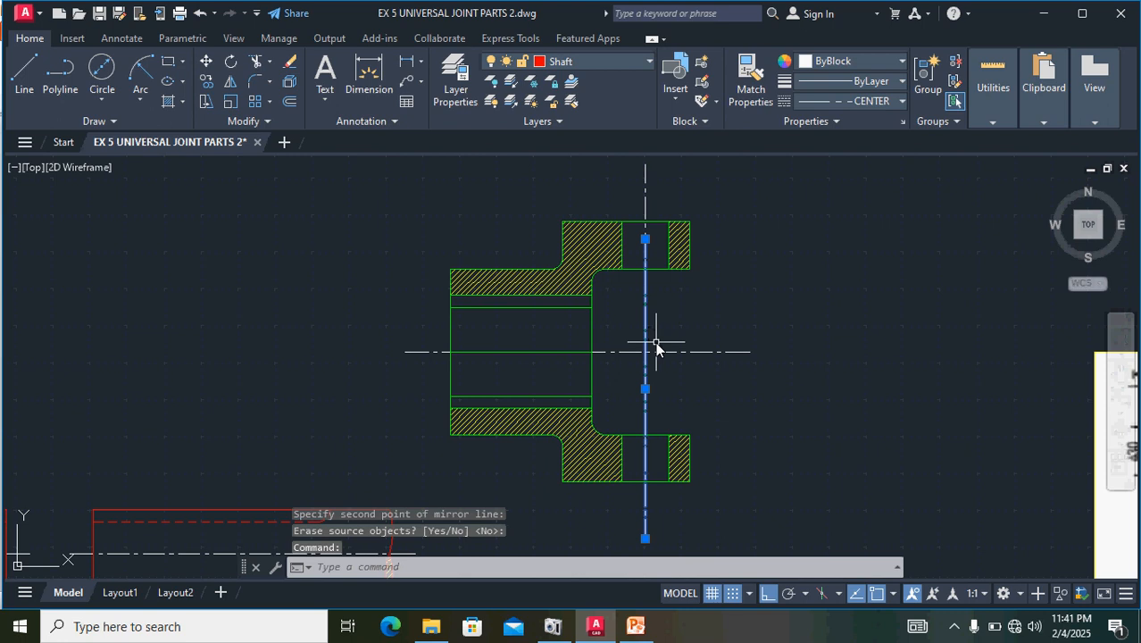
pyautogui.press('Delete')
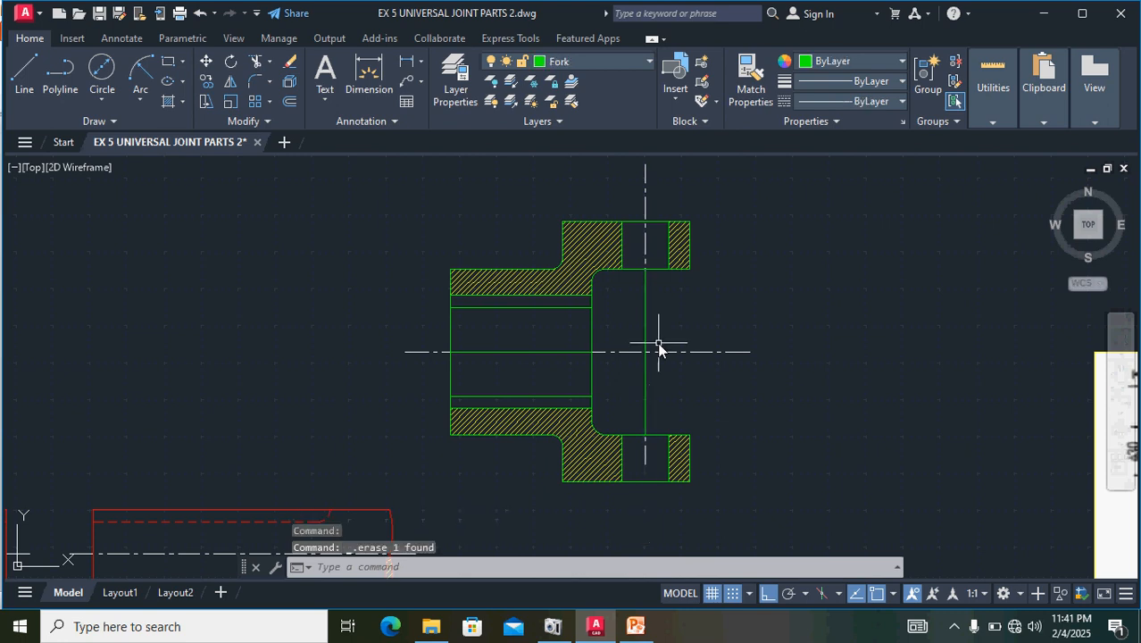
pyautogui.click(654, 306)
pyautogui.click(648, 319)
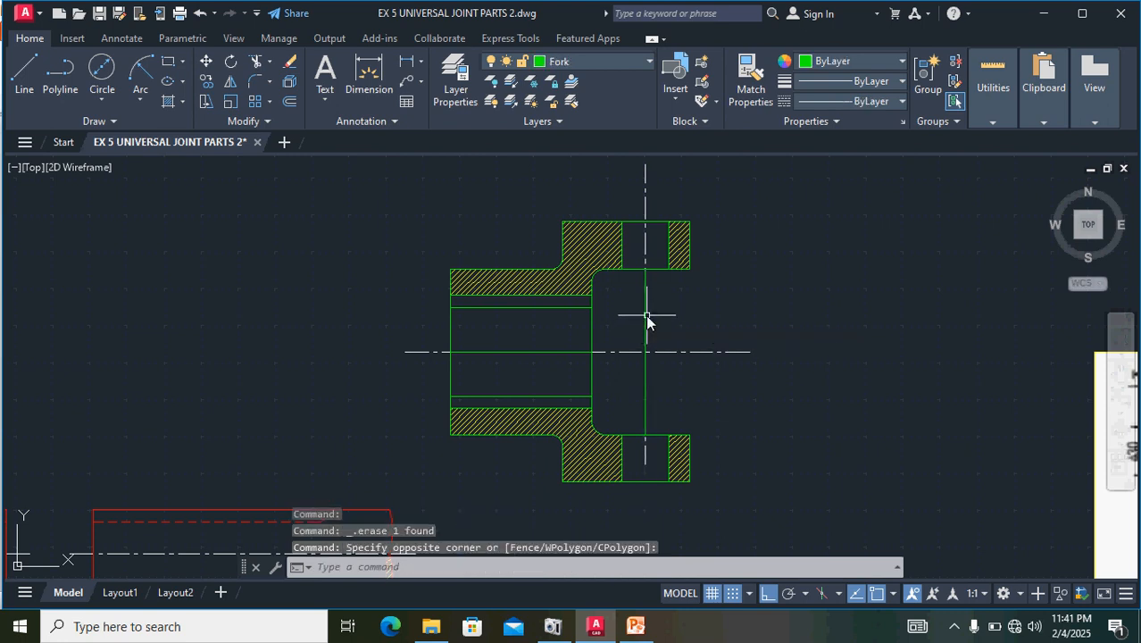
pyautogui.click(647, 311)
pyautogui.press('Delete')
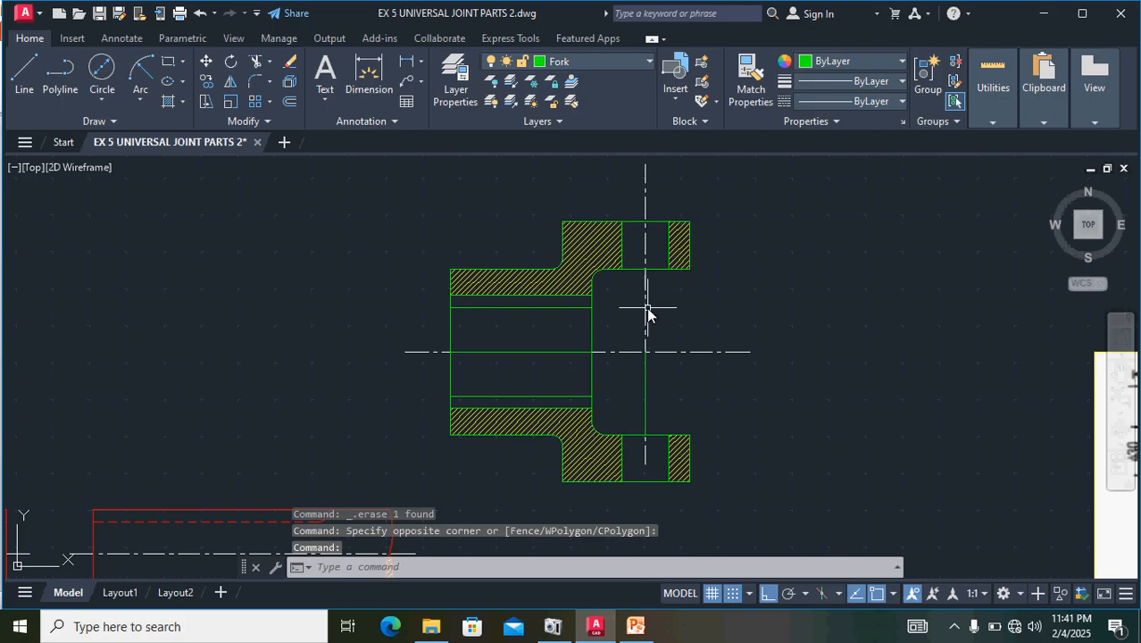
pyautogui.click(645, 377)
pyautogui.press('Delete')
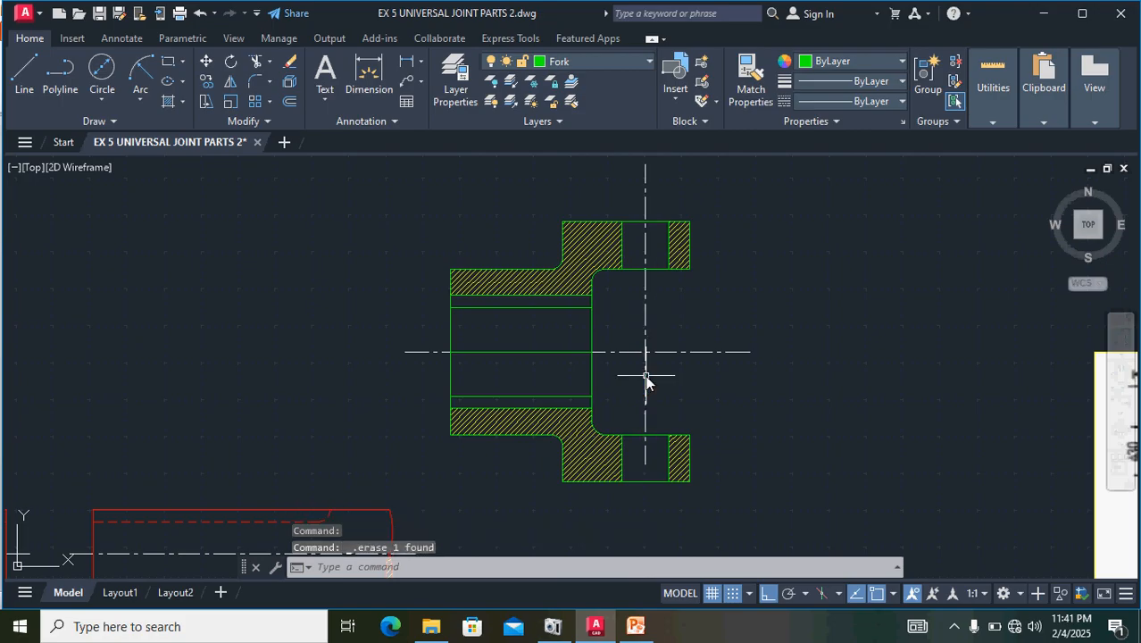
pyautogui.click(535, 395)
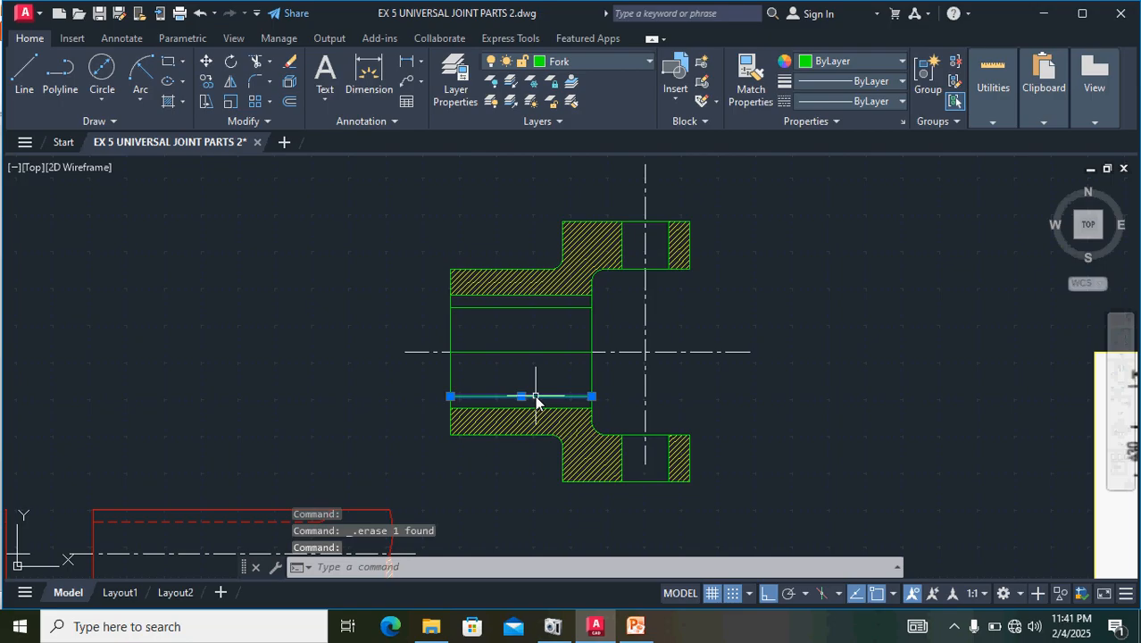
pyautogui.press('Delete')
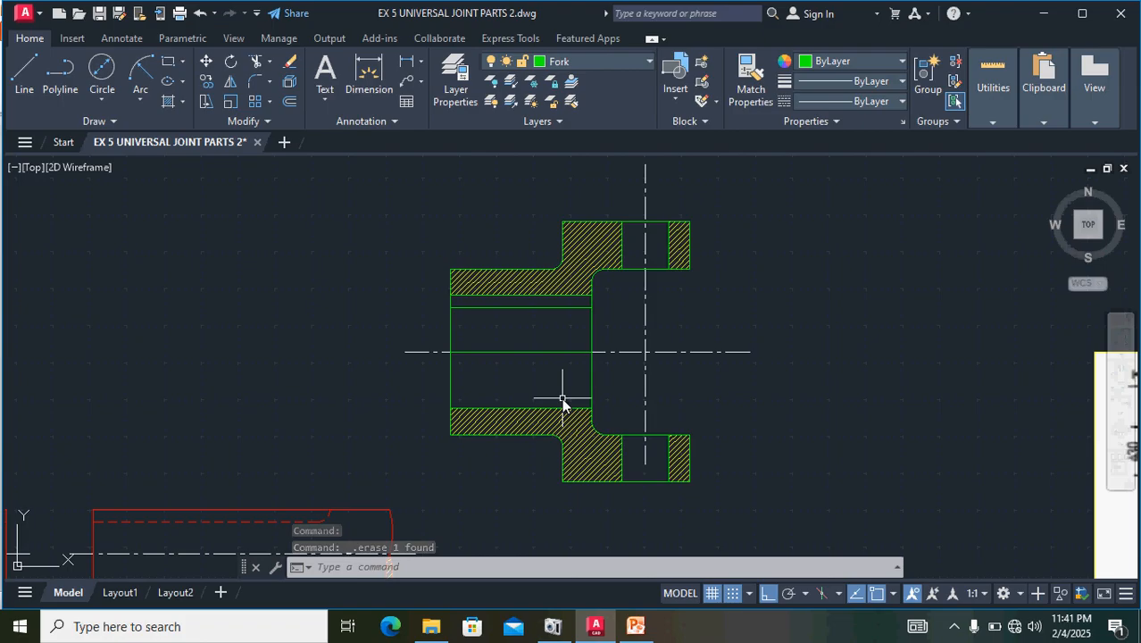
pyautogui.hotkey('ctrl', 'z')
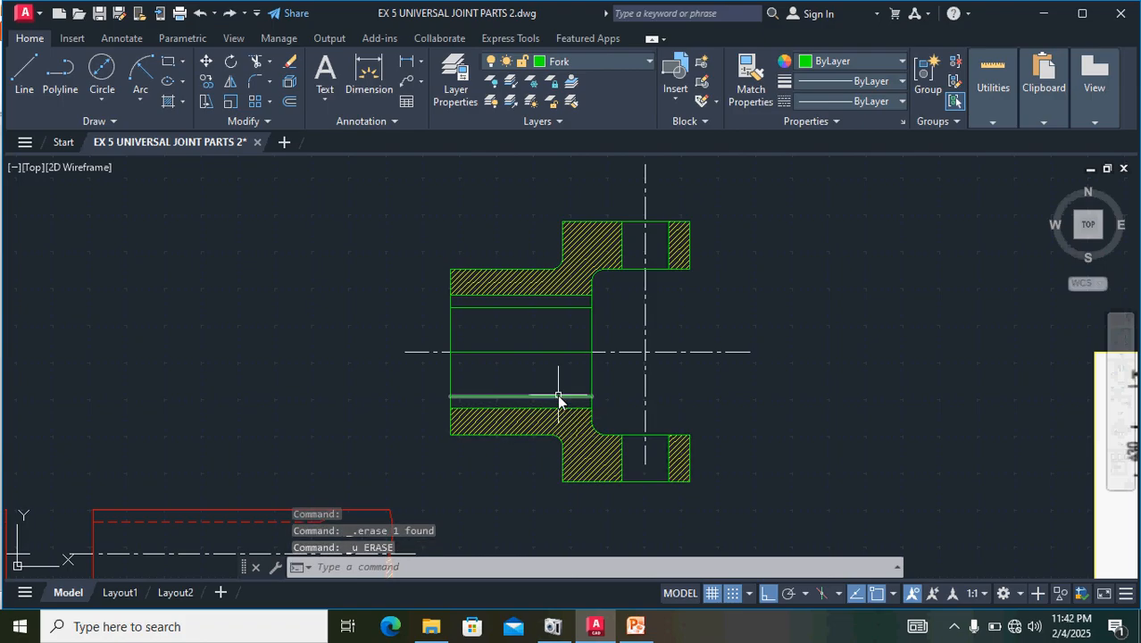
# - Erase the mirrored bore line just above the lower hatched hub wall
pyautogui.click(559, 396)
pyautogui.press('Delete')
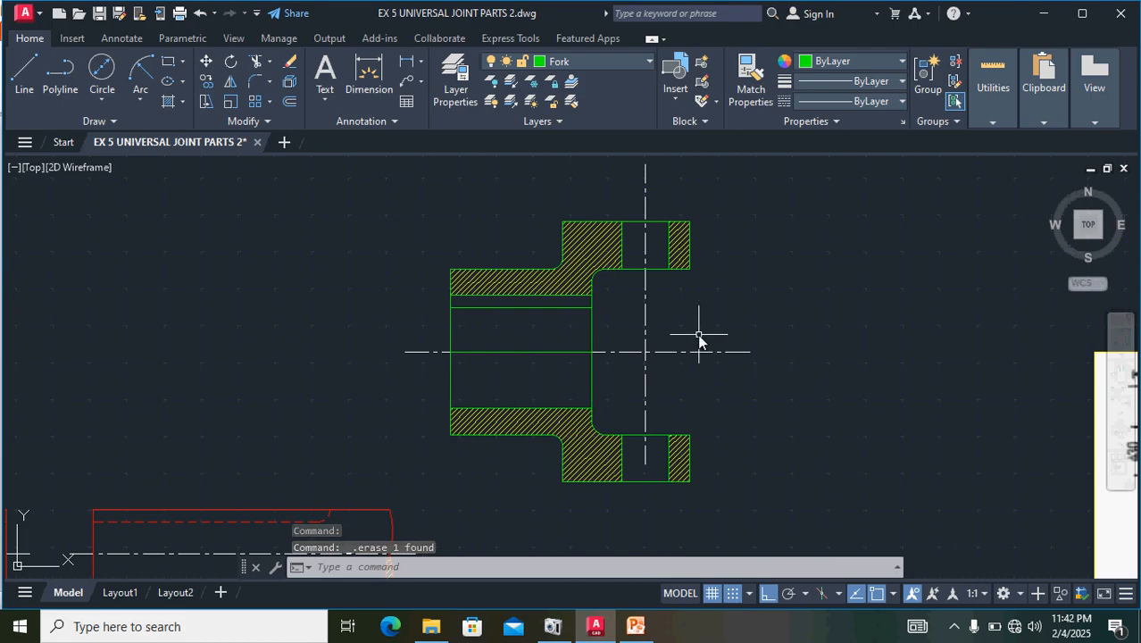
# - Stretch the lower end of the fork's vertical centreline straight down past the lower arm
pyautogui.scroll(-2, 739, 373)
pyautogui.click(682, 384)
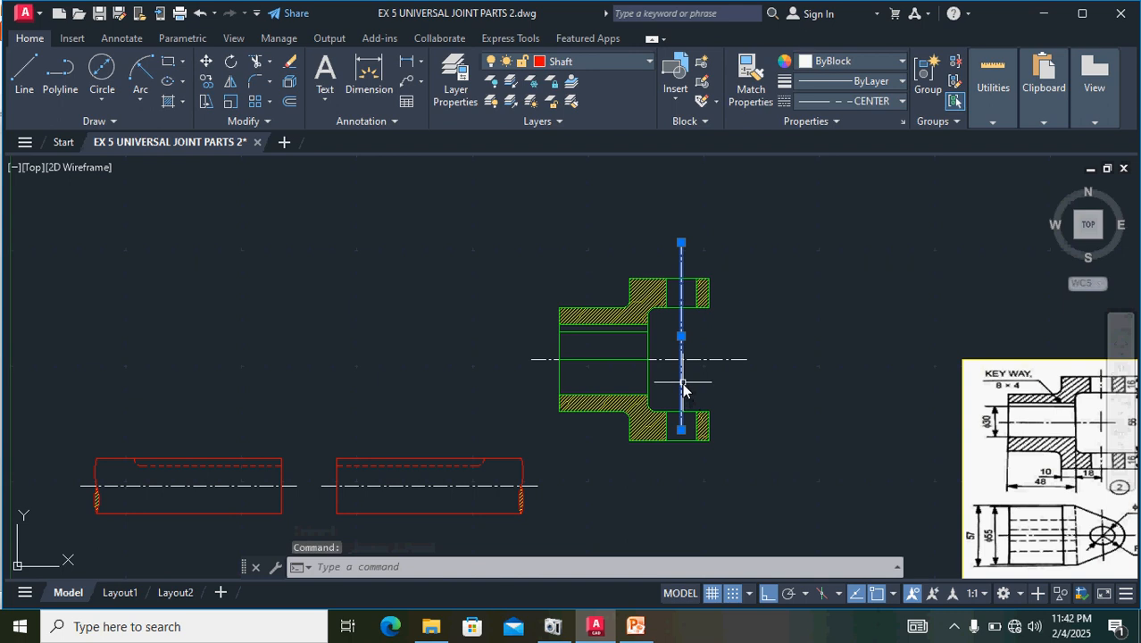
pyautogui.click(681, 430)
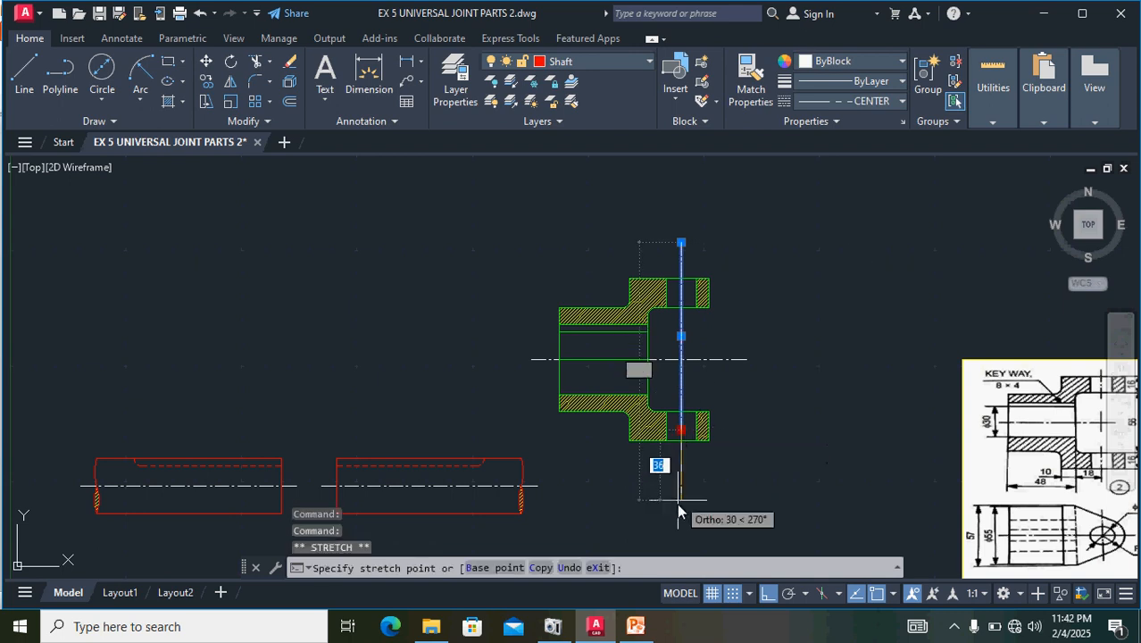
pyautogui.click(681, 508)
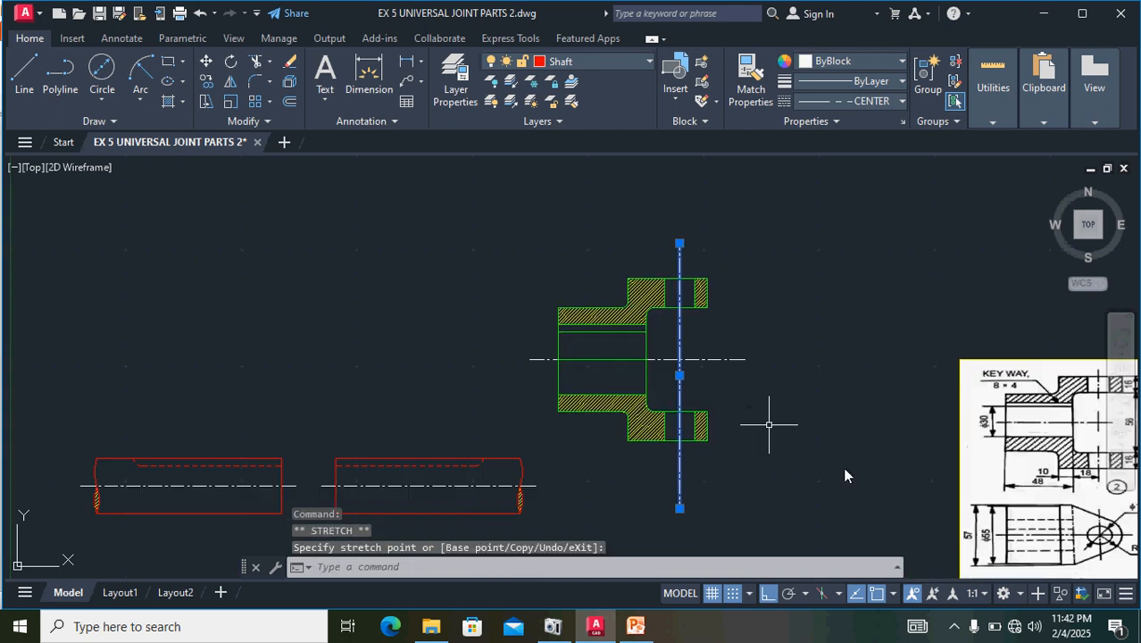
pyautogui.moveTo(851, 483)
pyautogui.mouseDown(button='middle')
pyautogui.moveTo(682, 376)
pyautogui.moveTo(650, 374)
pyautogui.mouseUp(button='middle')
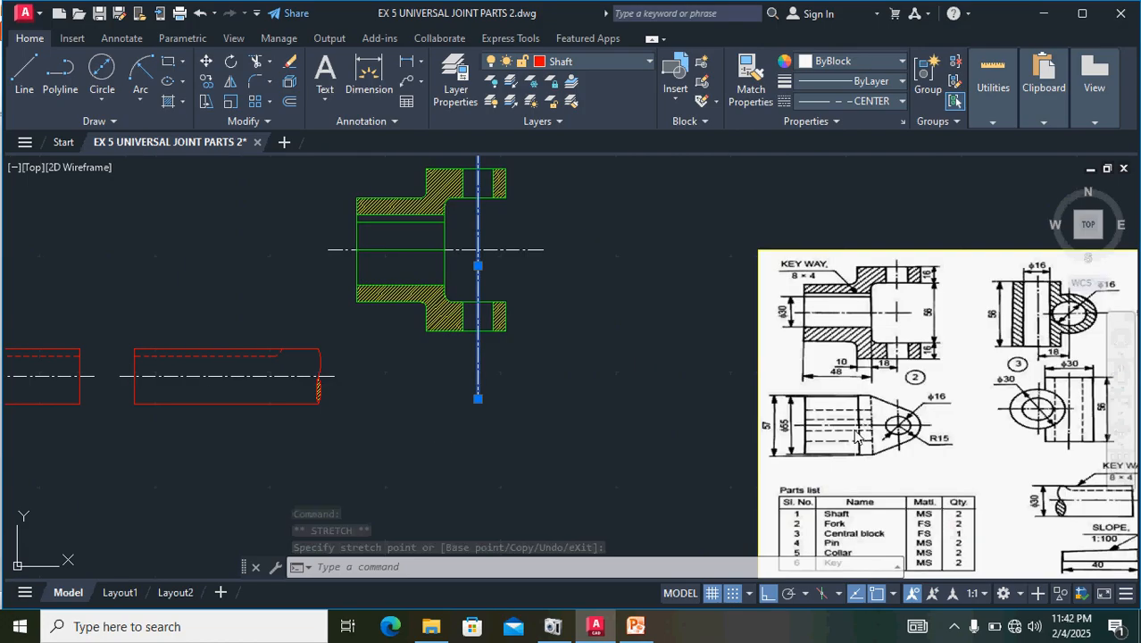
pyautogui.scroll(2, 862, 431)
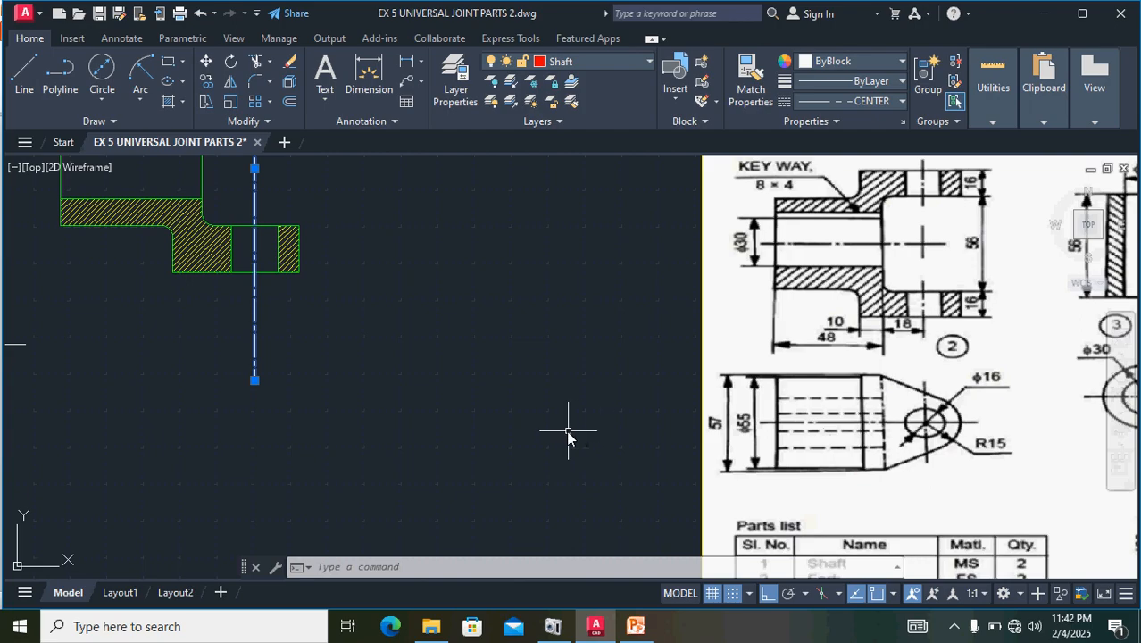
pyautogui.scroll(-2, 566, 430)
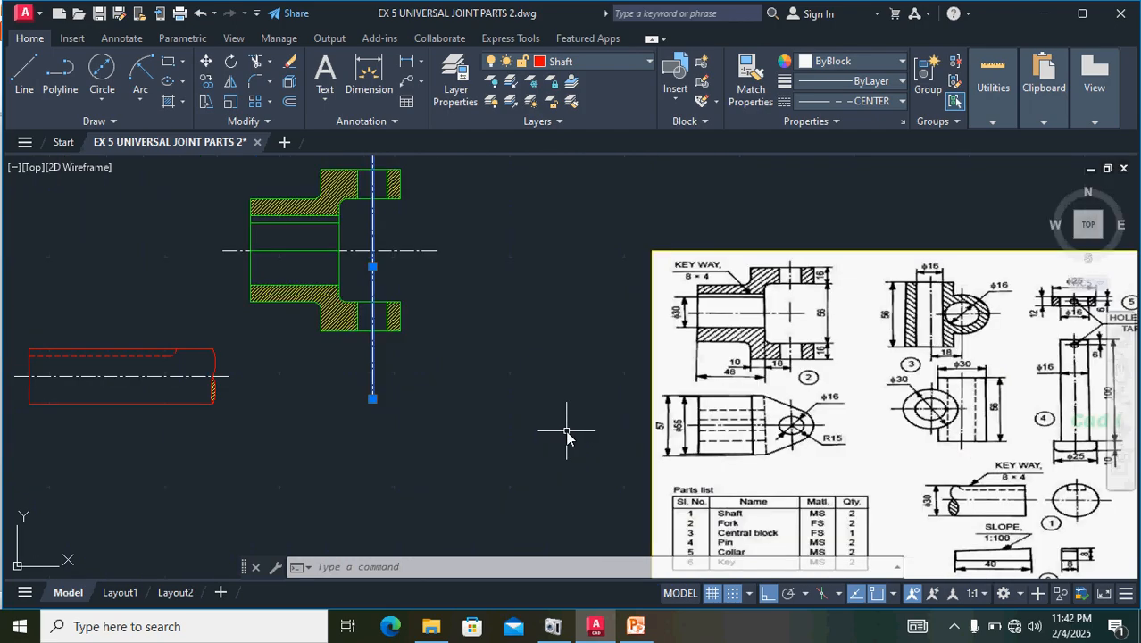
pyautogui.press('Escape')
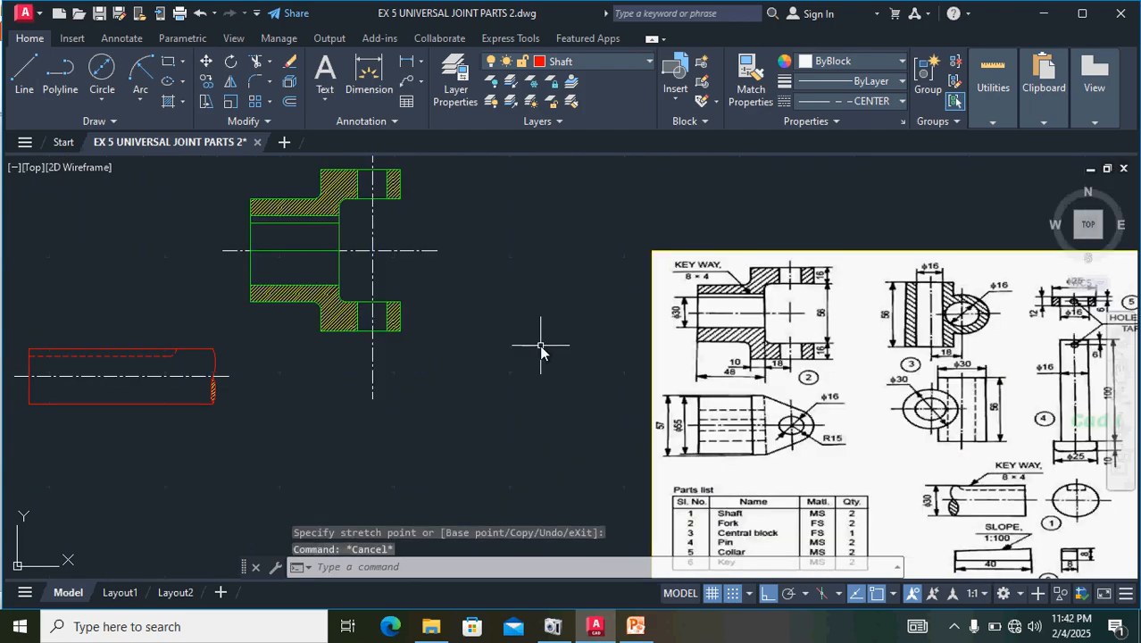
# - Copy the fork's horizontal and vertical centrelines and paste the pair in the empty area below the shaft and fork views
pyautogui.click(365, 252)
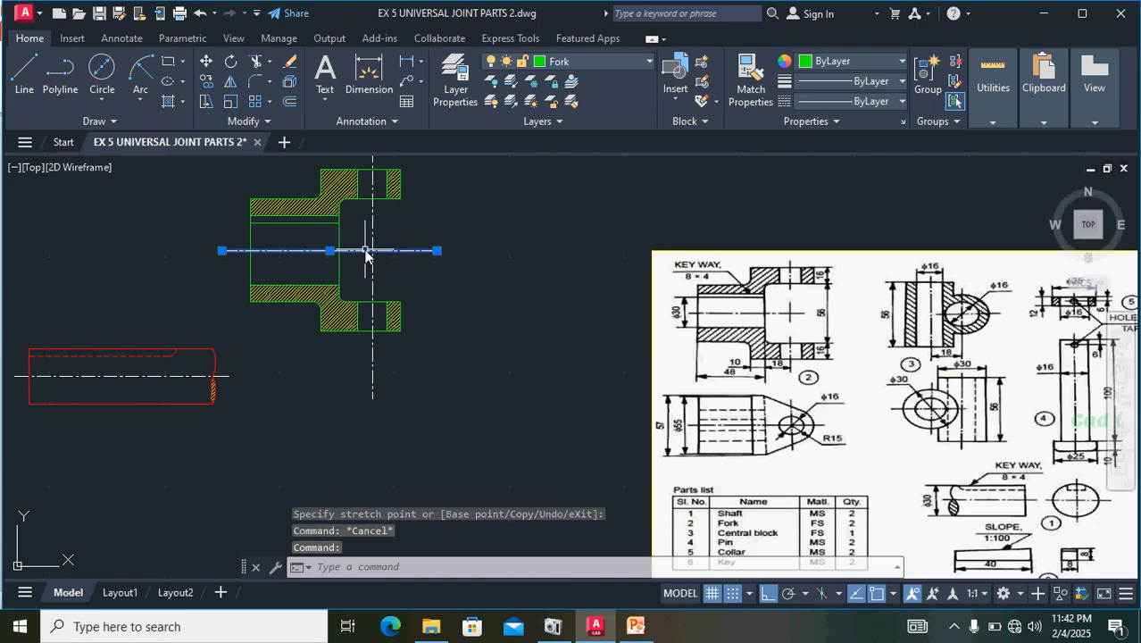
pyautogui.click(373, 241)
pyautogui.click(373, 237)
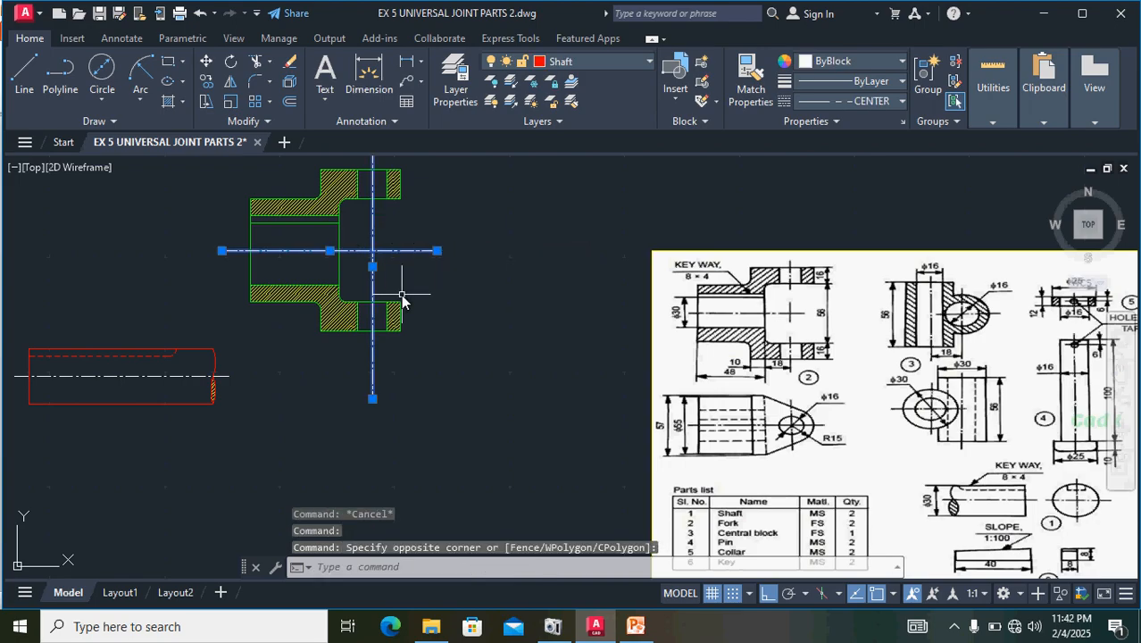
pyautogui.hotkey('ctrl', 'c')
pyautogui.hotkey('ctrl', 'v')
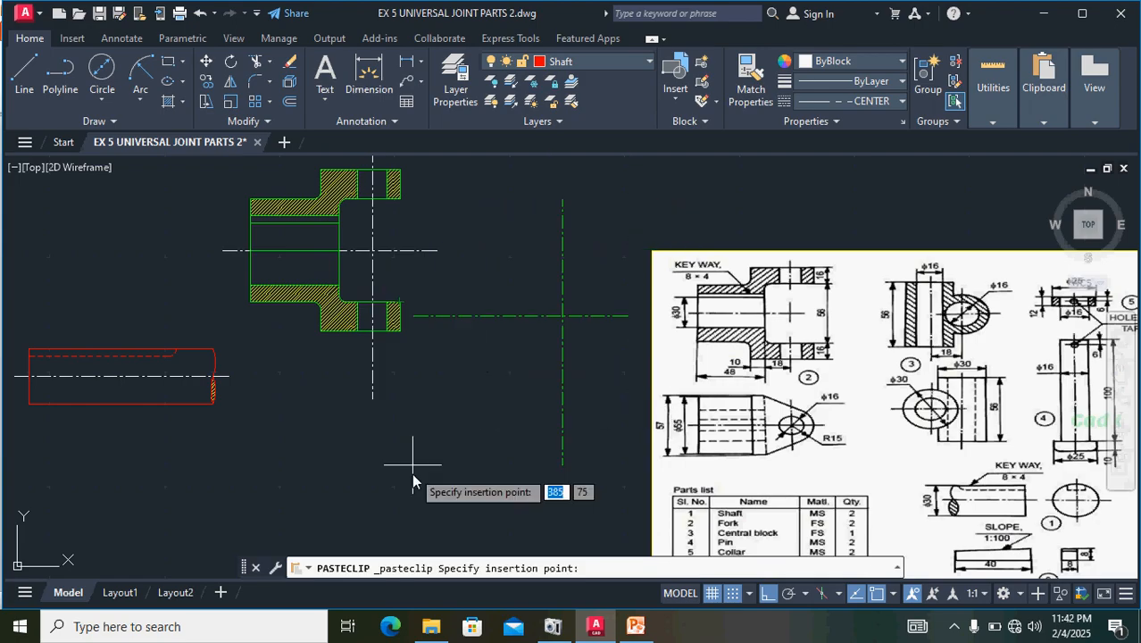
pyautogui.moveTo(391, 507); pyautogui.dragTo(573, 360, button='middle')
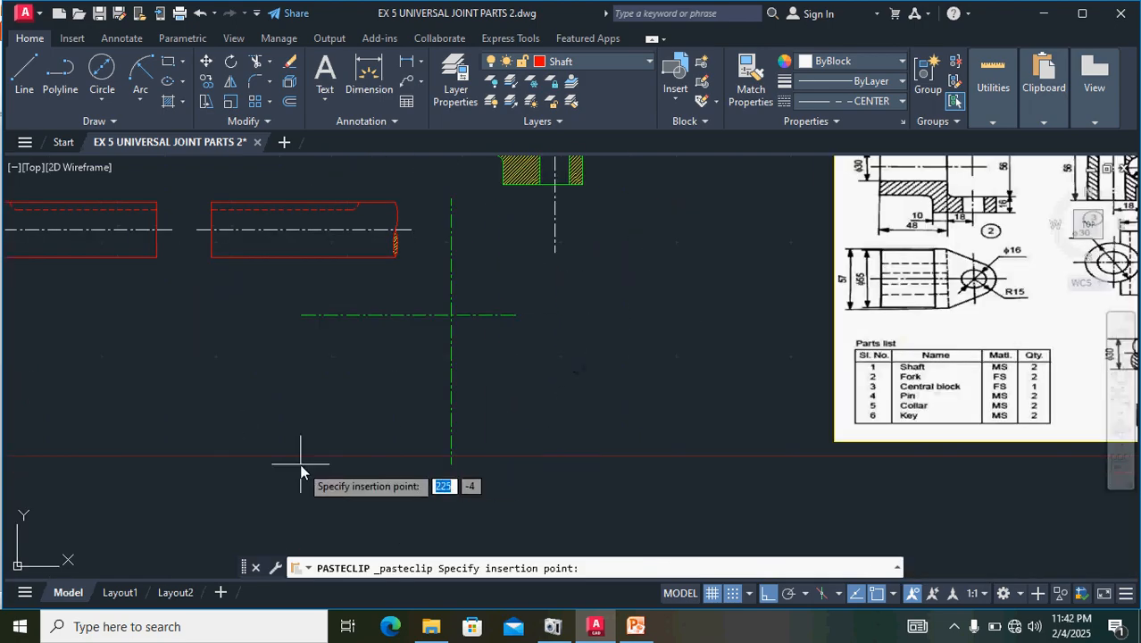
pyautogui.click(274, 538)
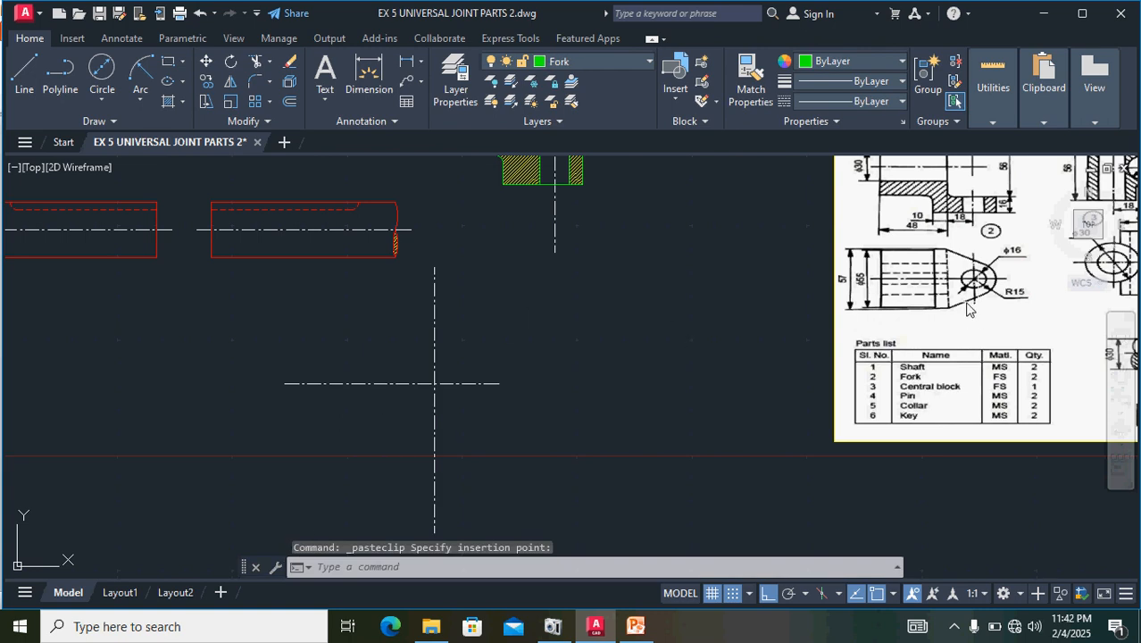
# - Make Fork 2 the current layer for drawing the fork's second view
pyautogui.scroll(2, 934, 257)
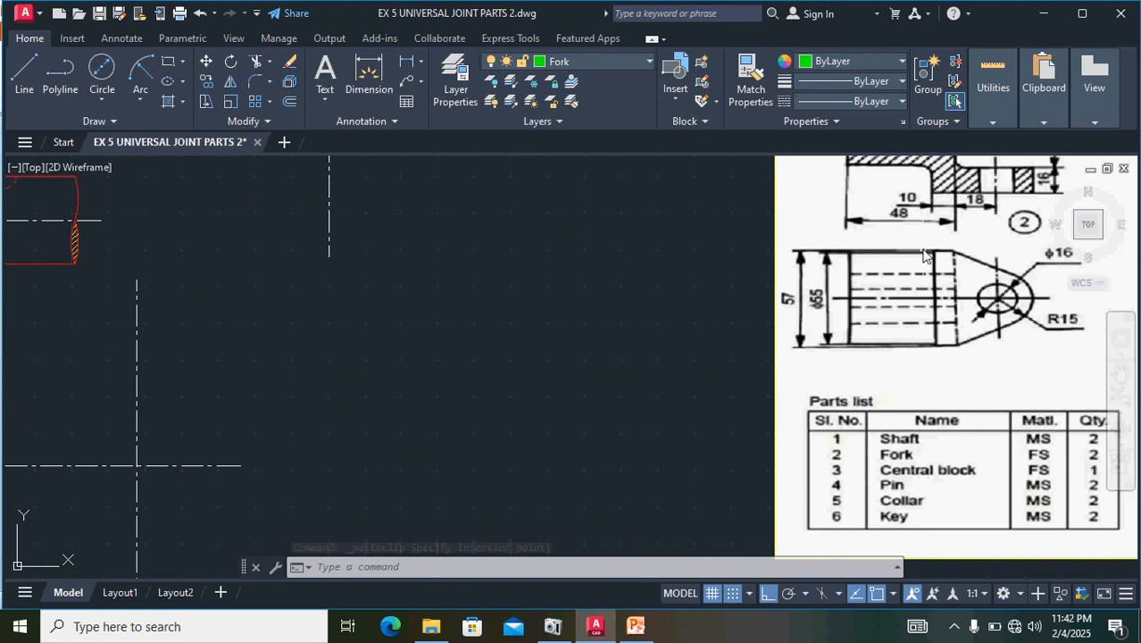
pyautogui.scroll(-2, 922, 302)
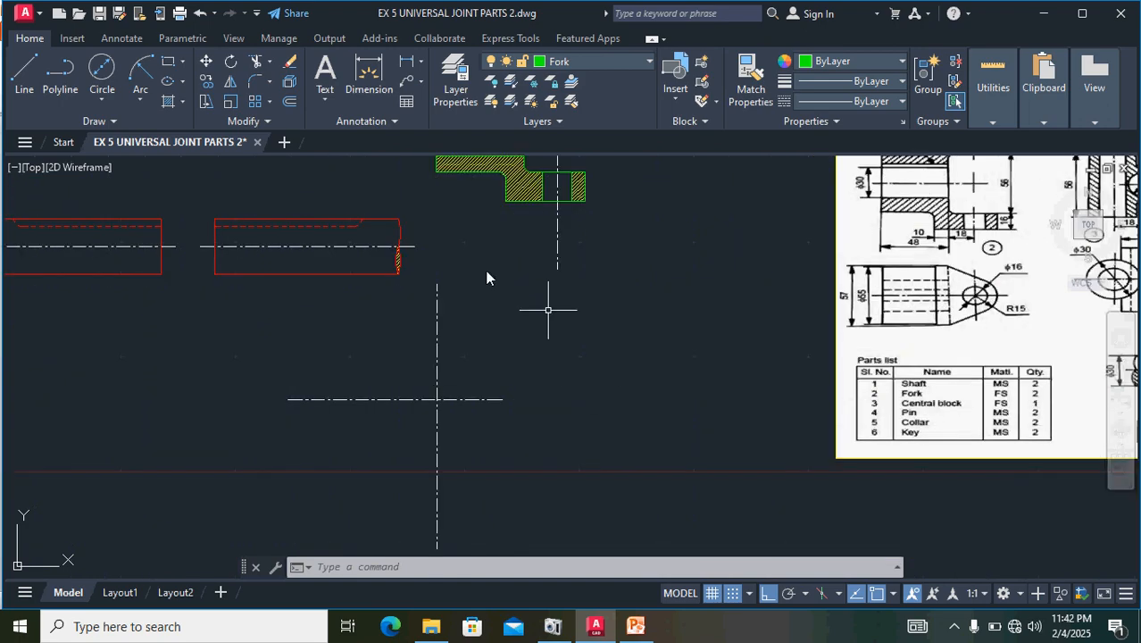
pyautogui.click(19, 79)
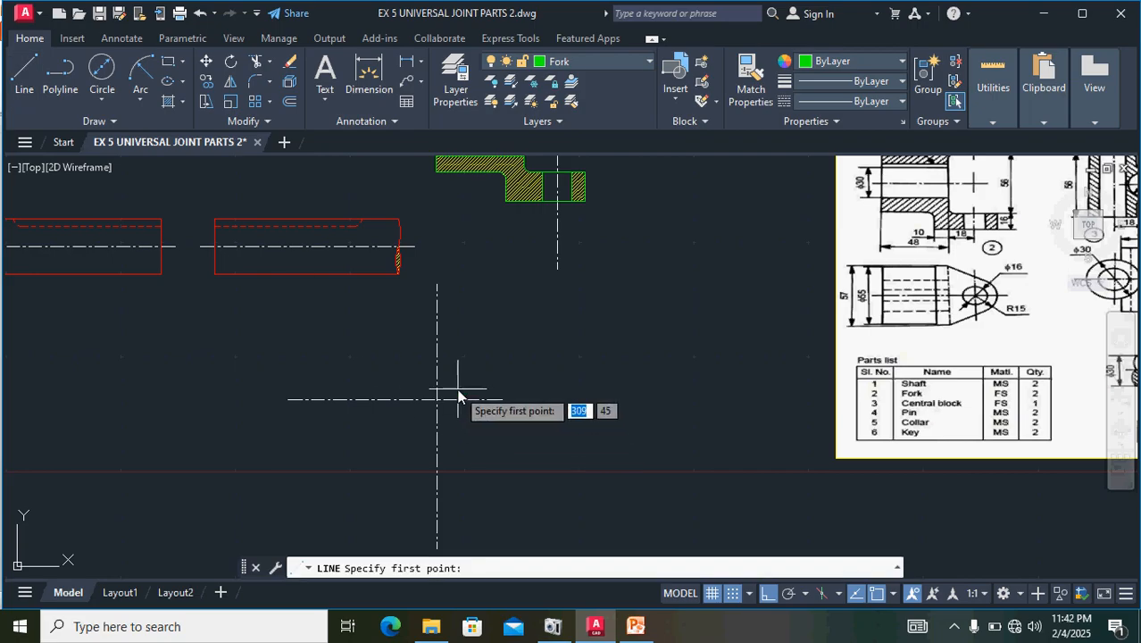
pyautogui.press('Escape')
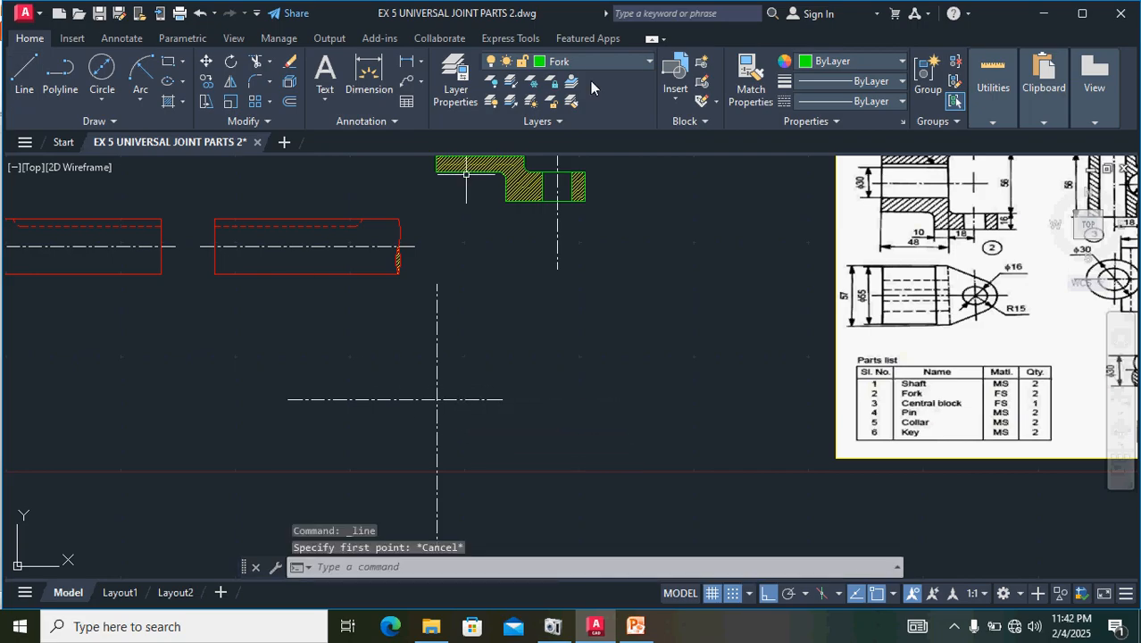
pyautogui.click(617, 66)
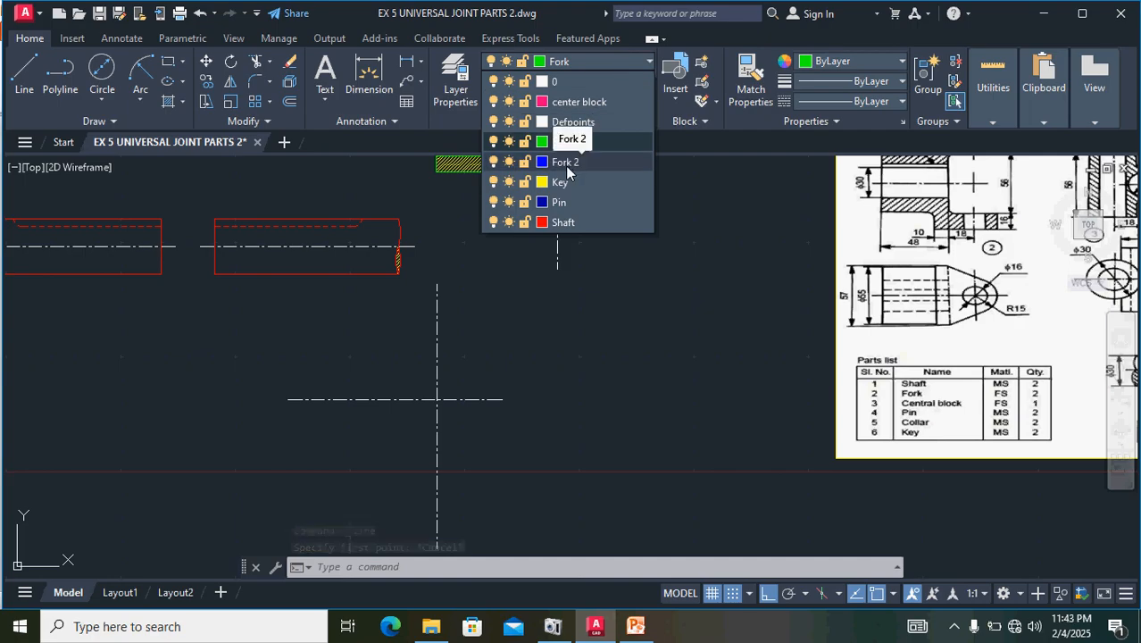
pyautogui.click(565, 163)
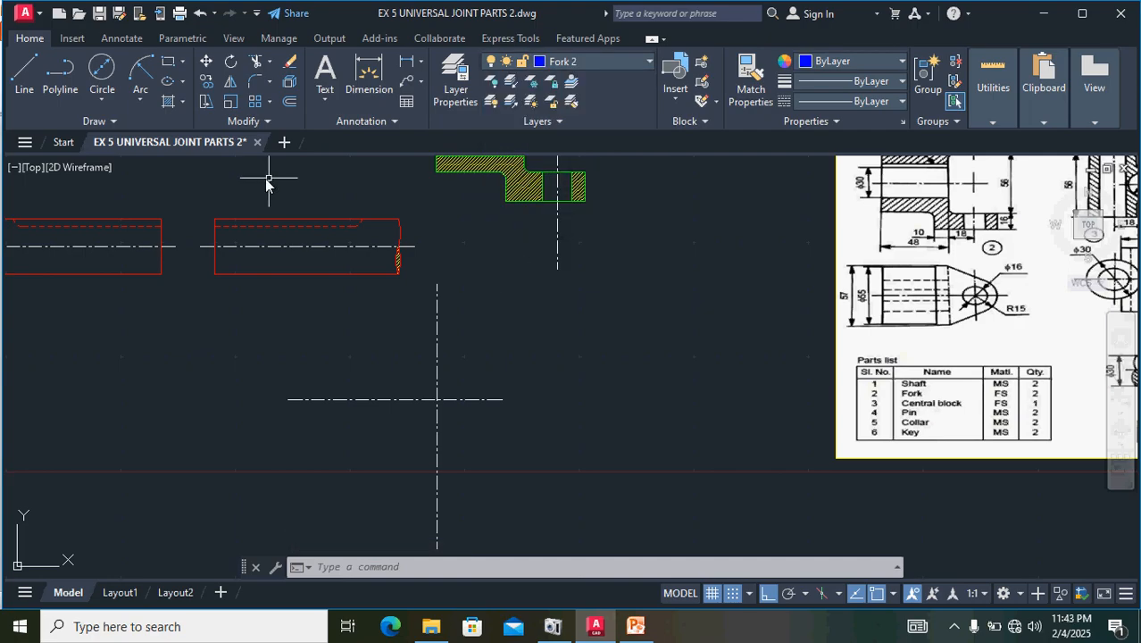
# - Start a line outline at the pasted centrelines' crossing, going 28.5 straight up and 10 to the right
pyautogui.click(24, 71)
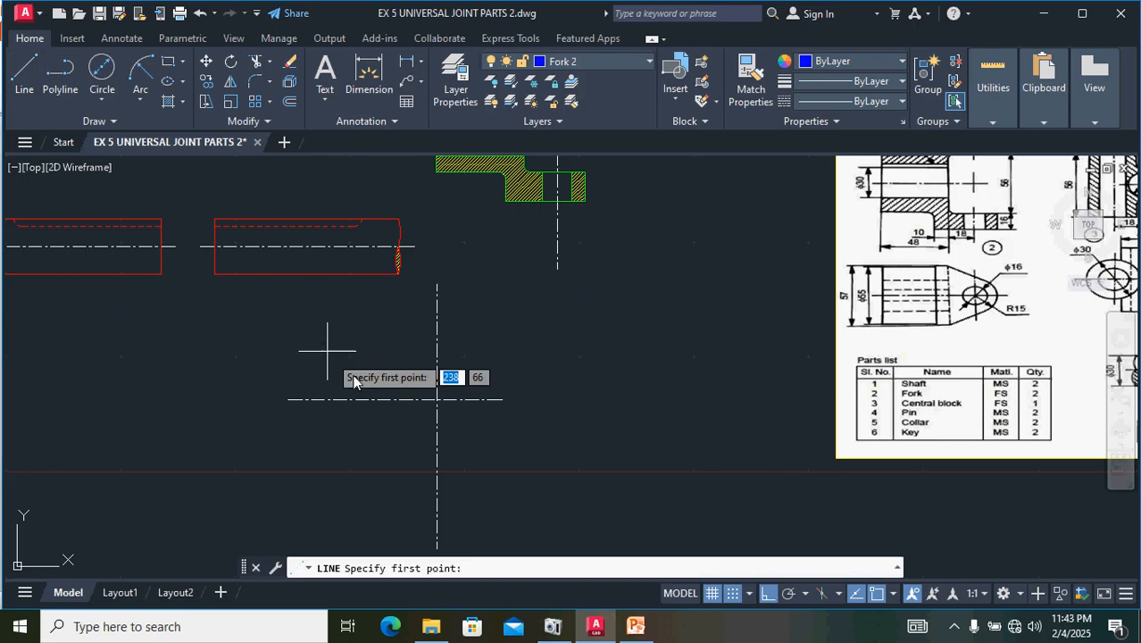
pyautogui.click(437, 402)
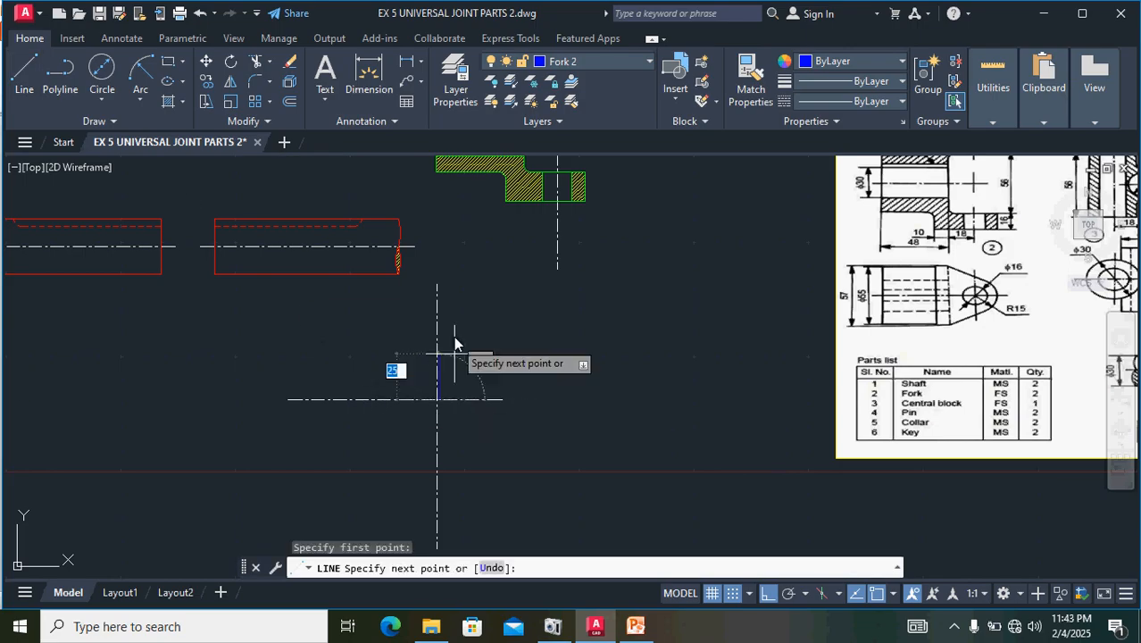
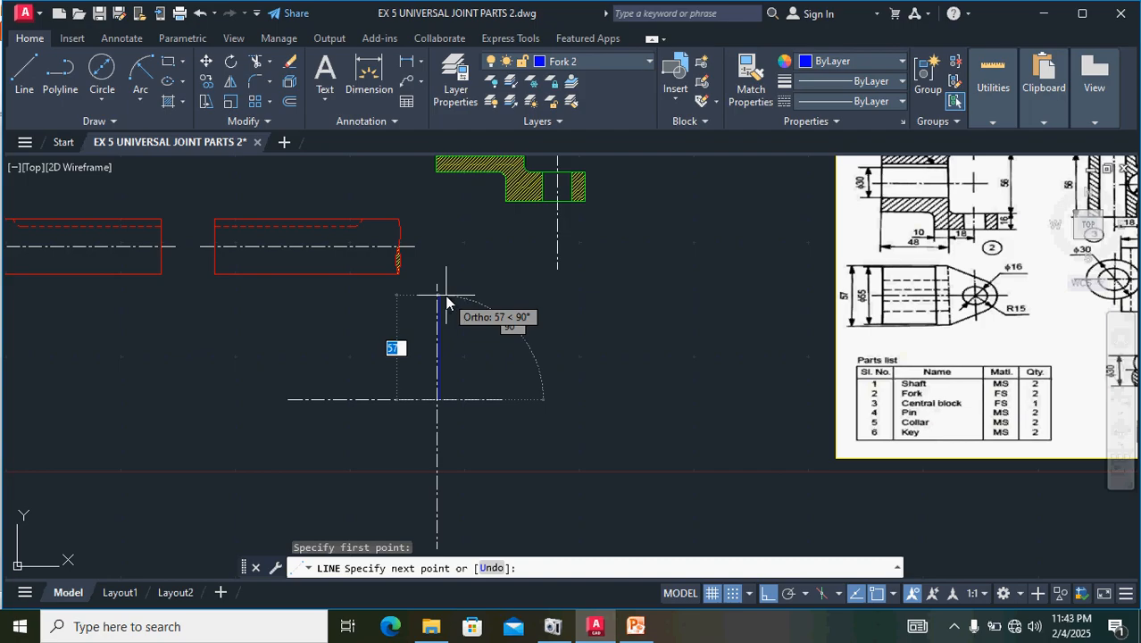
pyautogui.write('28.')
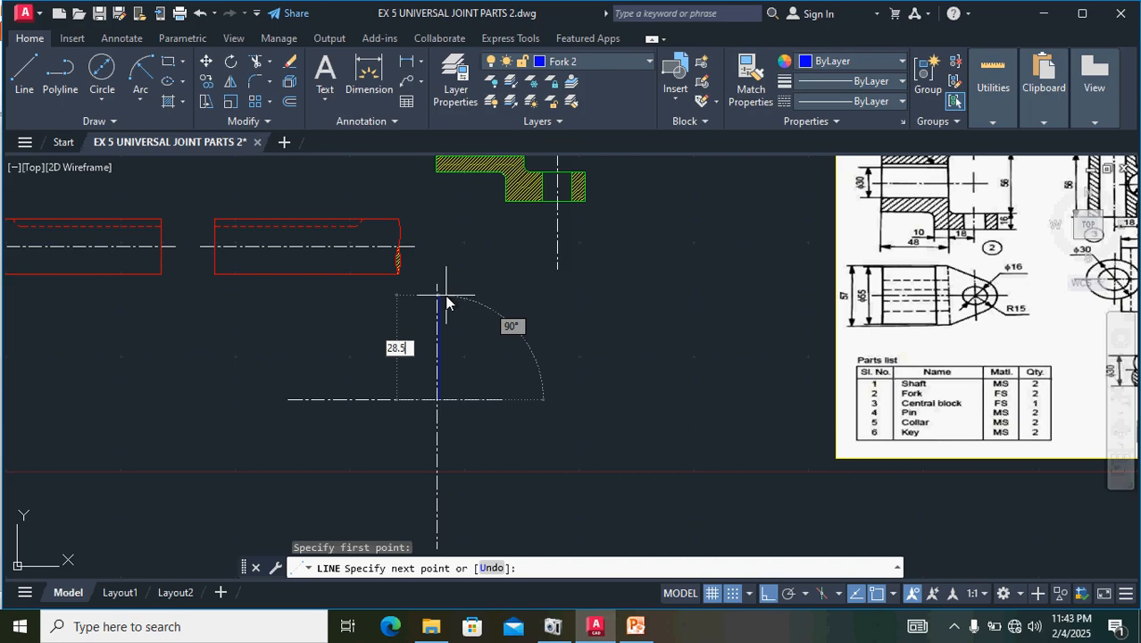
pyautogui.write('5')
pyautogui.press('Return')
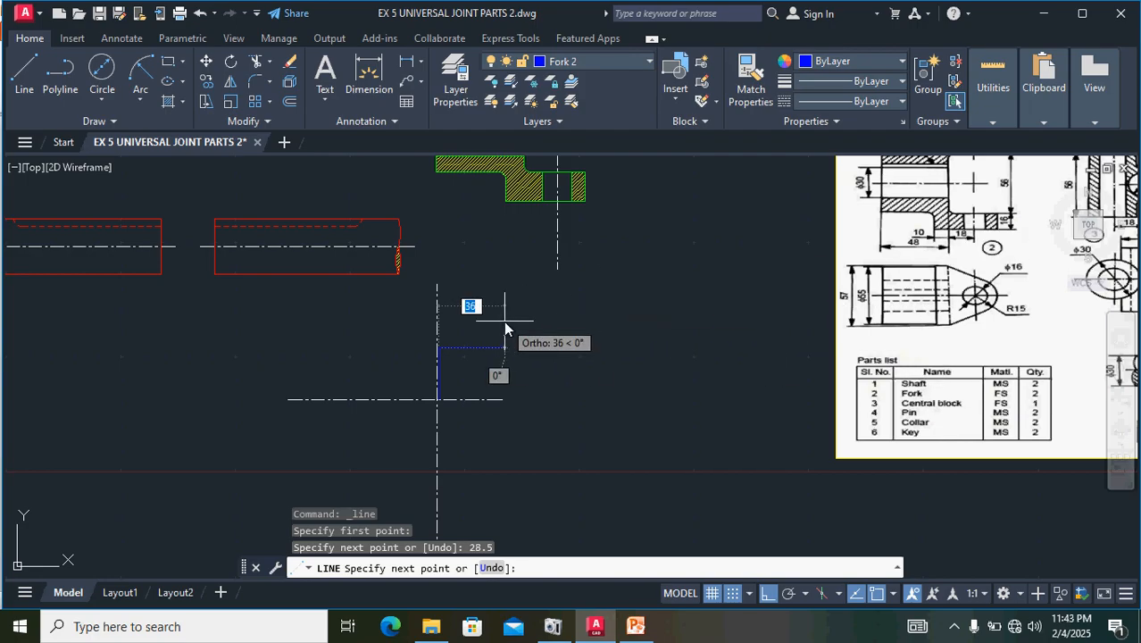
pyautogui.write('10')
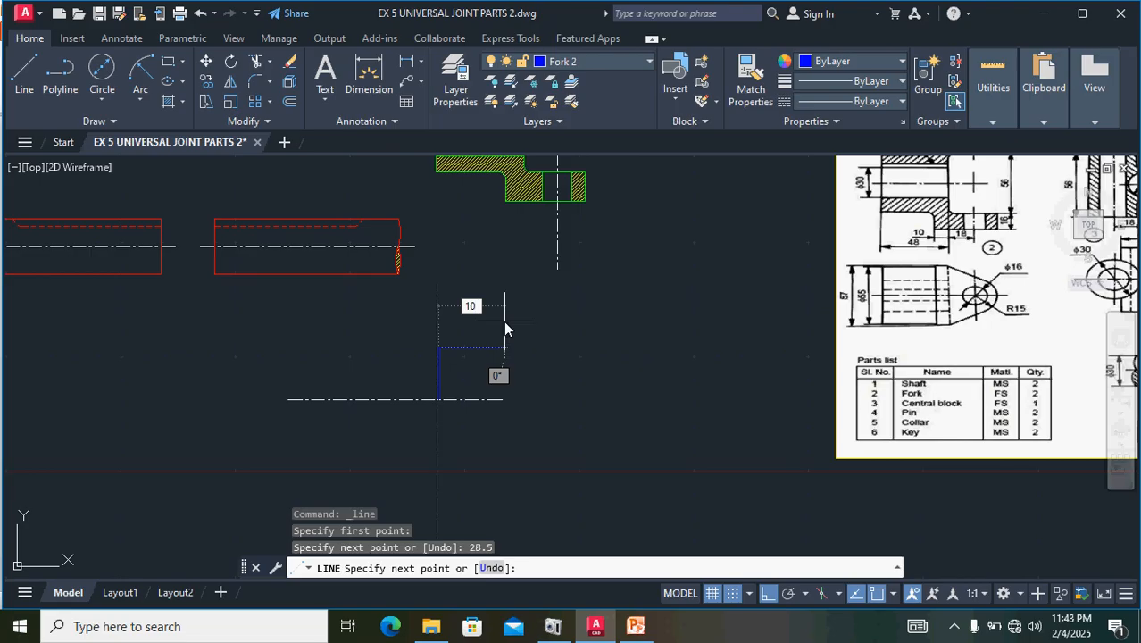
pyautogui.press('Return')
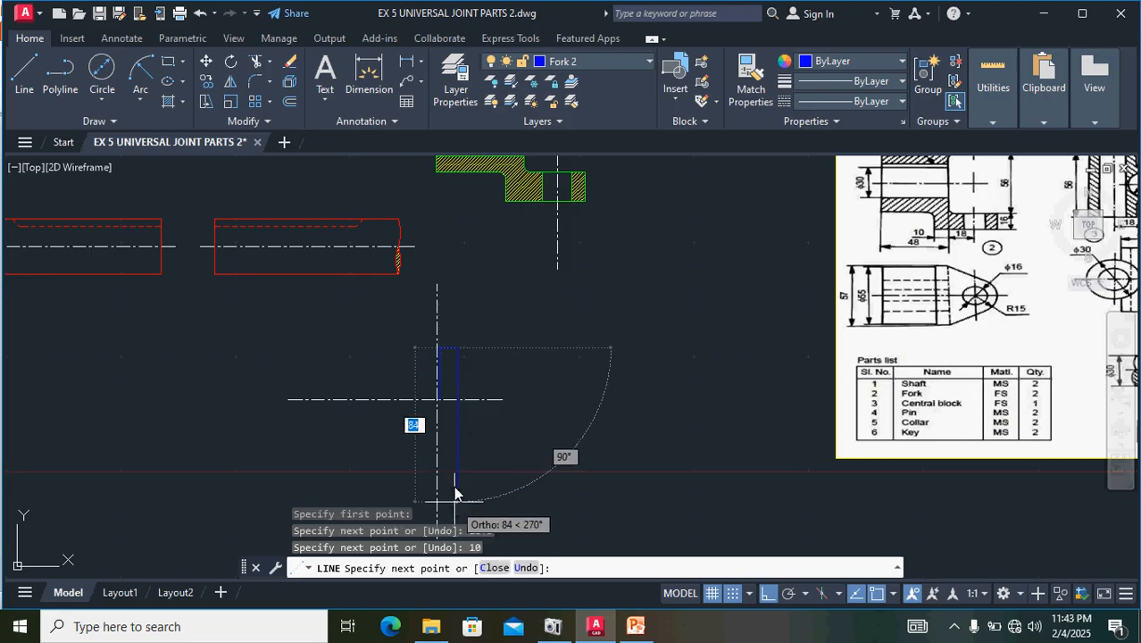
# - Continue the outline 57 straight down and 10 back to the left, leaving it open at the lower-left corner
pyautogui.write('57')
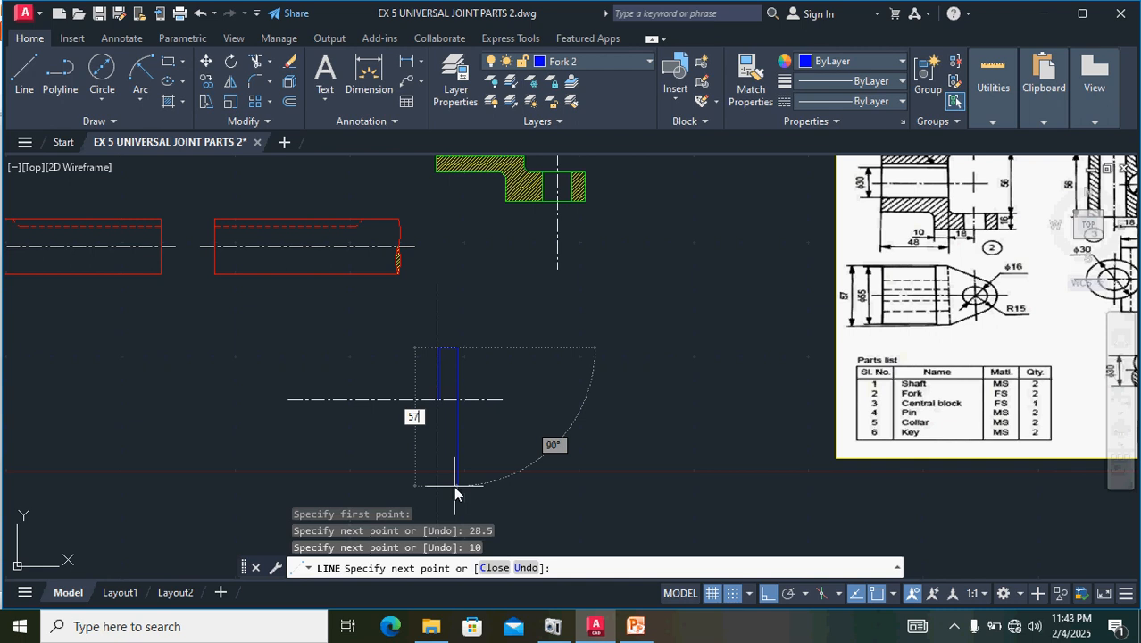
pyautogui.press('Return')
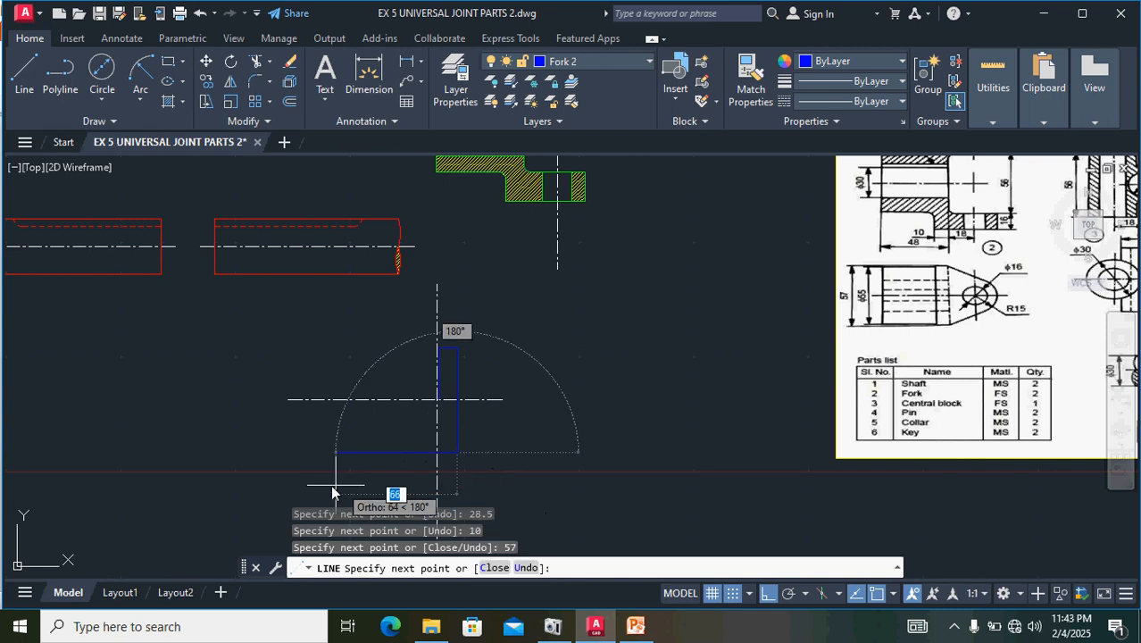
pyautogui.write('1')
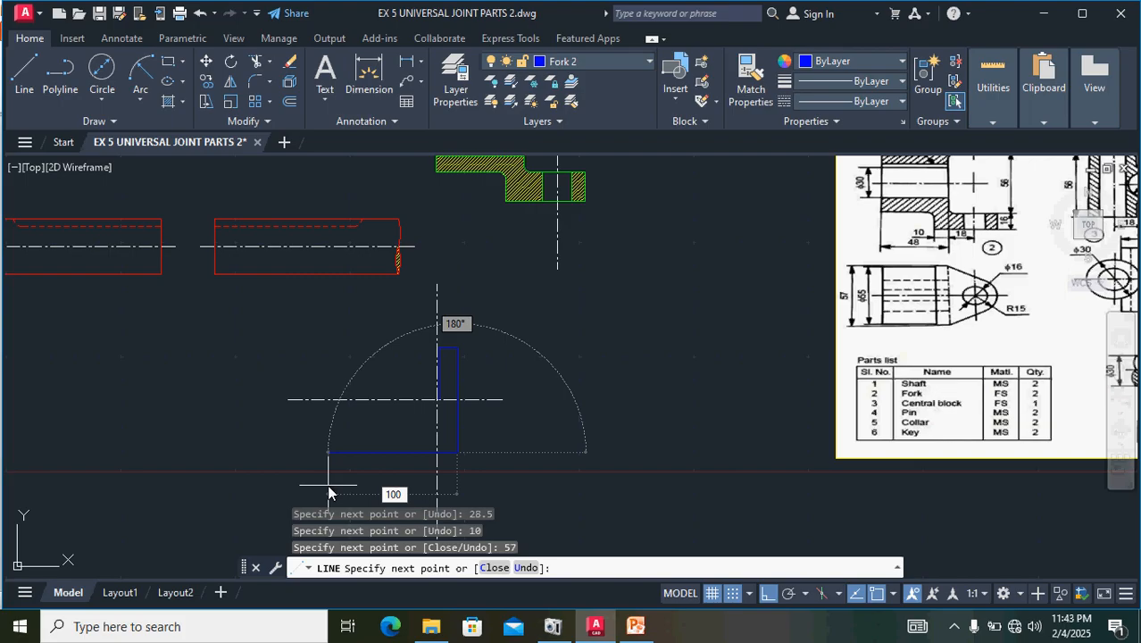
pyautogui.write('0')
pyautogui.press('Return')
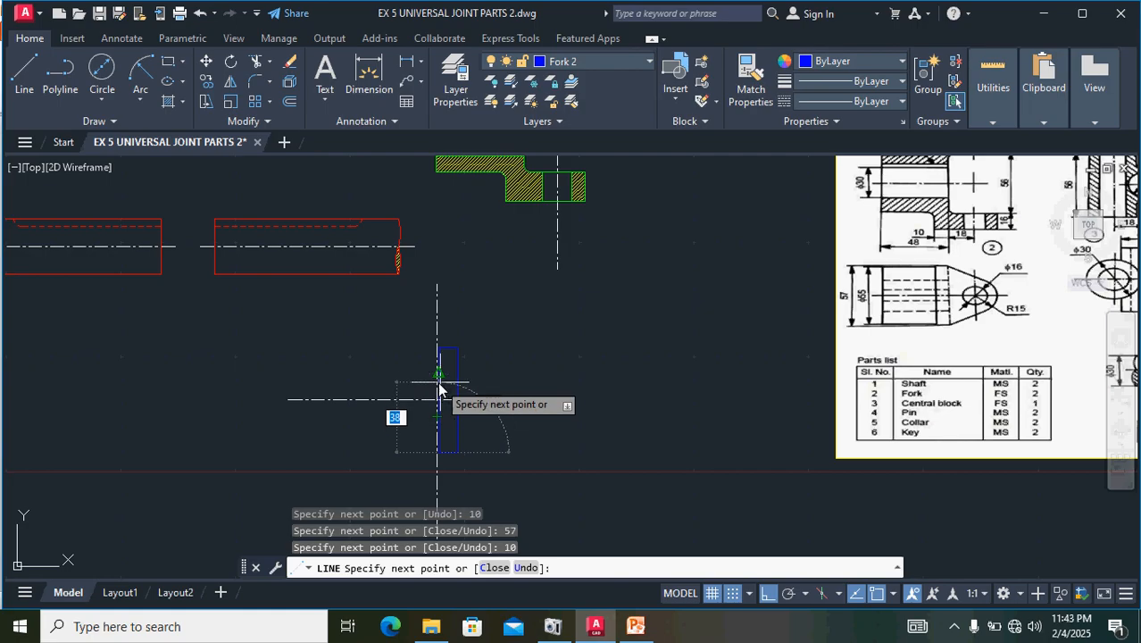
pyautogui.scroll(5, 438, 392)
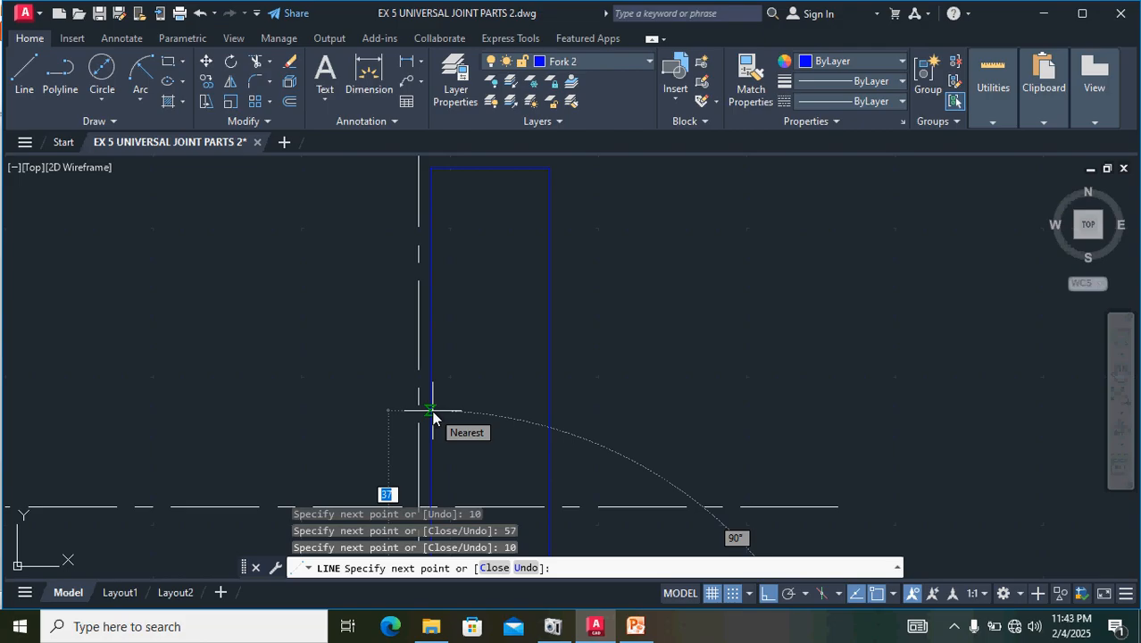
pyautogui.press('Escape')
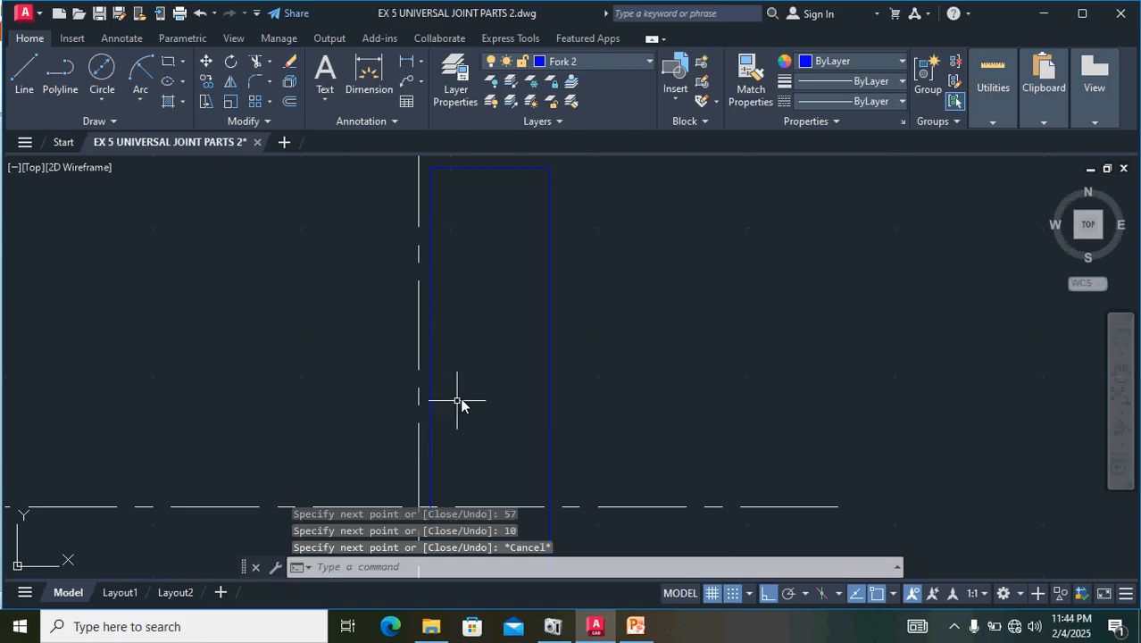
# - Draw a 28.5 line straight up from the outline's lower-left corner to the horizontal centreline, closing the narrow rectangle
pyautogui.scroll(-4, 451, 429)
pyautogui.scroll(5, 455, 466)
pyautogui.scroll(-5, 458, 455)
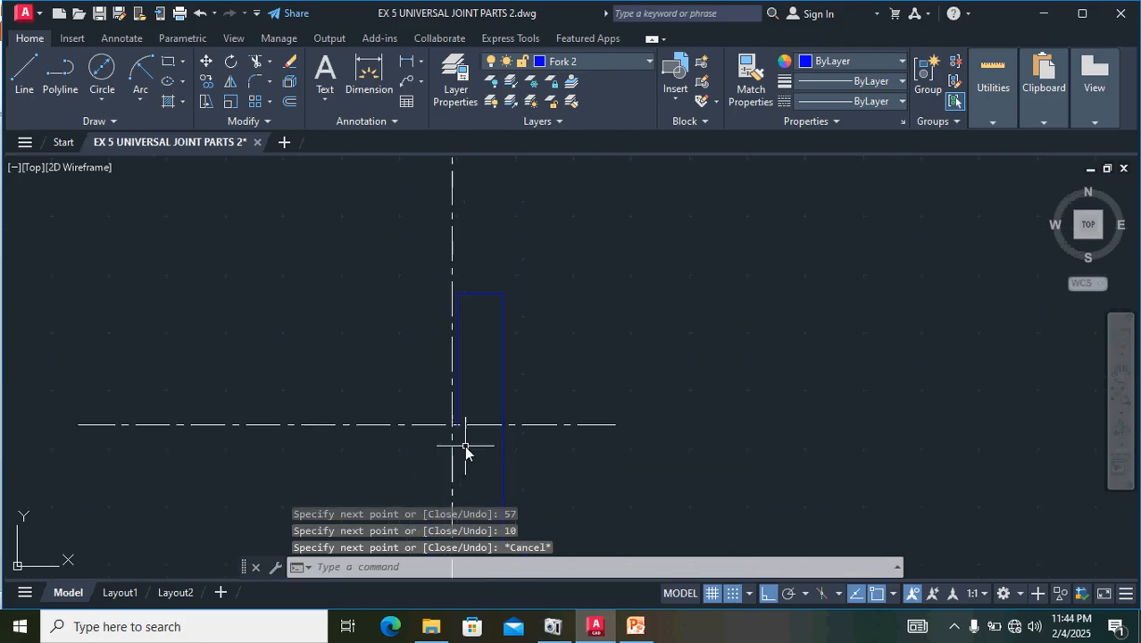
pyautogui.scroll(-2, 461, 478)
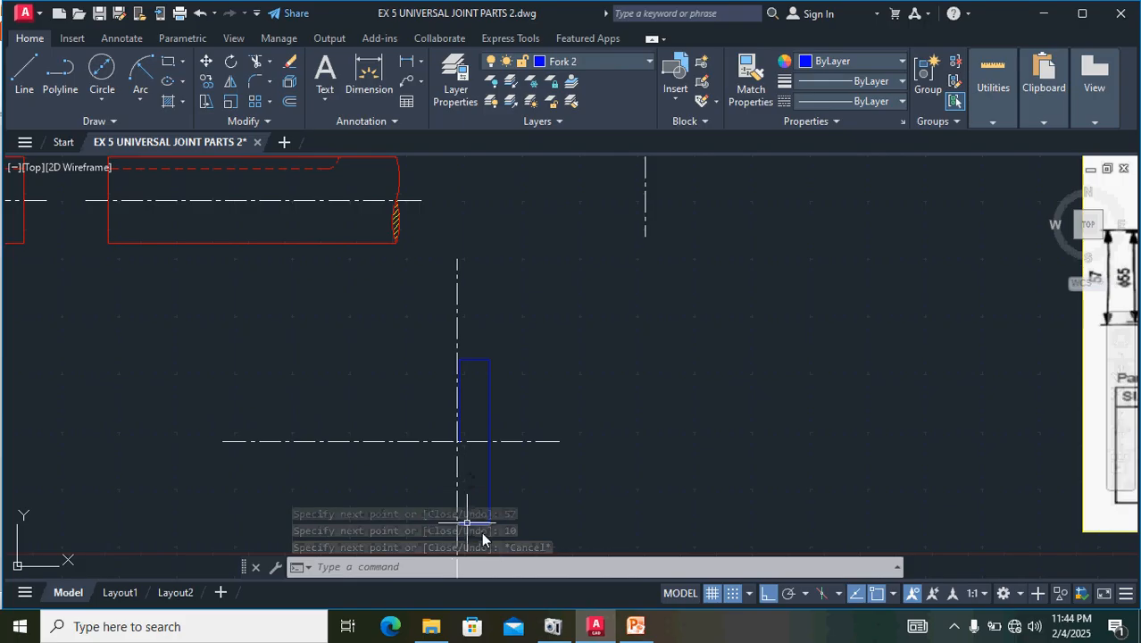
pyautogui.scroll(5, 465, 526)
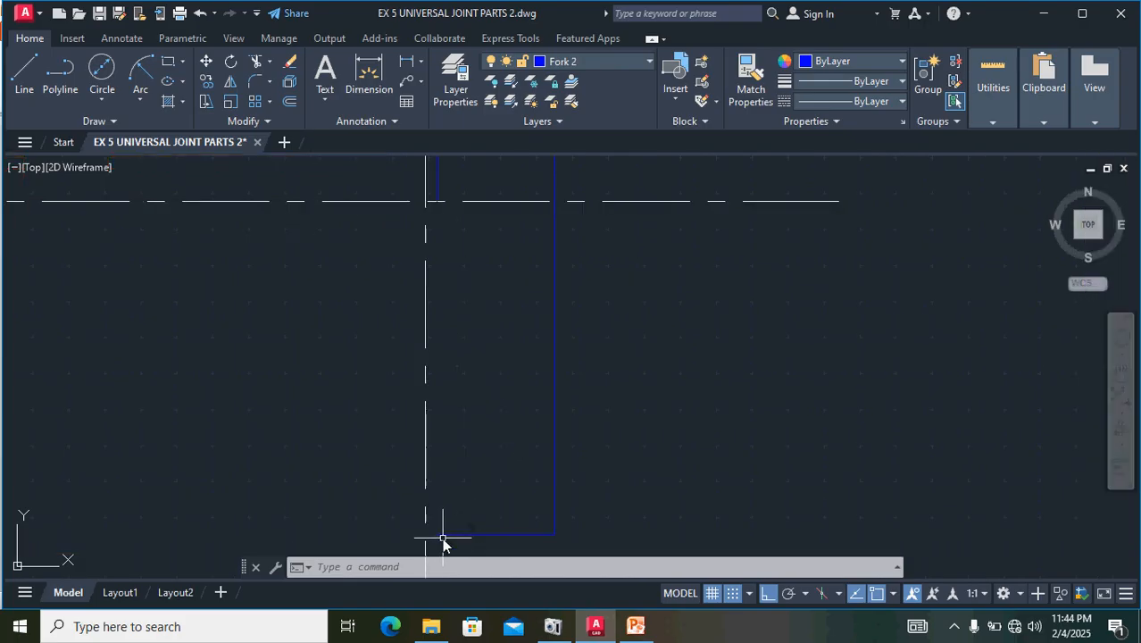
pyautogui.press('Return')
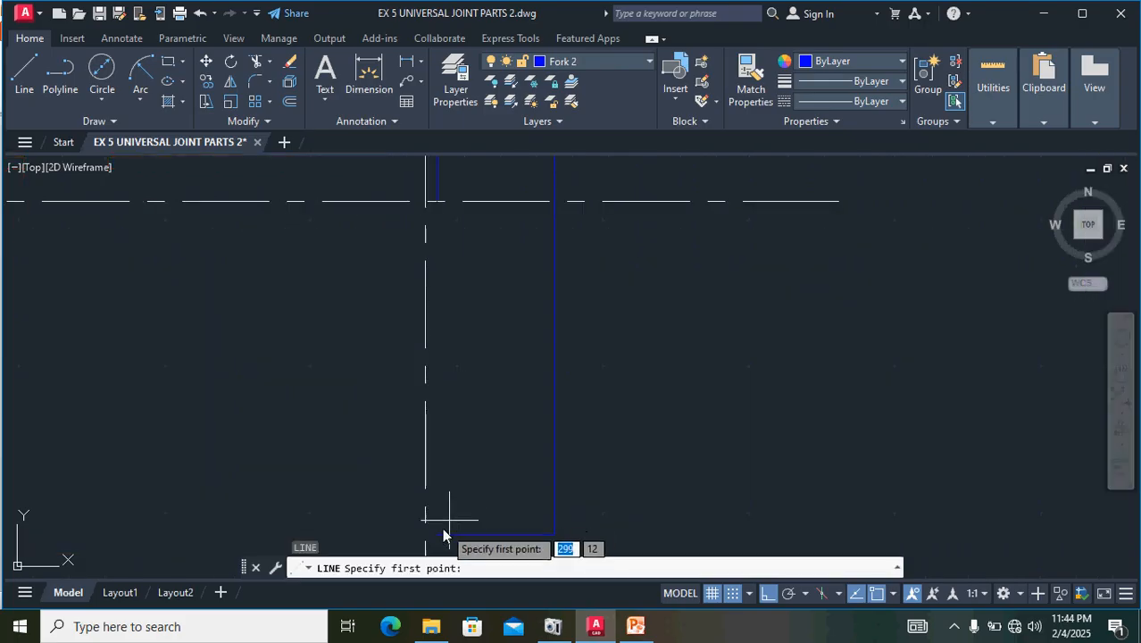
pyautogui.click(437, 534)
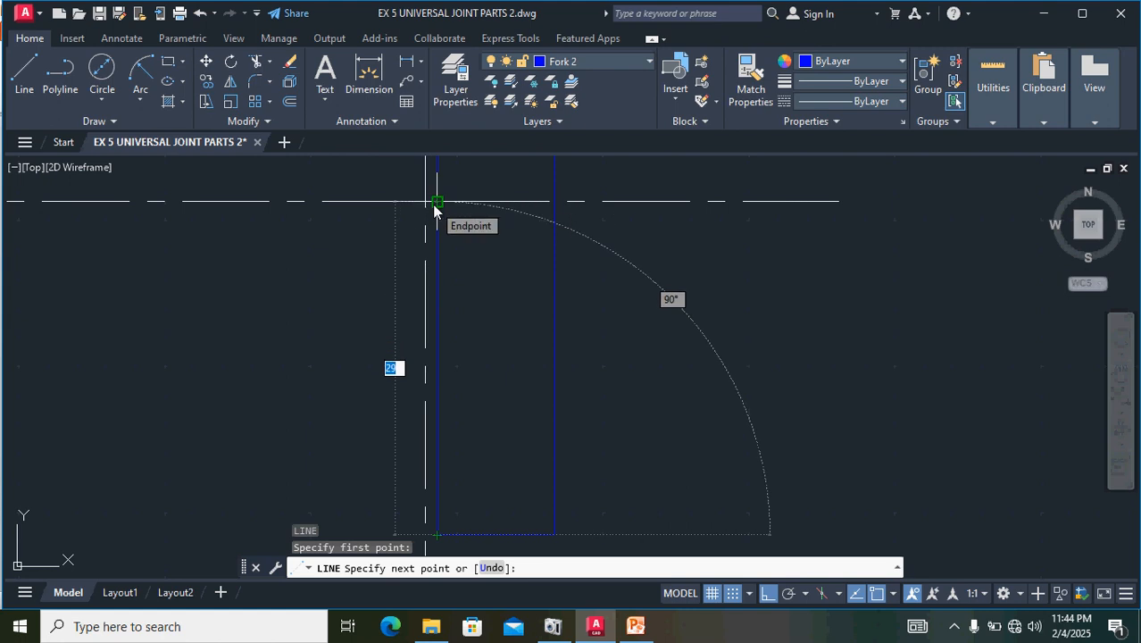
pyautogui.write('28.5')
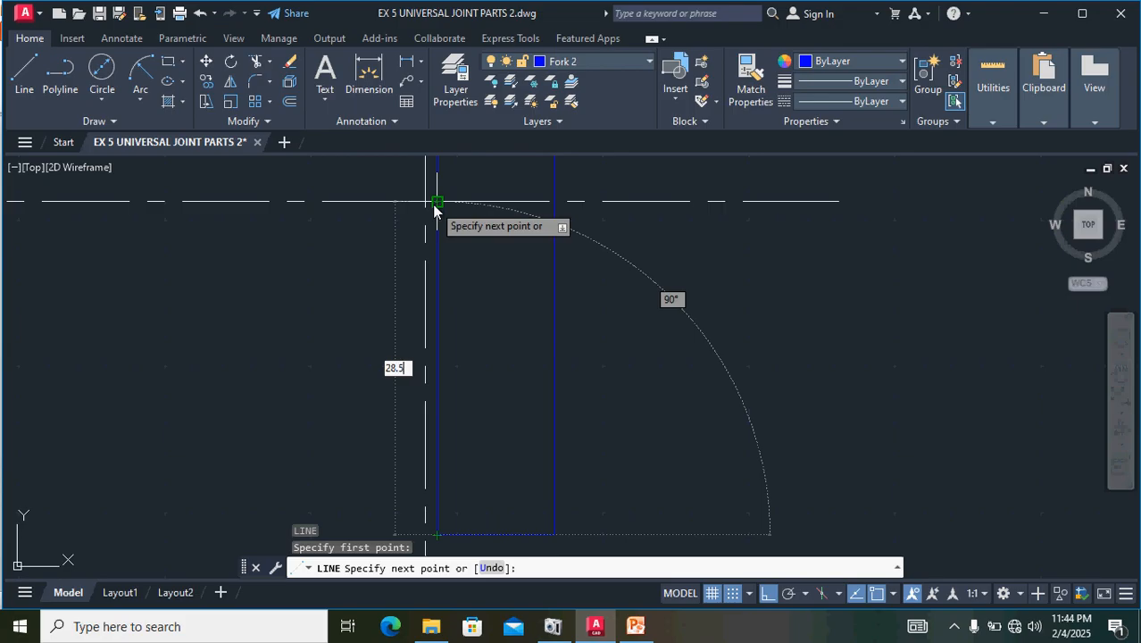
pyautogui.press('Return')
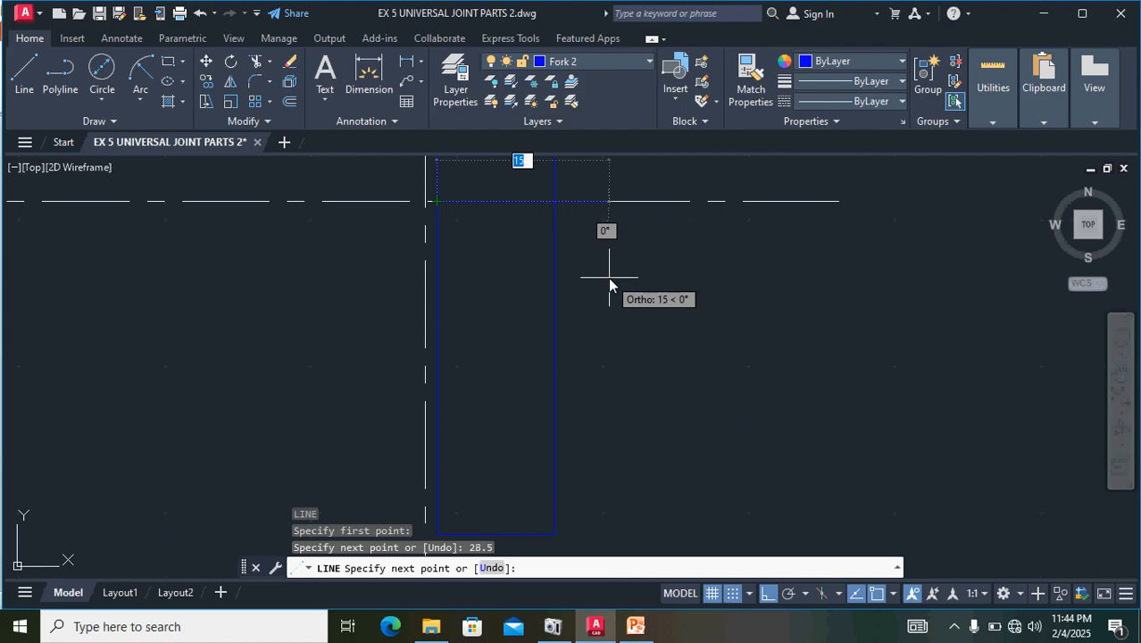
pyautogui.press('Escape')
pyautogui.scroll(-2, 608, 279)
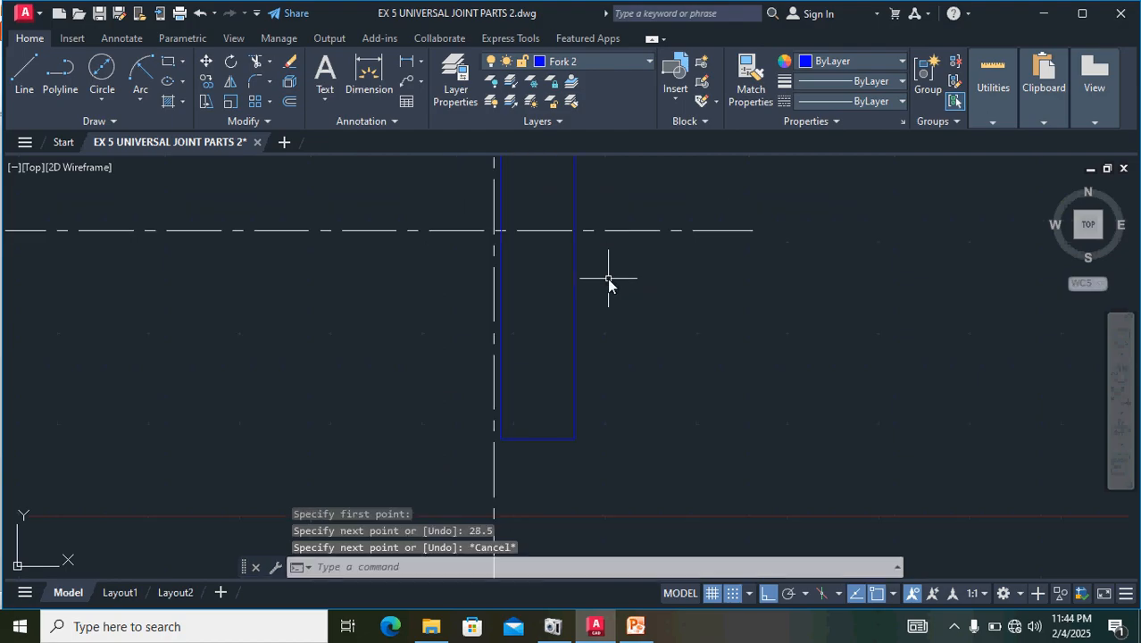
pyautogui.moveTo(593, 456)
pyautogui.mouseDown()
pyautogui.moveTo(484, 370)
pyautogui.moveTo(505, 319)
pyautogui.mouseUp()
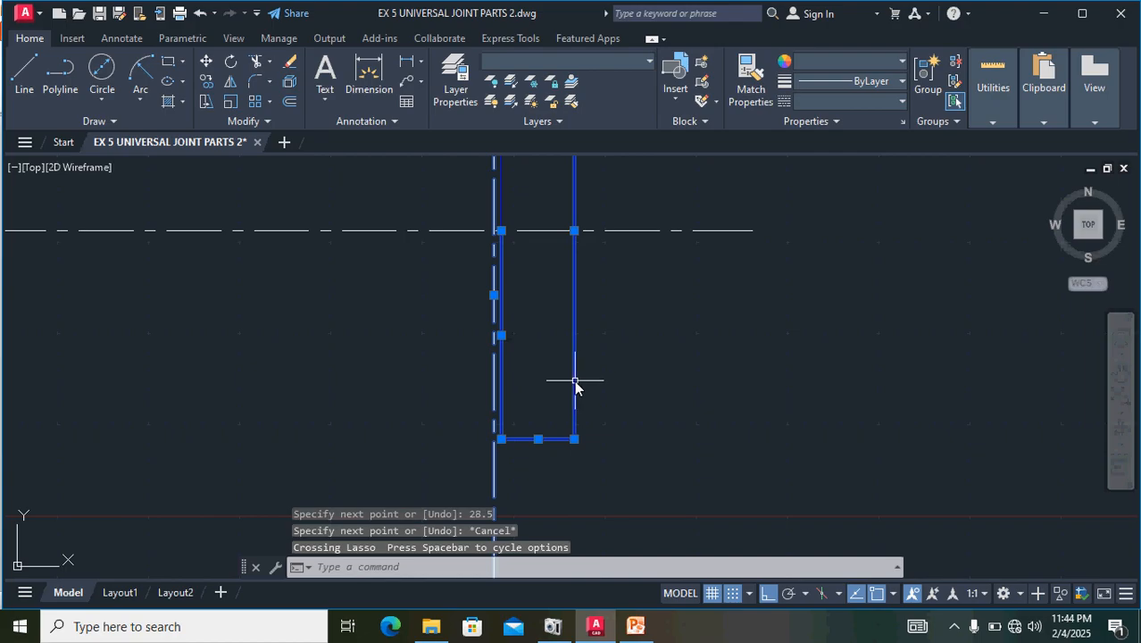
pyautogui.scroll(-4, 575, 385)
pyautogui.scroll(6, 582, 332)
pyautogui.scroll(-4, 587, 297)
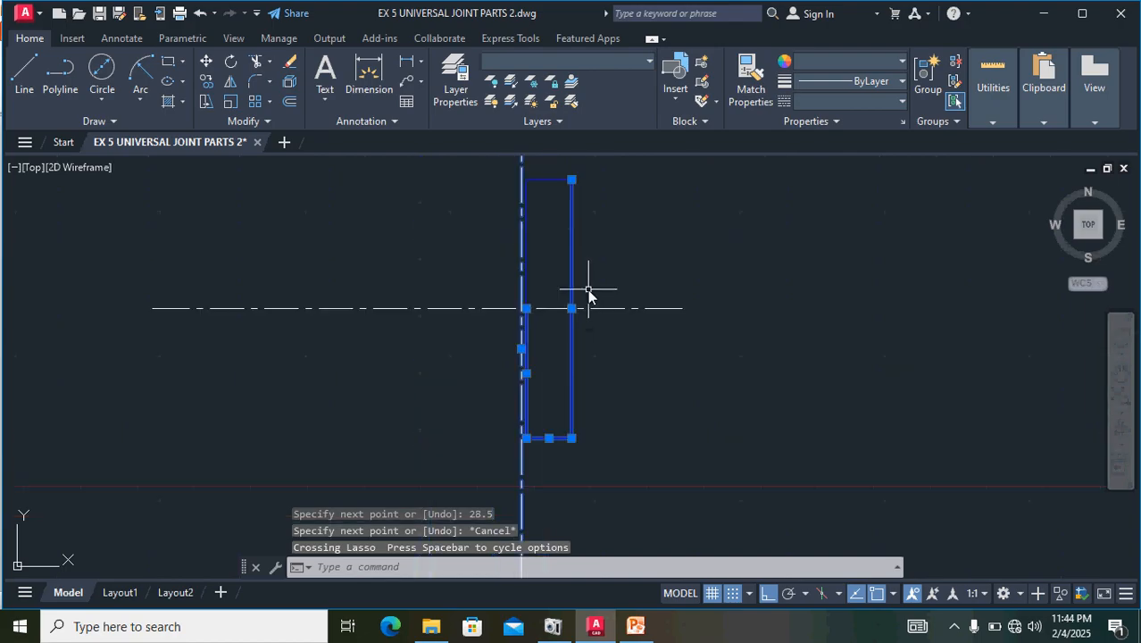
pyautogui.moveTo(636, 254)
pyautogui.mouseDown()
pyautogui.moveTo(444, 192)
pyautogui.moveTo(445, 224)
pyautogui.mouseUp()
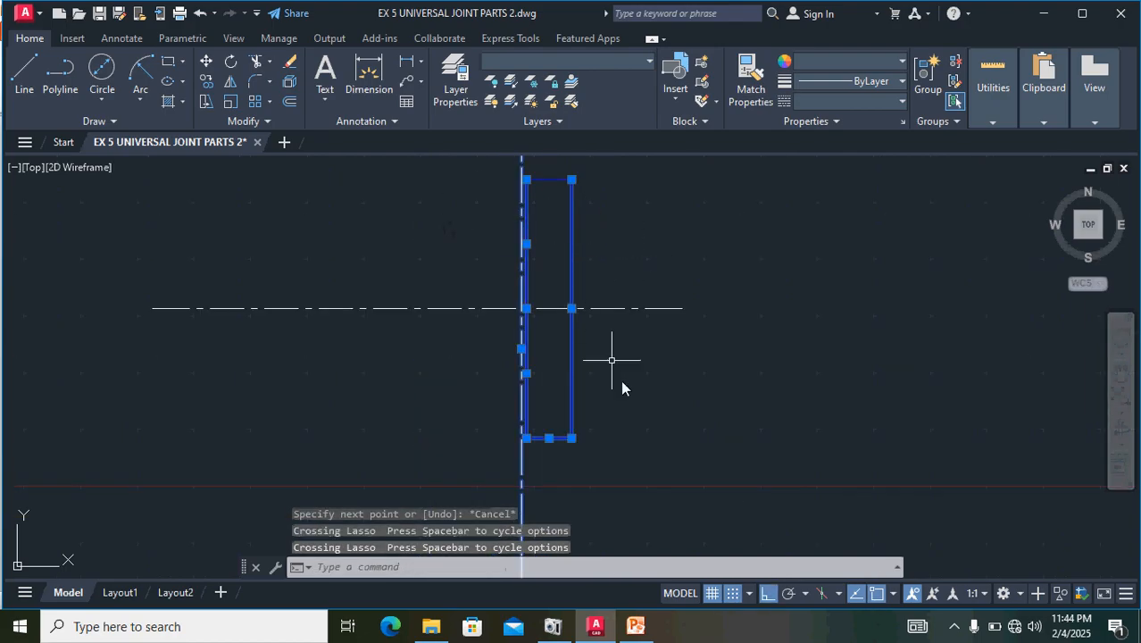
pyautogui.click(524, 469)
pyautogui.click(521, 470)
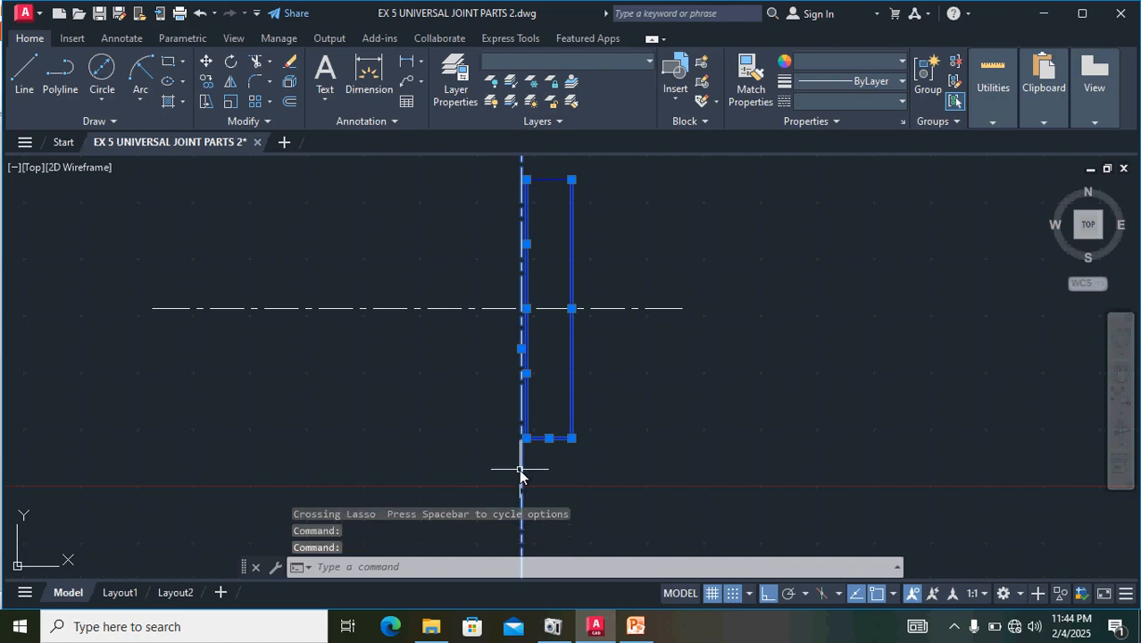
pyautogui.scroll(-6, 533, 471)
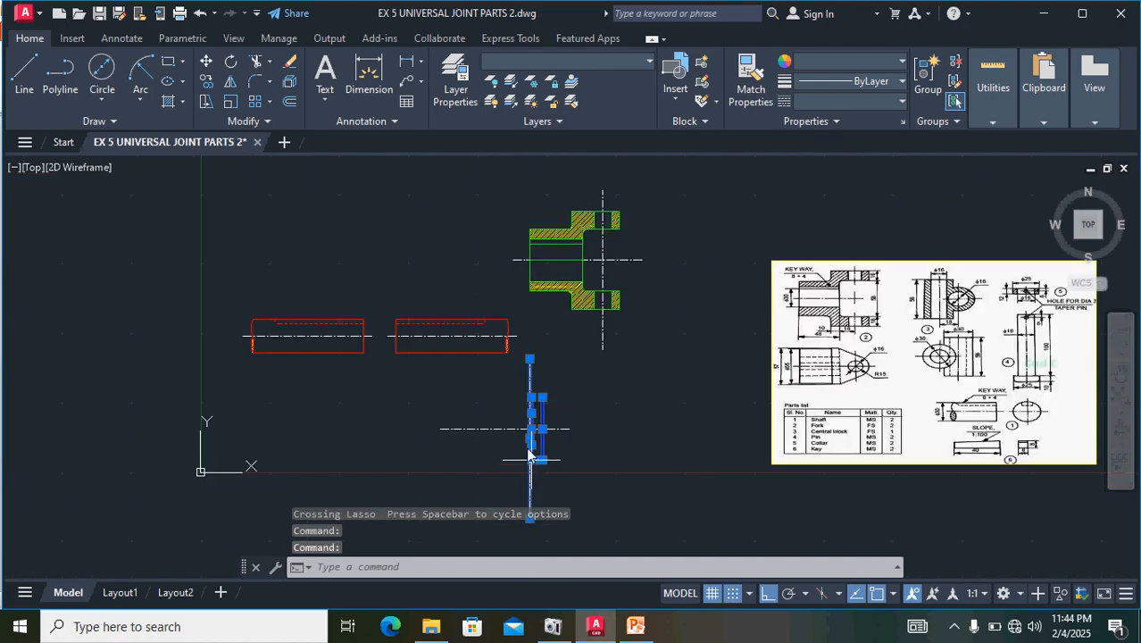
pyautogui.scroll(5, 512, 347)
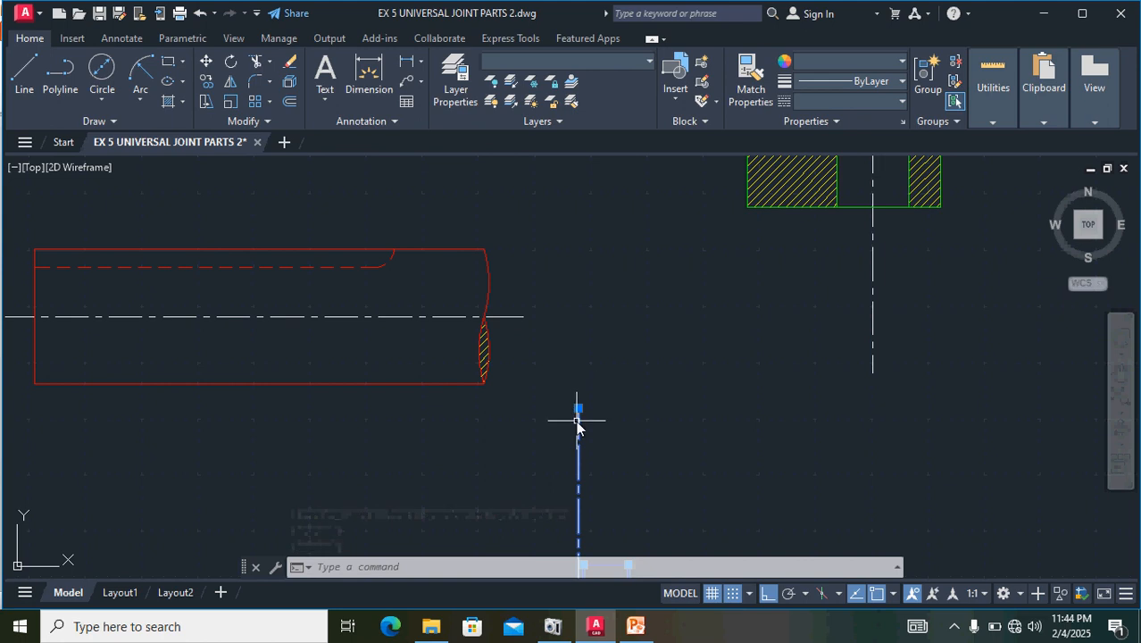
pyautogui.click(578, 421)
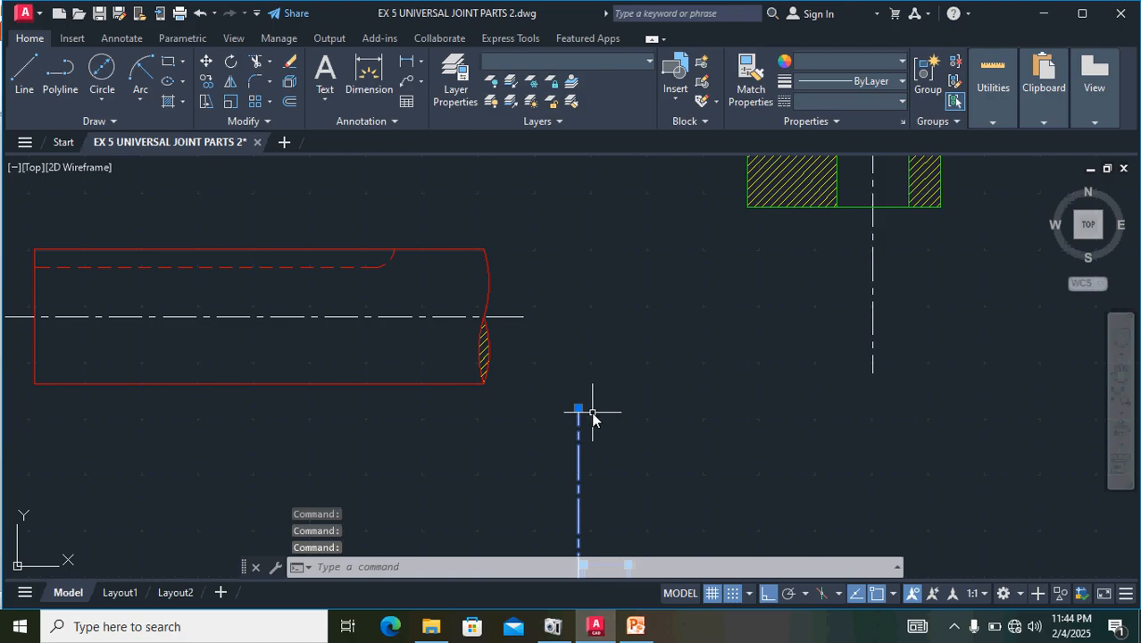
pyautogui.press('Escape')
pyautogui.scroll(-5, 589, 412)
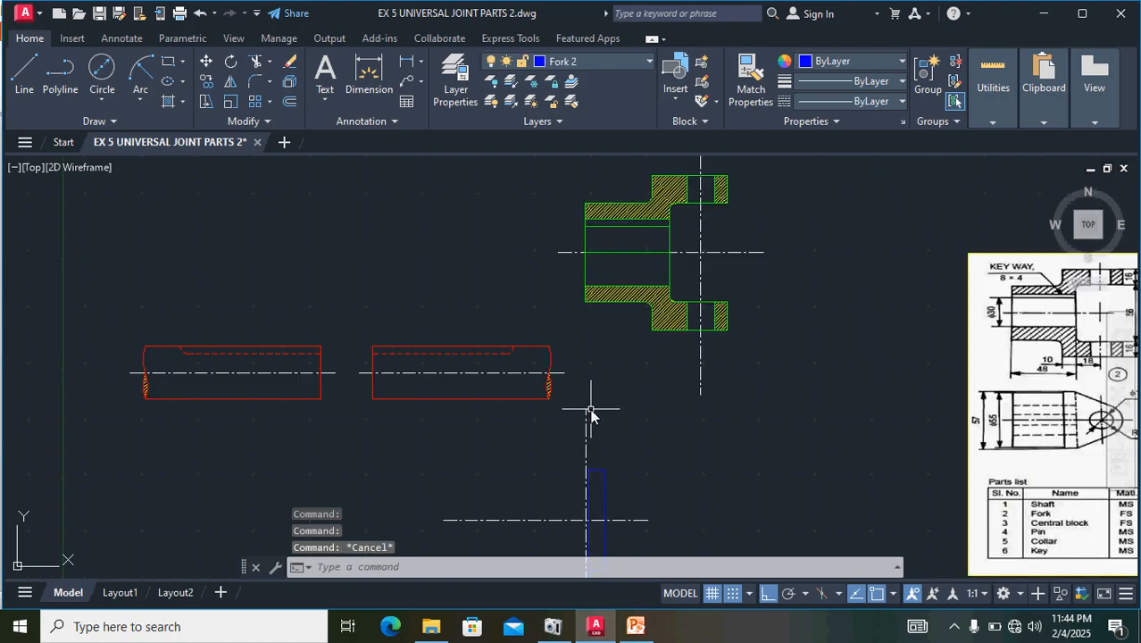
# - Move the narrow blue rectangle's lines horizontally by 1 so that its left edge lies on the vertical centreline
pyautogui.scroll(5, 589, 493)
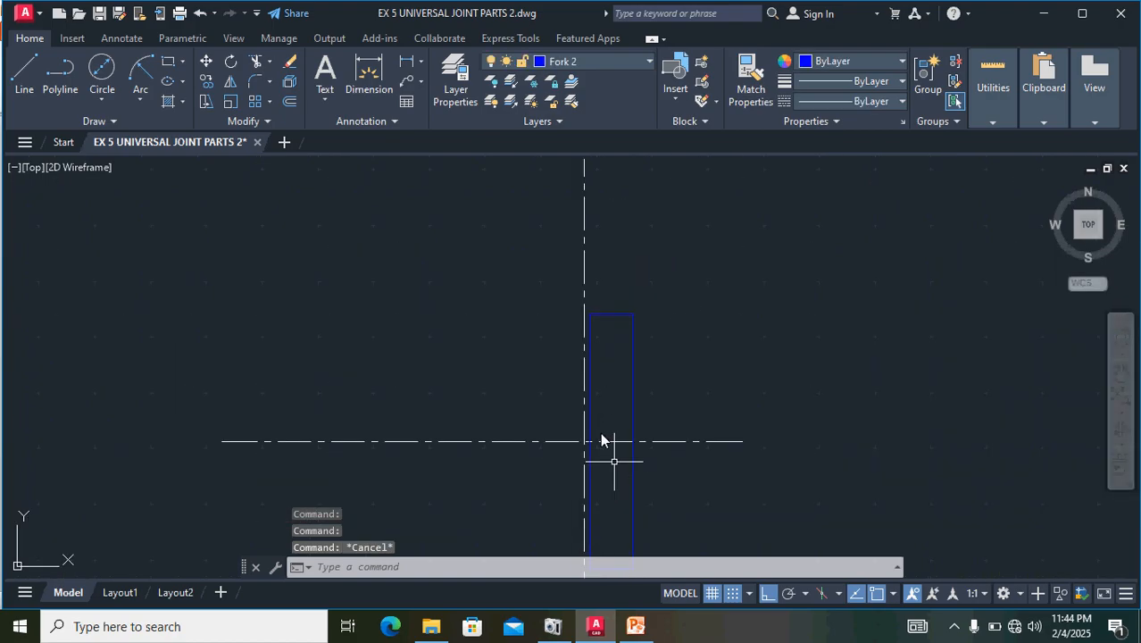
pyautogui.scroll(8, 568, 352)
pyautogui.click(642, 331)
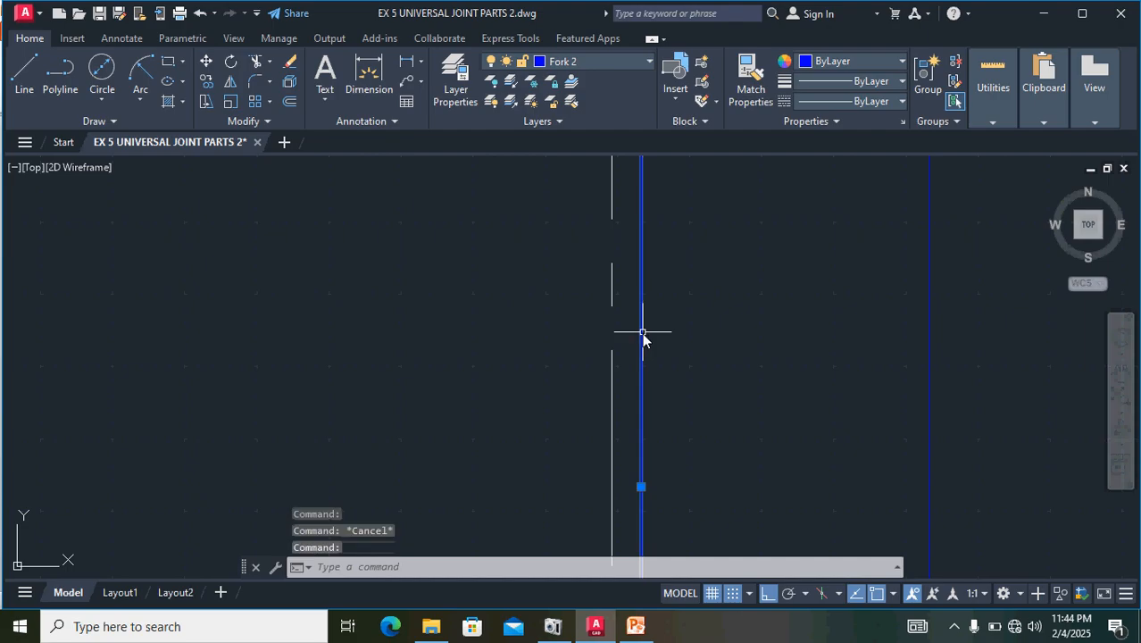
pyautogui.scroll(-4, 709, 370)
pyautogui.moveTo(852, 332)
pyautogui.mouseDown()
pyautogui.moveTo(773, 277)
pyautogui.moveTo(766, 234)
pyautogui.mouseUp()
pyautogui.scroll(-4, 842, 351)
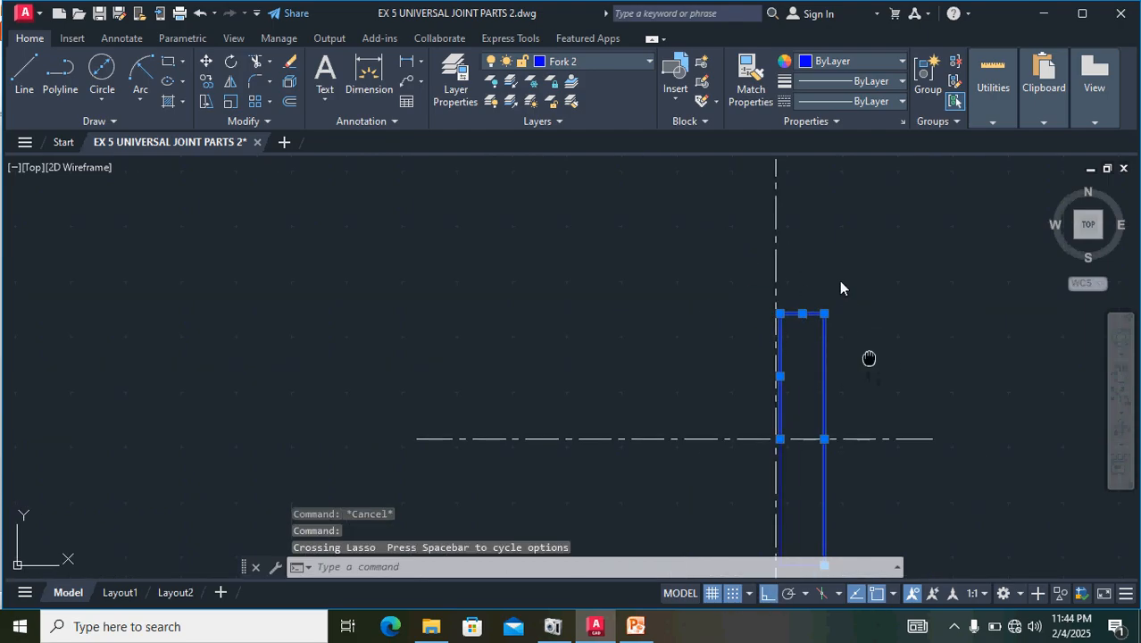
pyautogui.moveTo(869, 358); pyautogui.dragTo(809, 211, button='middle')
pyautogui.scroll(5, 762, 446)
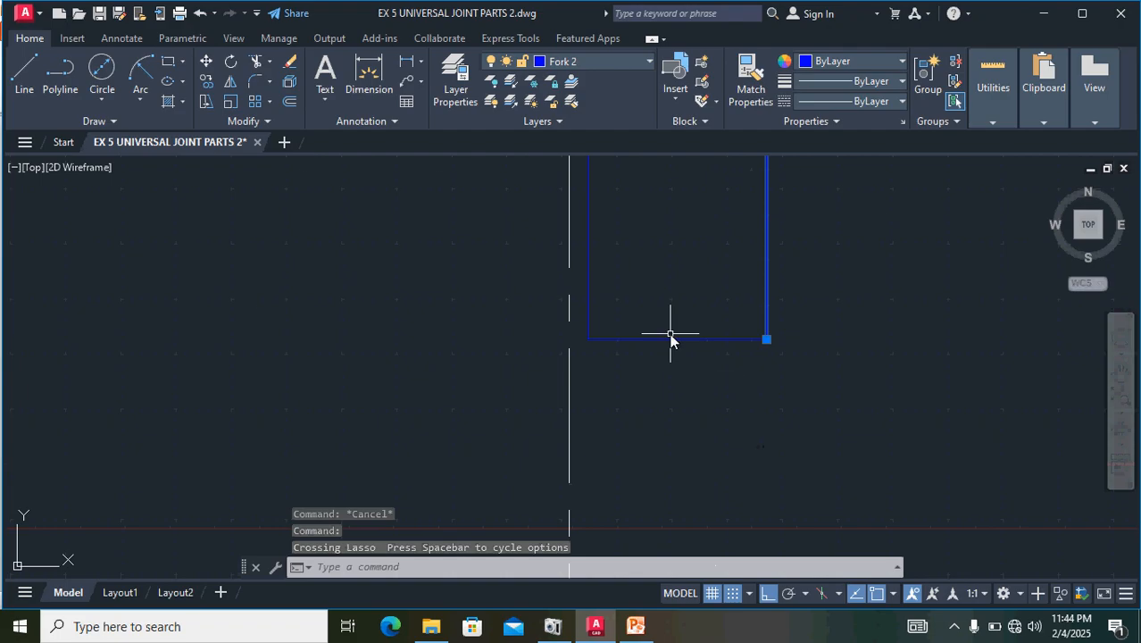
pyautogui.click(670, 337)
pyautogui.click(587, 271)
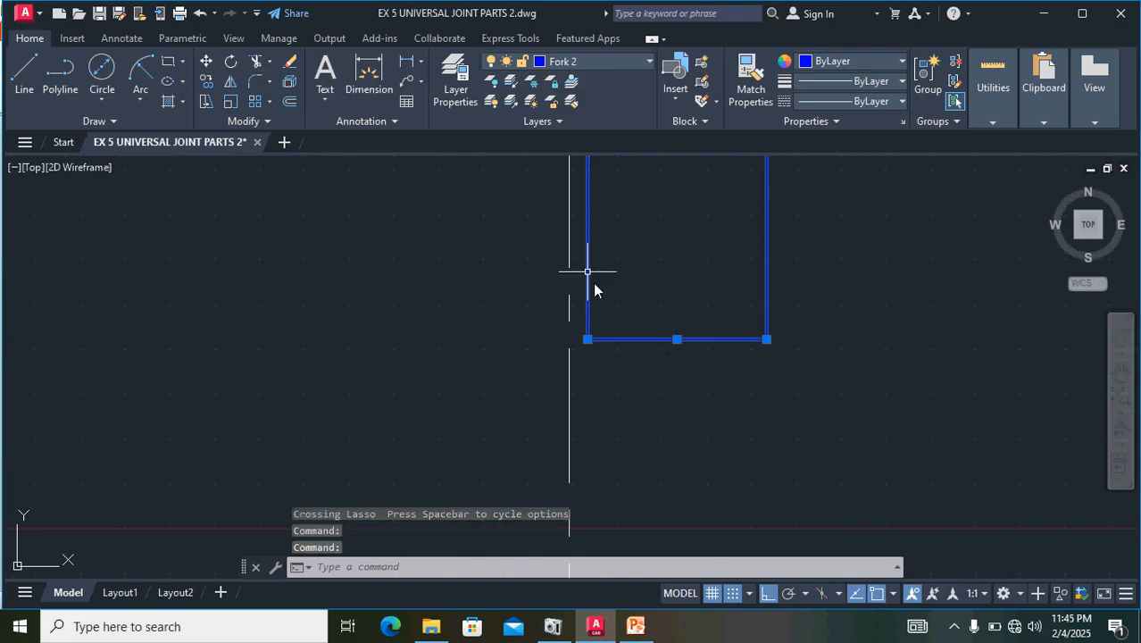
pyautogui.scroll(-4, 705, 318)
pyautogui.moveTo(779, 228); pyautogui.dragTo(773, 466, button='middle')
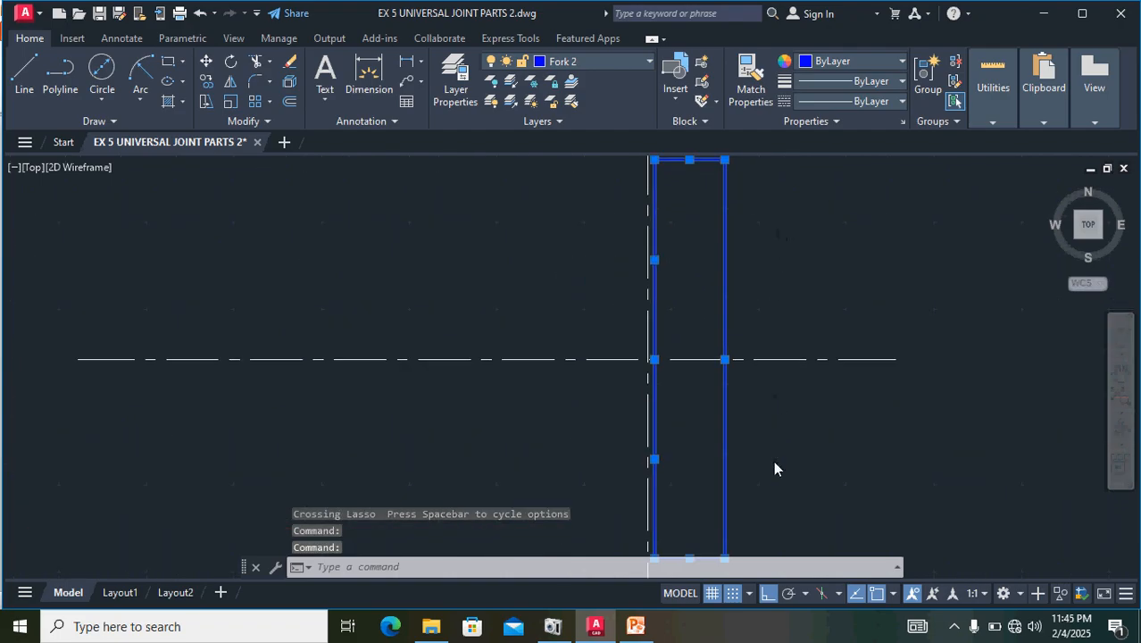
pyautogui.scroll(8, 663, 361)
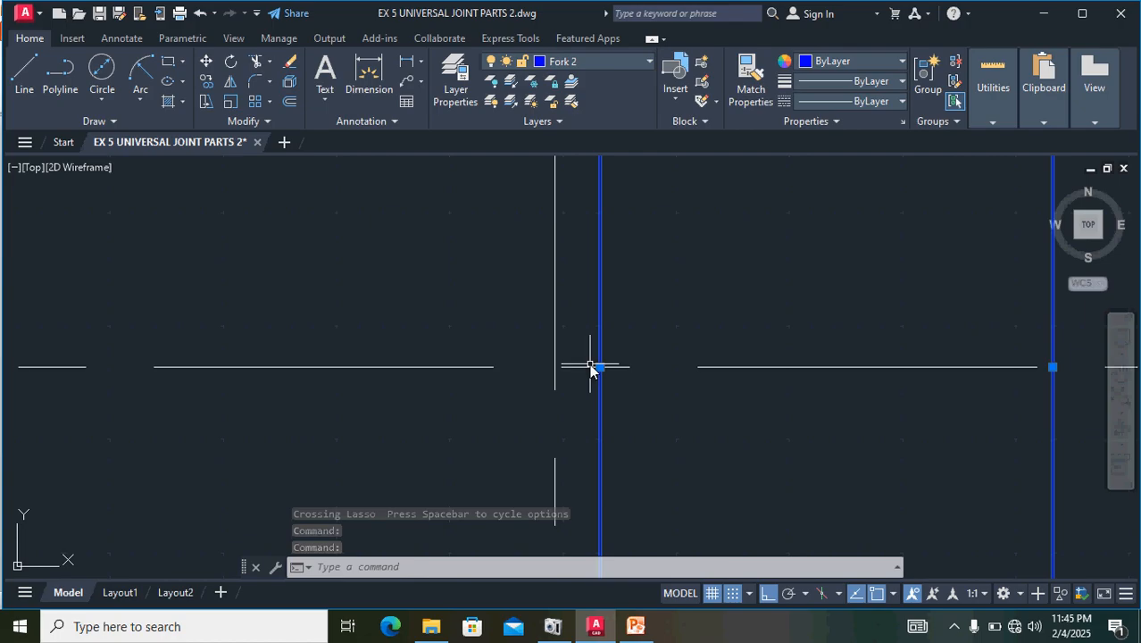
pyautogui.write('m')
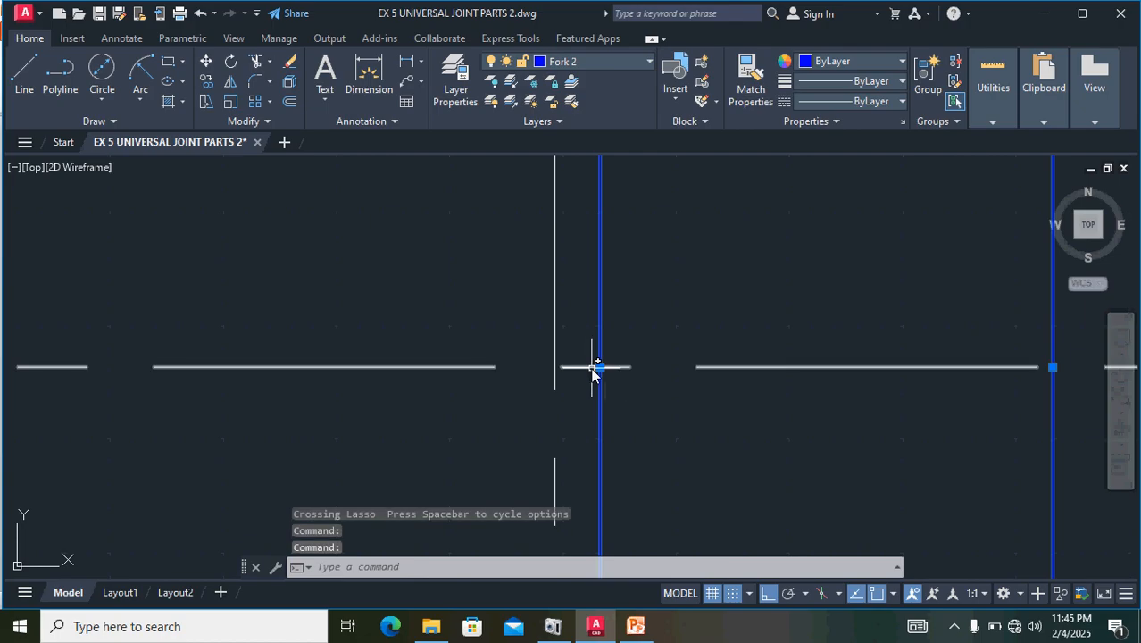
pyautogui.press('Return')
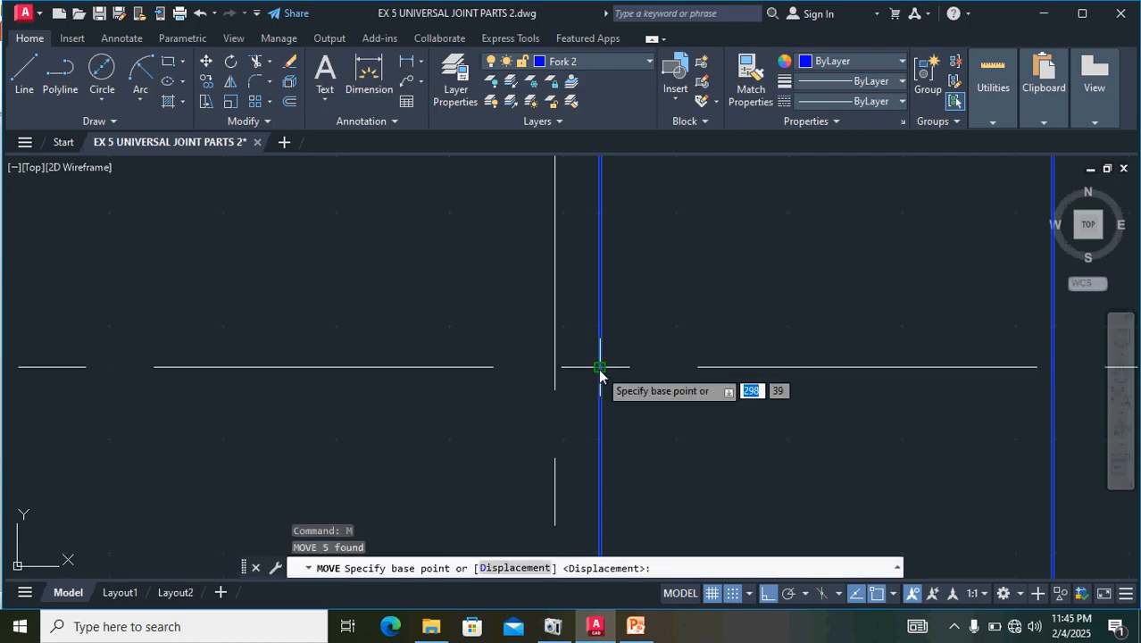
pyautogui.click(599, 367)
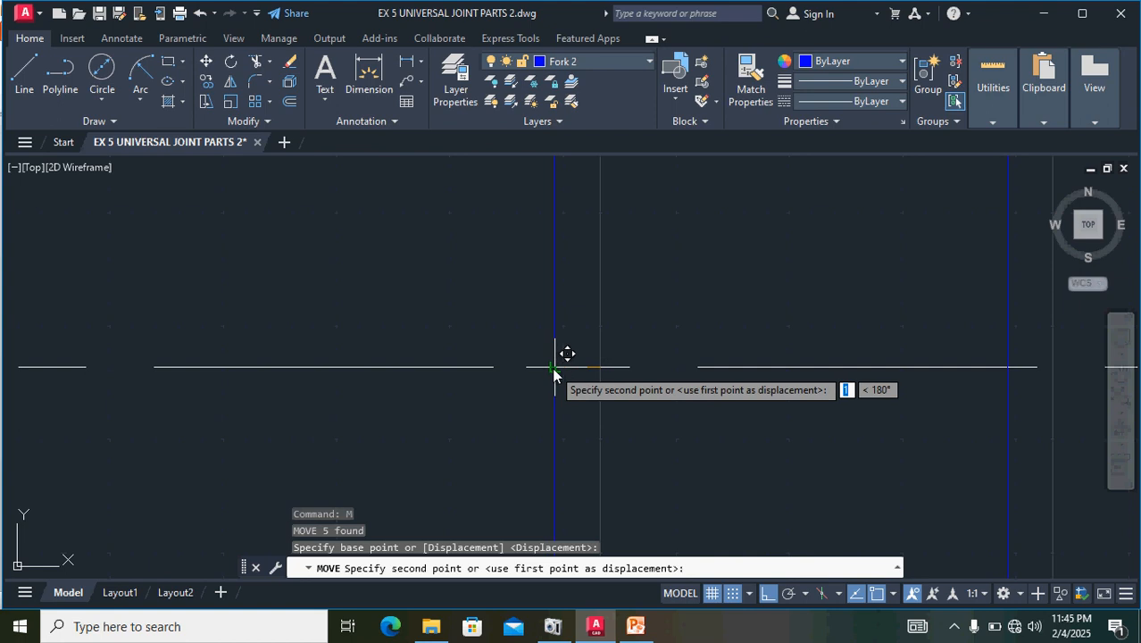
pyautogui.click(554, 367)
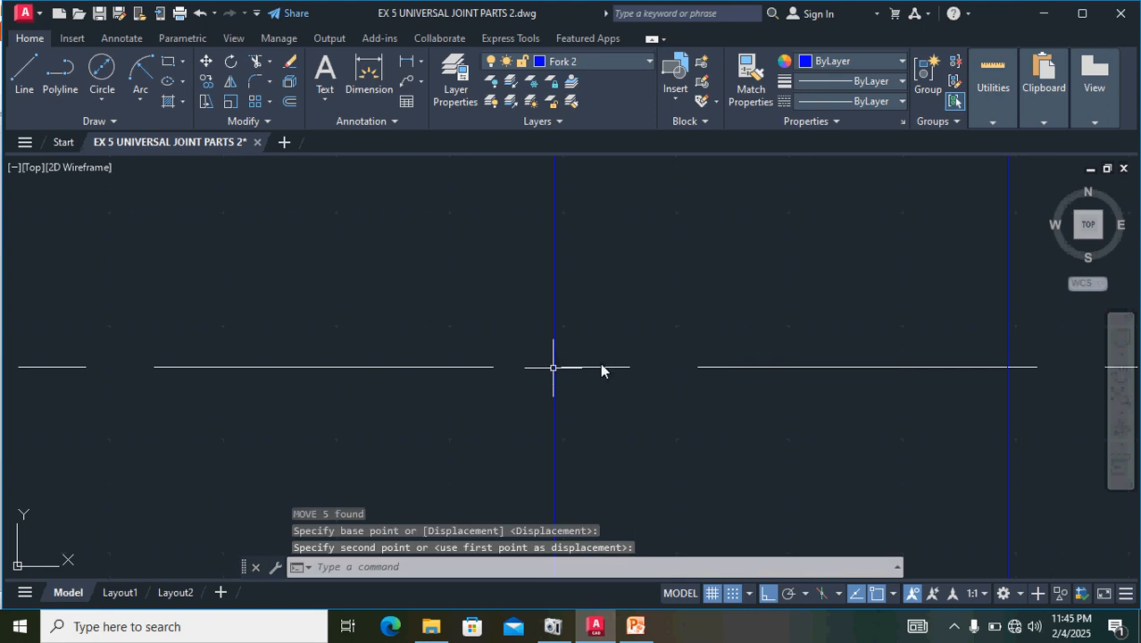
# - Examine the dimensions of the fork's lower view (part 2) in the reference drawing
pyautogui.press('Return')
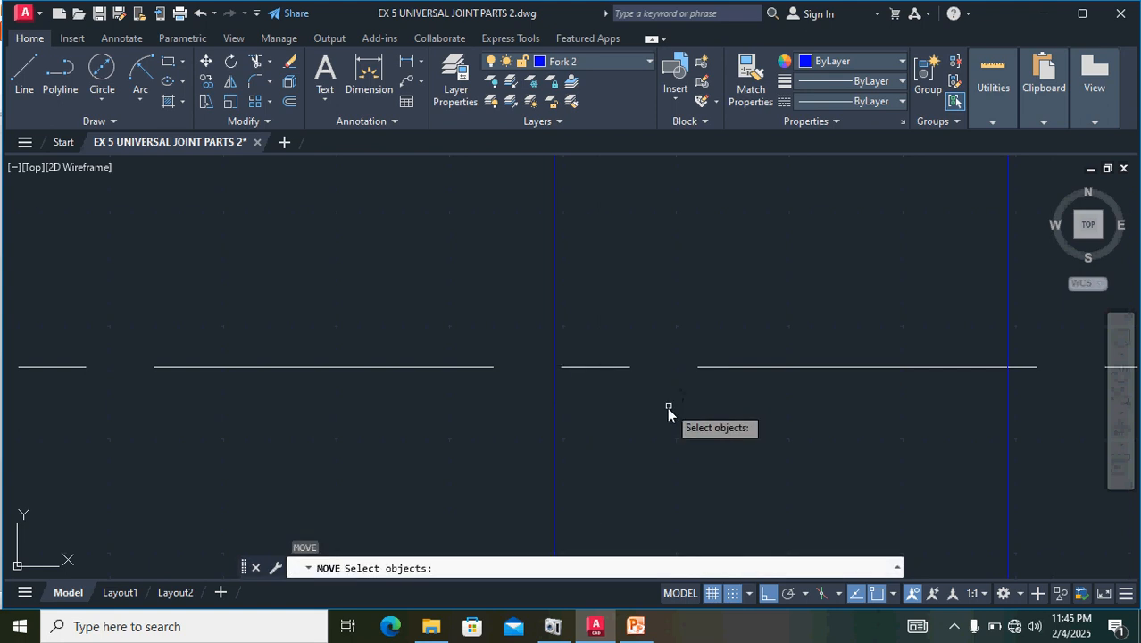
pyautogui.scroll(-10, 653, 426)
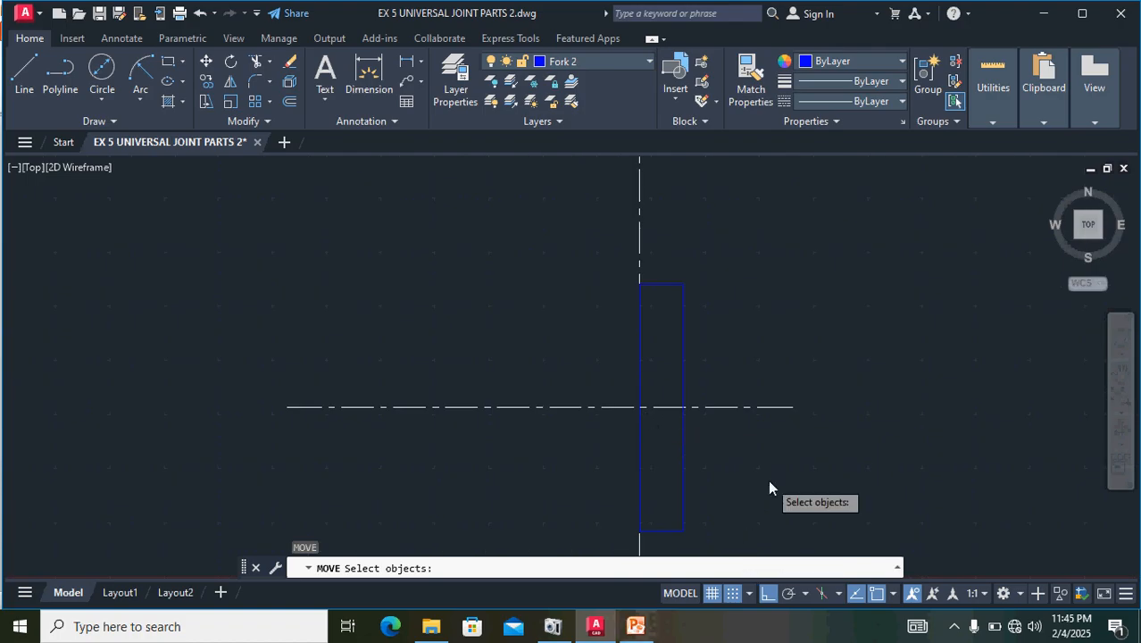
pyautogui.scroll(-2, 767, 479)
pyautogui.moveTo(850, 463)
pyautogui.mouseDown(button='middle')
pyautogui.moveTo(760, 441)
pyautogui.moveTo(630, 434)
pyautogui.mouseUp(button='middle')
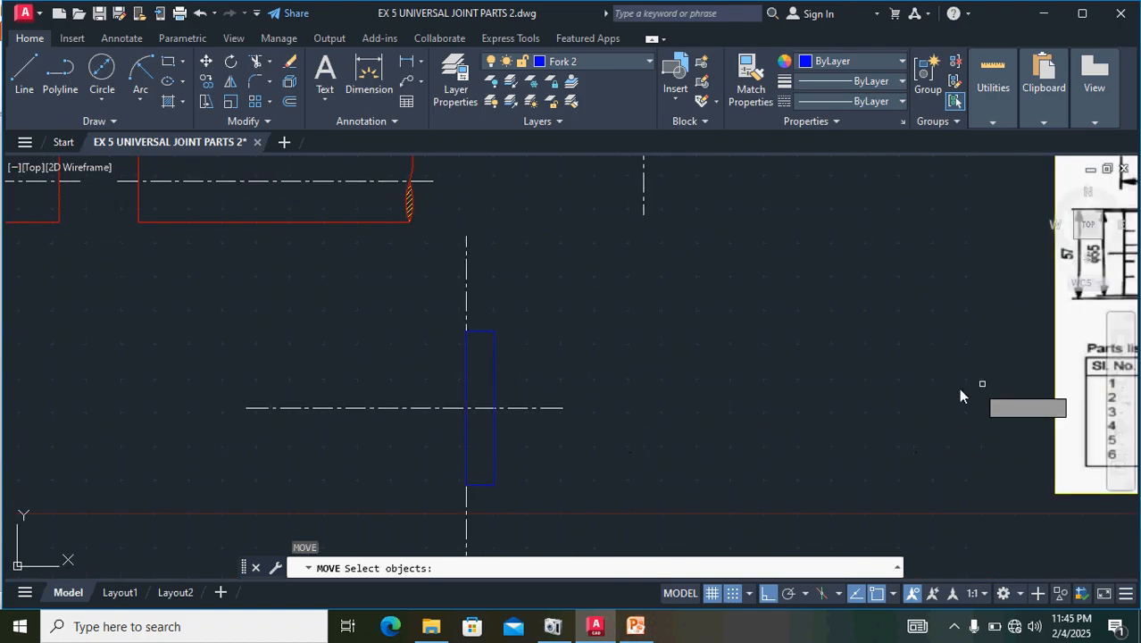
pyautogui.moveTo(921, 392); pyautogui.dragTo(621, 475, button='middle')
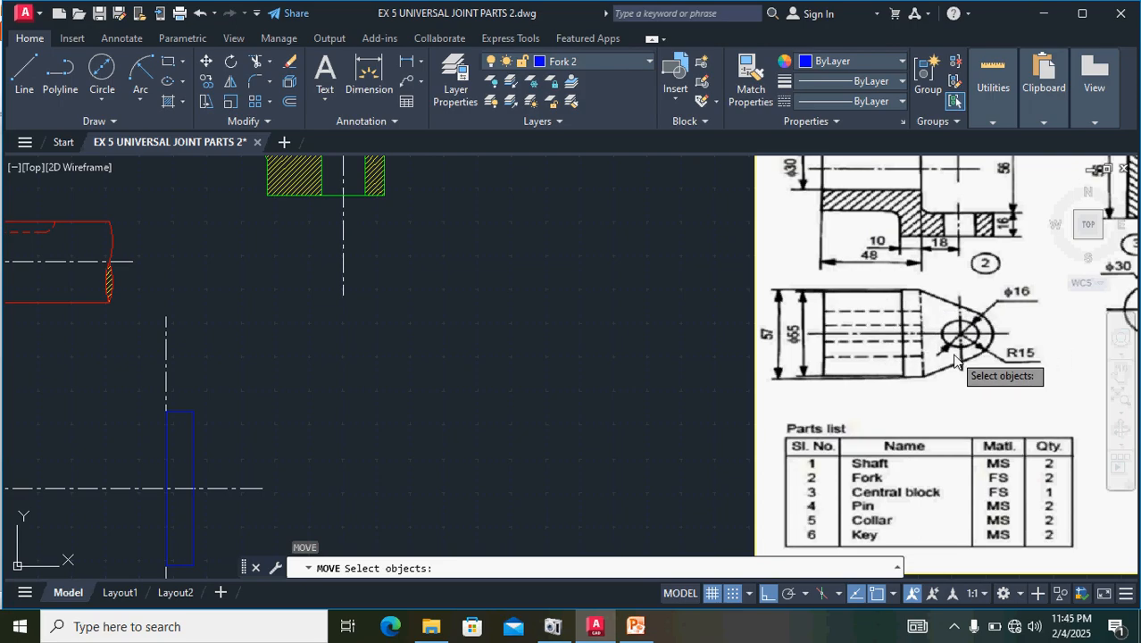
pyautogui.moveTo(1023, 322); pyautogui.dragTo(1015, 350, button='middle')
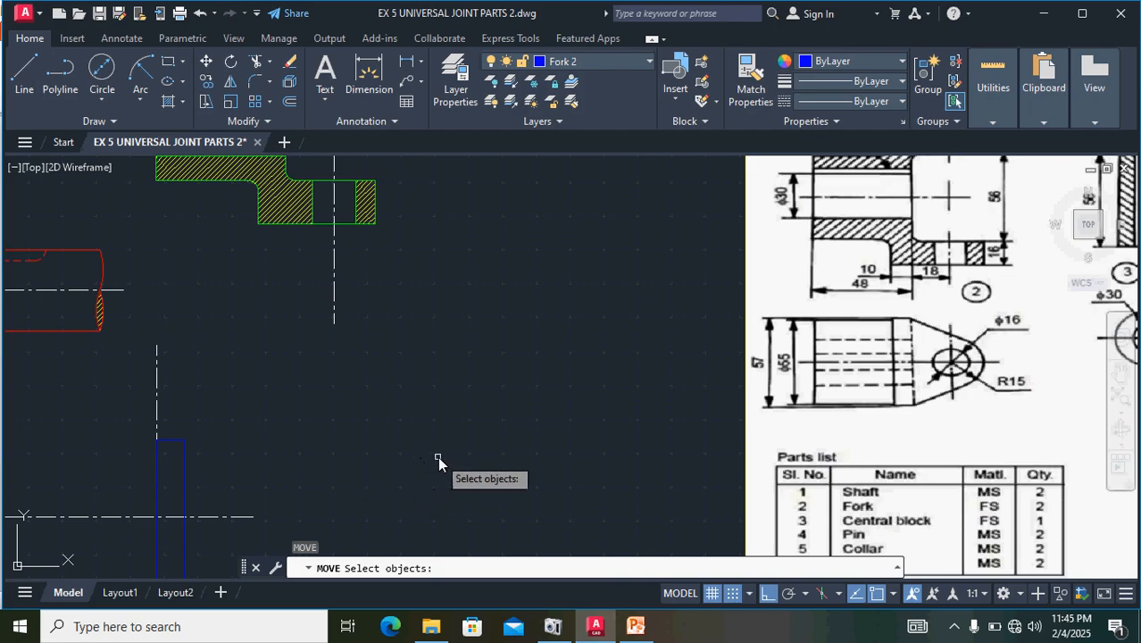
pyautogui.press('Escape')
pyautogui.click(184, 505)
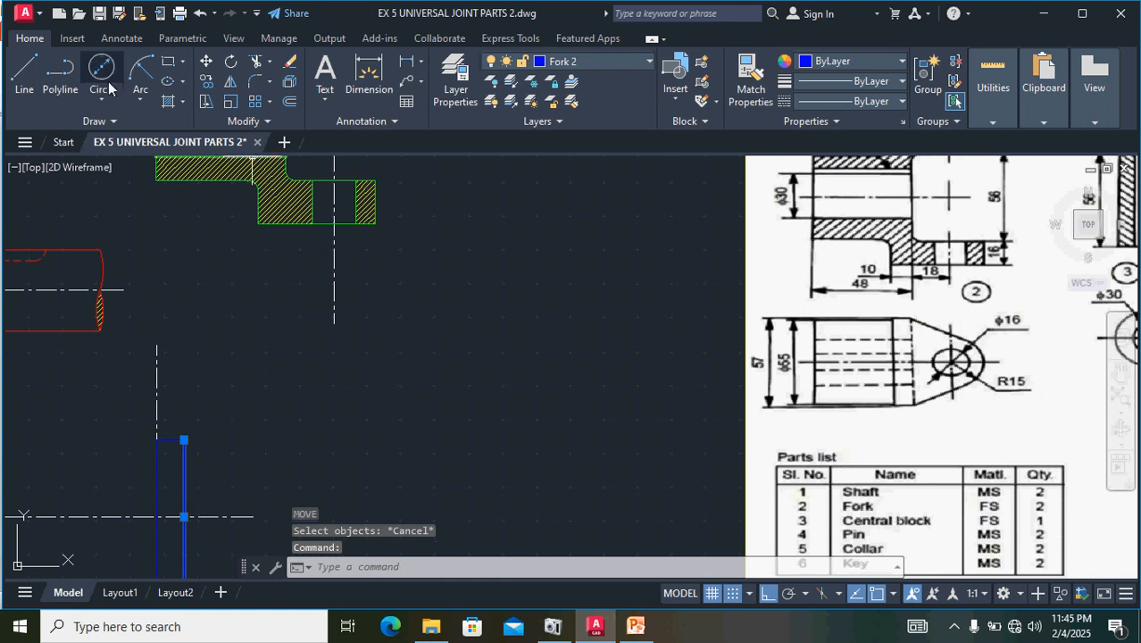
pyautogui.click(289, 100)
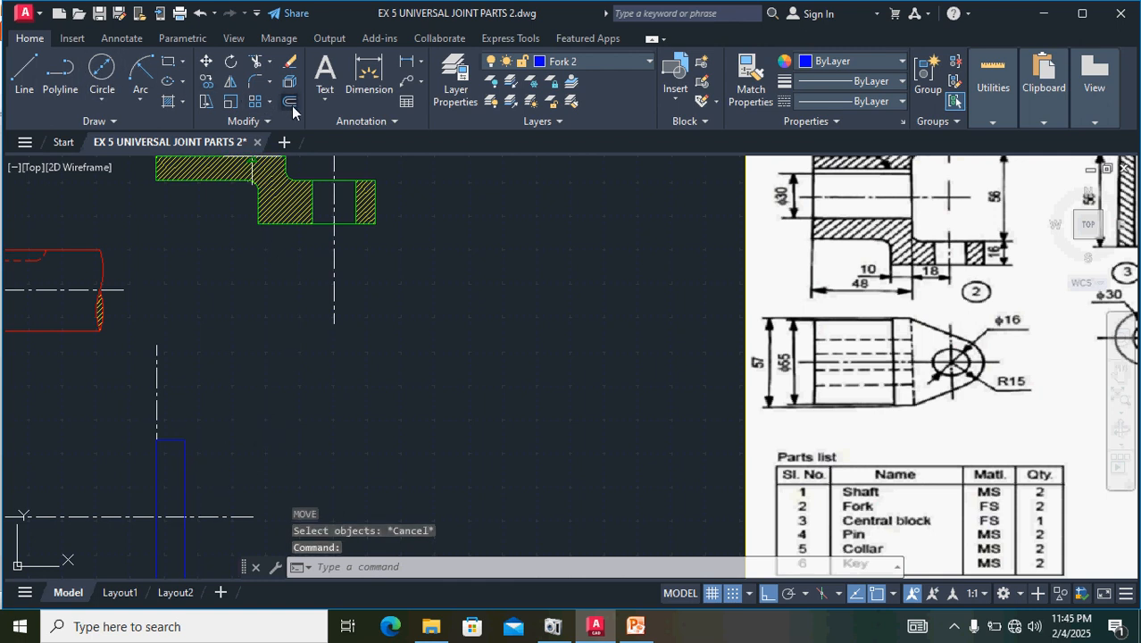
pyautogui.write('1')
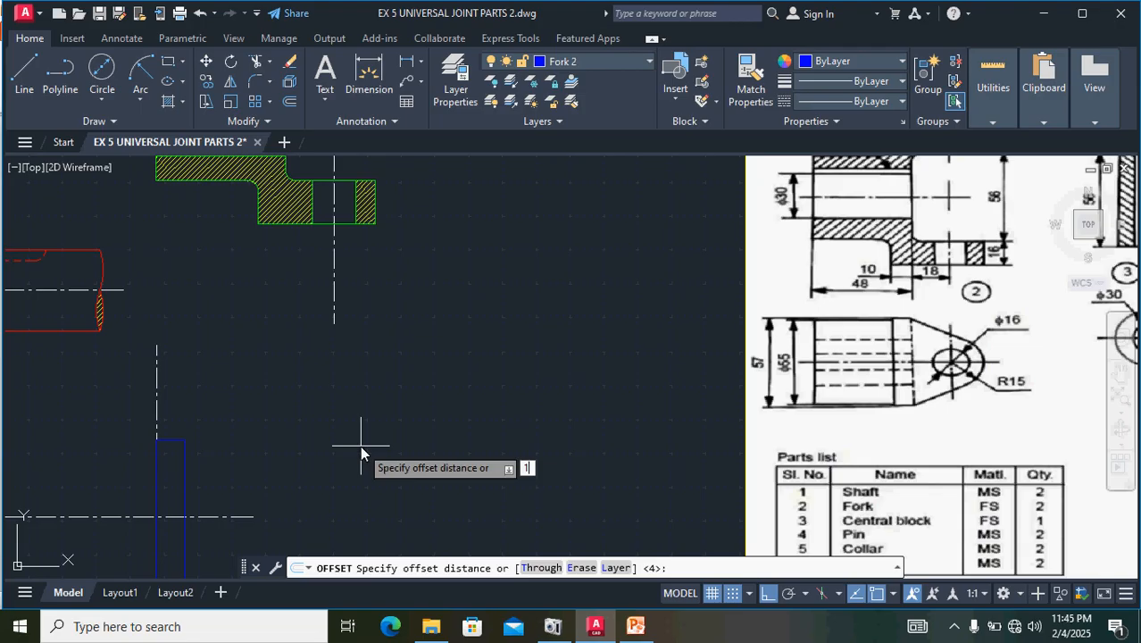
pyautogui.press('Return')
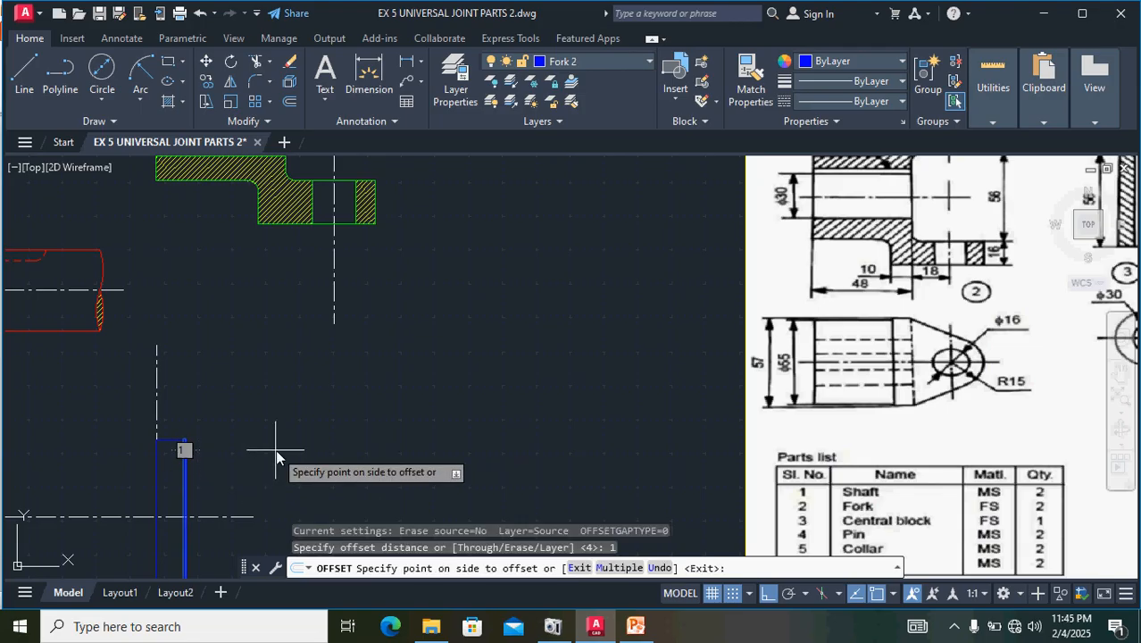
pyautogui.press('Escape')
pyautogui.scroll(3, 213, 470)
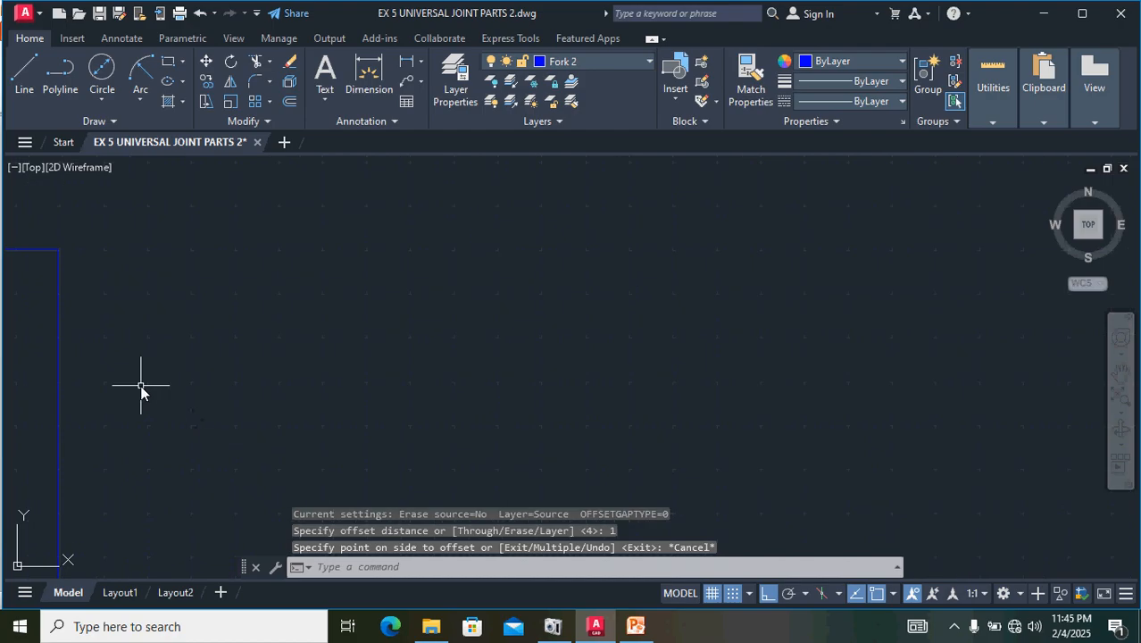
pyautogui.moveTo(154, 397)
pyautogui.mouseDown(button='middle')
pyautogui.moveTo(504, 357)
pyautogui.moveTo(565, 364)
pyautogui.mouseUp(button='middle')
pyautogui.scroll(5, 565, 364)
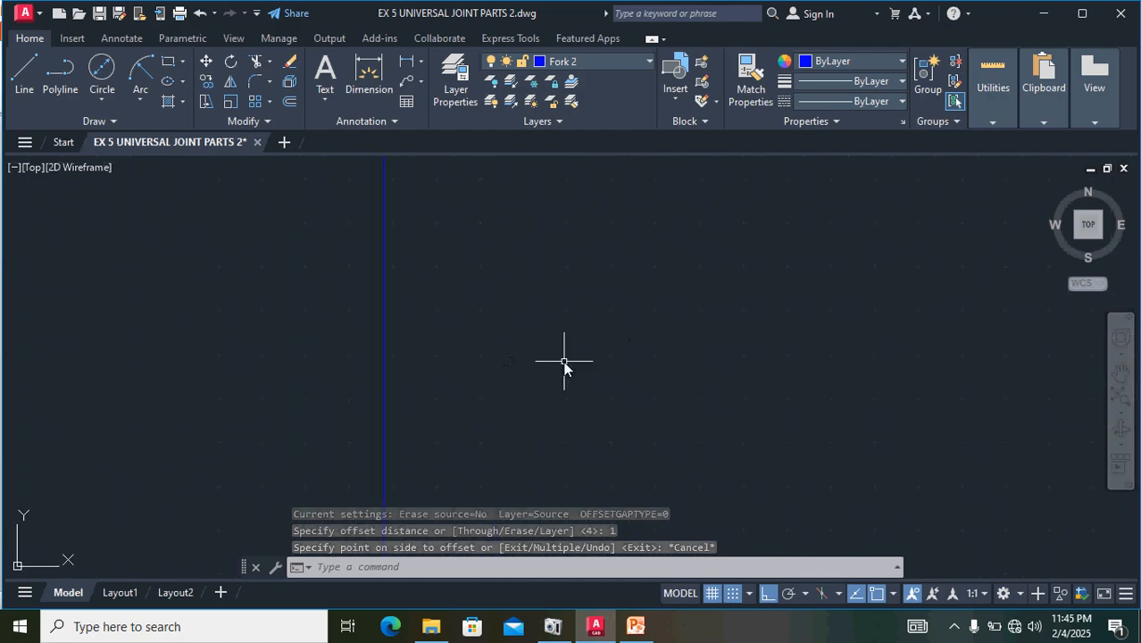
pyautogui.scroll(-5, 564, 365)
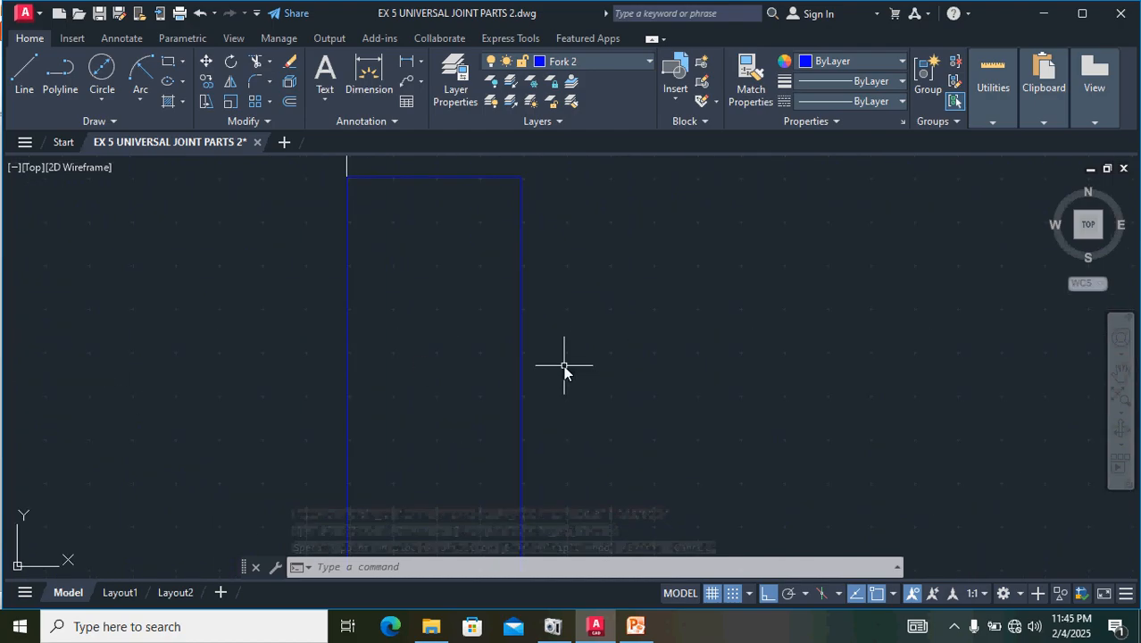
pyautogui.hotkey('ctrl', 'z')
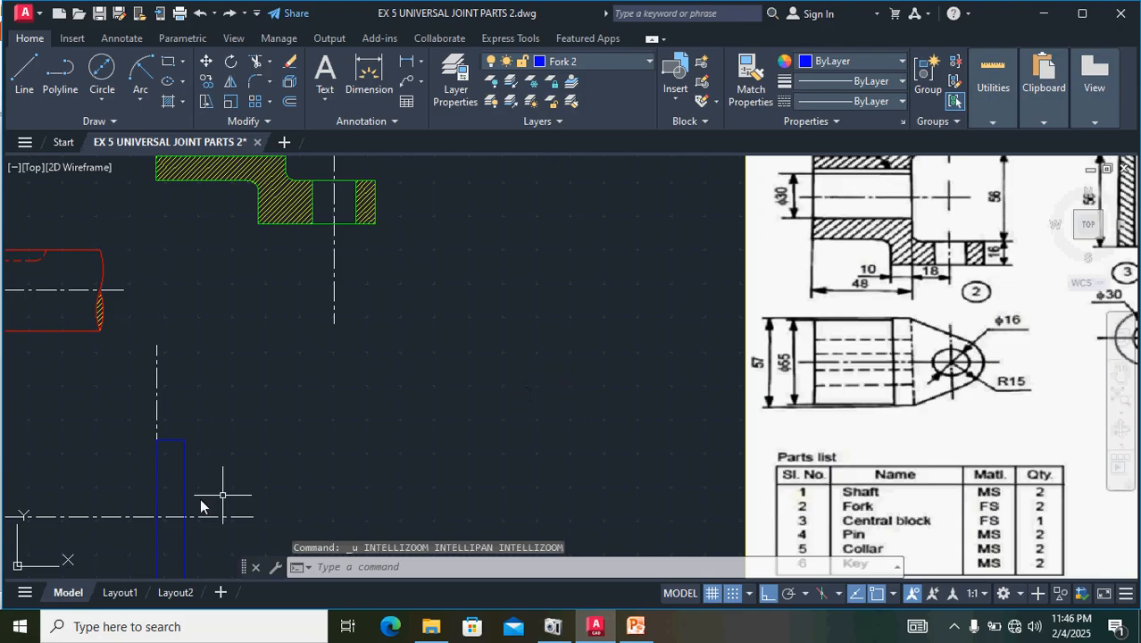
pyautogui.scroll(6, 188, 487)
pyautogui.scroll(-6, 188, 486)
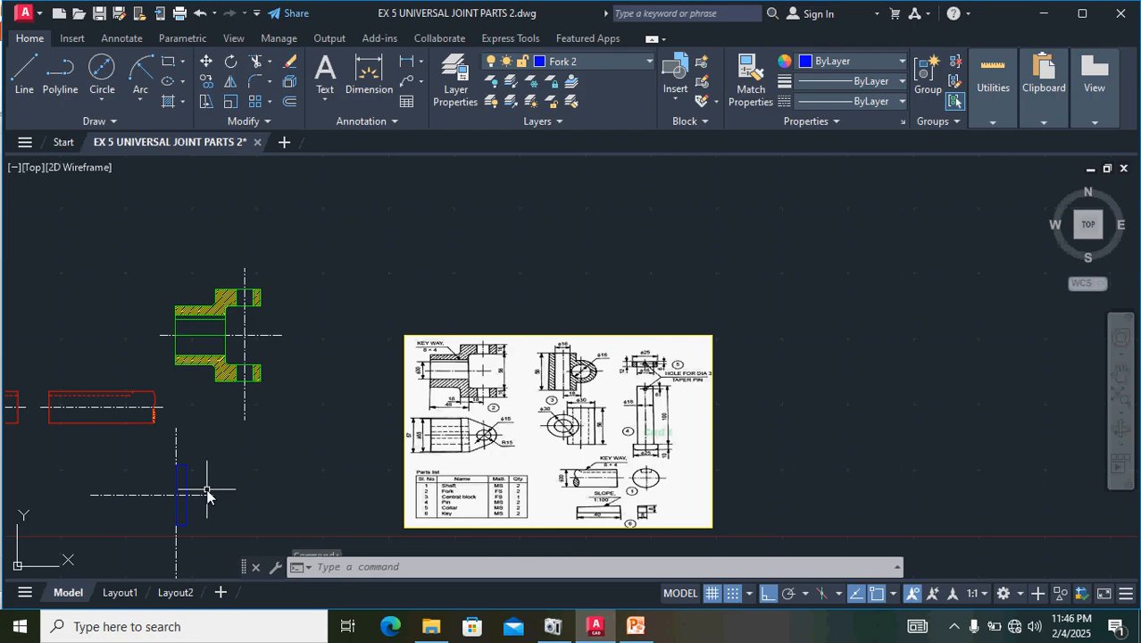
pyautogui.hotkey('ctrl', 'y')
pyautogui.scroll(6, 207, 498)
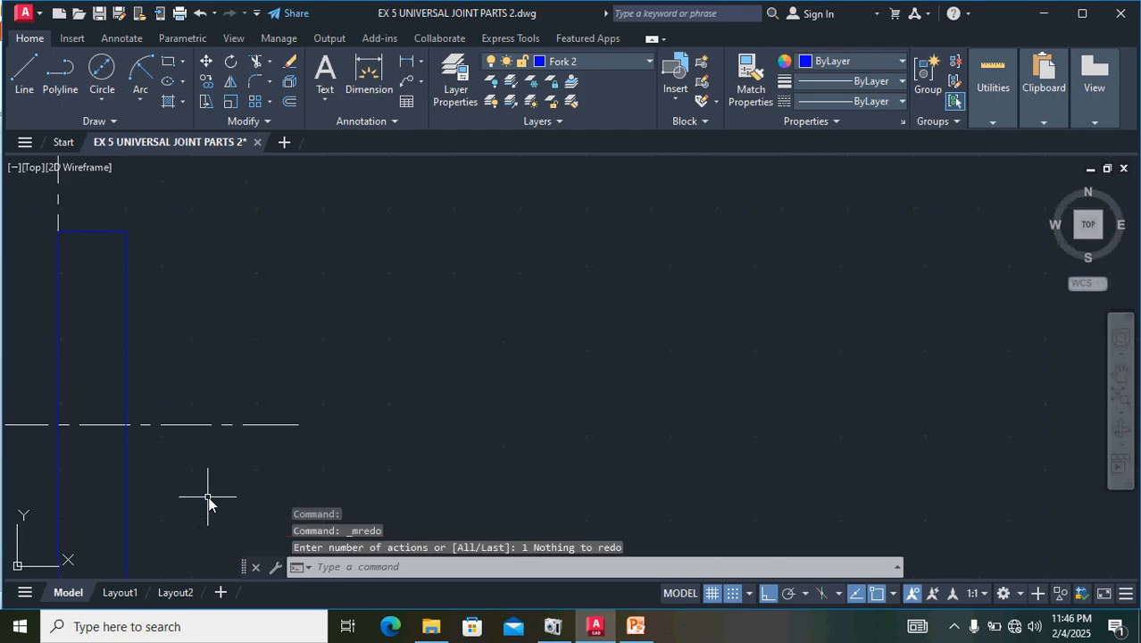
# - Offset the right edge of the narrow blue rectangle 18 to the right to locate the eye's vertical centreline
pyautogui.scroll(-6, 209, 489)
pyautogui.moveTo(210, 489); pyautogui.dragTo(525, 453, button='middle')
pyautogui.click(442, 321)
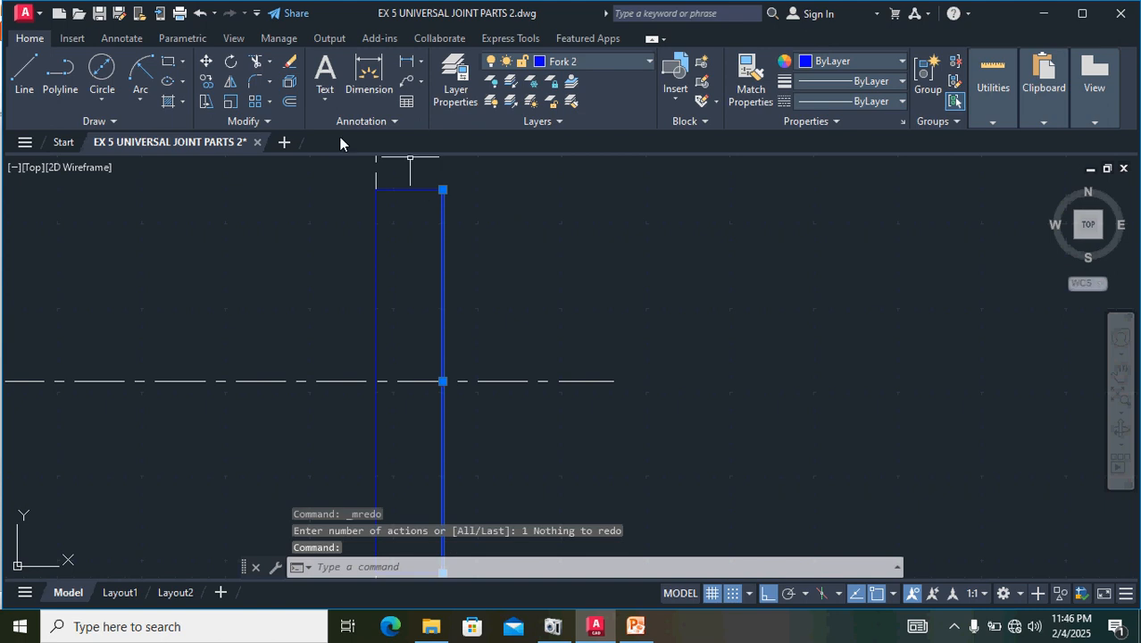
pyautogui.click(288, 104)
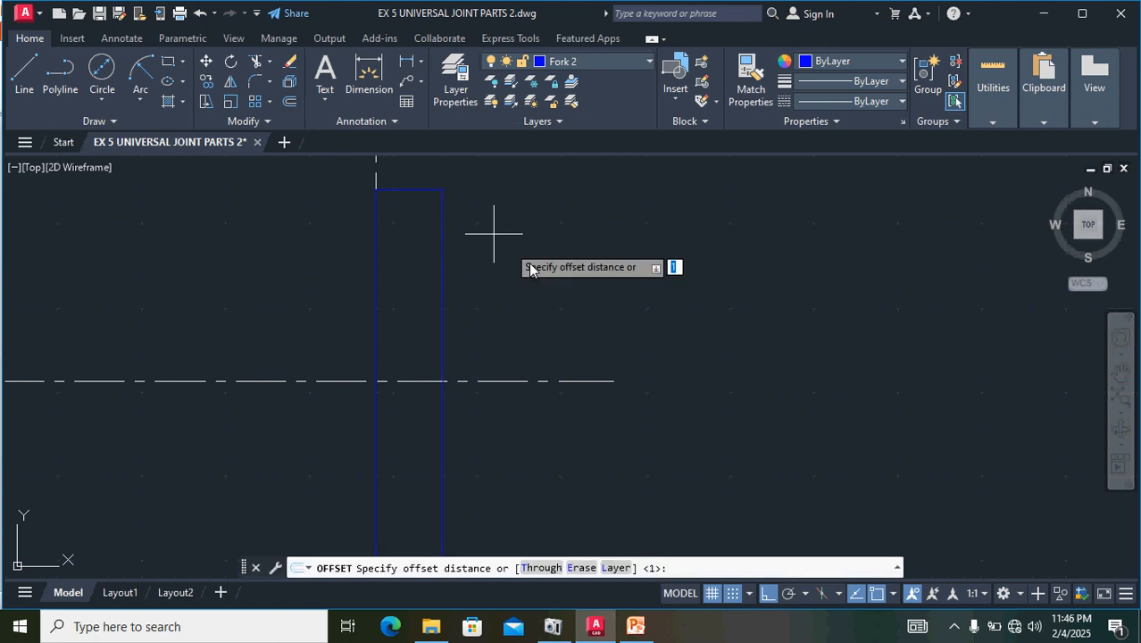
pyautogui.write('18')
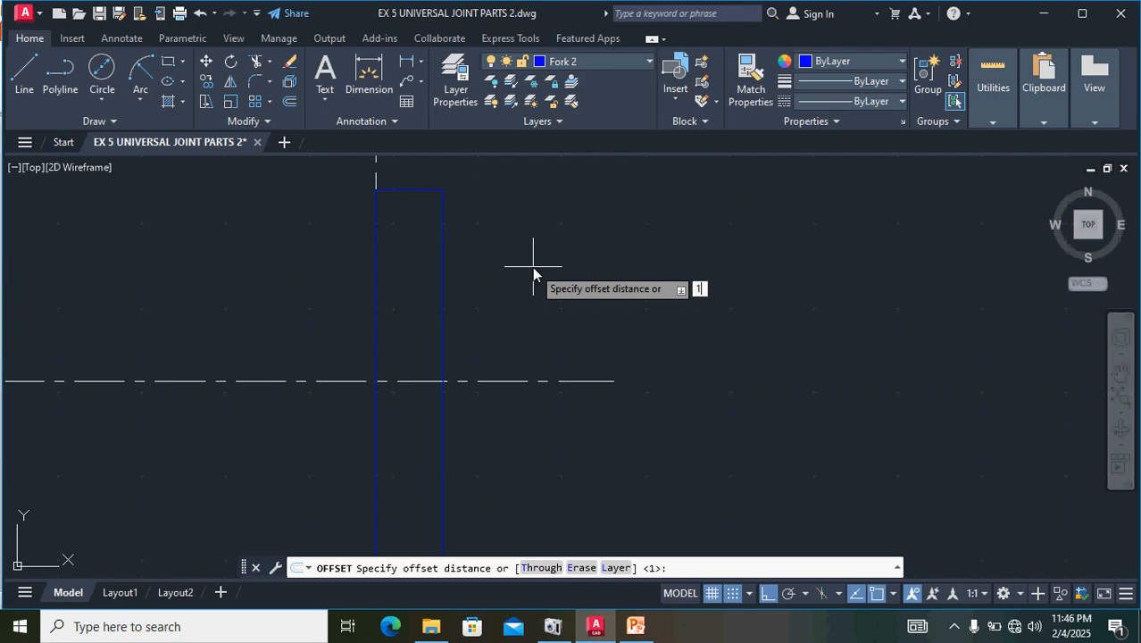
pyautogui.press('Return')
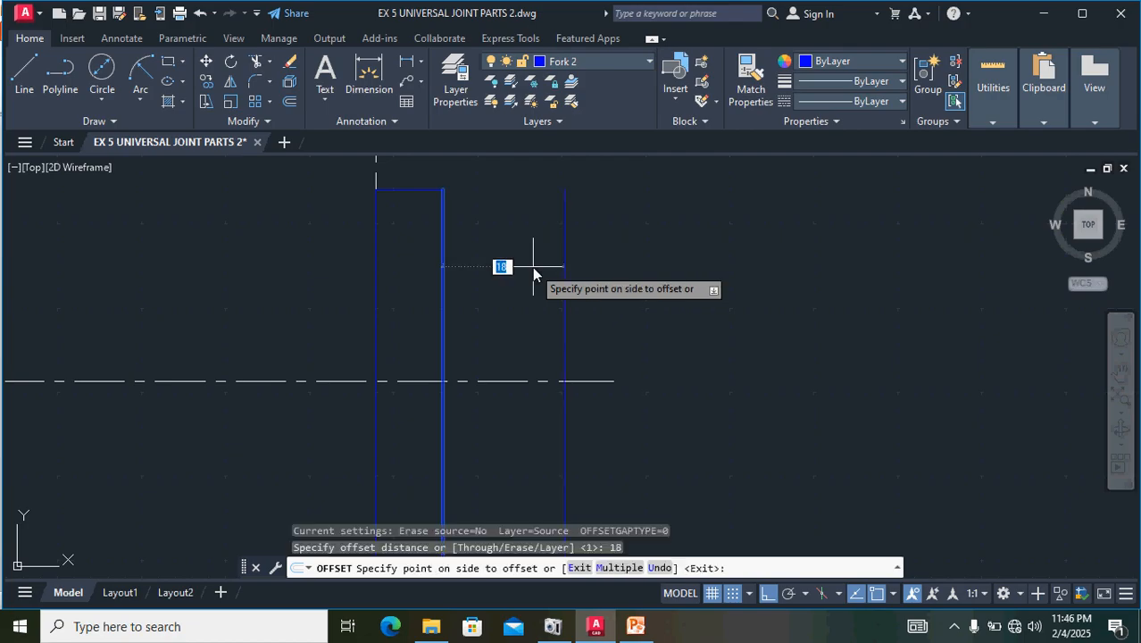
pyautogui.click(626, 282)
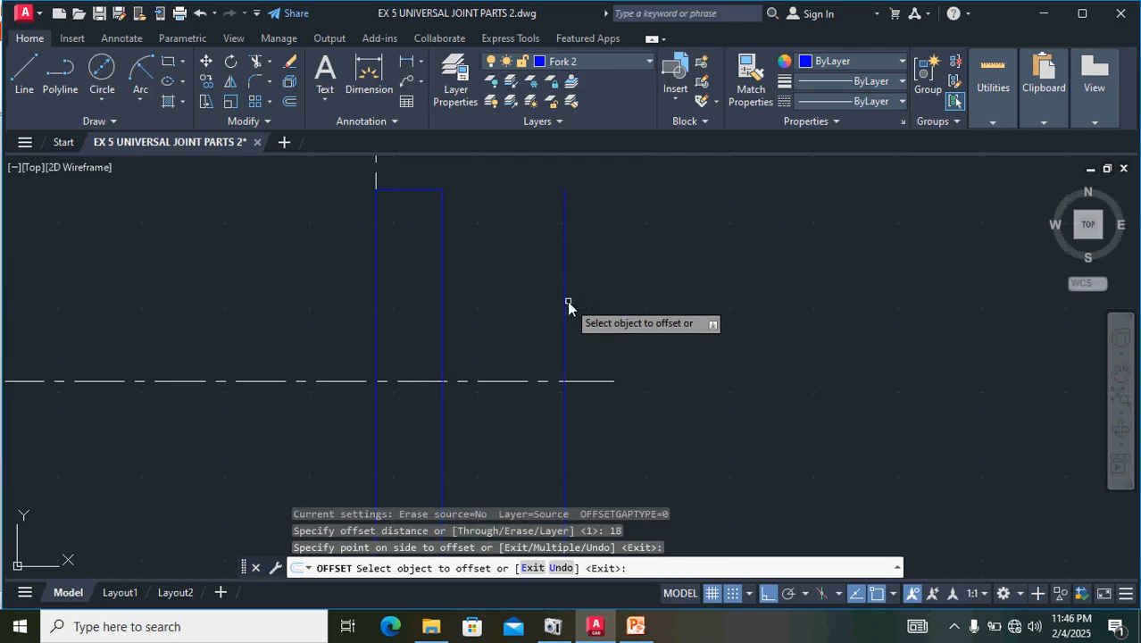
pyautogui.press('Escape')
# - Match the properties of the horizontal centreline onto the vertical line offset to the right of the rectangle
pyautogui.click(567, 301)
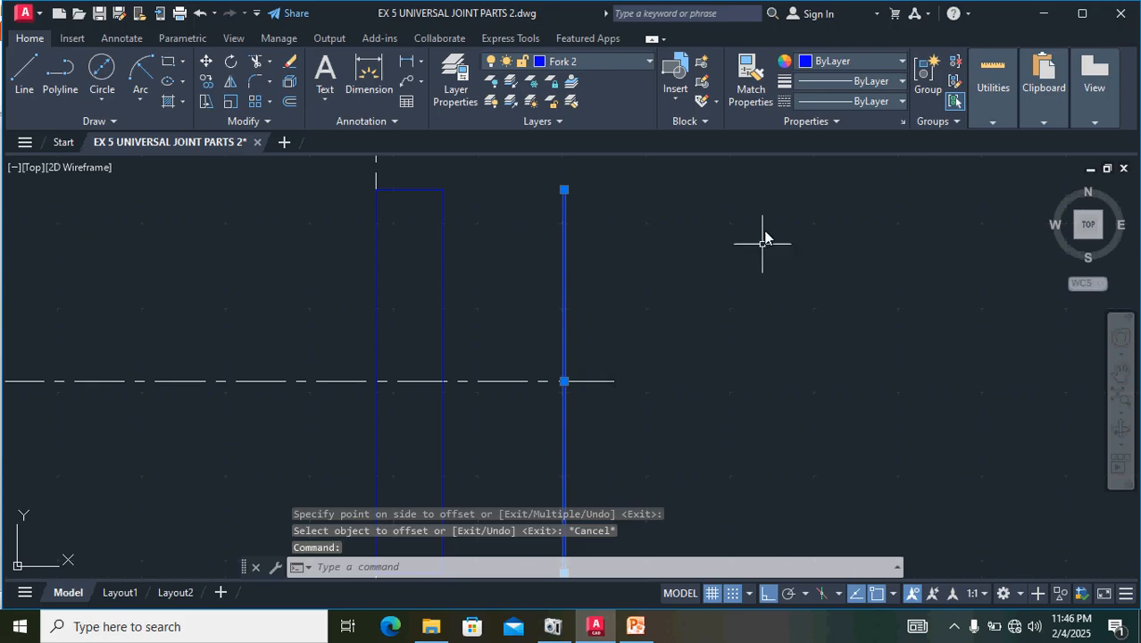
pyautogui.click(607, 381)
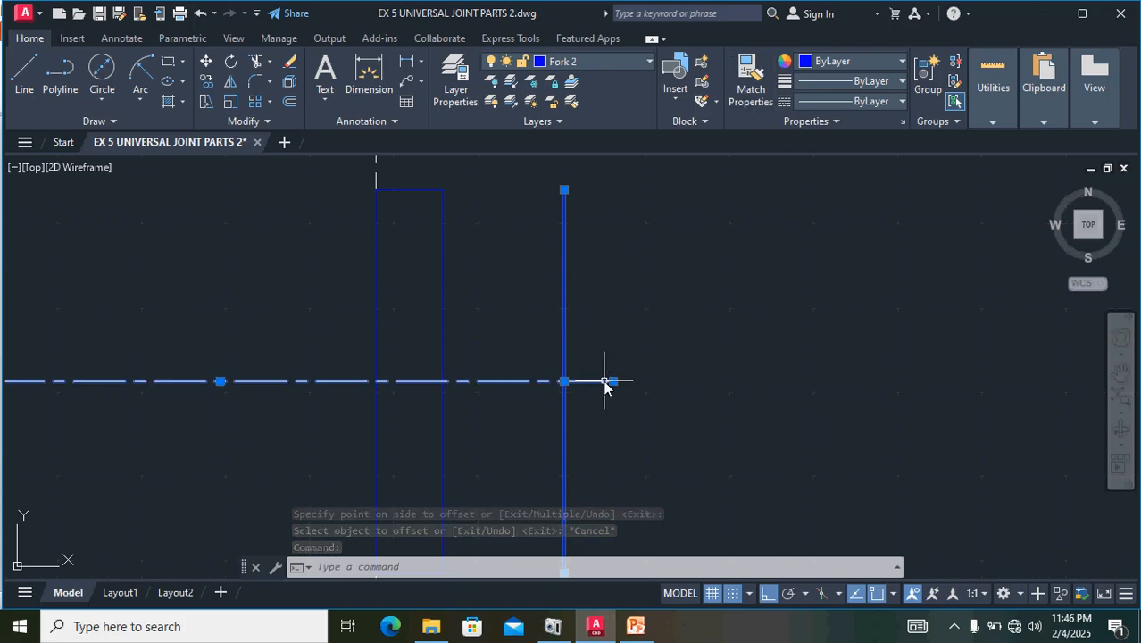
pyautogui.press('Escape')
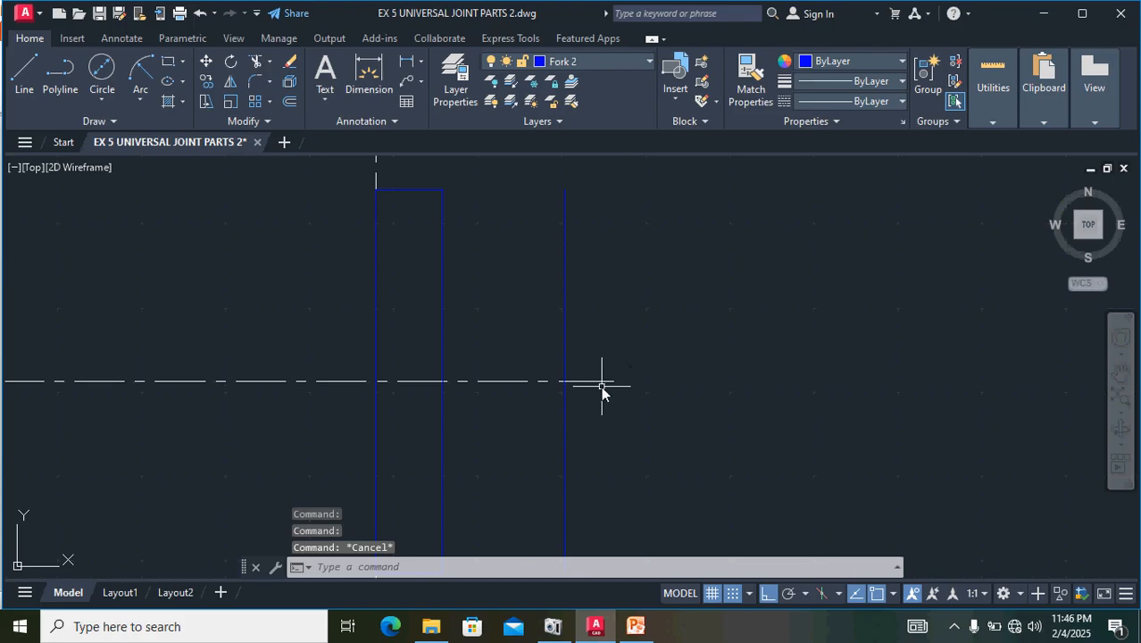
pyautogui.click(606, 381)
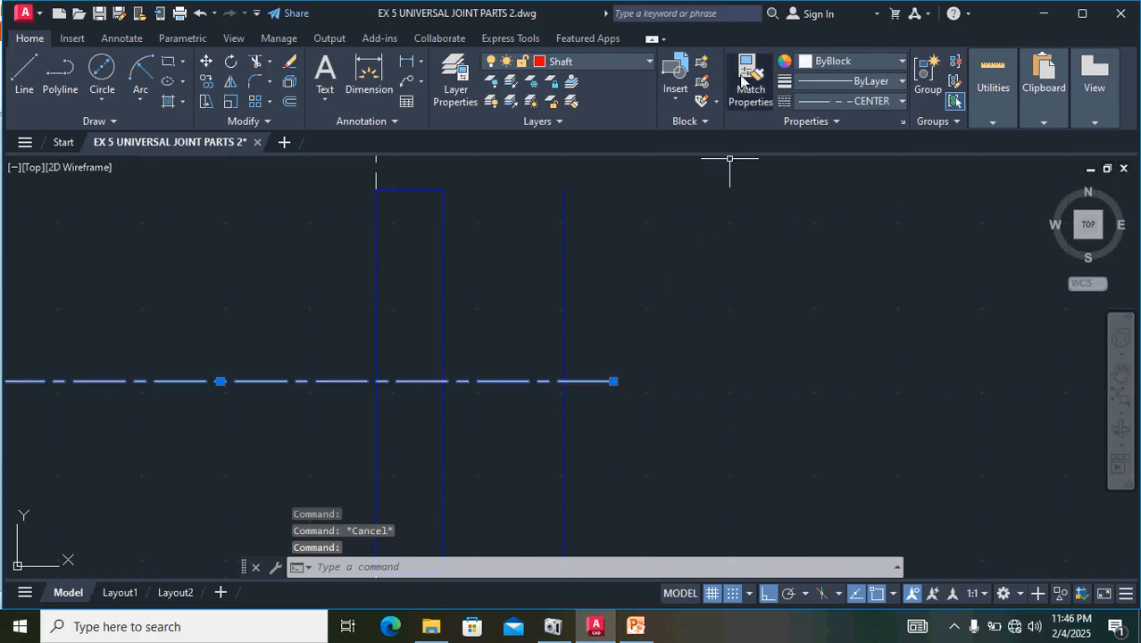
pyautogui.click(719, 101)
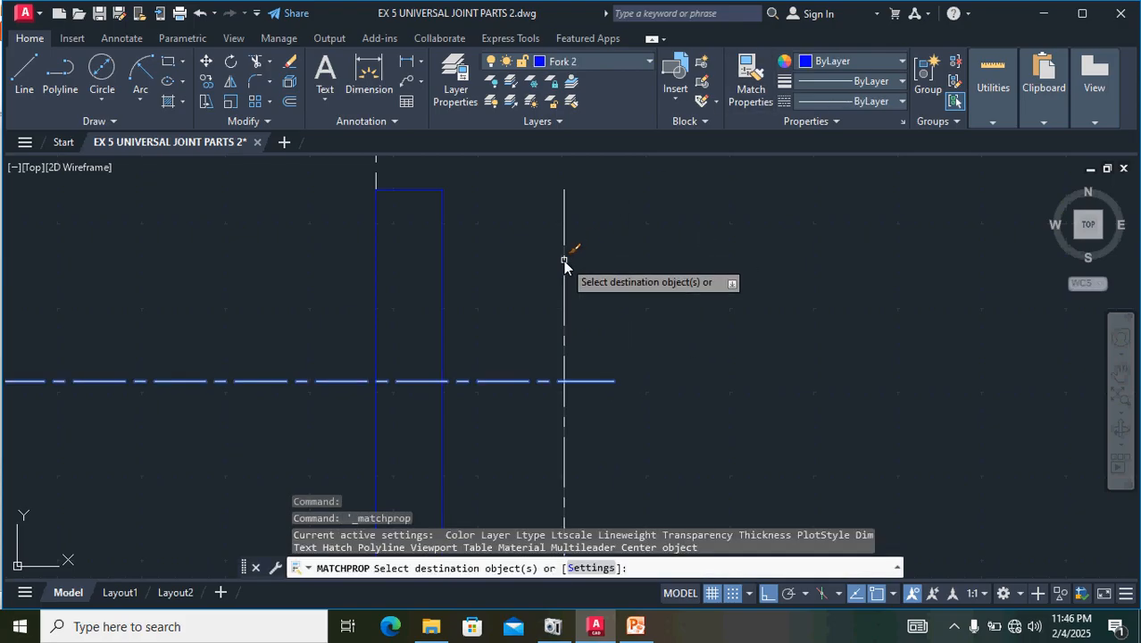
pyautogui.click(563, 260)
pyautogui.press('Escape')
pyautogui.scroll(-4, 723, 327)
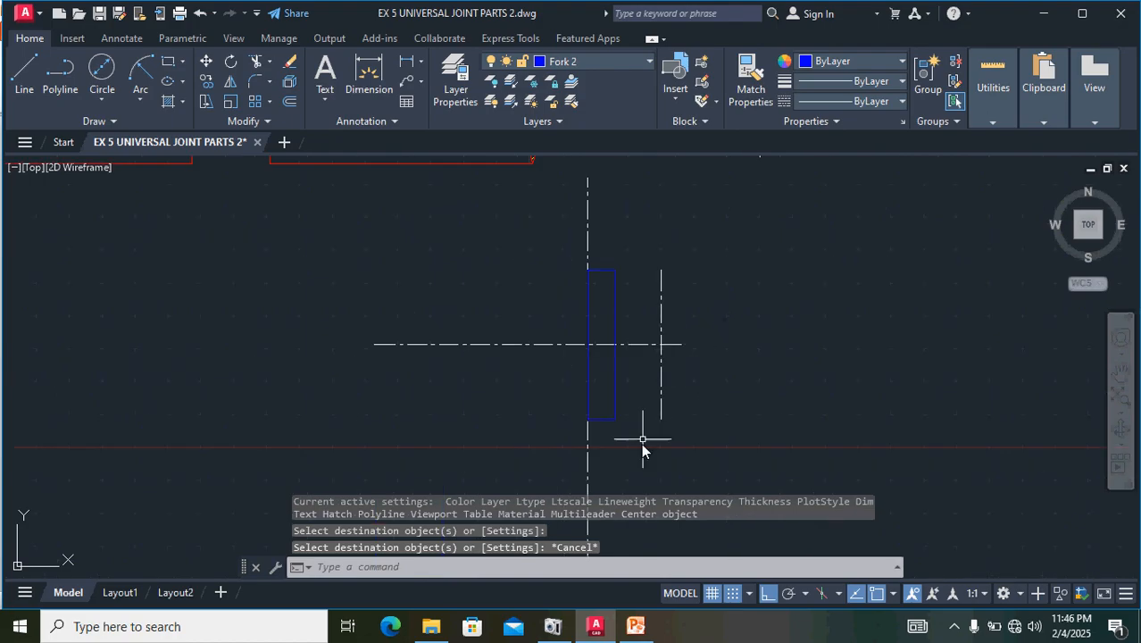
# - Draw a circle of diameter 16 centred where the horizontal centreline crosses the new vertical centreline
pyautogui.scroll(-2, 765, 473)
pyautogui.moveTo(821, 428); pyautogui.dragTo(596, 416, button='middle')
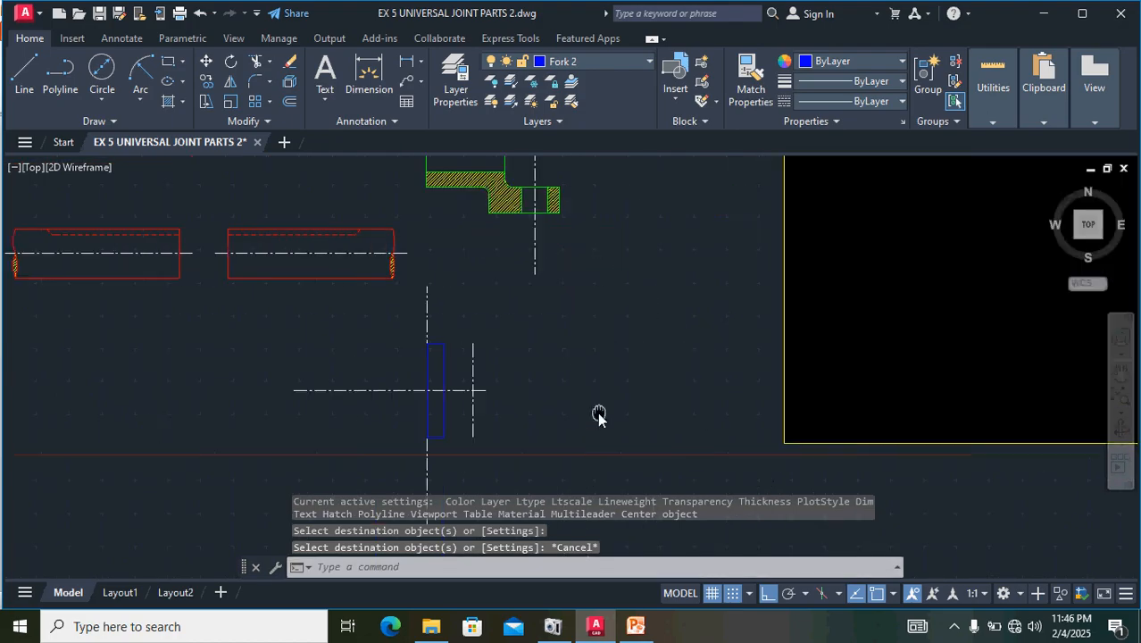
pyautogui.scroll(4, 912, 307)
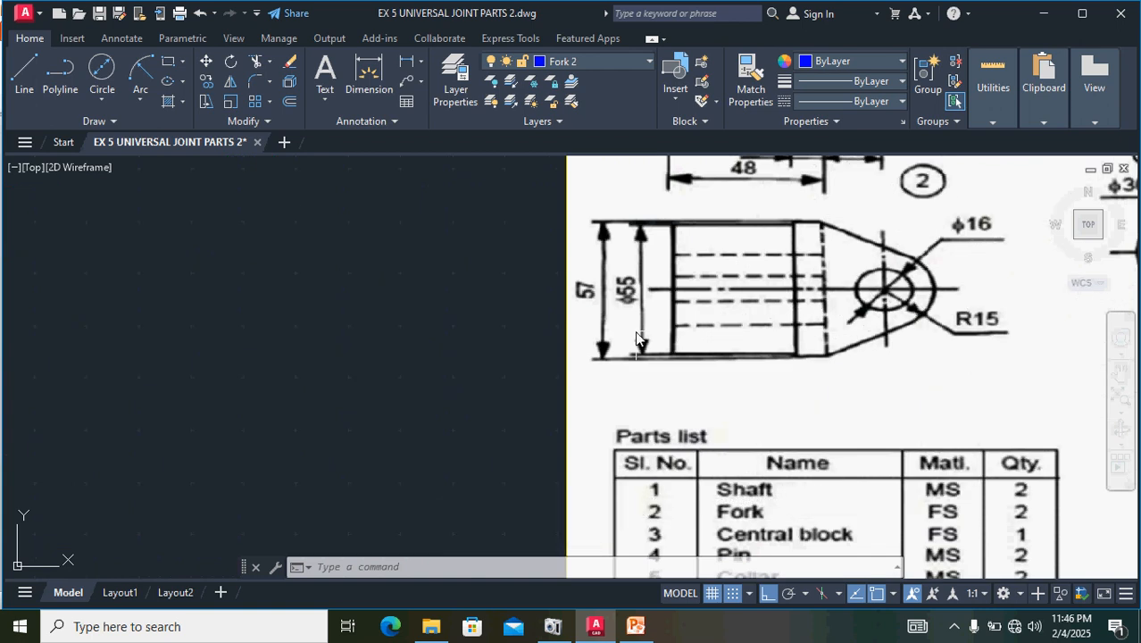
pyautogui.scroll(-2, 635, 338)
pyautogui.moveTo(146, 407); pyautogui.dragTo(441, 397, button='middle')
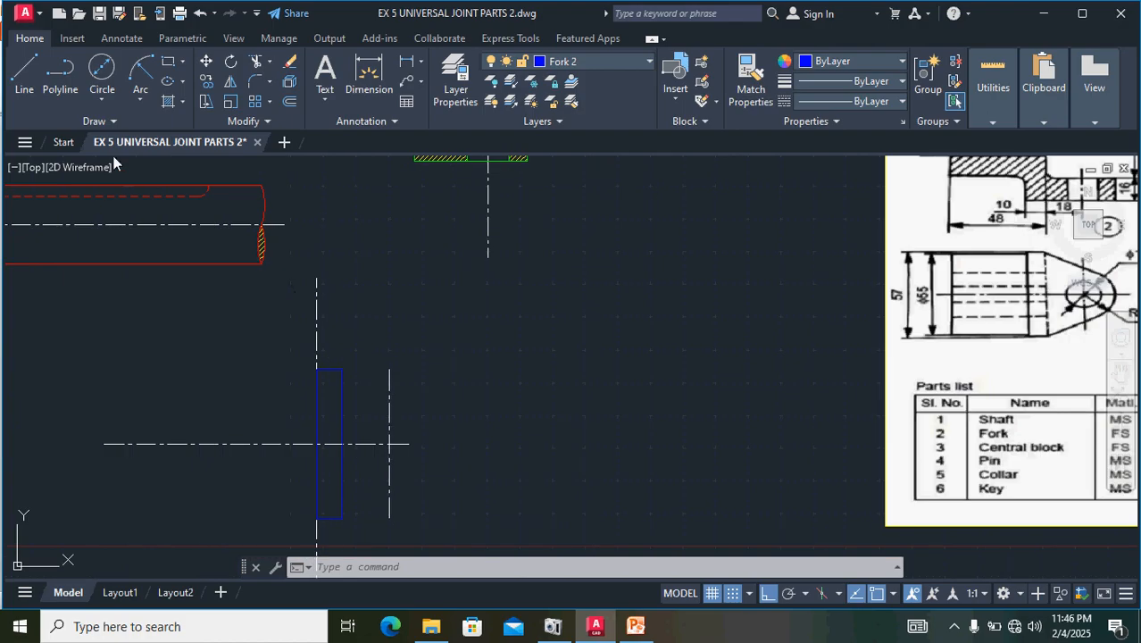
pyautogui.click(105, 99)
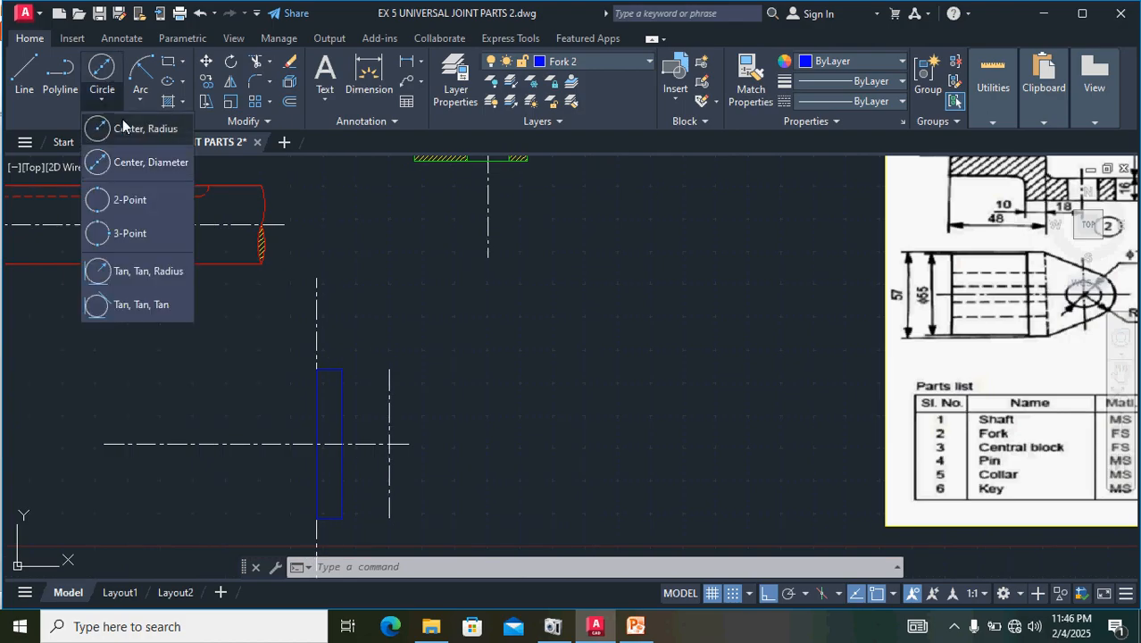
pyautogui.click(103, 161)
pyautogui.scroll(6, 383, 465)
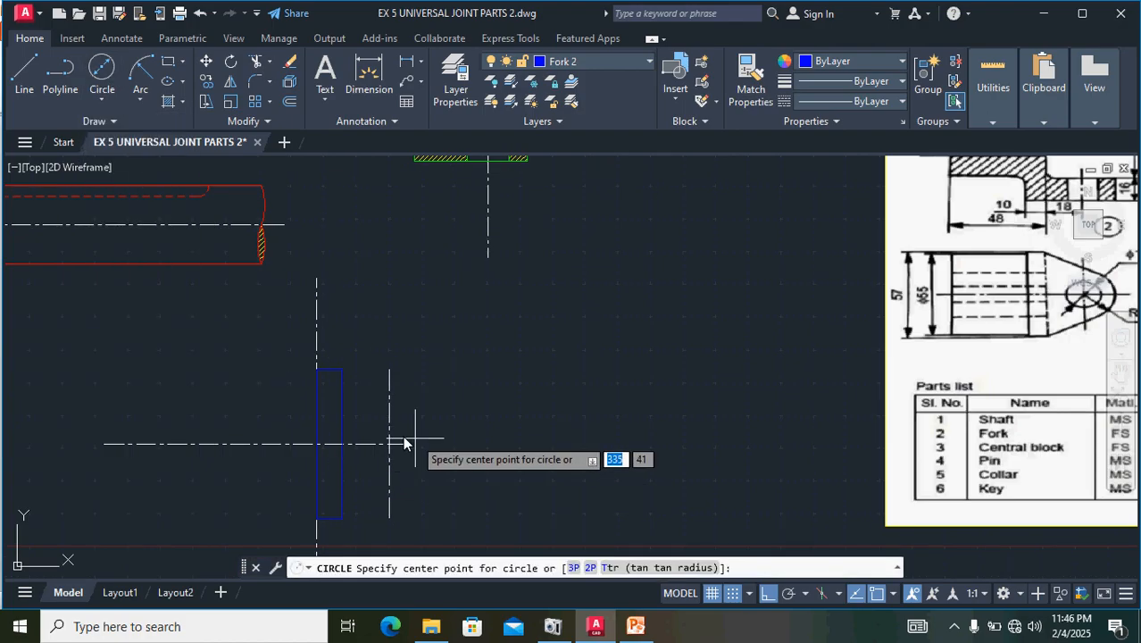
pyautogui.click(382, 472)
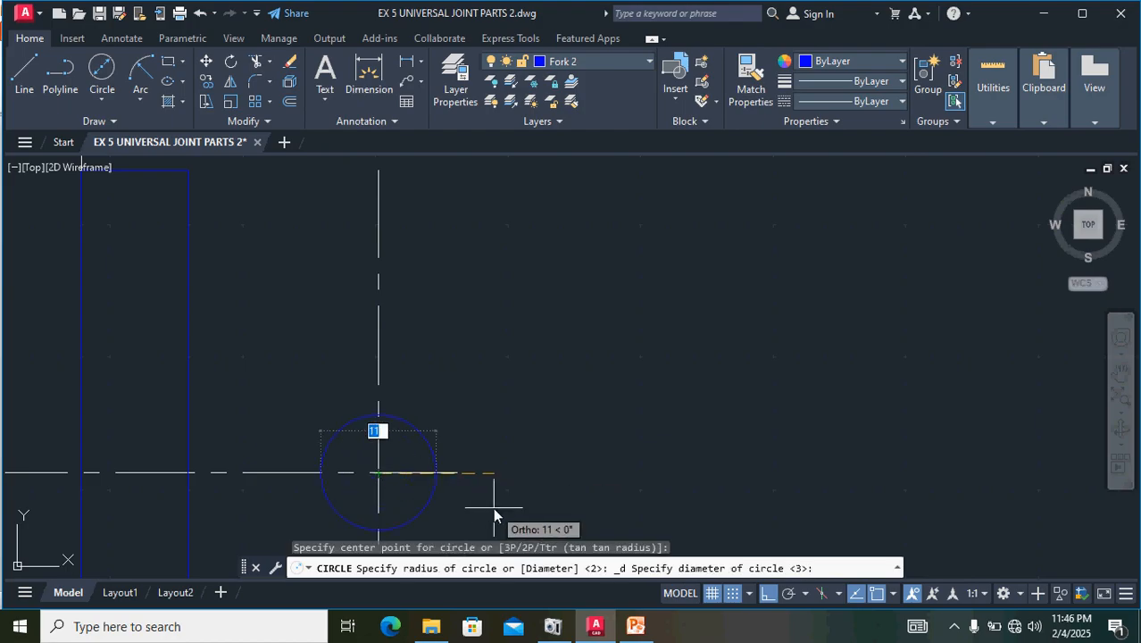
pyautogui.scroll(-3, 491, 484)
pyautogui.scroll(-2, 491, 485)
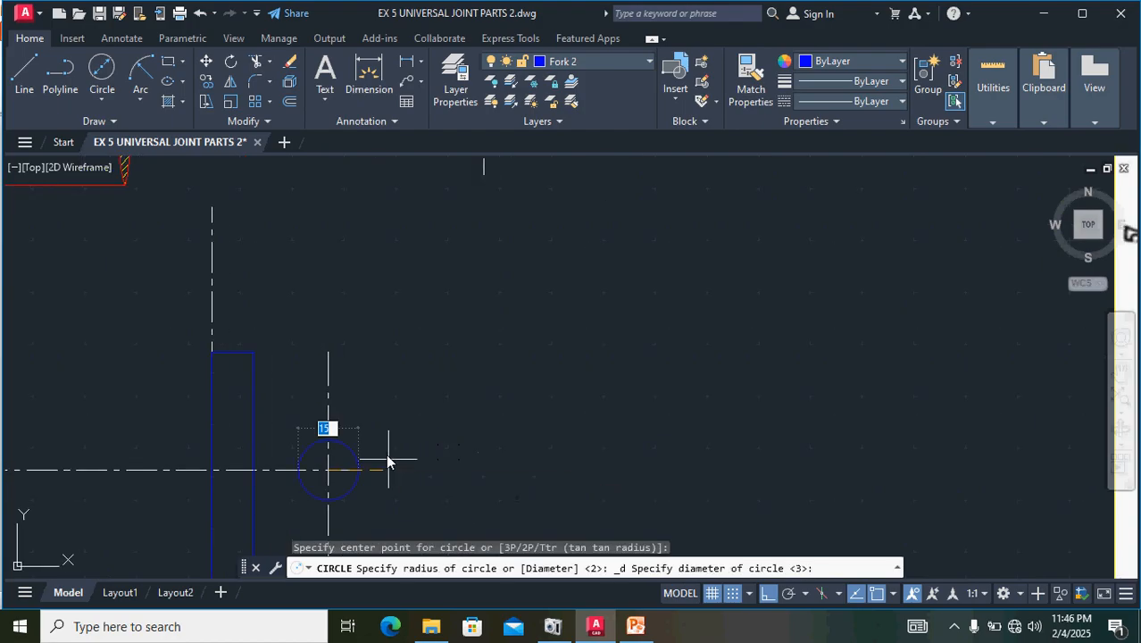
pyautogui.scroll(2, 386, 461)
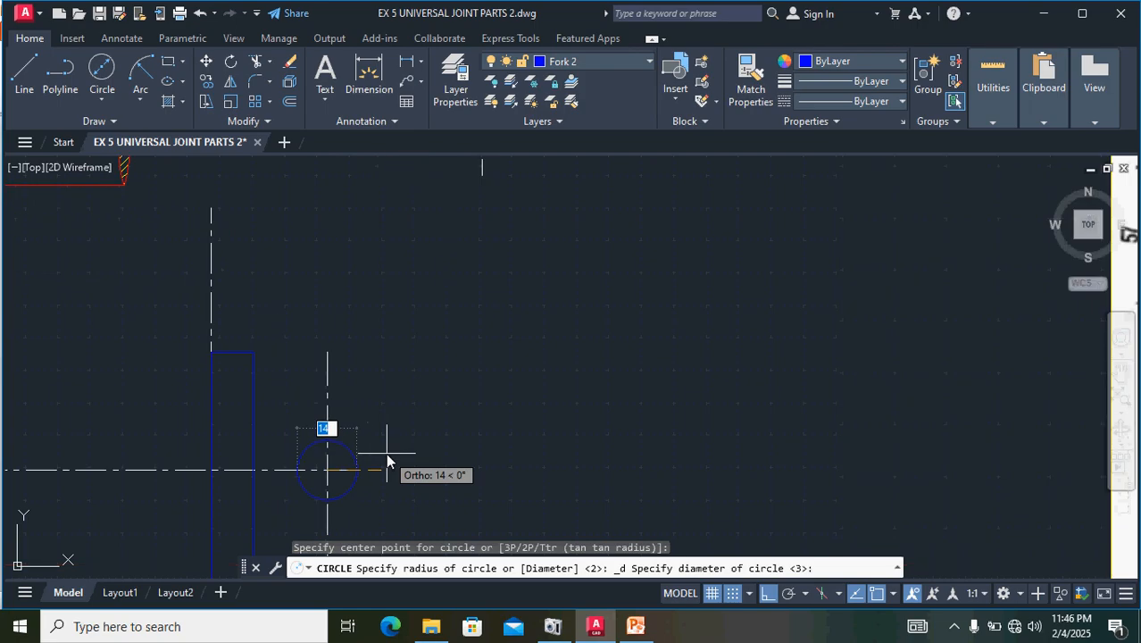
pyautogui.write('1')
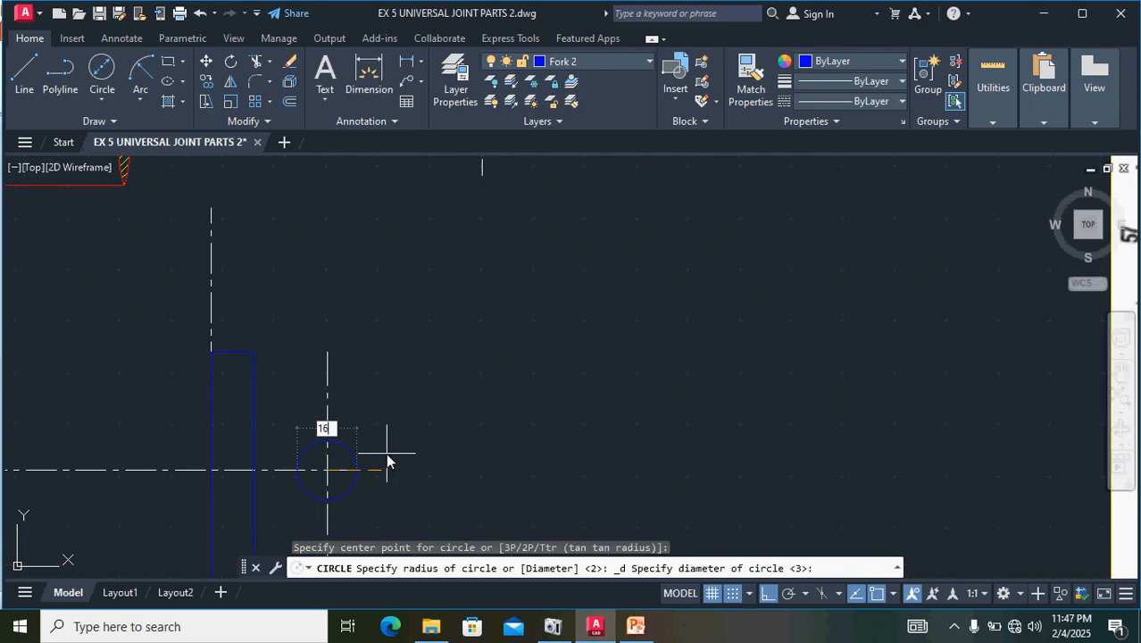
pyautogui.write('6')
pyautogui.press('Return')
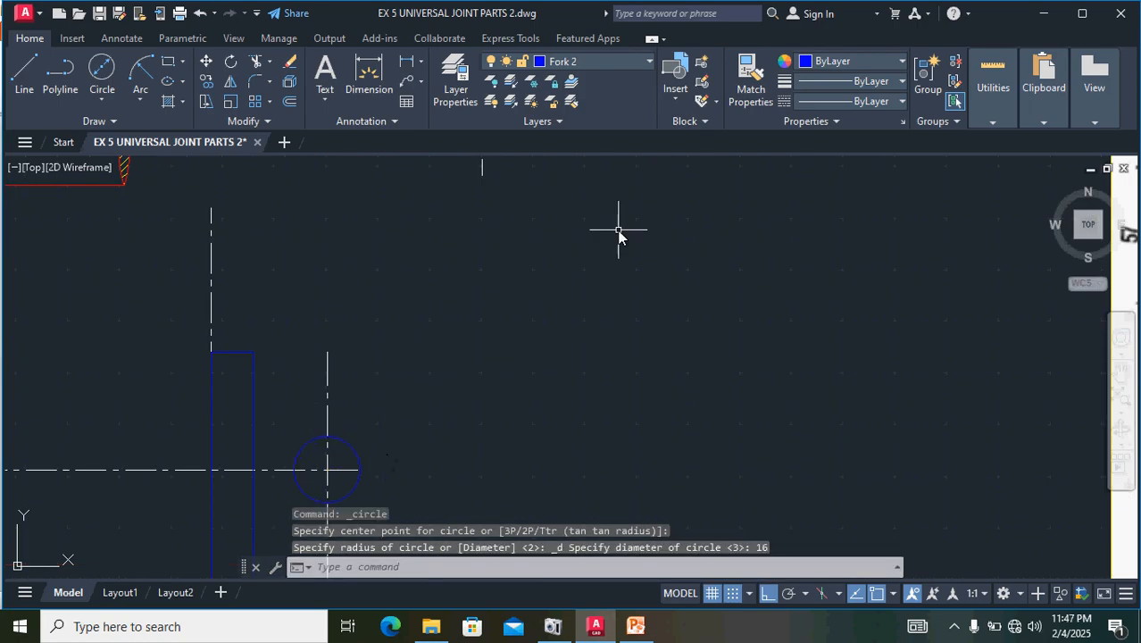
pyautogui.scroll(-3, 684, 375)
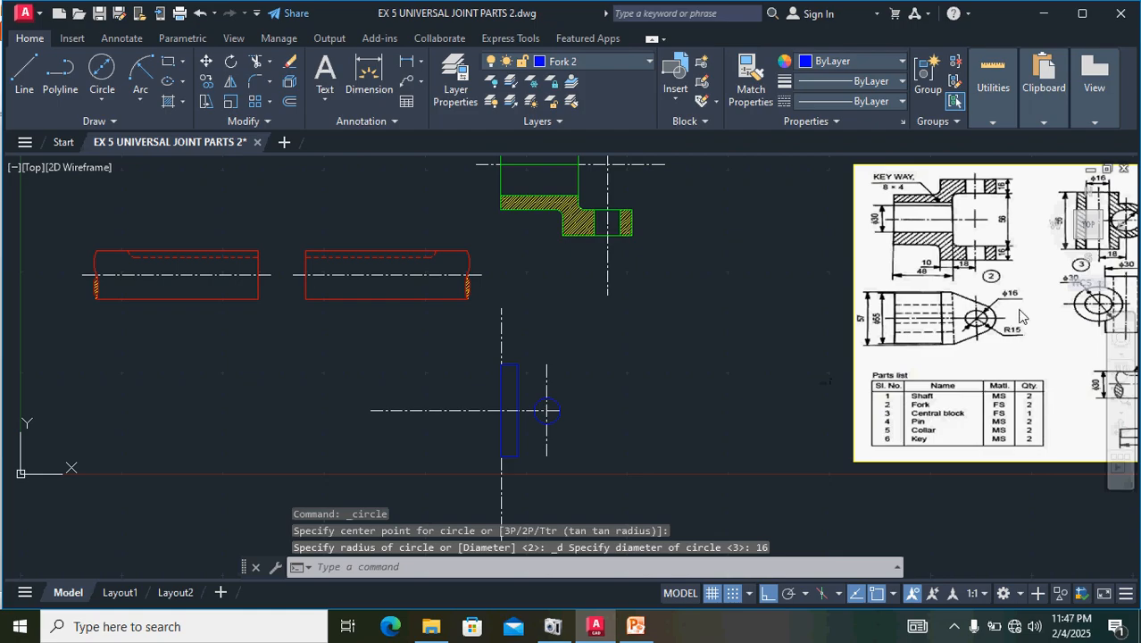
pyautogui.scroll(3, 1020, 315)
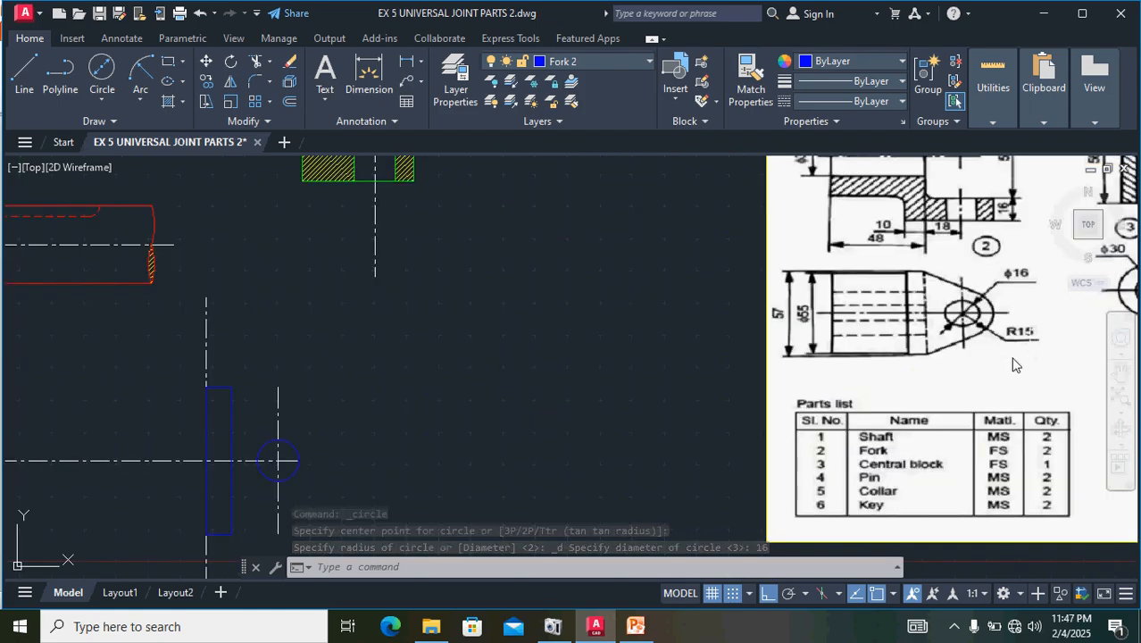
pyautogui.click(104, 101)
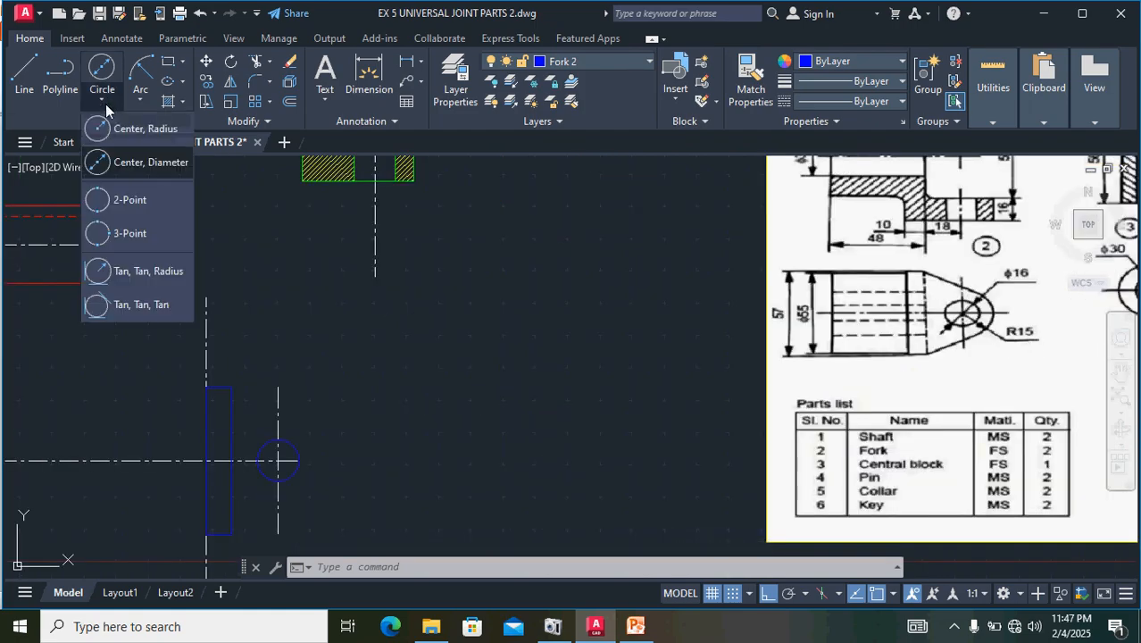
pyautogui.click(147, 130)
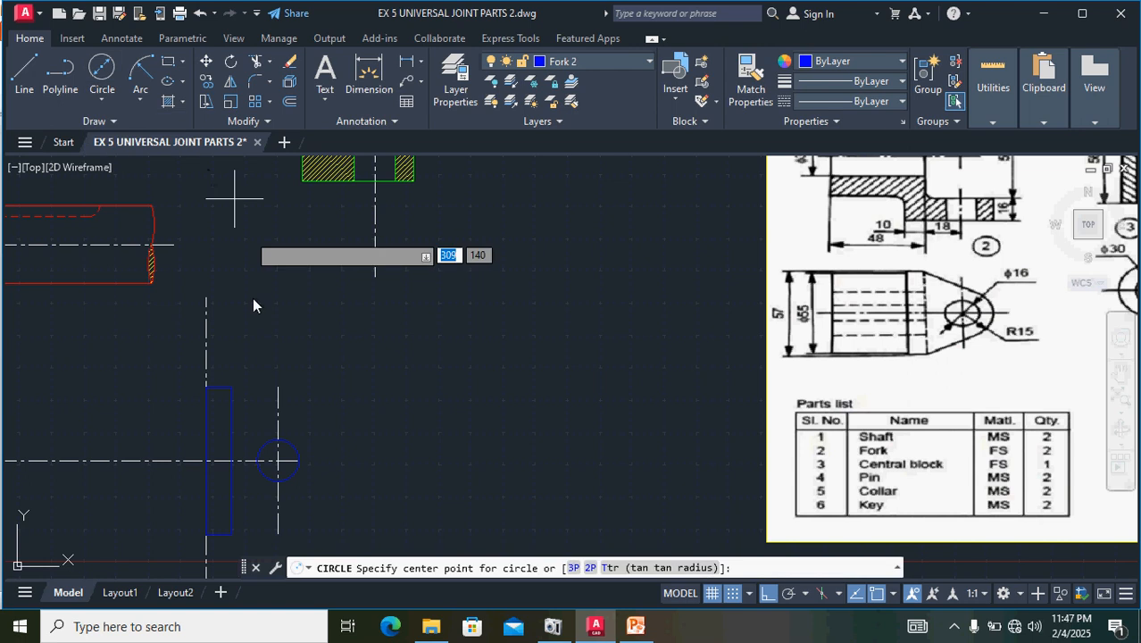
pyautogui.scroll(5, 286, 466)
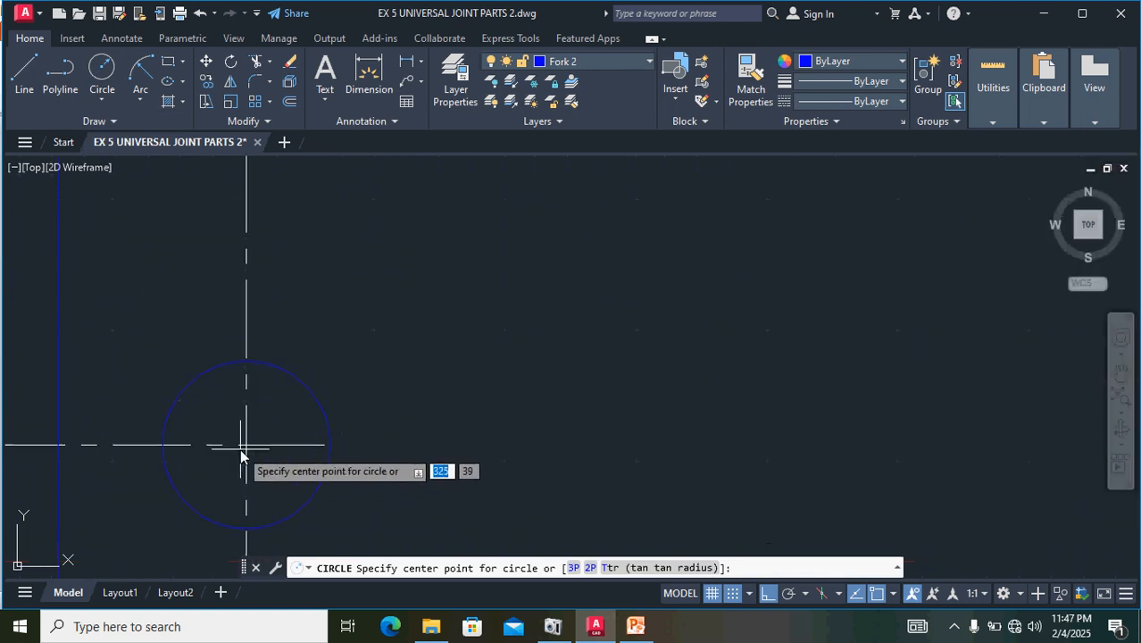
pyautogui.click(259, 444)
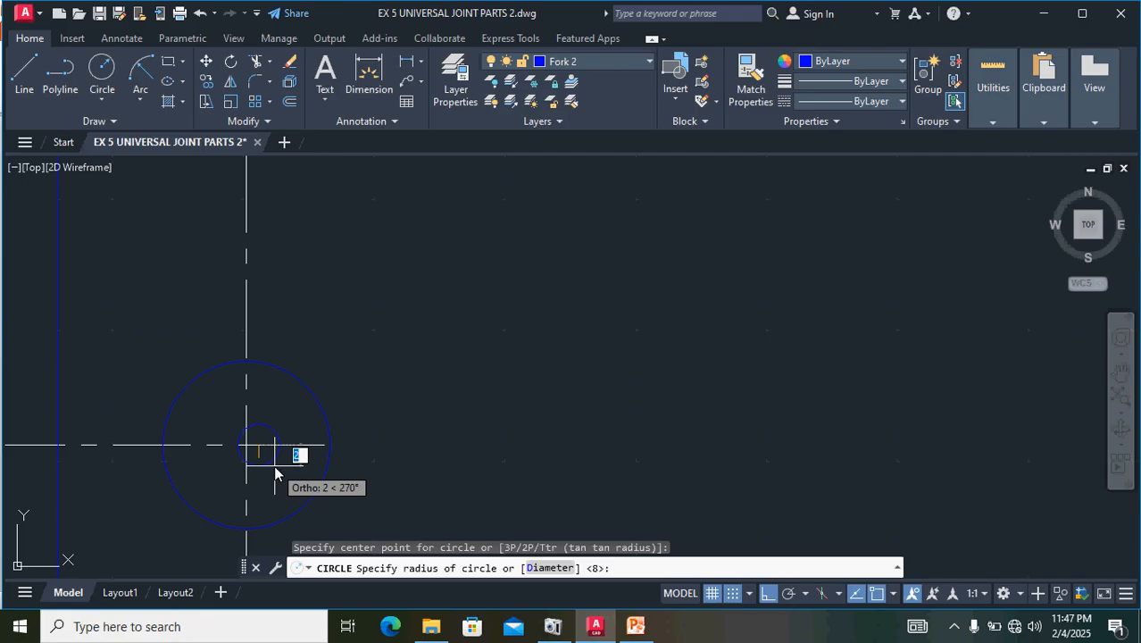
pyautogui.press('Escape')
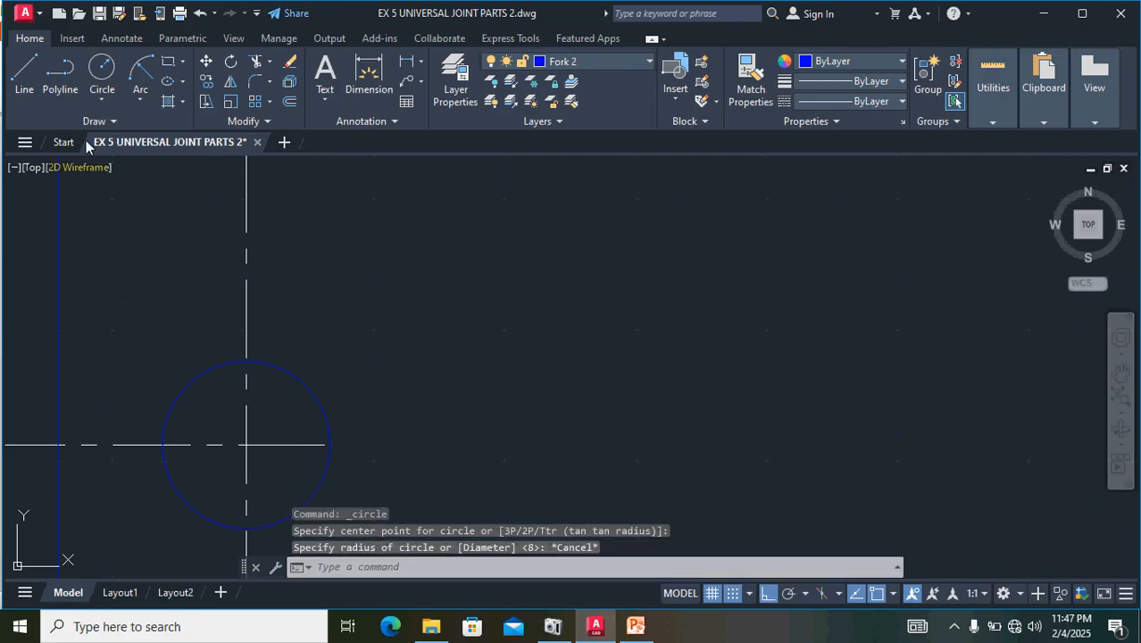
# - Draw a circle of radius 15 concentric with the 16-diameter hole at the centreline intersection
pyautogui.click(102, 71)
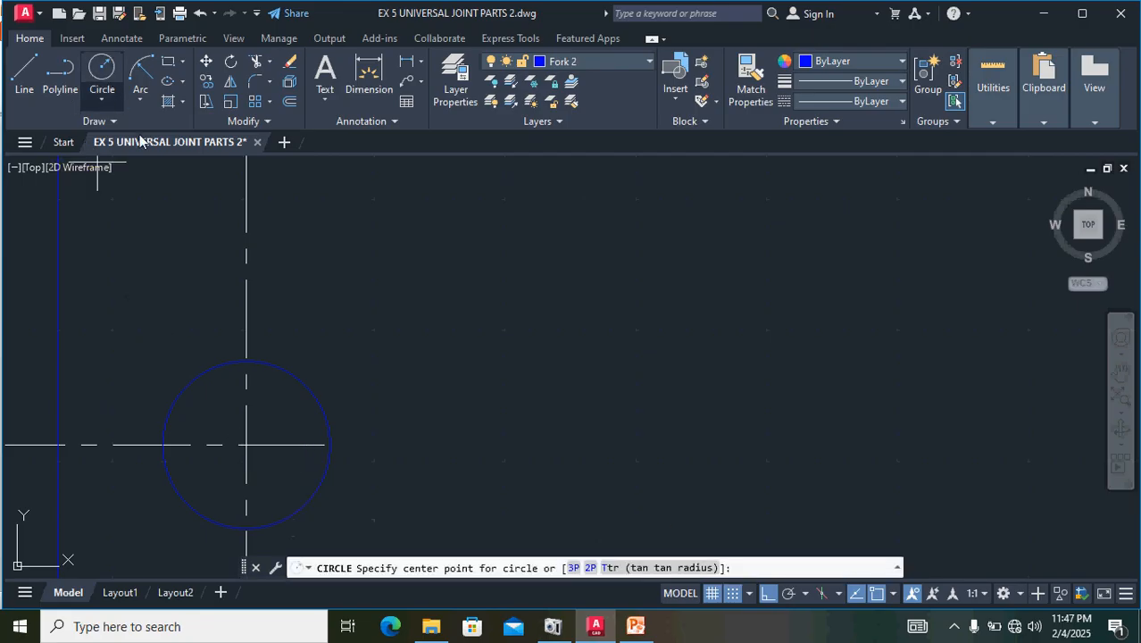
pyautogui.click(247, 444)
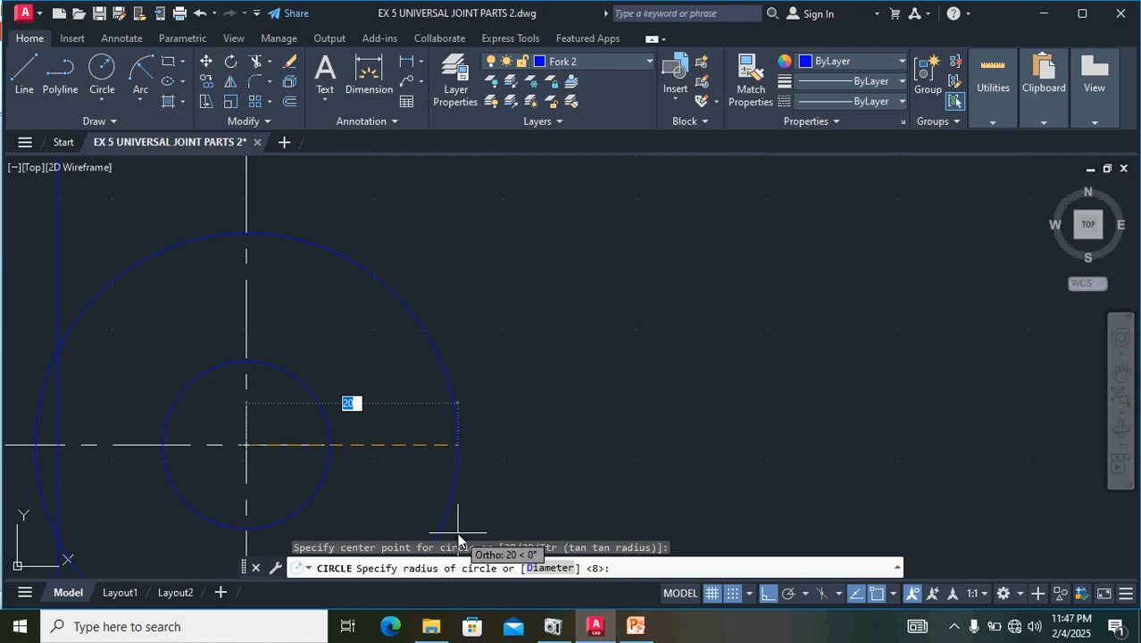
pyautogui.scroll(-5, 456, 535)
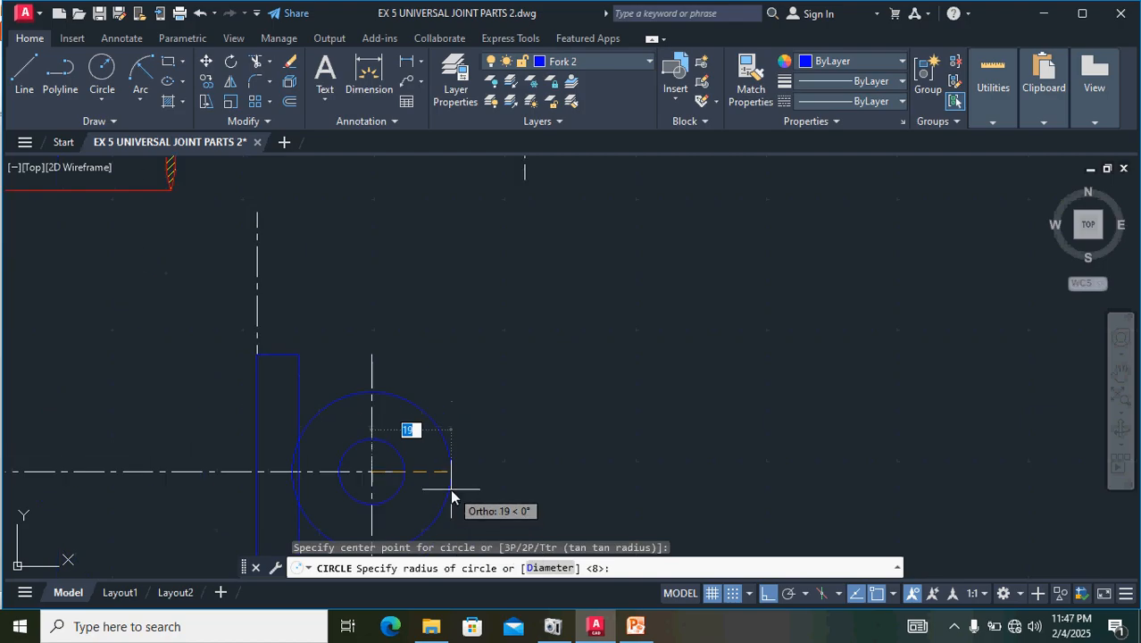
pyautogui.scroll(-2, 451, 495)
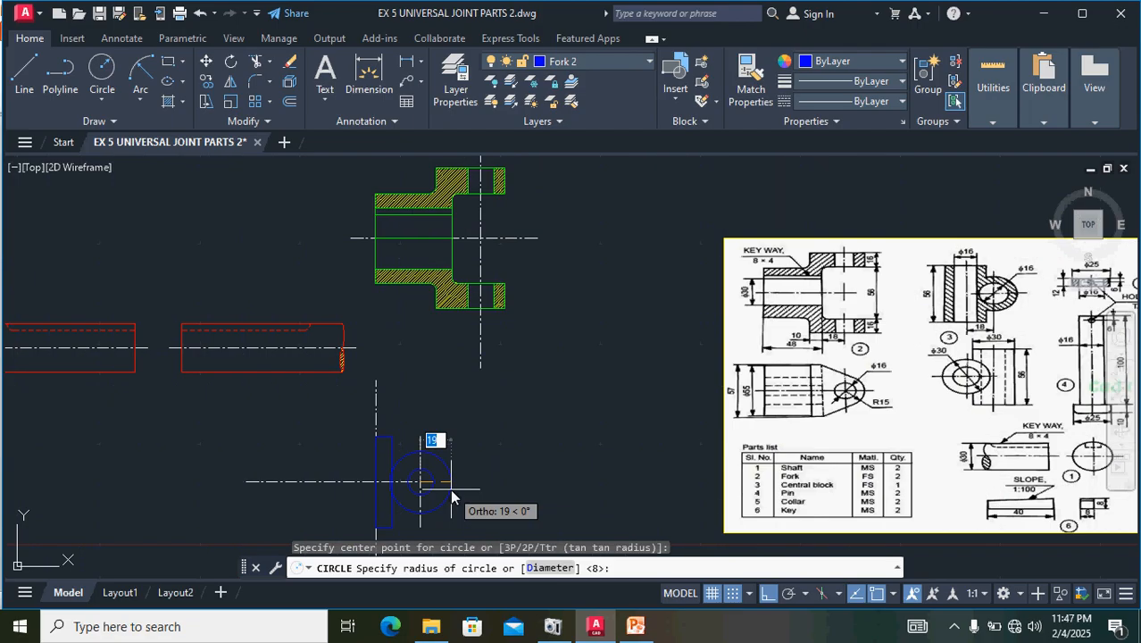
pyautogui.scroll(4, 450, 491)
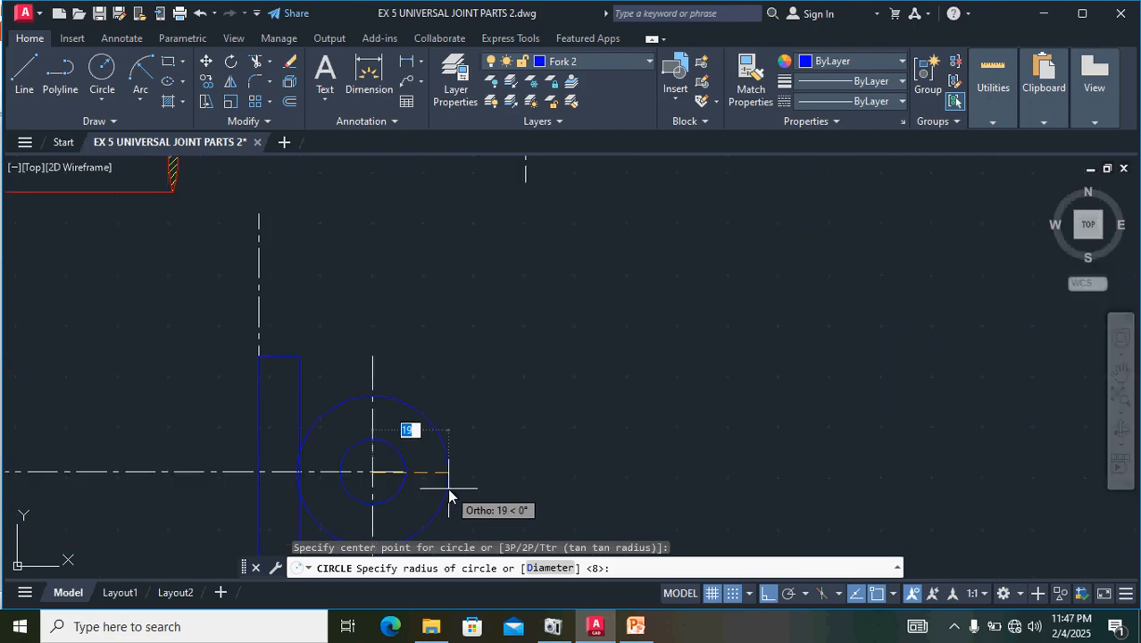
pyautogui.write('1')
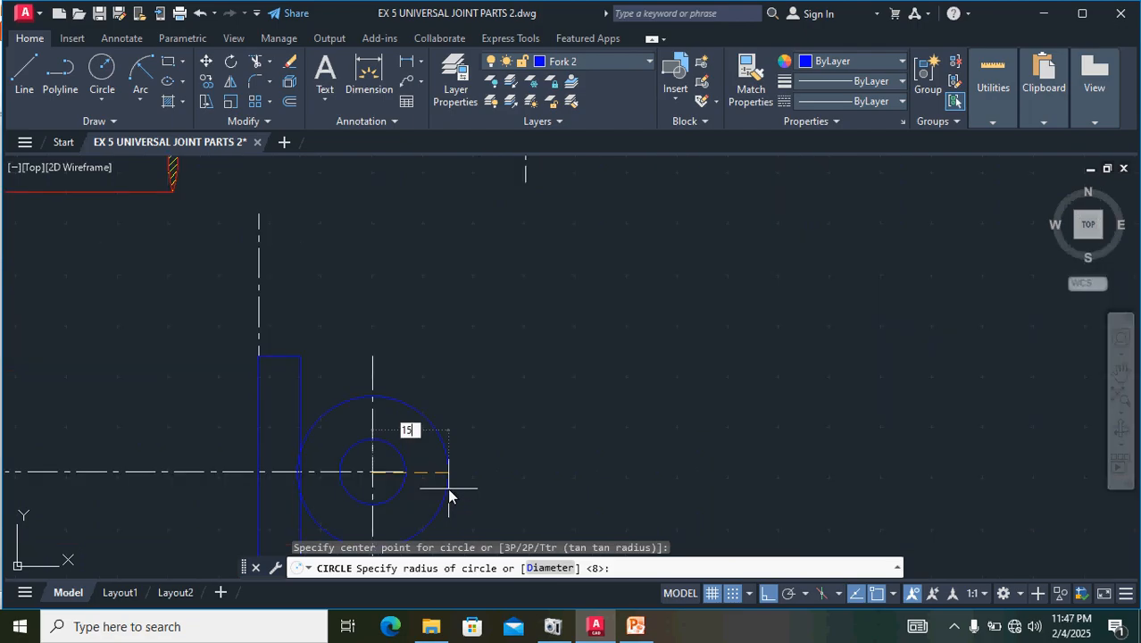
pyautogui.press('Return')
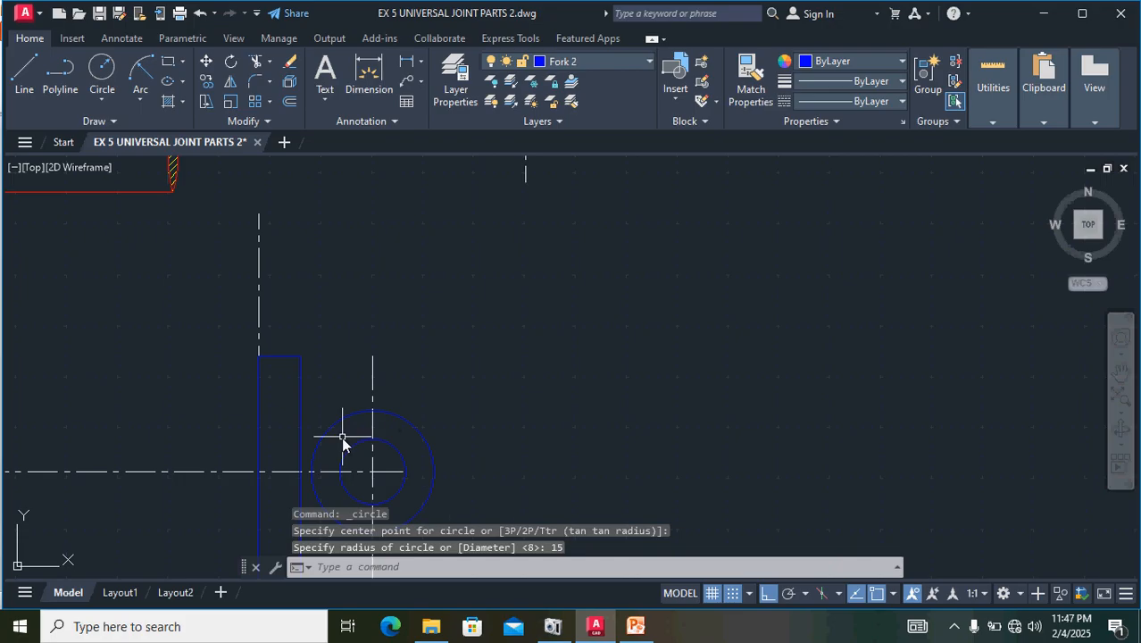
# - Draw a line from the narrow rectangle's upper right corner tangent to the upper side of the radius 15 circle
pyautogui.moveTo(548, 458); pyautogui.dragTo(573, 400, button='middle')
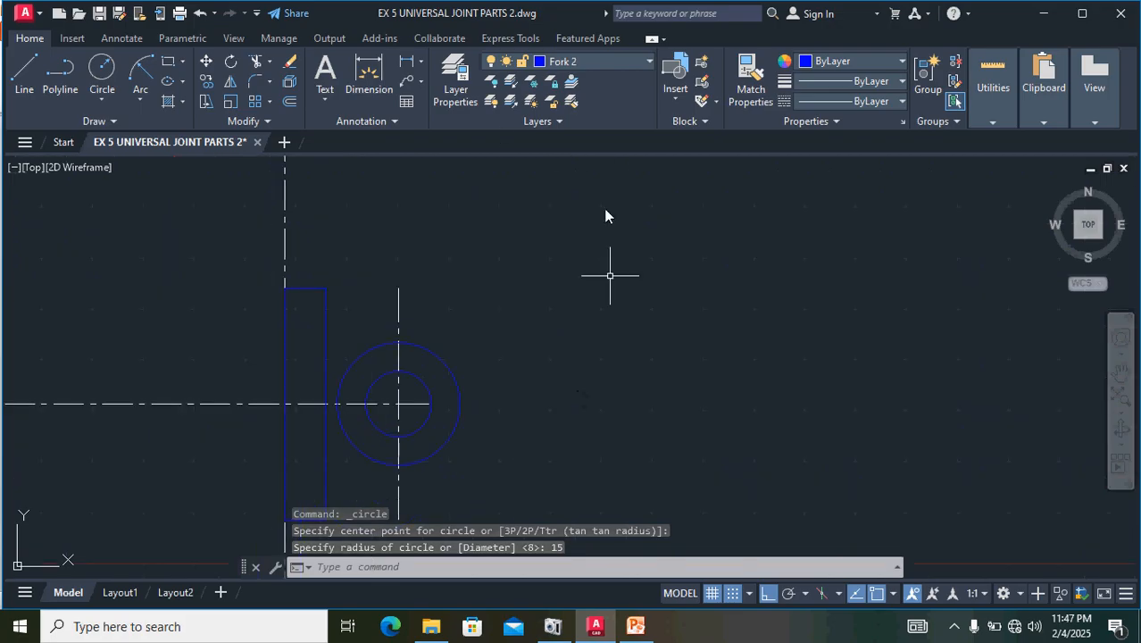
pyautogui.click(27, 69)
pyautogui.scroll(4, 343, 289)
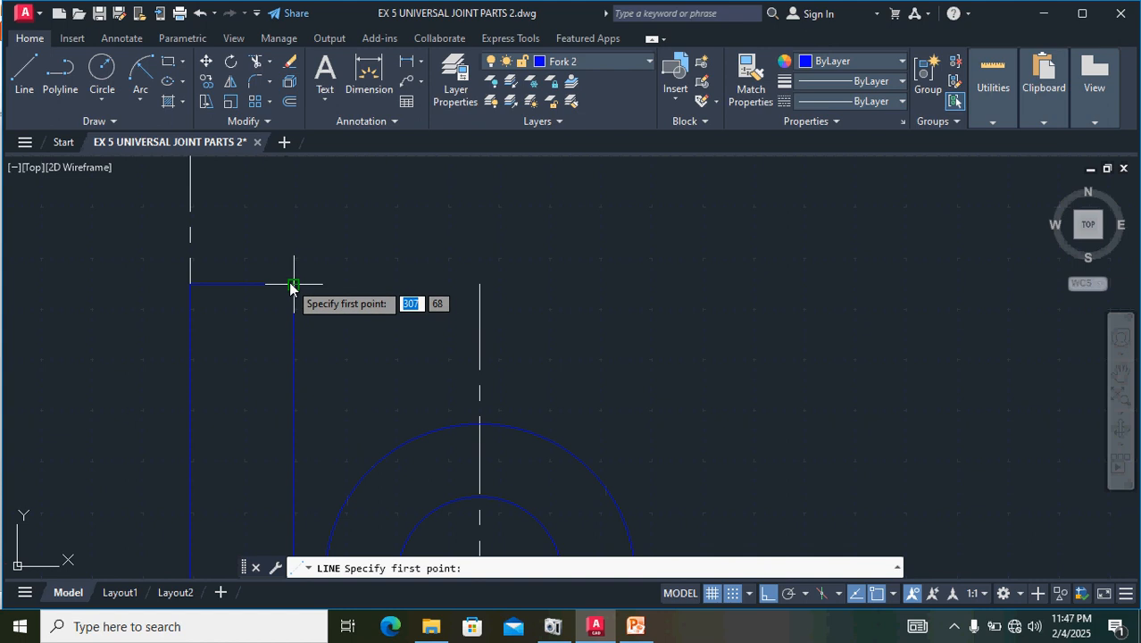
pyautogui.click(293, 283)
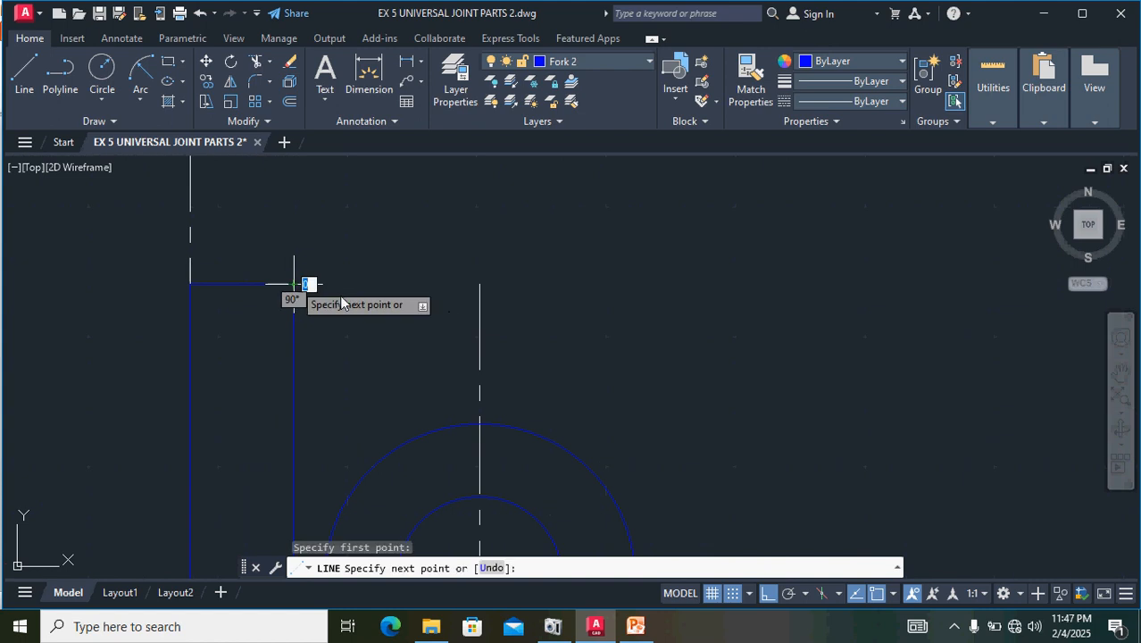
pyautogui.click(561, 444)
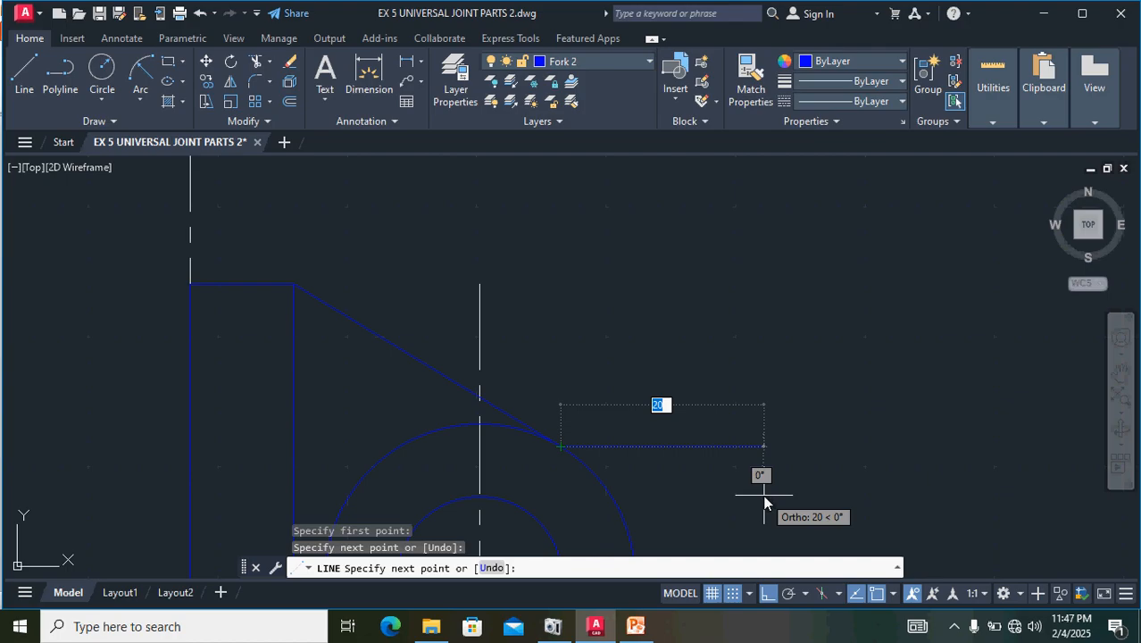
pyautogui.press('Return')
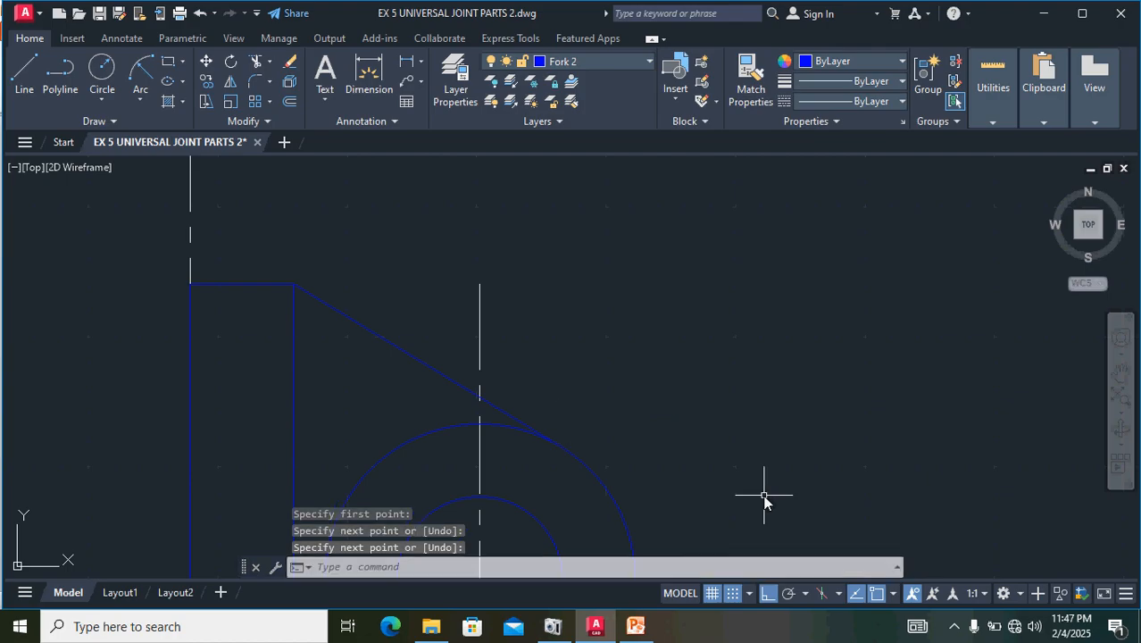
# - Mirror the tangent line about the horizontal centreline, keeping the source line
pyautogui.click(388, 340)
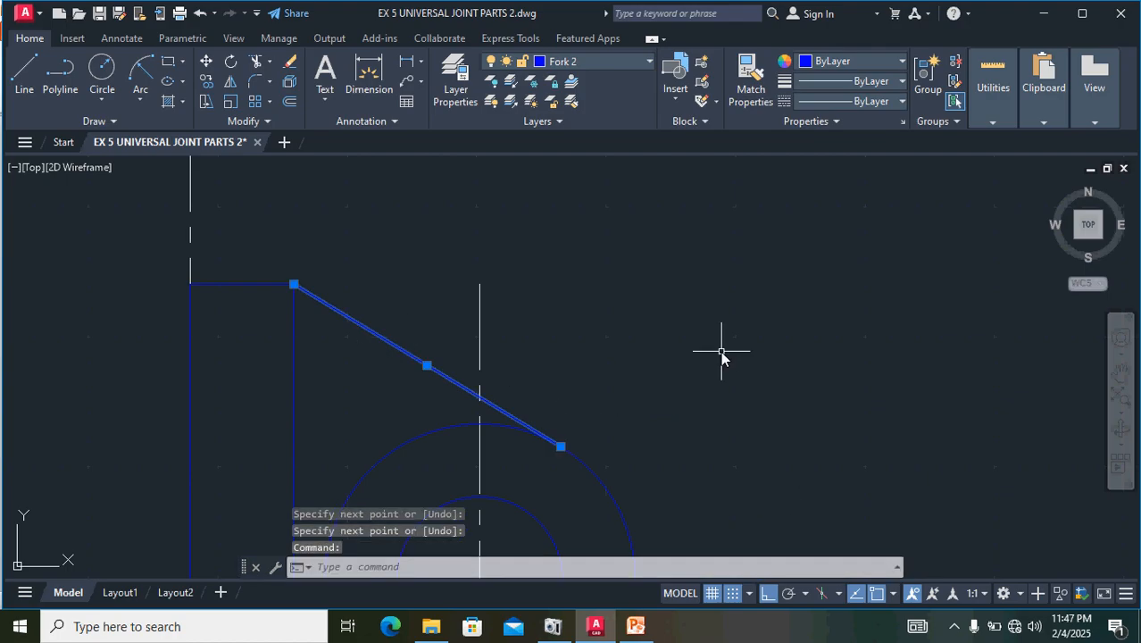
pyautogui.scroll(-2, 721, 350)
pyautogui.moveTo(833, 438); pyautogui.dragTo(828, 325, button='middle')
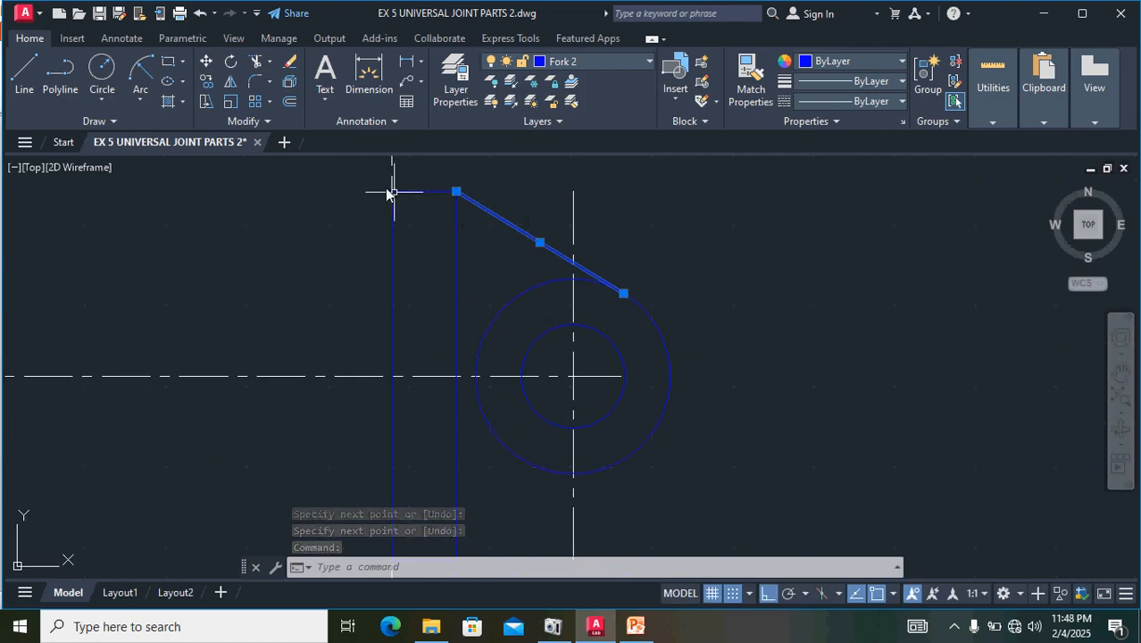
pyautogui.click(231, 85)
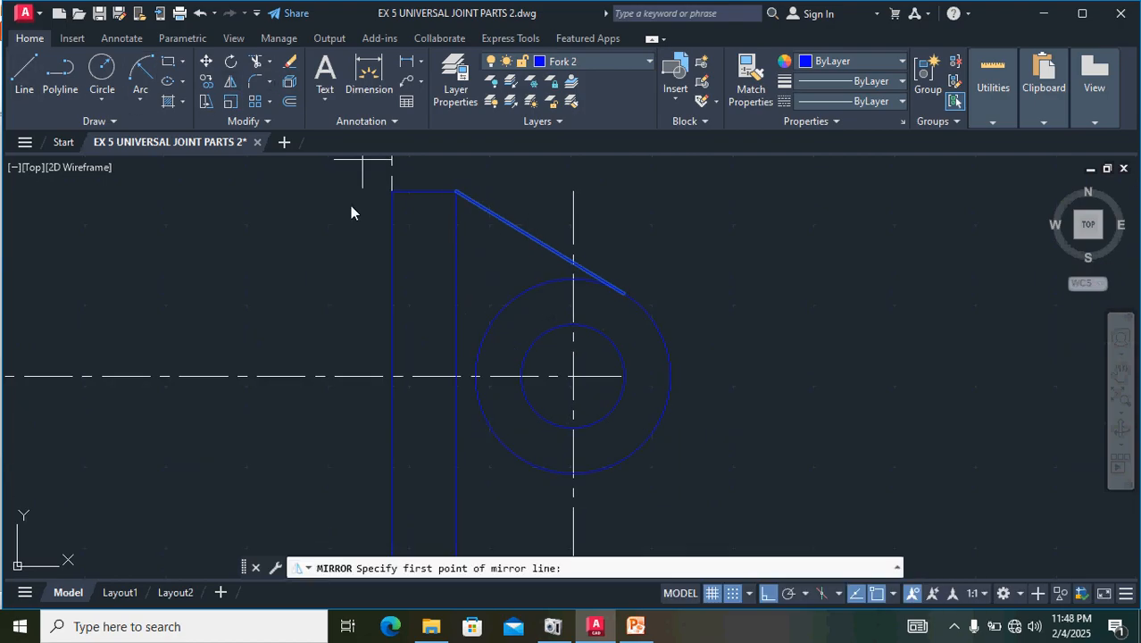
pyautogui.click(456, 375)
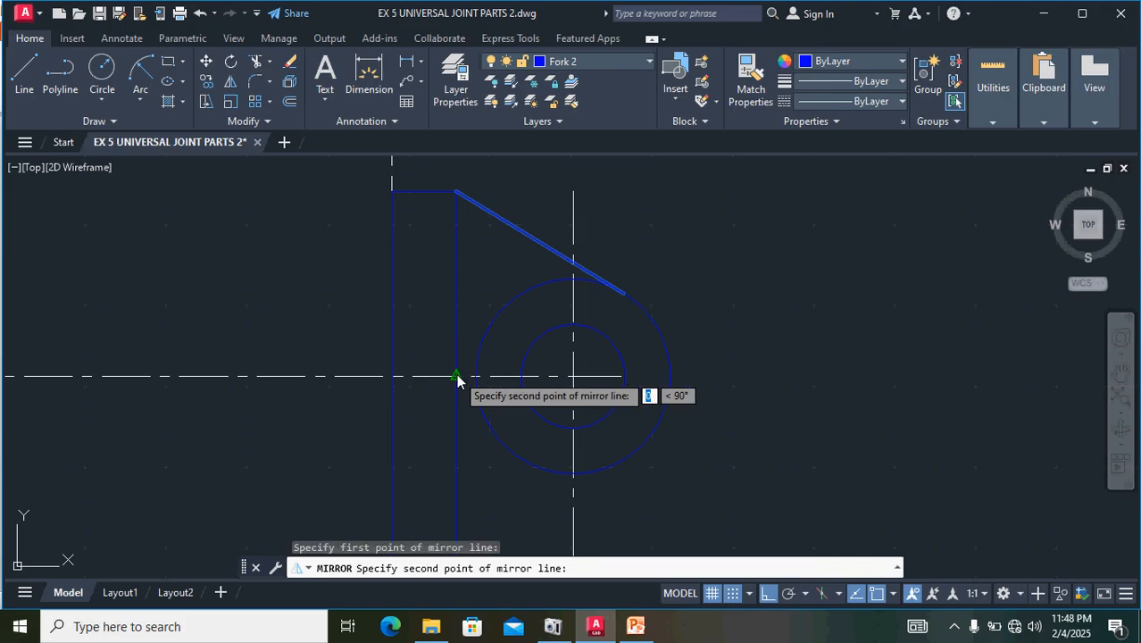
pyautogui.click(671, 377)
pyautogui.press('Return')
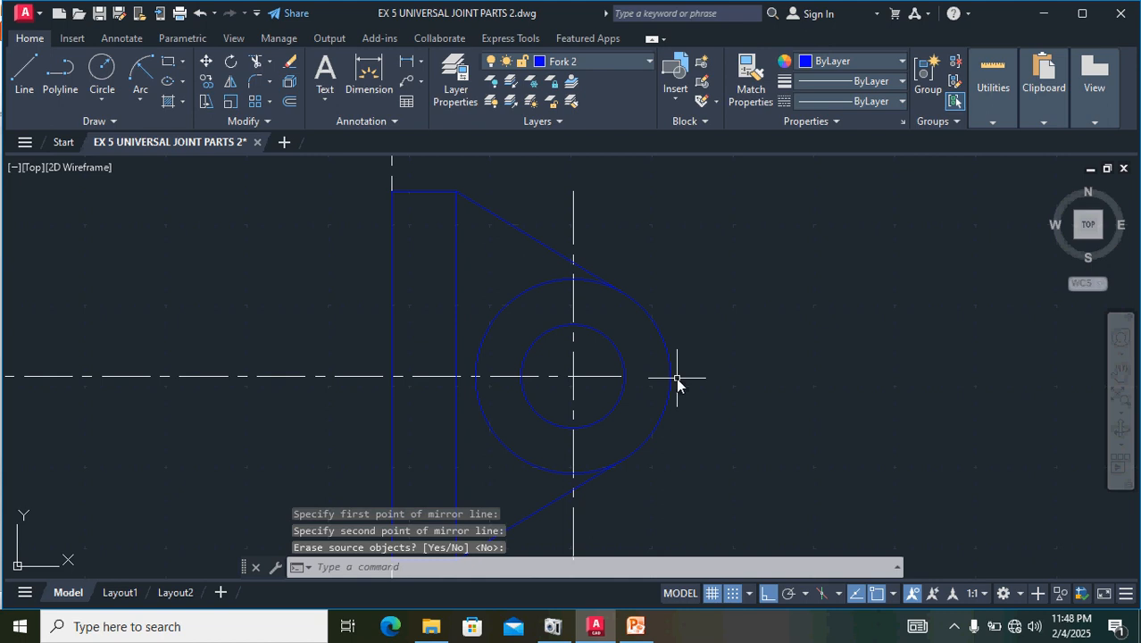
# - Trim away the inner part of the radius 15 circle between the two tangent lines, leaving the rounded outer end
pyautogui.press('Return')
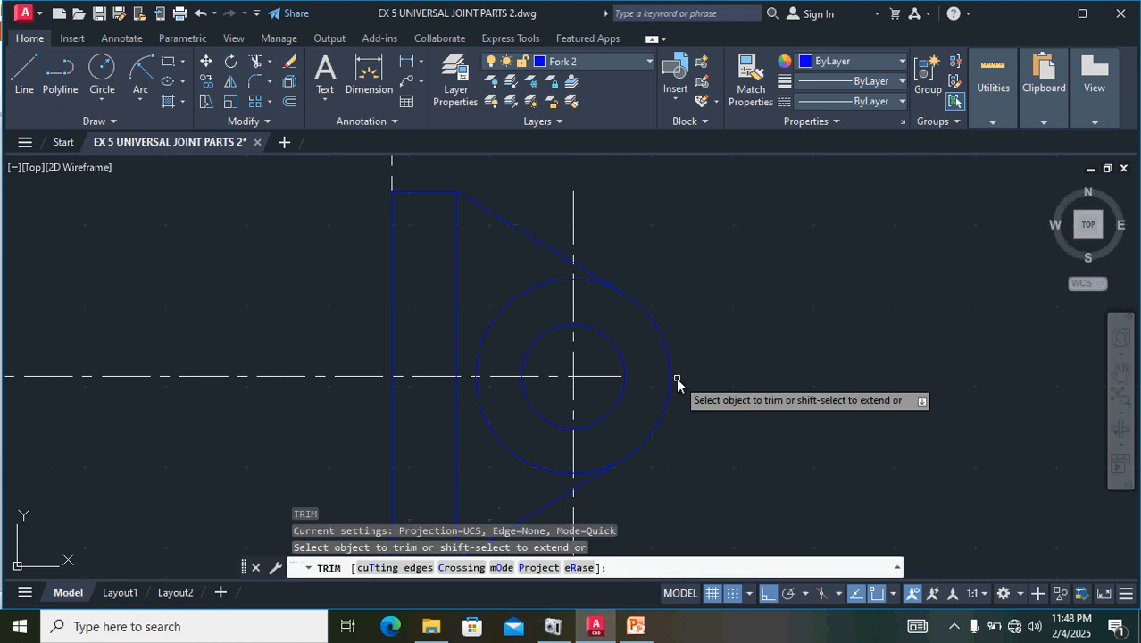
pyautogui.click(536, 465)
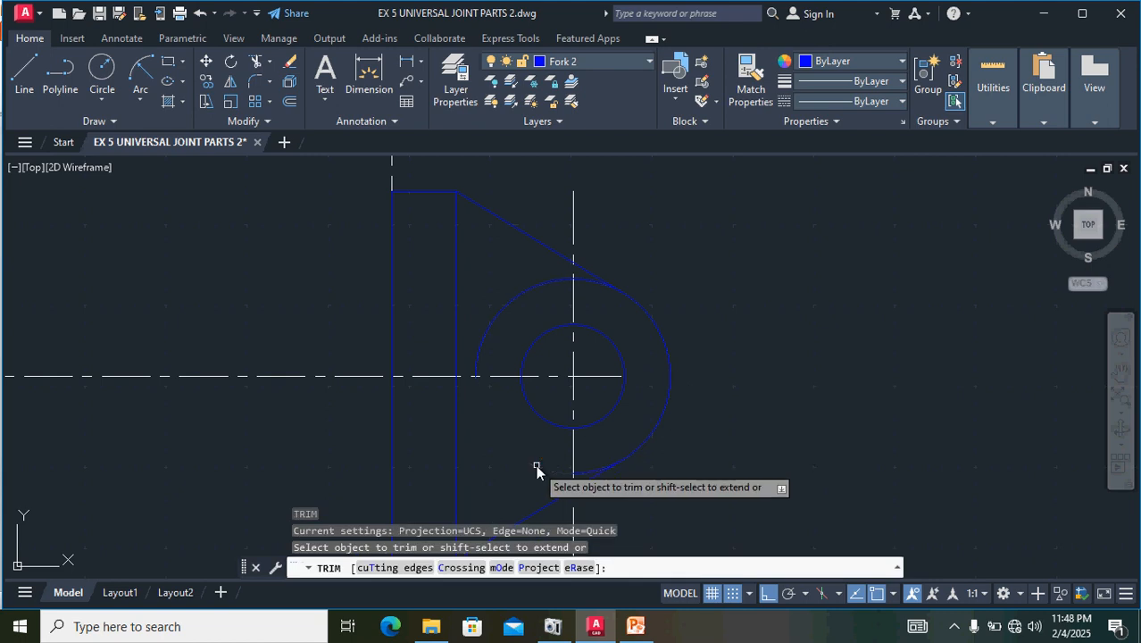
pyautogui.click(482, 350)
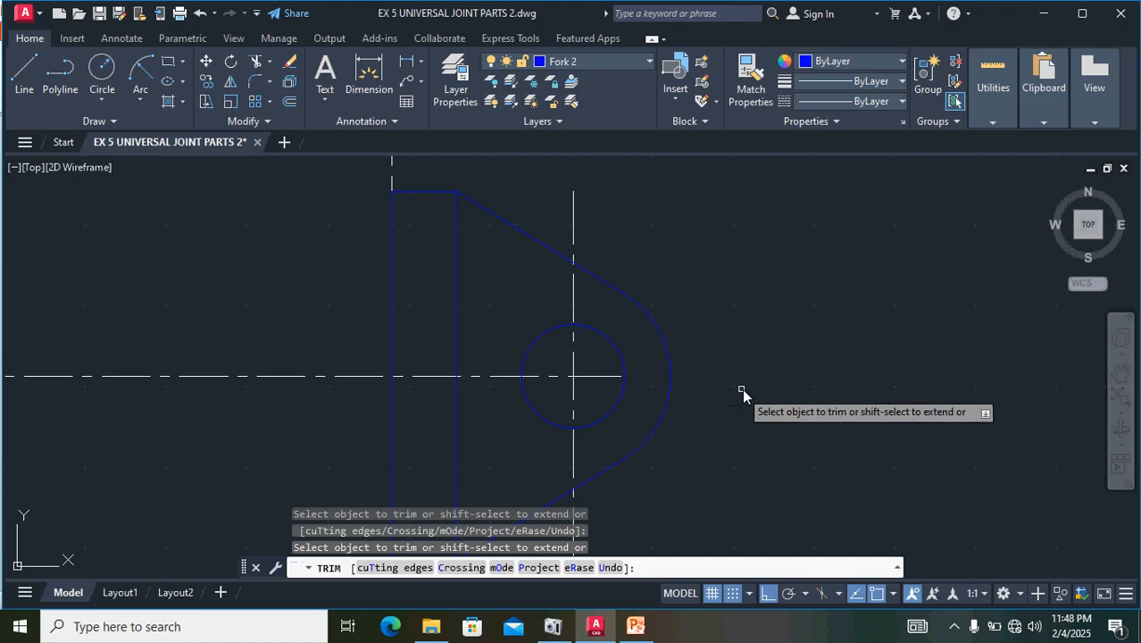
# - Examine the fork's lower view in the reference drawing for the hub's length and diameter, and end the Trim command
pyautogui.scroll(-2, 748, 393)
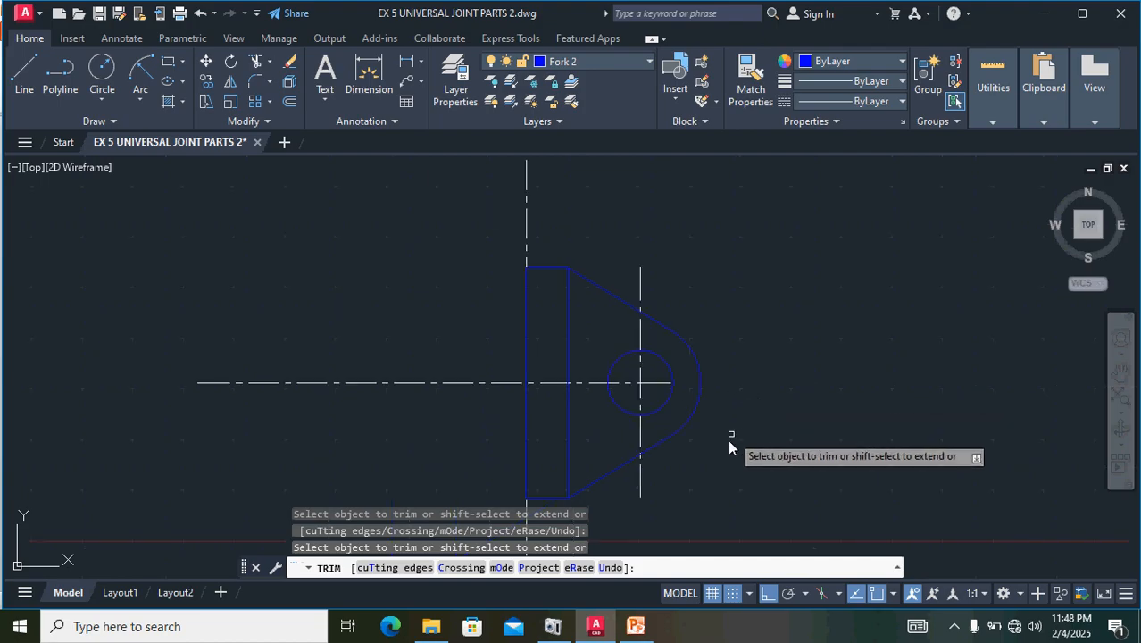
pyautogui.moveTo(725, 452); pyautogui.dragTo(770, 395, button='middle')
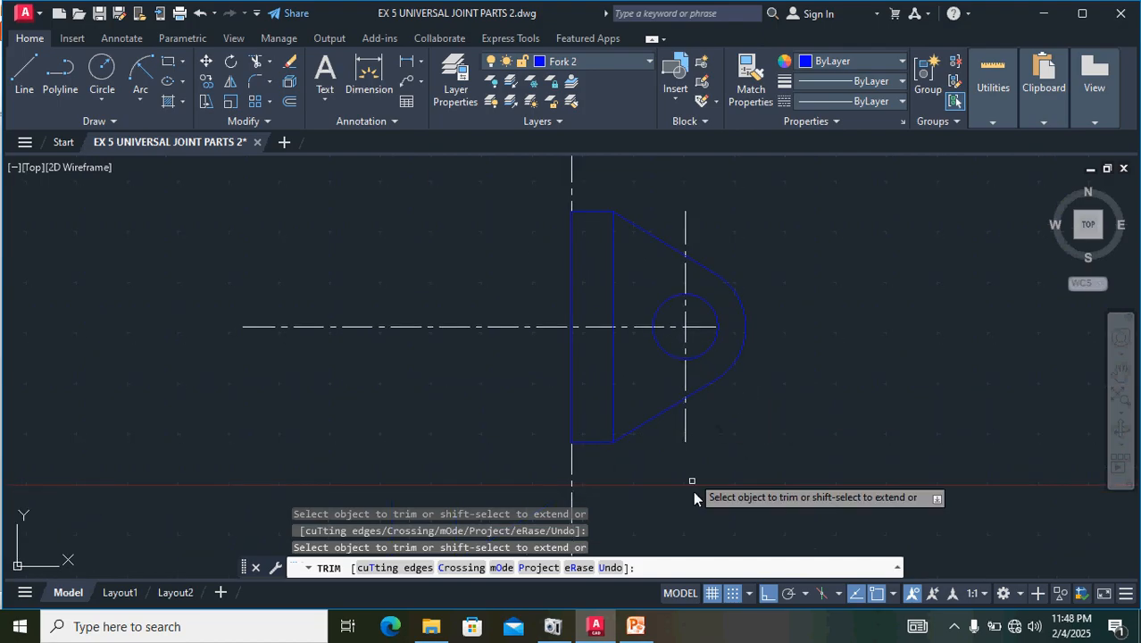
pyautogui.scroll(-2, 789, 485)
pyautogui.moveTo(789, 482)
pyautogui.mouseDown(button='middle')
pyautogui.moveTo(764, 451)
pyautogui.moveTo(629, 451)
pyautogui.mouseUp(button='middle')
pyautogui.moveTo(916, 325); pyautogui.dragTo(687, 382, button='middle')
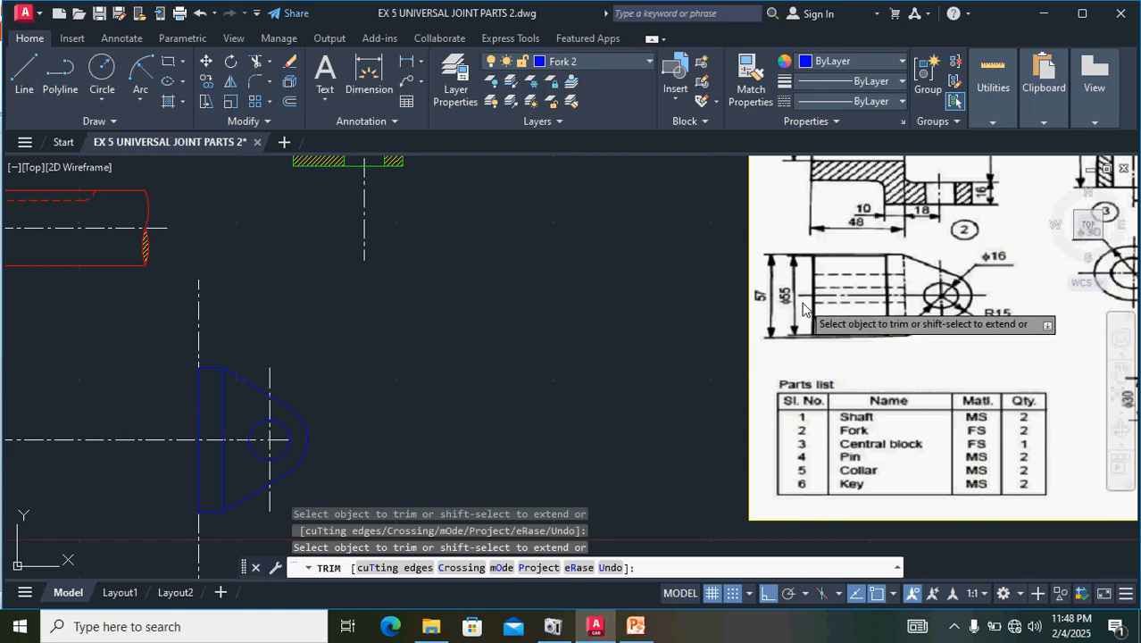
pyautogui.scroll(-2, 862, 375)
pyautogui.scroll(4, 883, 271)
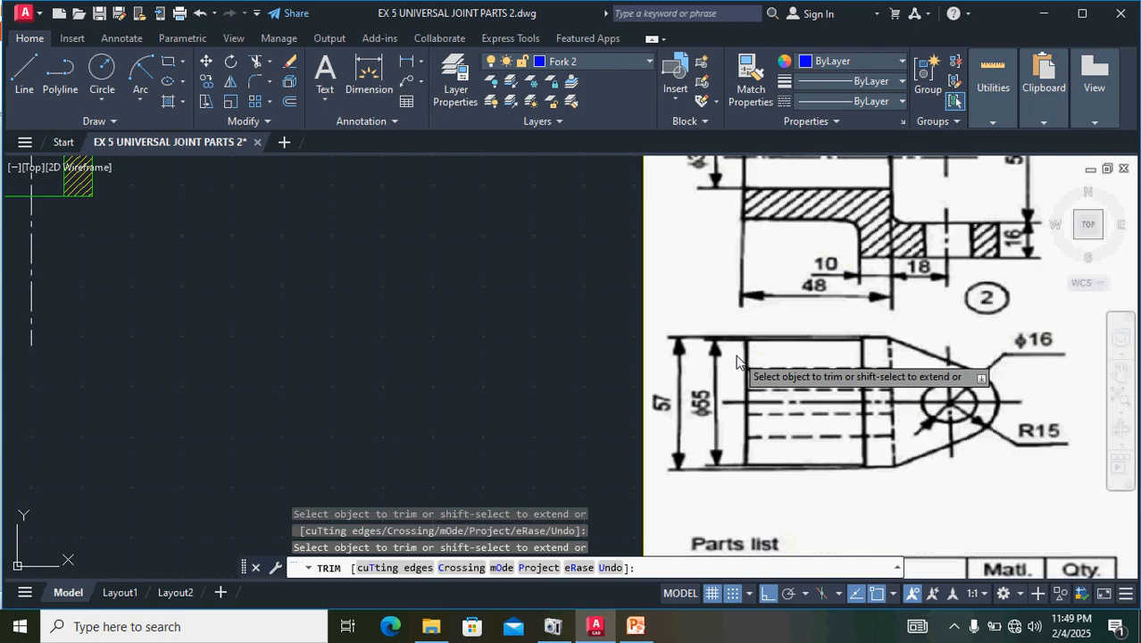
pyautogui.scroll(-2, 736, 362)
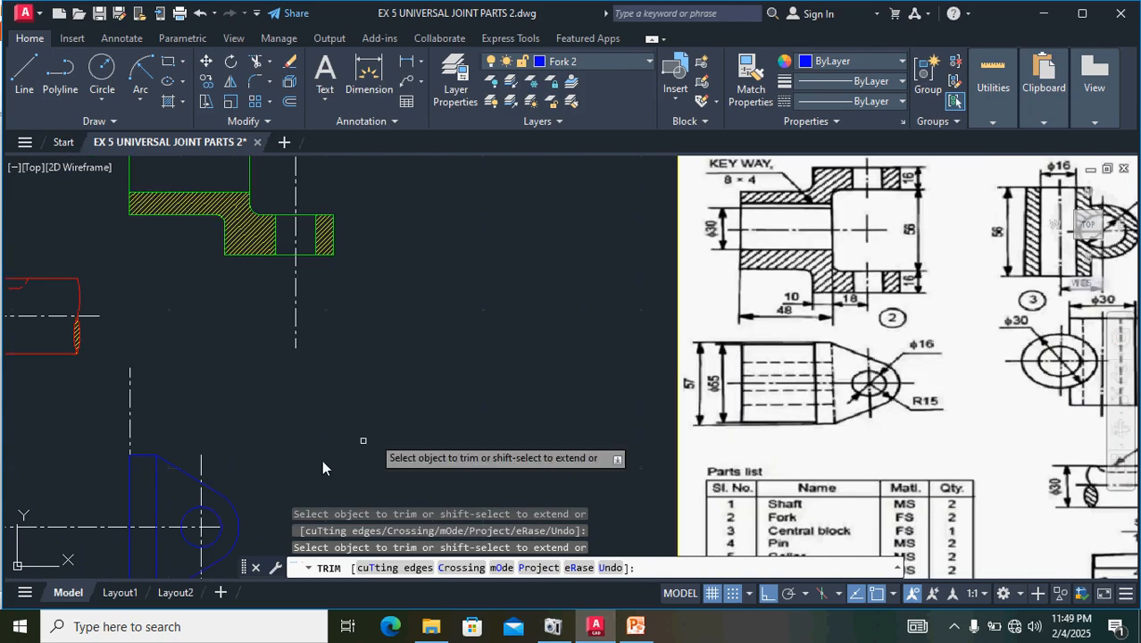
pyautogui.press('Escape')
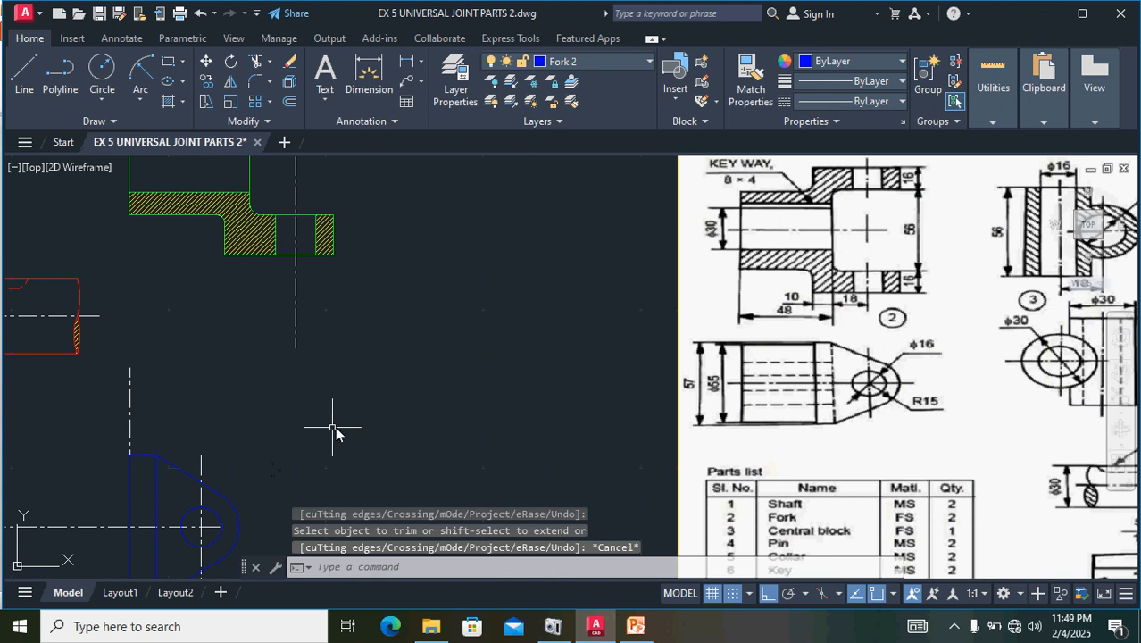
# - Draw a horizontal line 38 long to the left along the centreline, starting at the midpoint of the rectangle's left edge
pyautogui.moveTo(342, 430); pyautogui.dragTo(526, 394, button='middle')
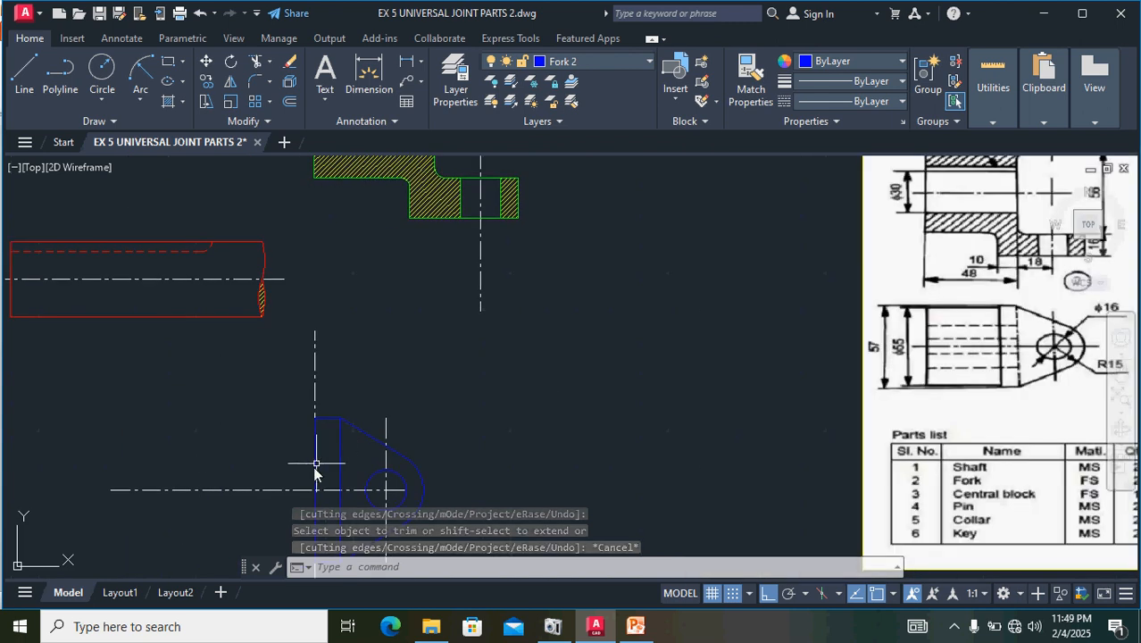
pyautogui.click(24, 73)
pyautogui.scroll(4, 315, 508)
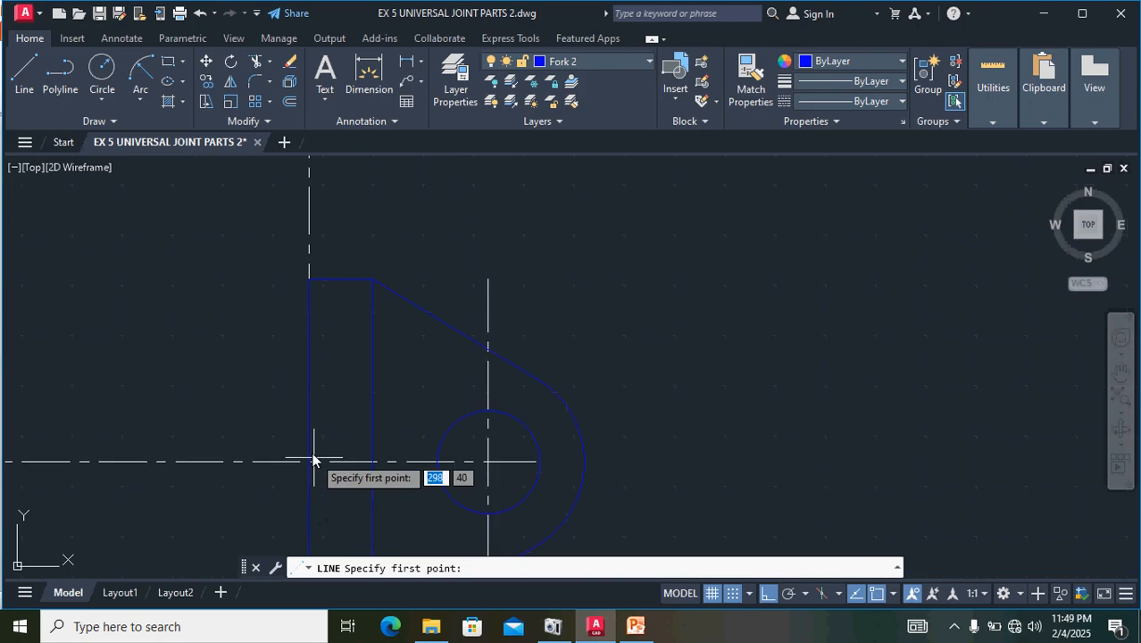
pyautogui.click(309, 463)
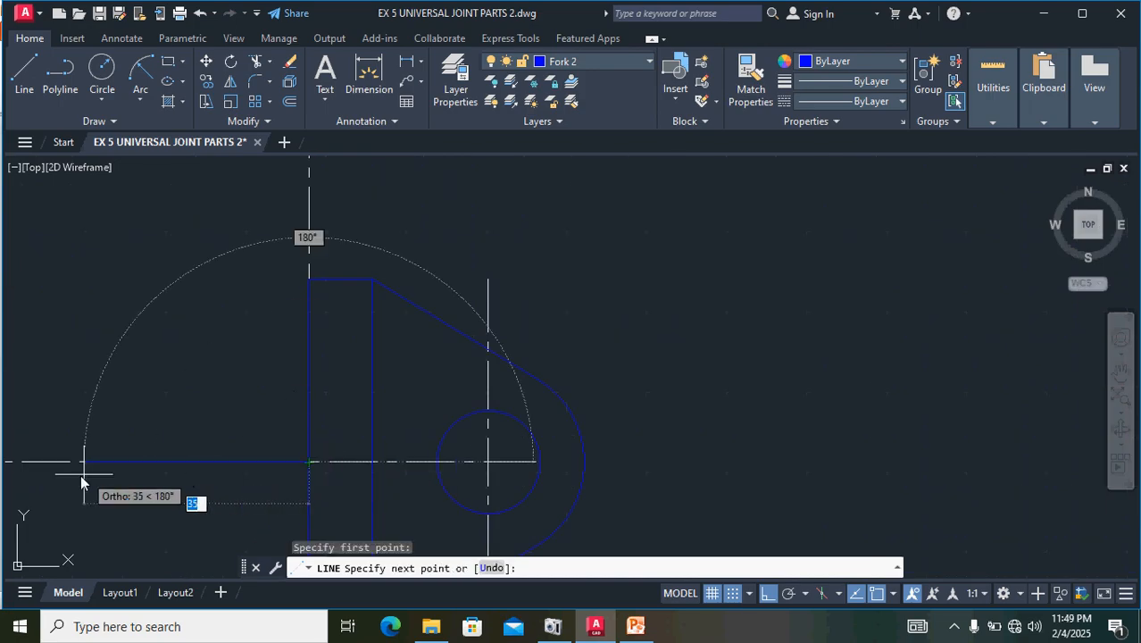
pyautogui.scroll(-2, 76, 475)
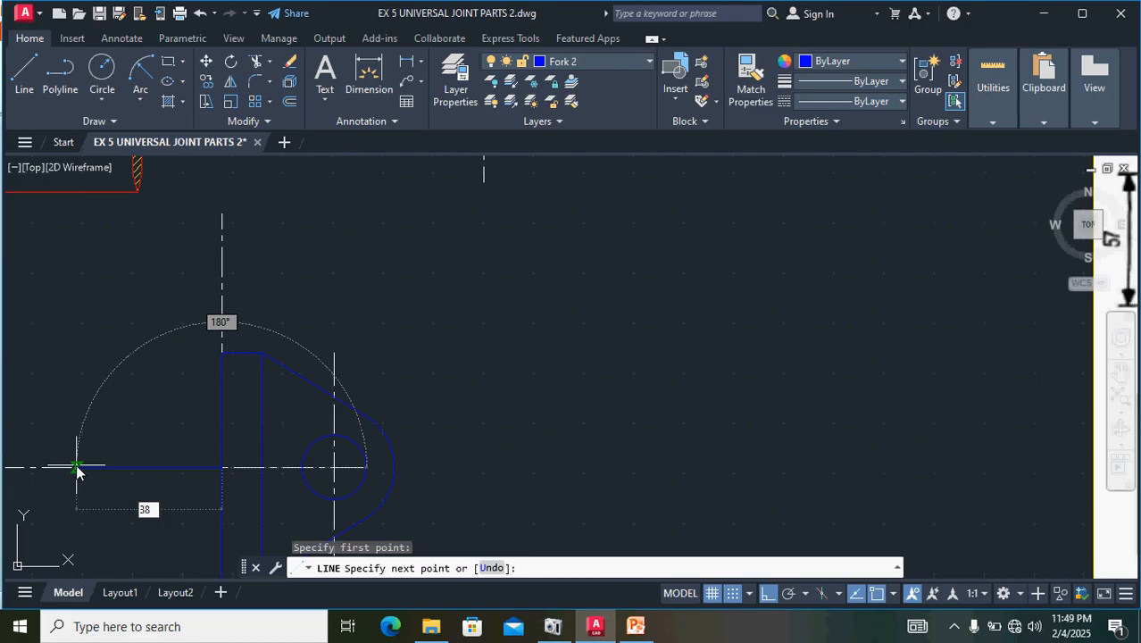
pyautogui.write('38')
pyautogui.press('Return')
pyautogui.press('Return')
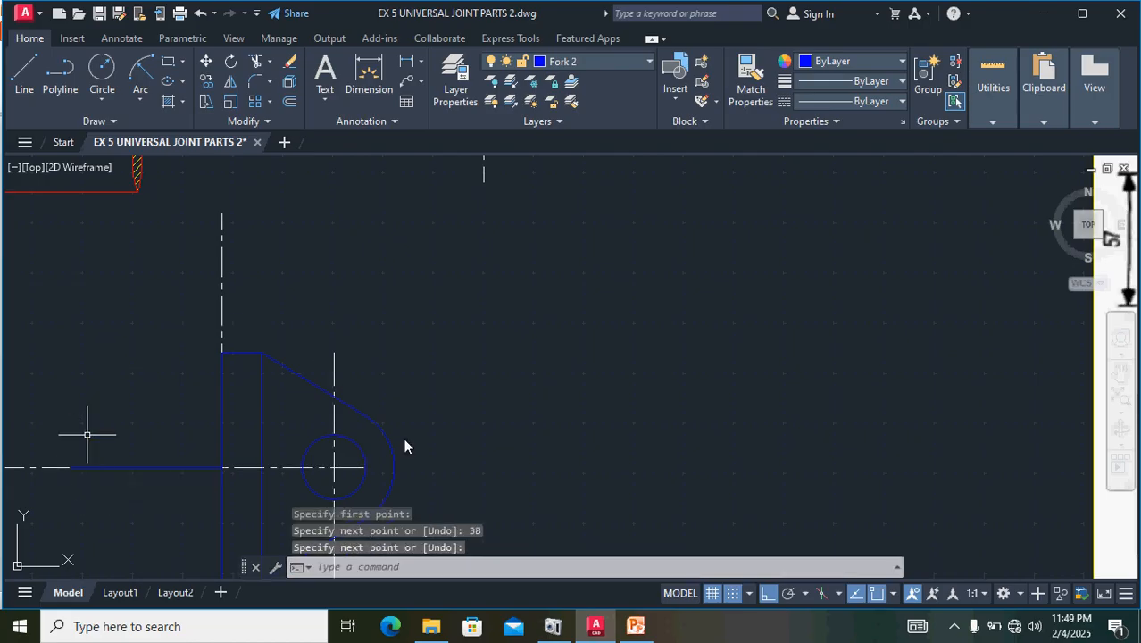
# - Offset the 38-long line by 27.5 both above and below the centreline to form the hub's edges
pyautogui.scroll(-2, 326, 386)
pyautogui.click(208, 438)
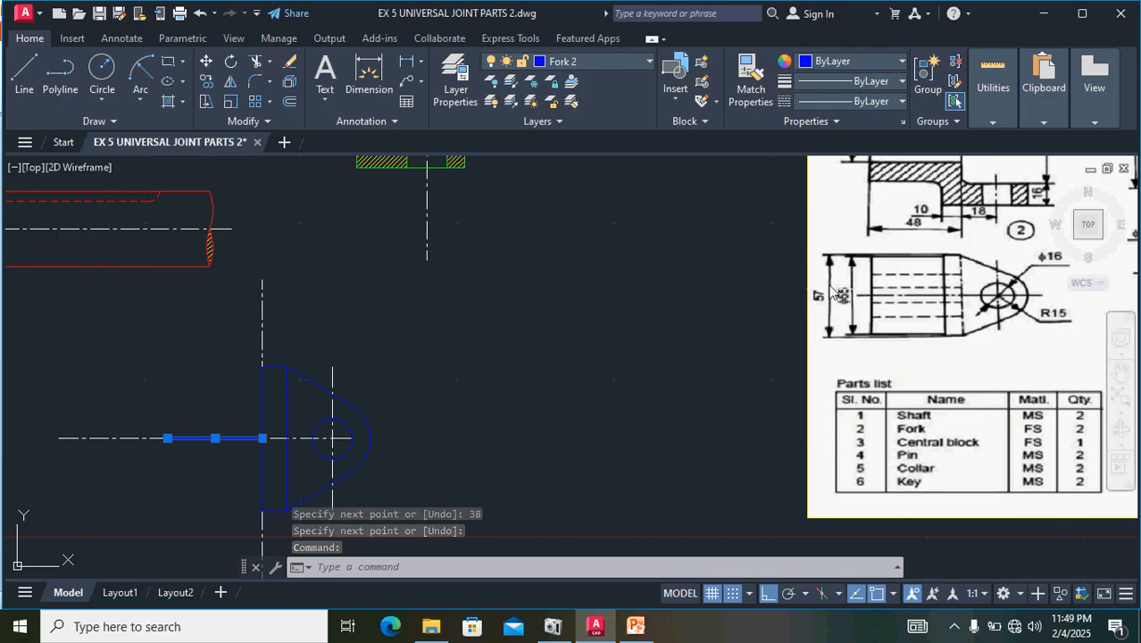
pyautogui.click(288, 104)
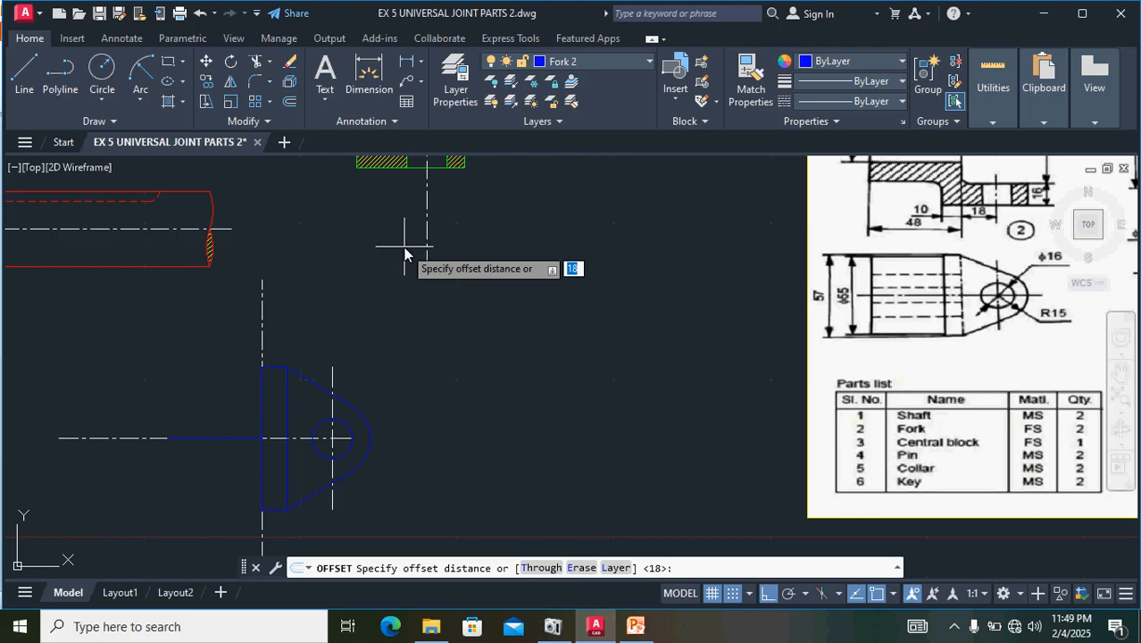
pyautogui.write('27.5')
pyautogui.press('Return')
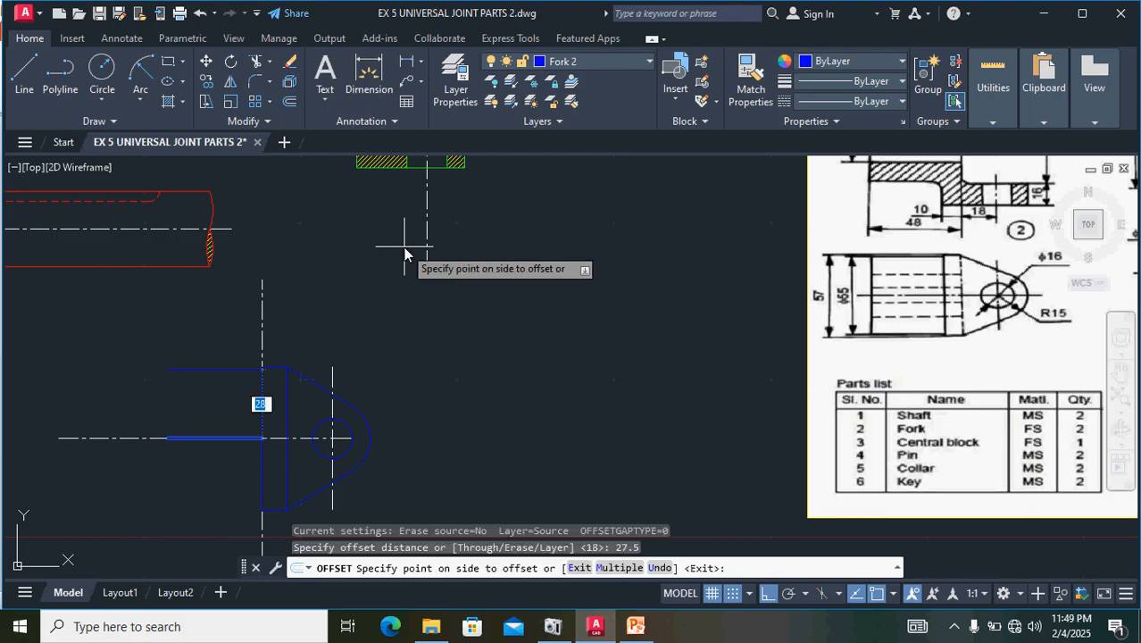
pyautogui.click(361, 284)
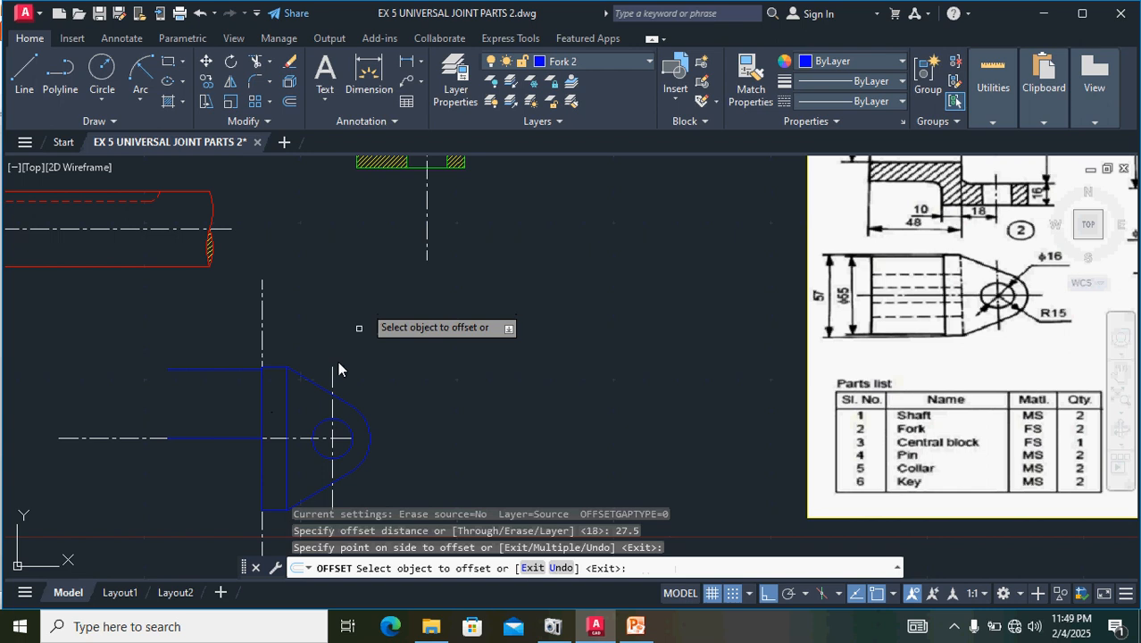
pyautogui.click(220, 439)
pyautogui.click(211, 484)
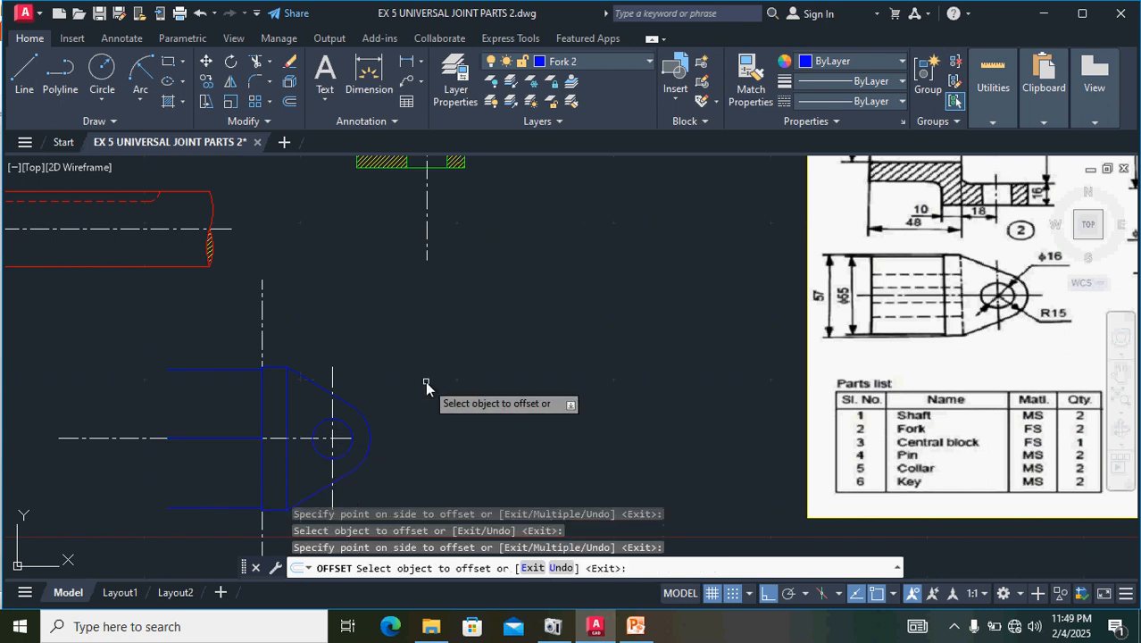
# - Close the hub's left end with a vertical line between the two offset edges and delete the 38-long line on the centreline
pyautogui.click(23, 79)
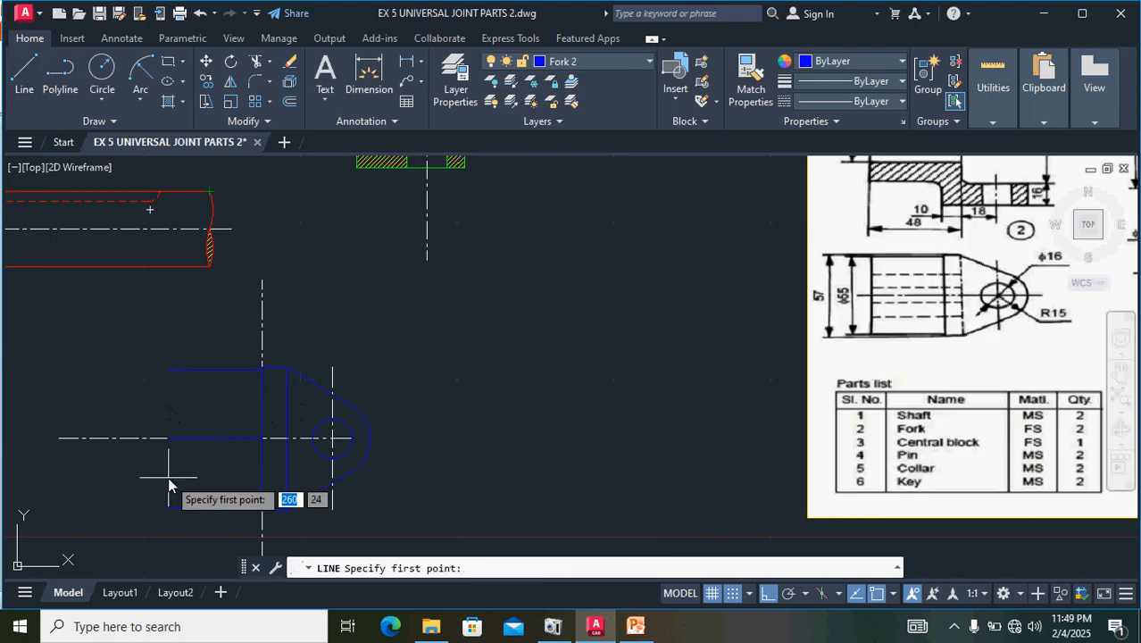
pyautogui.click(169, 508)
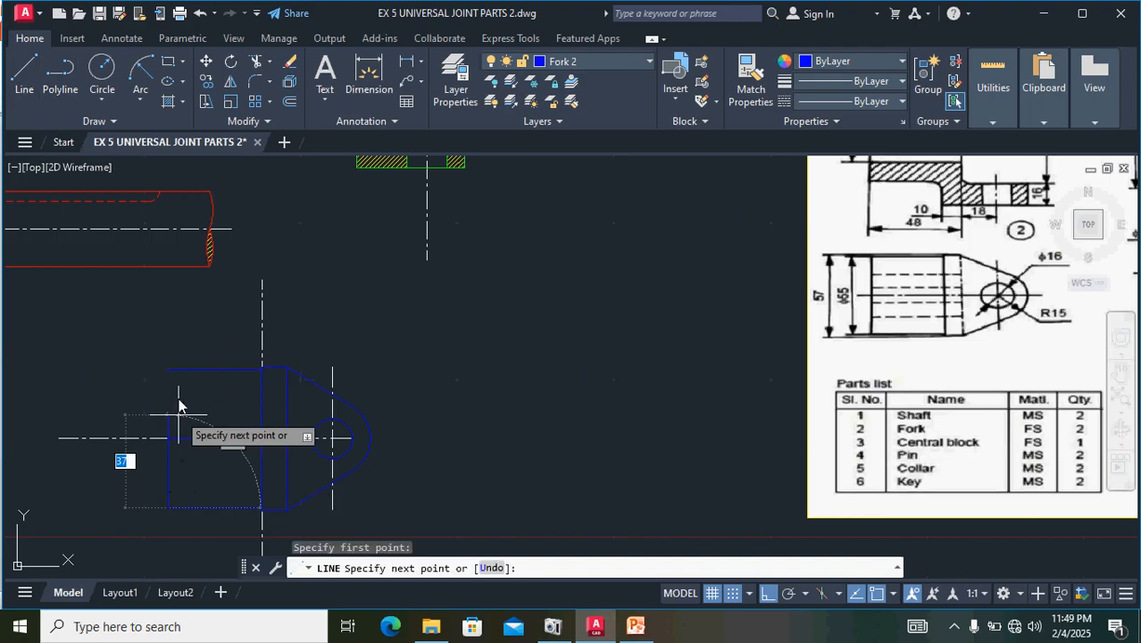
pyautogui.click(167, 369)
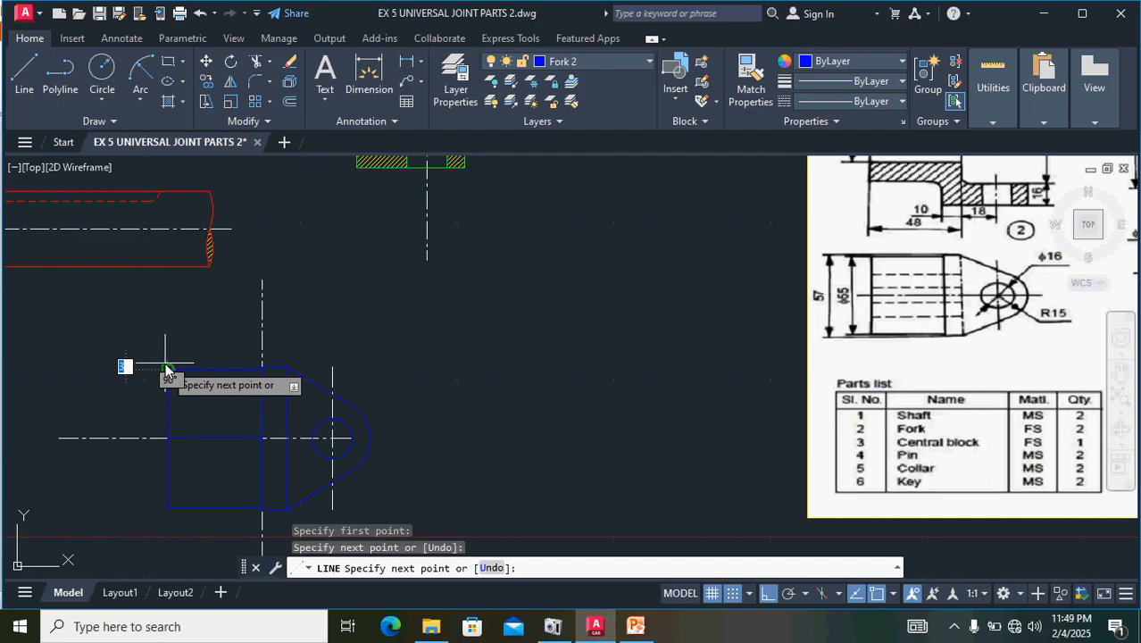
pyautogui.press('Return')
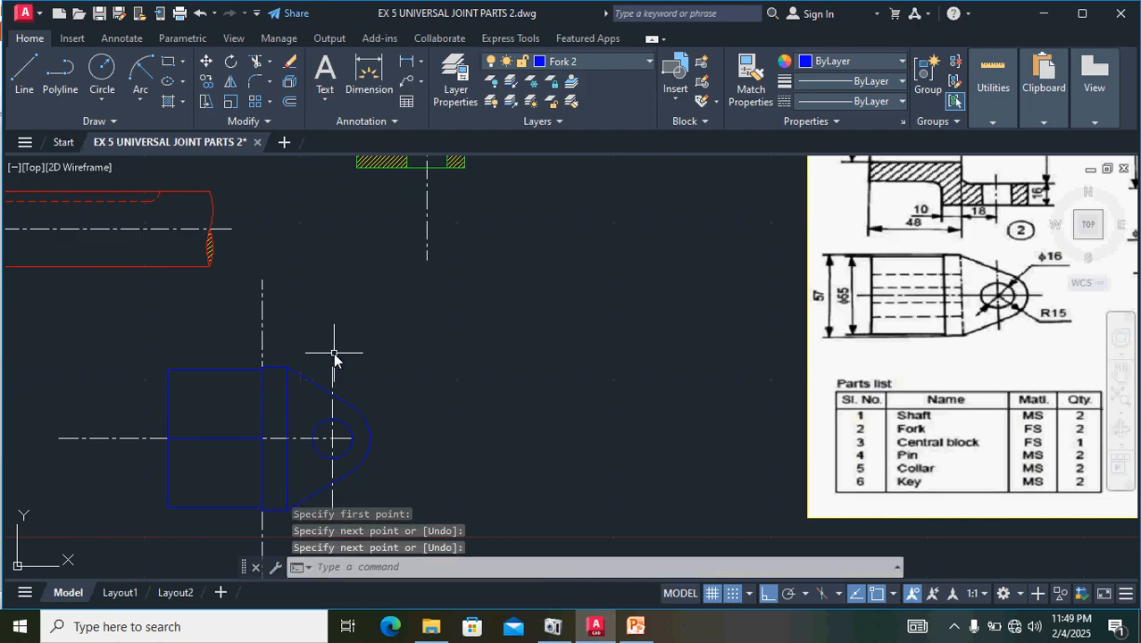
pyautogui.click(215, 438)
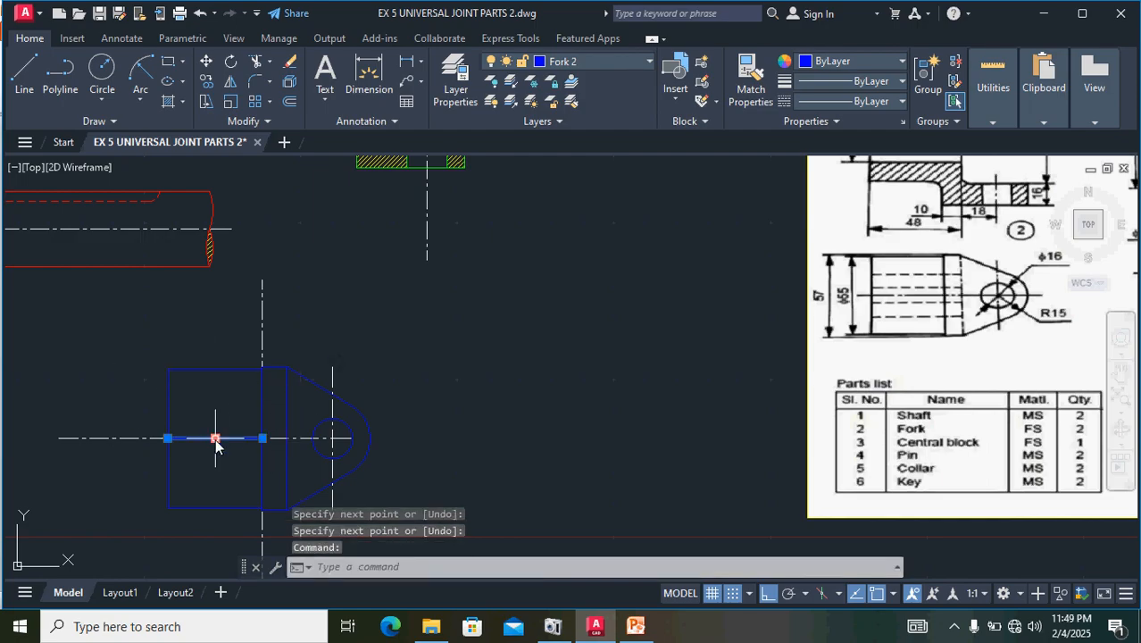
pyautogui.press('Delete')
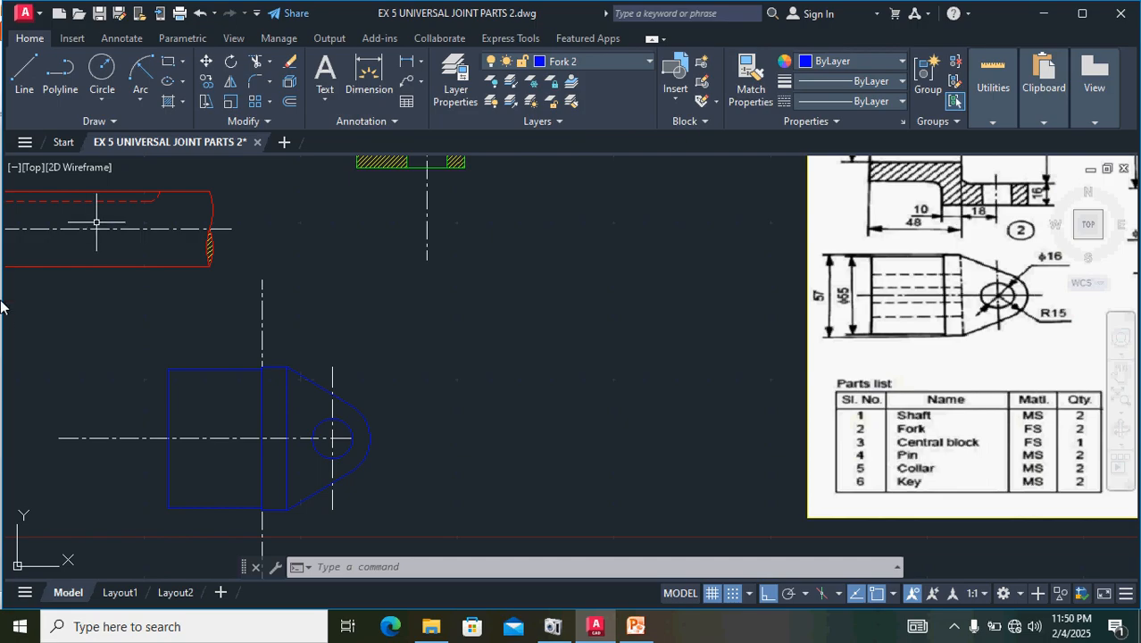
# - Stretch the right end of the lower view's horizontal centreline out past the fork's rounded end
pyautogui.click(331, 442)
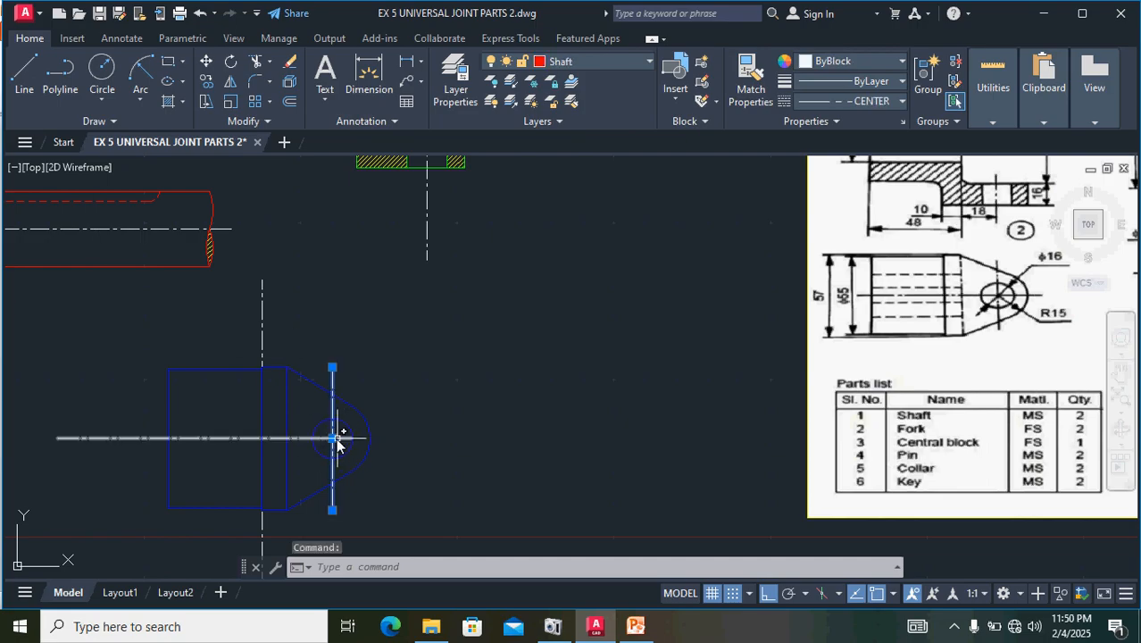
pyautogui.click(288, 439)
pyautogui.click(306, 438)
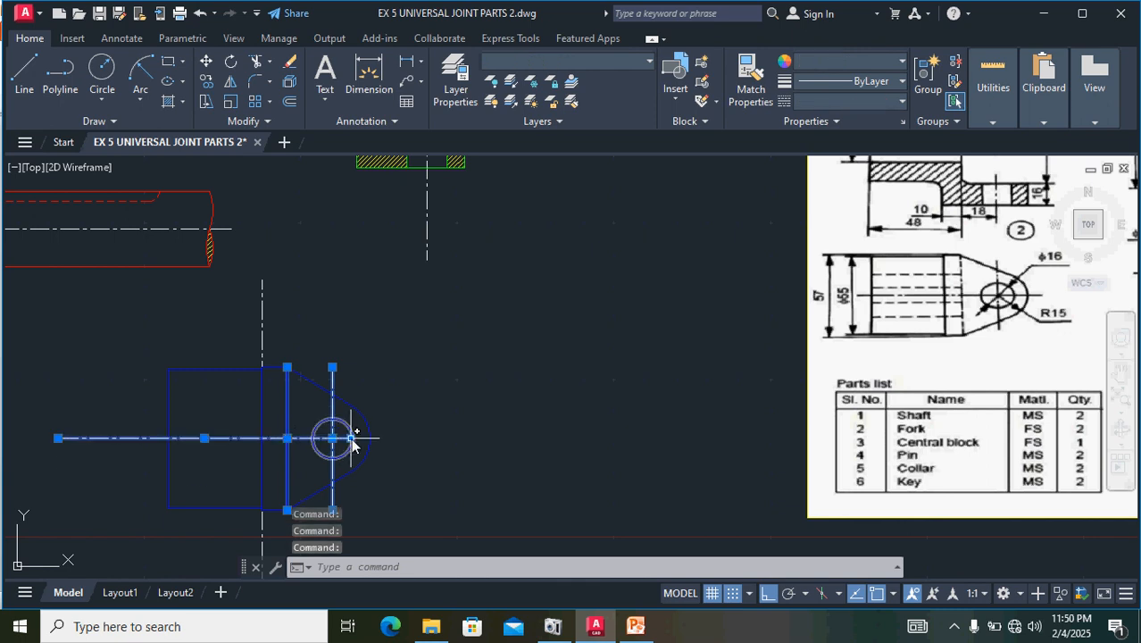
pyautogui.click(349, 438)
pyautogui.click(459, 443)
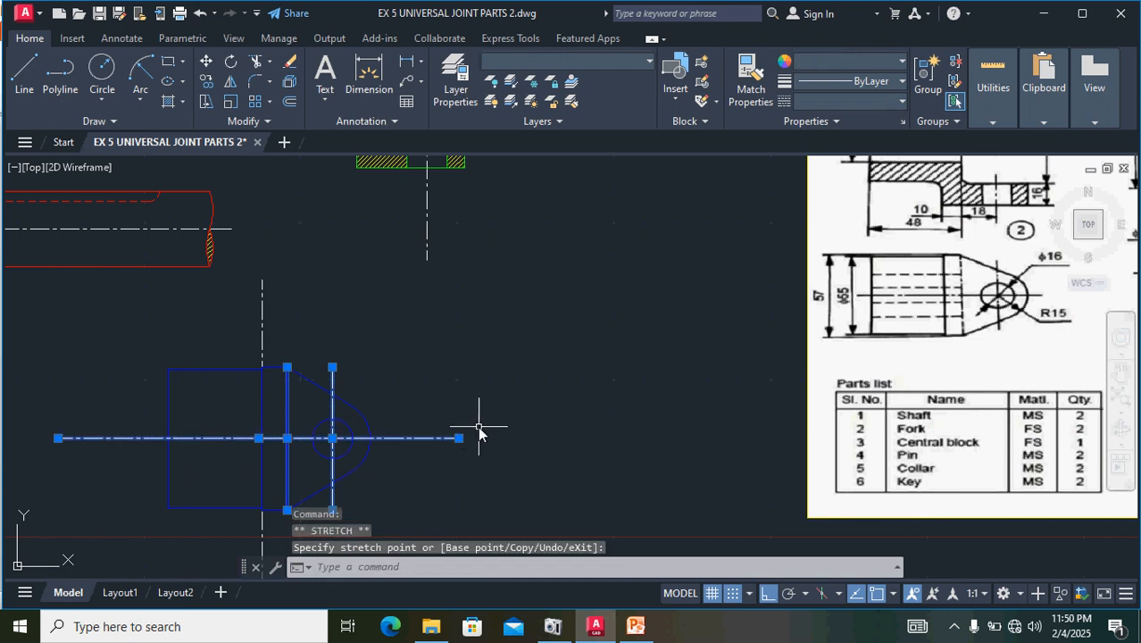
pyautogui.press('Escape')
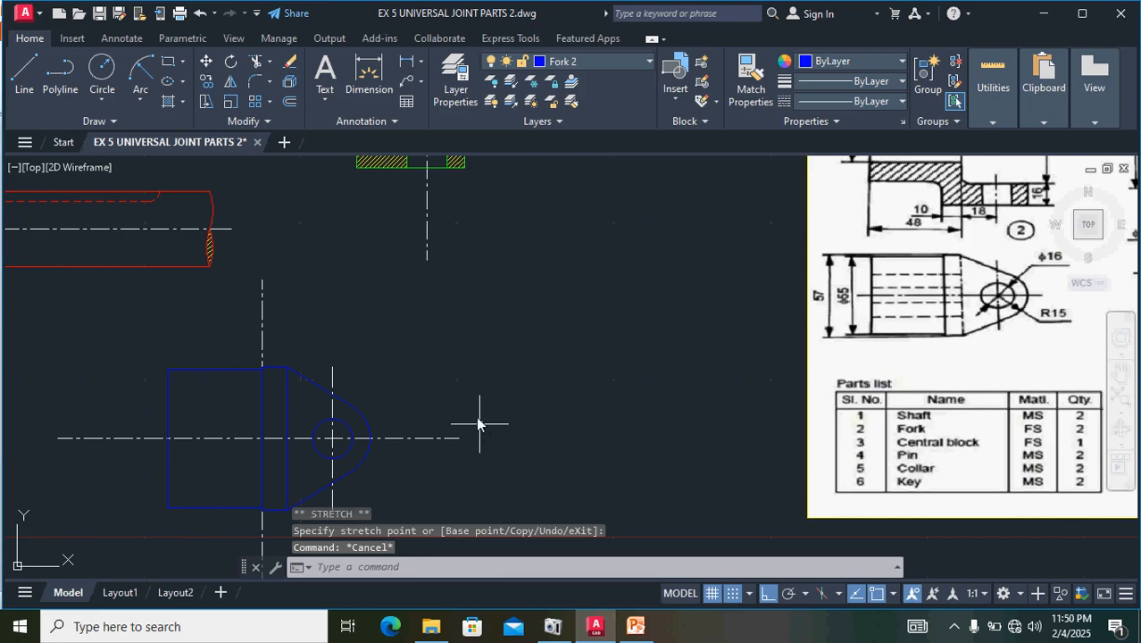
# - Shorten the vertical centreline through the hub's shoulder at both ends so it extends only slightly above and below the fork
pyautogui.scroll(-3, 590, 373)
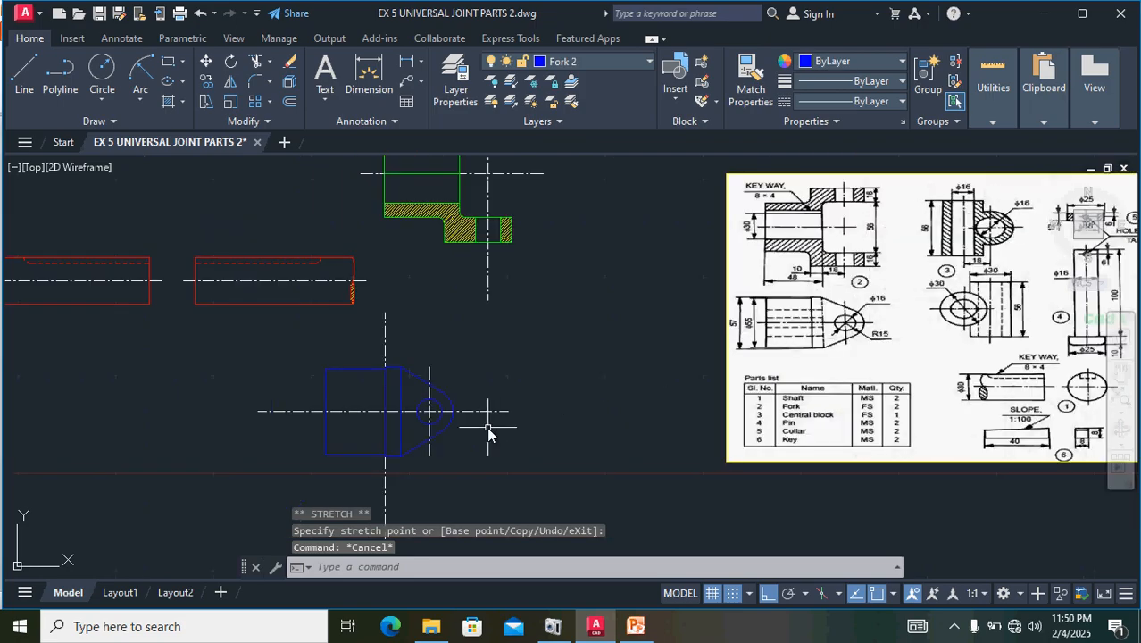
pyautogui.scroll(-2, 483, 419)
pyautogui.click(416, 473)
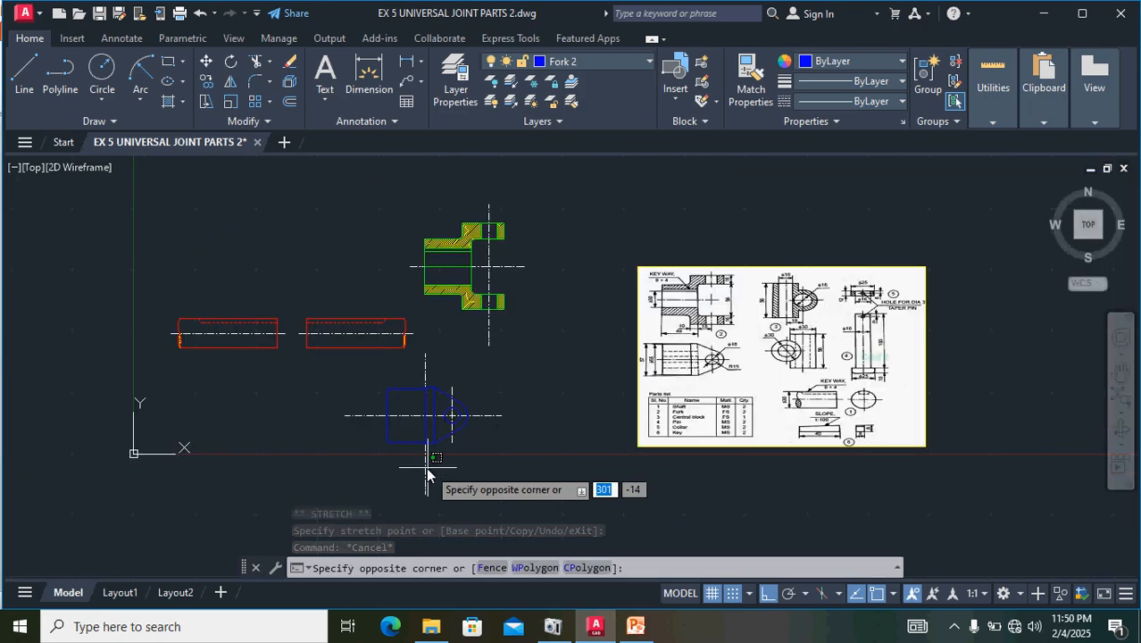
pyautogui.click(432, 487)
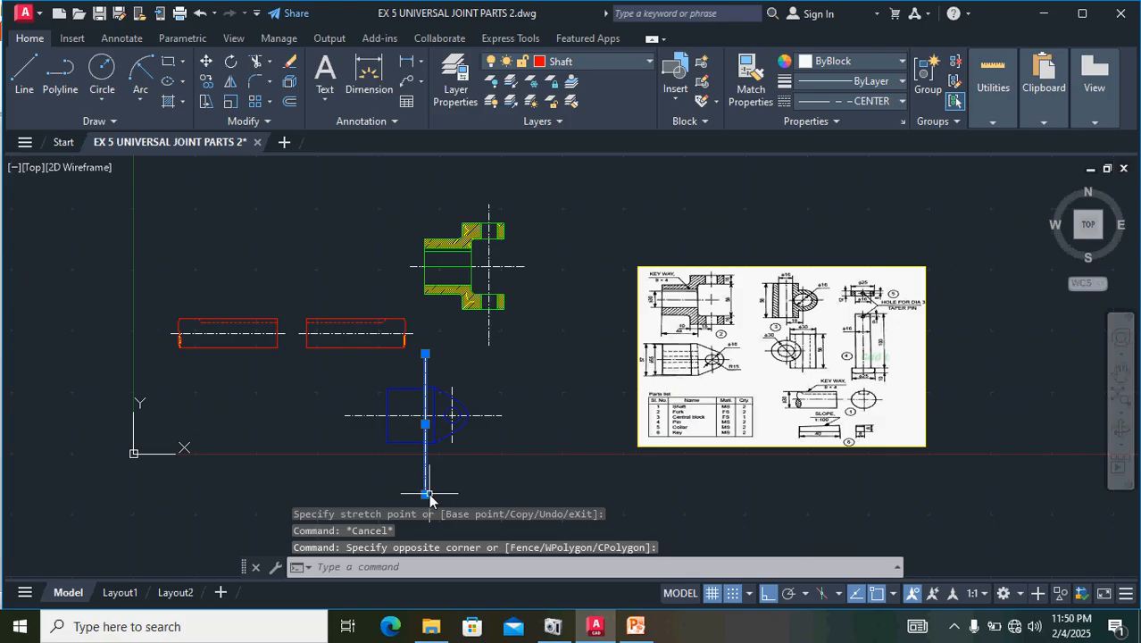
pyautogui.click(425, 494)
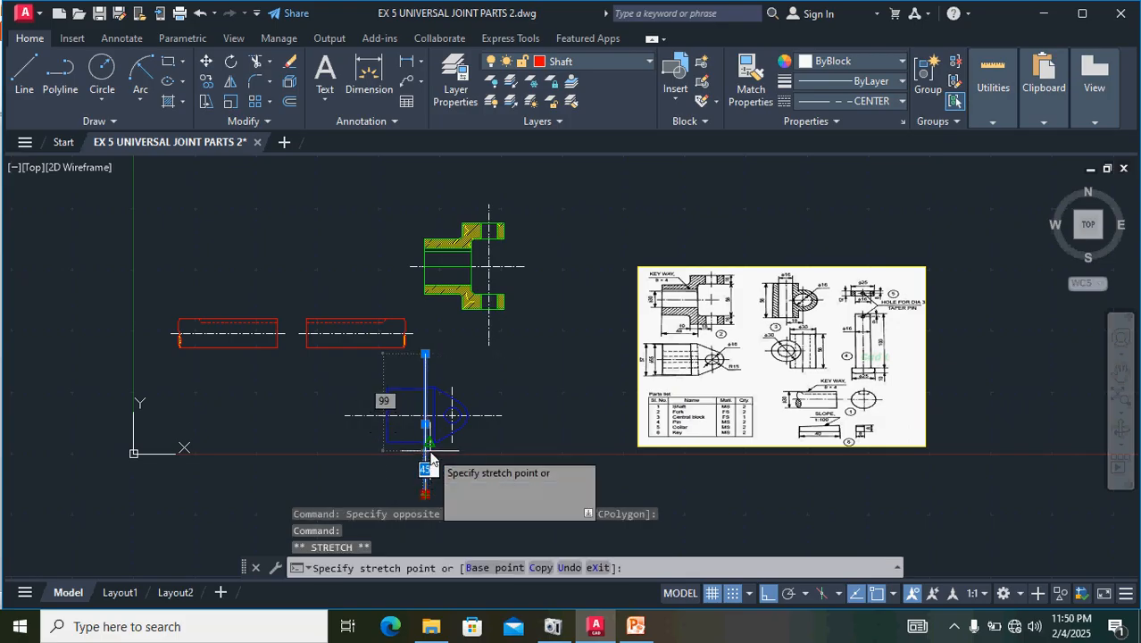
pyautogui.click(426, 457)
pyautogui.scroll(4, 441, 379)
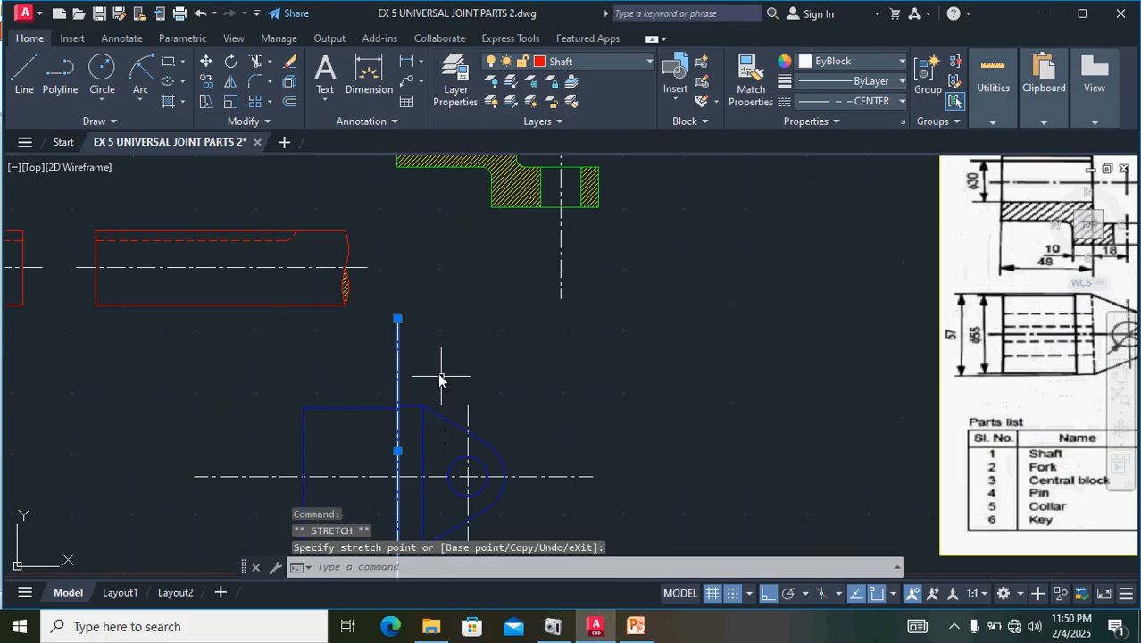
pyautogui.click(397, 318)
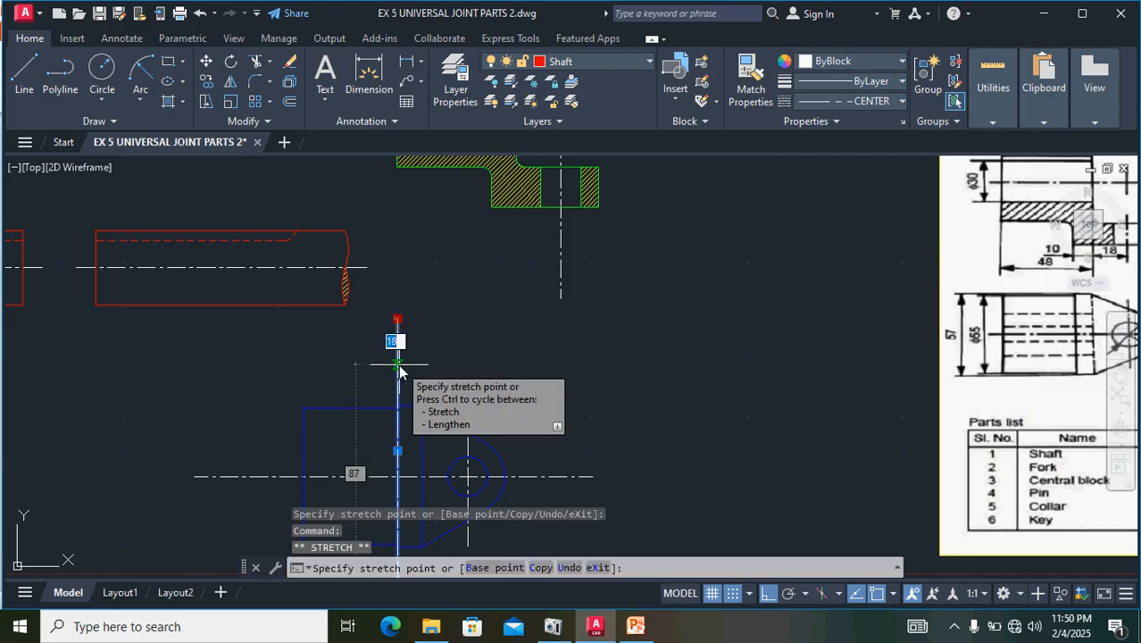
pyautogui.click(398, 366)
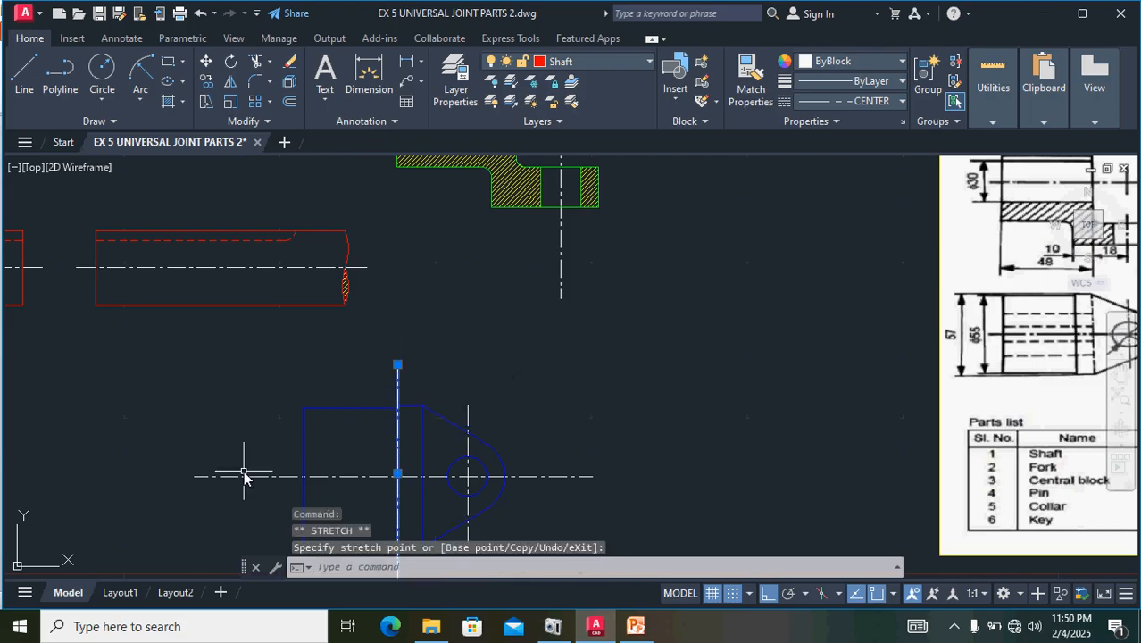
# - Shorten the lower view's horizontal centreline at both ends so it extends only slightly beyond the fork outline
pyautogui.click(202, 479)
pyautogui.click(195, 477)
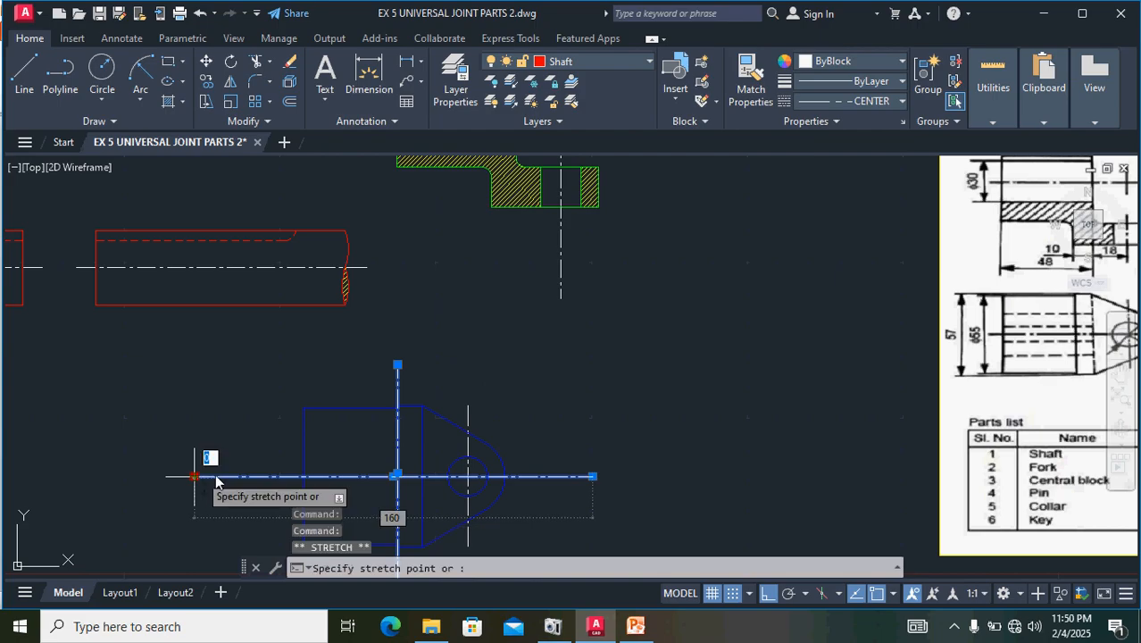
pyautogui.click(266, 476)
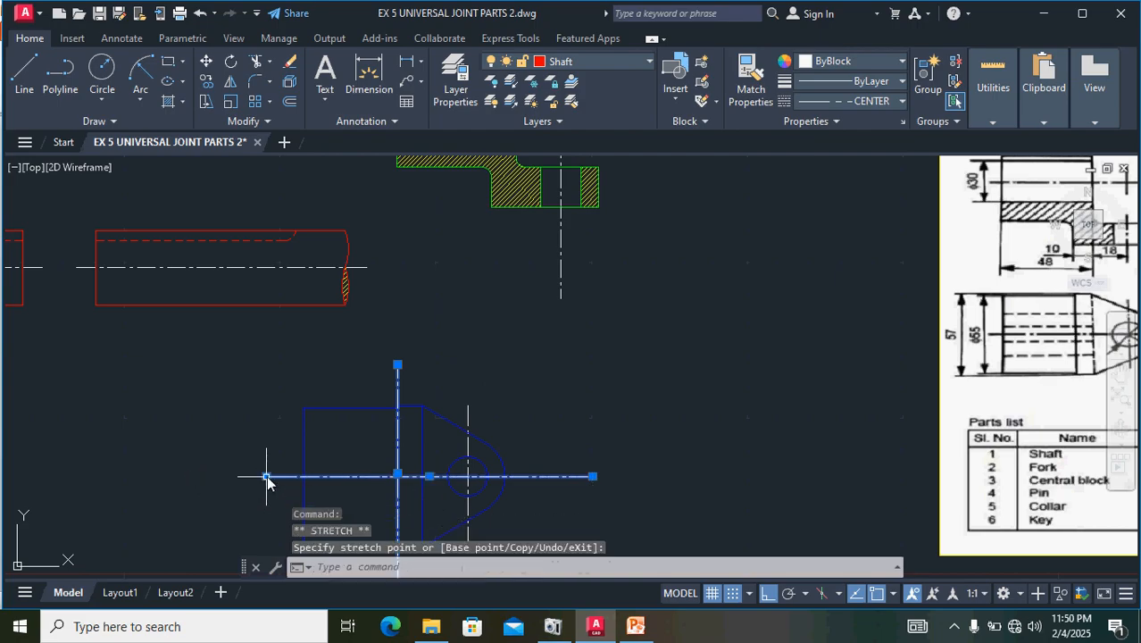
pyautogui.click(593, 476)
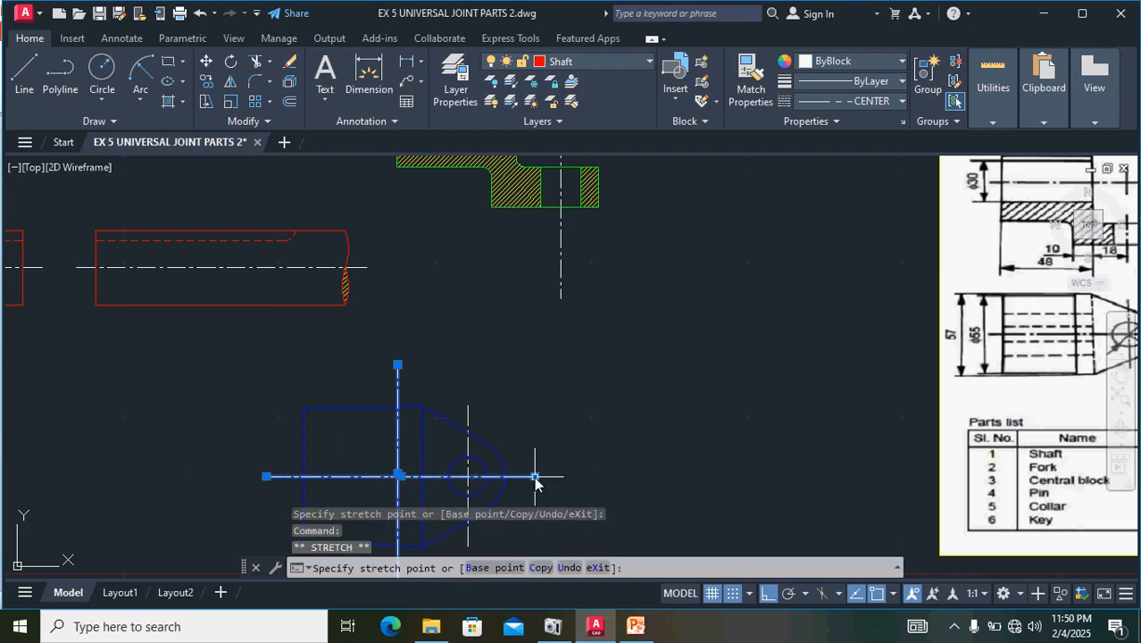
pyautogui.click(535, 476)
# - Select the entire lower view of the fork with its centrelines and rotate it 180° about the right end of the horizontal centreline
pyautogui.scroll(-2, 615, 431)
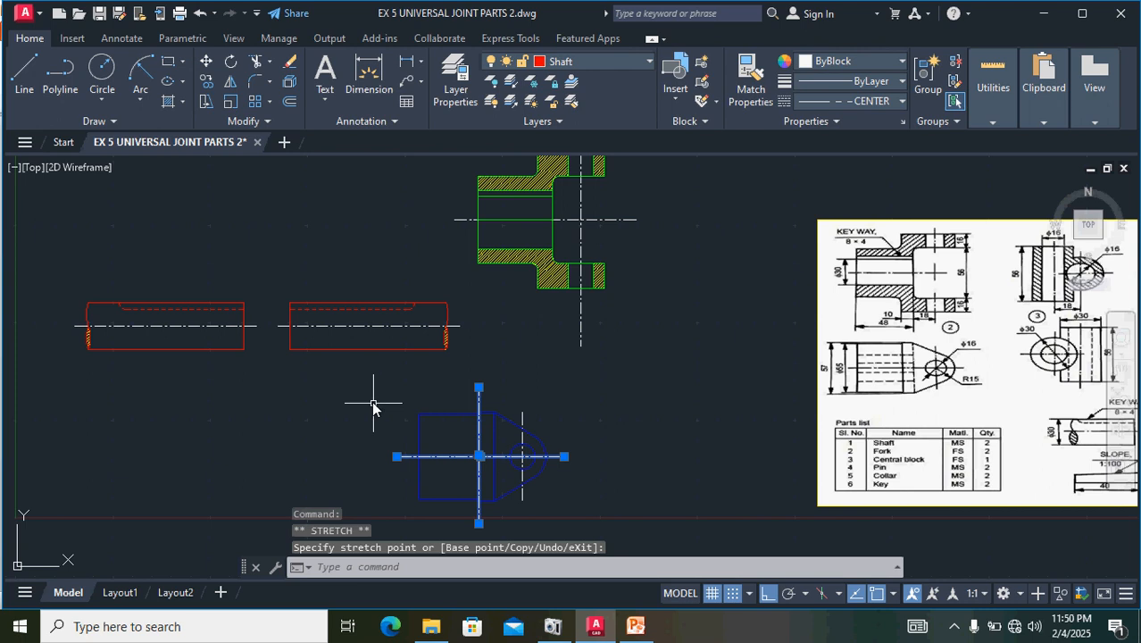
pyautogui.moveTo(376, 382)
pyautogui.mouseDown()
pyautogui.moveTo(471, 460)
pyautogui.moveTo(556, 555)
pyautogui.mouseUp()
pyautogui.click(628, 441)
pyautogui.scroll(-2, 604, 481)
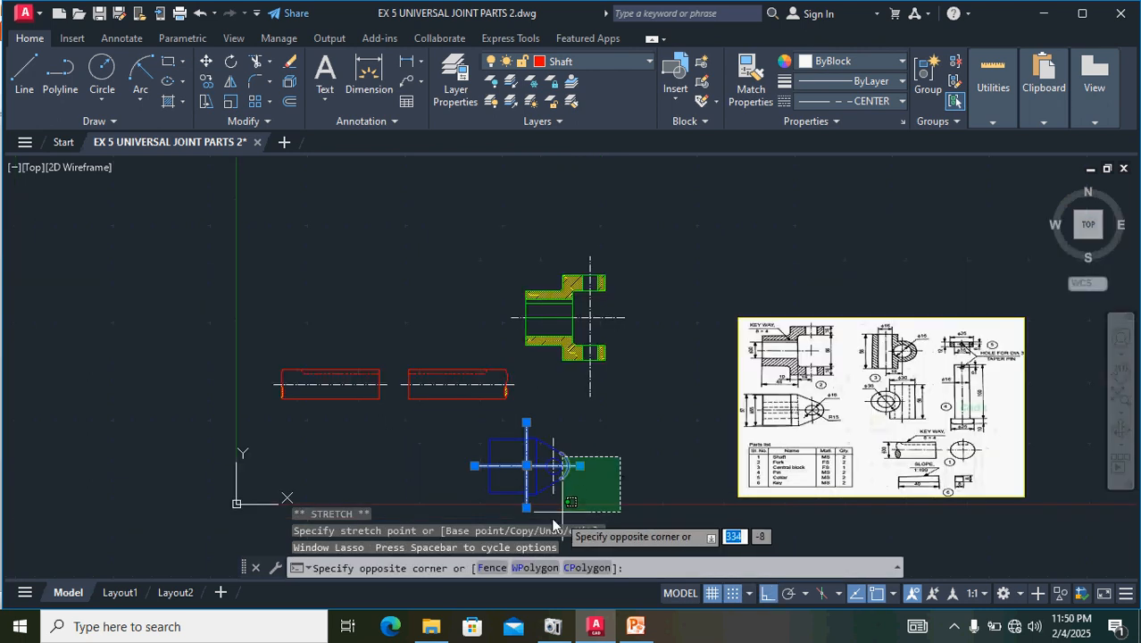
pyautogui.click(393, 498)
pyautogui.scroll(2, 634, 494)
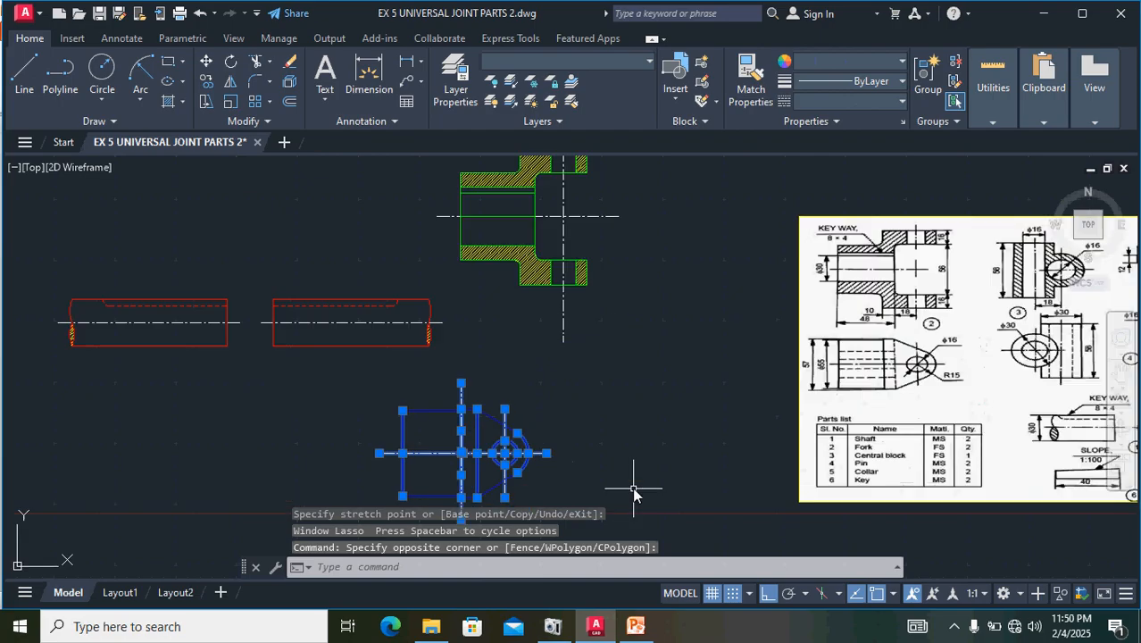
pyautogui.moveTo(552, 374); pyautogui.dragTo(496, 438)
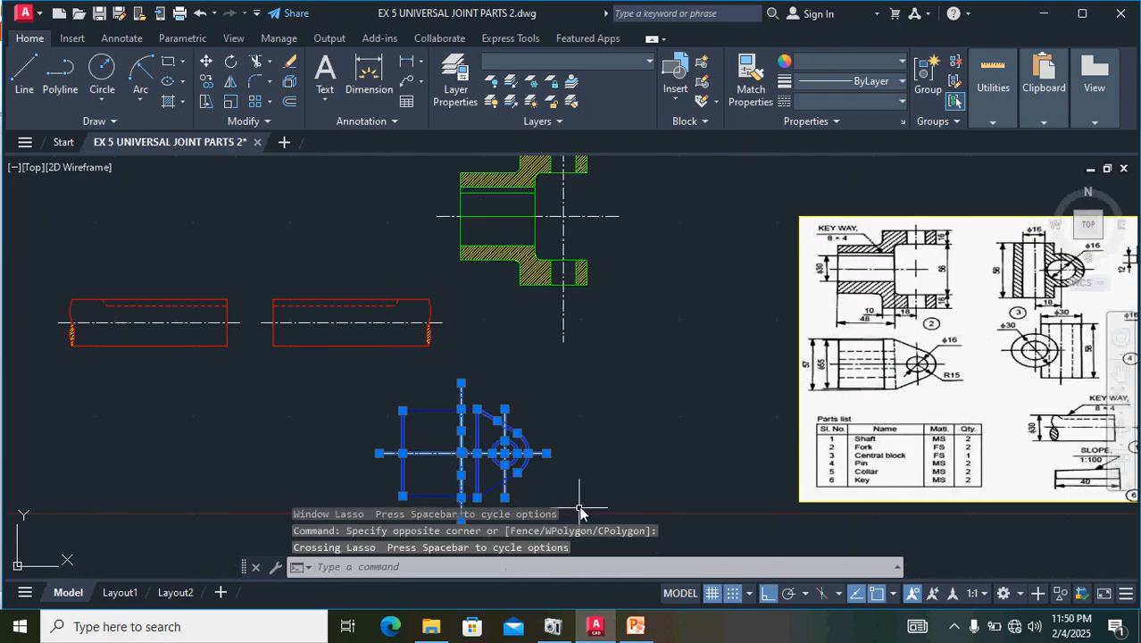
pyautogui.moveTo(604, 455); pyautogui.dragTo(603, 397, button='middle')
pyautogui.moveTo(571, 469)
pyautogui.mouseDown()
pyautogui.moveTo(563, 408)
pyautogui.moveTo(353, 338)
pyautogui.moveTo(321, 429)
pyautogui.moveTo(344, 473)
pyautogui.mouseUp()
pyautogui.moveTo(589, 465)
pyautogui.mouseDown()
pyautogui.moveTo(567, 361)
pyautogui.moveTo(400, 323)
pyautogui.moveTo(332, 400)
pyautogui.moveTo(345, 467)
pyautogui.mouseUp()
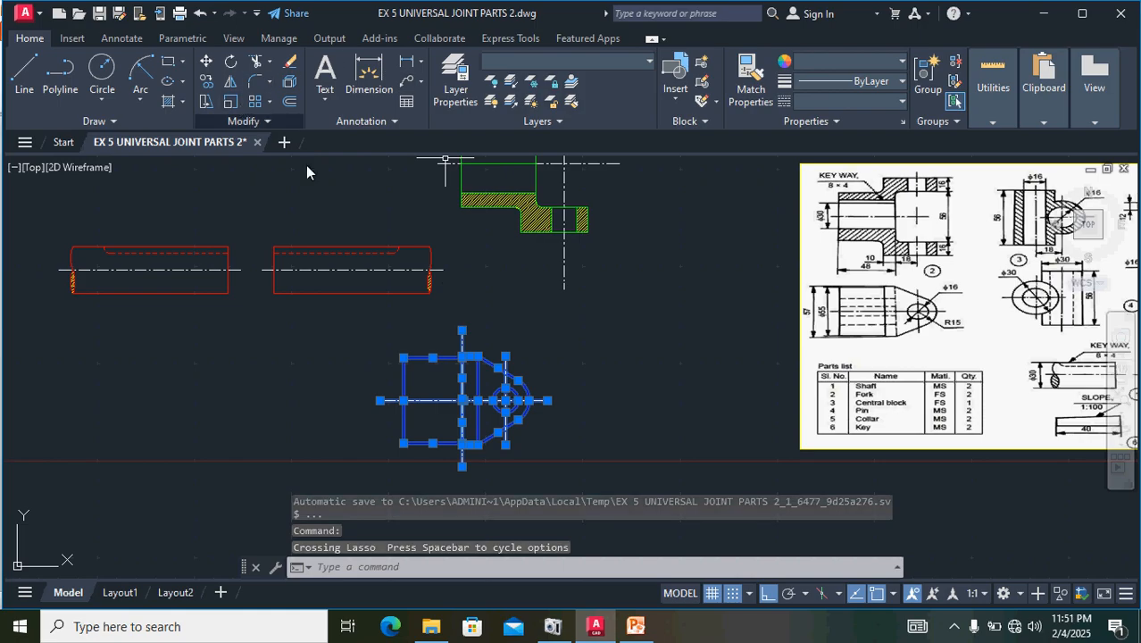
pyautogui.click(234, 64)
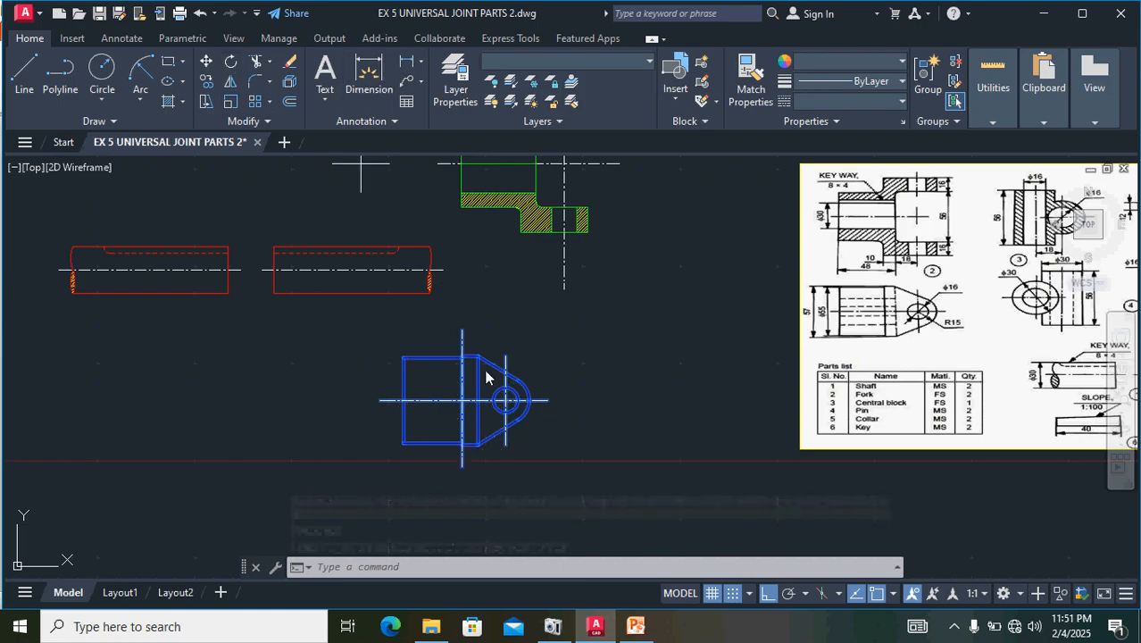
pyautogui.click(548, 406)
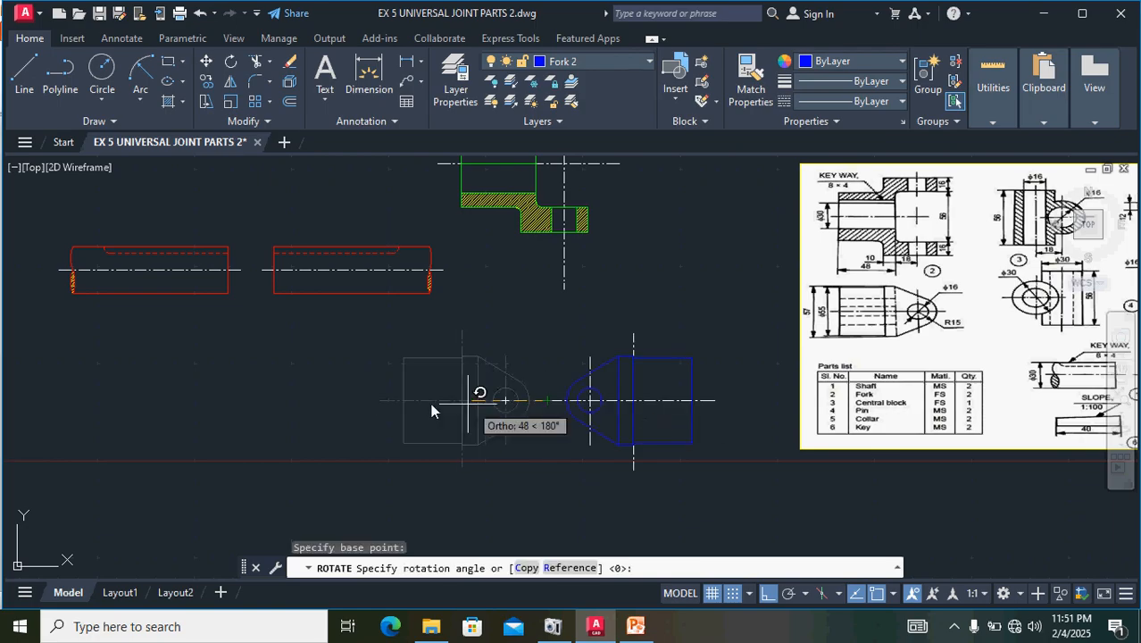
pyautogui.click(287, 386)
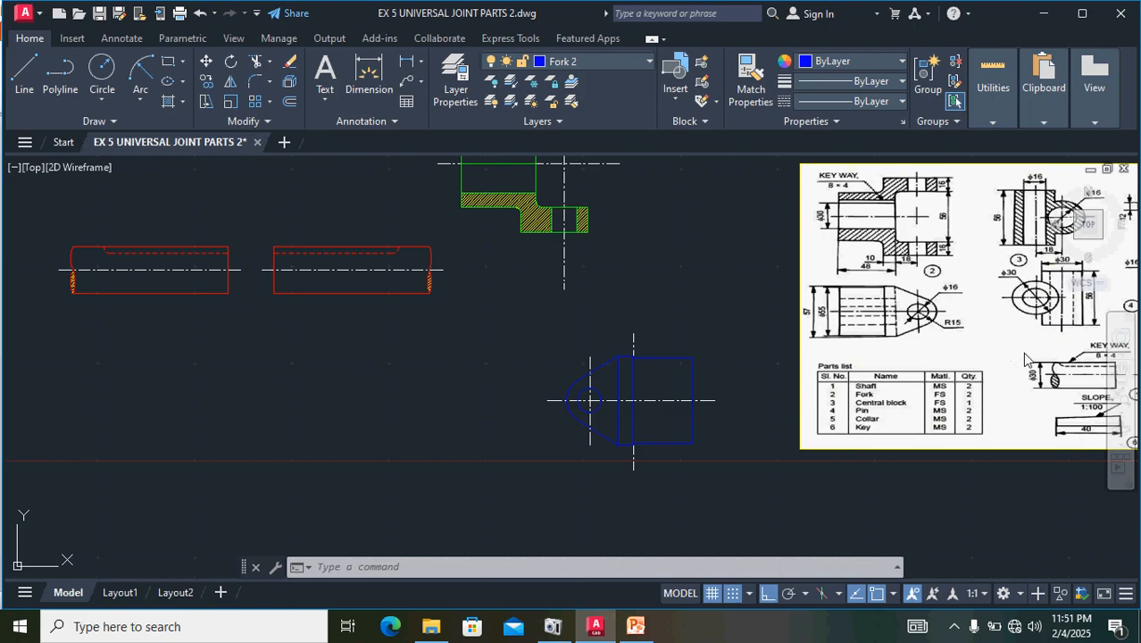
# - Examine the fork and central block views in the reference drawing, checking the dimensions of parts 2 and 3
pyautogui.moveTo(1025, 359)
pyautogui.mouseDown(button='middle')
pyautogui.moveTo(857, 371)
pyautogui.moveTo(828, 435)
pyautogui.mouseUp(button='middle')
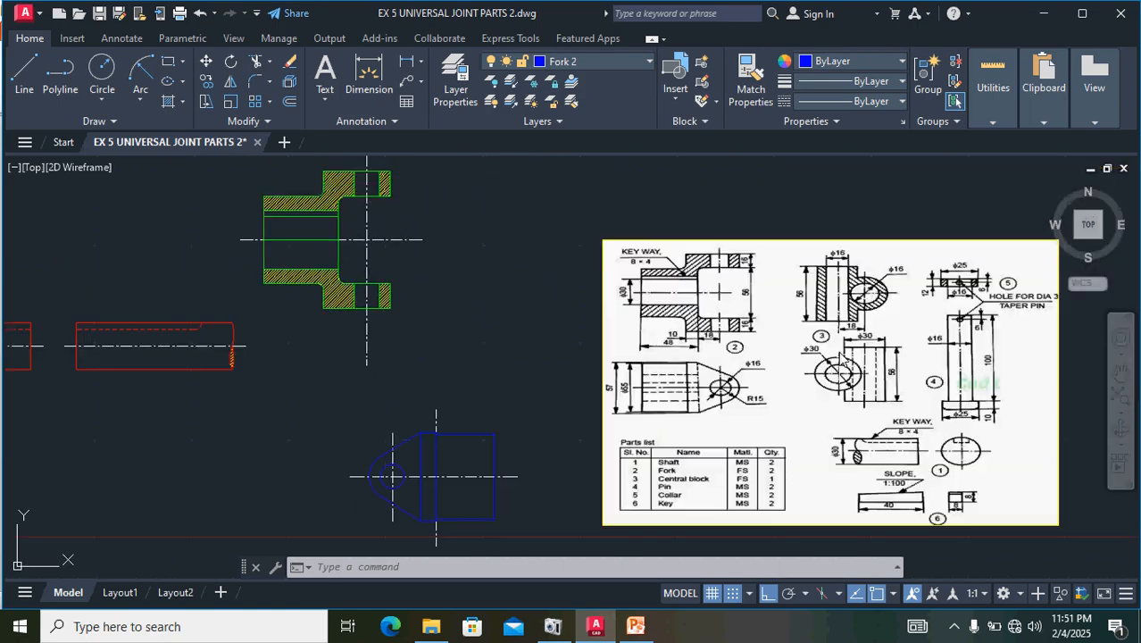
pyautogui.scroll(4, 848, 296)
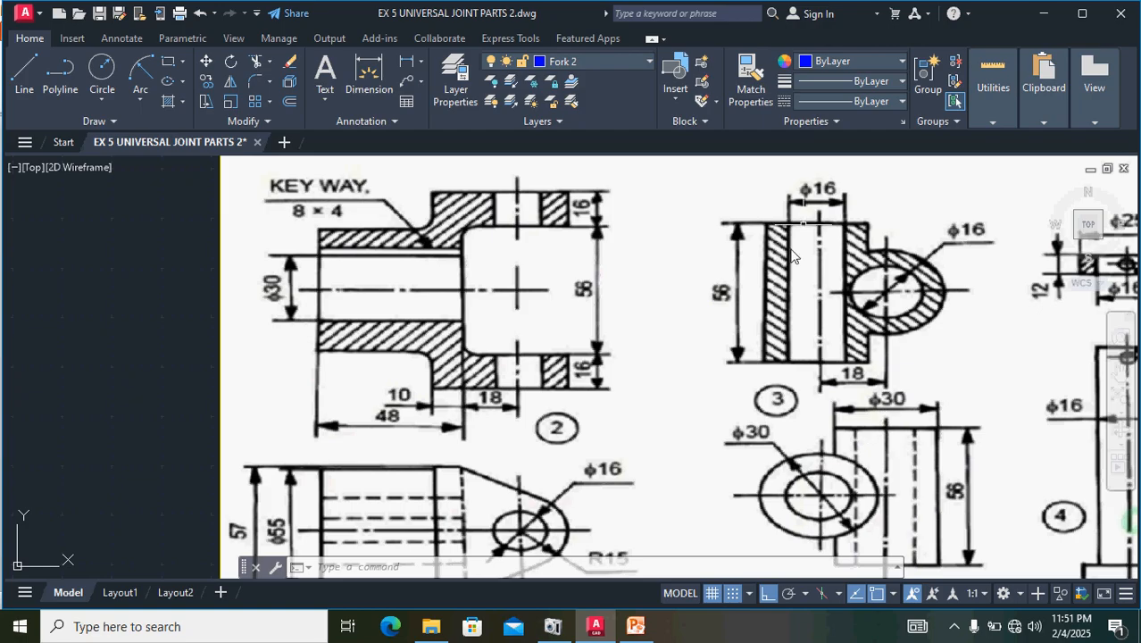
pyautogui.scroll(-2, 676, 333)
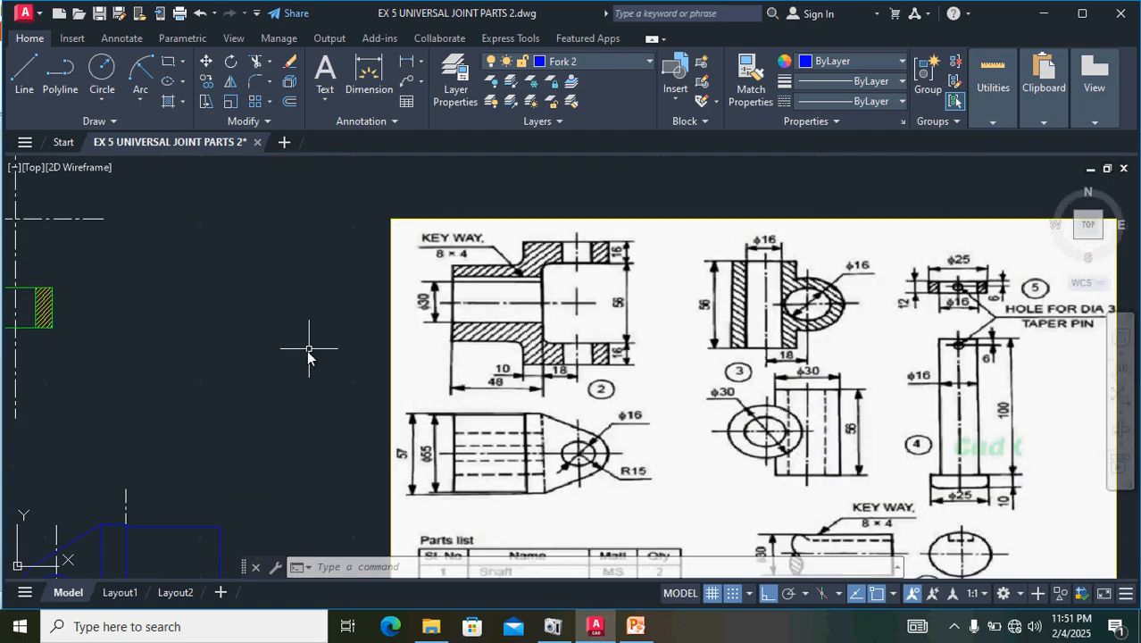
pyautogui.scroll(3, 706, 306)
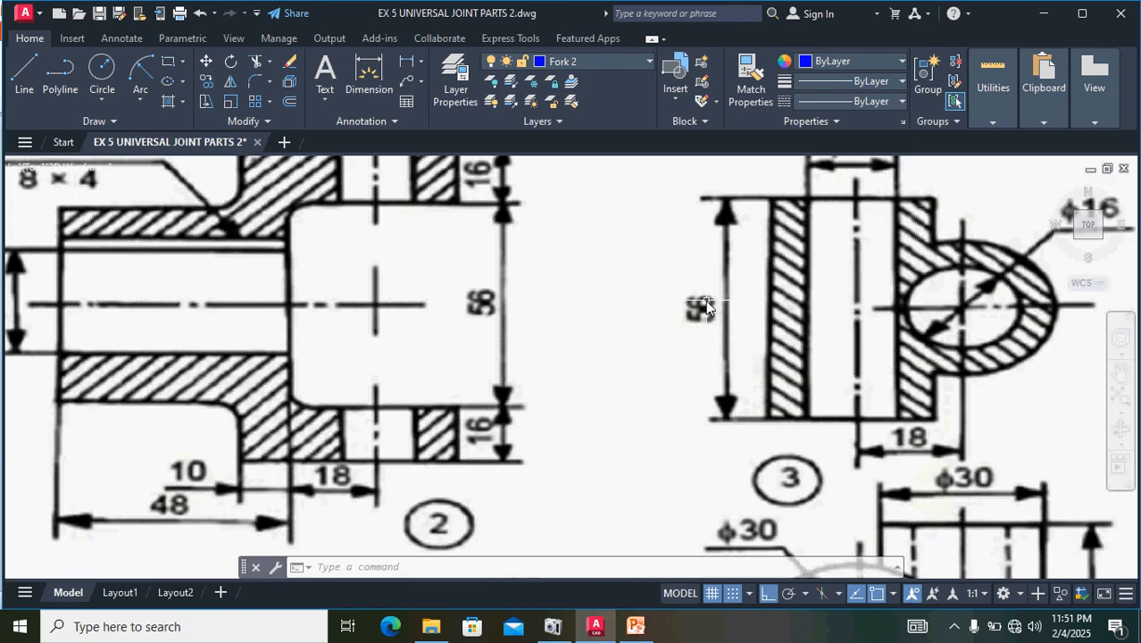
pyautogui.scroll(-2, 708, 321)
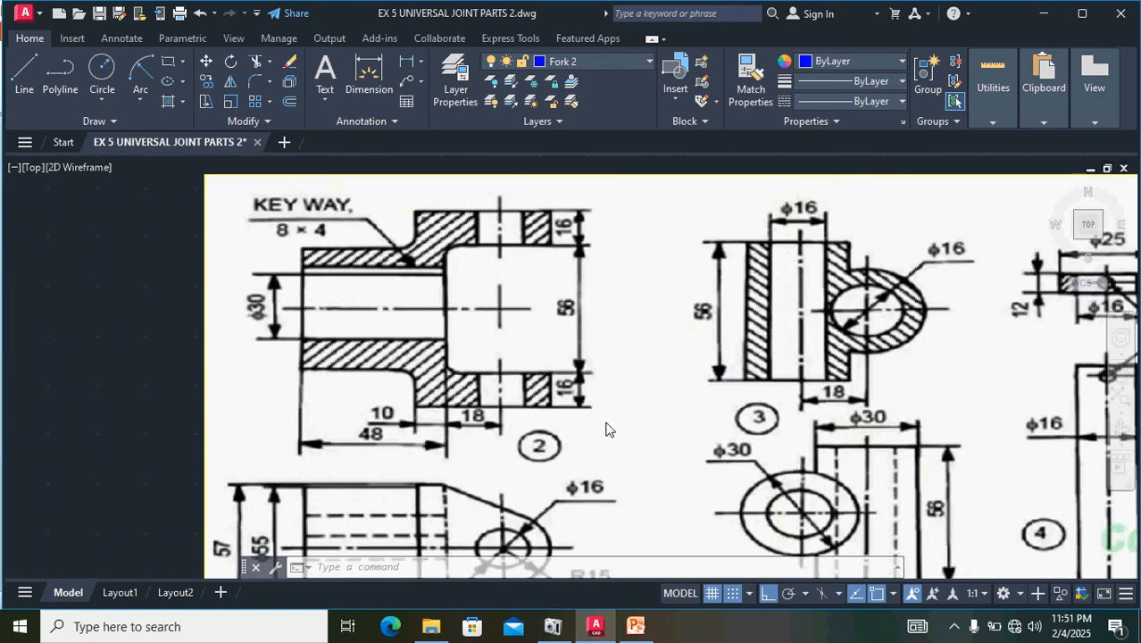
pyautogui.scroll(-2, 606, 429)
pyautogui.moveTo(284, 420); pyautogui.dragTo(753, 323, button='middle')
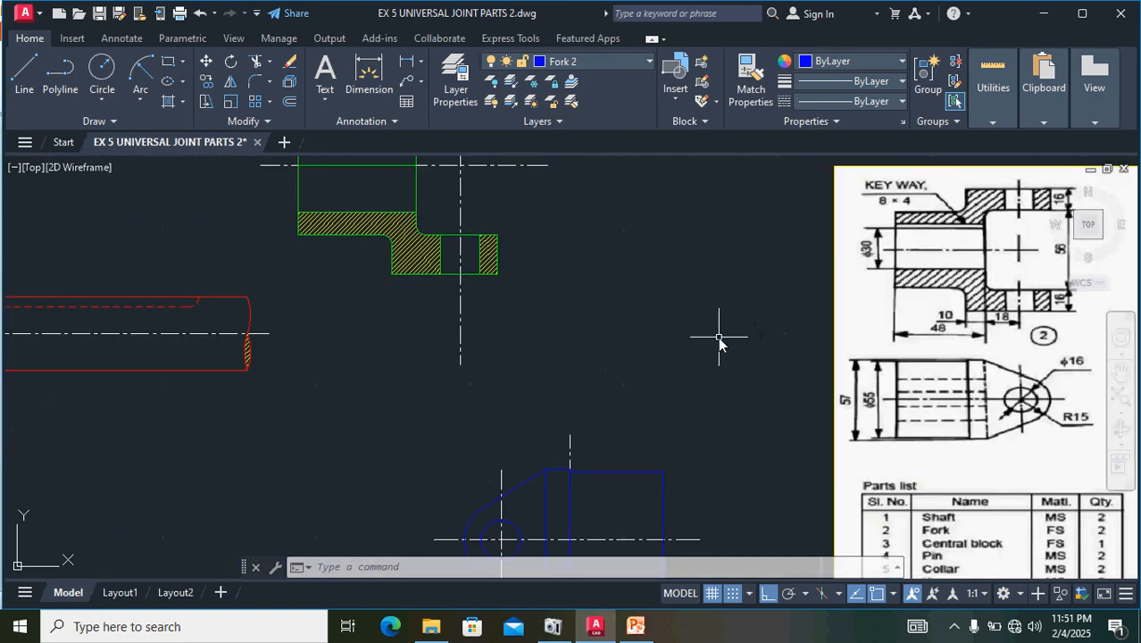
pyautogui.scroll(-2, 544, 382)
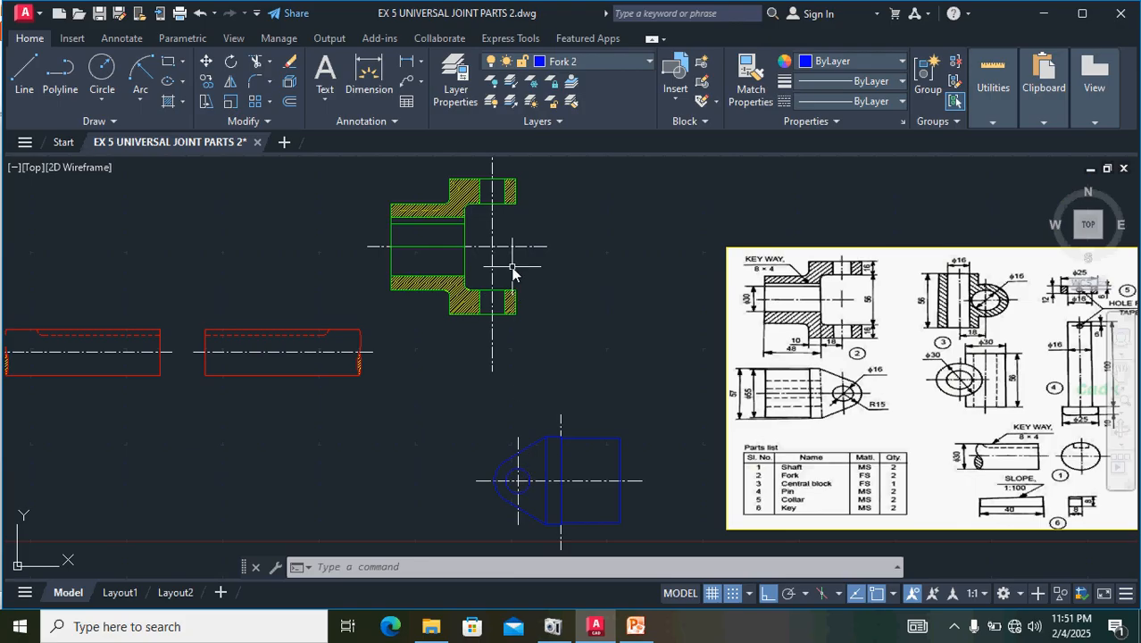
# - Copy the vertical centreline of the green sectional fork view and paste it in the empty space to that view's right
pyautogui.click(492, 249)
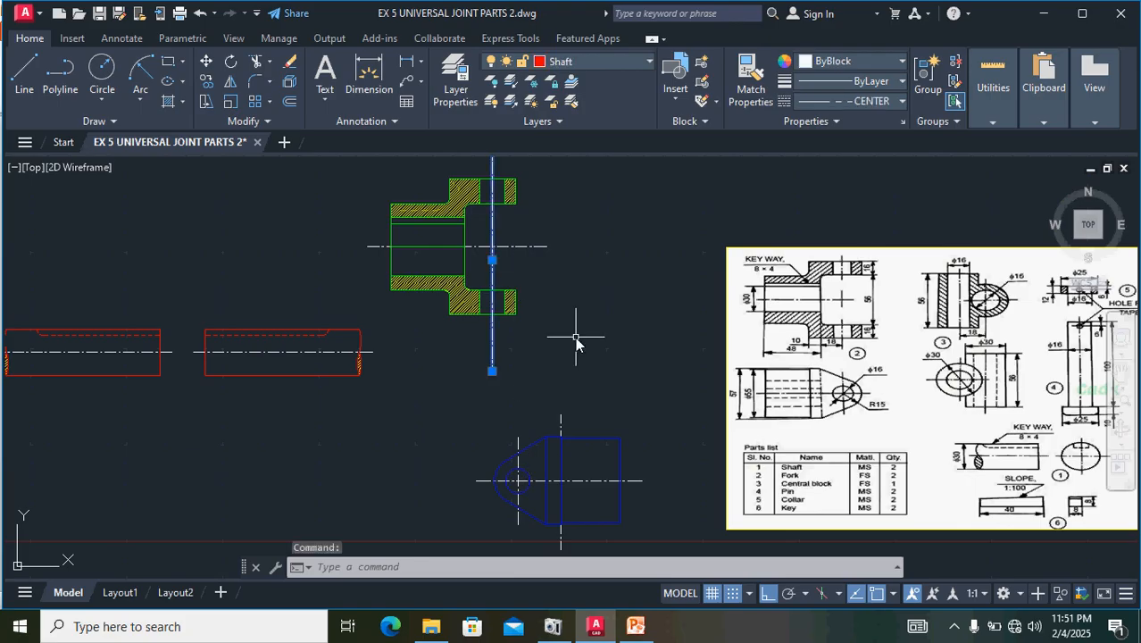
pyautogui.hotkey('ctrl', 'c')
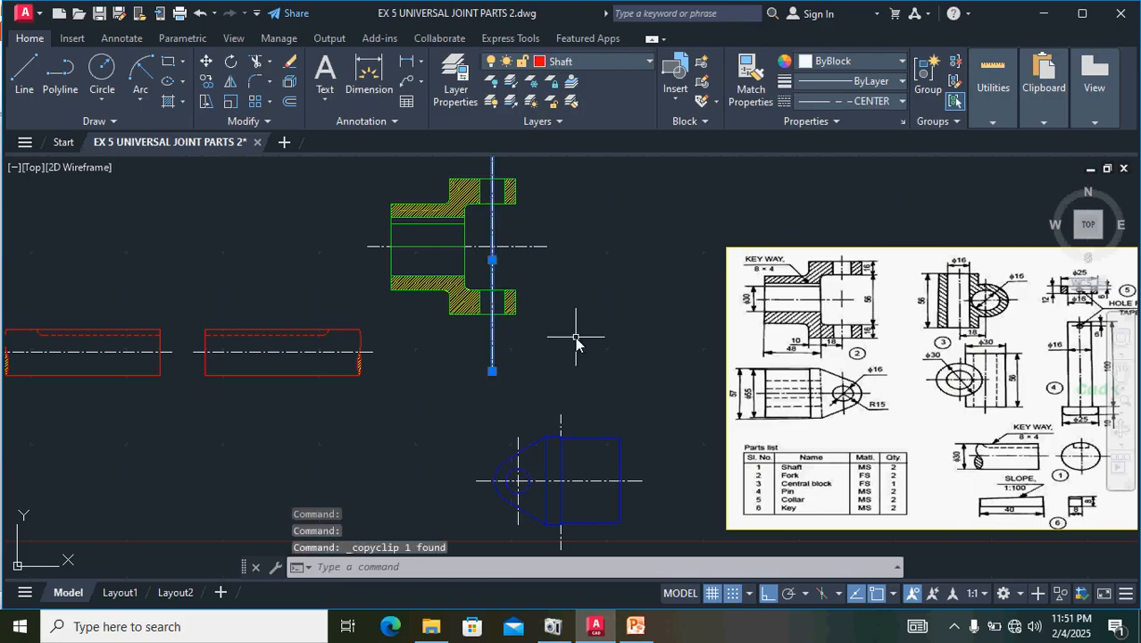
pyautogui.hotkey('ctrl', 'v')
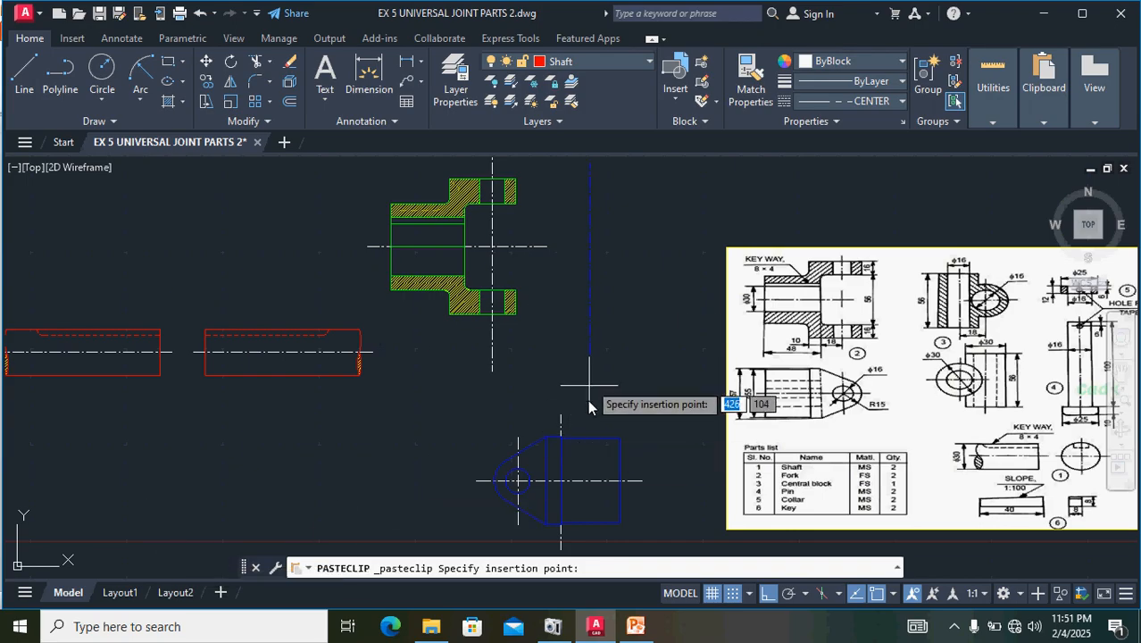
pyautogui.click(622, 398)
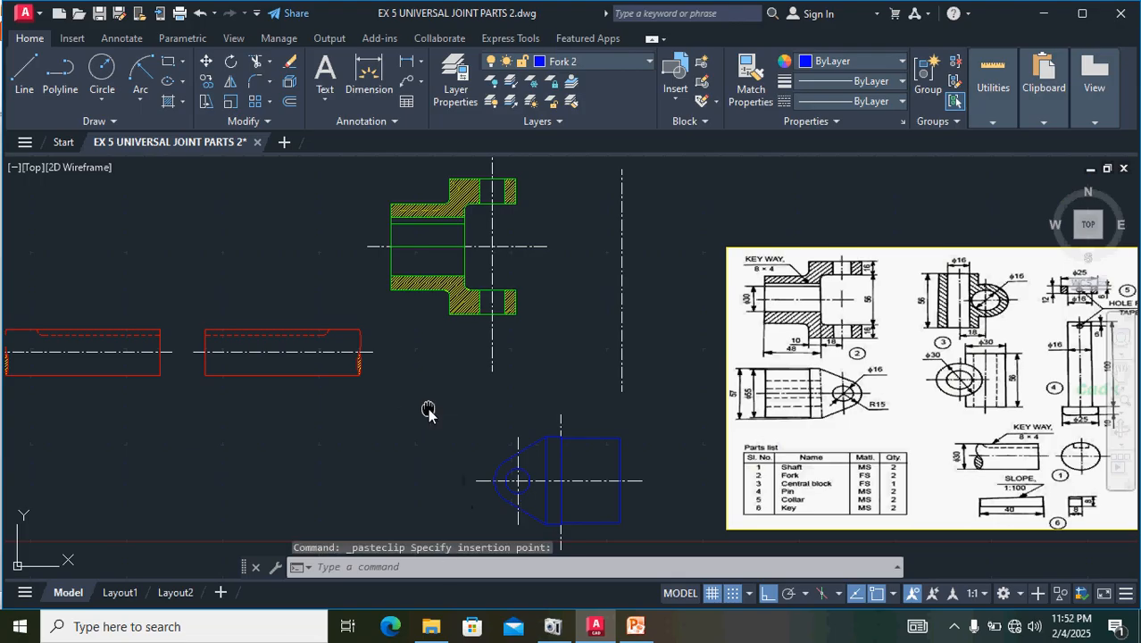
# - Move the entire blue fork view with its centrelines, with Ortho off, to the empty space beneath the red shaft views
pyautogui.moveTo(424, 407); pyautogui.dragTo(426, 339, button='middle')
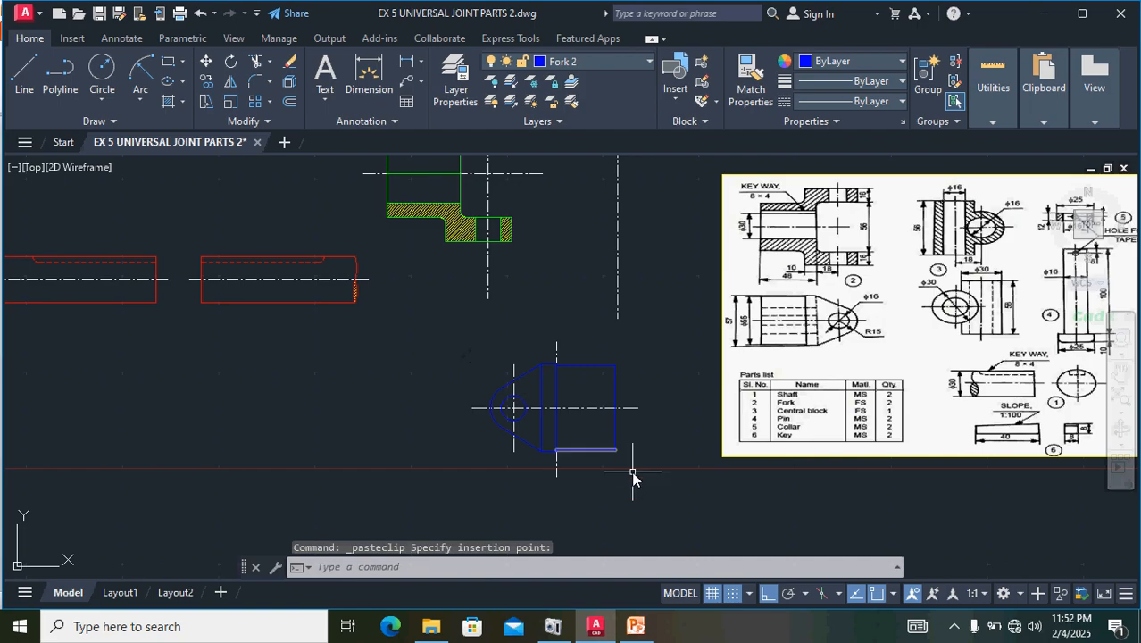
pyautogui.moveTo(642, 482)
pyautogui.mouseDown()
pyautogui.moveTo(606, 377)
pyautogui.moveTo(542, 350)
pyautogui.moveTo(433, 415)
pyautogui.mouseUp()
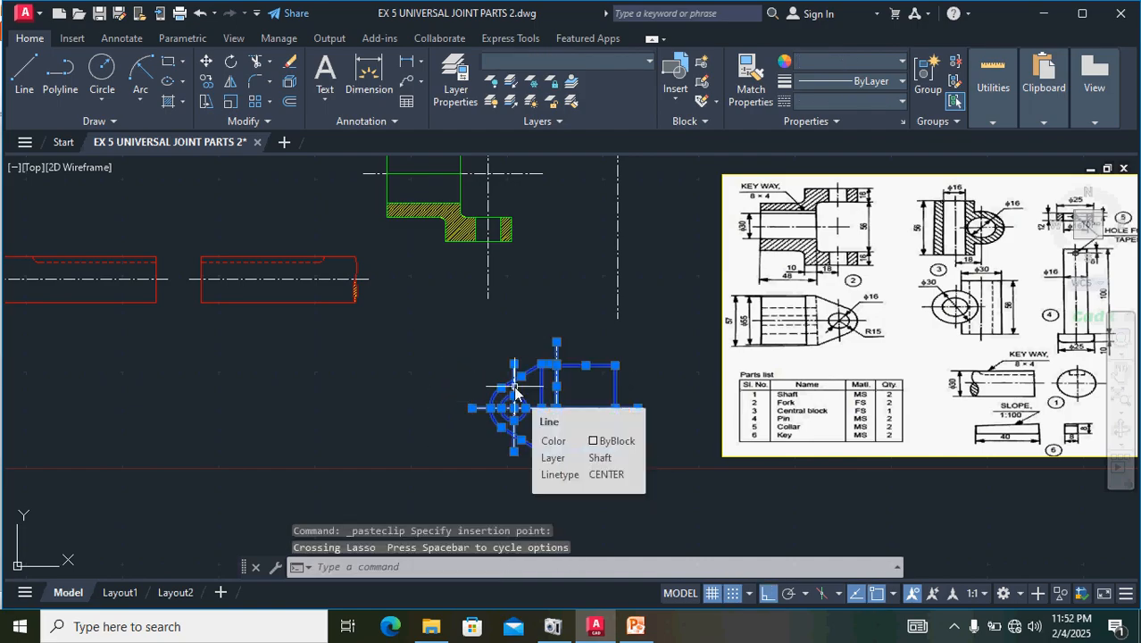
pyautogui.write('m')
pyautogui.press('Return')
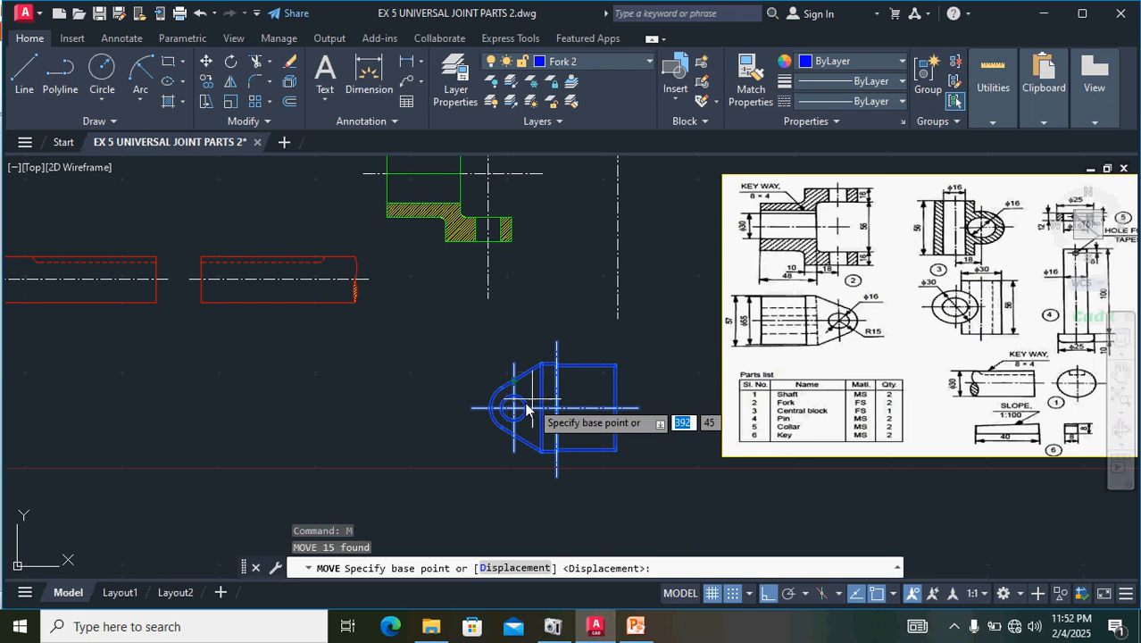
pyautogui.click(482, 408)
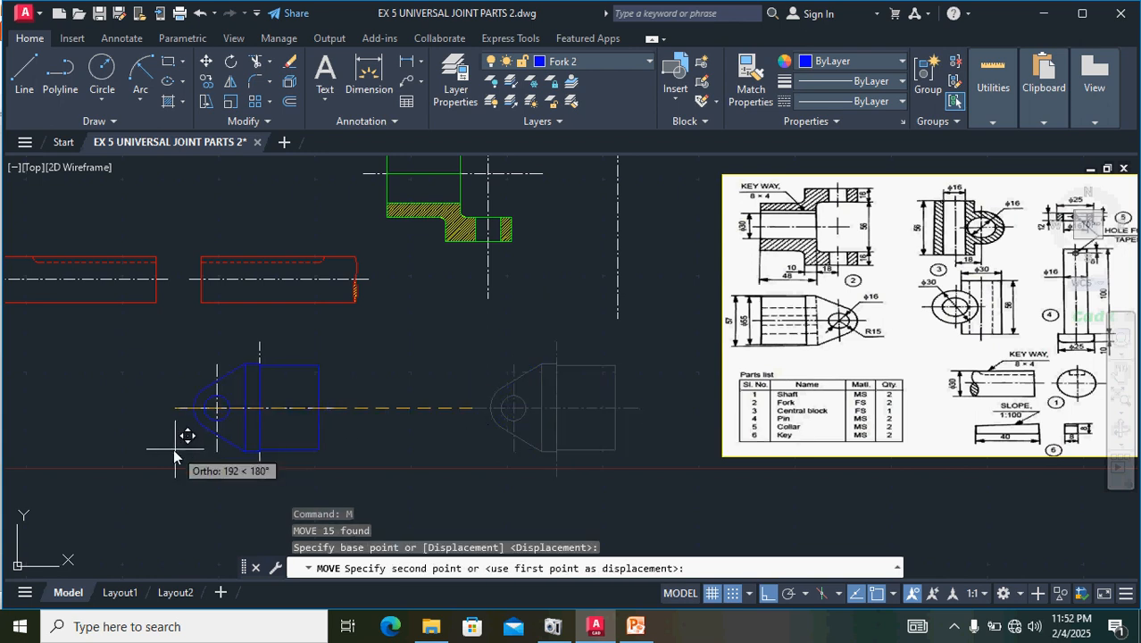
pyautogui.click(765, 594)
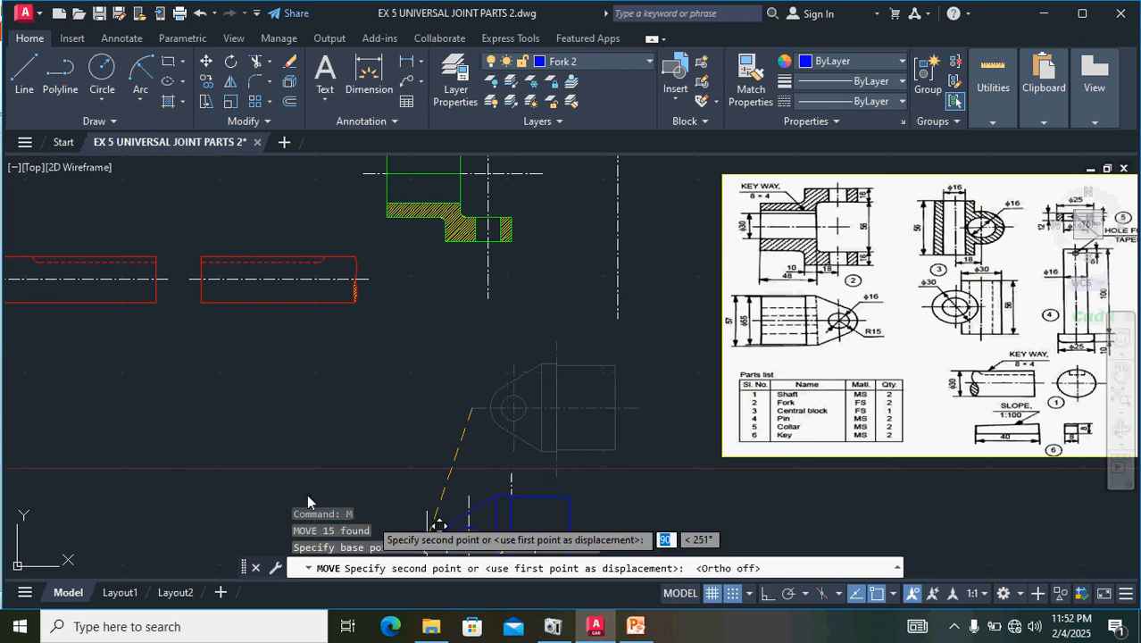
pyautogui.click(29, 403)
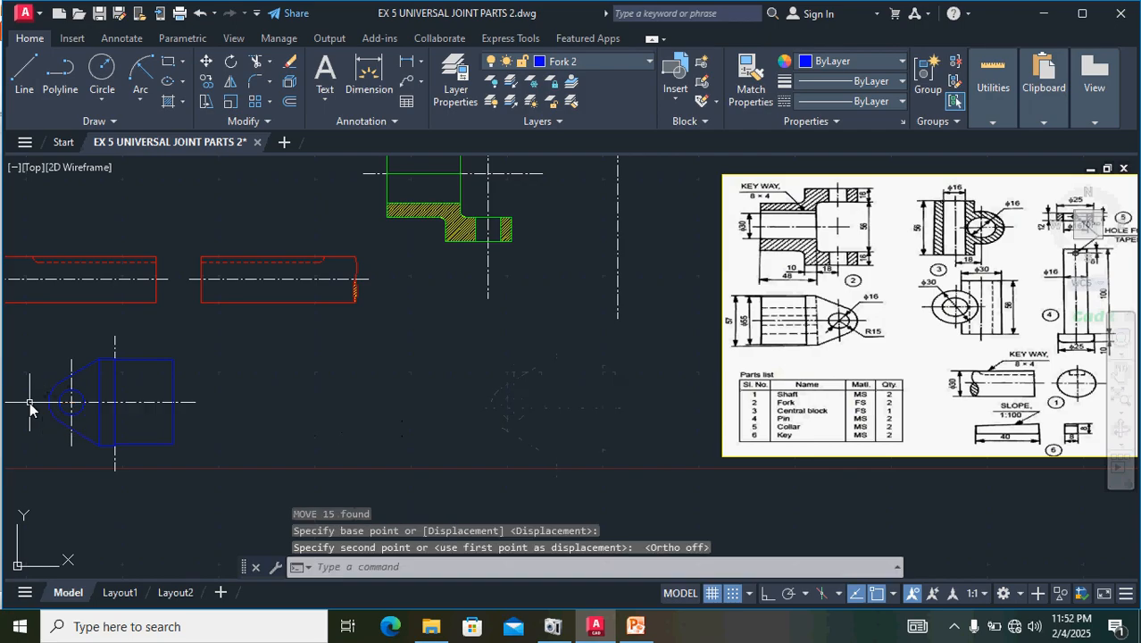
pyautogui.scroll(5, 344, 433)
pyautogui.scroll(-5, 344, 433)
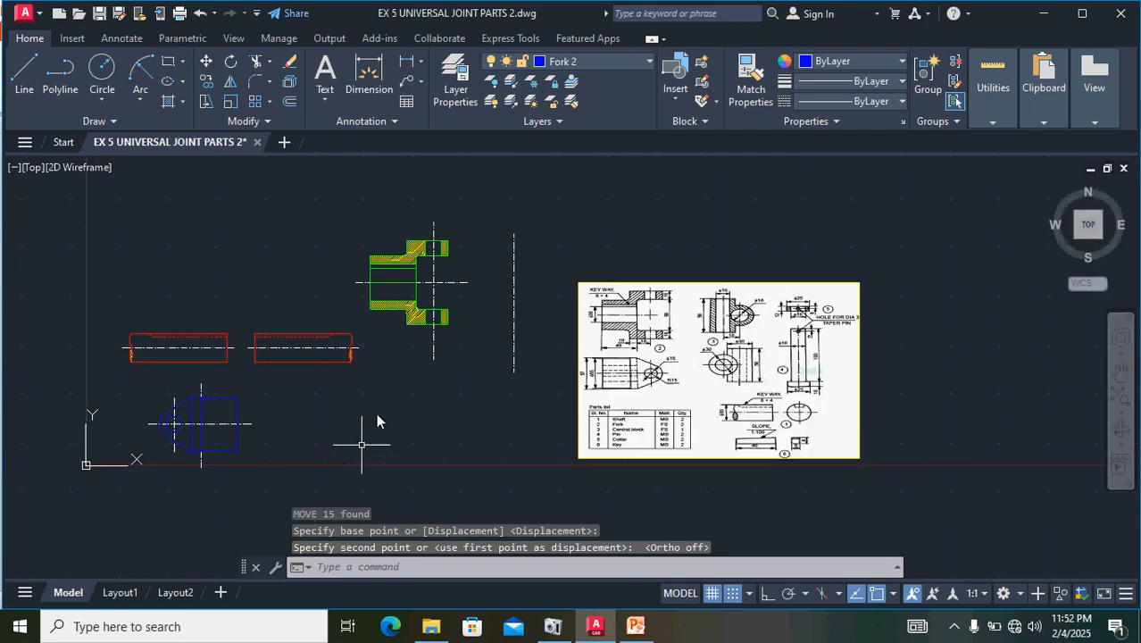
pyautogui.moveTo(477, 346); pyautogui.dragTo(399, 270)
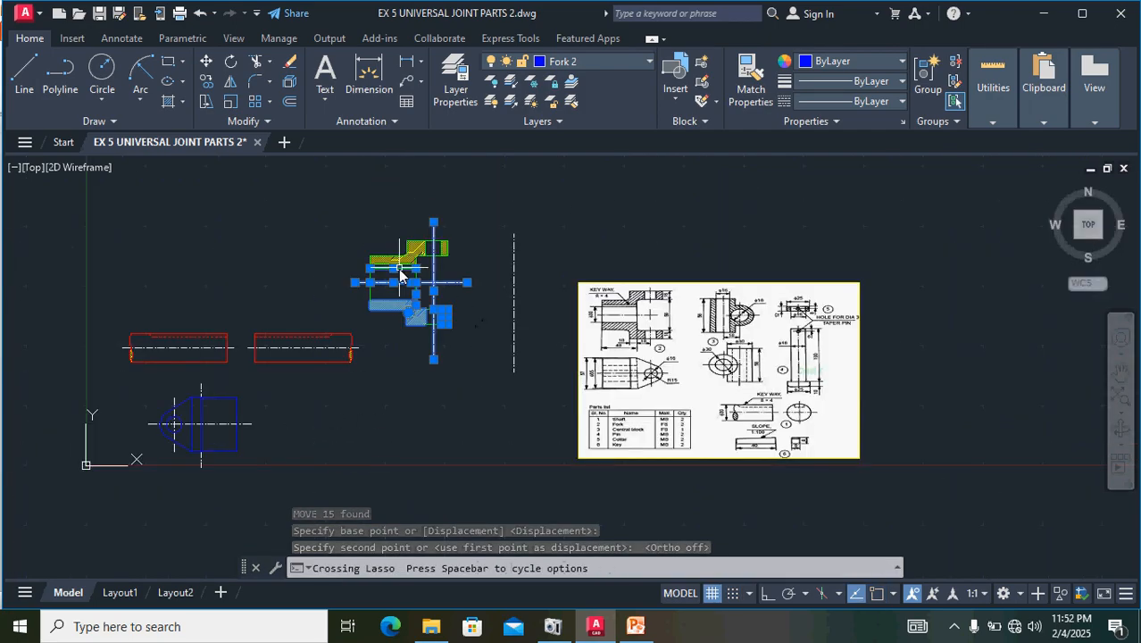
pyautogui.click(488, 437)
pyautogui.press('Escape')
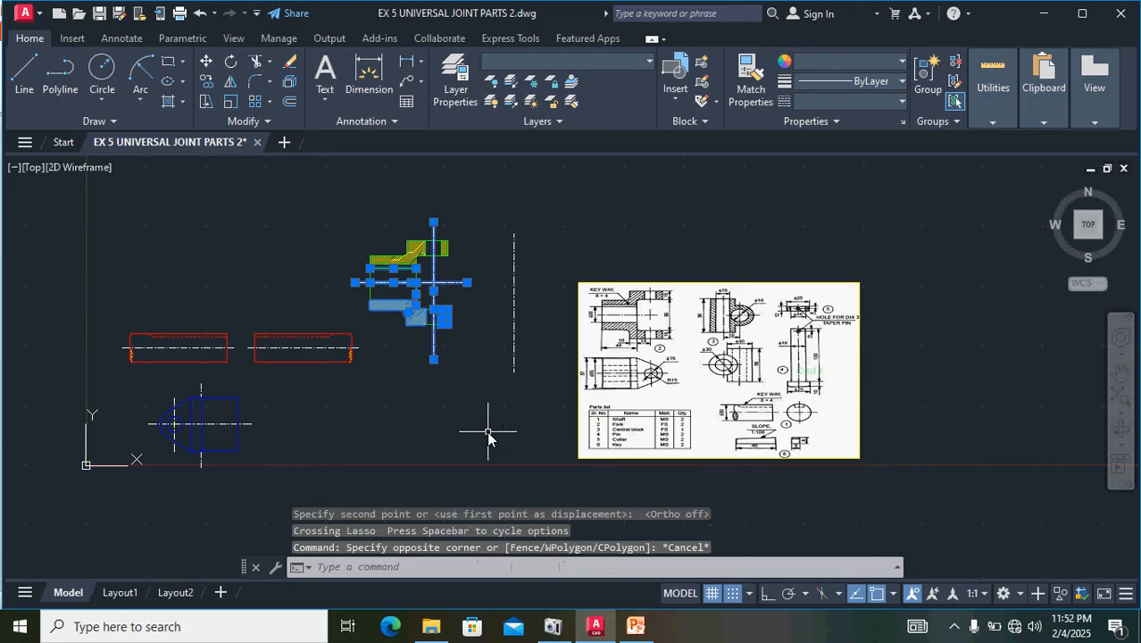
pyautogui.press('Escape')
pyautogui.press('Escape')
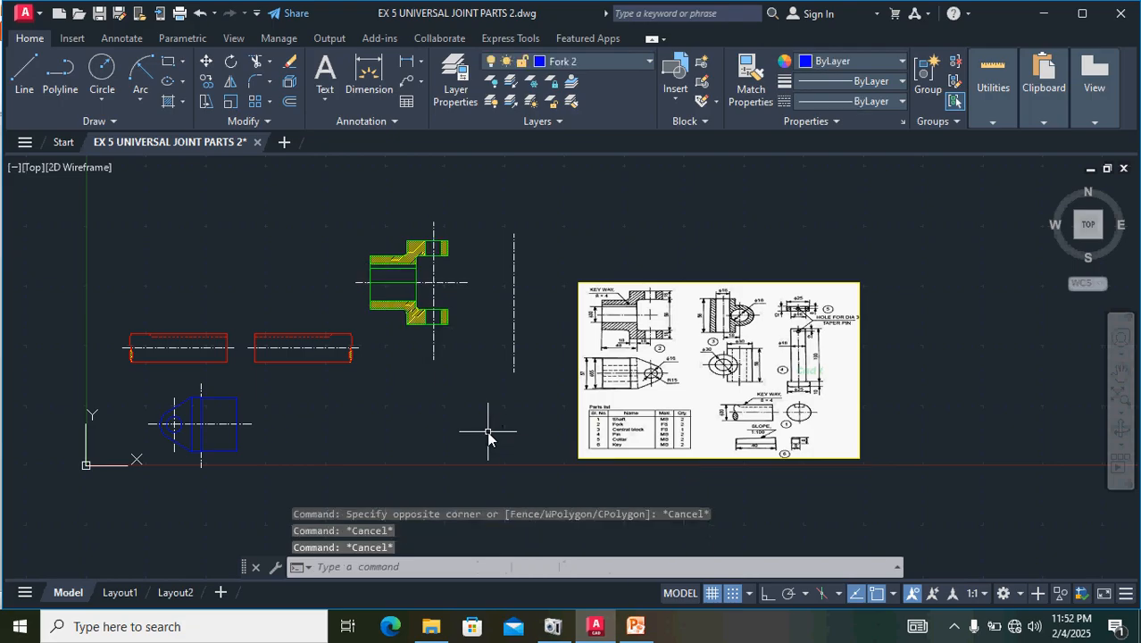
# - Move the copied vertical centreline by its lower end to the empty space below the green sectional fork view
pyautogui.click(514, 304)
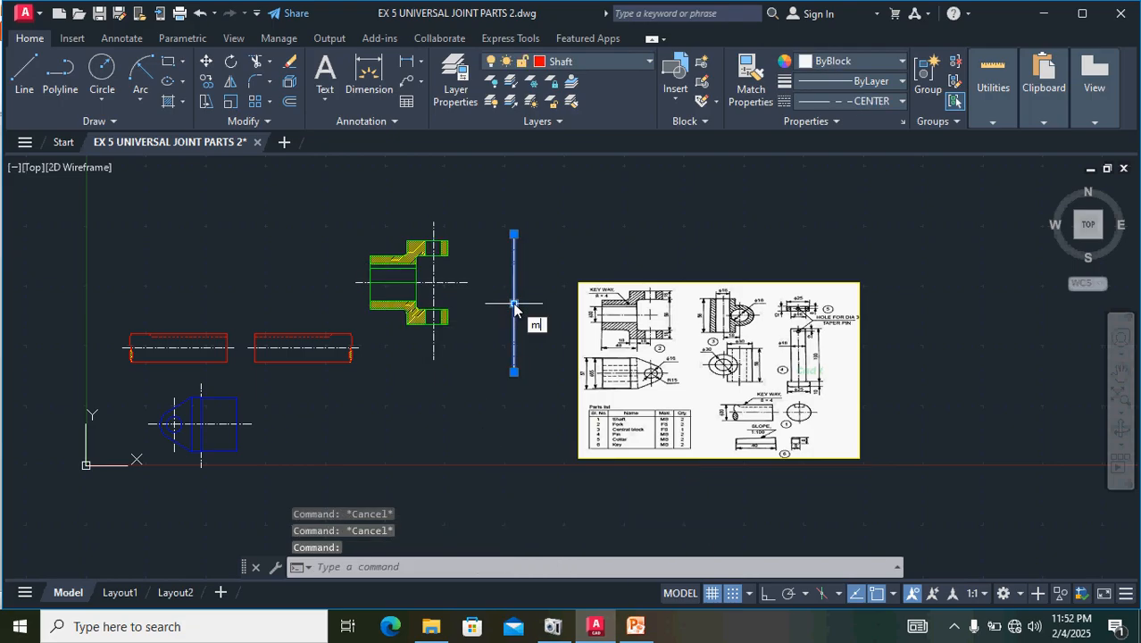
pyautogui.press('Return')
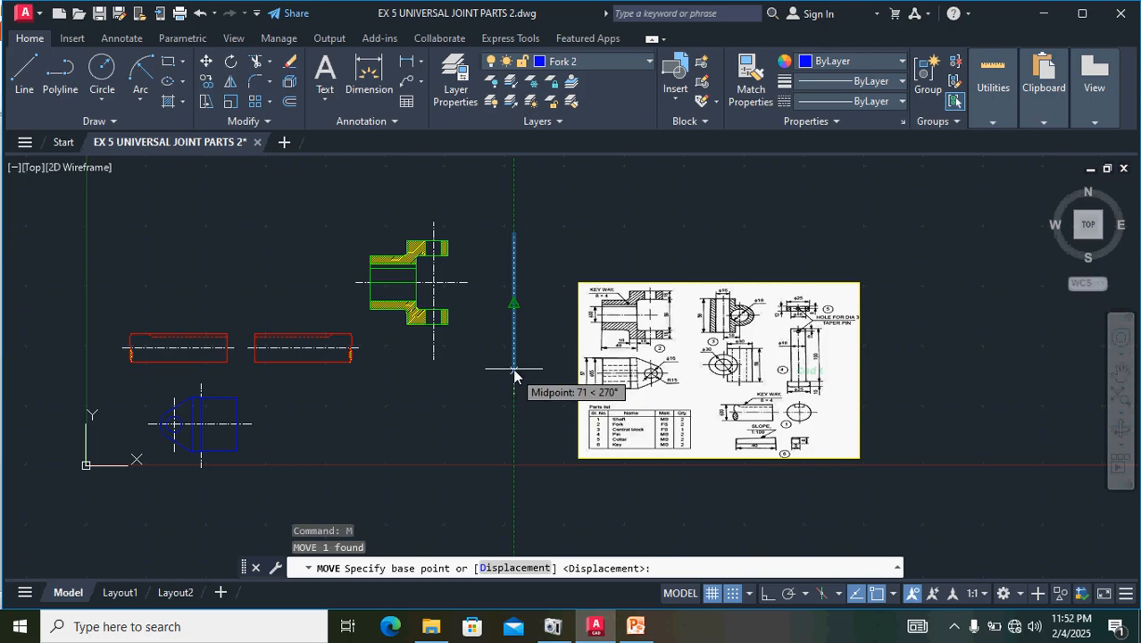
pyautogui.click(514, 370)
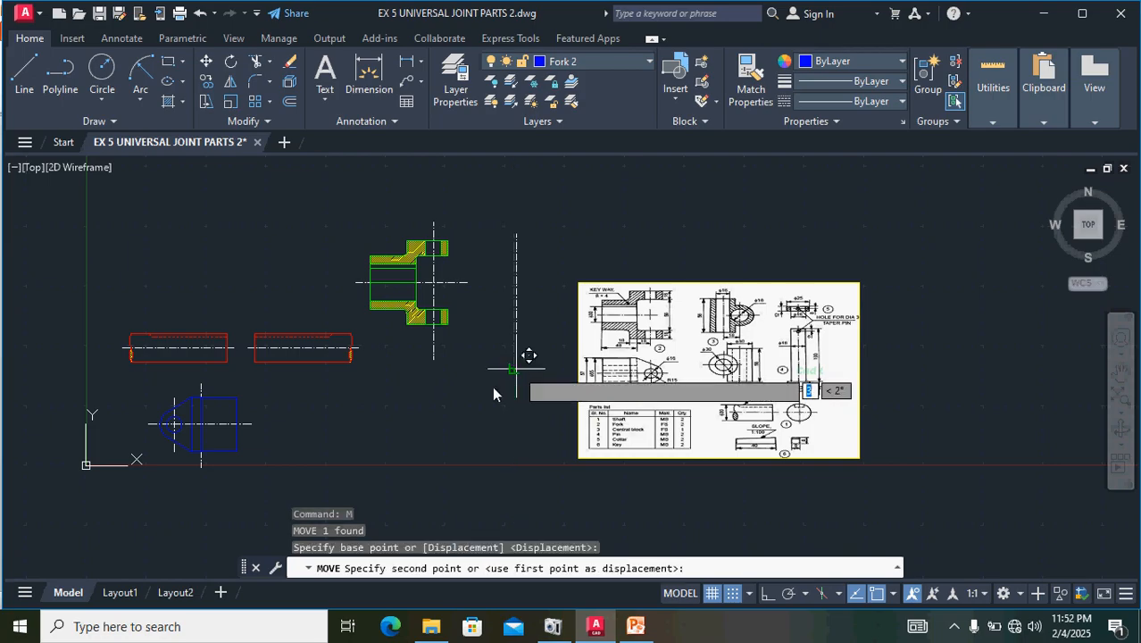
pyautogui.click(413, 428)
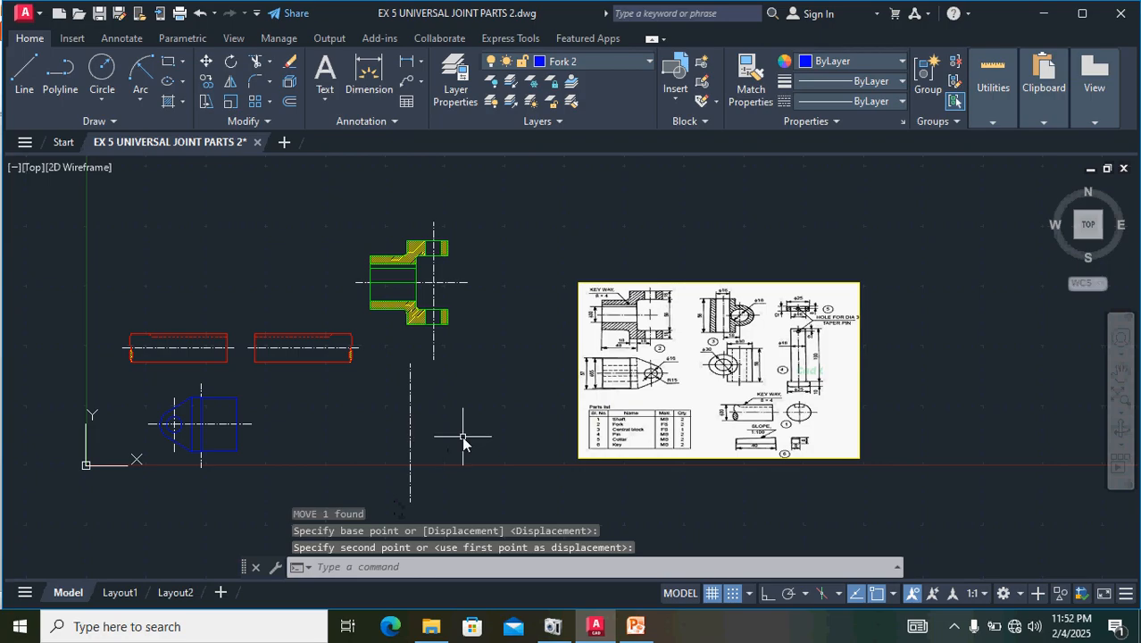
# - Copy the green fork view's horizontal centreline and paste it across the middle of the vertical centreline below that view
pyautogui.scroll(3, 463, 439)
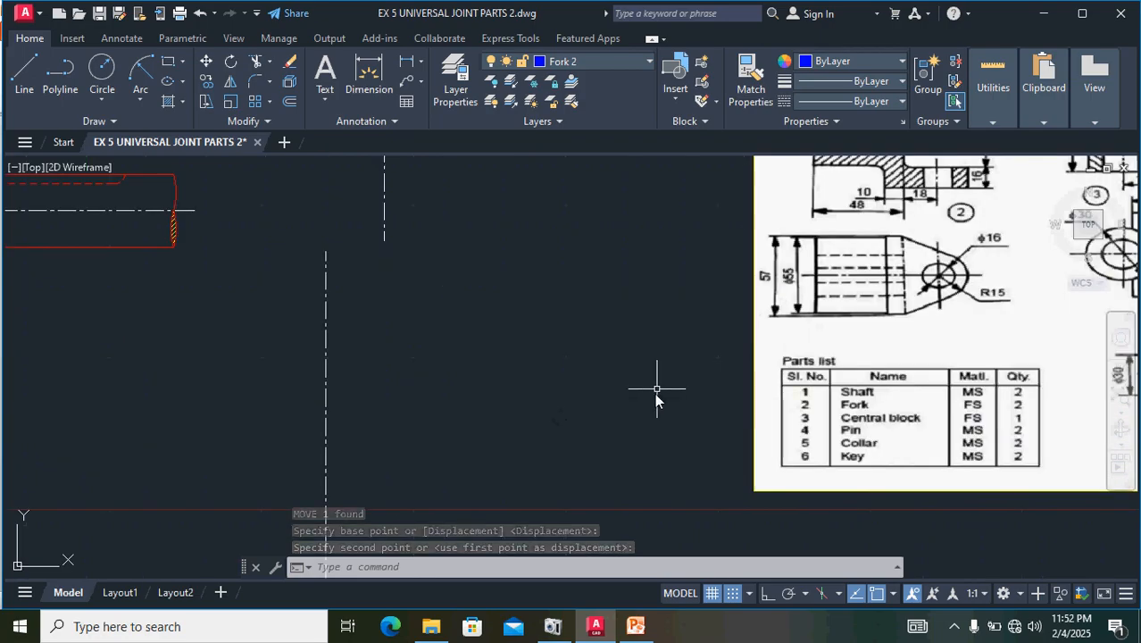
pyautogui.scroll(-3, 656, 397)
pyautogui.scroll(3, 963, 223)
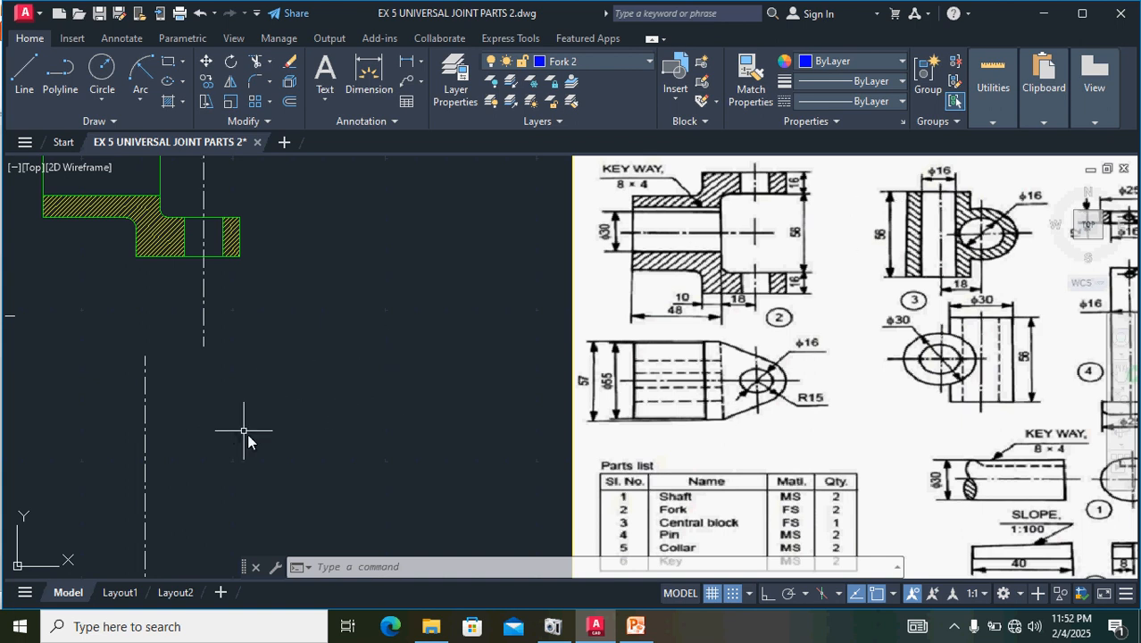
pyautogui.scroll(-2, 254, 433)
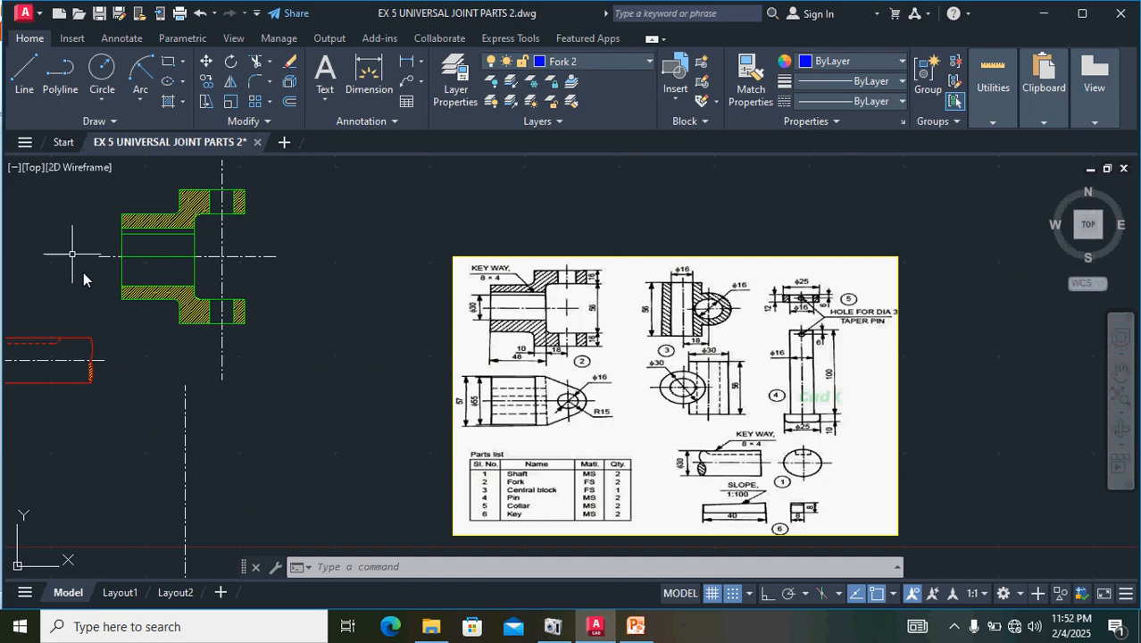
pyautogui.click(247, 257)
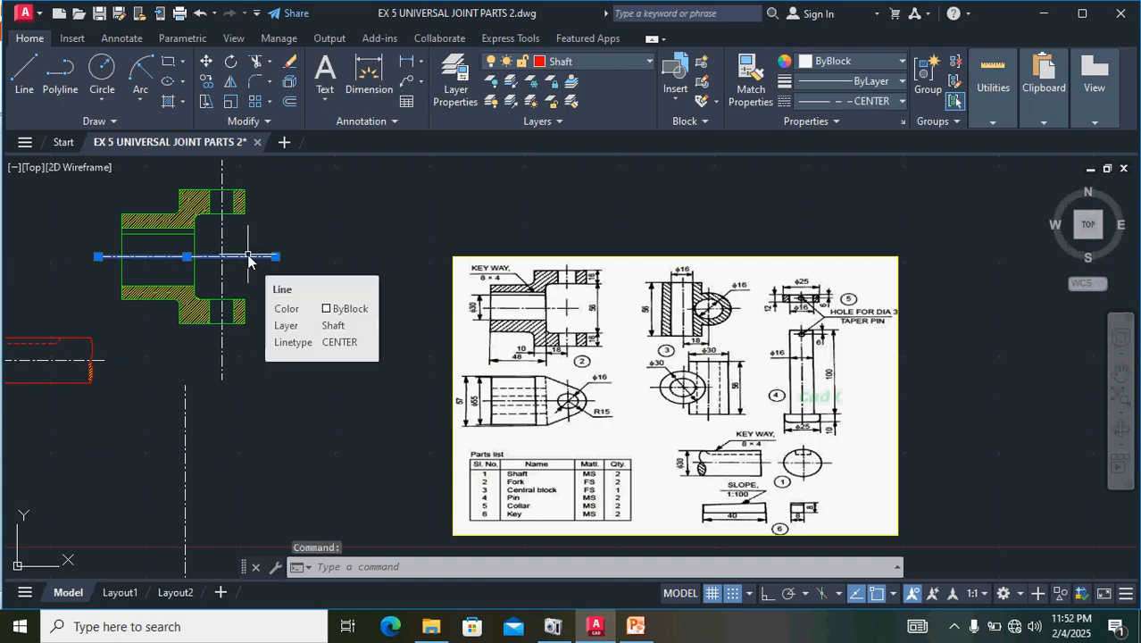
pyautogui.hotkey('ctrl', 'c')
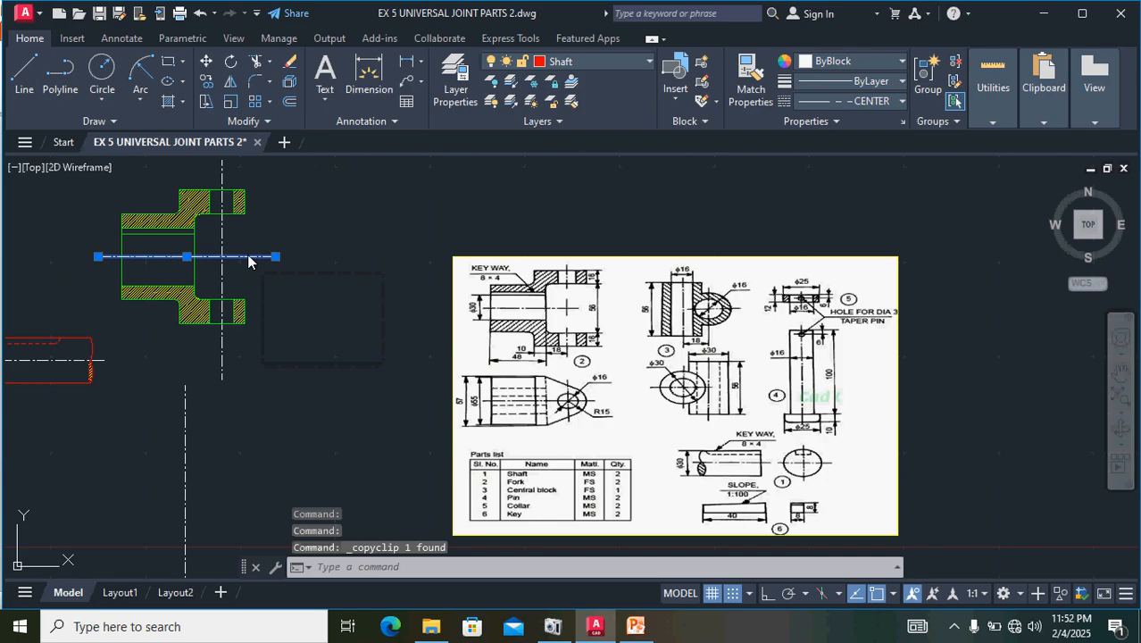
pyautogui.hotkey('ctrl', 'v')
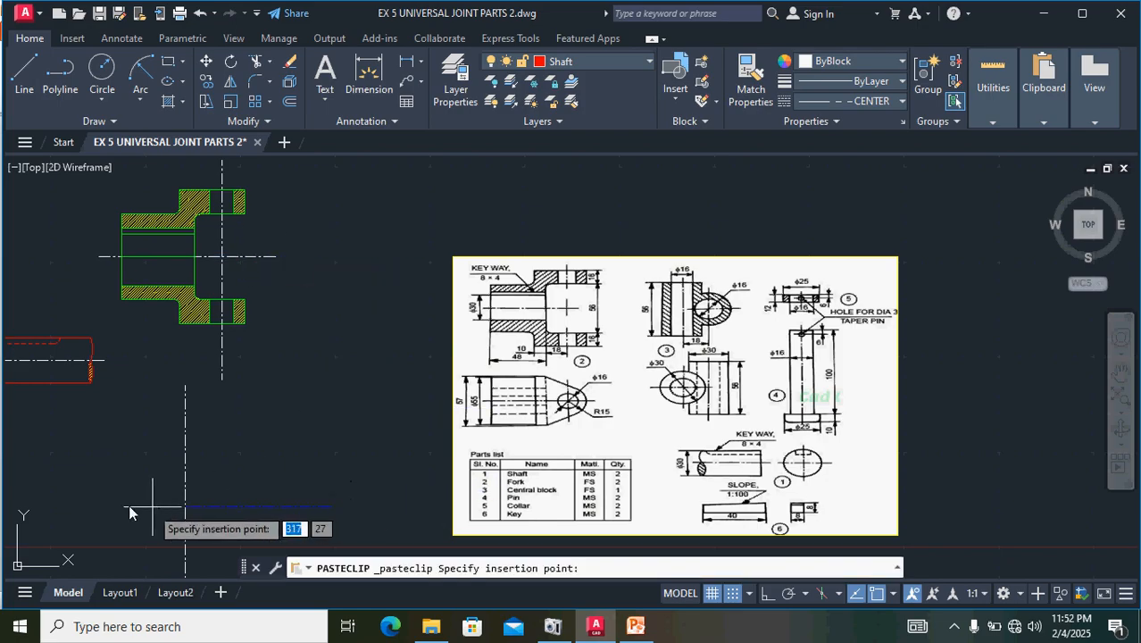
pyautogui.click(102, 486)
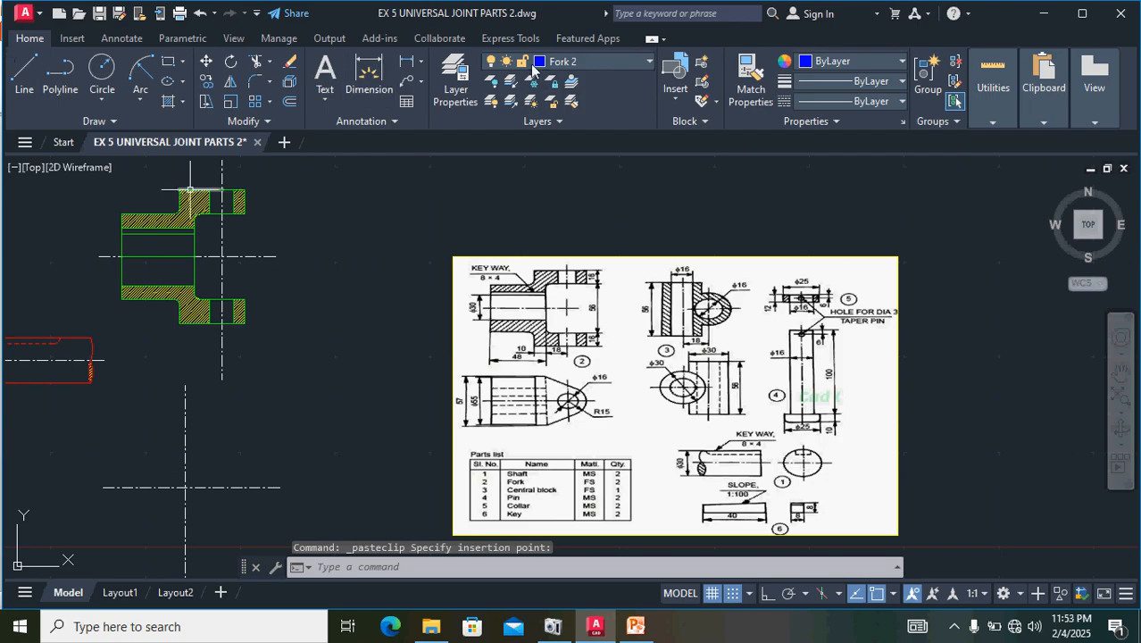
# - Make the center block layer current and, with Ortho on, draw a line 28 long straight up from the new centrelines' intersection
pyautogui.click(649, 61)
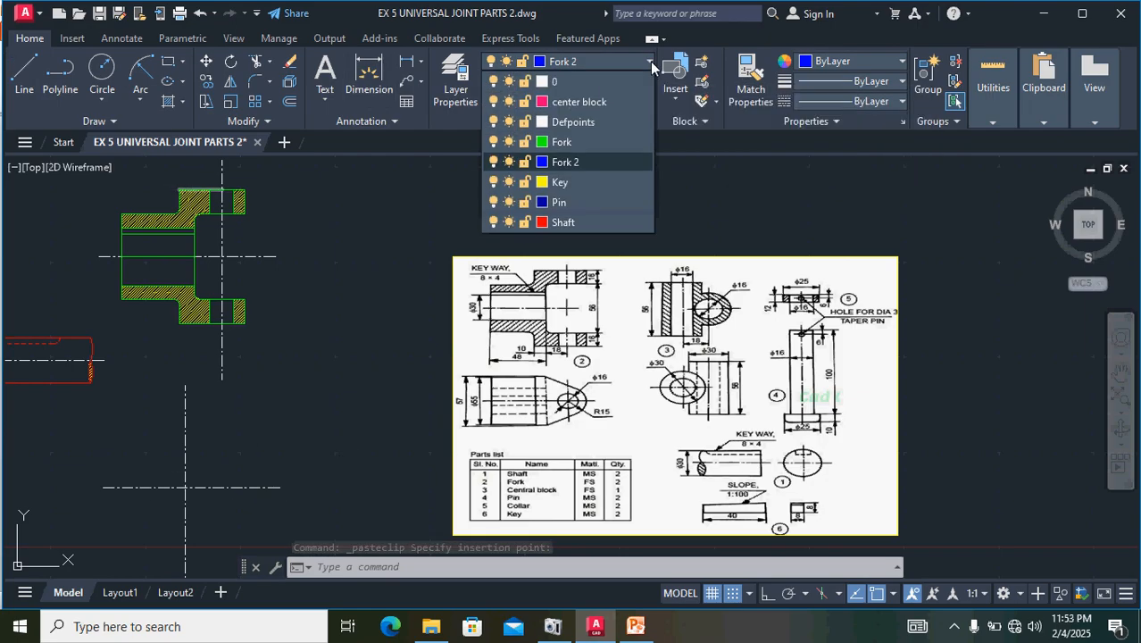
pyautogui.click(589, 102)
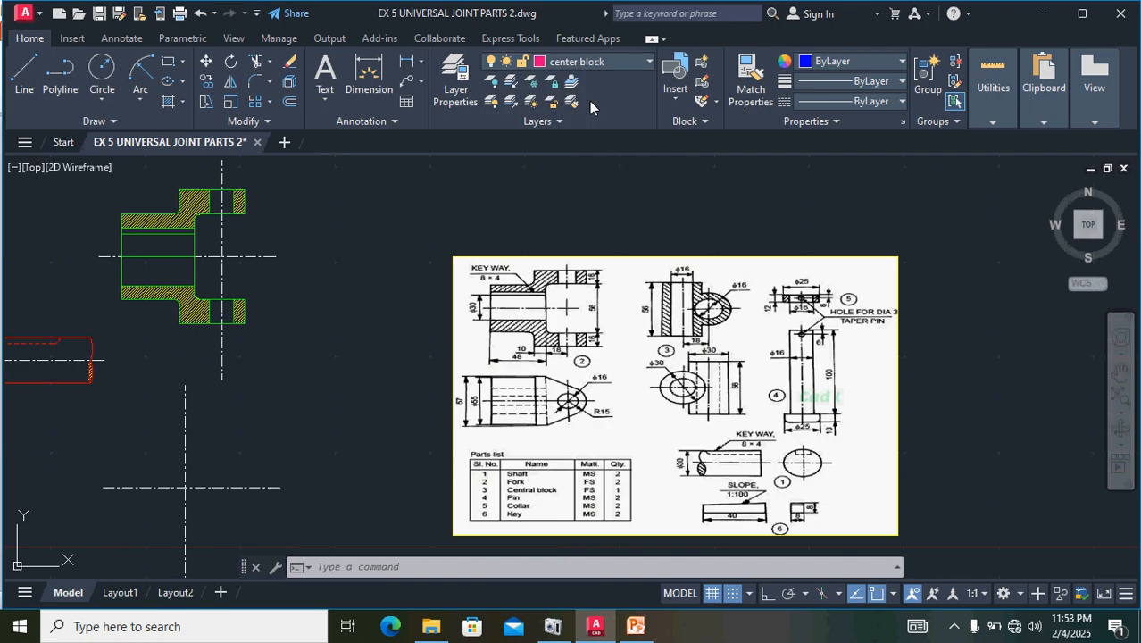
pyautogui.click(60, 79)
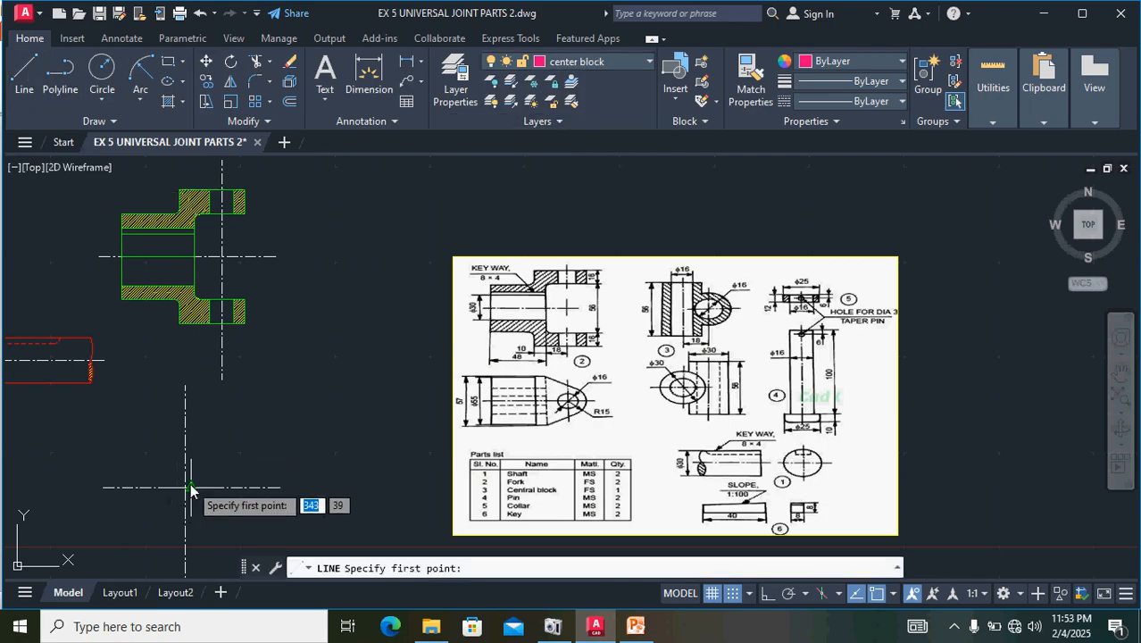
pyautogui.scroll(5, 183, 488)
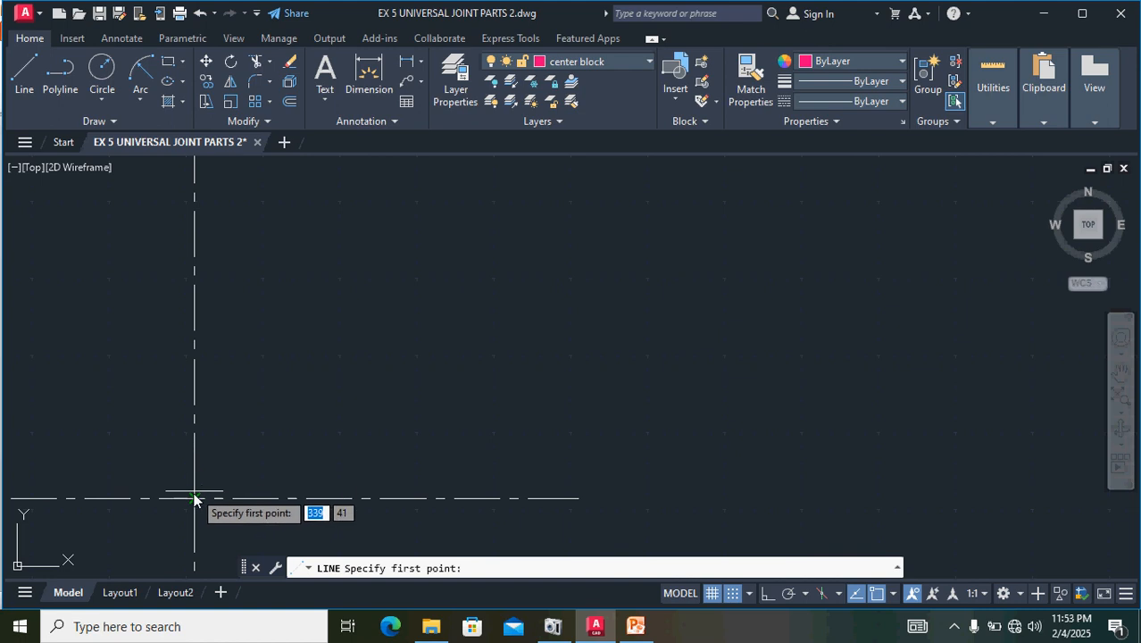
pyautogui.click(194, 499)
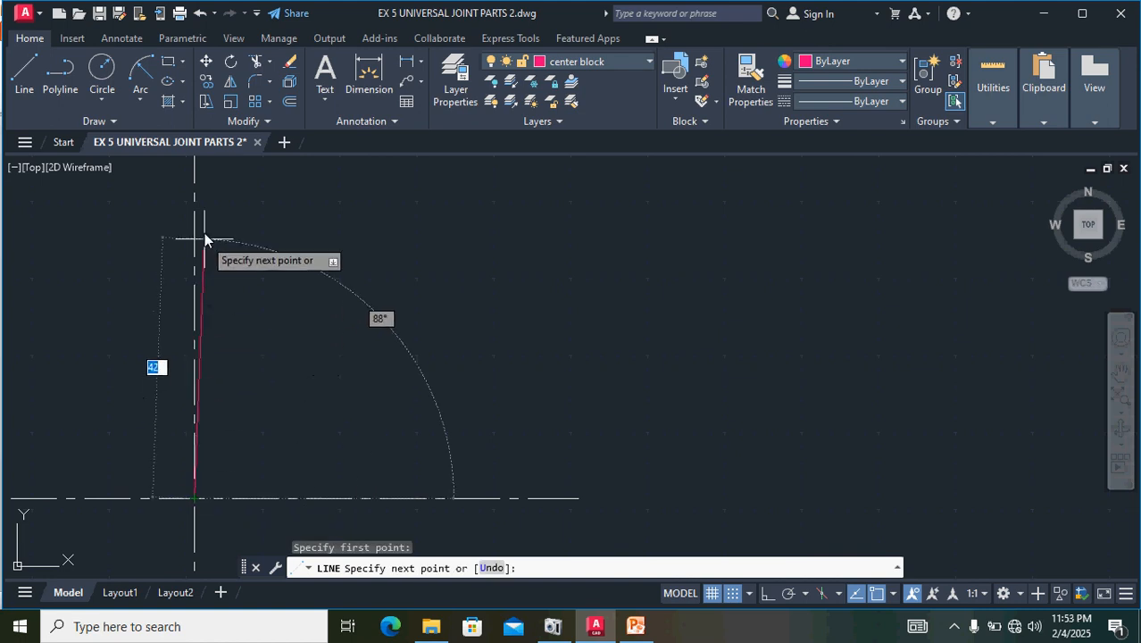
pyautogui.click(766, 593)
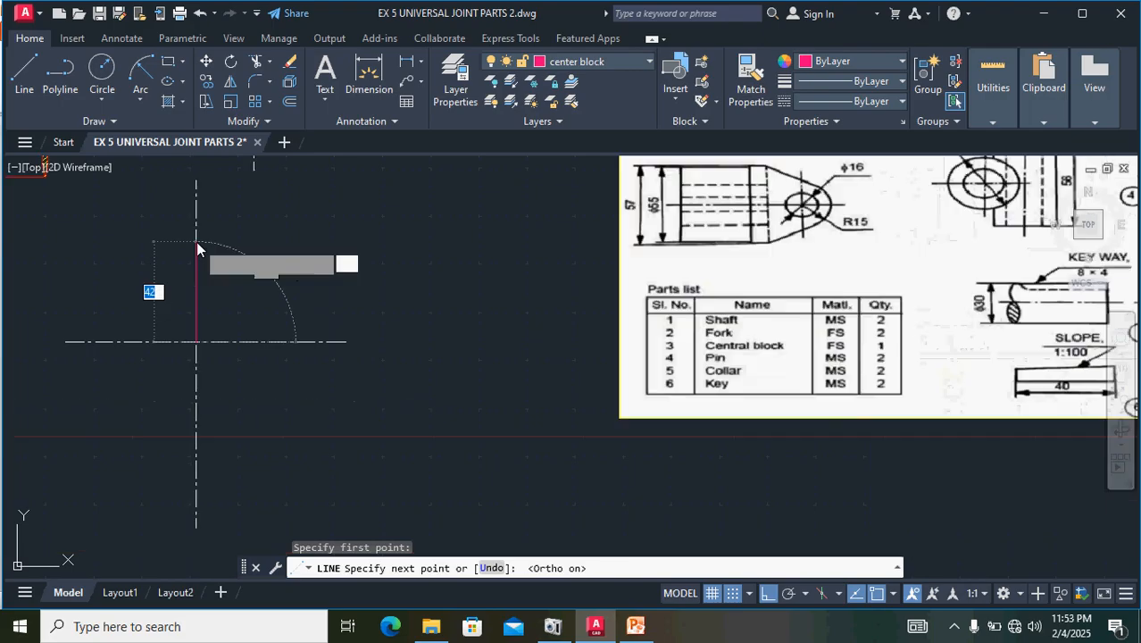
pyautogui.scroll(-4, 196, 242)
pyautogui.scroll(-2, 196, 242)
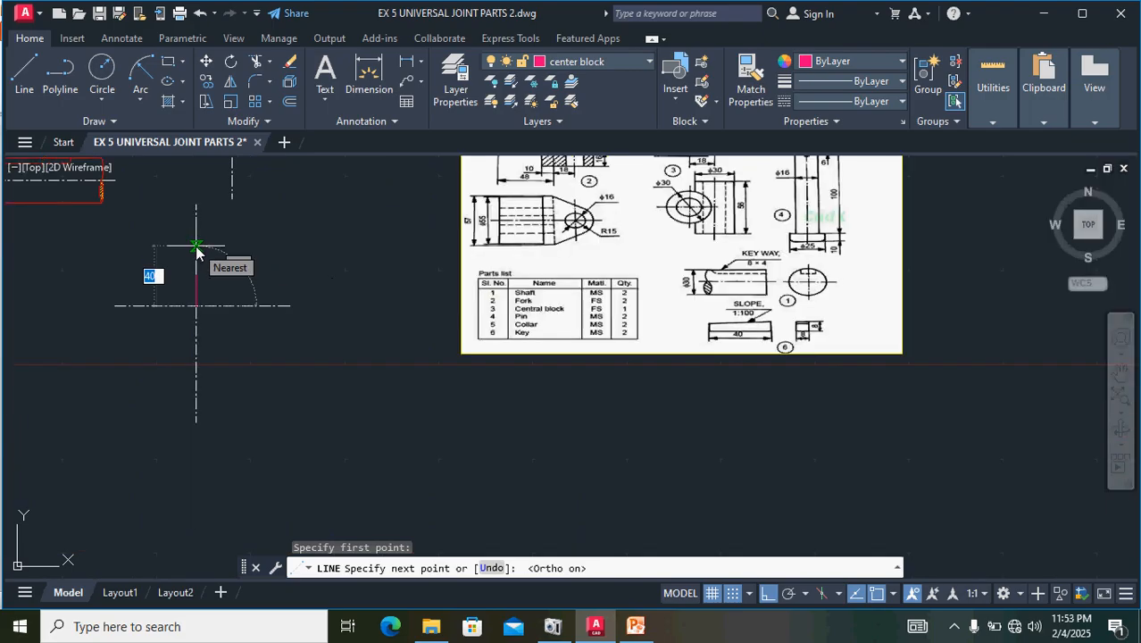
pyautogui.moveTo(197, 247); pyautogui.dragTo(178, 334, button='middle')
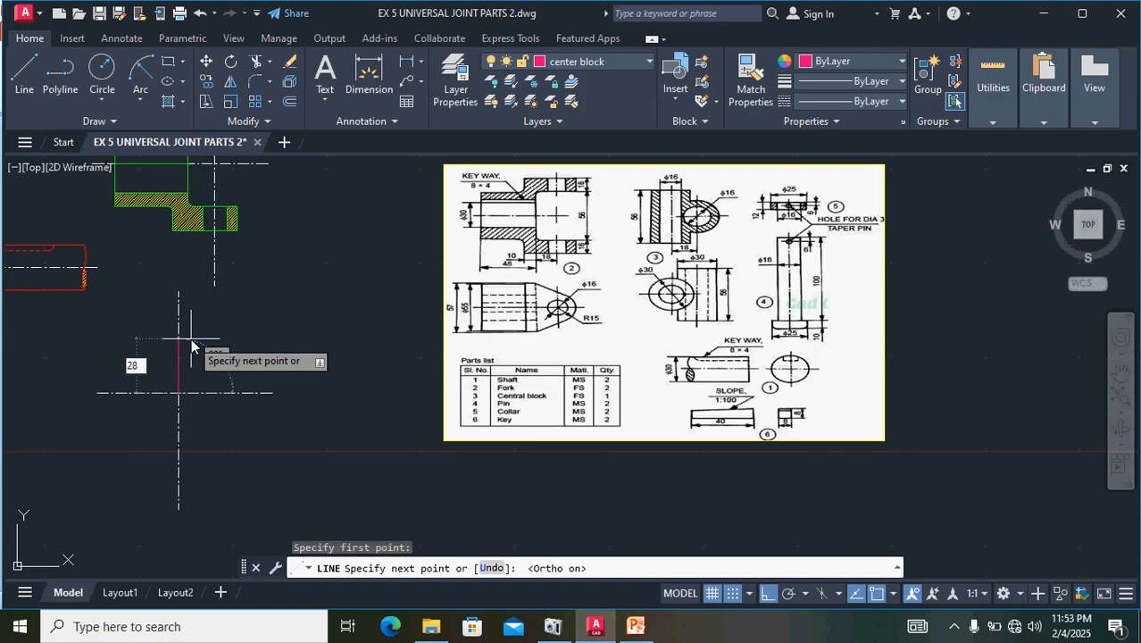
pyautogui.press('Return')
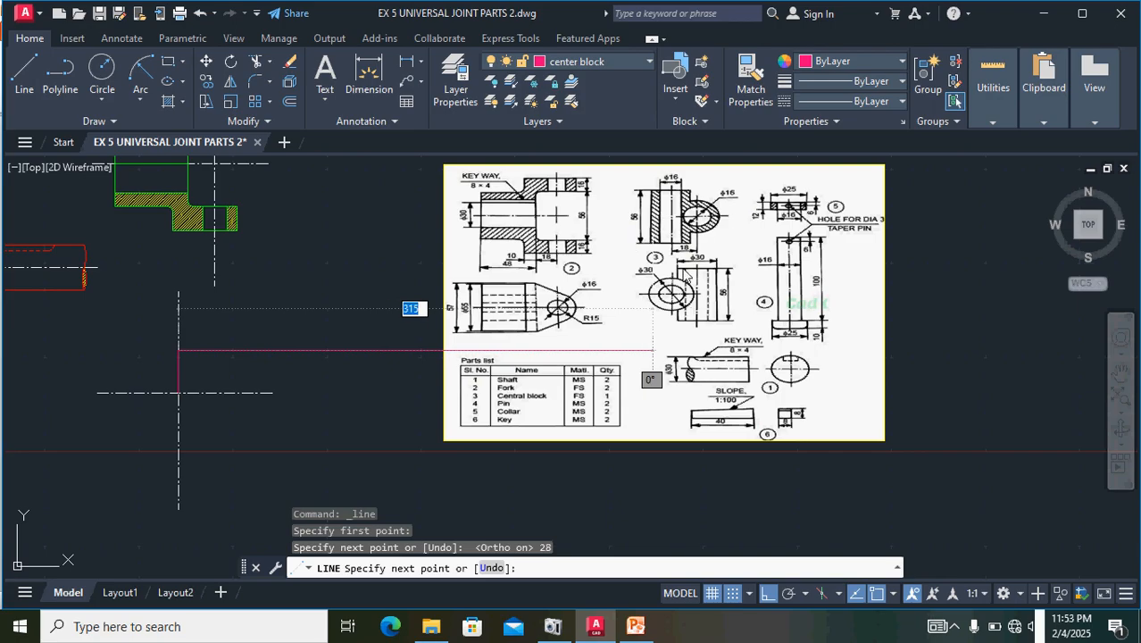
# - Continue the central block outline with a line 15 long to the right and one 56 long straight down
pyautogui.scroll(5, 680, 207)
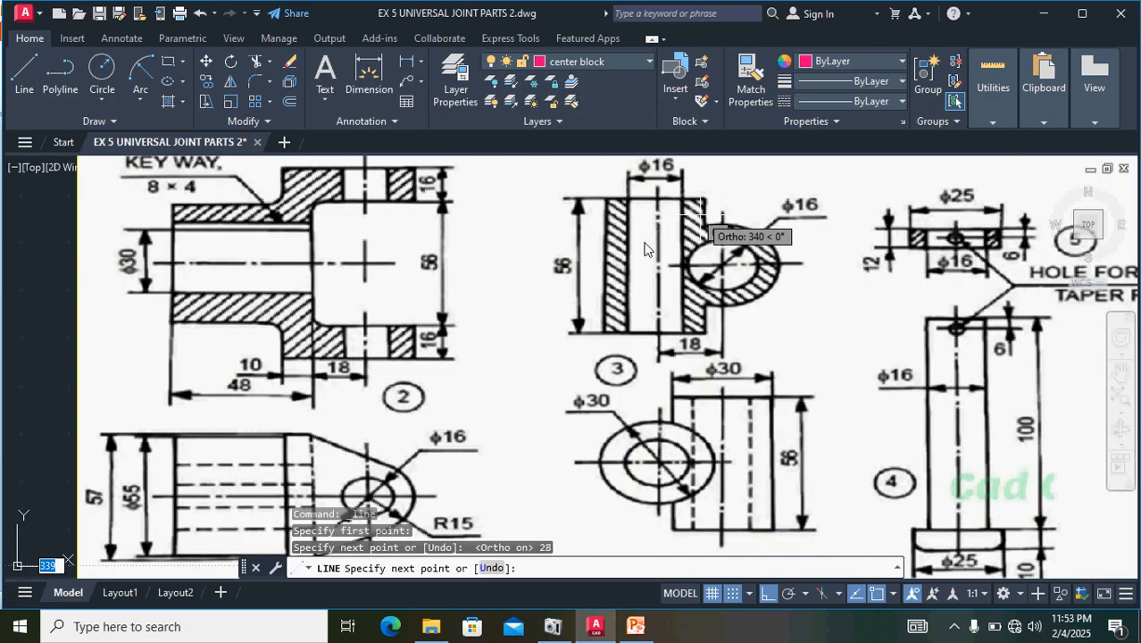
pyautogui.scroll(-4, 150, 453)
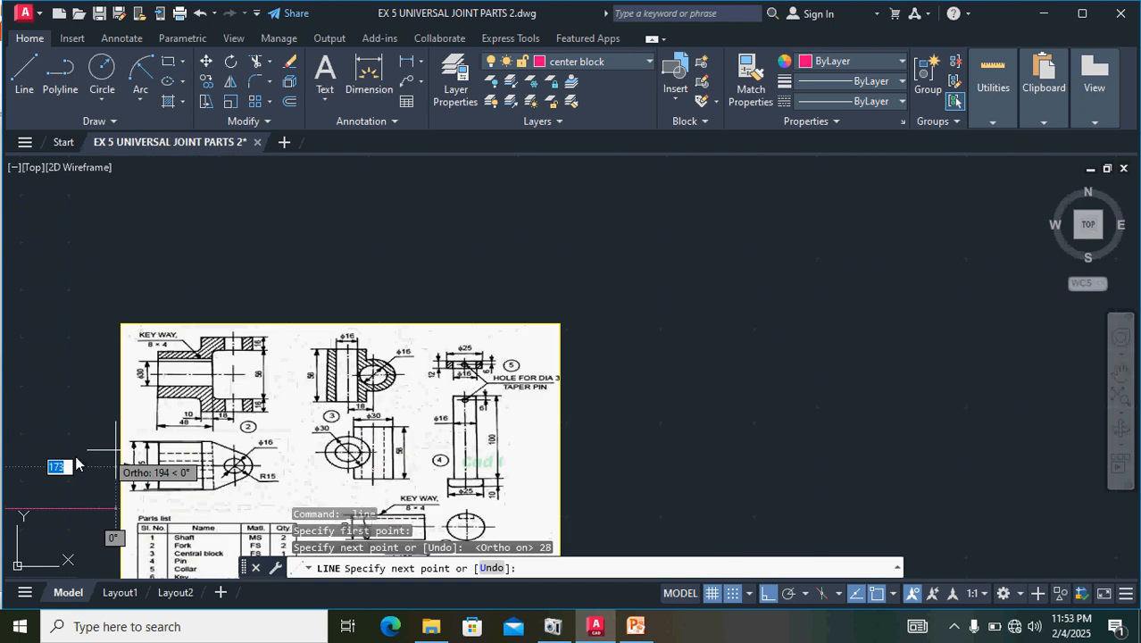
pyautogui.moveTo(35, 473); pyautogui.dragTo(280, 439, button='middle')
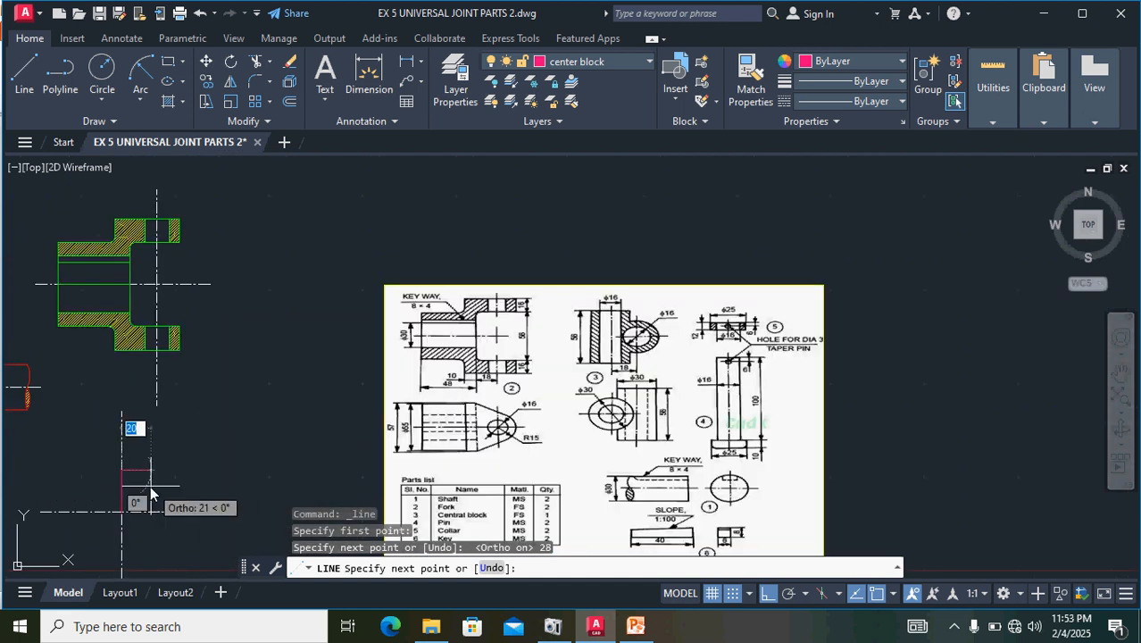
pyautogui.scroll(4, 153, 482)
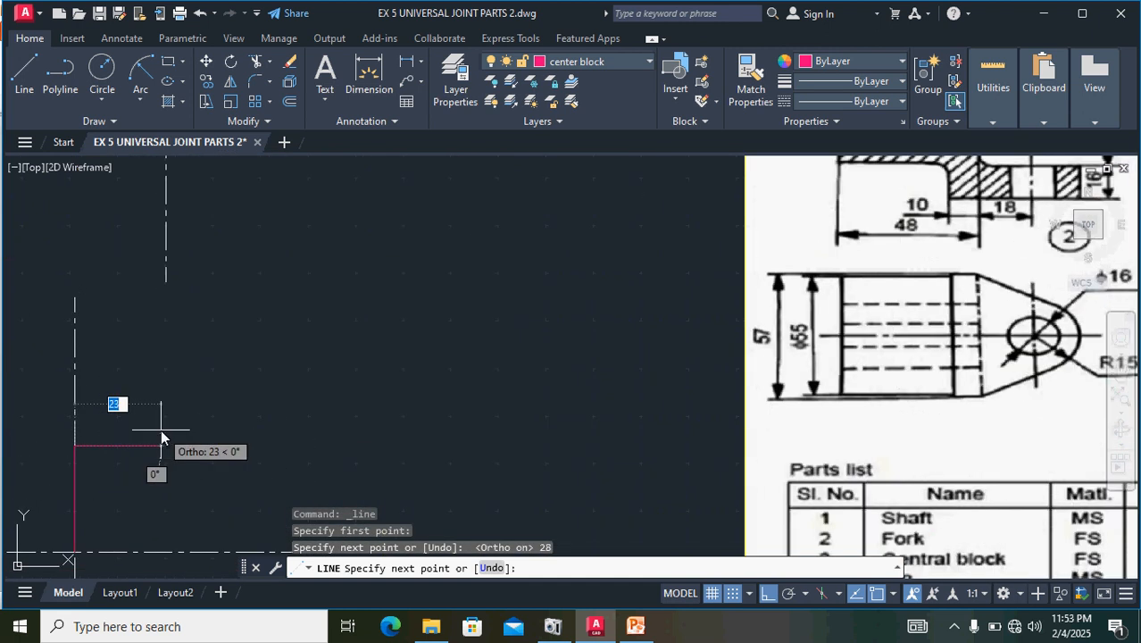
pyautogui.write('15')
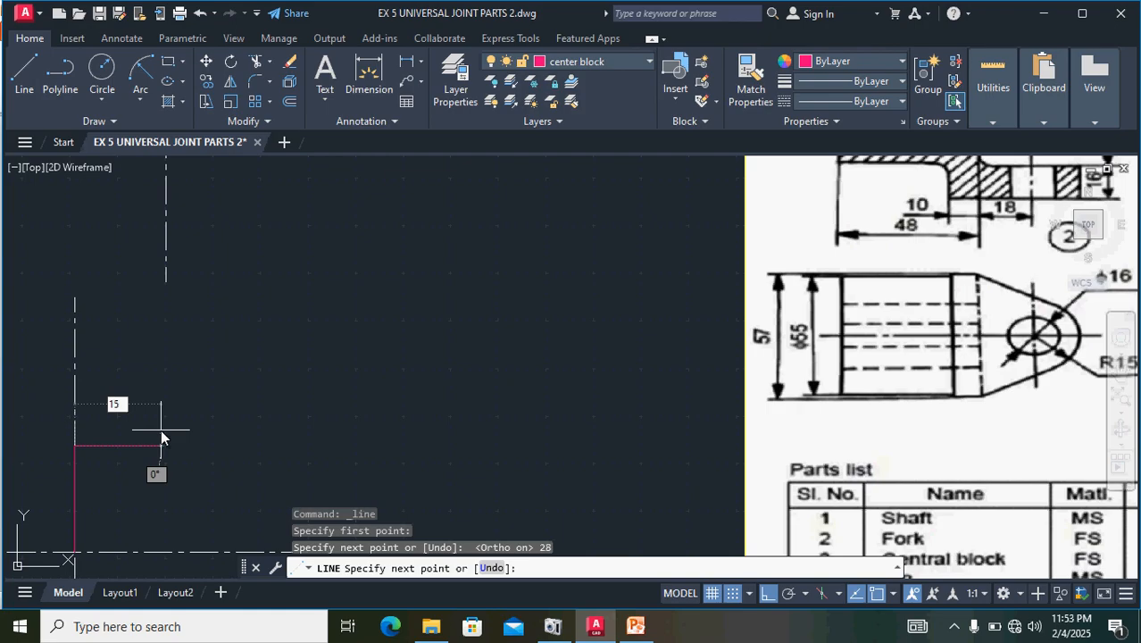
pyautogui.press('Return')
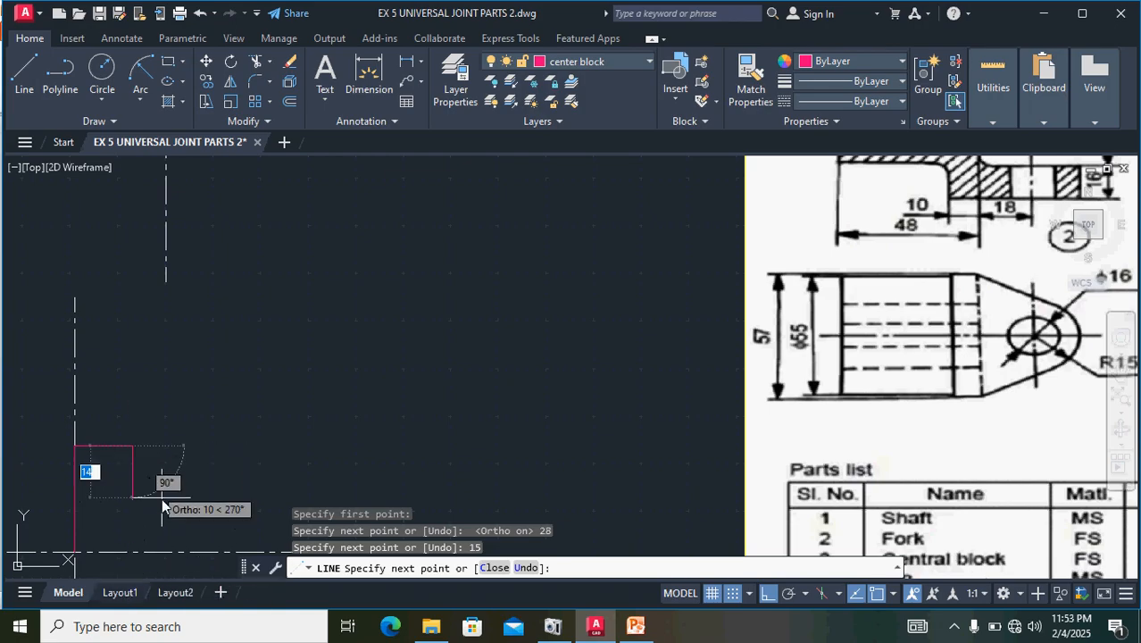
pyautogui.moveTo(167, 484); pyautogui.dragTo(209, 235, button='middle')
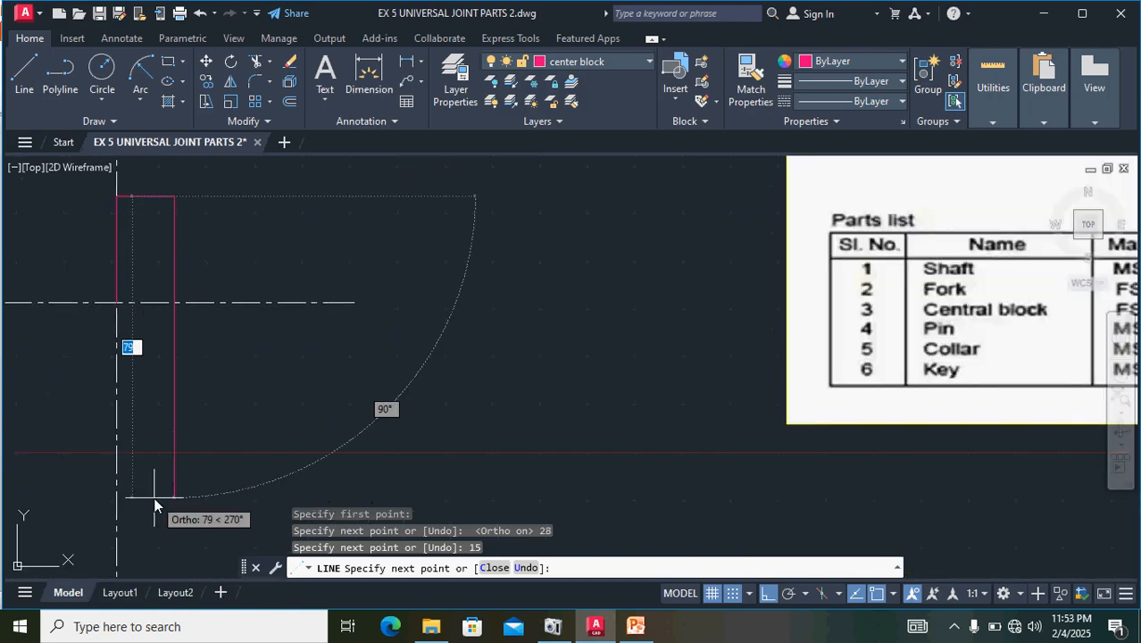
pyautogui.write('56')
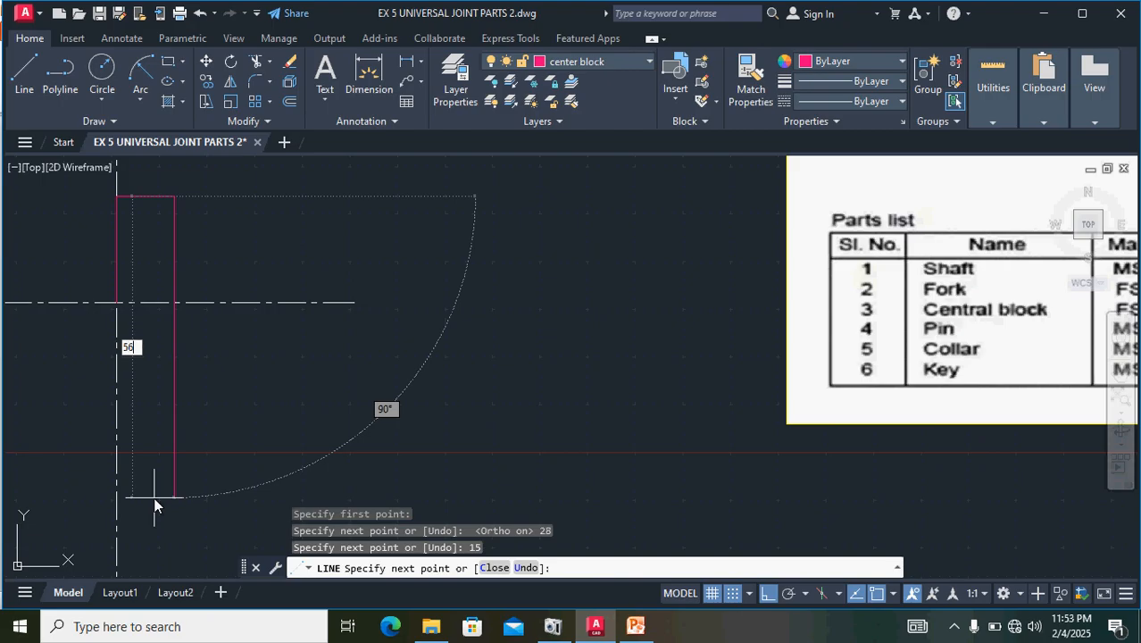
pyautogui.press('Return')
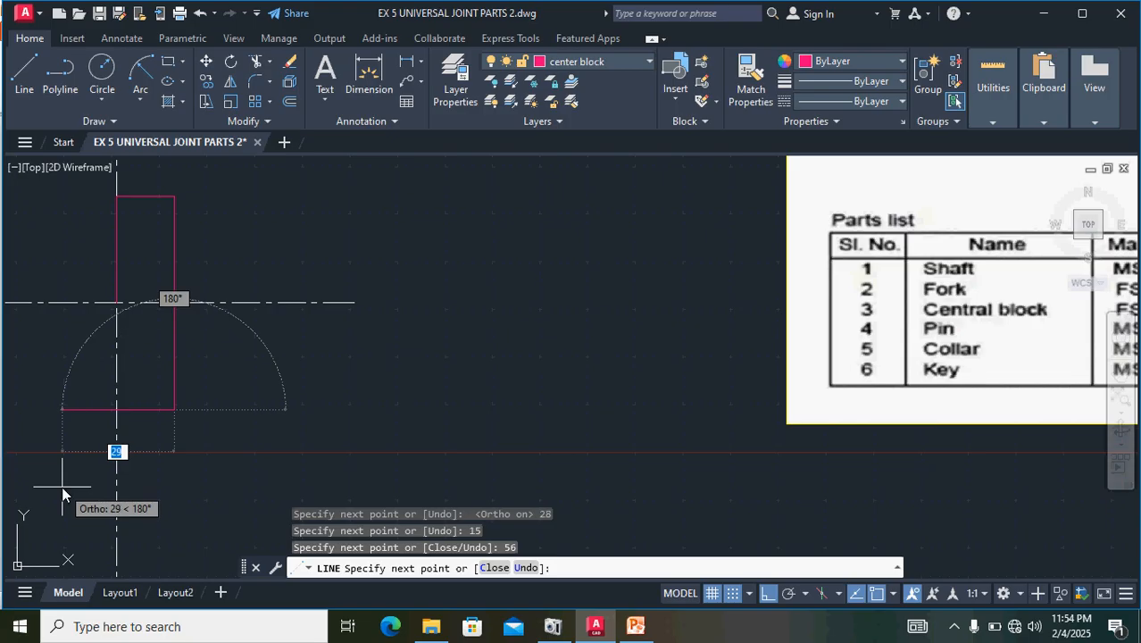
# - Draw the outline's lower edge 30 long to the left, across the vertical centreline, and end the line
pyautogui.scroll(-2, 61, 488)
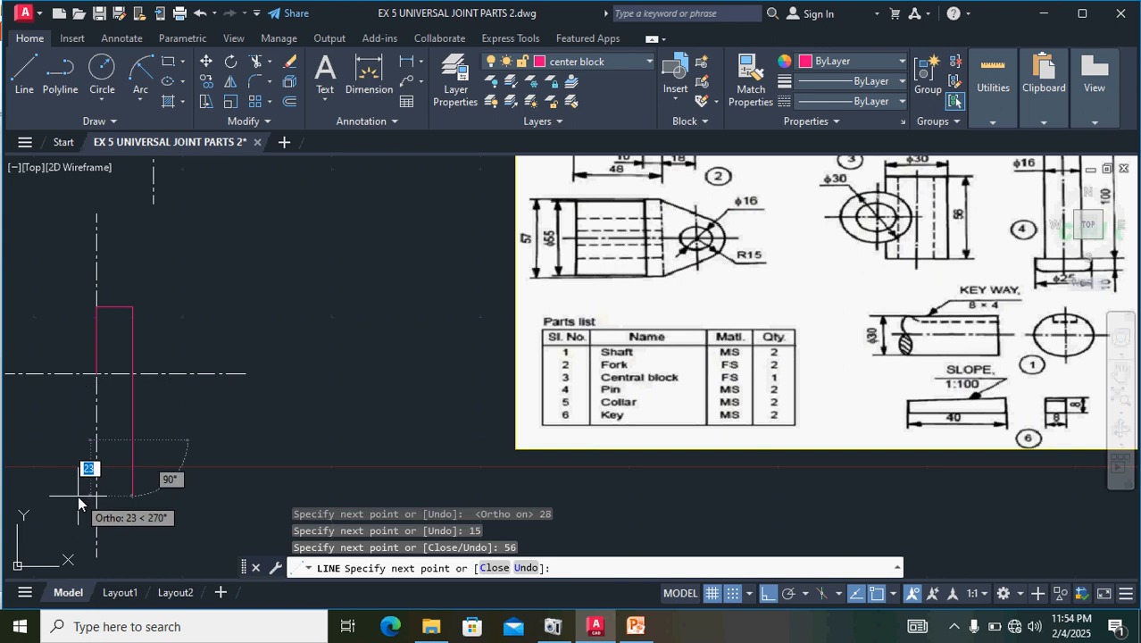
pyautogui.moveTo(207, 471); pyautogui.dragTo(168, 565, button='middle')
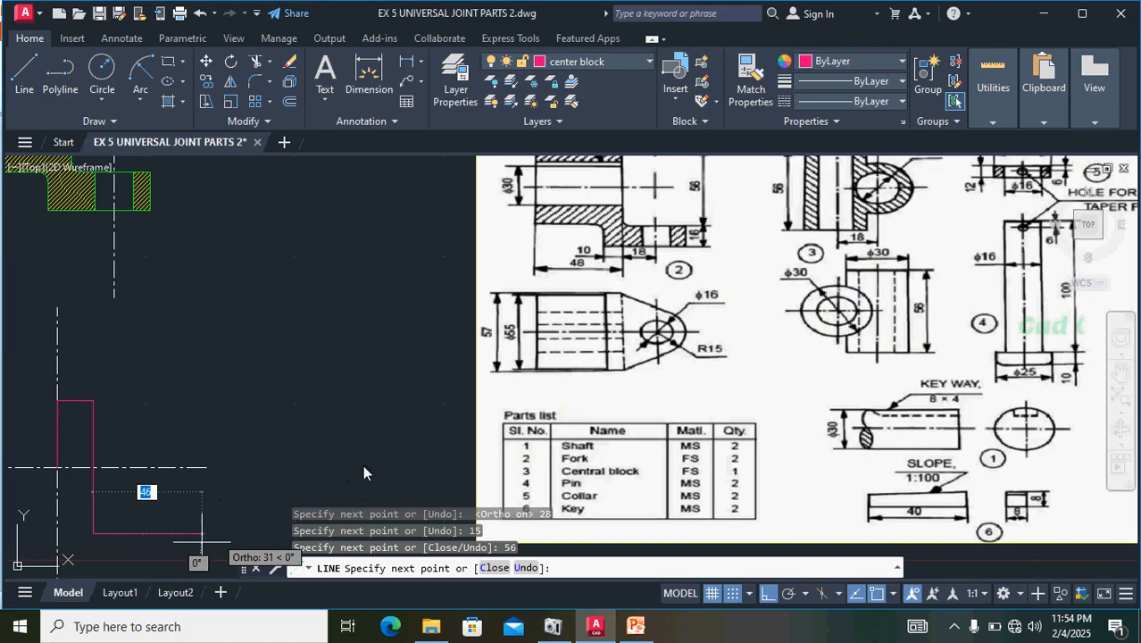
pyautogui.moveTo(458, 431); pyautogui.dragTo(321, 614, button='middle')
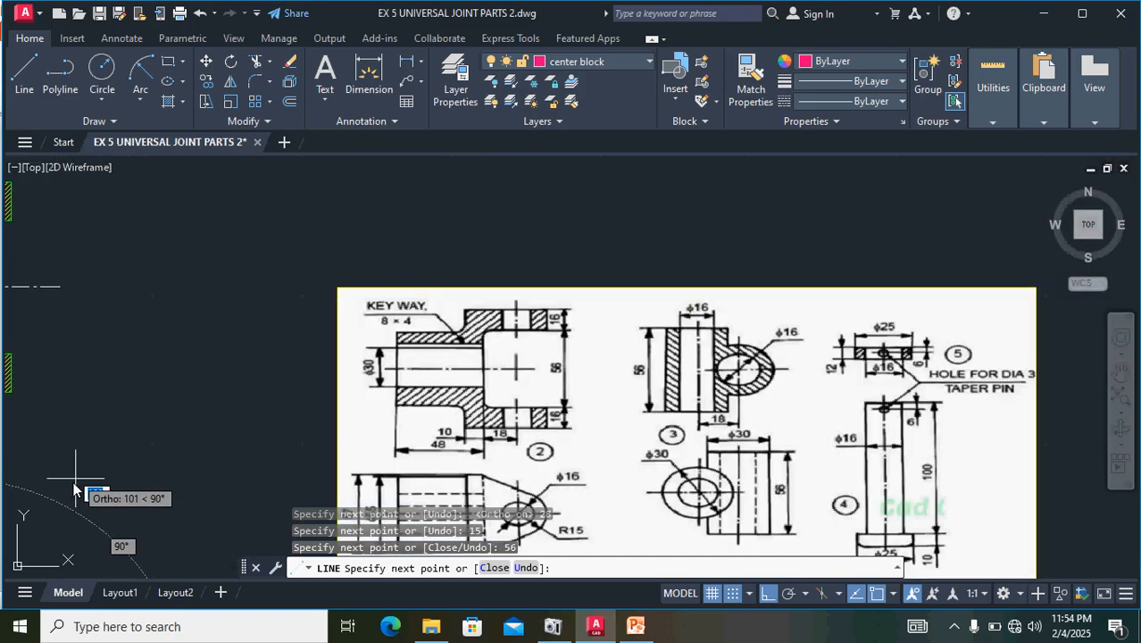
pyautogui.moveTo(74, 489)
pyautogui.mouseDown(button='middle')
pyautogui.moveTo(458, 381)
pyautogui.moveTo(511, 380)
pyautogui.mouseUp(button='middle')
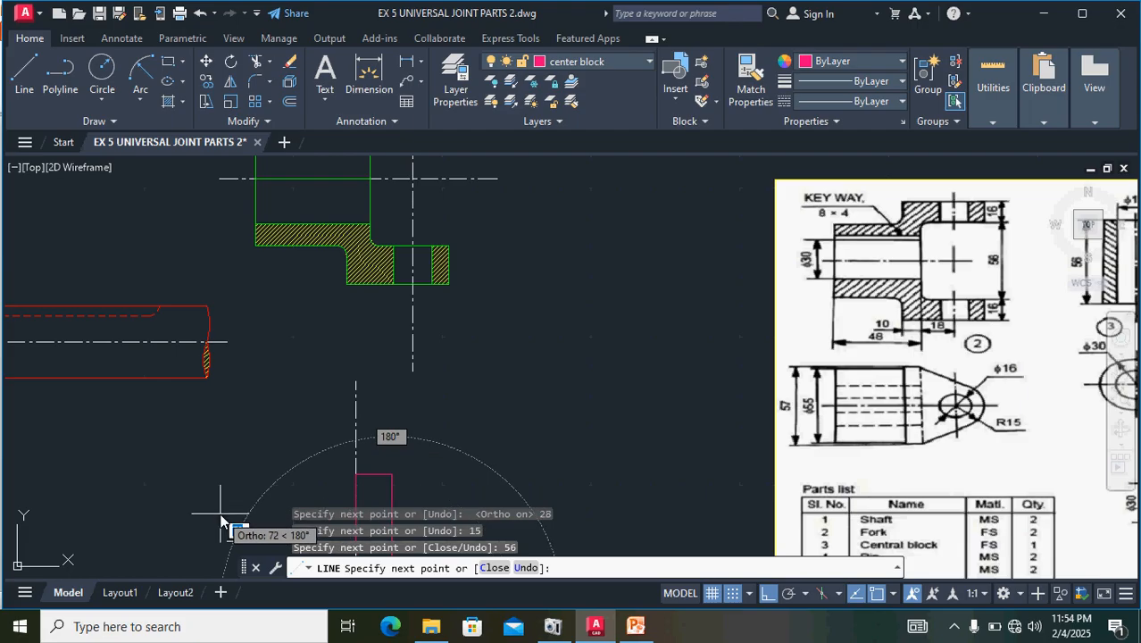
pyautogui.moveTo(230, 500); pyautogui.dragTo(289, 285, button='middle')
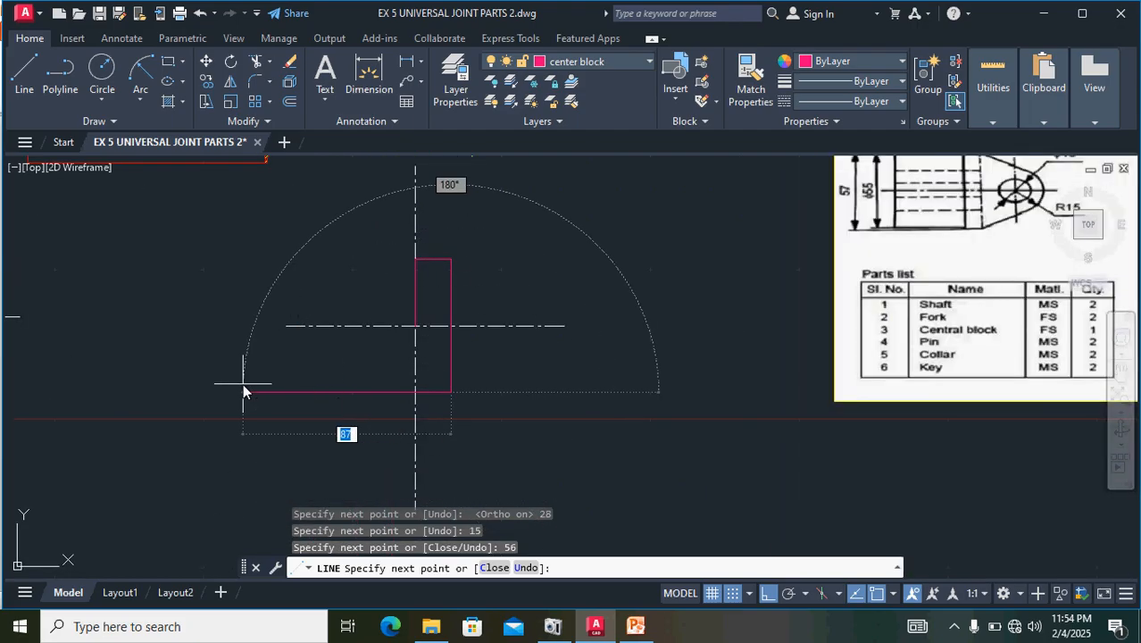
pyautogui.write('30')
pyautogui.press('Return')
pyautogui.press('Return')
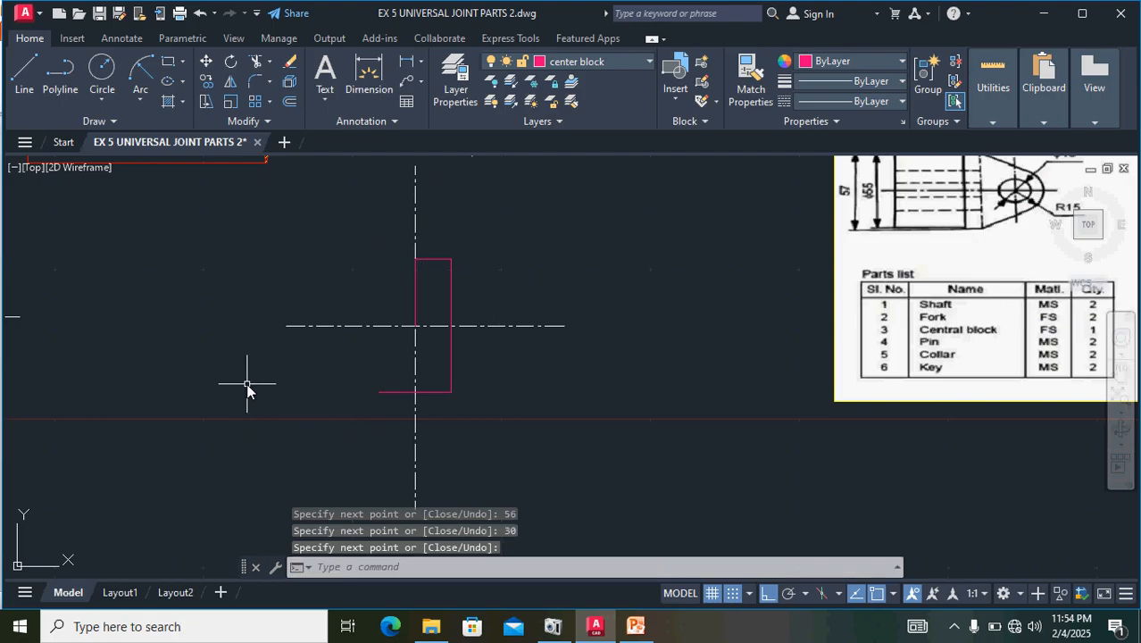
# - Complete the rectangle with lines 56 long upward and 15 long to the right, and erase the short vertical line on the centreline
pyautogui.press('Return')
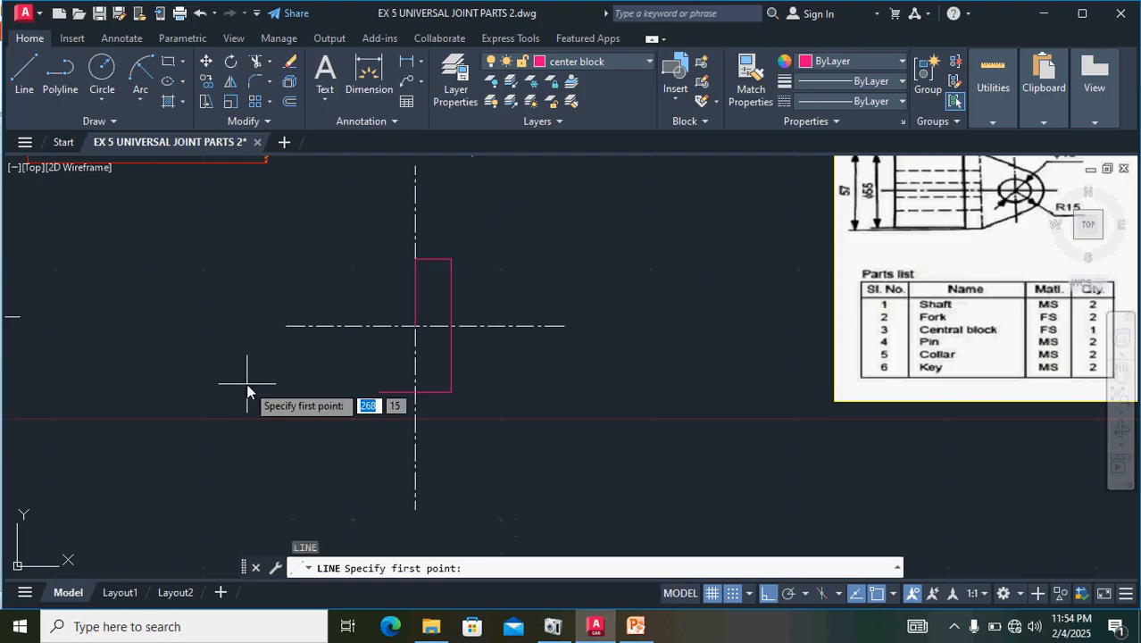
pyautogui.click(379, 392)
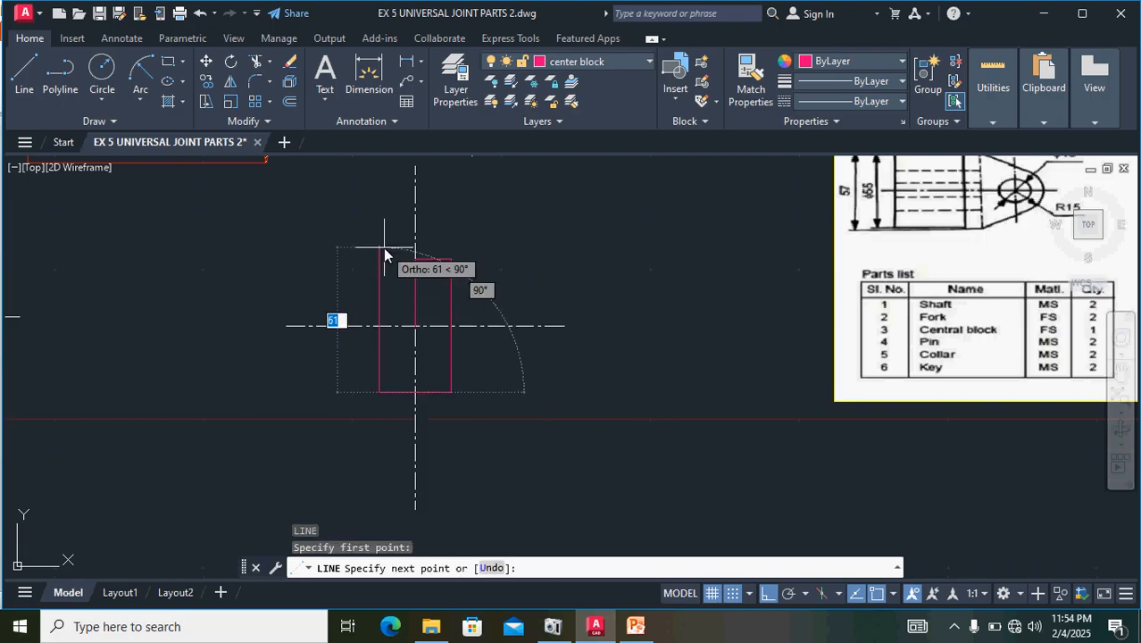
pyautogui.write('56')
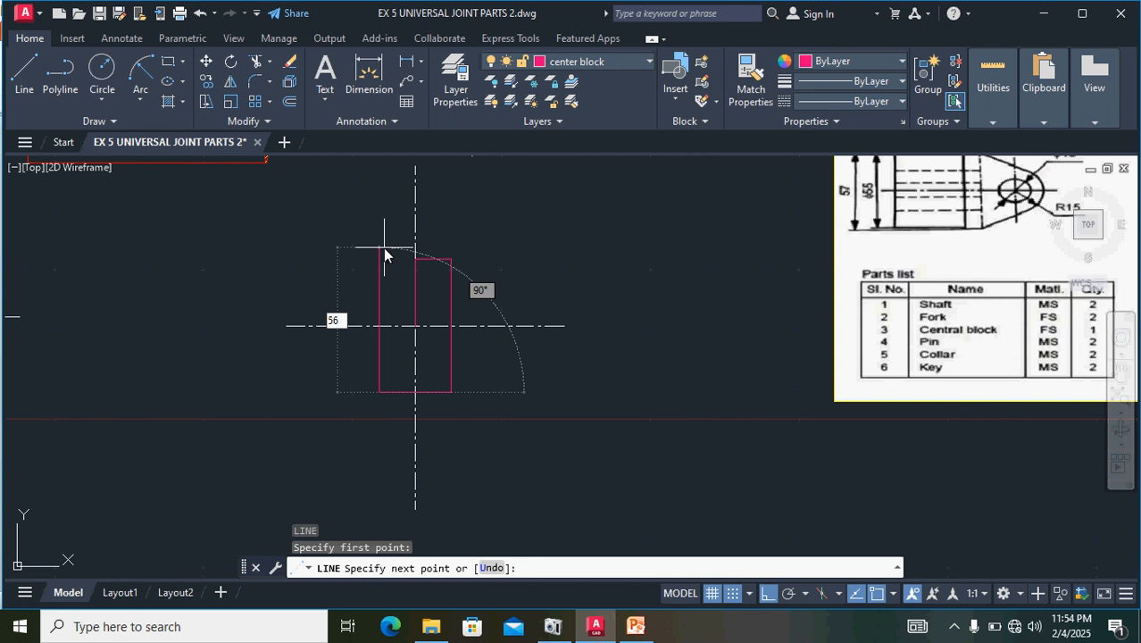
pyautogui.press('Return')
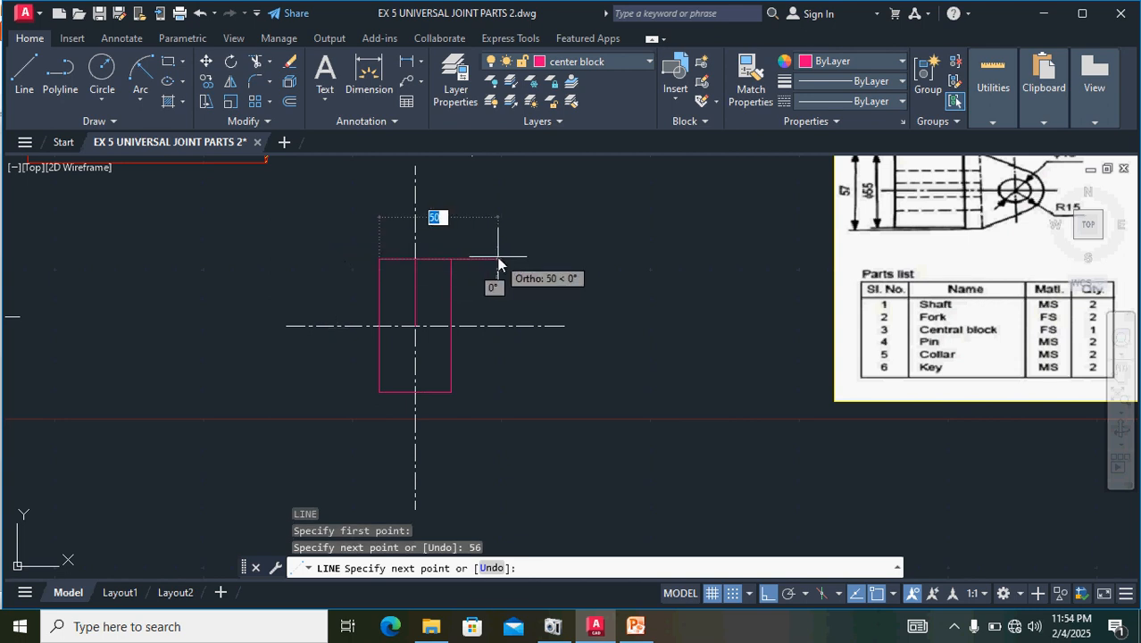
pyautogui.write('15')
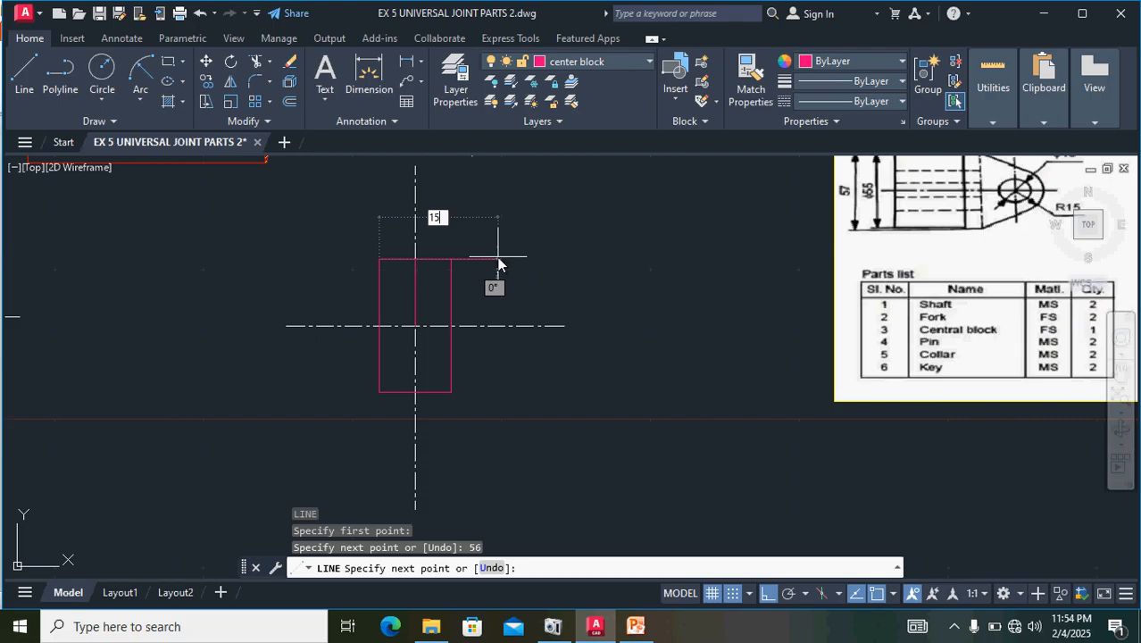
pyautogui.press('Return')
pyautogui.press('Return')
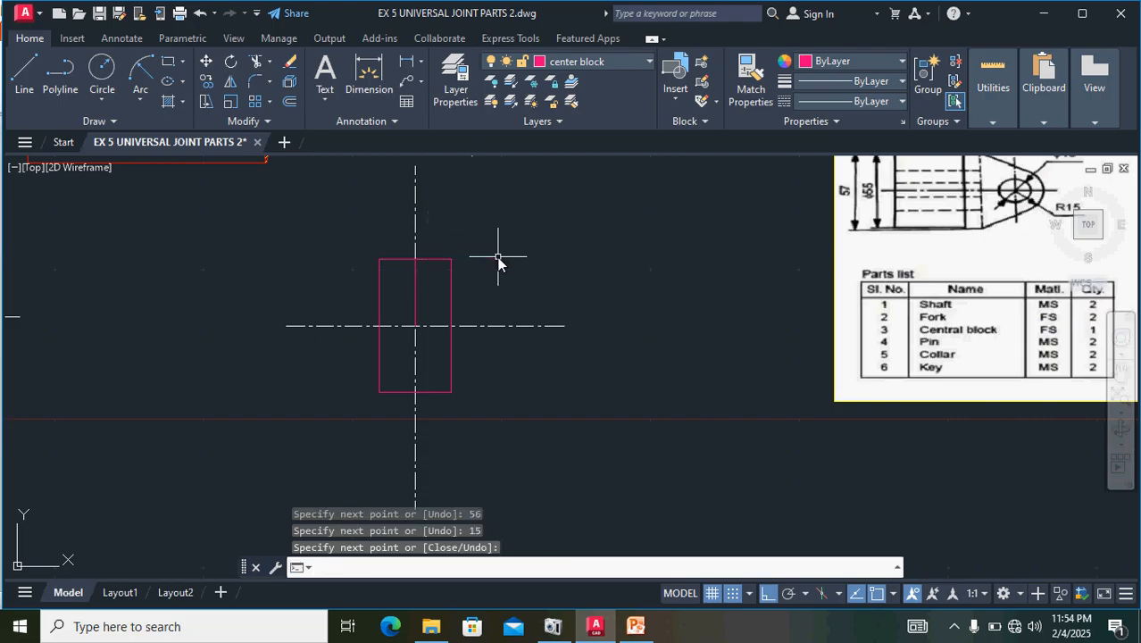
pyautogui.click(415, 292)
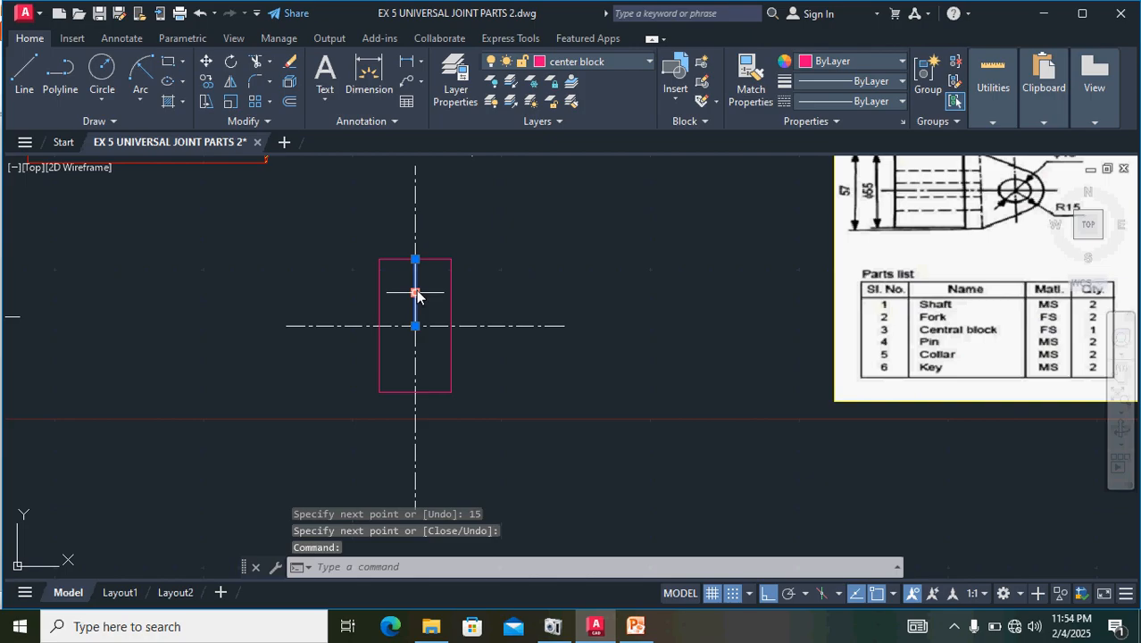
pyautogui.press('Delete')
# - Draw a vertical line inside the rectangle from the midpoint of its upper edge to the midpoint of its lower edge
pyautogui.scroll(-2, 554, 316)
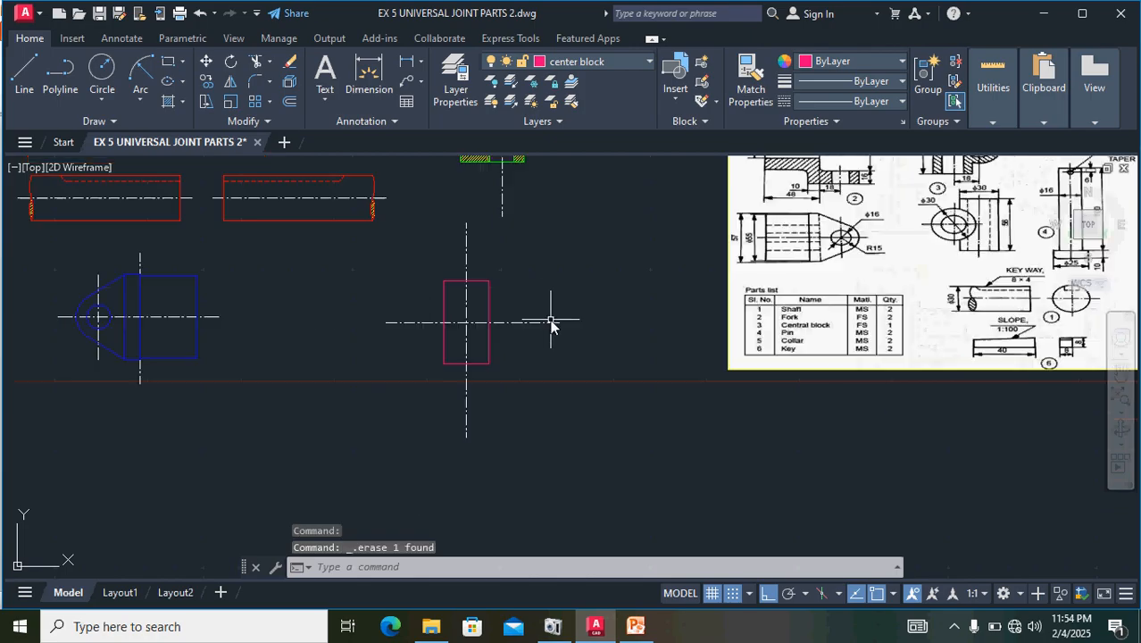
pyautogui.moveTo(784, 284)
pyautogui.mouseDown(button='middle')
pyautogui.moveTo(663, 345)
pyautogui.moveTo(627, 378)
pyautogui.mouseUp(button='middle')
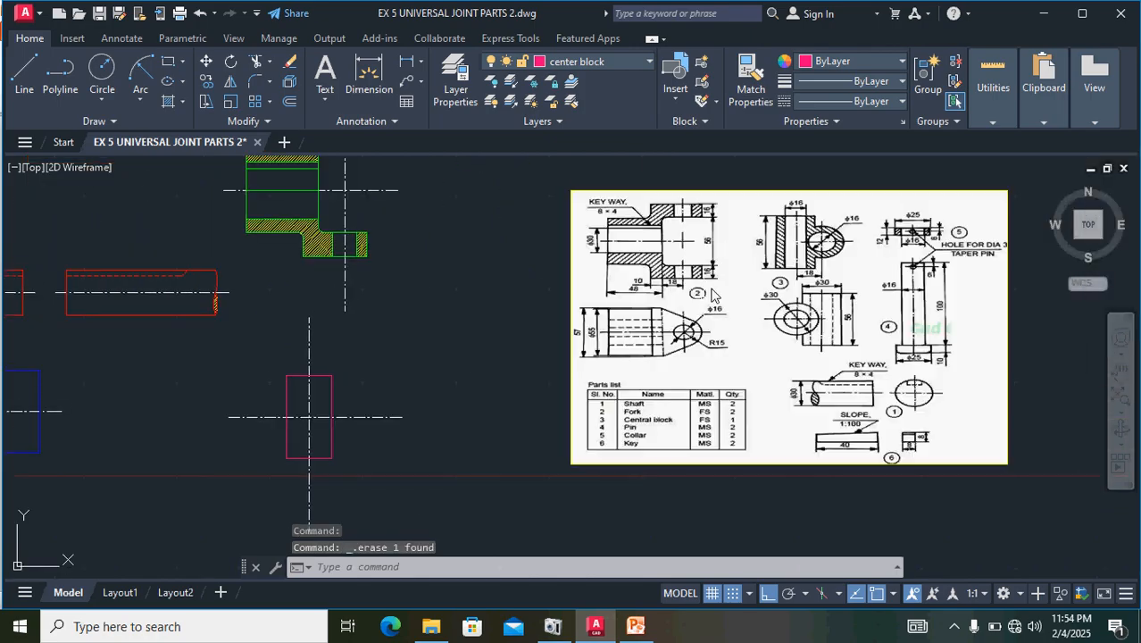
pyautogui.scroll(2, 814, 257)
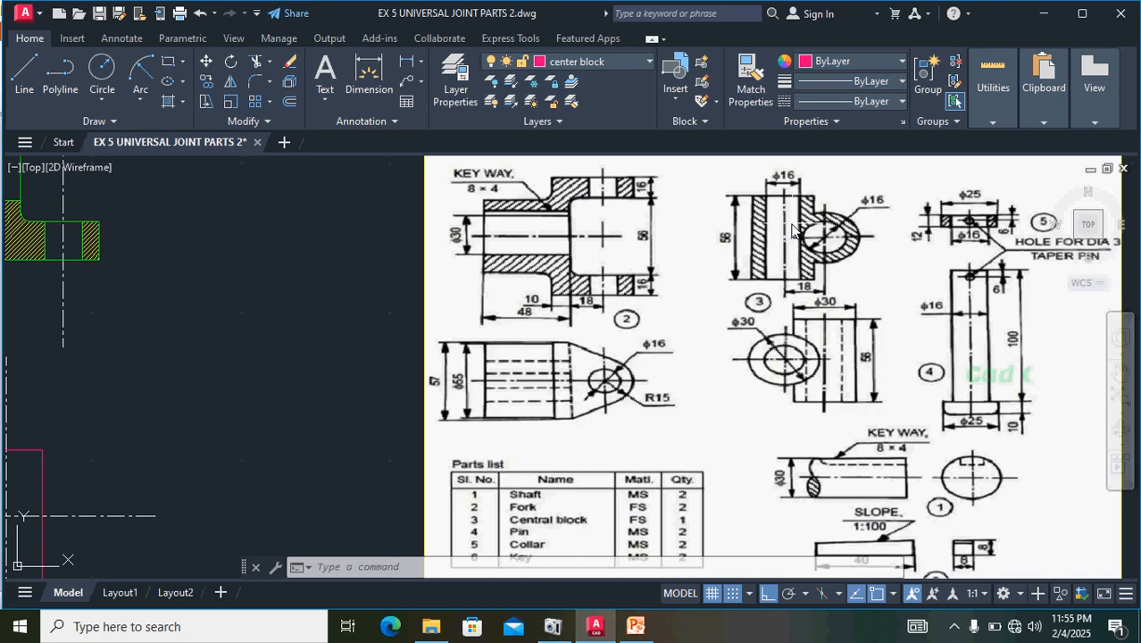
pyautogui.moveTo(240, 358)
pyautogui.mouseDown(button='middle')
pyautogui.moveTo(285, 377)
pyautogui.moveTo(392, 339)
pyautogui.moveTo(464, 280)
pyautogui.moveTo(518, 260)
pyautogui.mouseUp(button='middle')
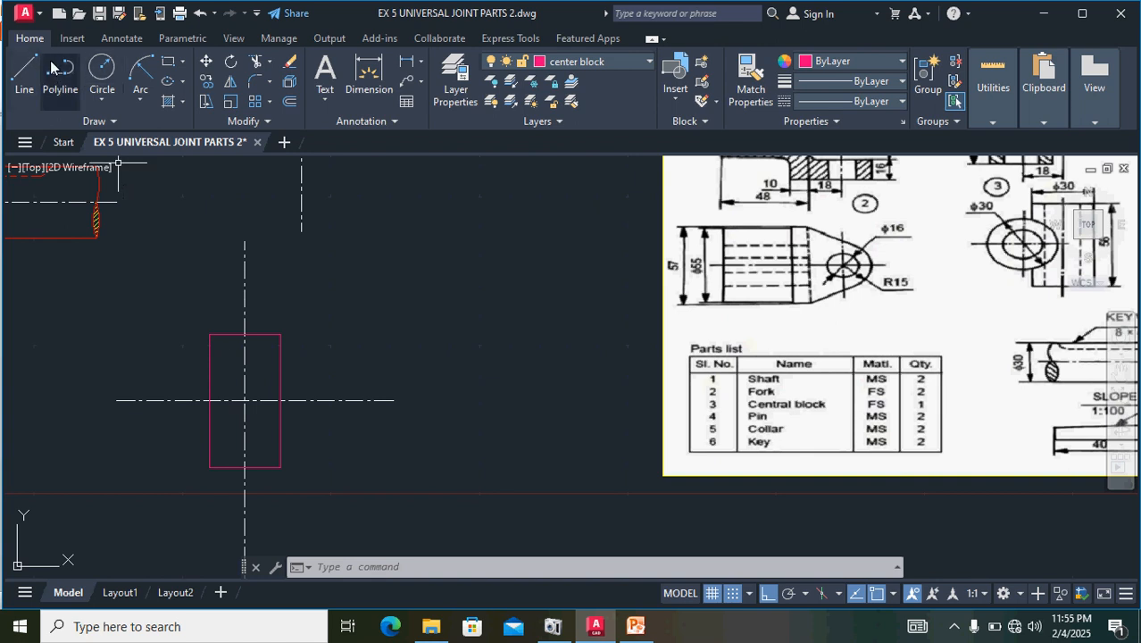
pyautogui.write('l')
pyautogui.press('Return')
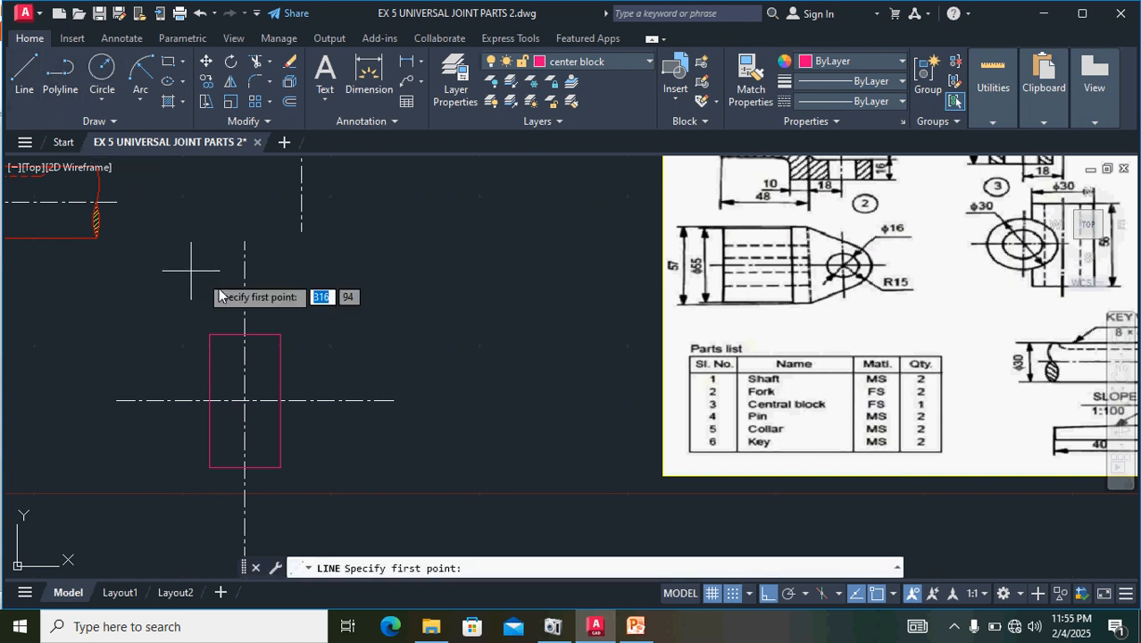
pyautogui.click(246, 336)
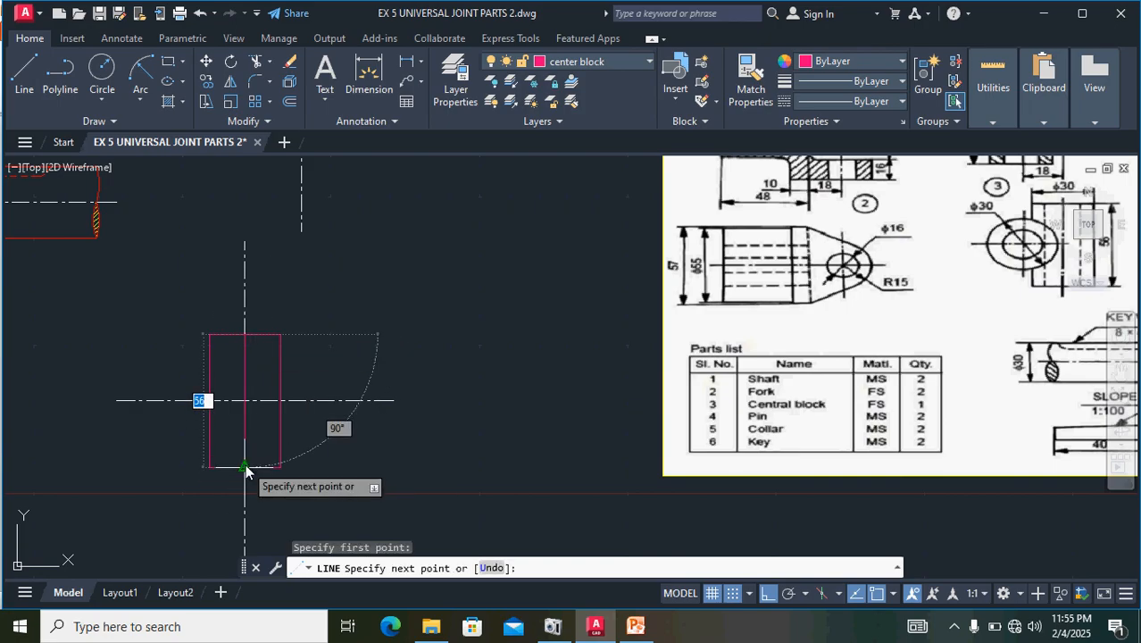
pyautogui.click(246, 468)
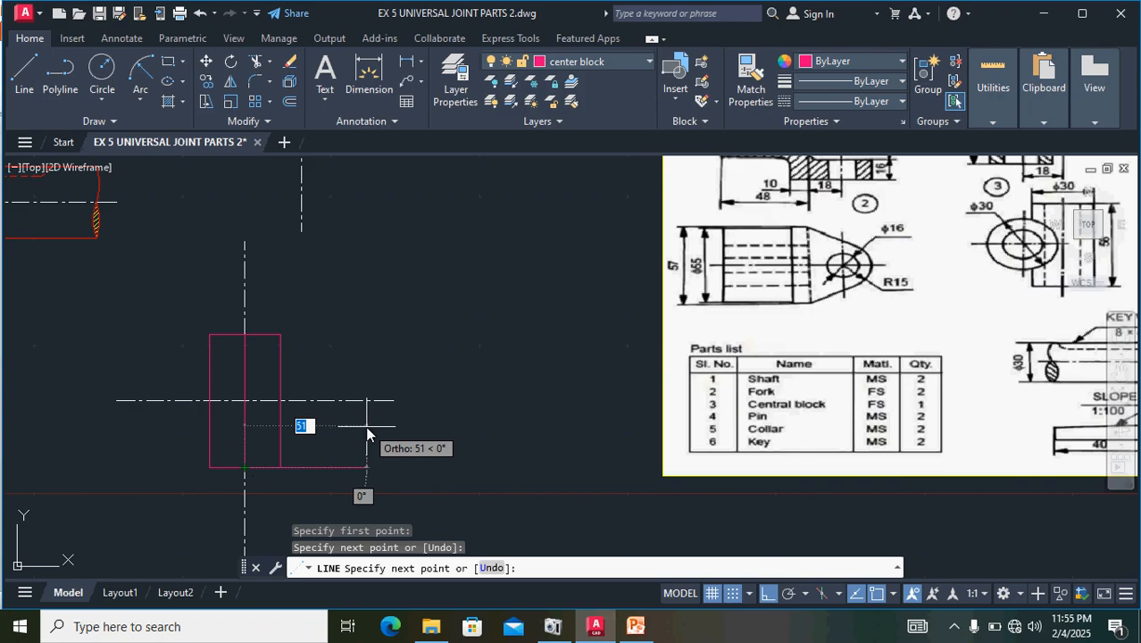
pyautogui.press('Escape')
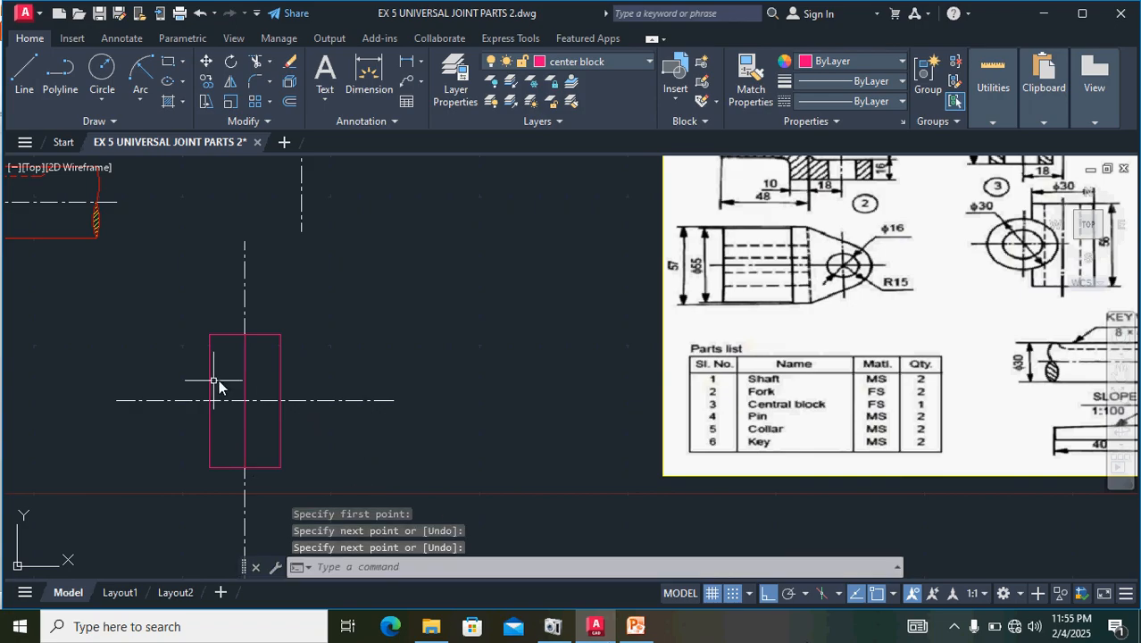
# - Offset the vertical line in the middle of the rectangle 8 to each side, and erase the original middle line
pyautogui.click(245, 374)
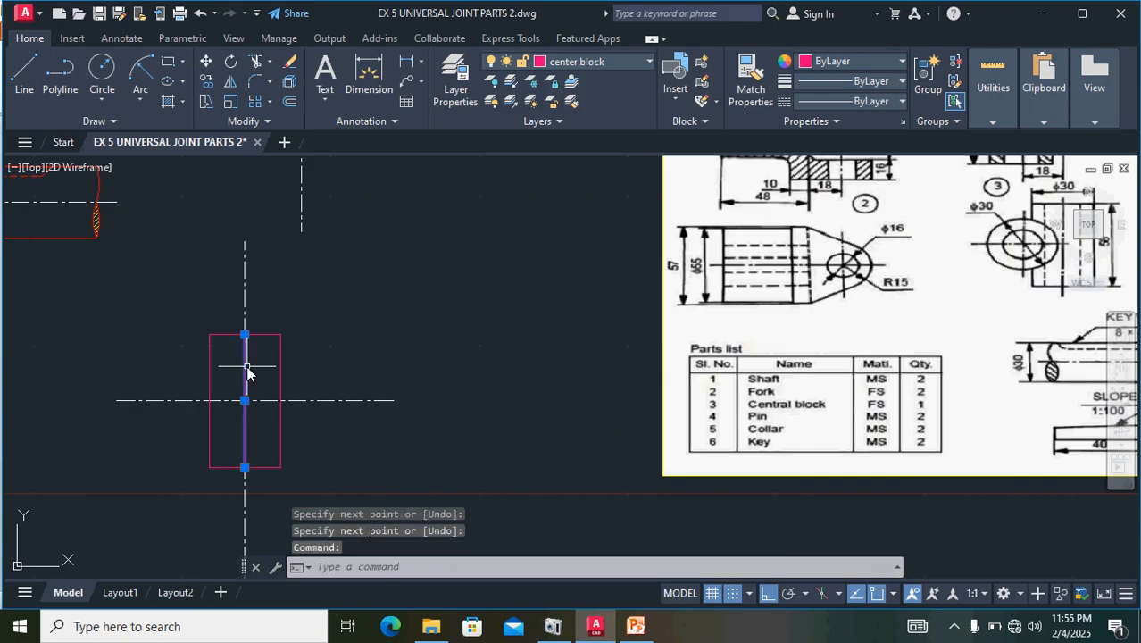
pyautogui.click(289, 103)
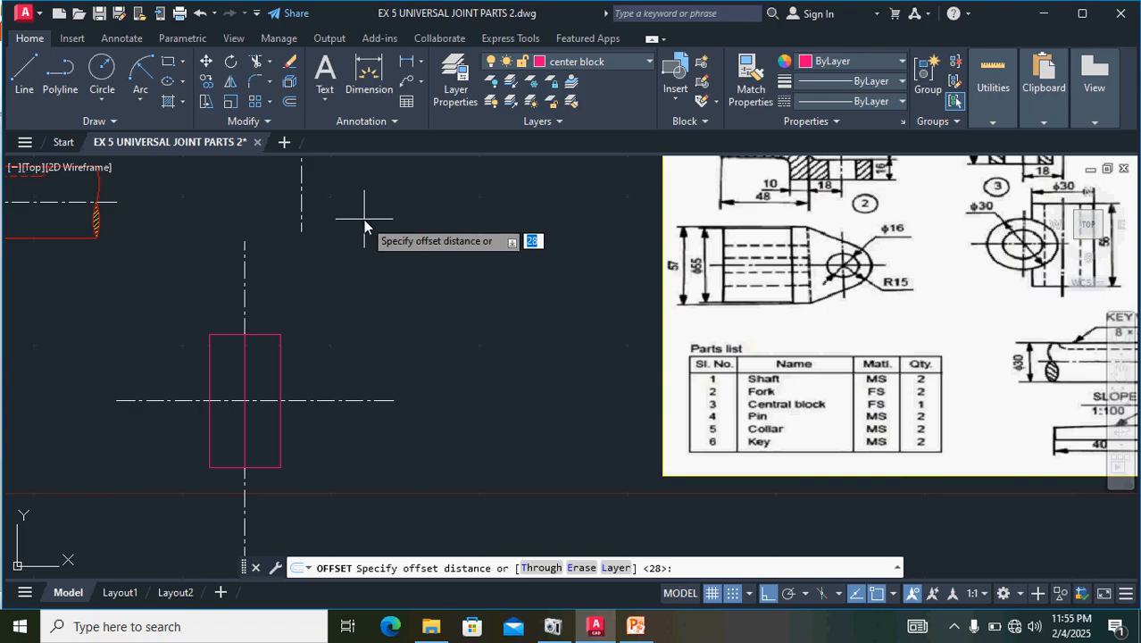
pyautogui.write('8')
pyautogui.press('Return')
pyautogui.click(243, 377)
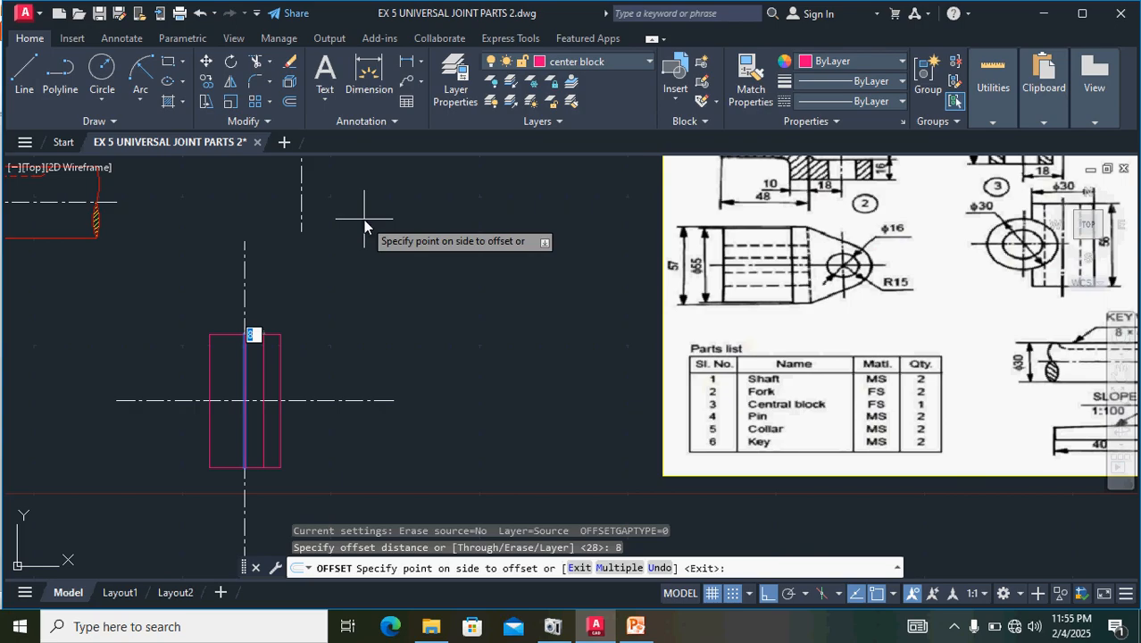
pyautogui.click(214, 375)
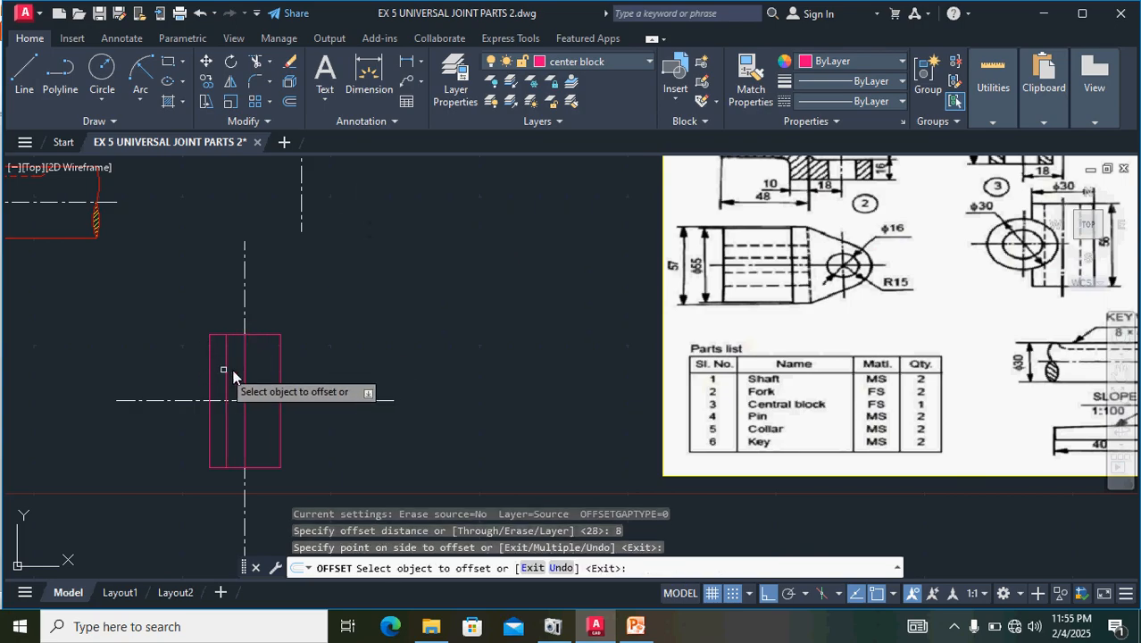
pyautogui.click(247, 373)
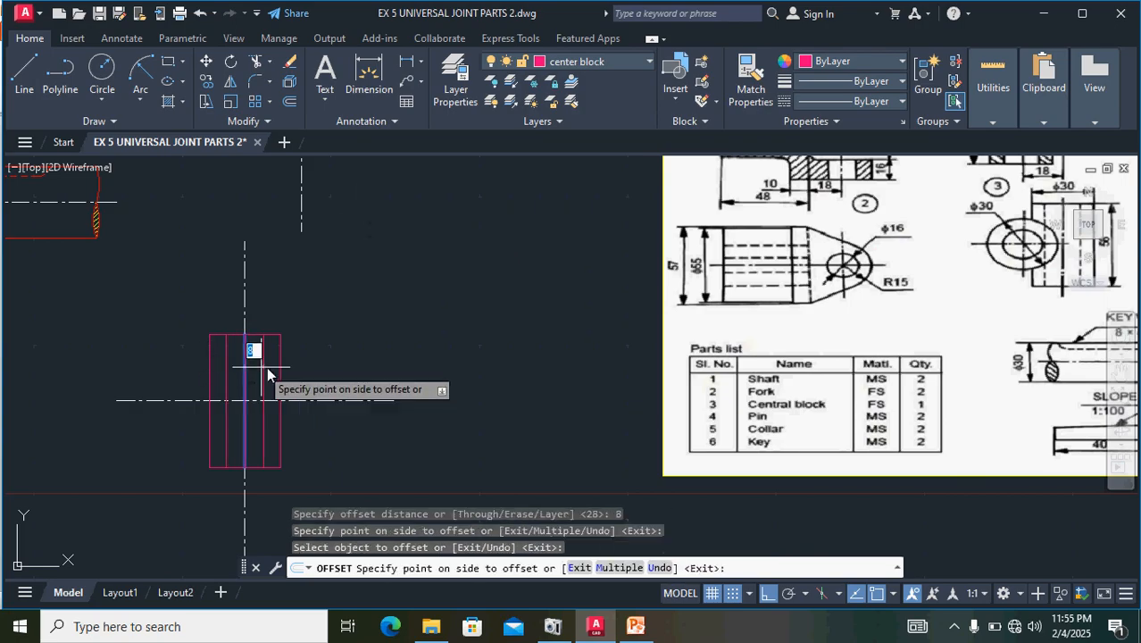
pyautogui.click(276, 372)
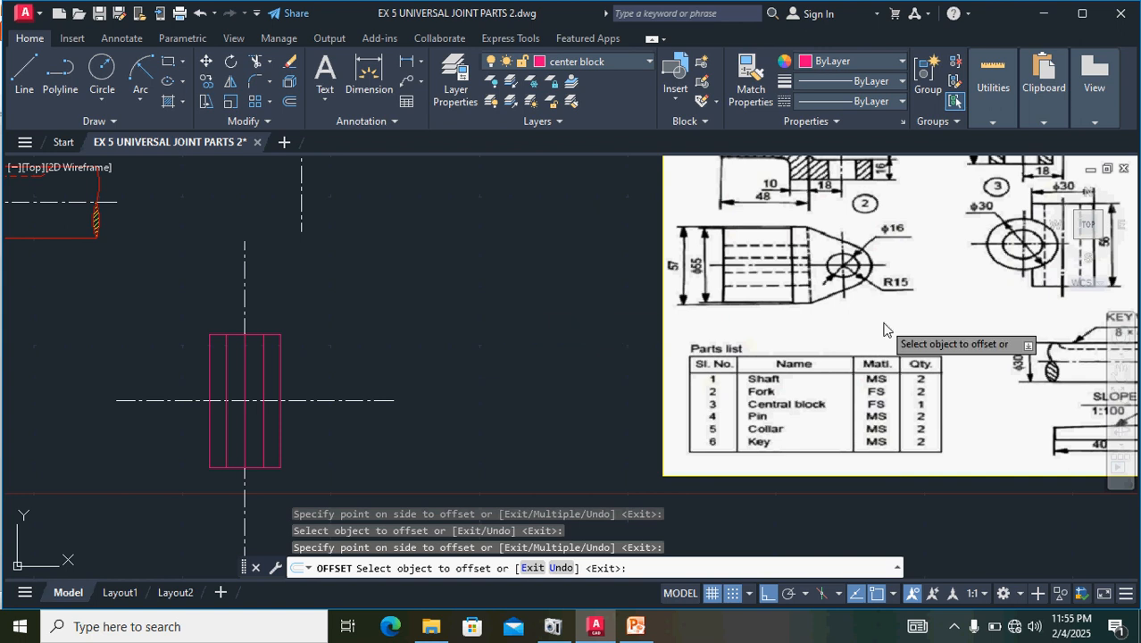
pyautogui.scroll(-2, 884, 330)
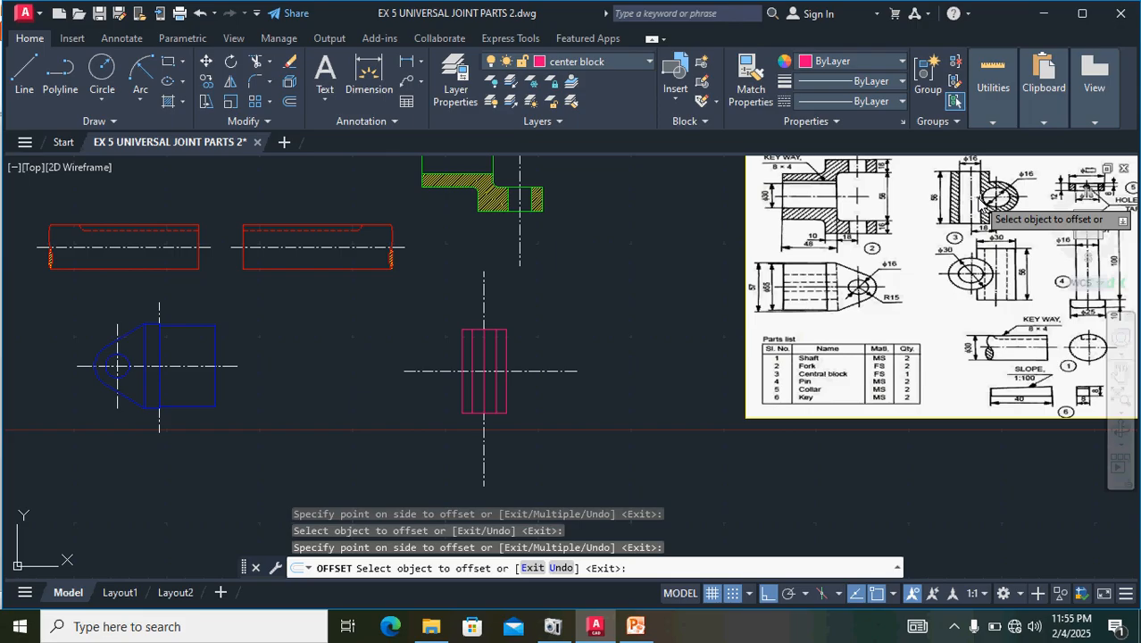
pyautogui.press('Escape')
pyautogui.click(483, 355)
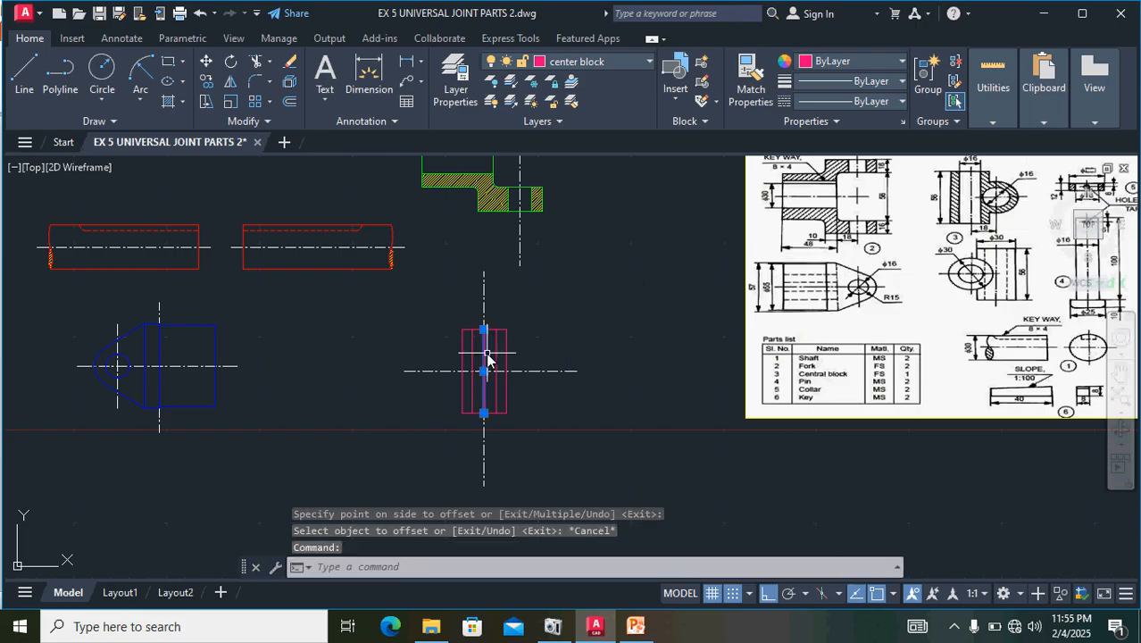
pyautogui.press('Delete')
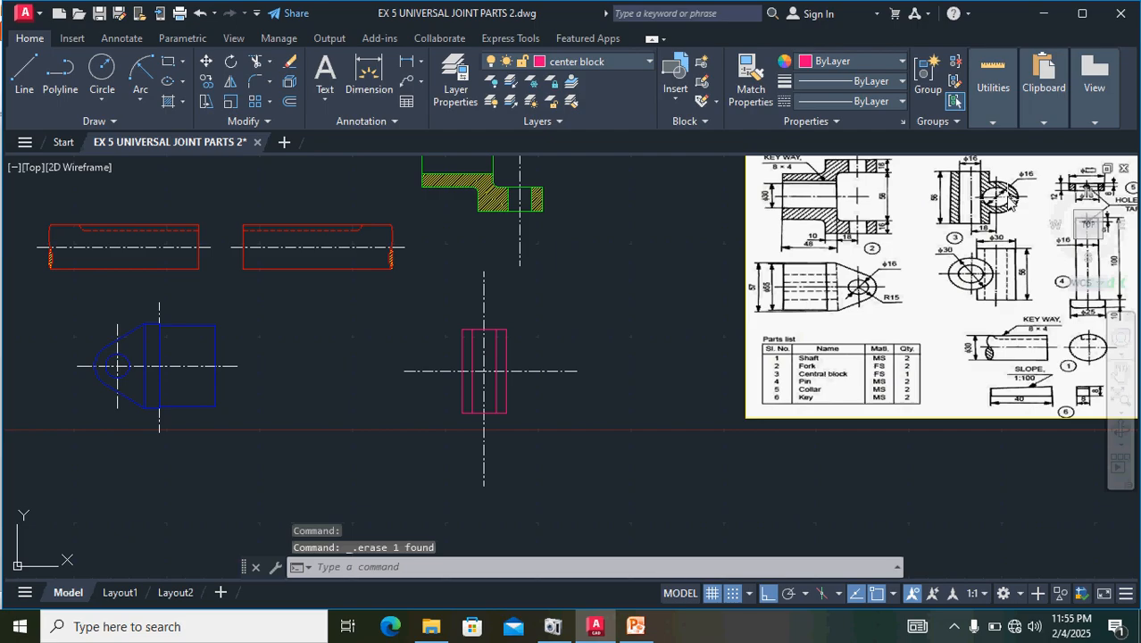
pyautogui.moveTo(1008, 198); pyautogui.dragTo(604, 320, button='middle')
pyautogui.scroll(6, 577, 316)
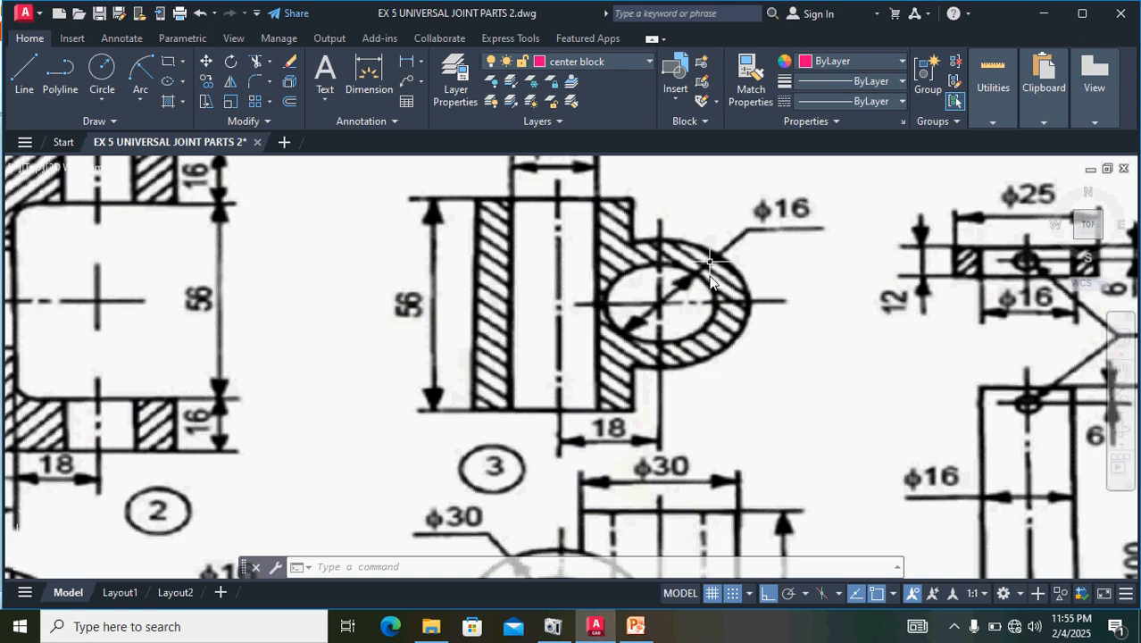
pyautogui.scroll(-4, 692, 326)
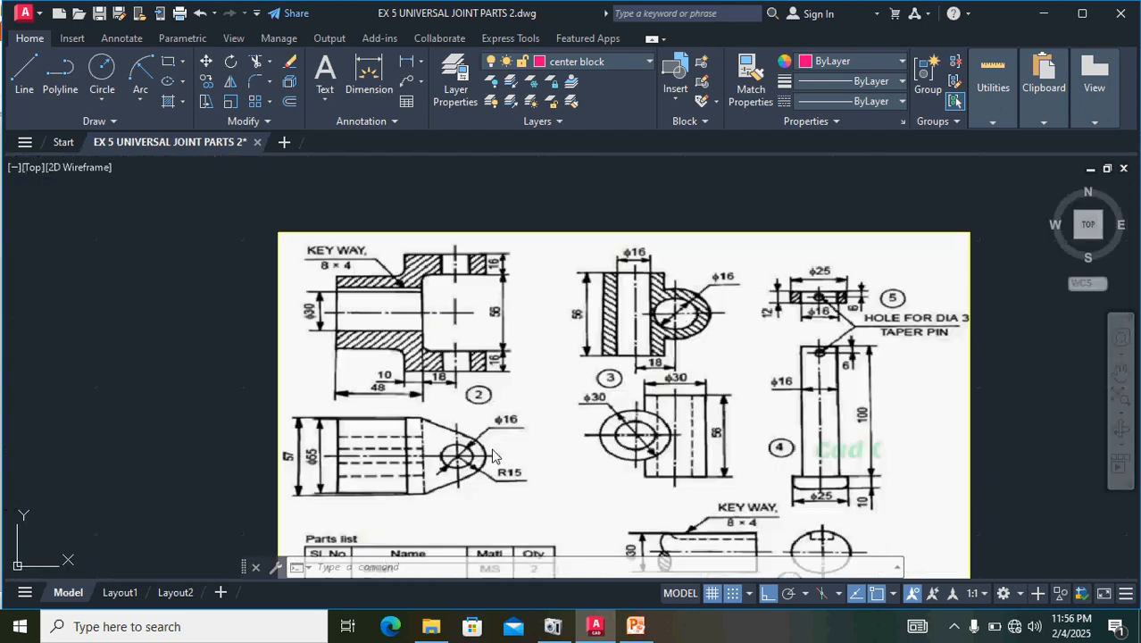
pyautogui.moveTo(237, 454)
pyautogui.mouseDown(button='middle')
pyautogui.moveTo(386, 418)
pyautogui.moveTo(421, 387)
pyautogui.mouseUp(button='middle')
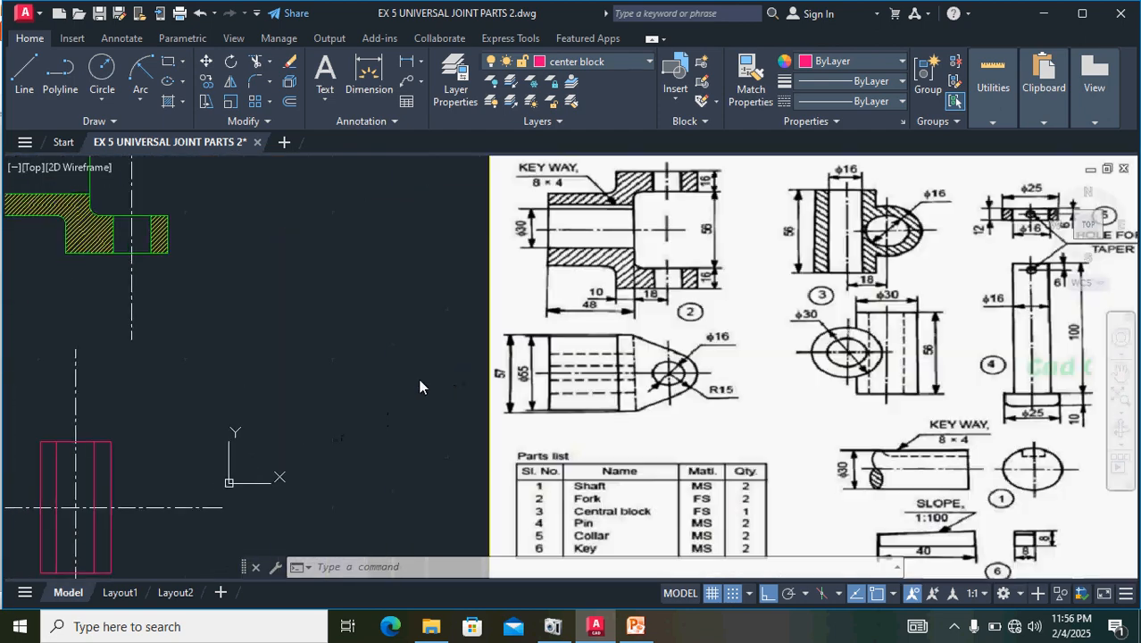
pyautogui.click(101, 104)
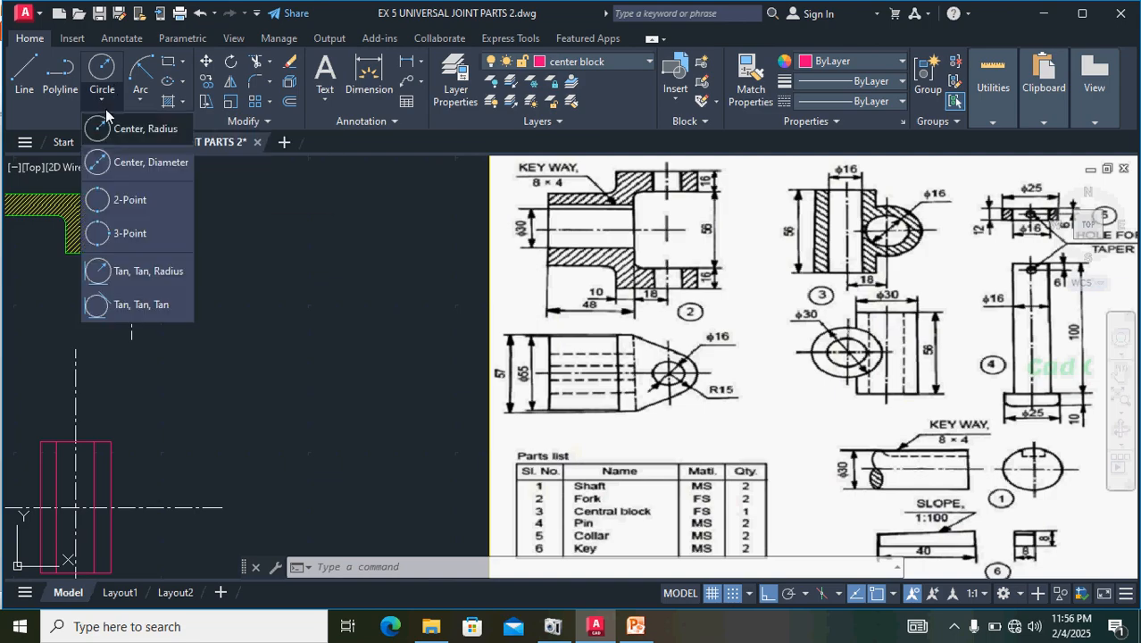
pyautogui.click(129, 172)
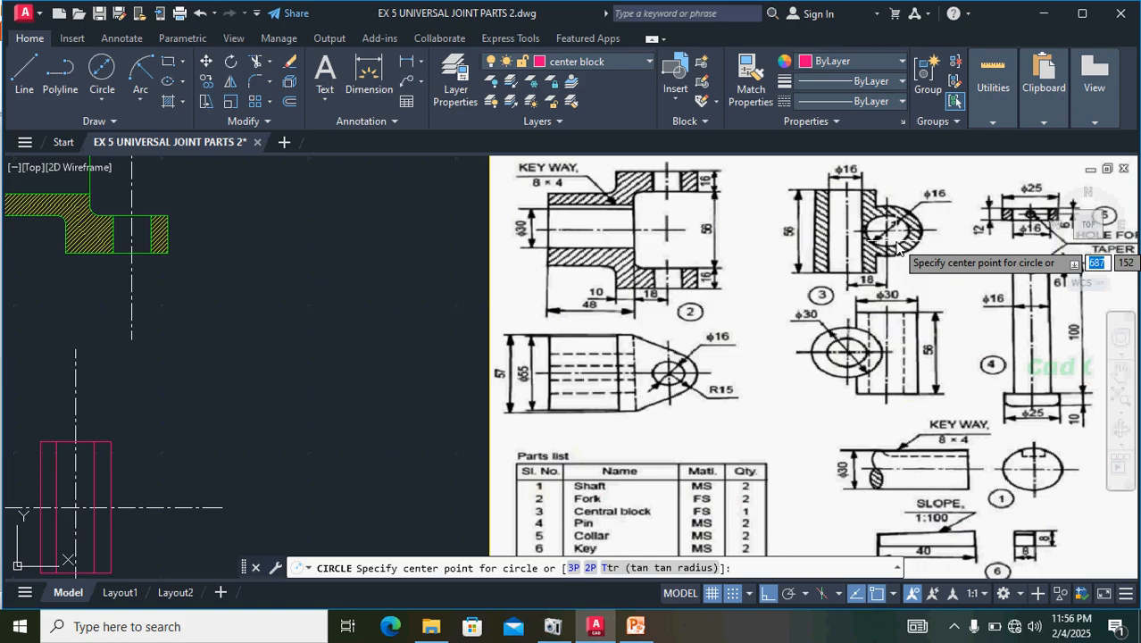
pyautogui.press('Escape')
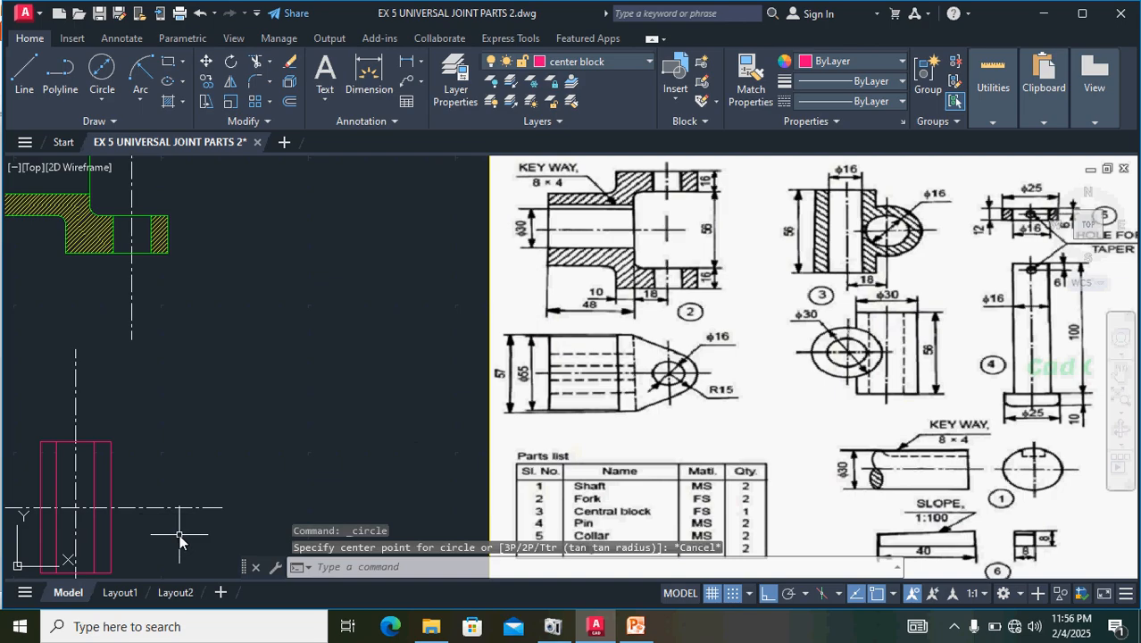
# - Shorten the central block's vertical centreline at both ends so it extends only slightly beyond the rectangle
pyautogui.moveTo(231, 451)
pyautogui.mouseDown(button='middle')
pyautogui.moveTo(367, 324)
pyautogui.moveTo(377, 330)
pyautogui.mouseUp(button='middle')
pyautogui.click(220, 375)
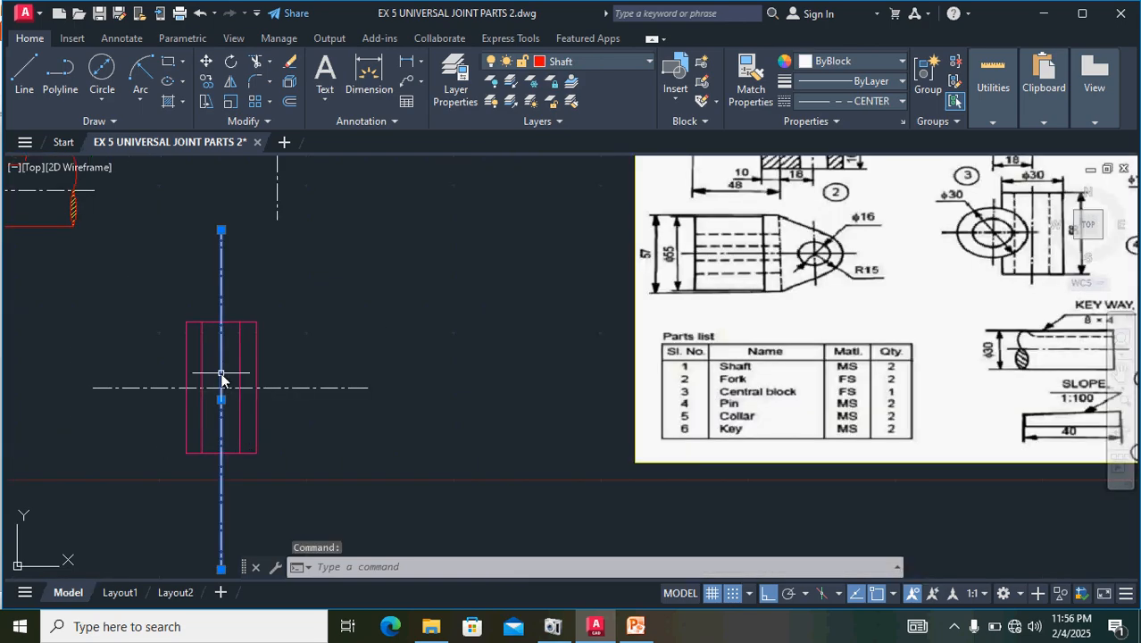
pyautogui.click(221, 229)
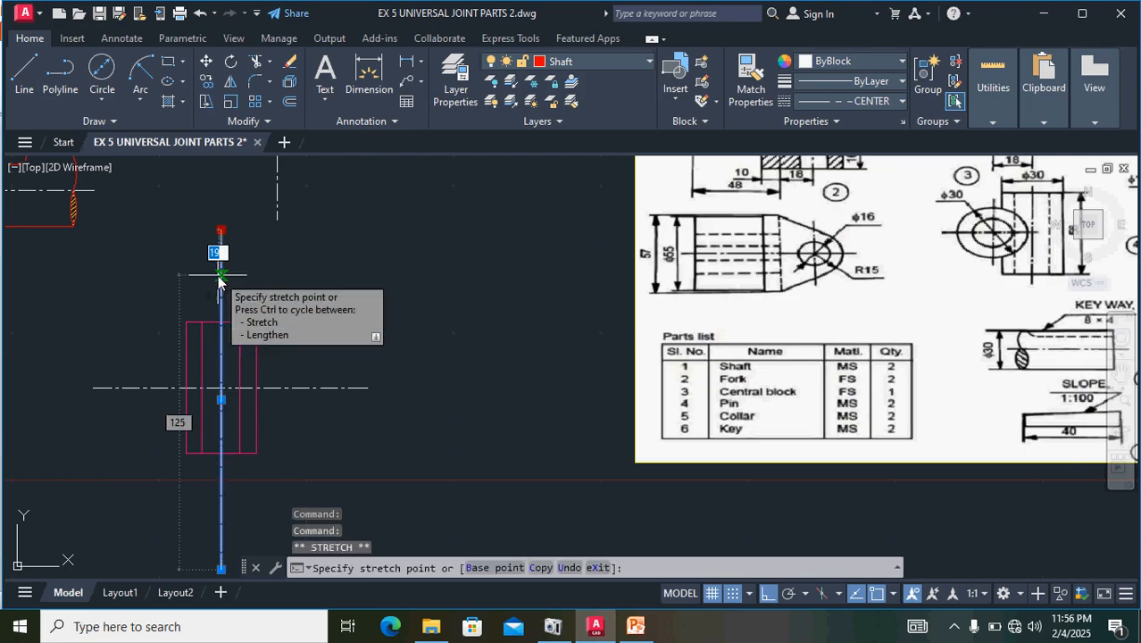
pyautogui.click(220, 275)
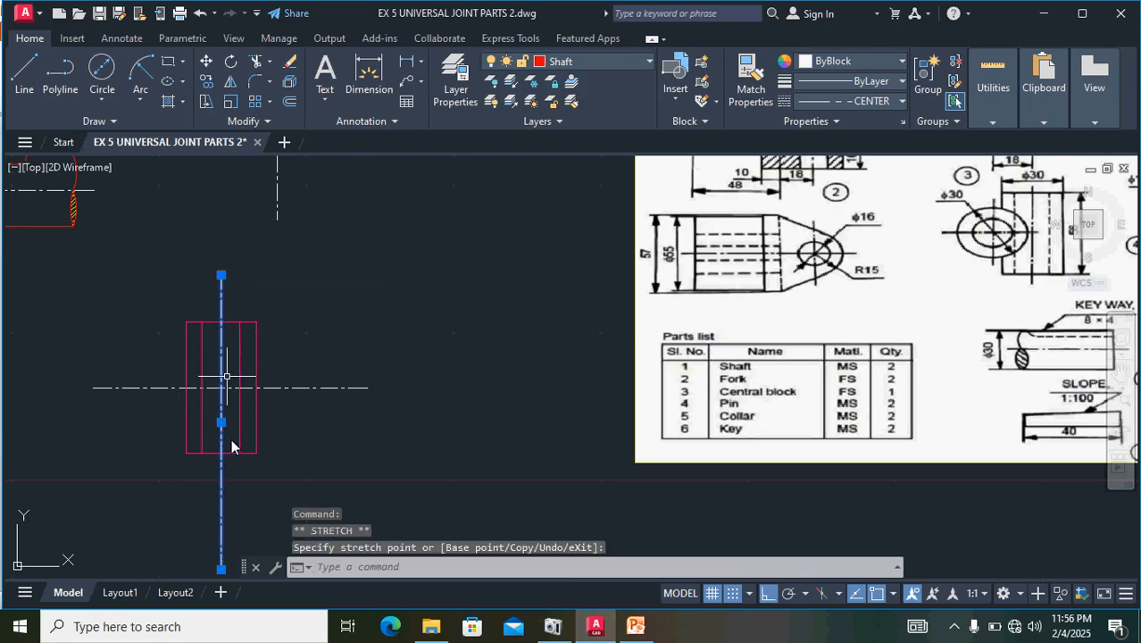
pyautogui.click(221, 569)
pyautogui.click(222, 484)
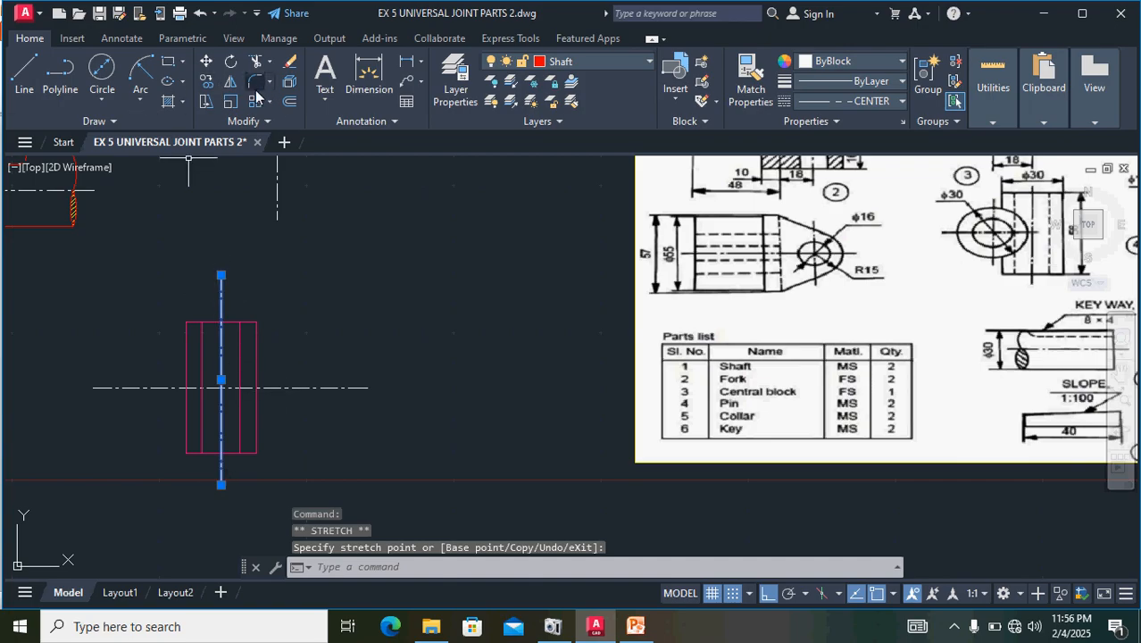
# - Offset the central block's vertical centreline 18 to the right and end the Offset command
pyautogui.click(288, 101)
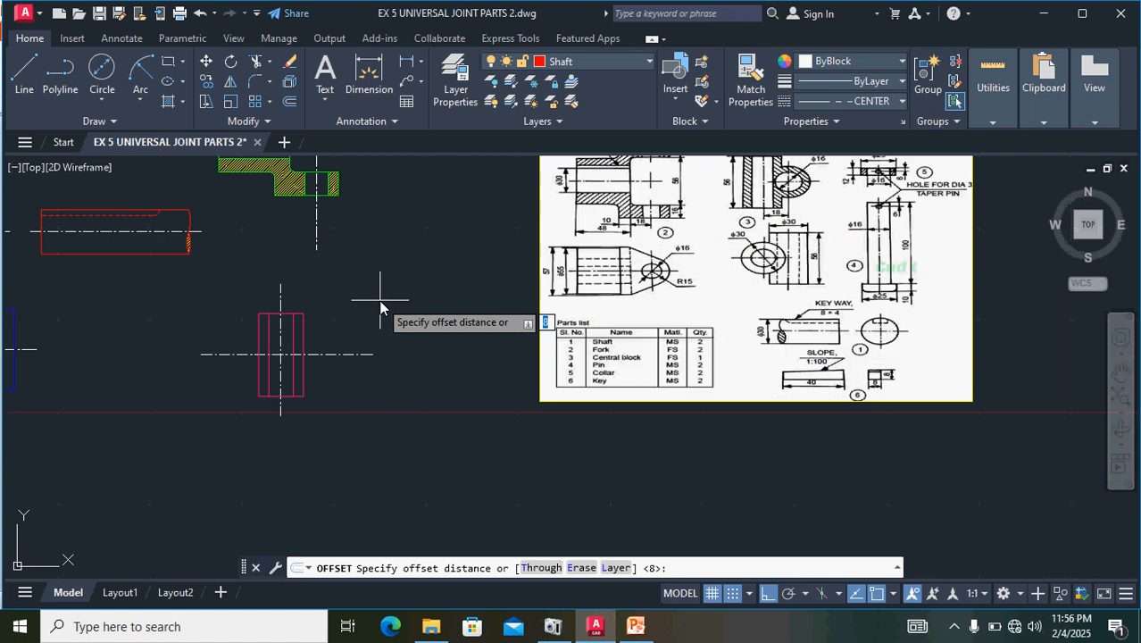
pyautogui.scroll(-2, 382, 299)
pyautogui.scroll(2, 727, 247)
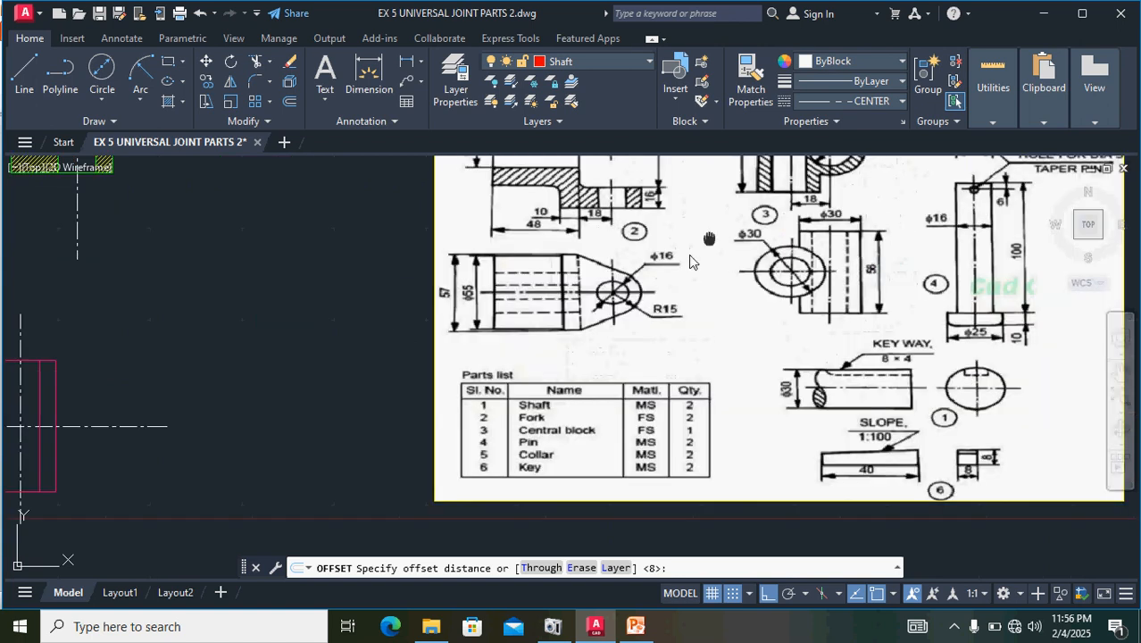
pyautogui.moveTo(741, 255)
pyautogui.mouseDown(button='middle')
pyautogui.moveTo(522, 341)
pyautogui.moveTo(535, 332)
pyautogui.mouseUp(button='middle')
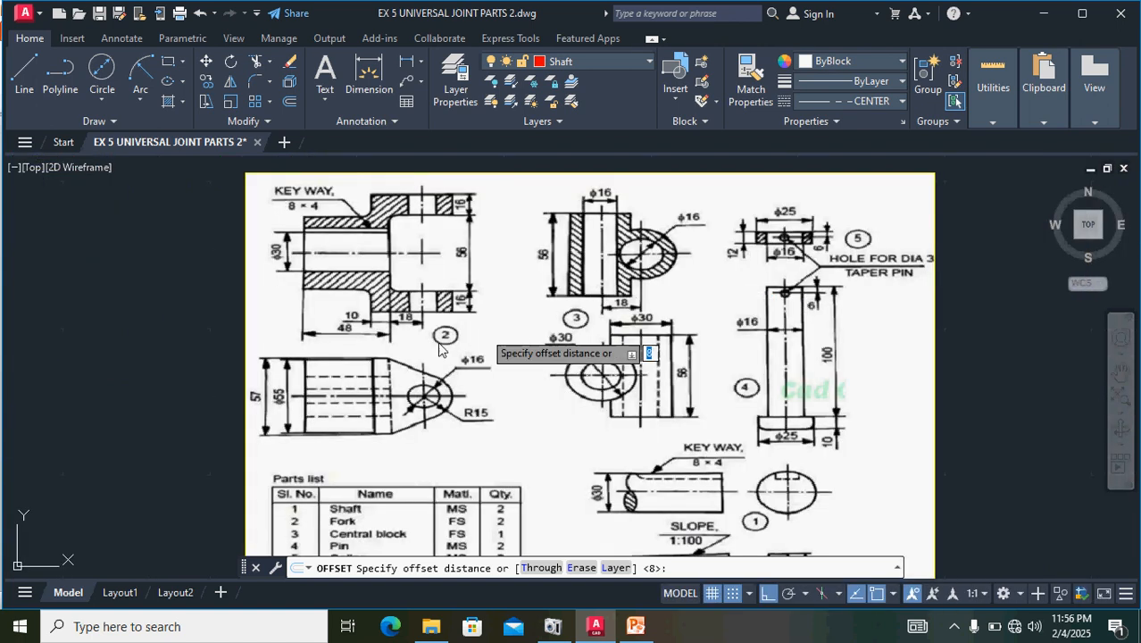
pyautogui.moveTo(116, 369); pyautogui.dragTo(318, 314, button='middle')
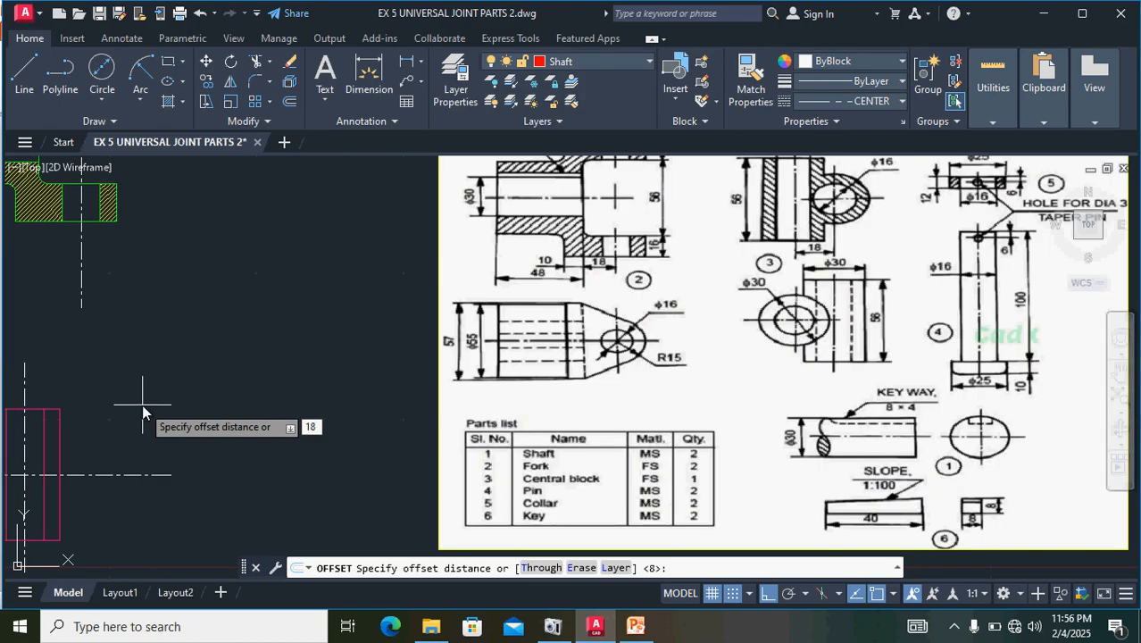
pyautogui.press('Return')
pyautogui.click(143, 399)
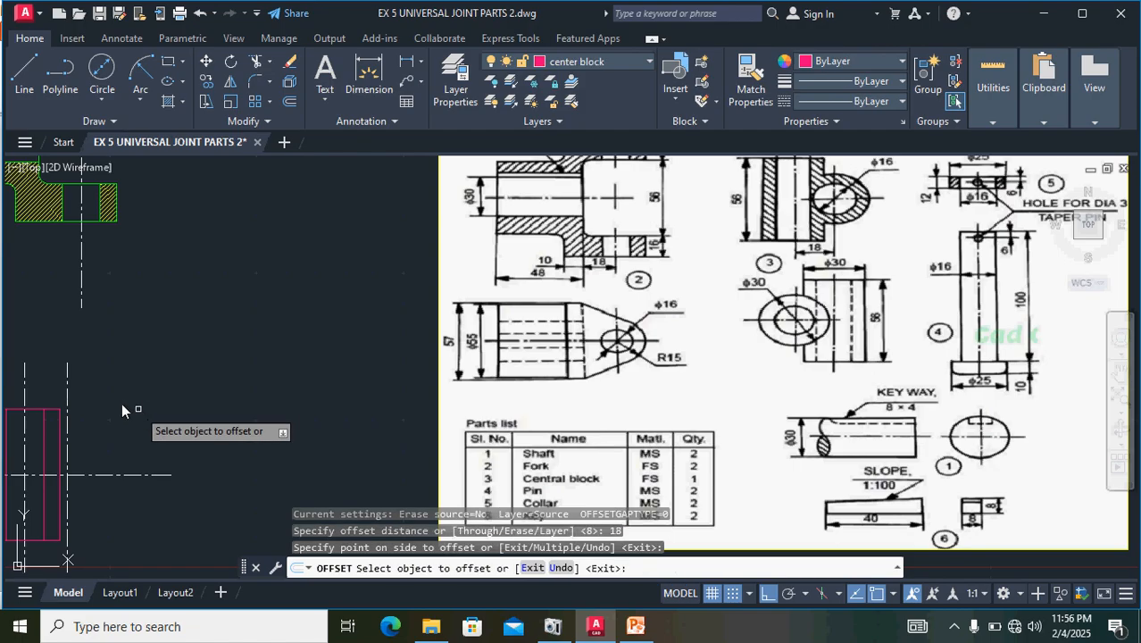
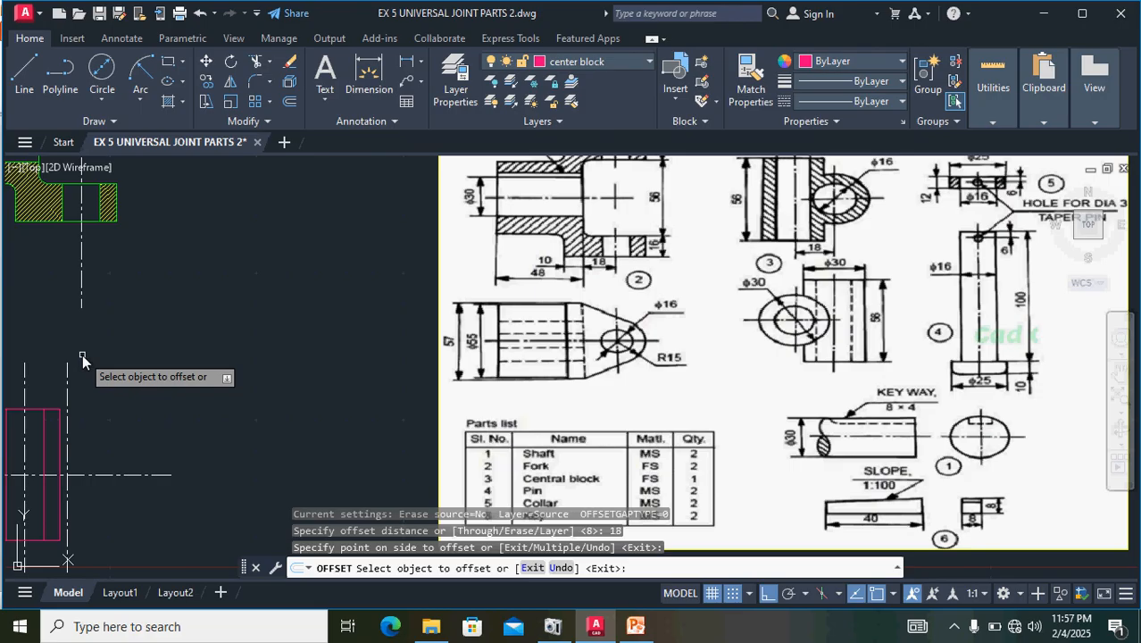
pyautogui.press('Escape')
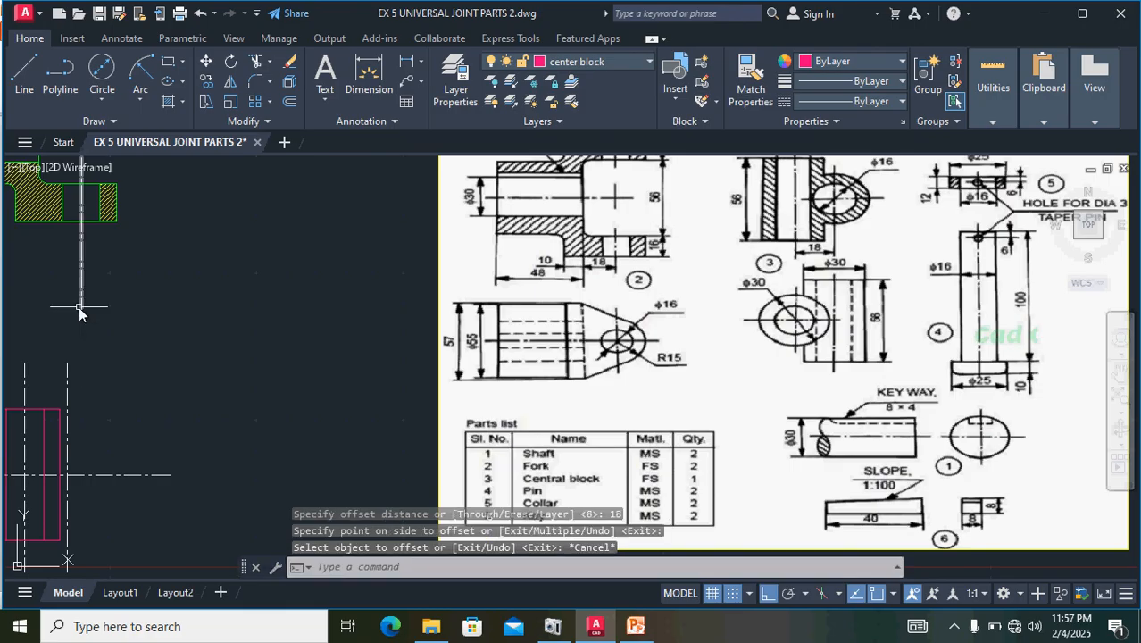
# - Draw a 16 diameter circle centred where the offset vertical centreline crosses the horizontal centreline
pyautogui.click(101, 98)
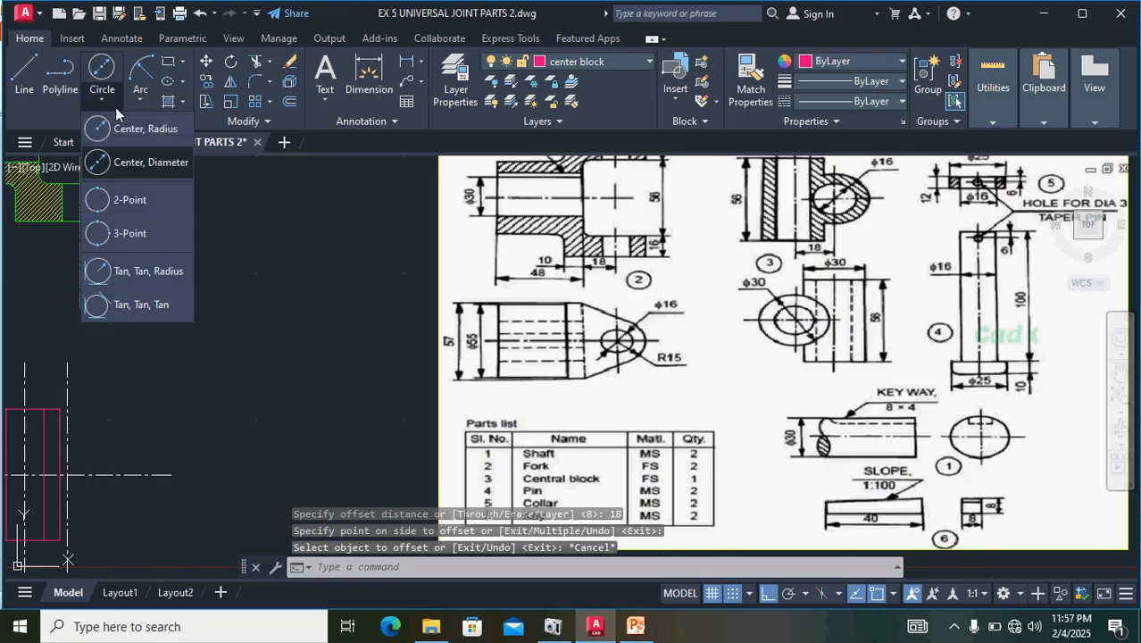
pyautogui.click(145, 165)
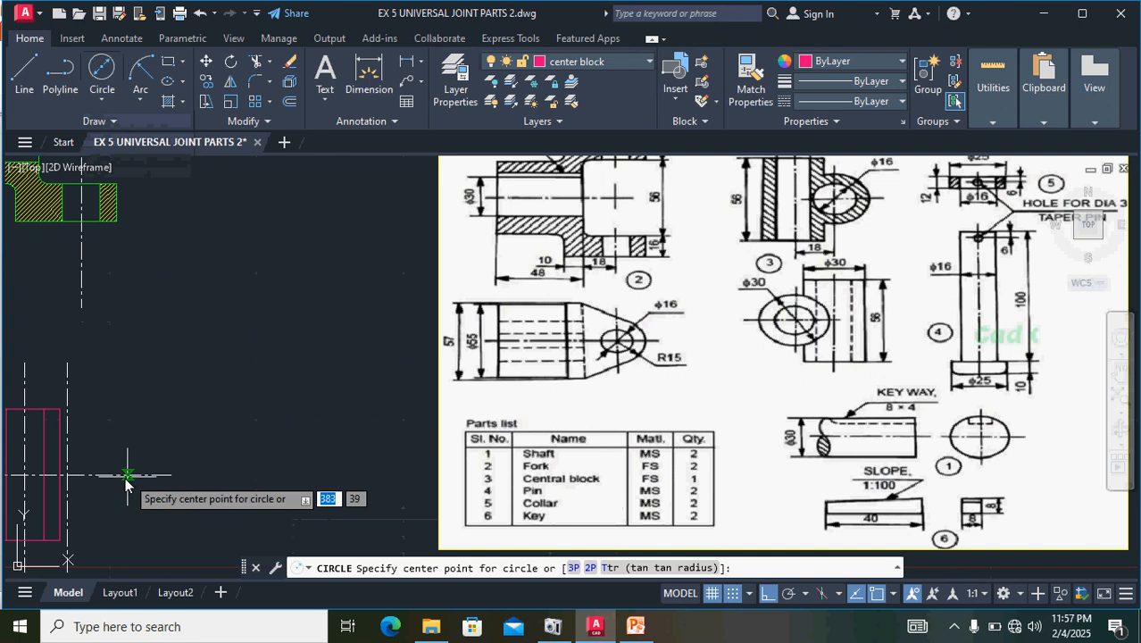
pyautogui.moveTo(166, 456); pyautogui.dragTo(306, 387, button='middle')
pyautogui.scroll(5, 366, 342)
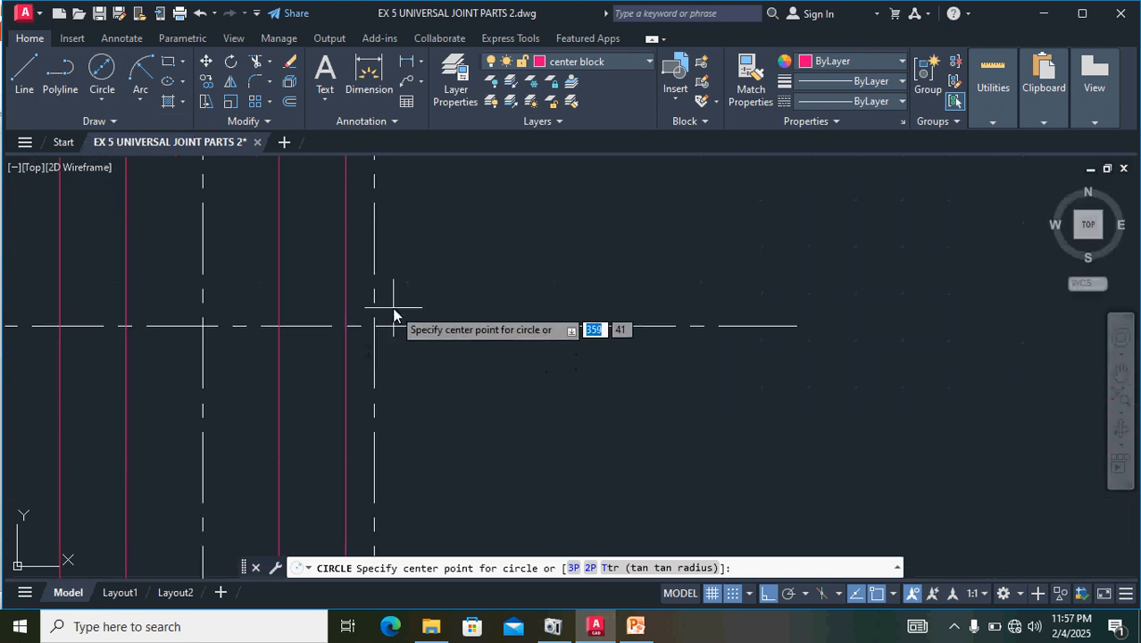
pyautogui.click(376, 329)
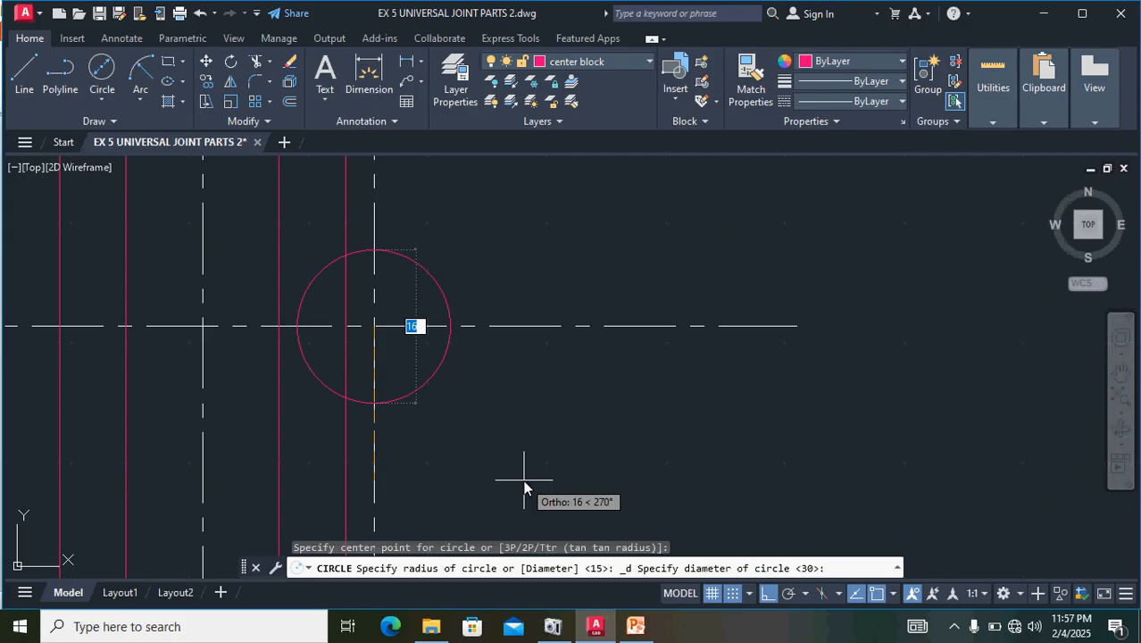
pyautogui.write('1')
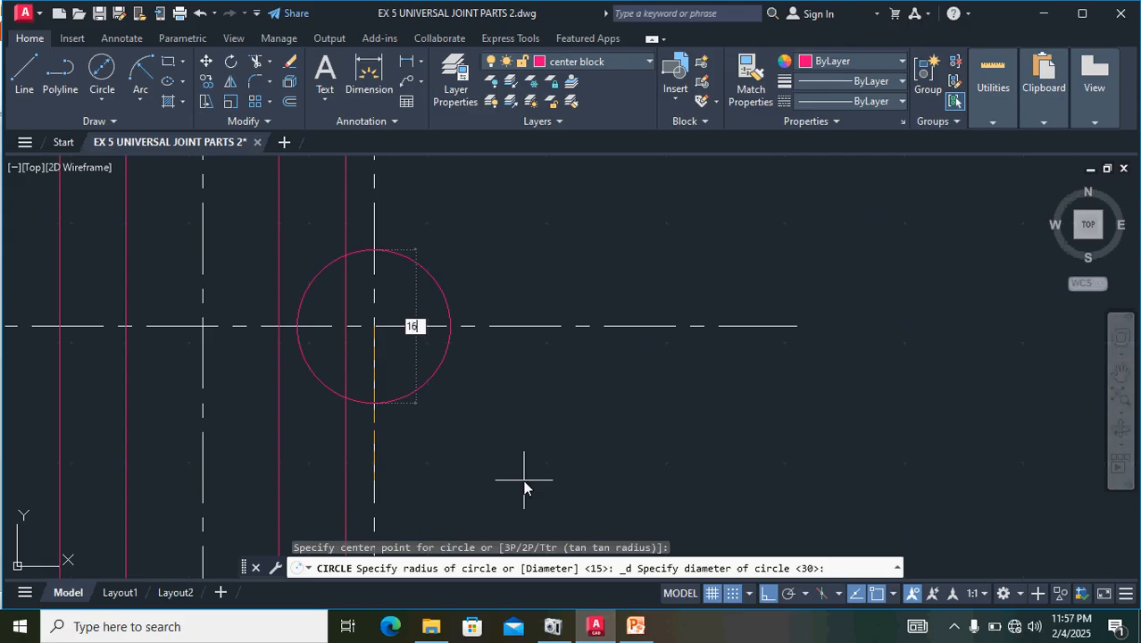
pyautogui.press('Return')
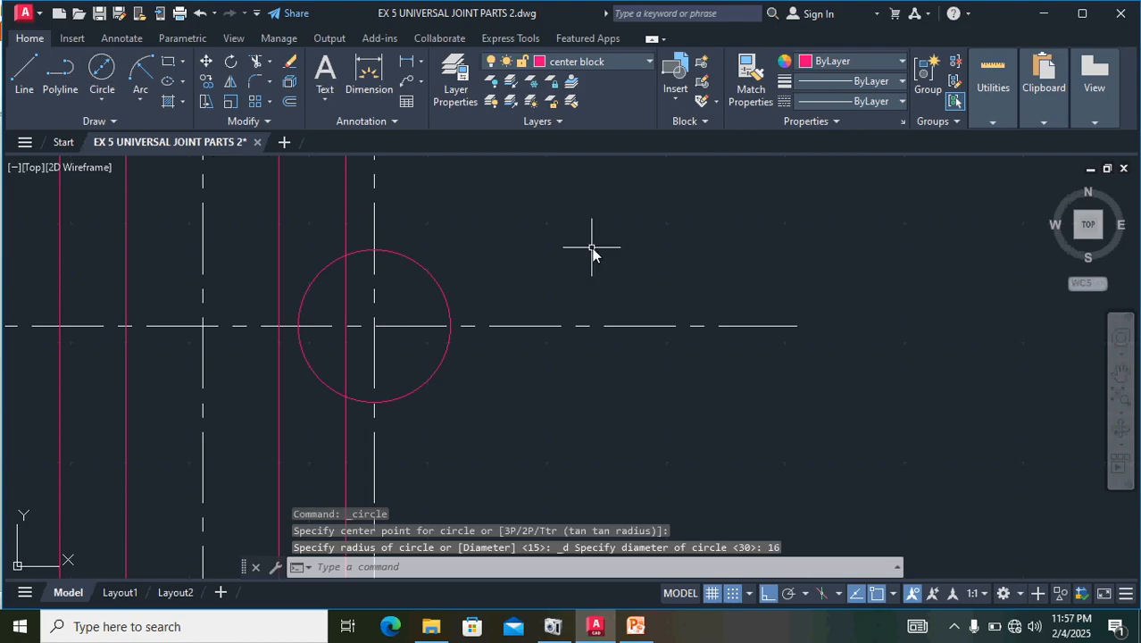
# - Draw a 30 diameter circle concentric with the 16 diameter circle on the central block's sectional view
pyautogui.scroll(-5, 596, 263)
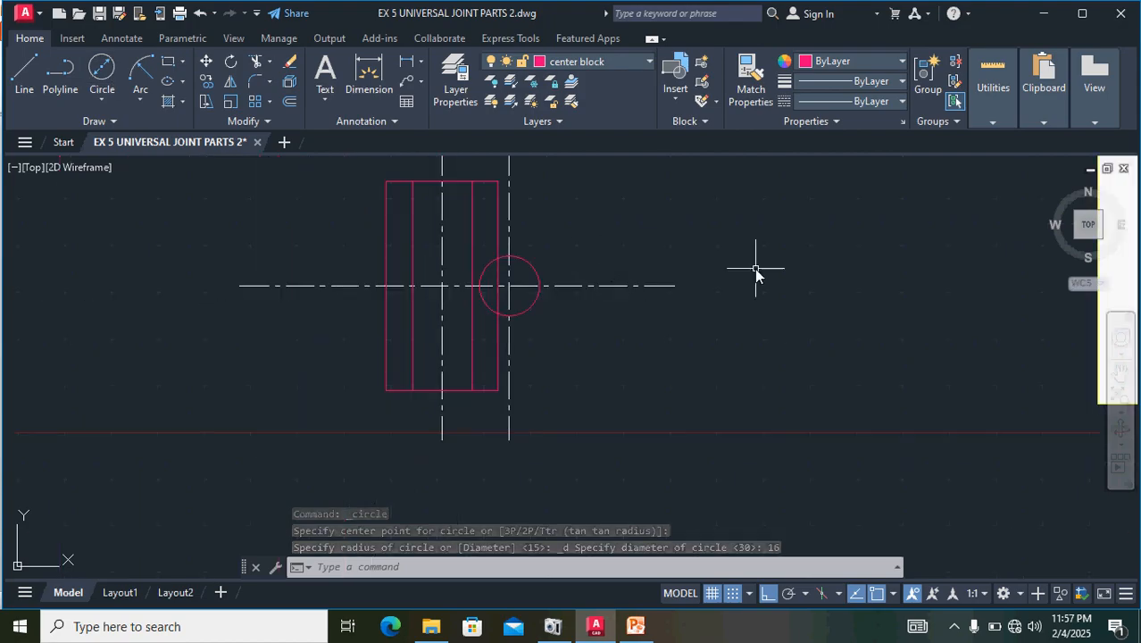
pyautogui.scroll(-2, 756, 268)
pyautogui.moveTo(795, 266); pyautogui.dragTo(402, 449, button='middle')
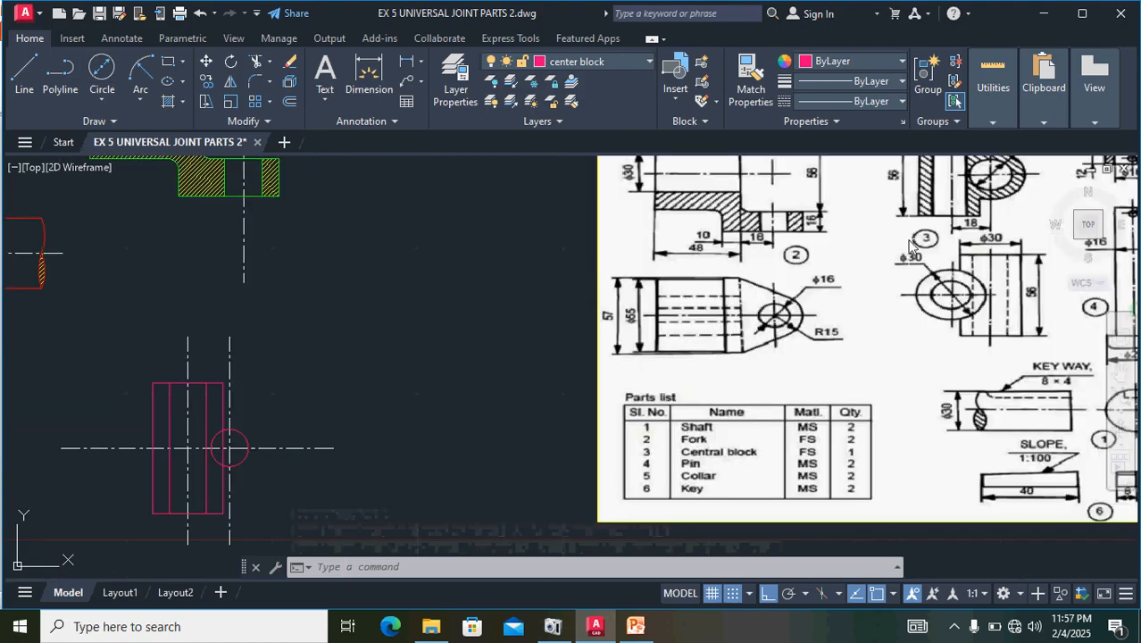
pyautogui.moveTo(909, 245)
pyautogui.mouseDown(button='middle')
pyautogui.moveTo(820, 341)
pyautogui.moveTo(833, 310)
pyautogui.mouseUp(button='middle')
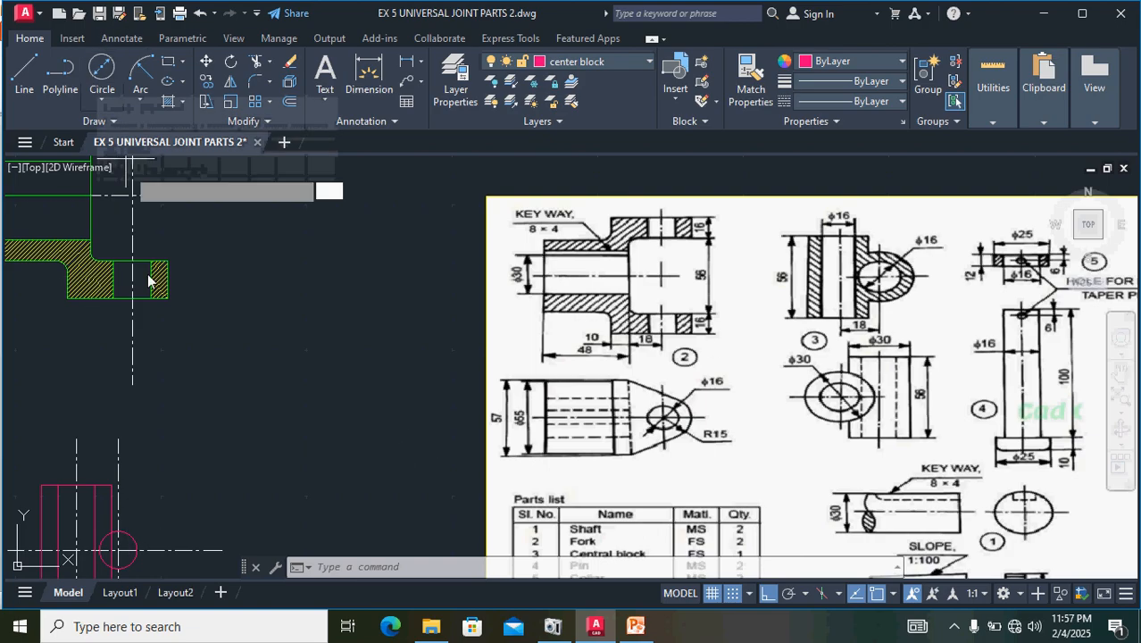
pyautogui.click(97, 79)
pyautogui.moveTo(175, 522); pyautogui.dragTo(452, 366, button='middle')
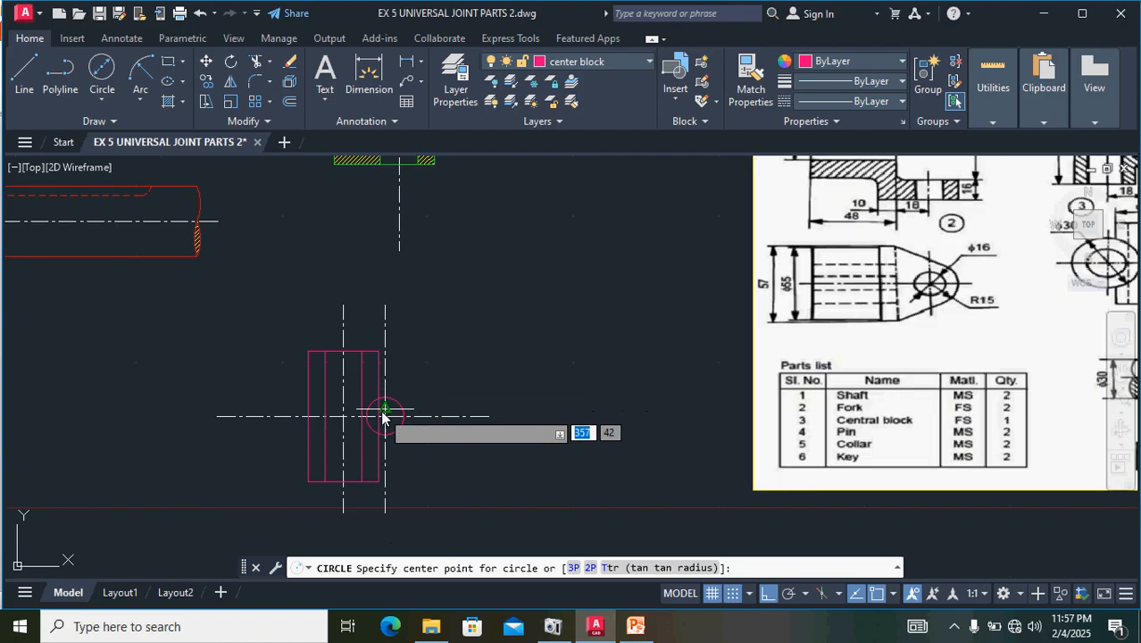
pyautogui.scroll(5, 382, 410)
pyautogui.scroll(6, 382, 435)
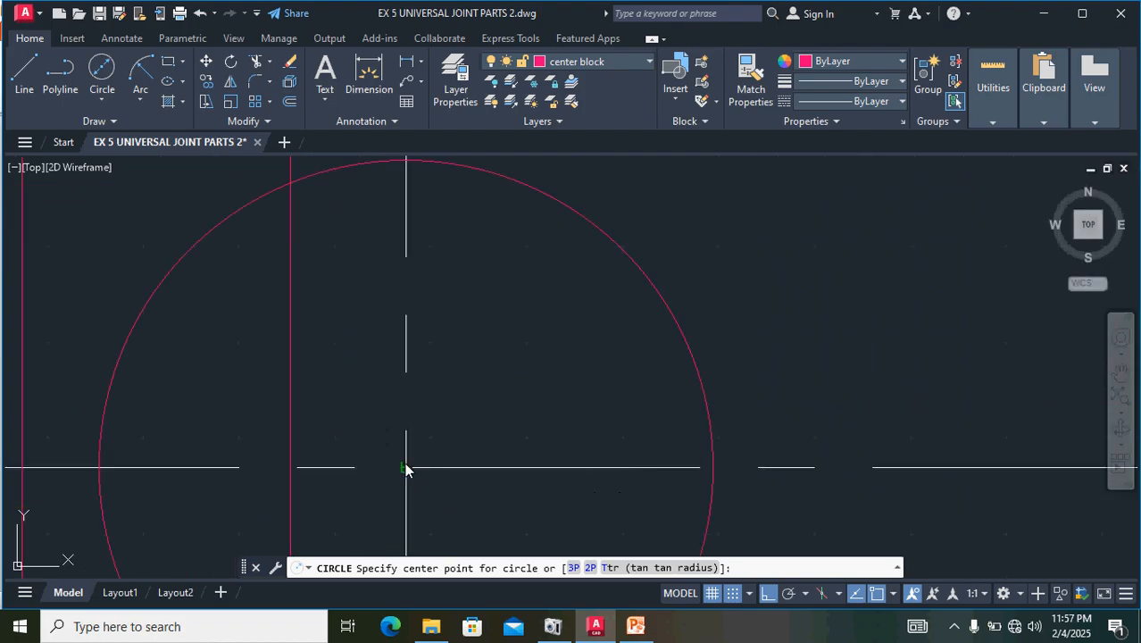
pyautogui.click(405, 466)
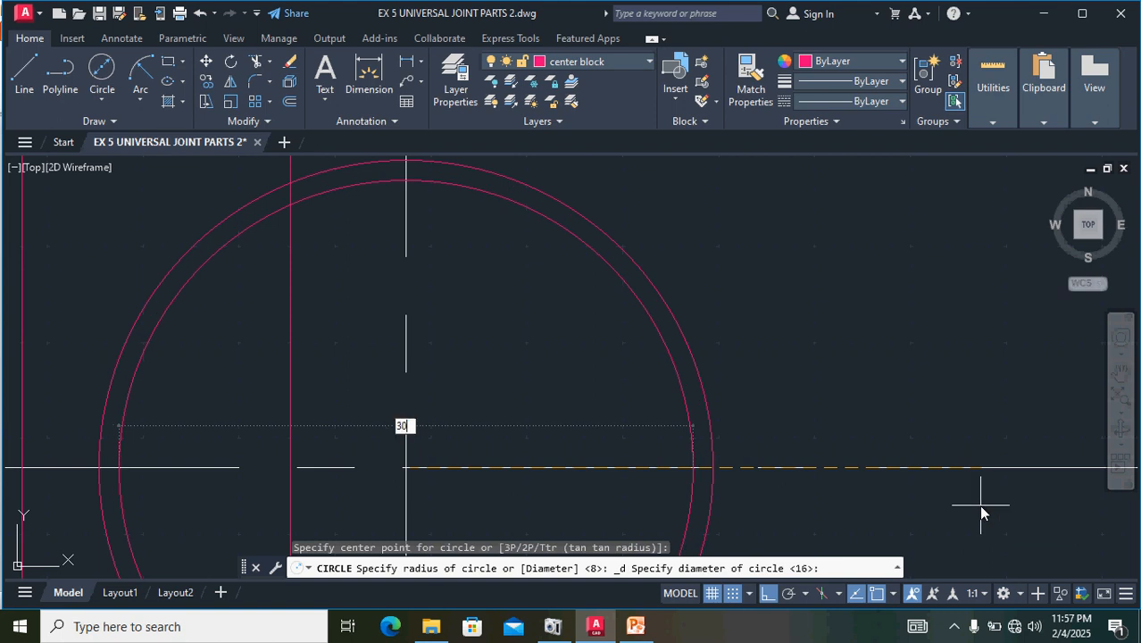
pyautogui.write('30')
pyautogui.press('Return')
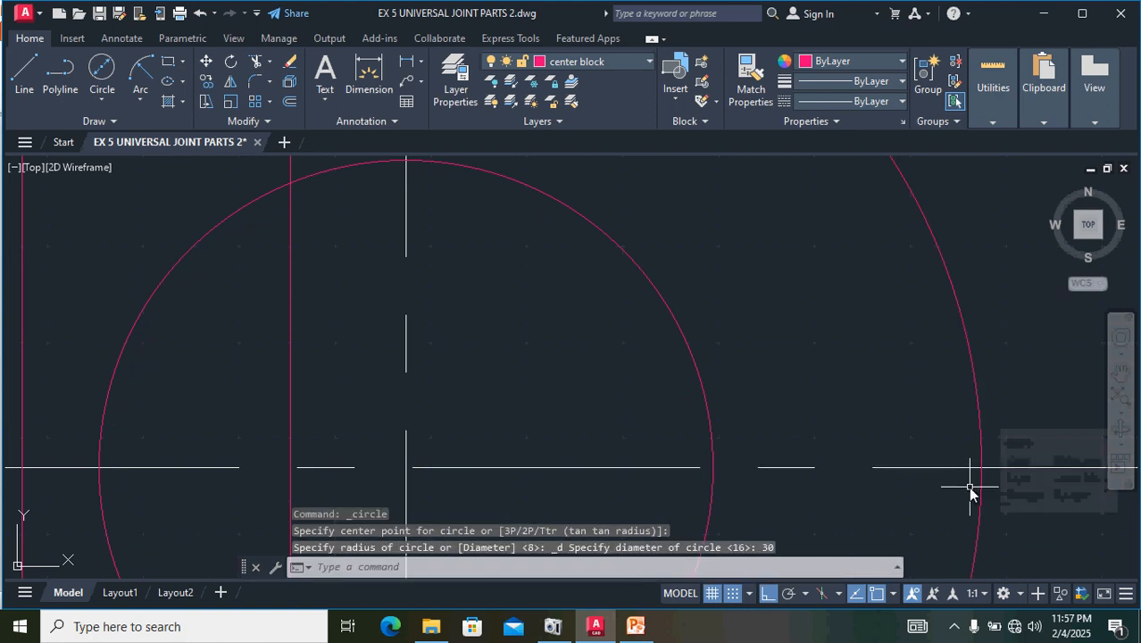
# - Trim away the part of the 30 diameter circle that lies inside the central block's rectangle
pyautogui.scroll(-5, 971, 489)
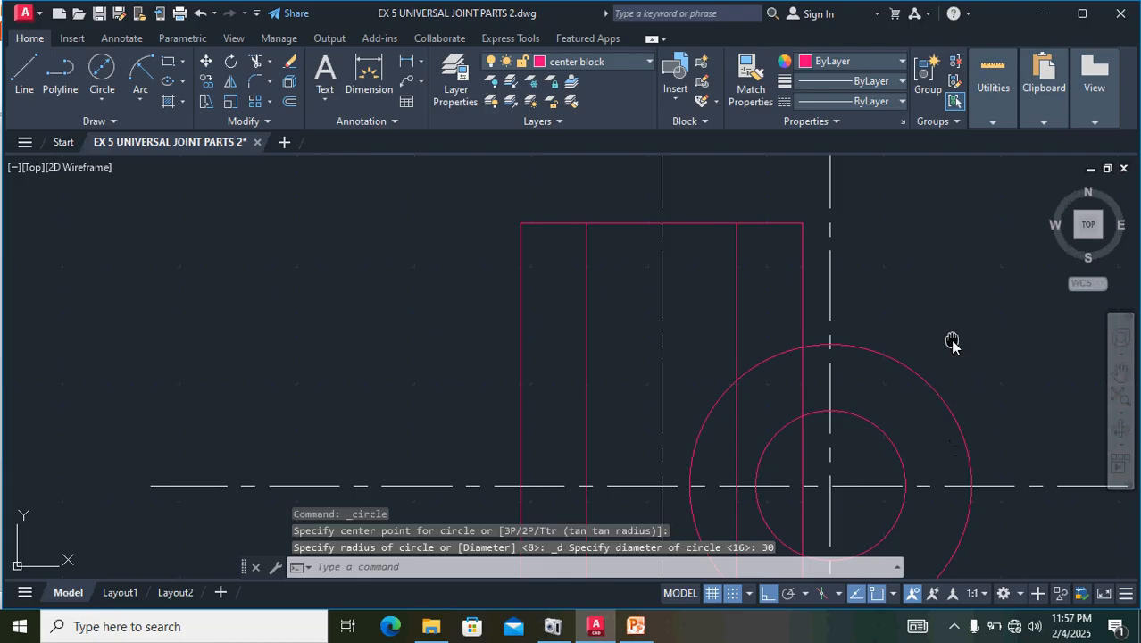
pyautogui.moveTo(952, 341); pyautogui.dragTo(854, 226, button='middle')
pyautogui.scroll(-2, 851, 229)
pyautogui.scroll(2, 756, 286)
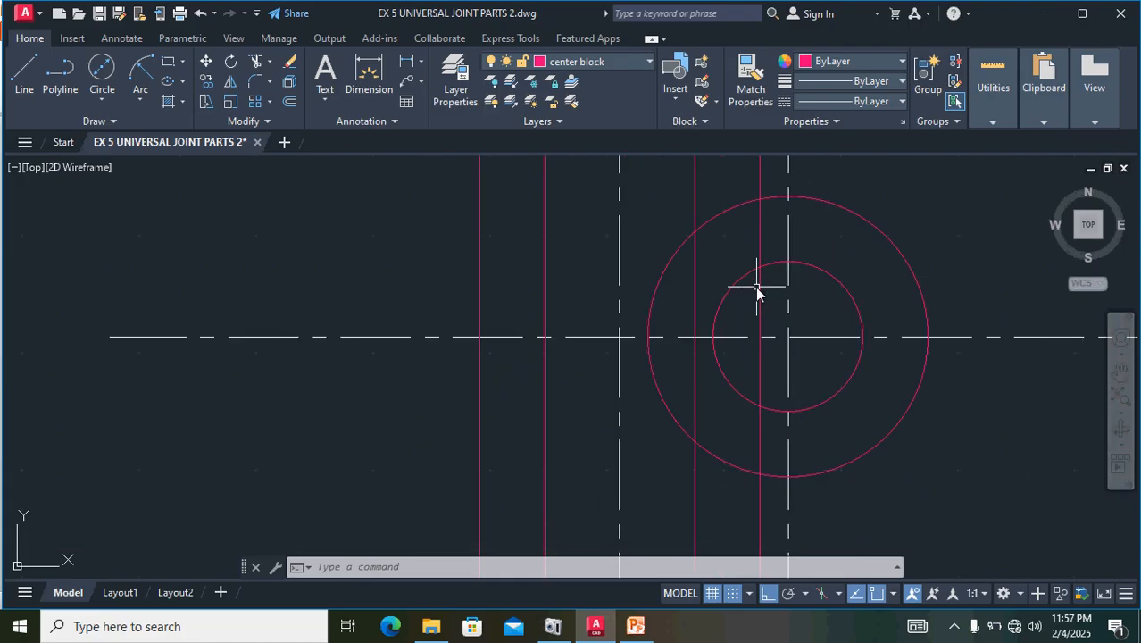
pyautogui.write('tr')
pyautogui.press('Return')
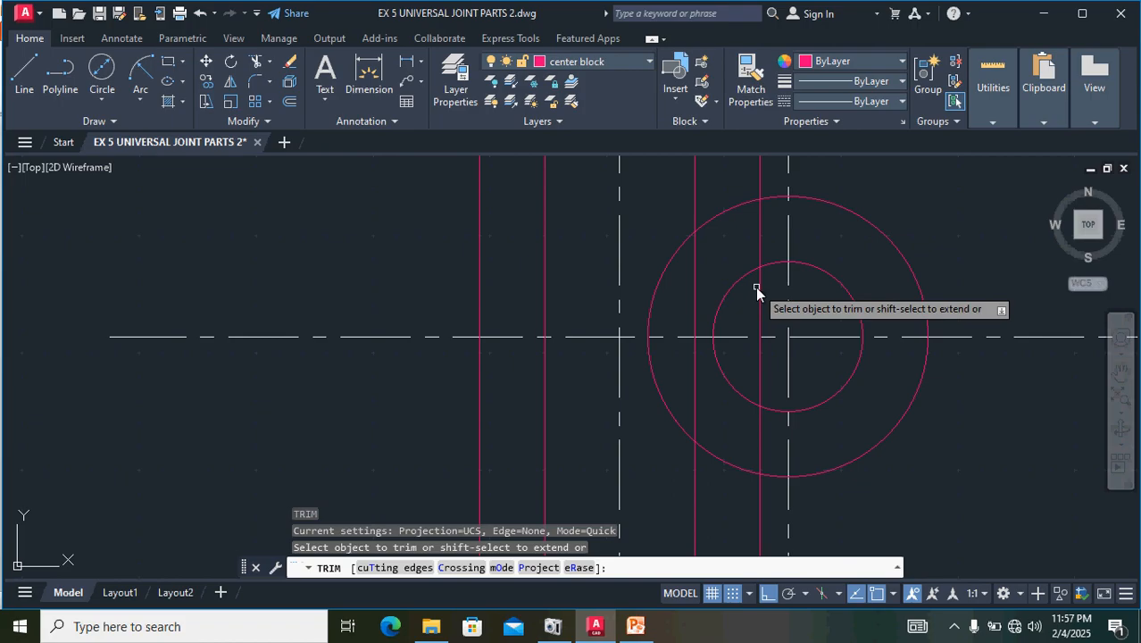
pyautogui.click(652, 299)
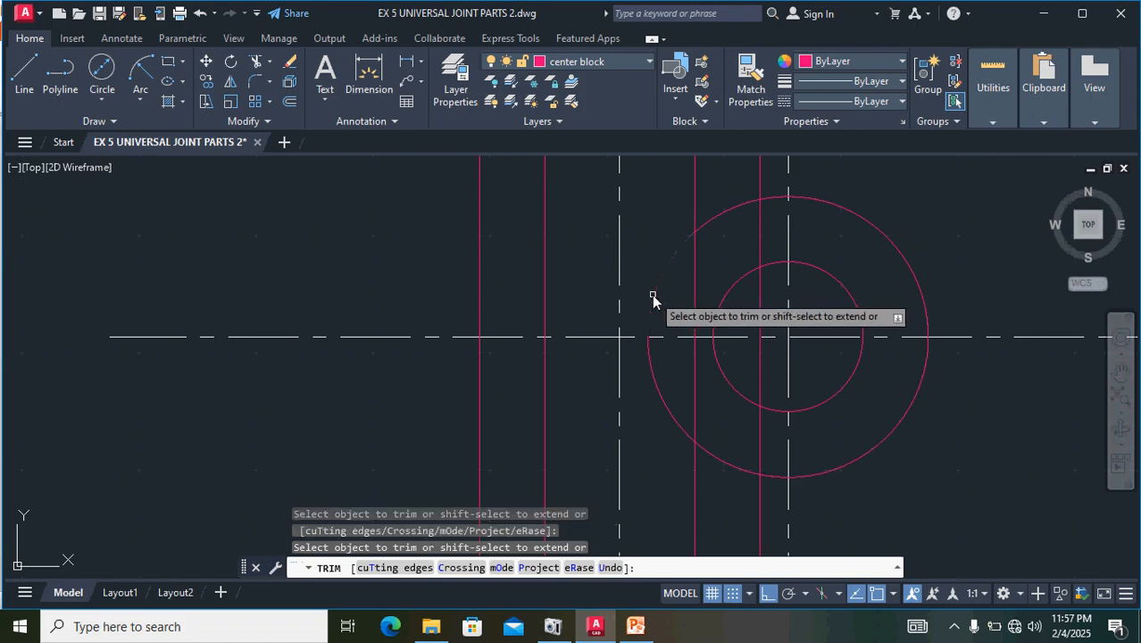
pyautogui.click(651, 358)
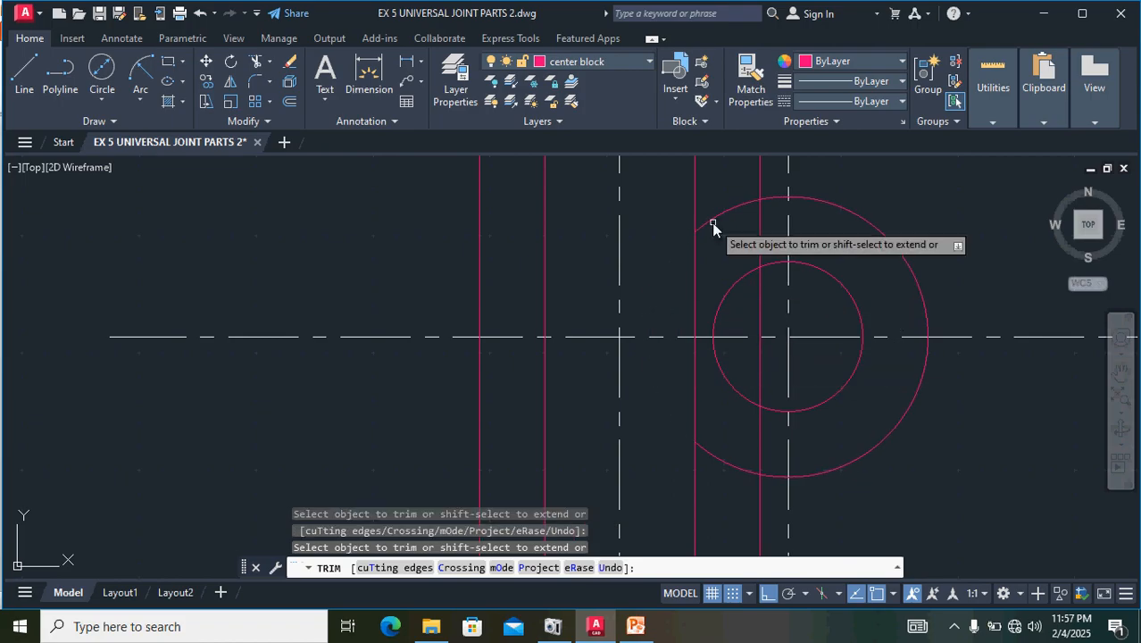
pyautogui.click(712, 220)
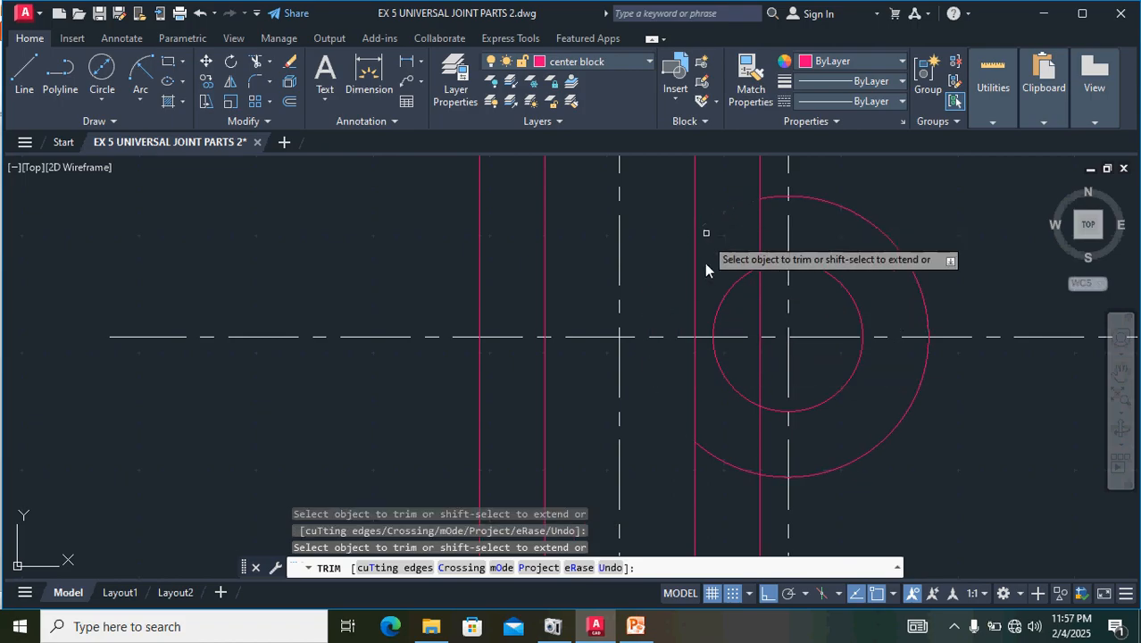
pyautogui.click(708, 453)
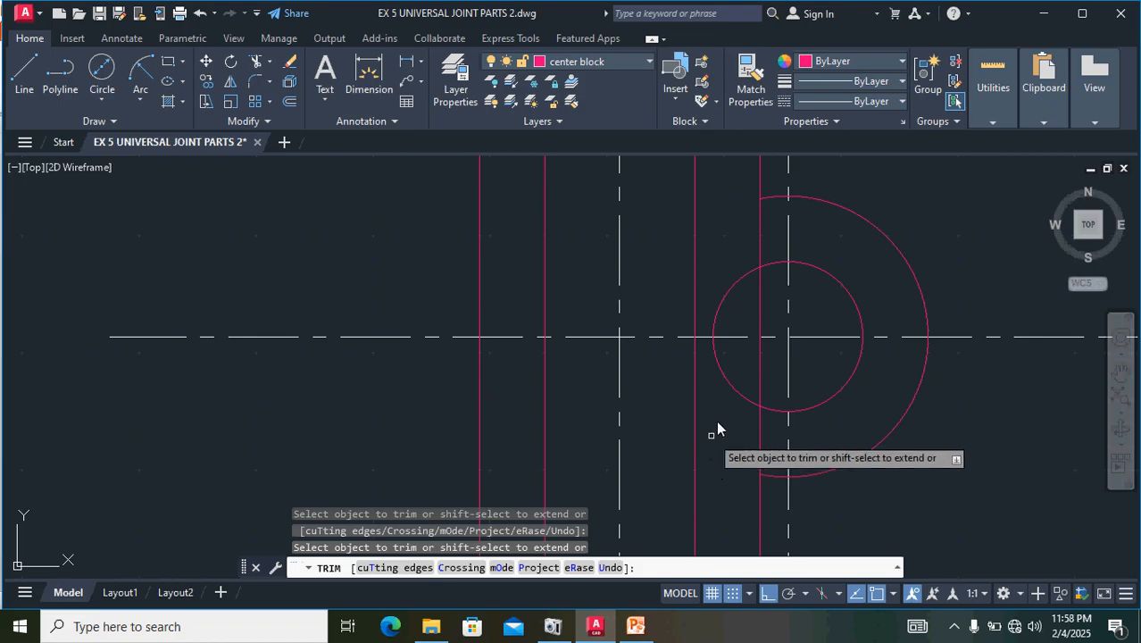
# - Trim the rectangle's right edge where it crosses the boss and its 16 diameter hole, and end the Trim command
pyautogui.click(761, 219)
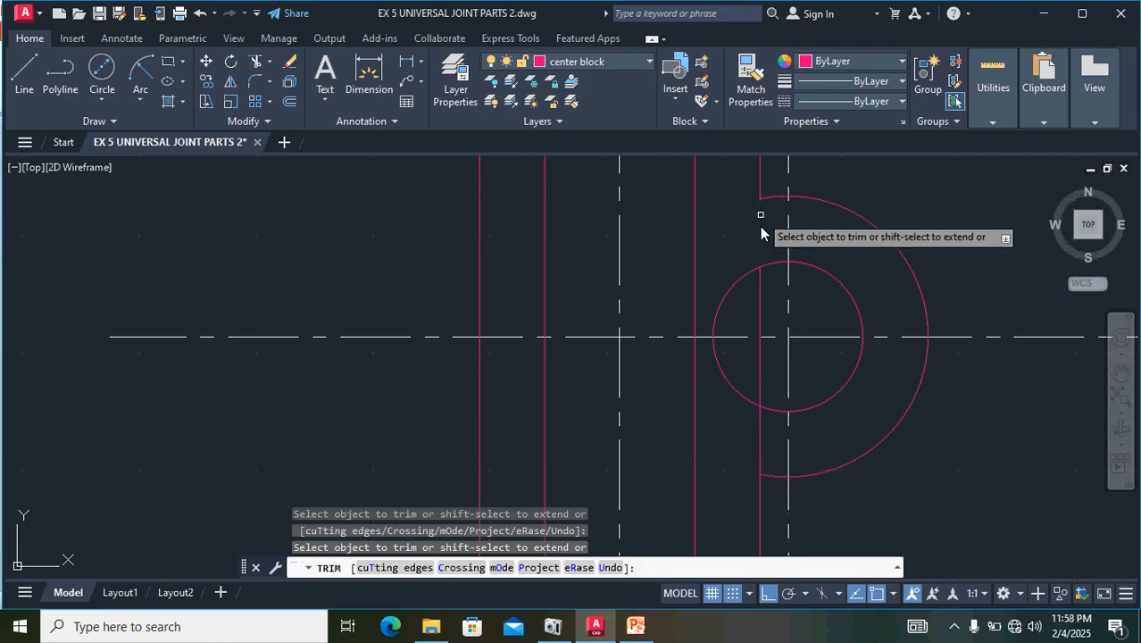
pyautogui.click(758, 282)
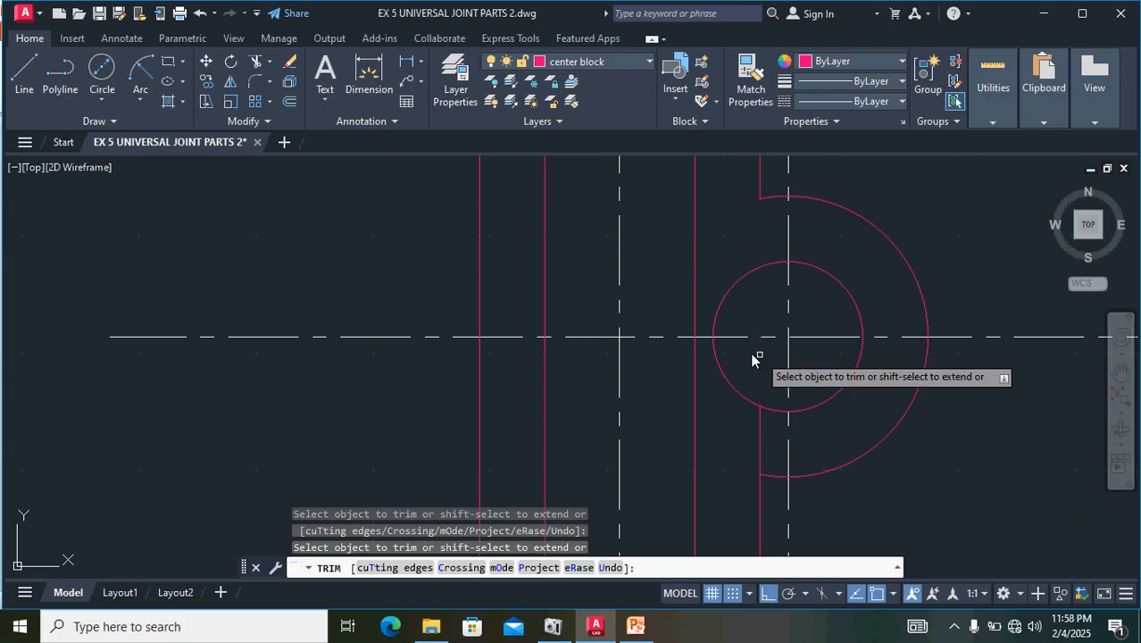
pyautogui.click(754, 437)
pyautogui.scroll(-5, 750, 437)
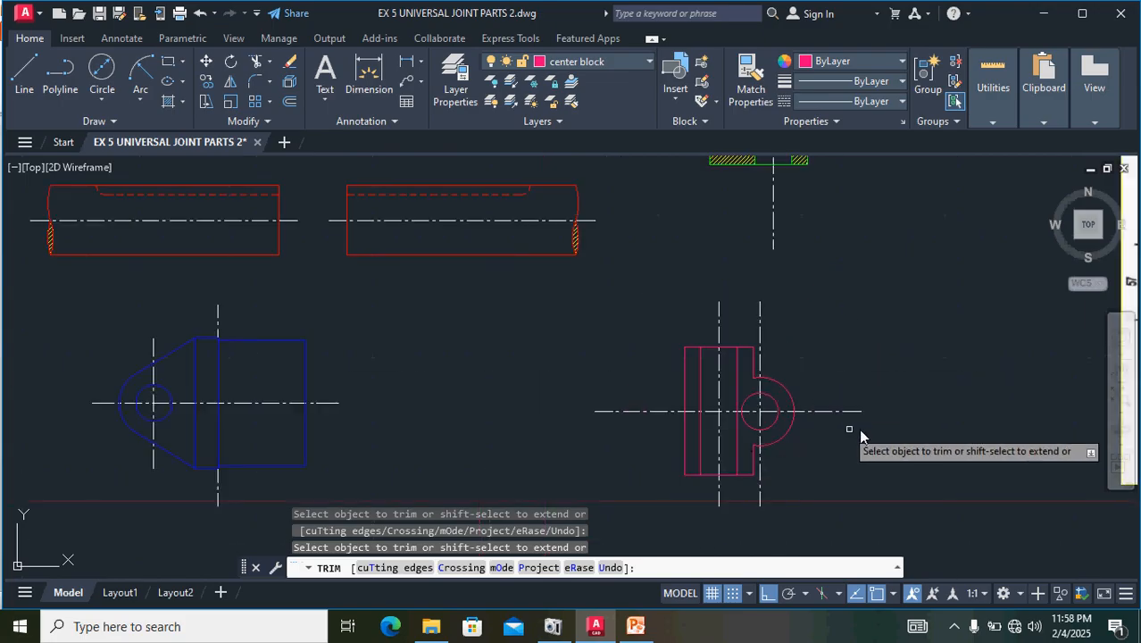
pyautogui.moveTo(889, 377); pyautogui.dragTo(720, 385, button='middle')
pyautogui.scroll(-3, 717, 382)
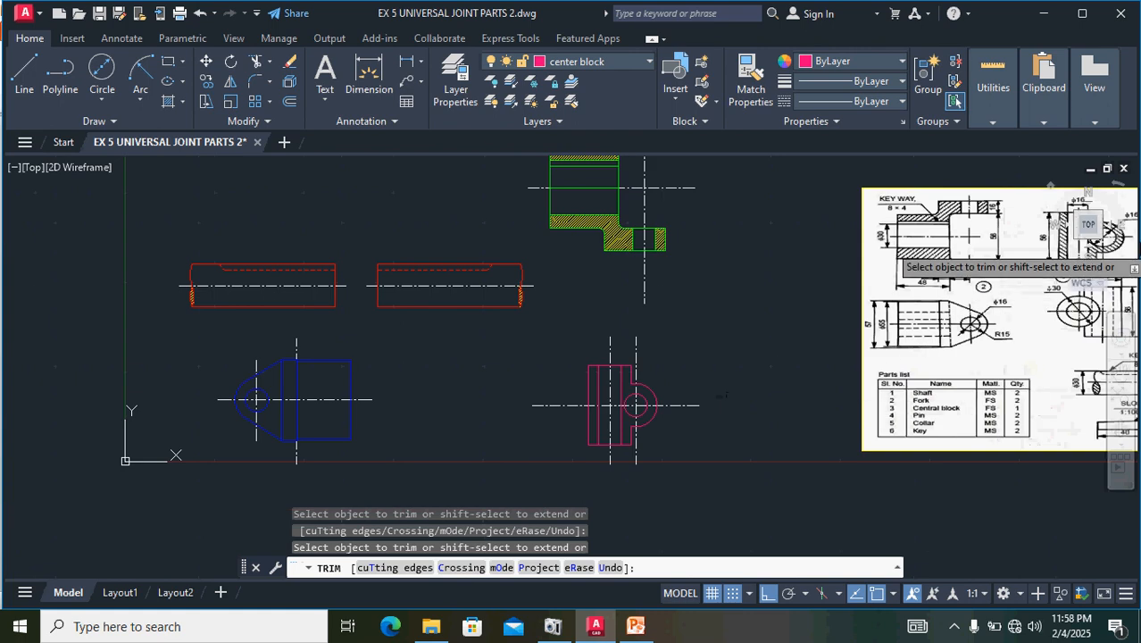
pyautogui.press('Escape')
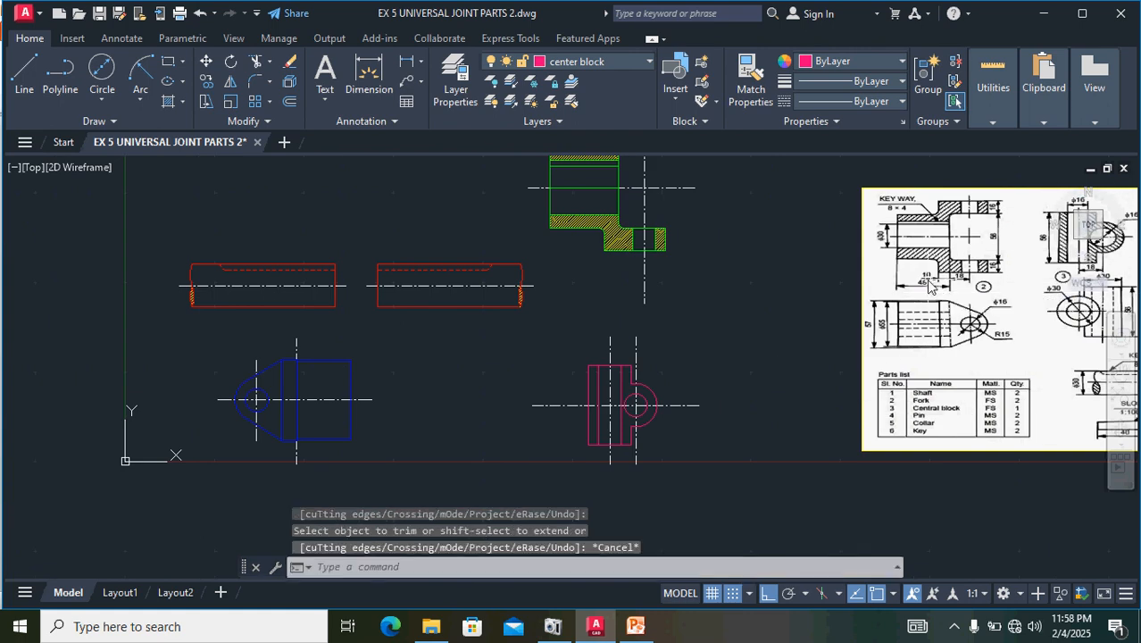
# - Start a yellow diagonal hatch at scale 10 and fill the central block's left wall above and below the horizontal centreline
pyautogui.scroll(2, 903, 241)
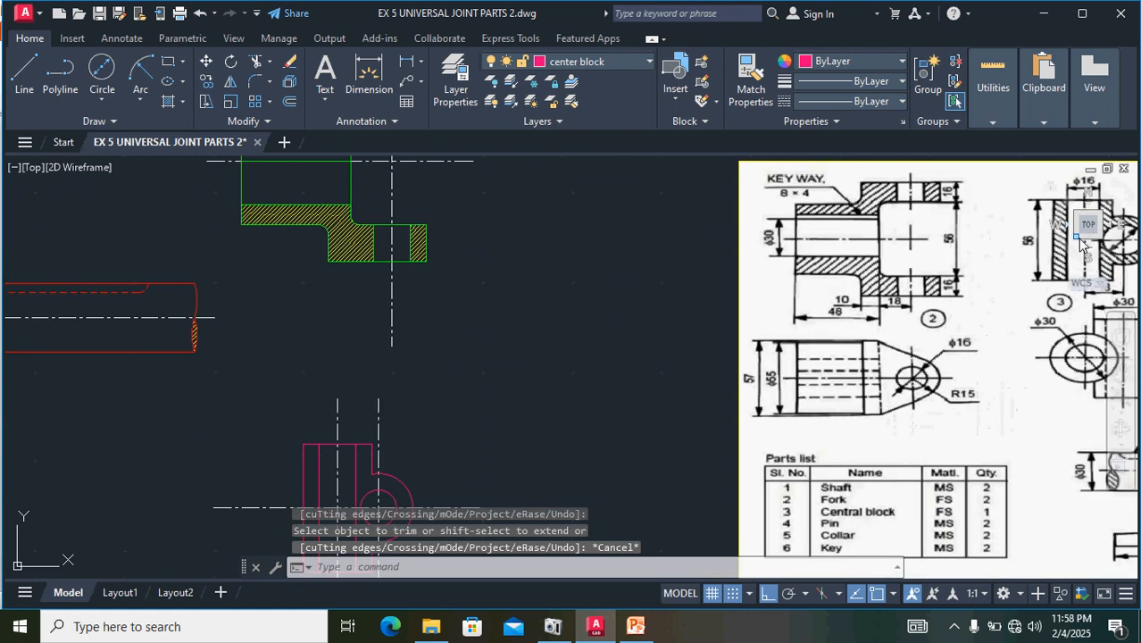
pyautogui.scroll(2, 907, 243)
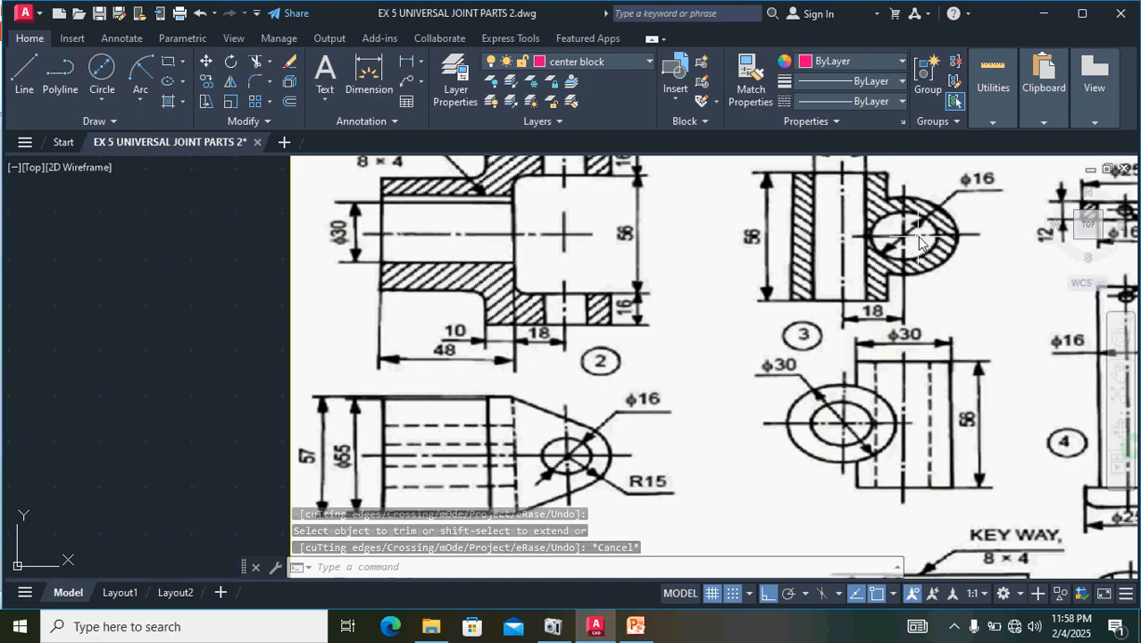
pyautogui.scroll(-2, 919, 234)
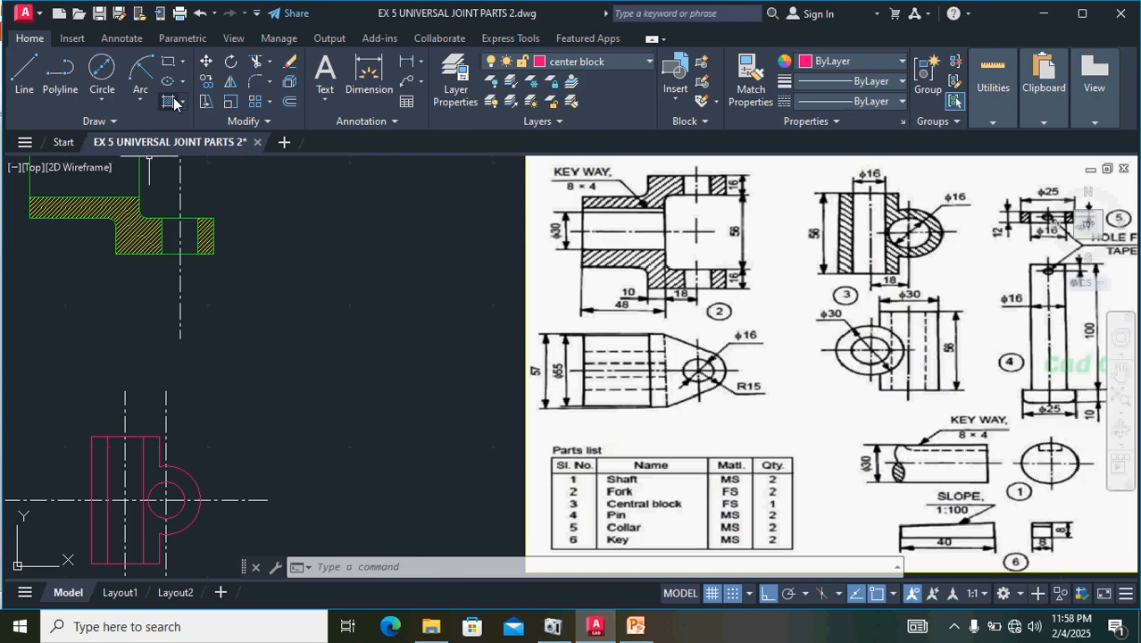
pyautogui.write('h')
pyautogui.press('Return')
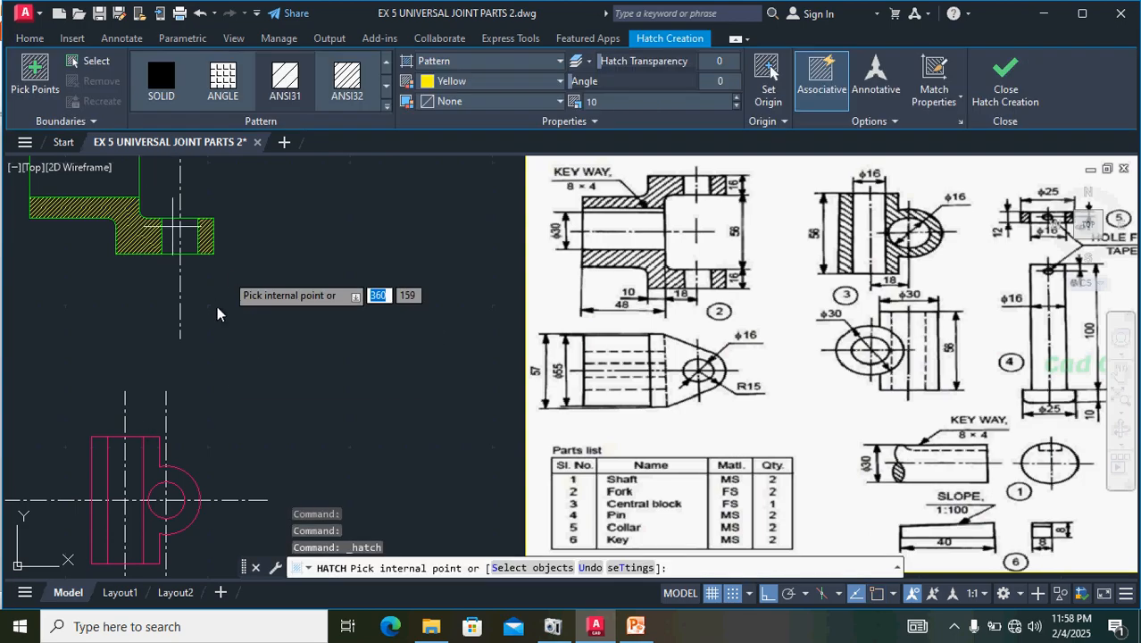
pyautogui.moveTo(225, 372); pyautogui.dragTo(361, 281, button='middle')
pyautogui.scroll(3, 223, 409)
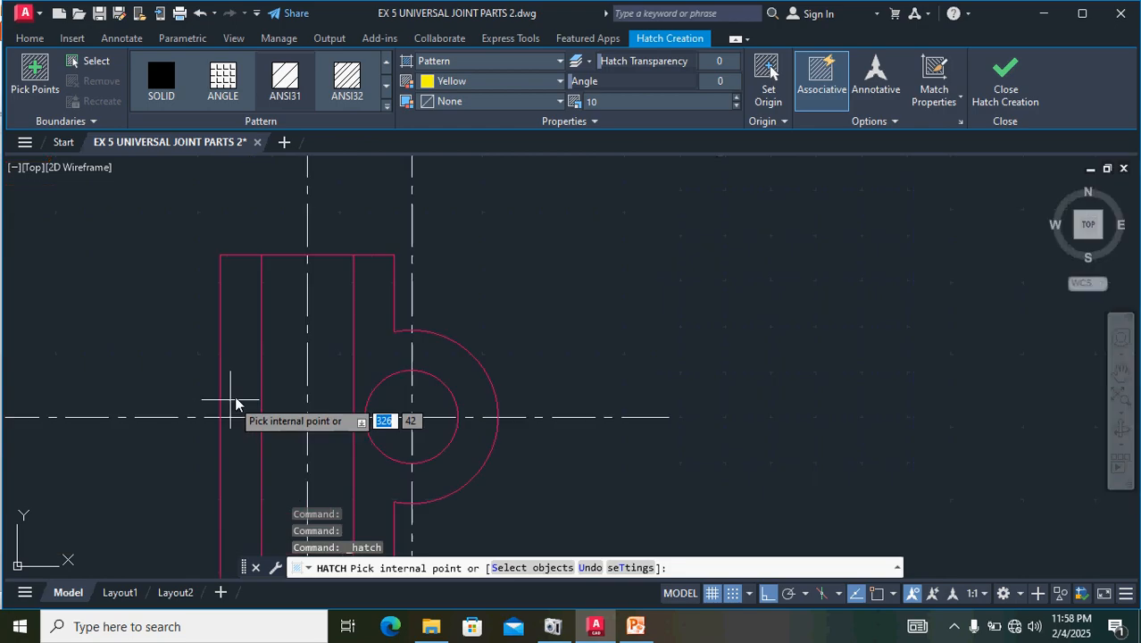
pyautogui.click(246, 355)
pyautogui.click(244, 470)
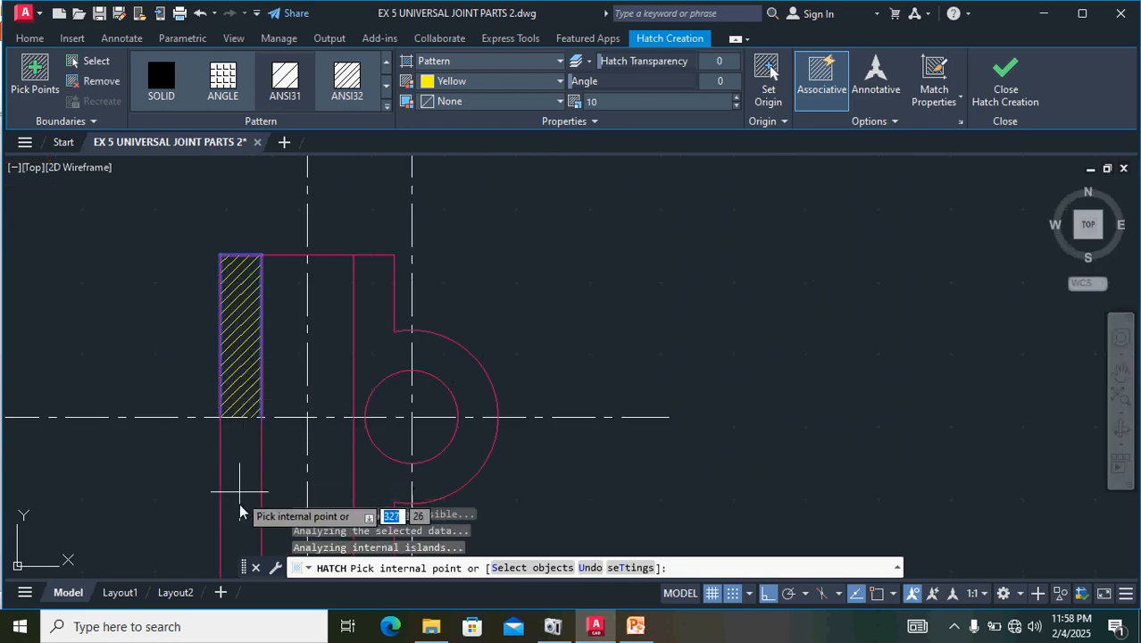
# - Hatch the central block's right wall and the ring around the boss hole, and finish the hatch
pyautogui.click(370, 318)
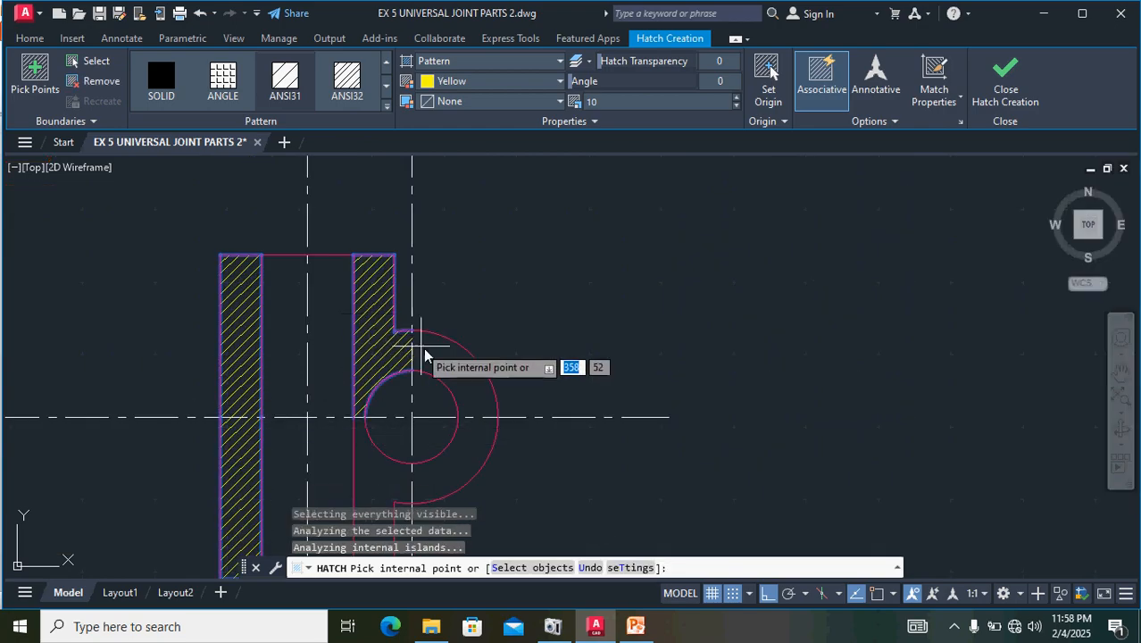
pyautogui.click(461, 470)
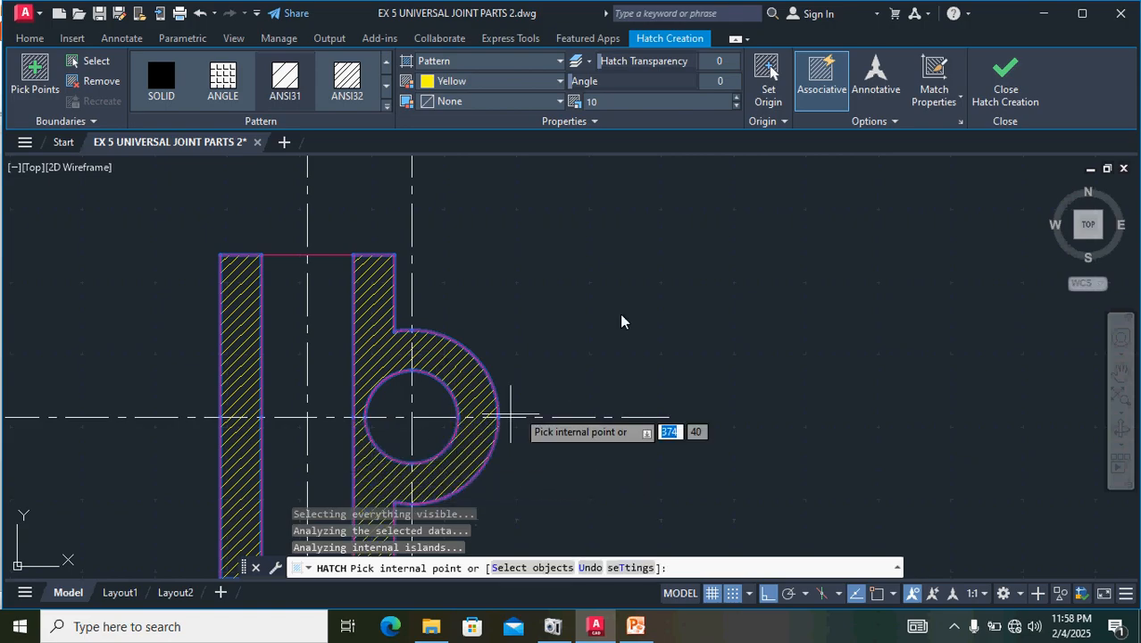
pyautogui.scroll(-3, 819, 257)
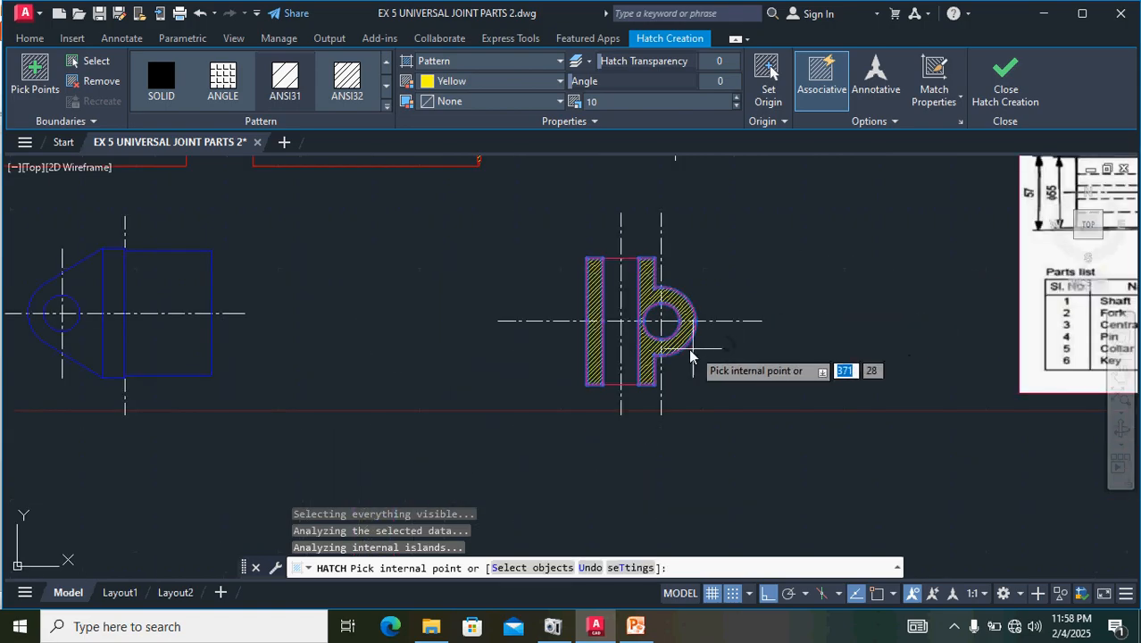
pyautogui.click(1005, 72)
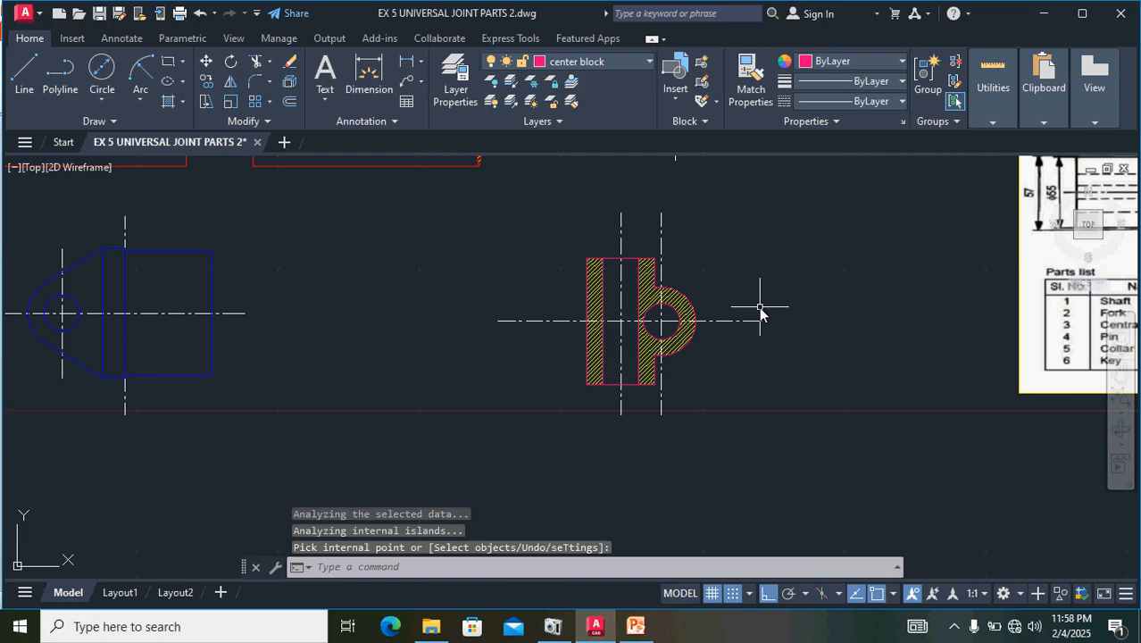
# - Set the current linetype to CENTER for drawing the central block's other view
pyautogui.moveTo(760, 310)
pyautogui.mouseDown(button='middle')
pyautogui.moveTo(683, 322)
pyautogui.moveTo(466, 299)
pyautogui.mouseUp(button='middle')
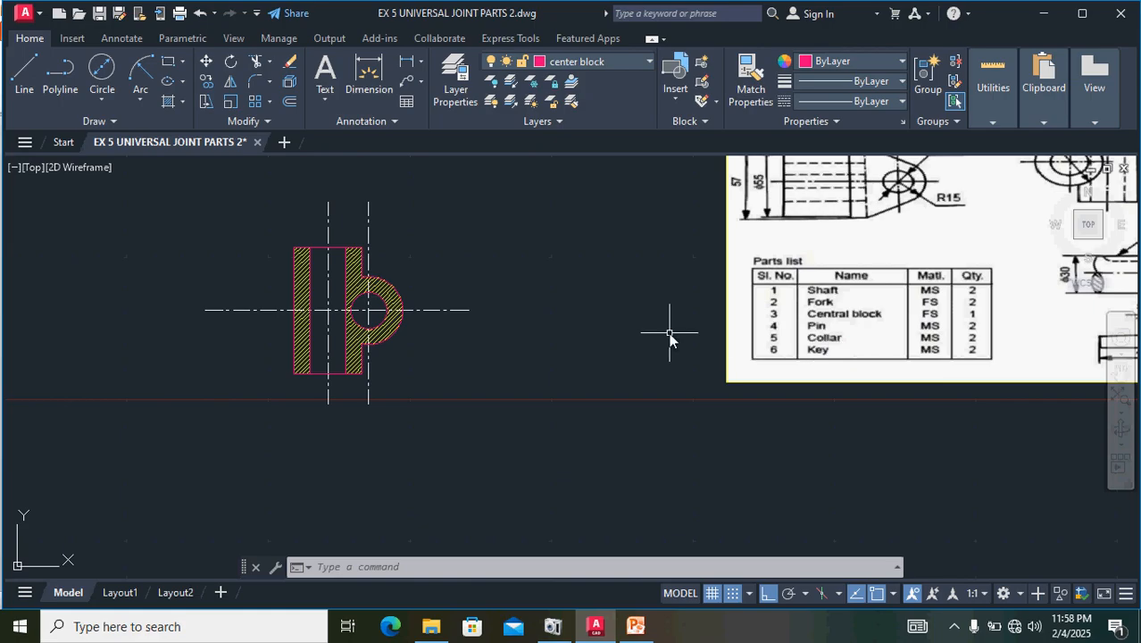
pyautogui.moveTo(558, 314); pyautogui.dragTo(250, 371, button='middle')
pyautogui.moveTo(786, 308); pyautogui.dragTo(754, 330, button='middle')
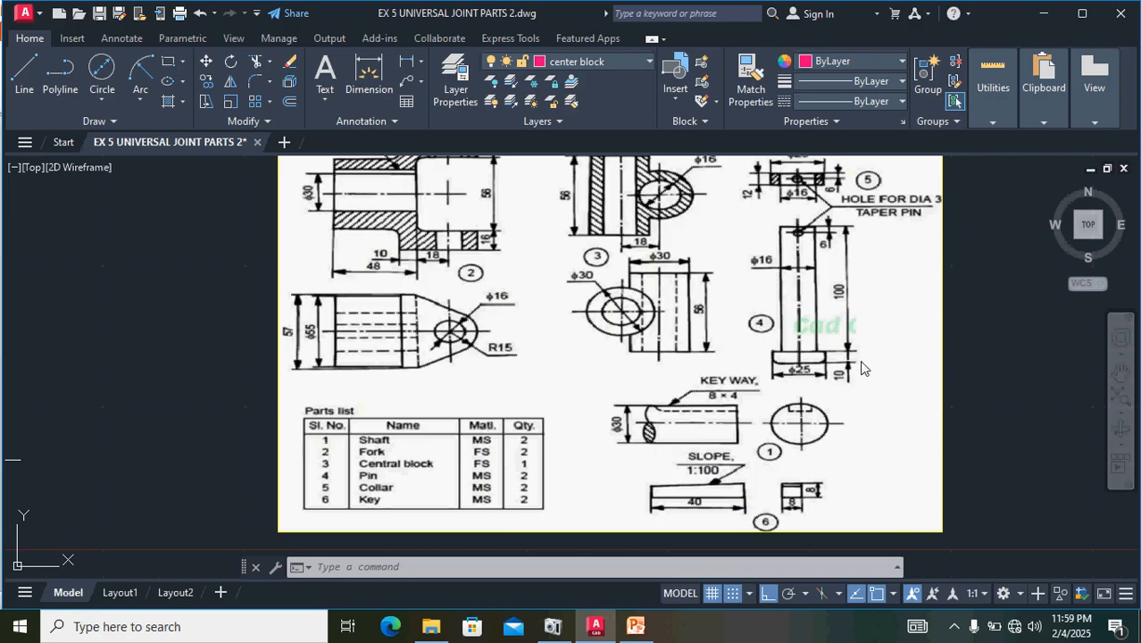
pyautogui.scroll(-2, 696, 365)
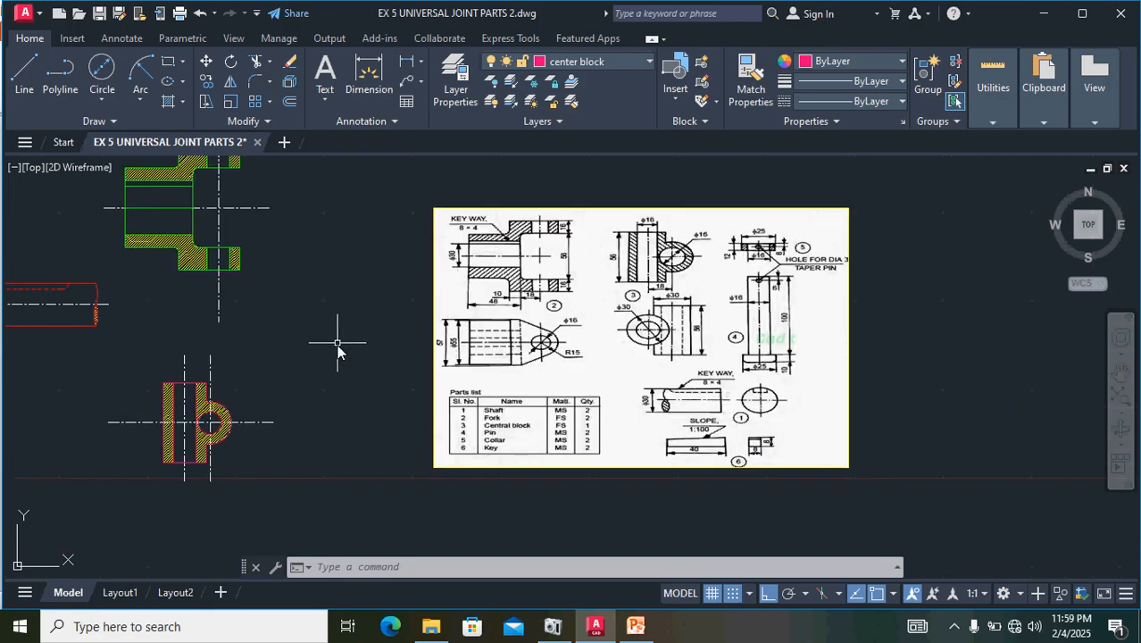
pyautogui.scroll(2, 337, 348)
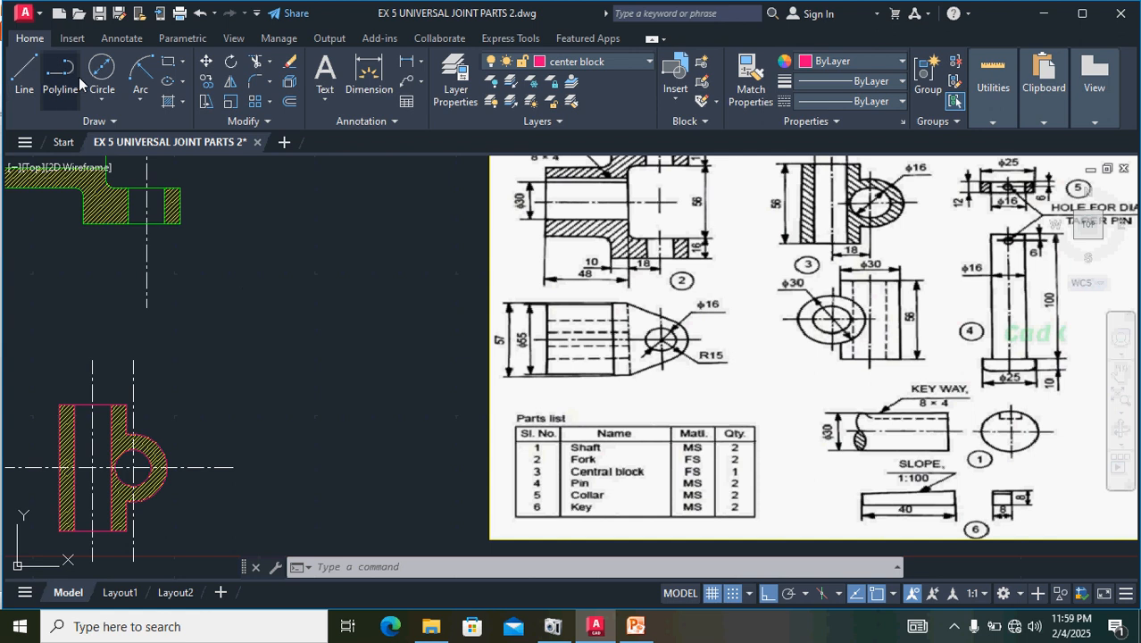
pyautogui.click(873, 104)
pyautogui.click(865, 159)
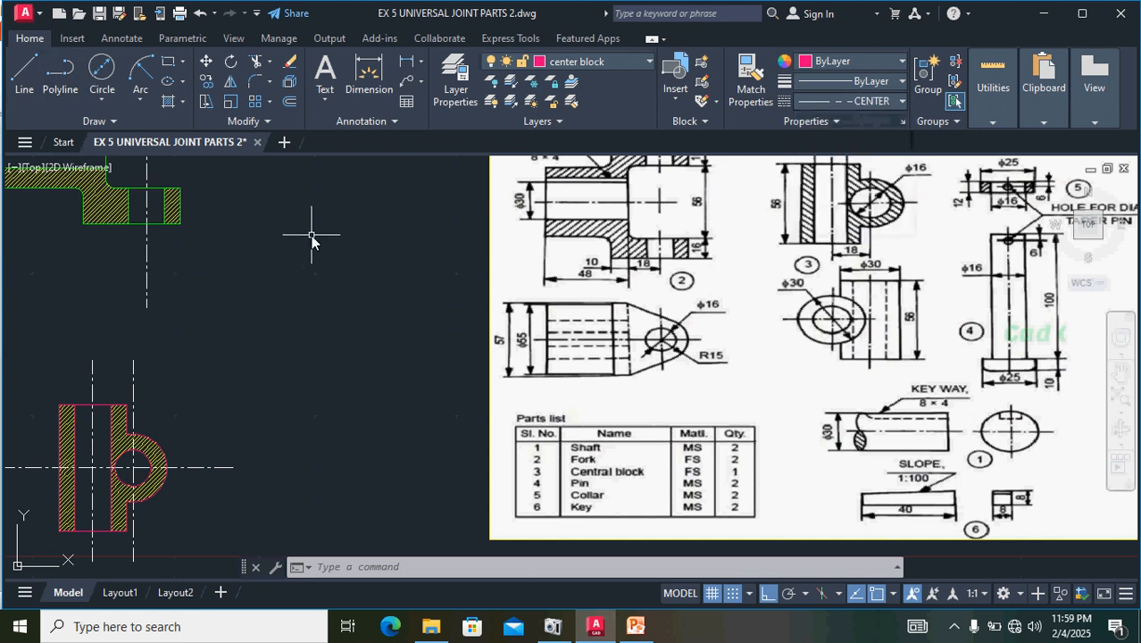
pyautogui.click(322, 242)
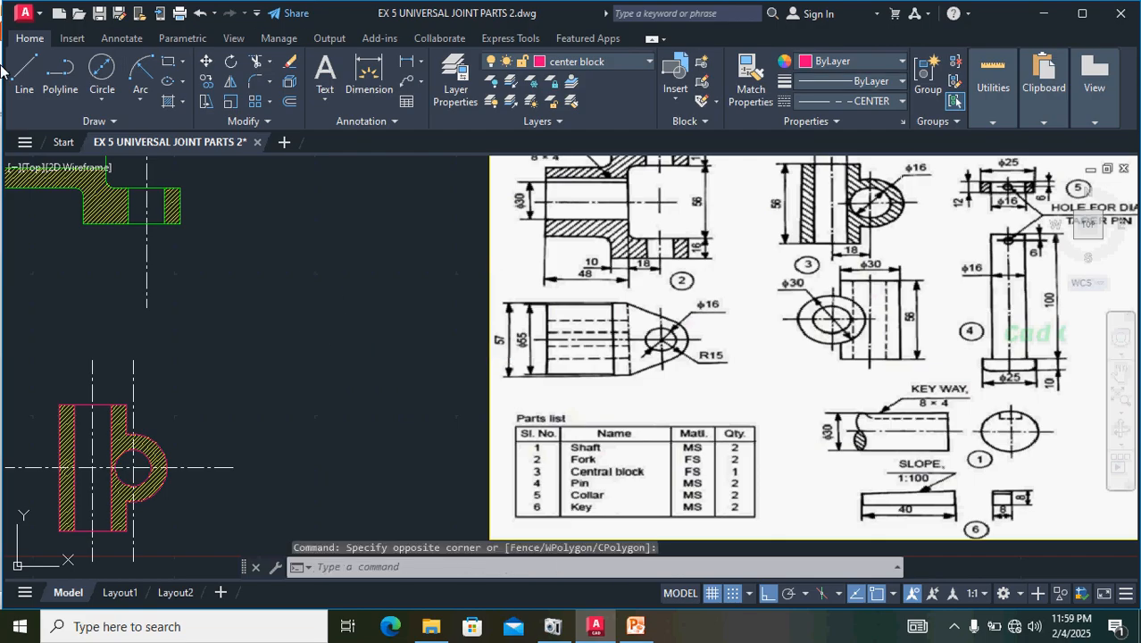
# - Set the current object colour to ByBlock for drawing the next centreline
pyautogui.click(24, 80)
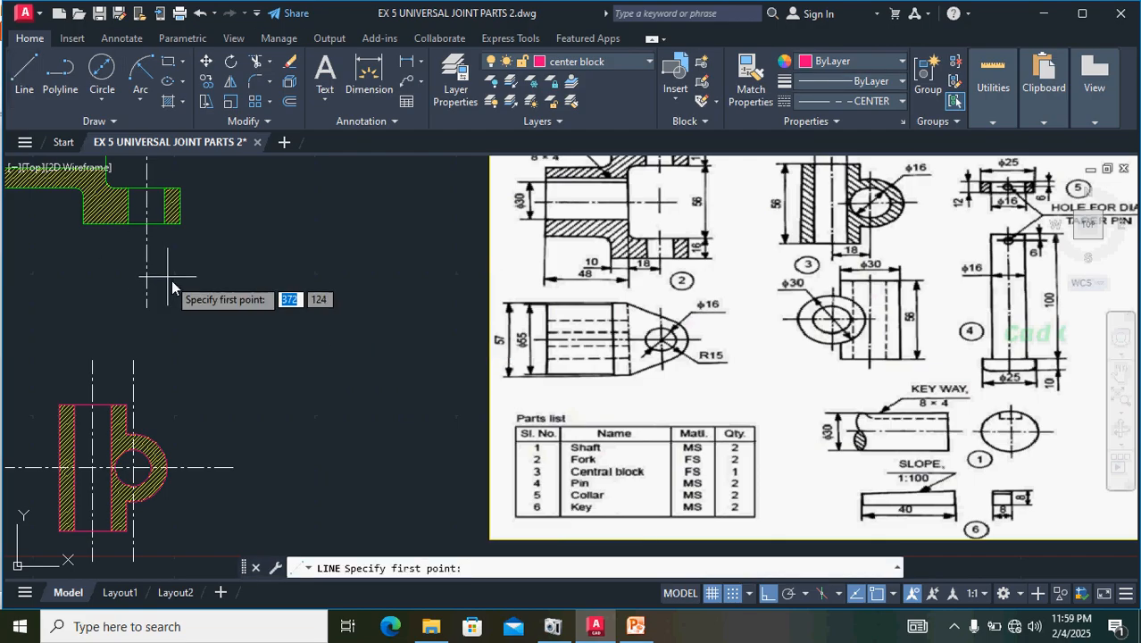
pyautogui.click(835, 61)
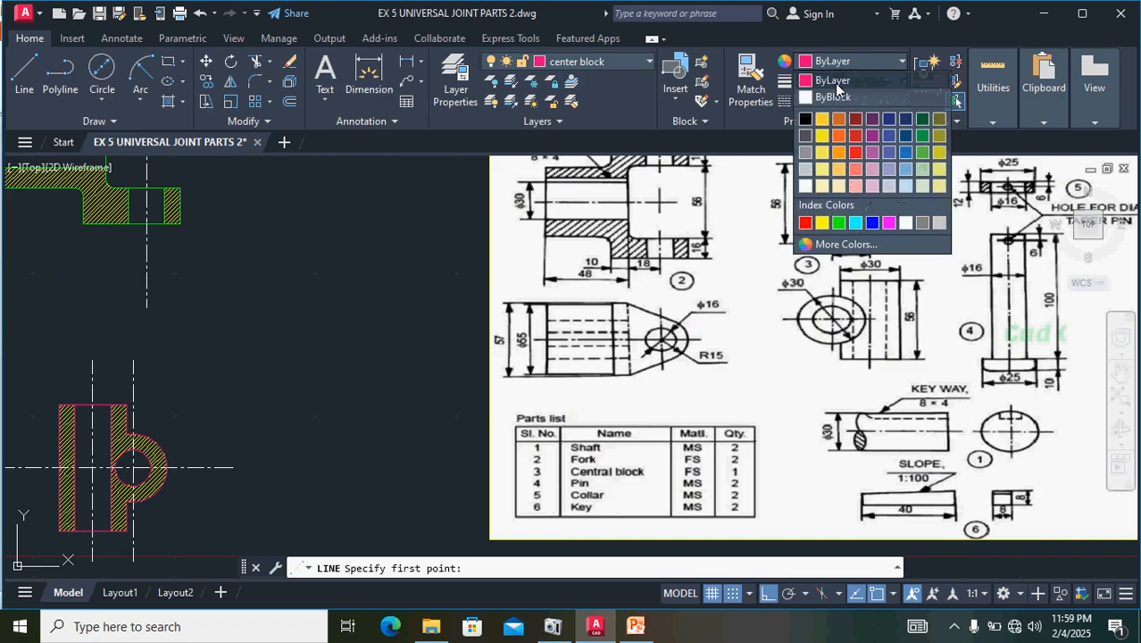
pyautogui.click(832, 96)
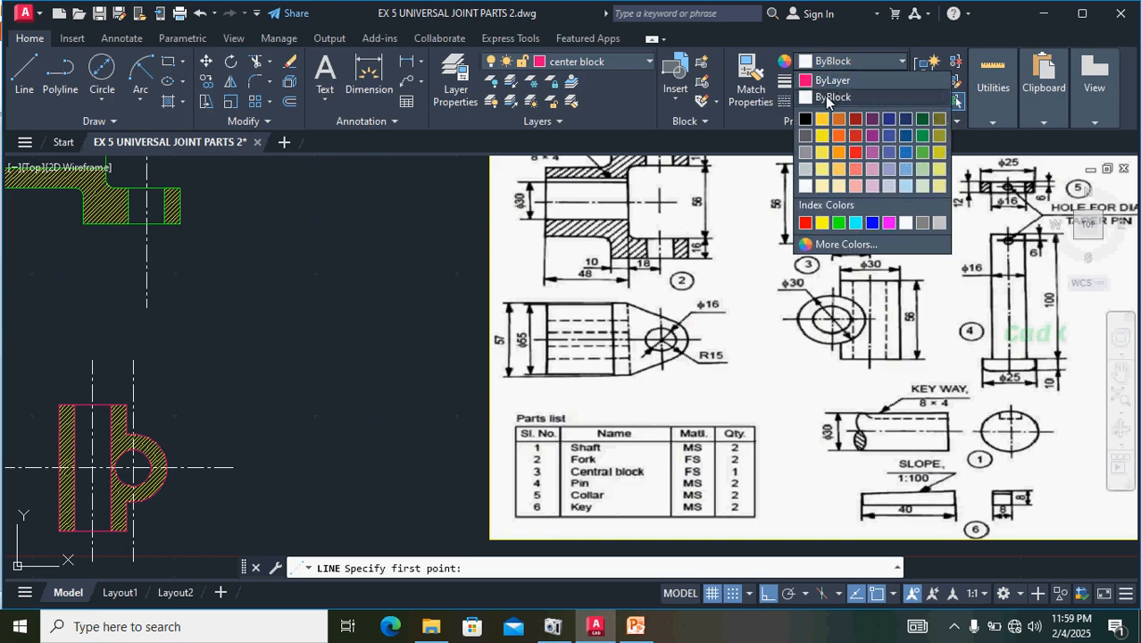
pyautogui.click(25, 70)
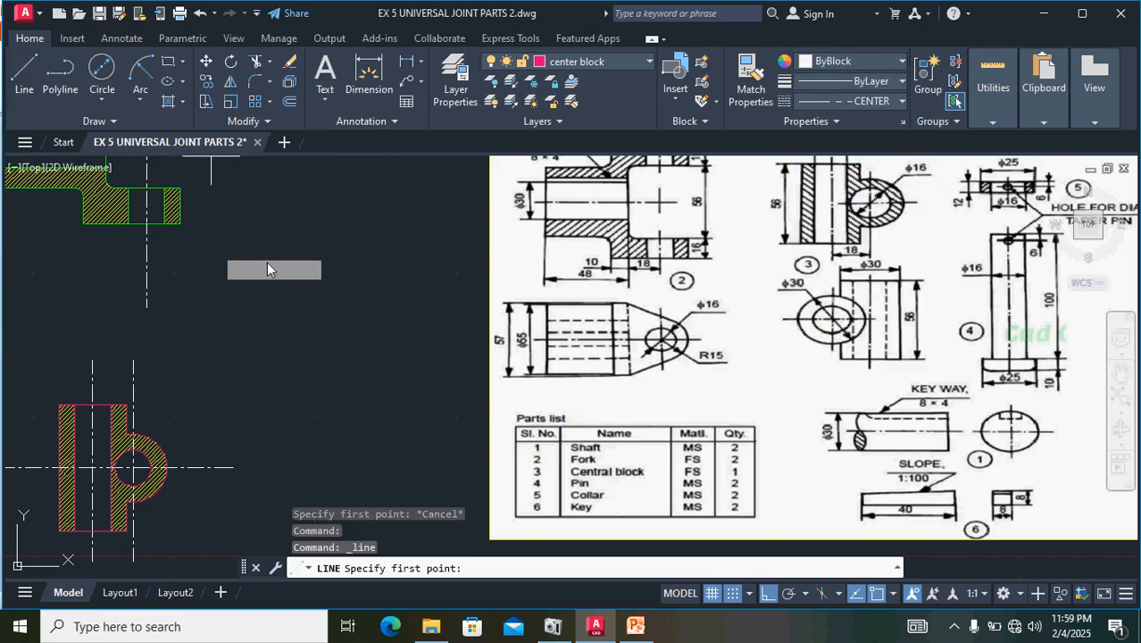
pyautogui.click(339, 233)
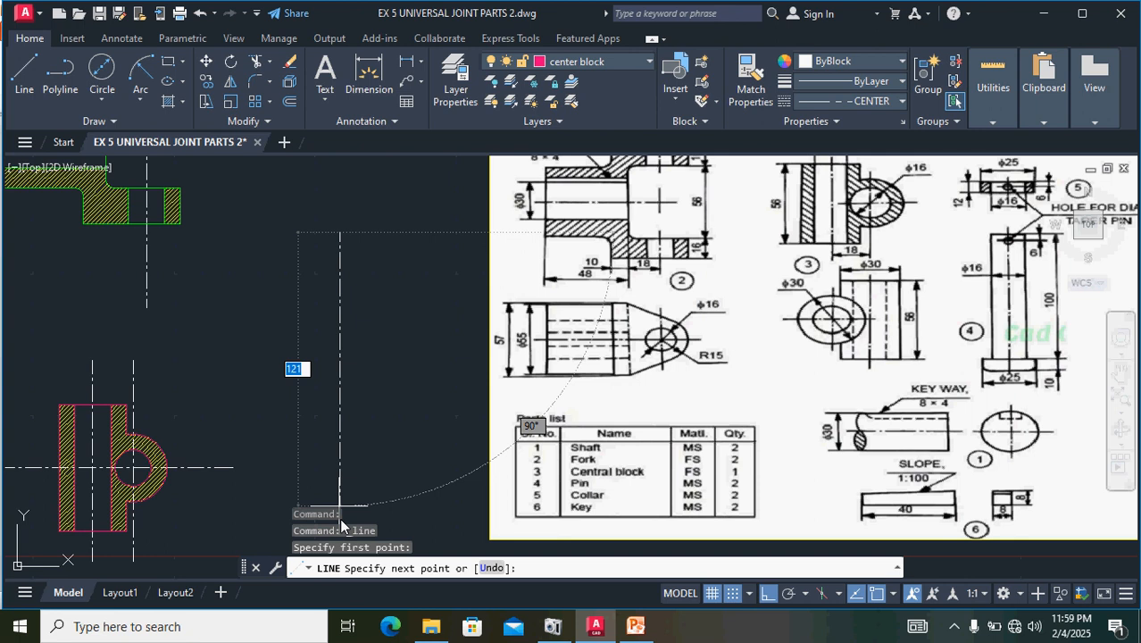
pyautogui.press('Escape')
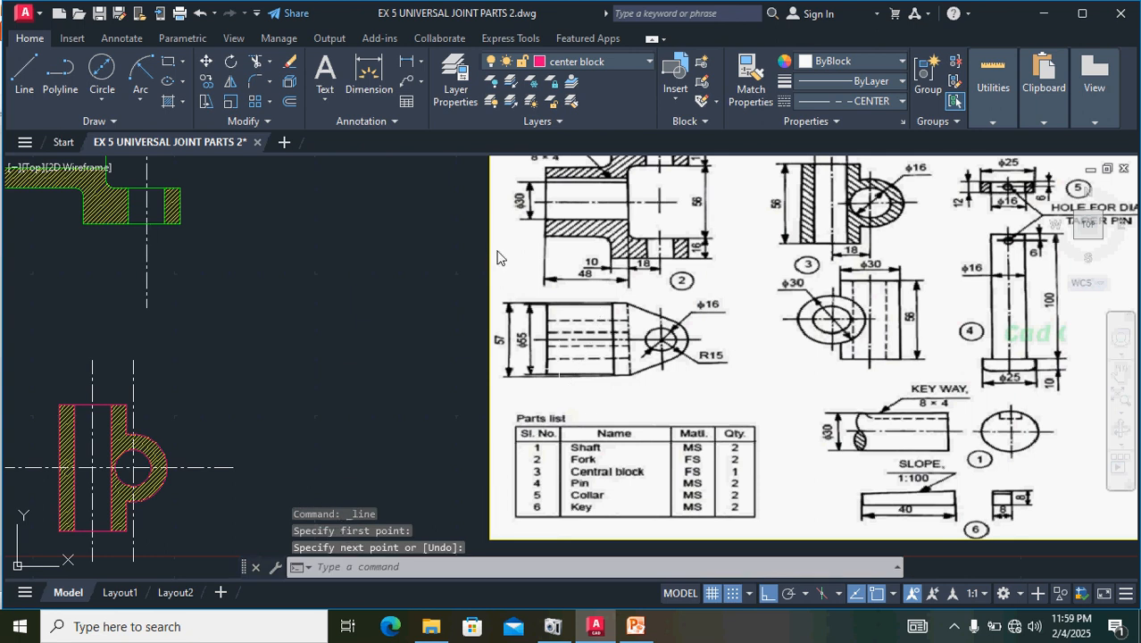
# - Draw a vertical centreline about 122 long in the empty space between the central block and the reference drawing
pyautogui.click(24, 71)
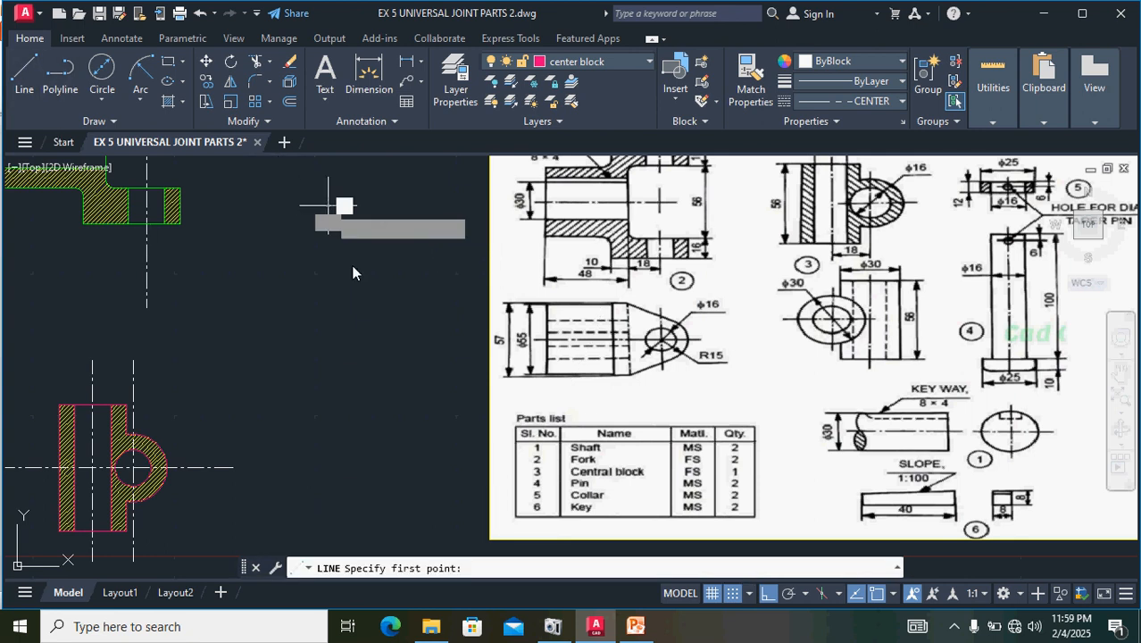
pyautogui.click(327, 207)
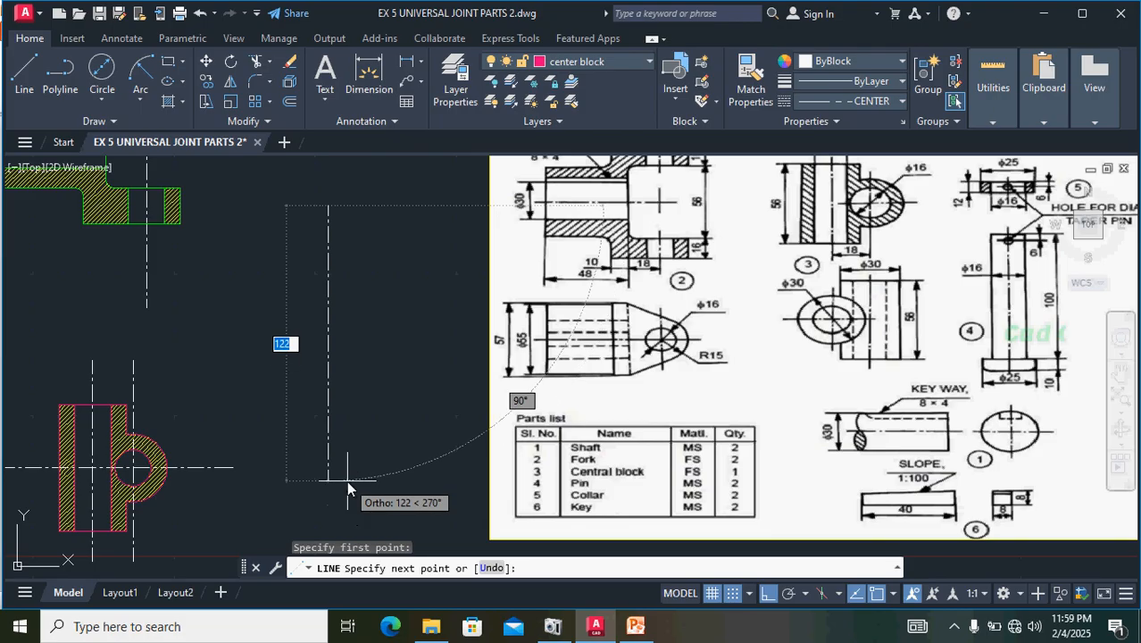
pyautogui.click(348, 480)
pyautogui.press('Return')
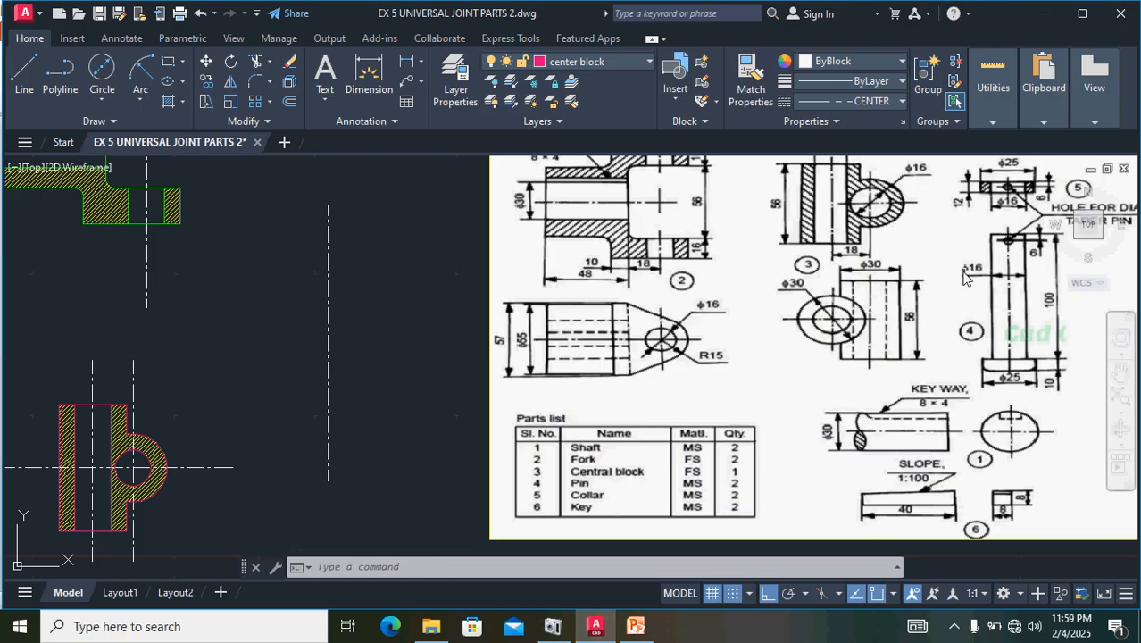
# - Make Pin the current layer and set the current object colour to ByLayer
pyautogui.click(569, 61)
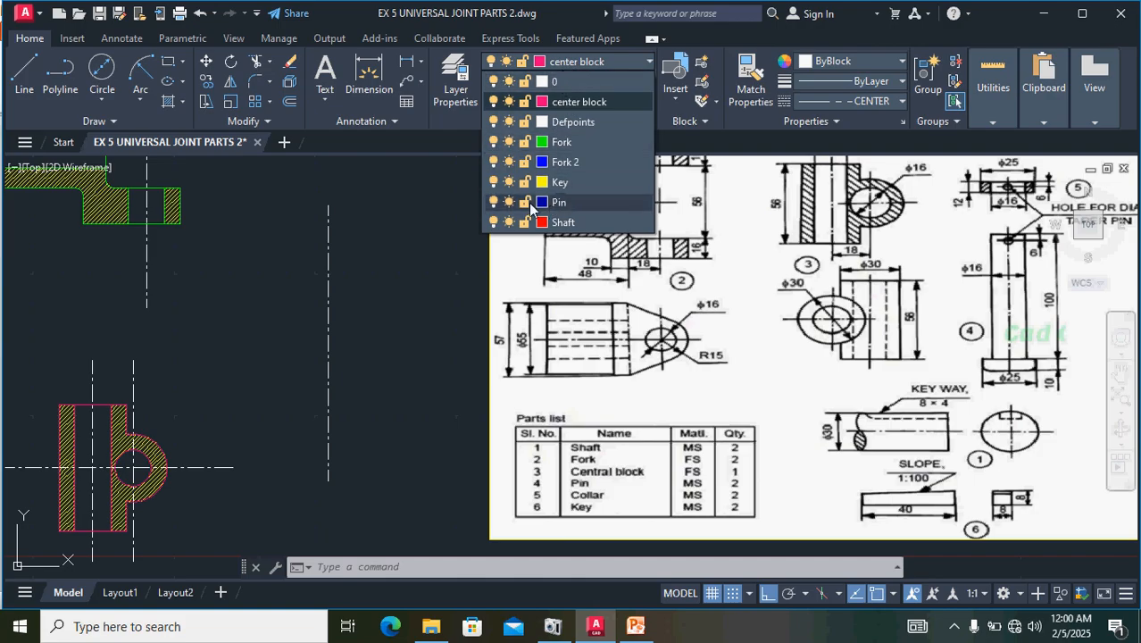
pyautogui.click(561, 202)
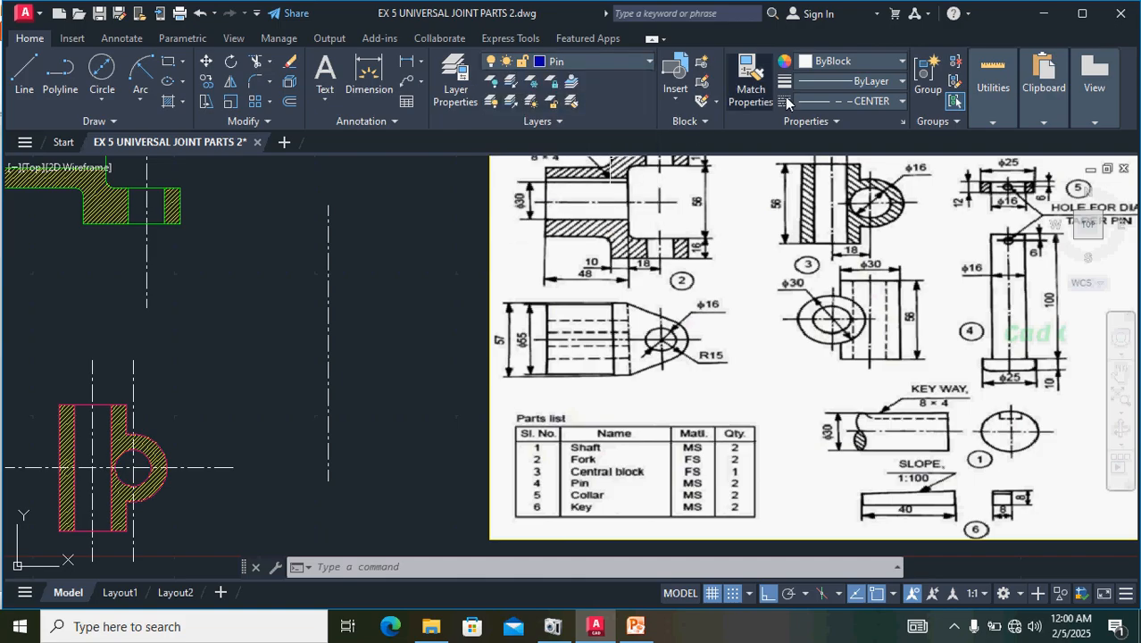
pyautogui.click(823, 61)
pyautogui.click(834, 78)
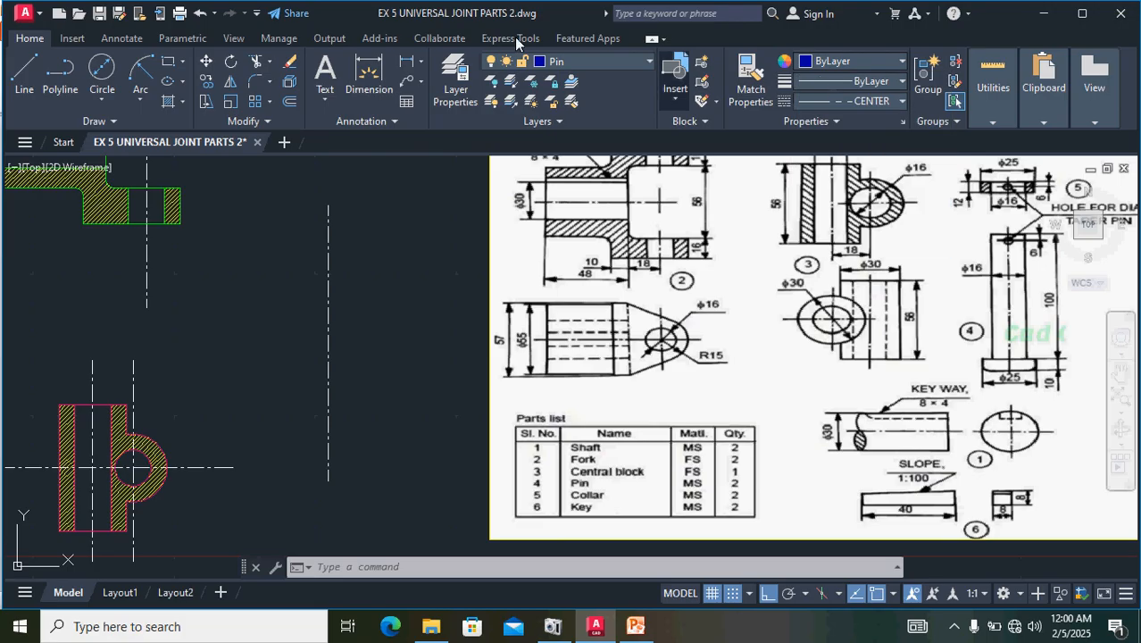
# - Try an 8 long horizontal line rightward from the upper end of the pin's centreline, and undo it
pyautogui.click(25, 73)
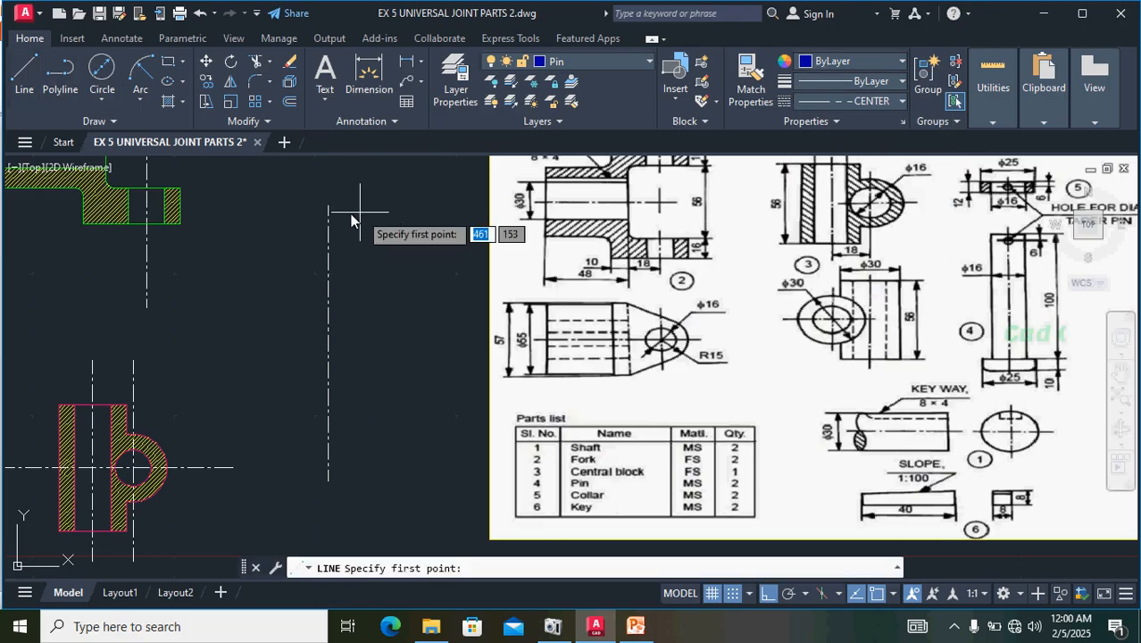
pyautogui.click(325, 212)
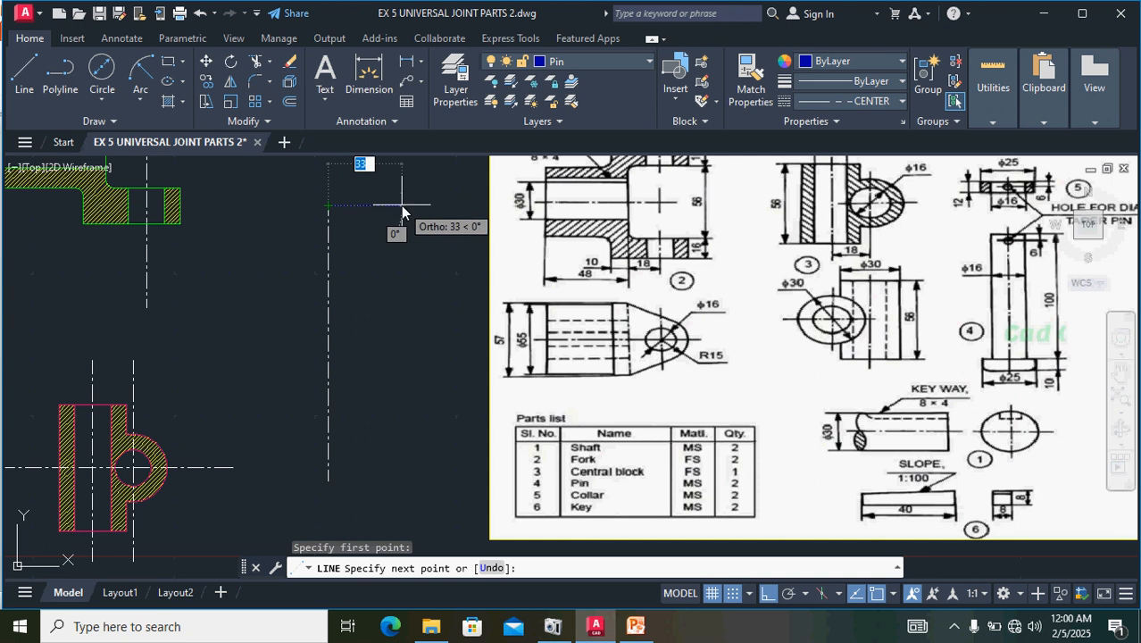
pyautogui.write('8')
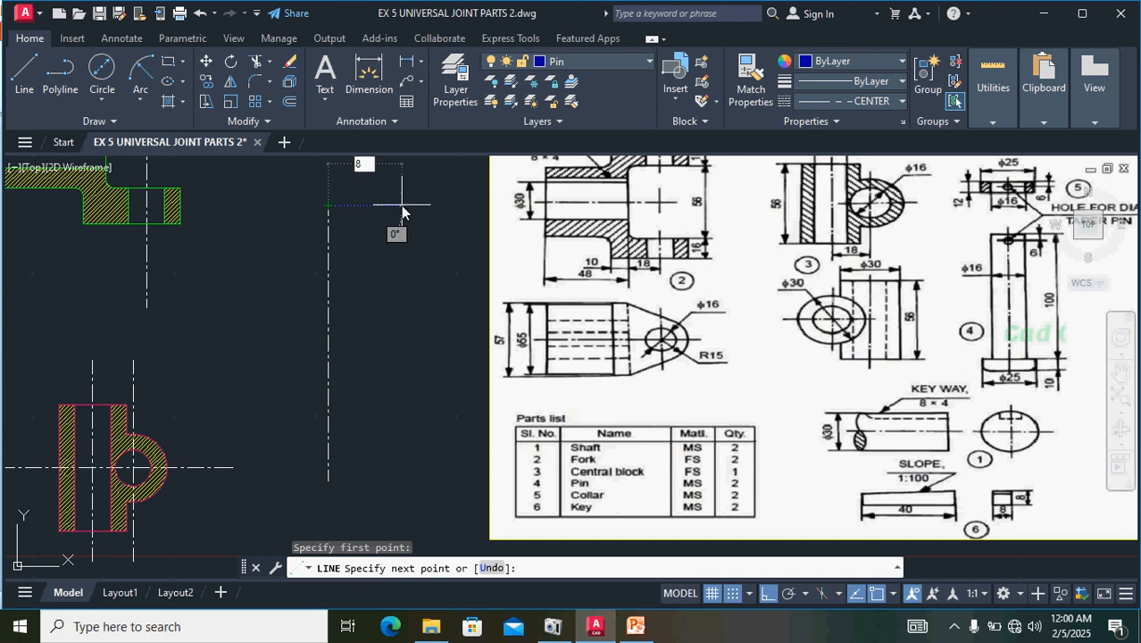
pyautogui.press('Return')
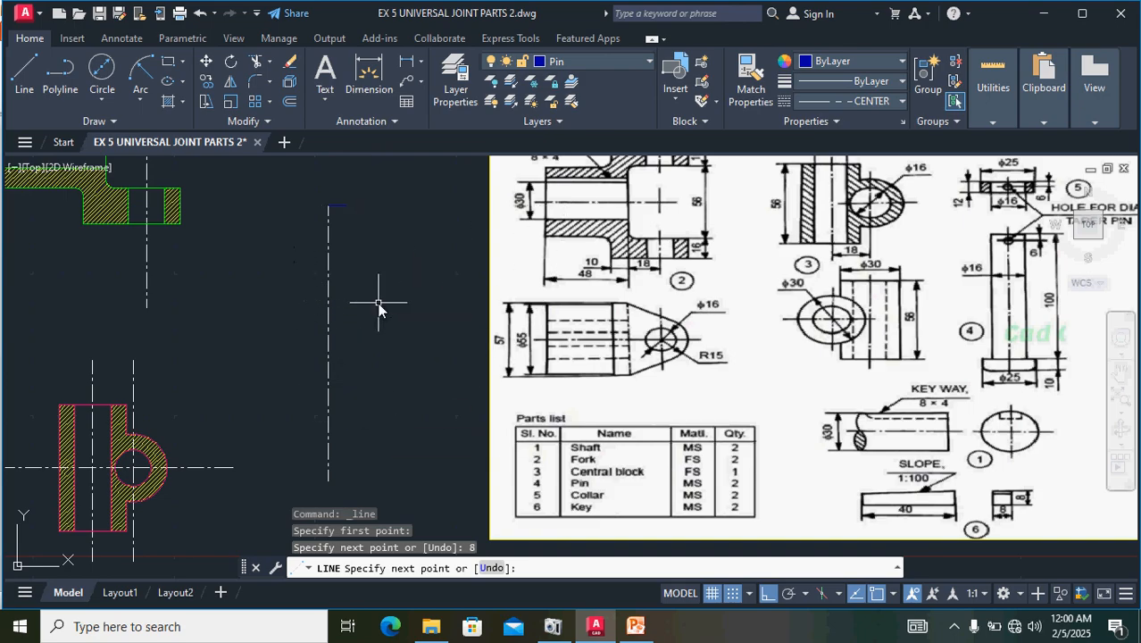
pyautogui.press('Escape')
pyautogui.hotkey('ctrl', 'z')
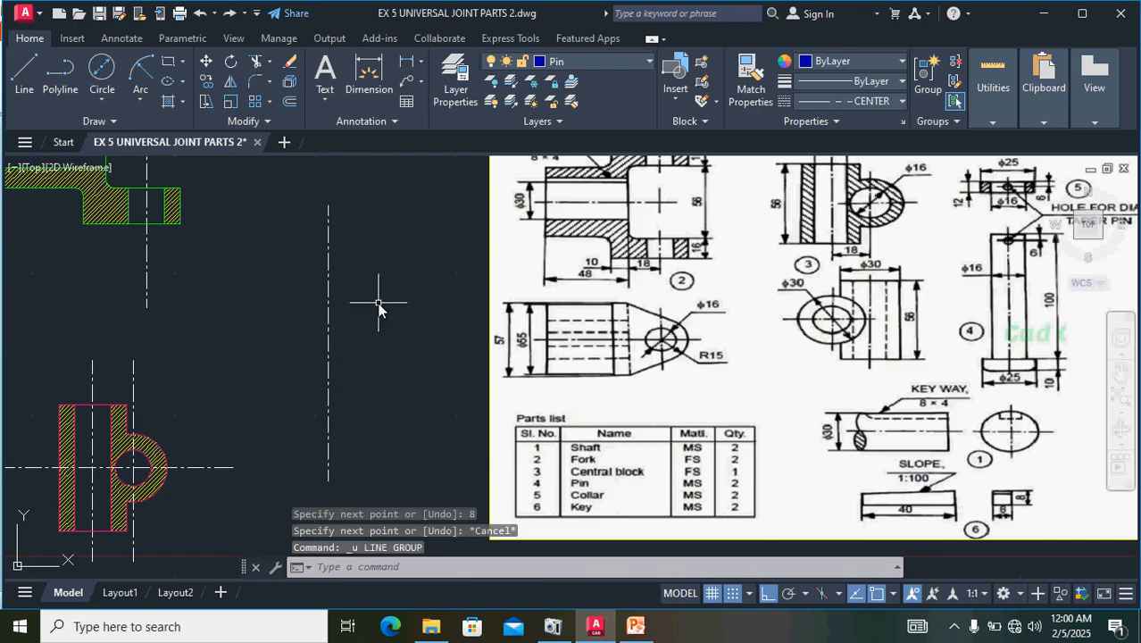
# - Set the linetype to ByLayer and, from the centreline's upper end, draw the pin's outline 8 to the right and 100 down
pyautogui.click(852, 101)
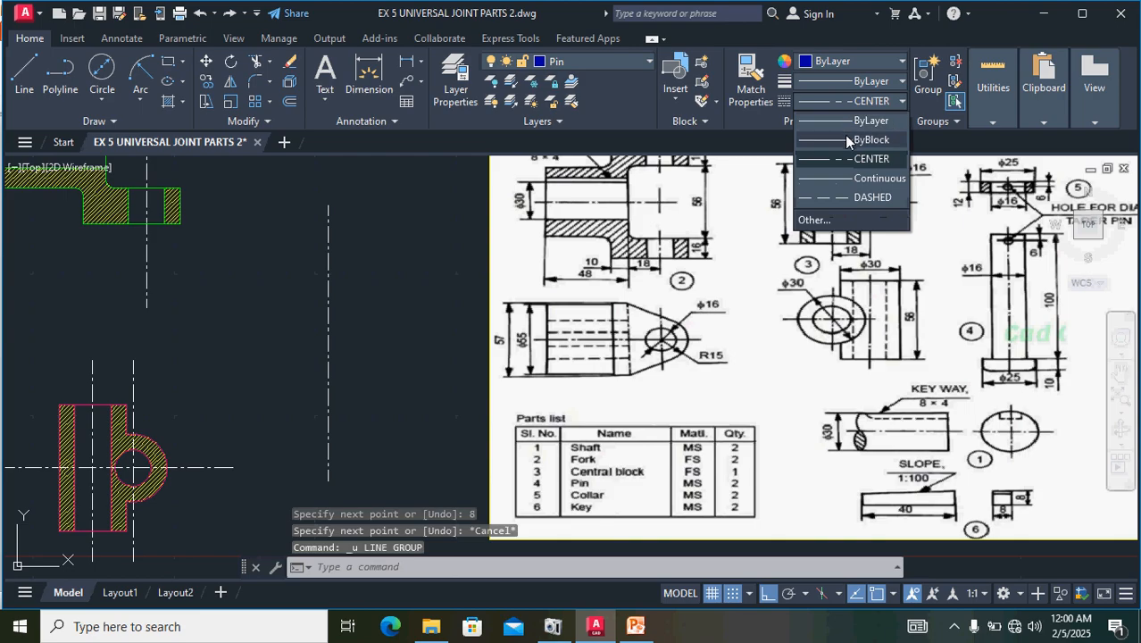
pyautogui.click(850, 120)
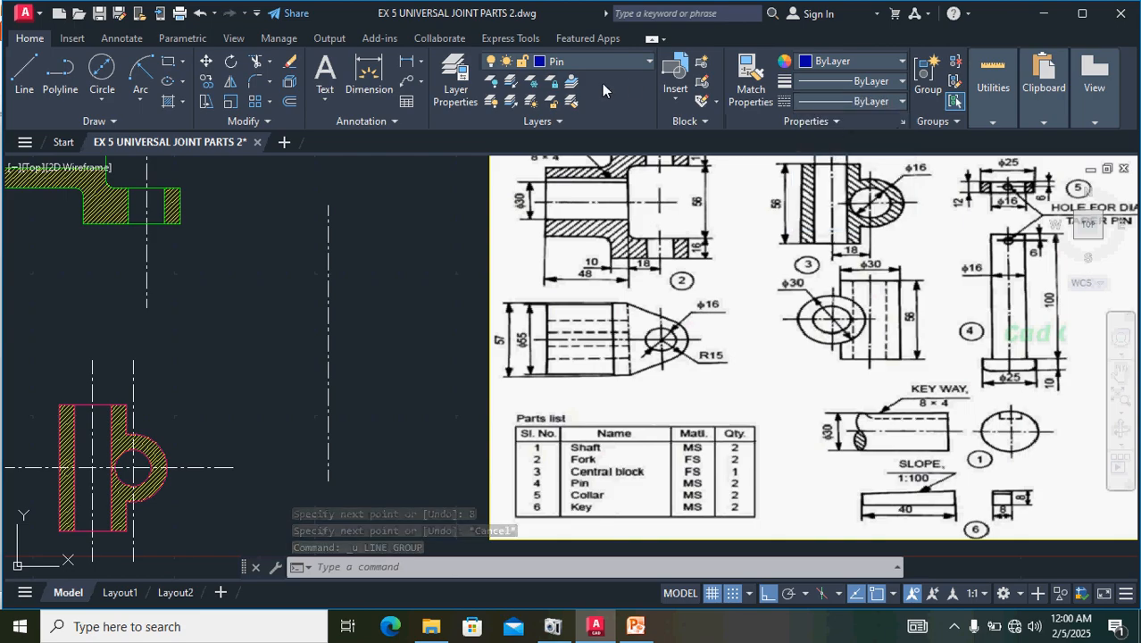
pyautogui.click(24, 72)
pyautogui.click(328, 207)
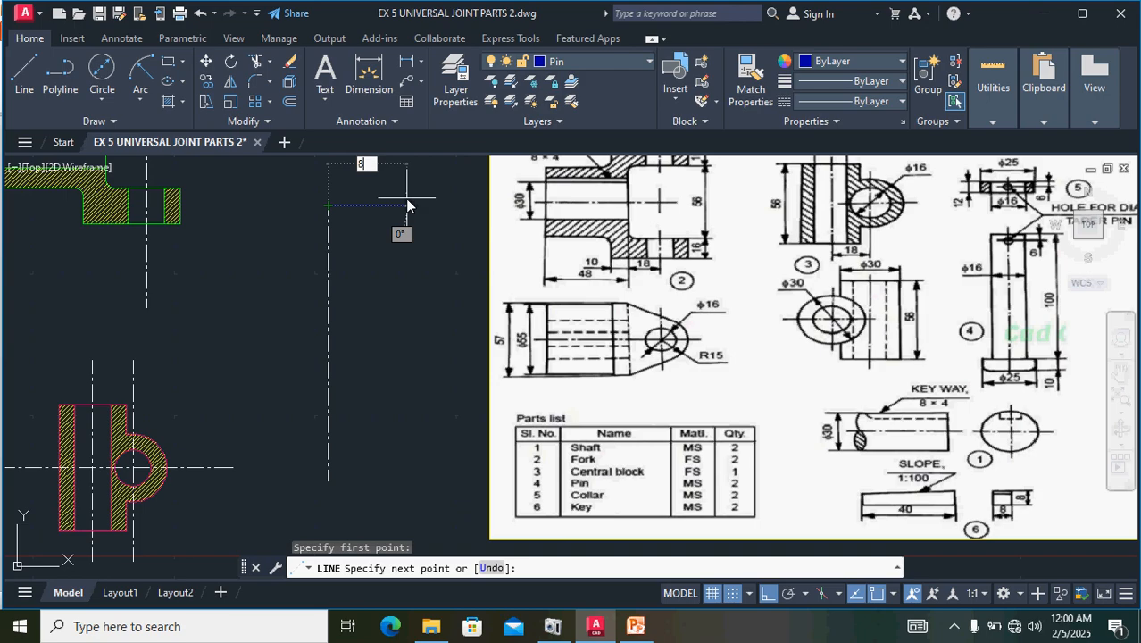
pyautogui.write('8')
pyautogui.press('Return')
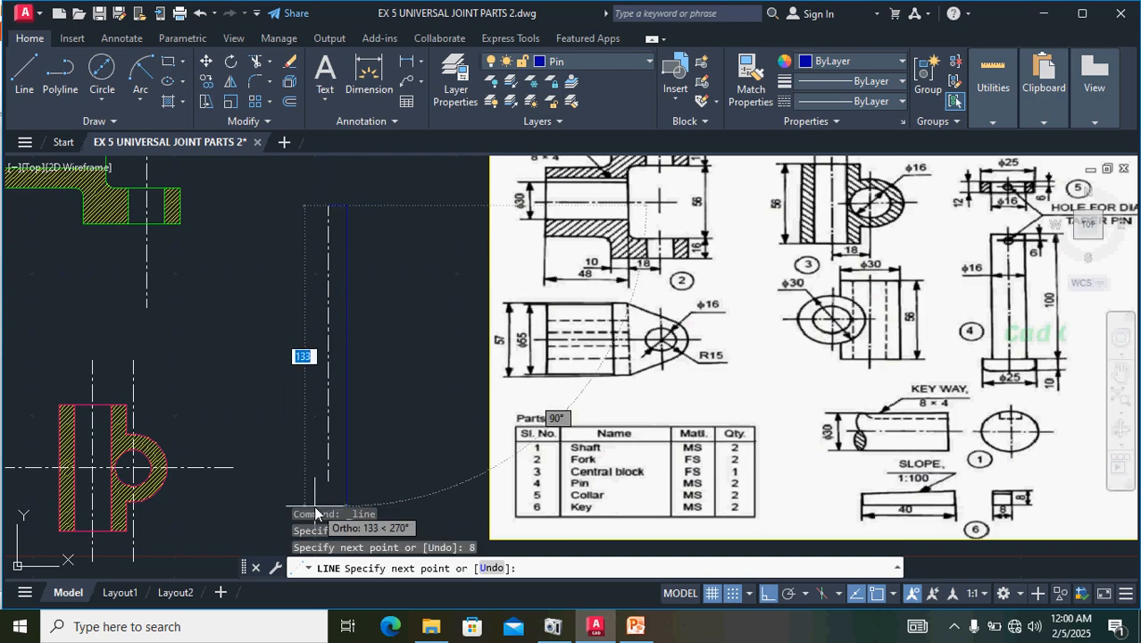
pyautogui.write('100')
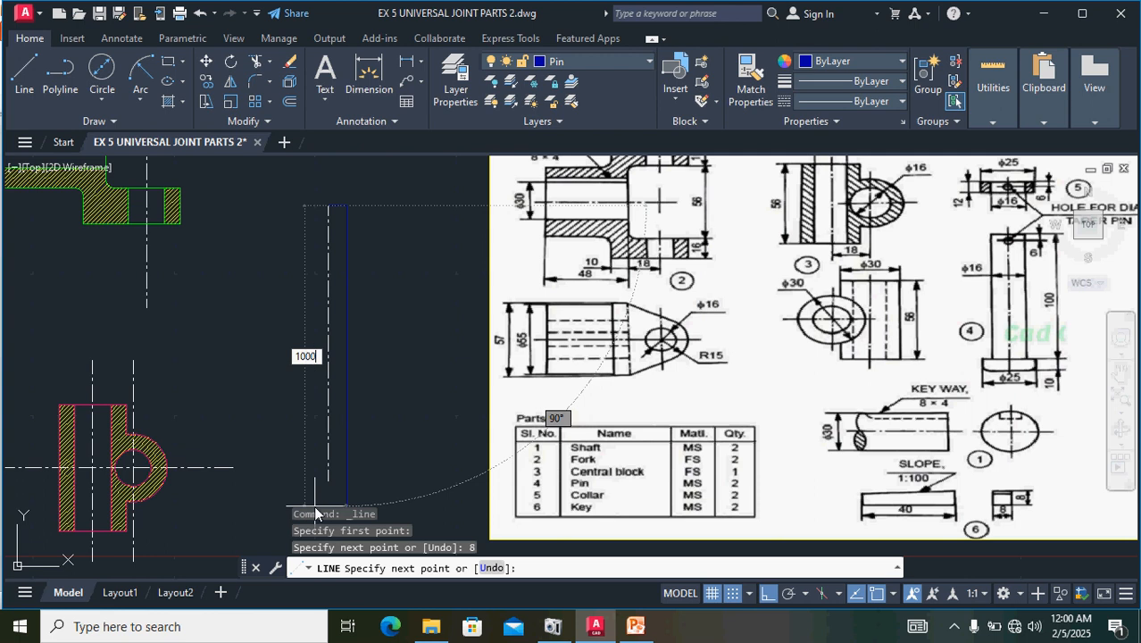
pyautogui.press('Return')
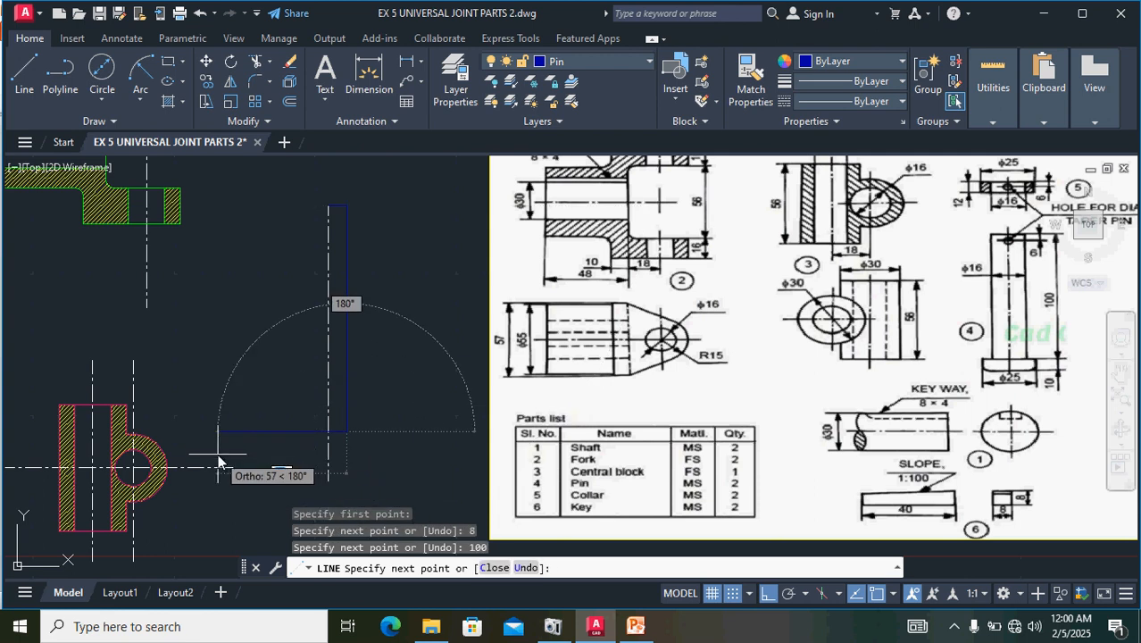
# - Complete the pin's shank outline with a line 16 to the left, 100 up and 8 back to the centreline
pyautogui.write('1')
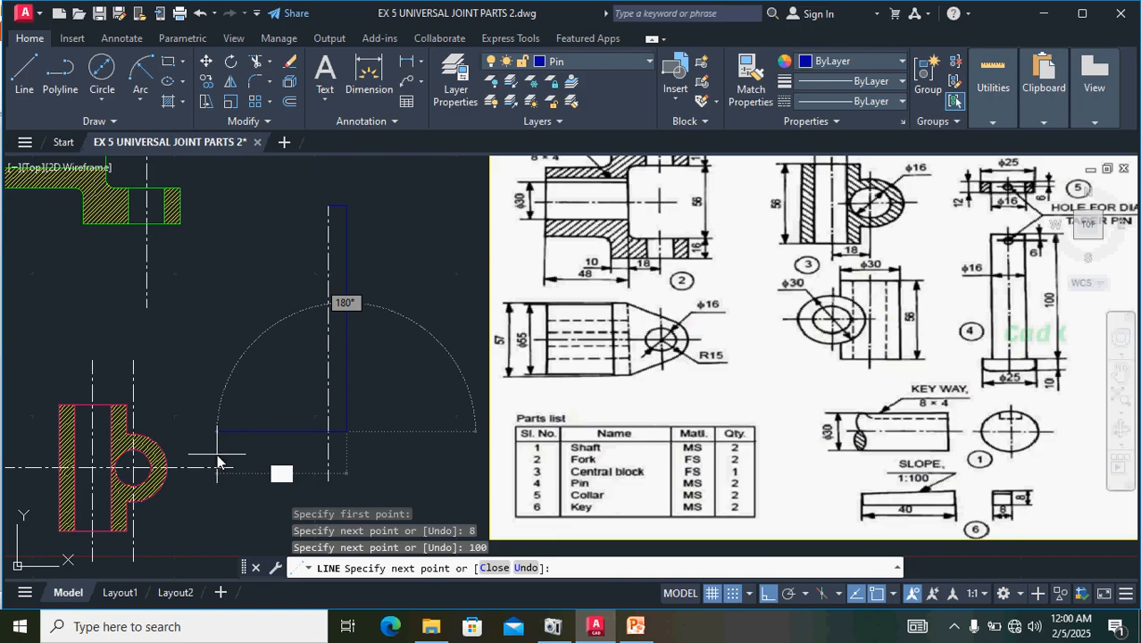
pyautogui.write('6')
pyautogui.press('Return')
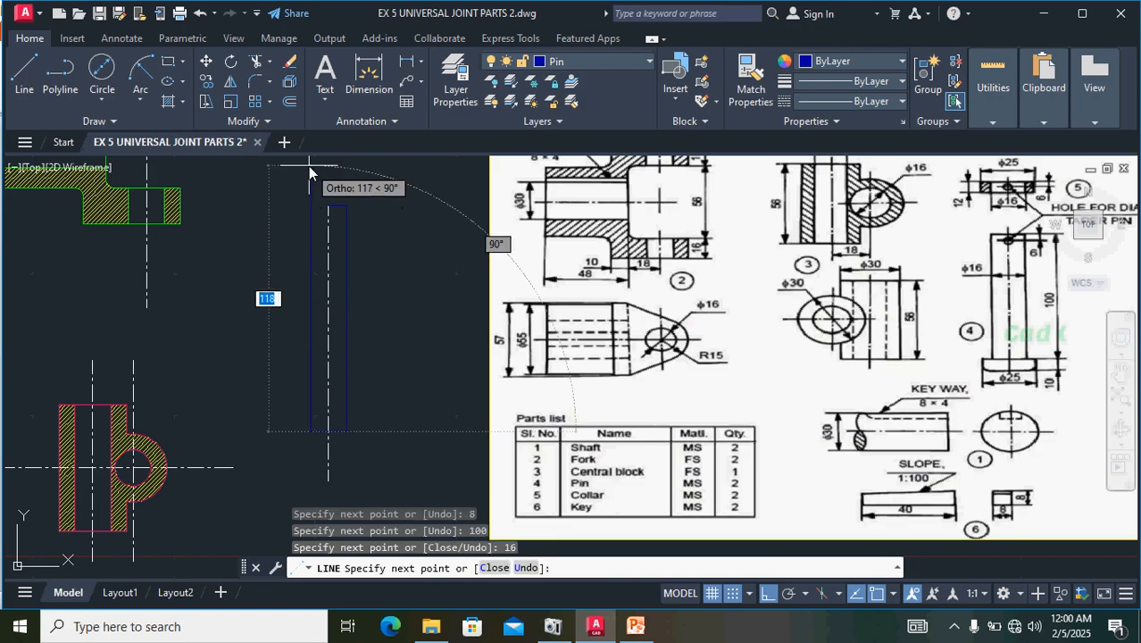
pyautogui.write('100')
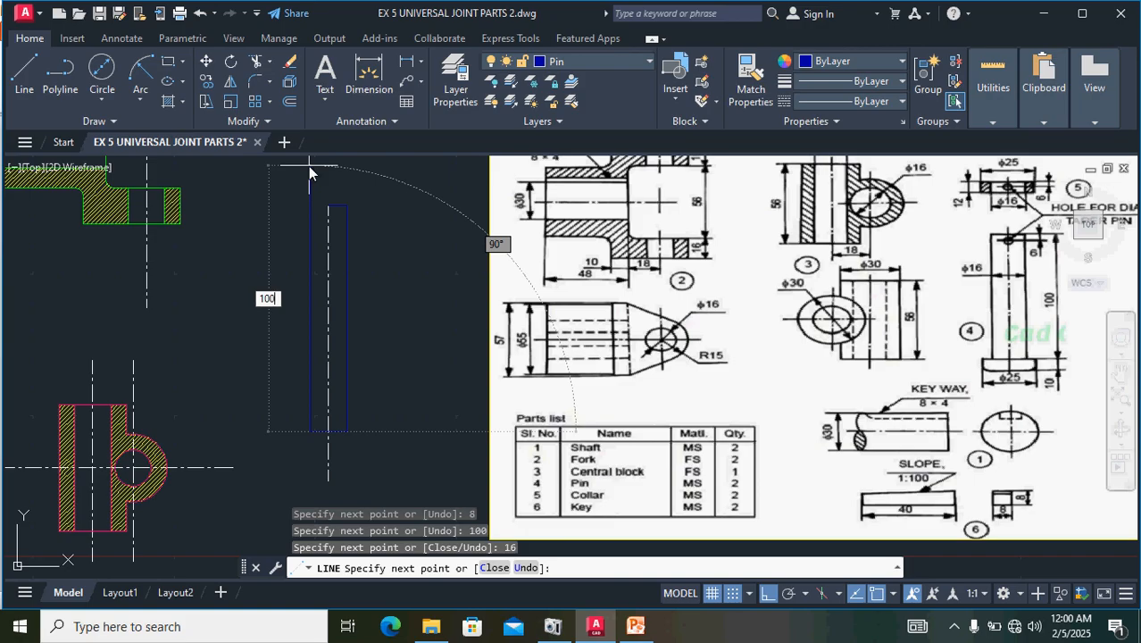
pyautogui.press('Return')
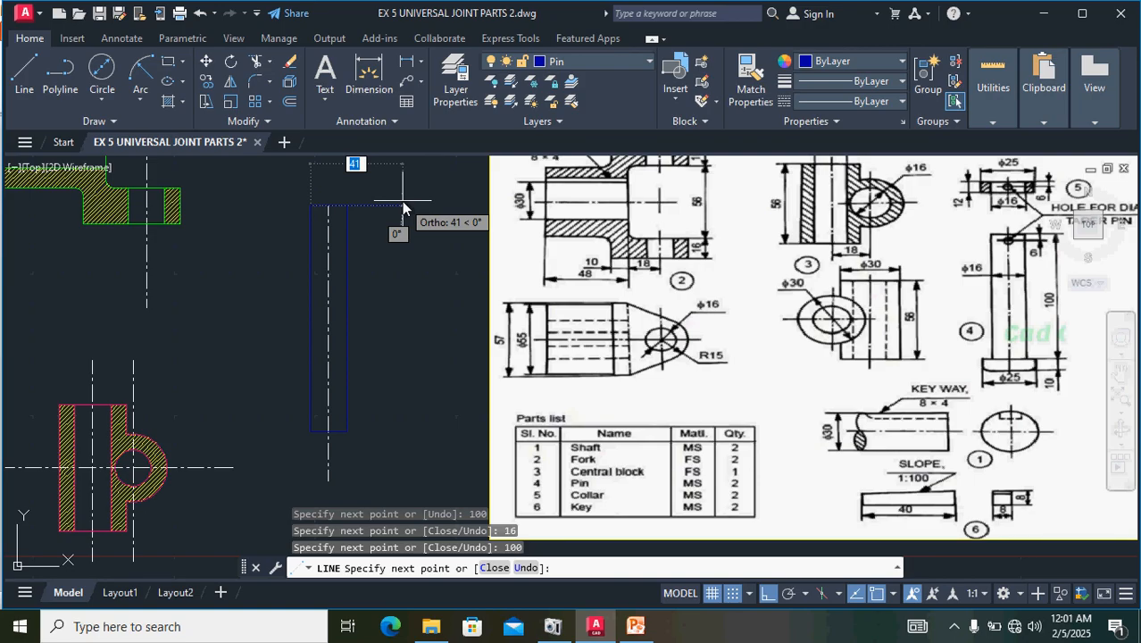
pyautogui.write('8')
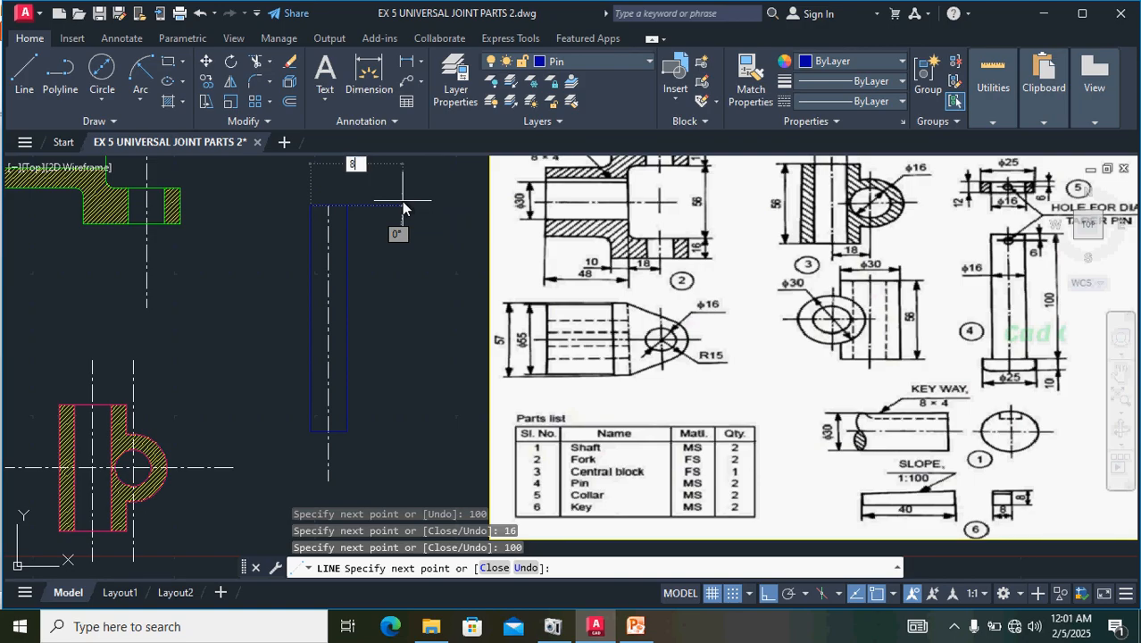
pyautogui.press('Return')
pyautogui.press('Return')
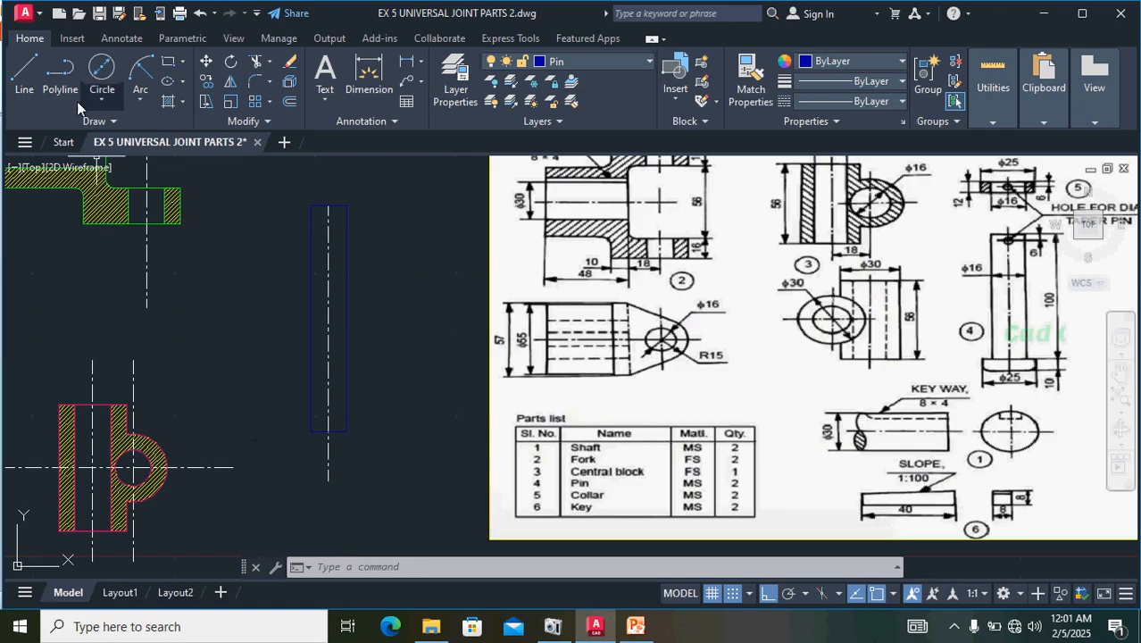
# - Try a 12.5 long head line rightward from the midpoint of the pin shank's lower edge, and undo it
pyautogui.click(27, 72)
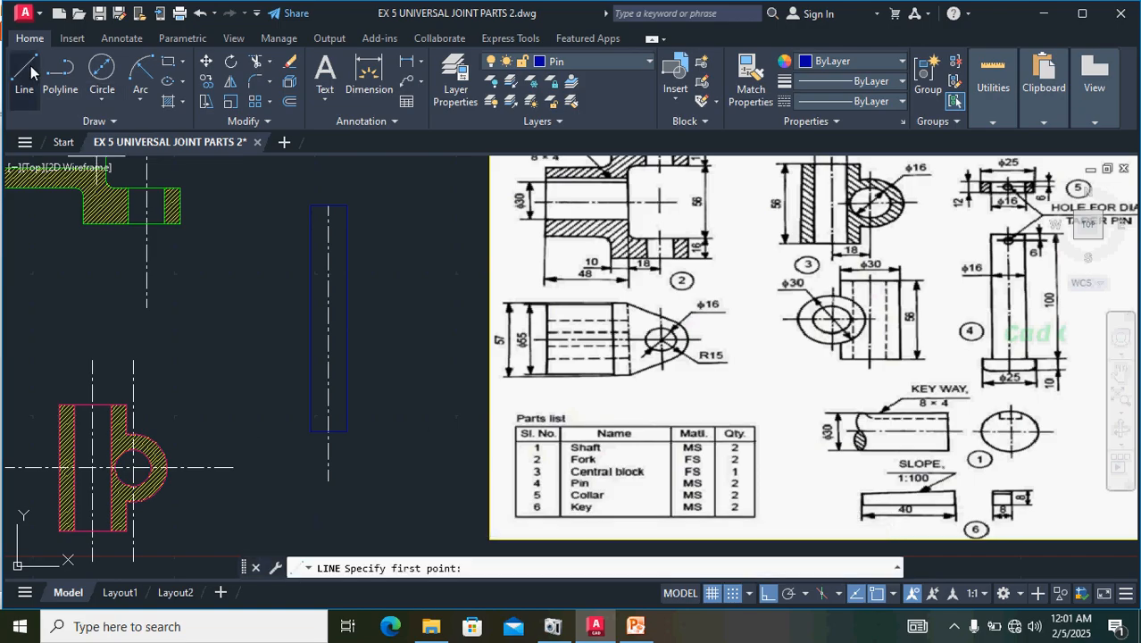
pyautogui.press('Escape')
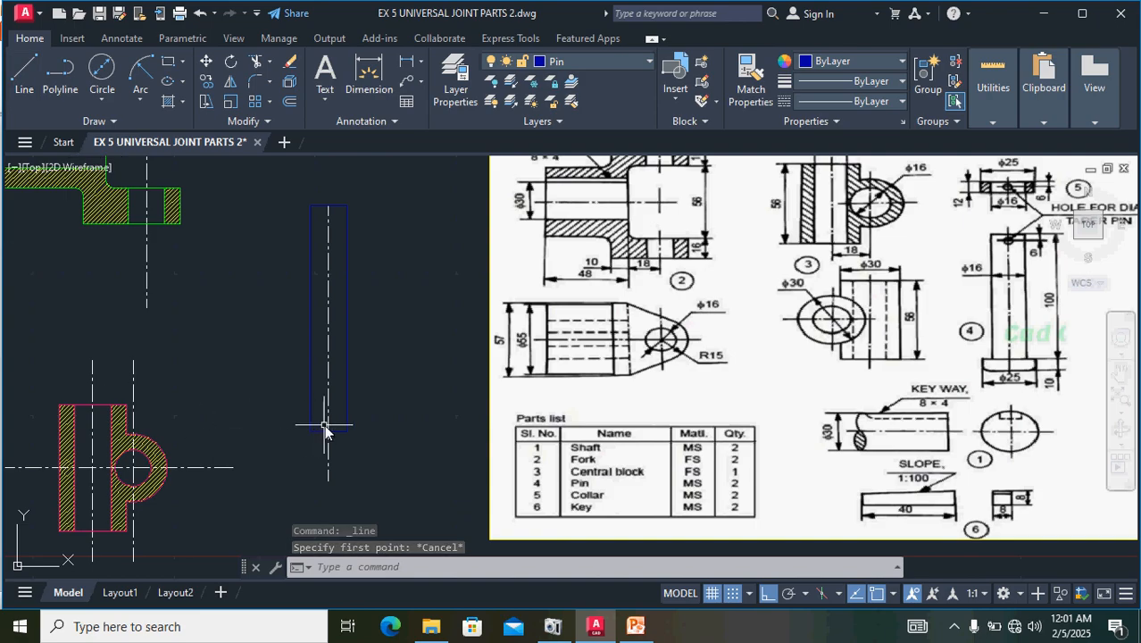
pyautogui.click(25, 79)
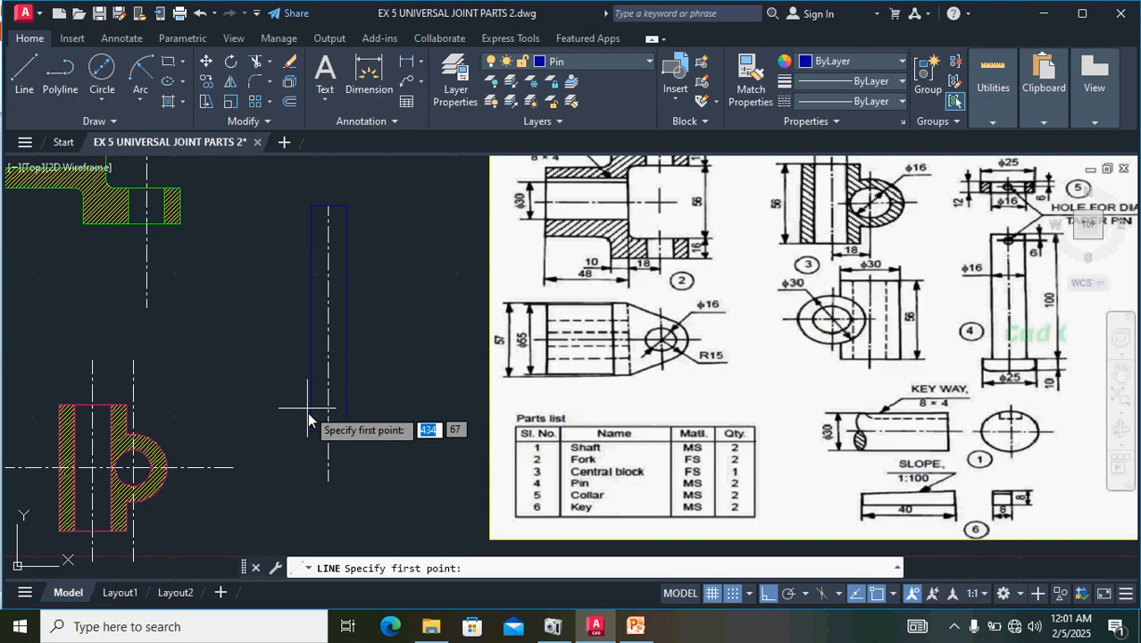
pyautogui.click(328, 432)
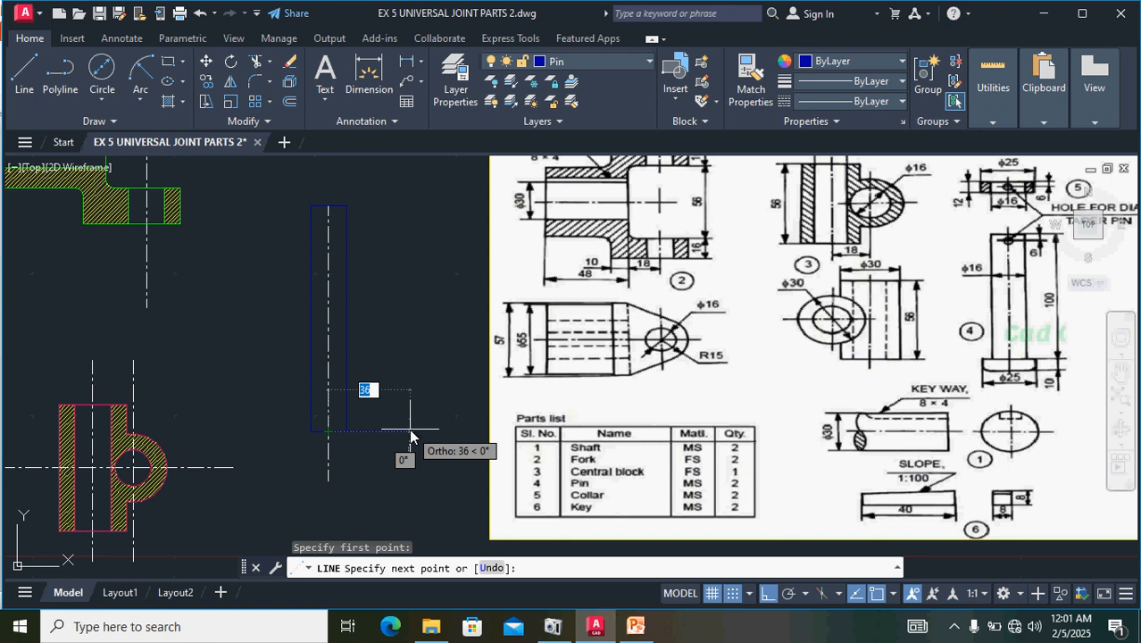
pyautogui.write('12.5')
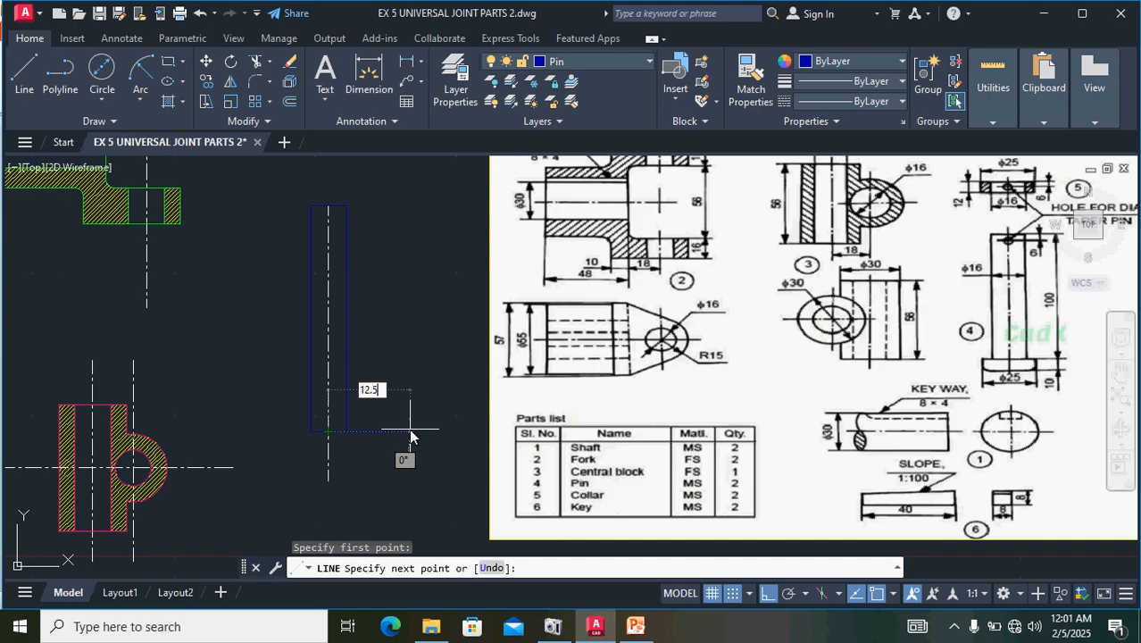
pyautogui.press('Return')
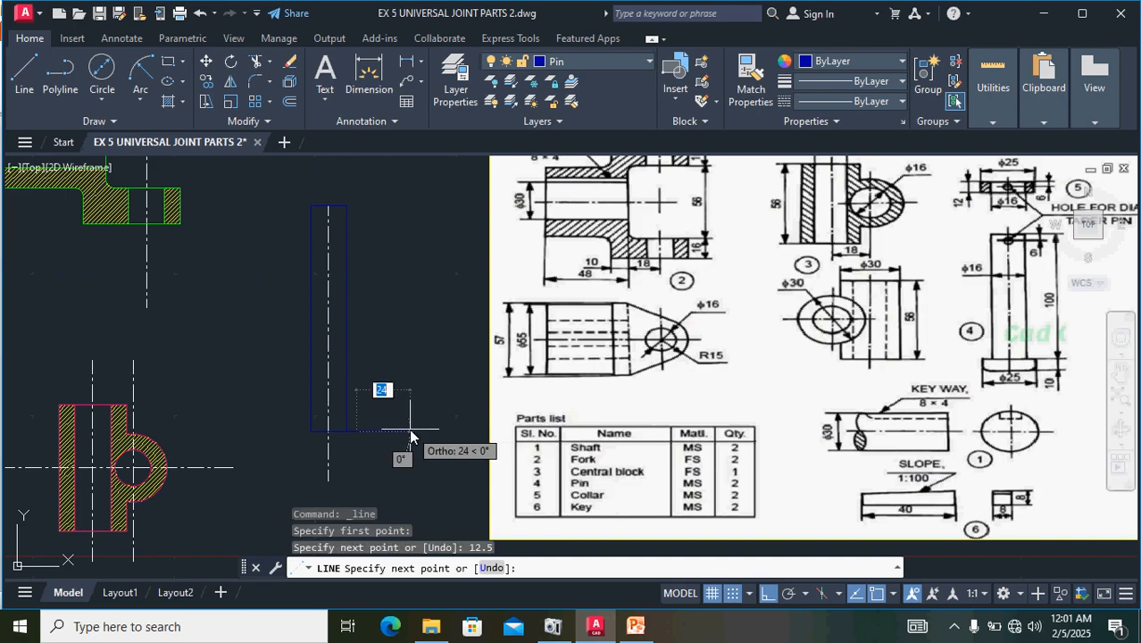
pyautogui.click(405, 433)
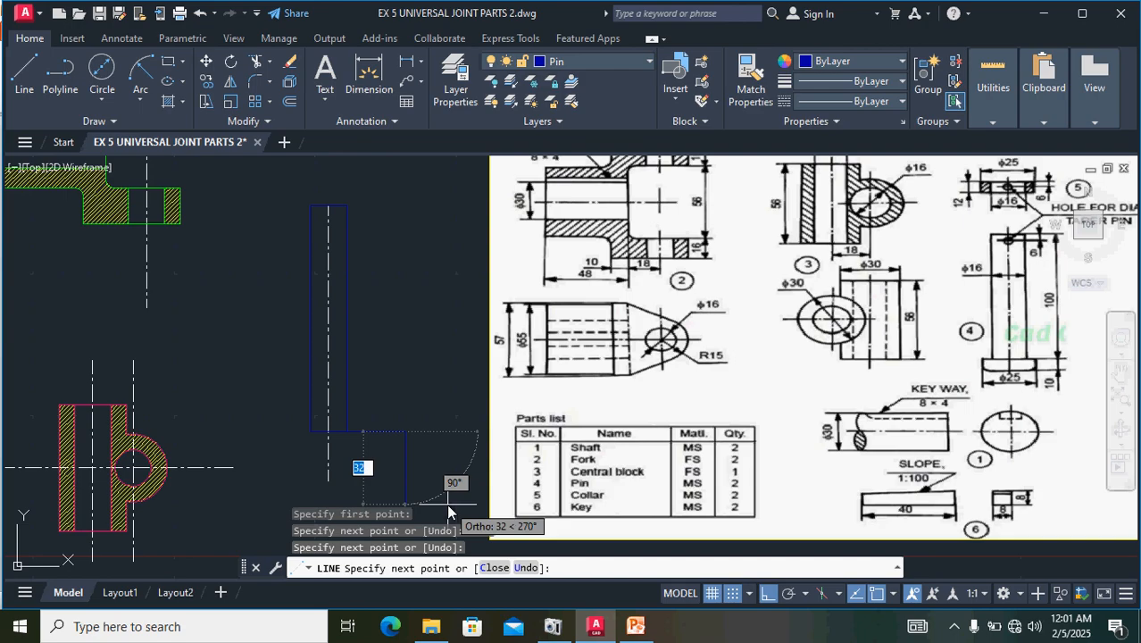
pyautogui.press('Escape')
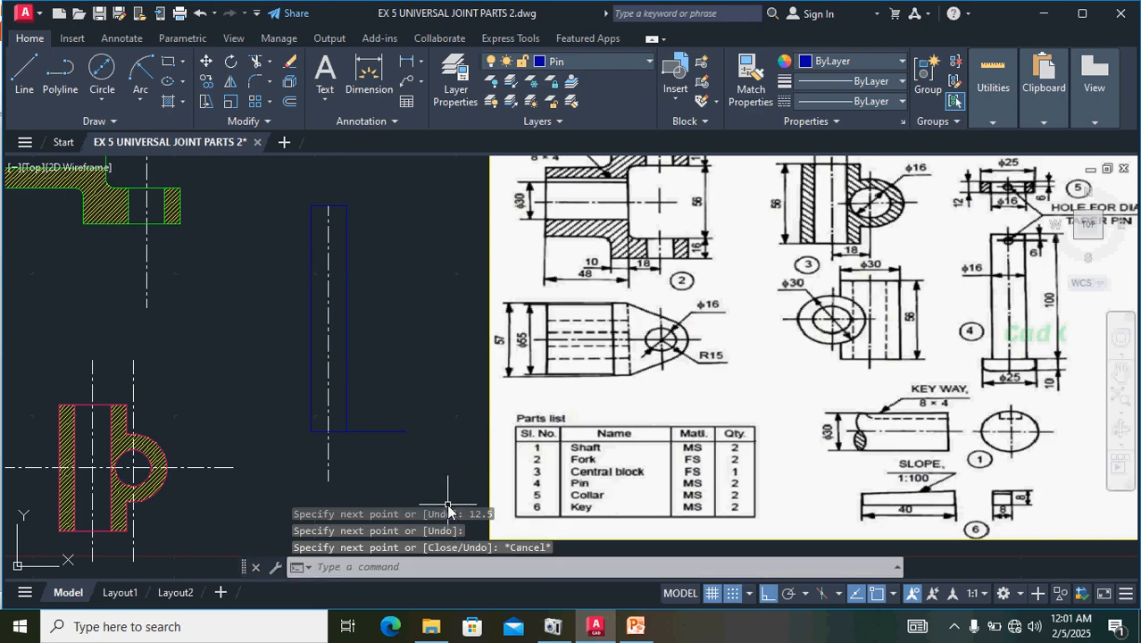
pyautogui.hotkey('ctrl', 'z')
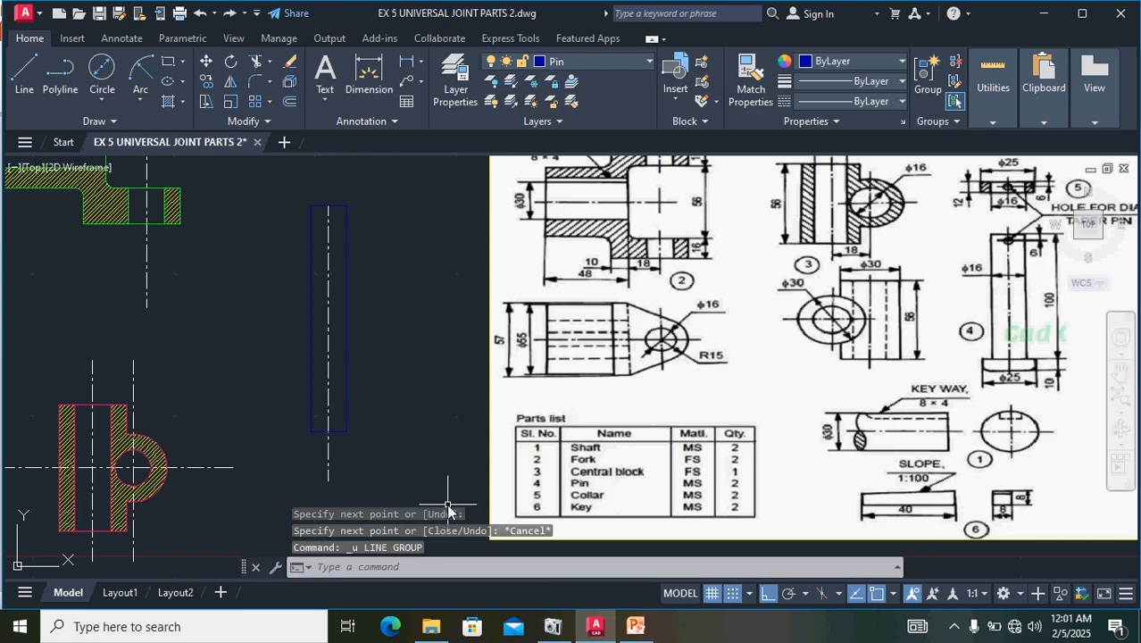
# - Start the pin's head outline at the midpoint of the shank's lower edge with lines 12.5 to the right and 10 down
pyautogui.click(21, 73)
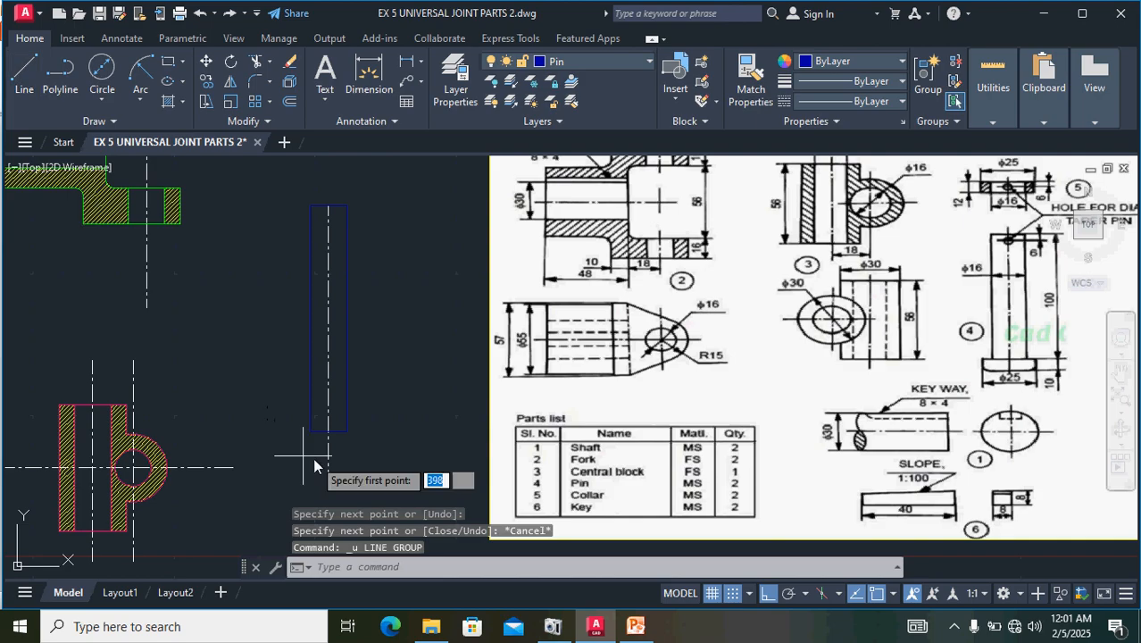
pyautogui.scroll(4, 328, 458)
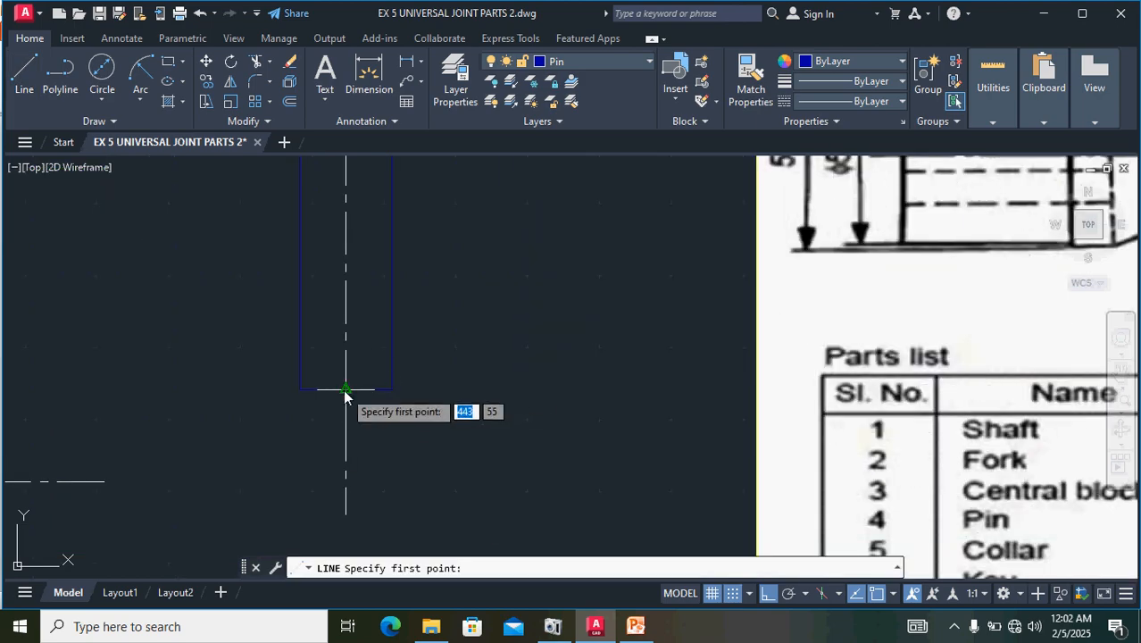
pyautogui.click(345, 388)
pyautogui.scroll(-4, 563, 390)
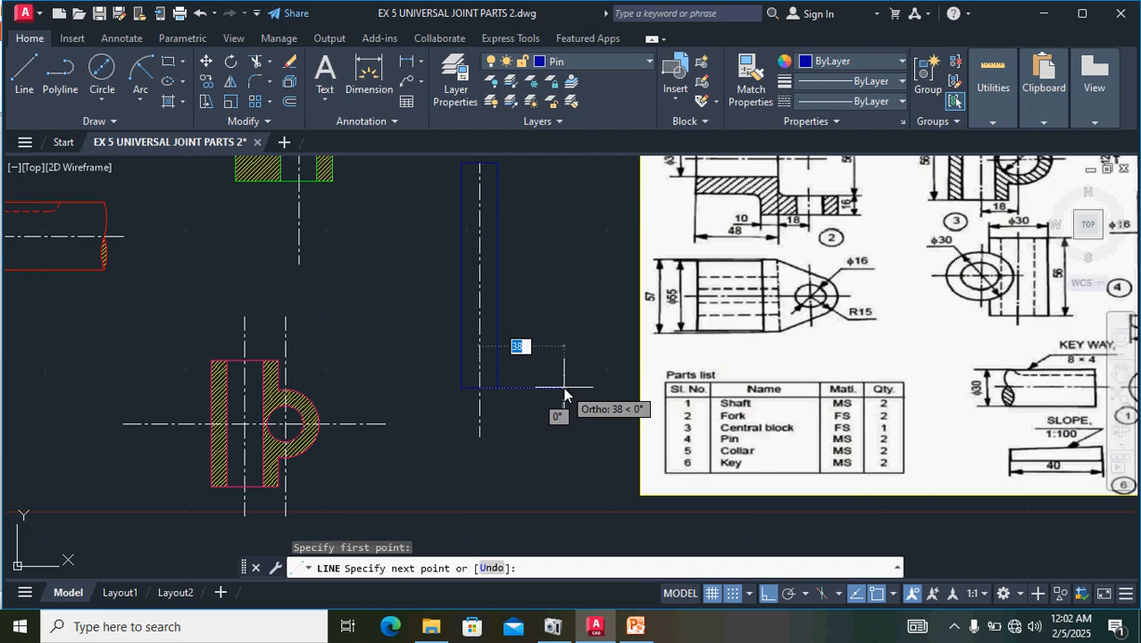
pyautogui.write('12.')
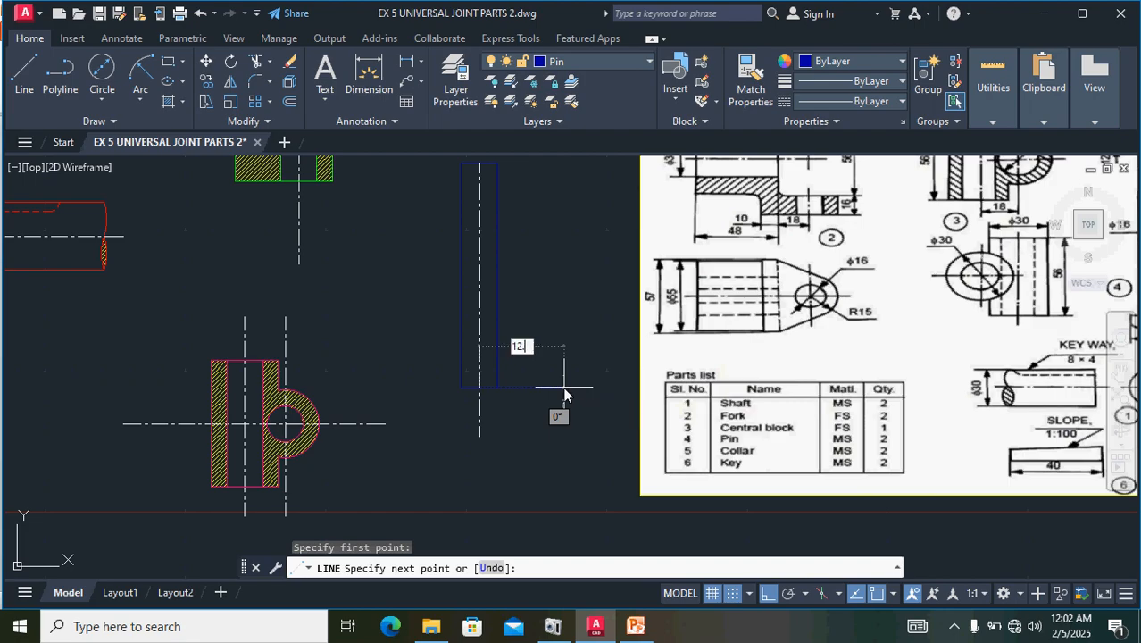
pyautogui.write('5')
pyautogui.press('Return')
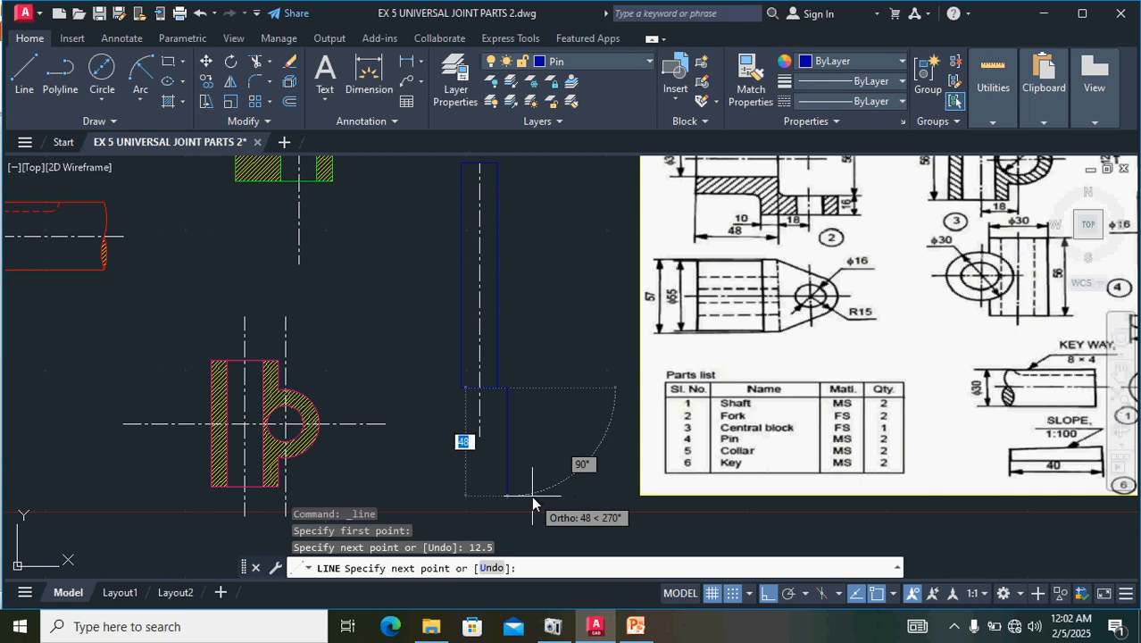
pyautogui.scroll(-2, 531, 496)
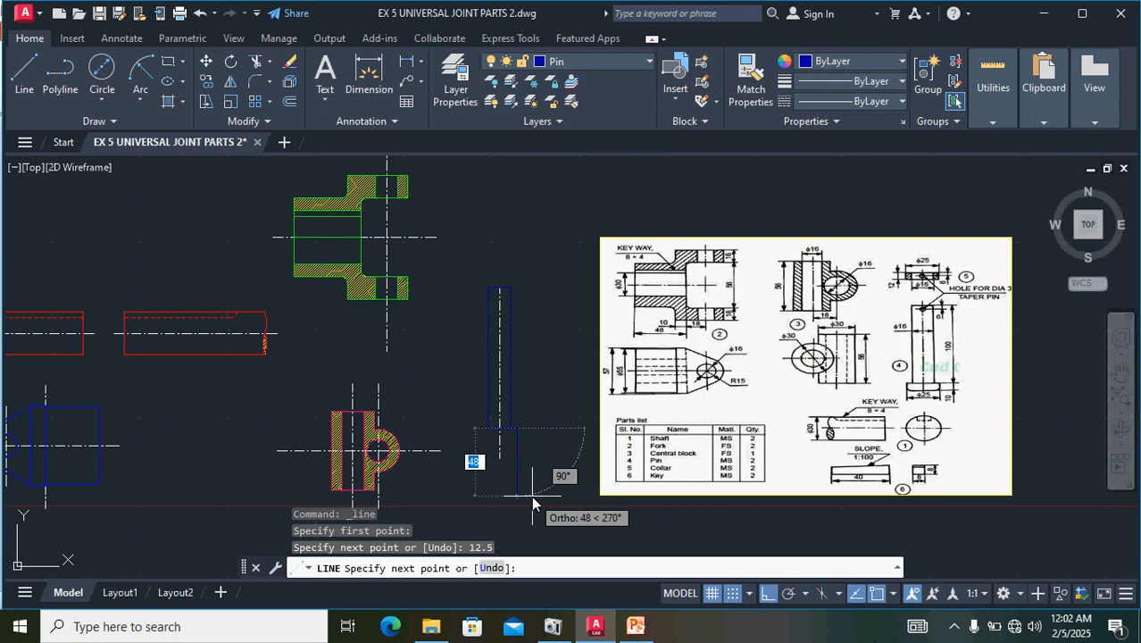
pyautogui.write('10')
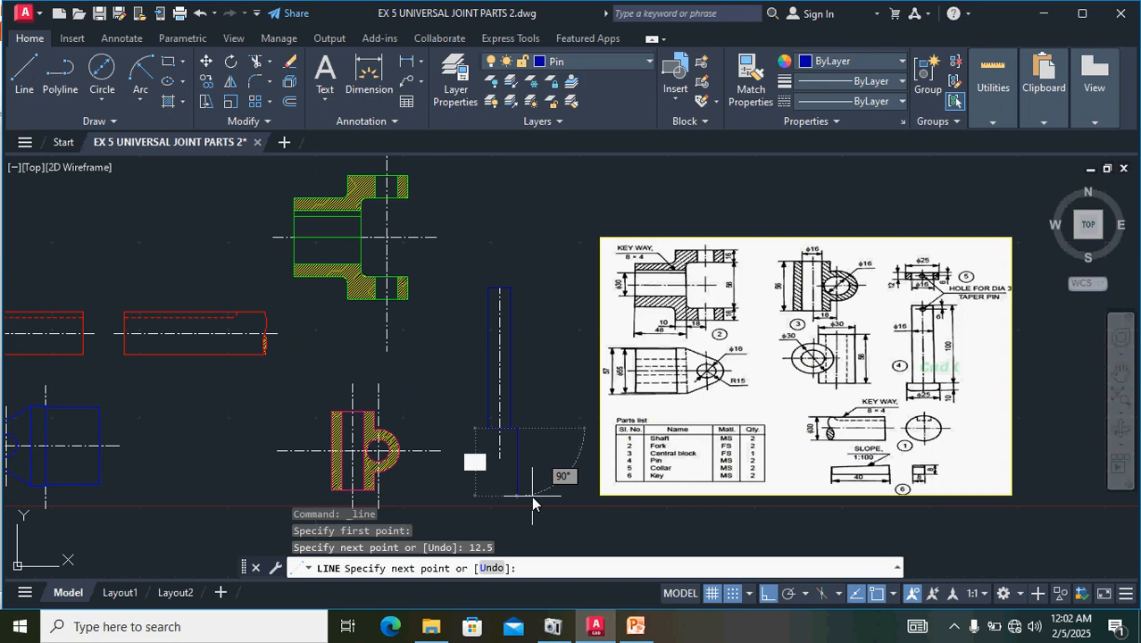
pyautogui.press('Return')
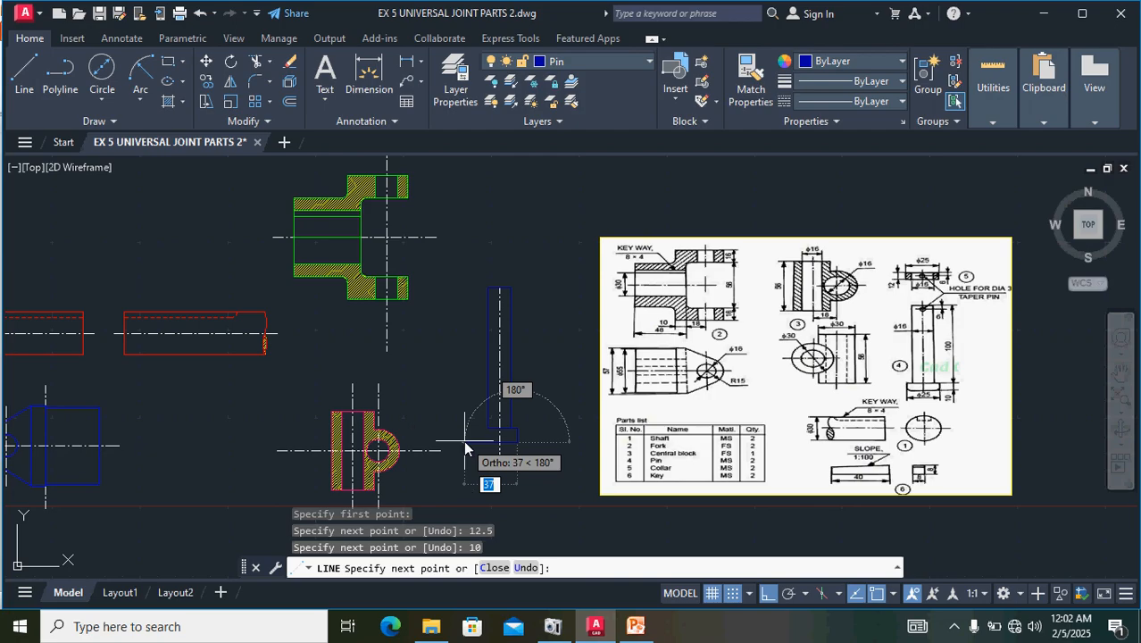
# - Complete the pin head outline with a 25 mm bottom edge, a 10 mm left side and a 12.5 mm line back to the centreline
pyautogui.scroll(5, 459, 429)
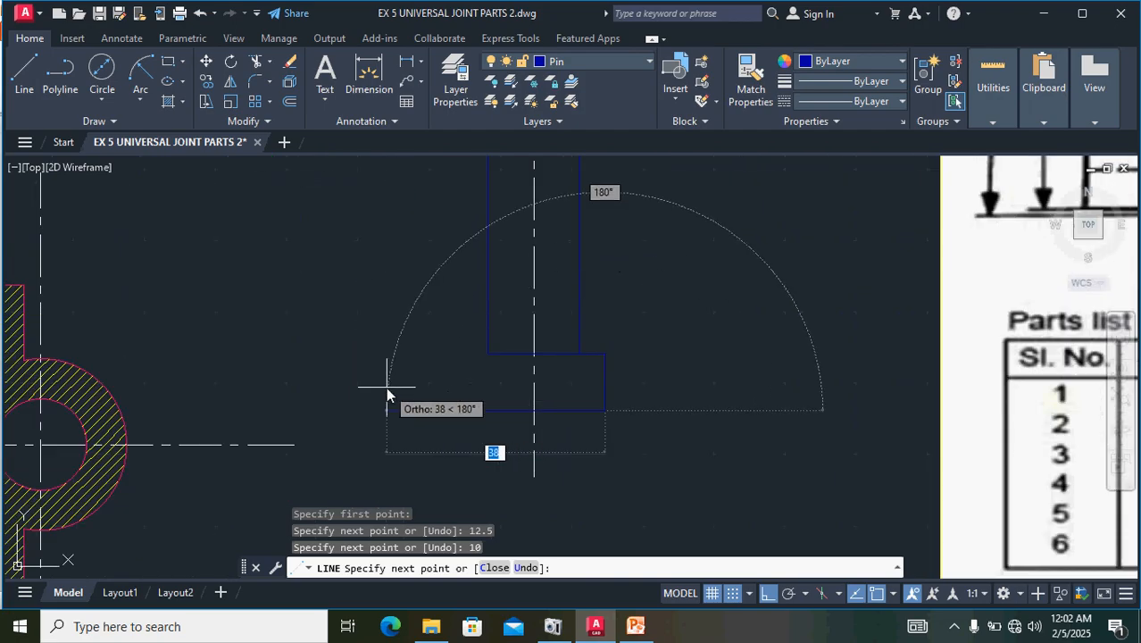
pyautogui.write('25')
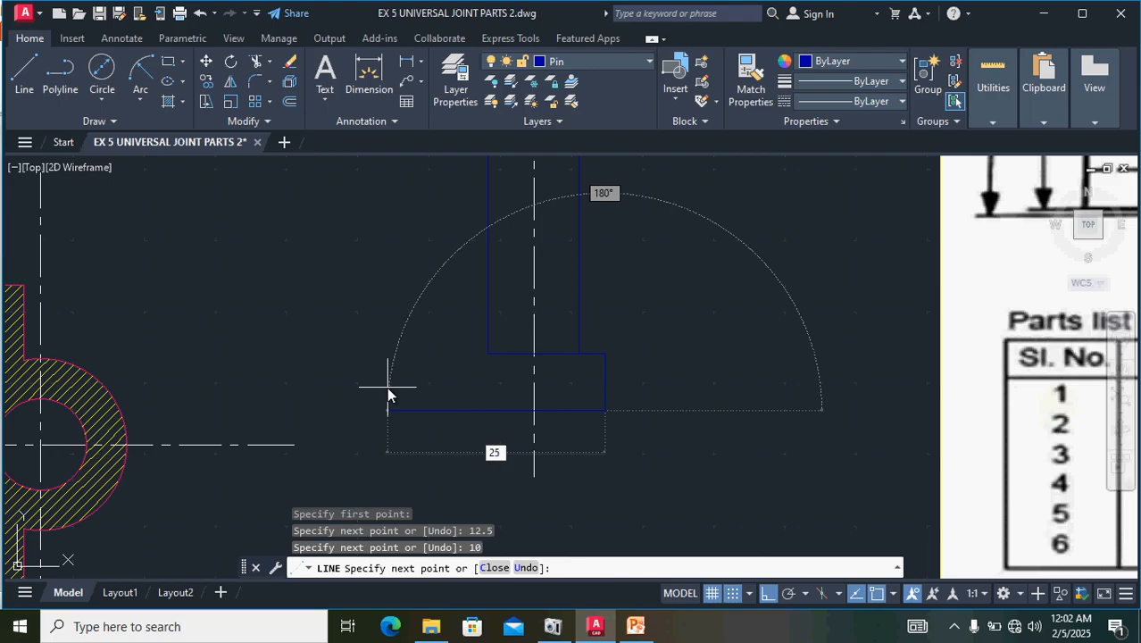
pyautogui.press('Return')
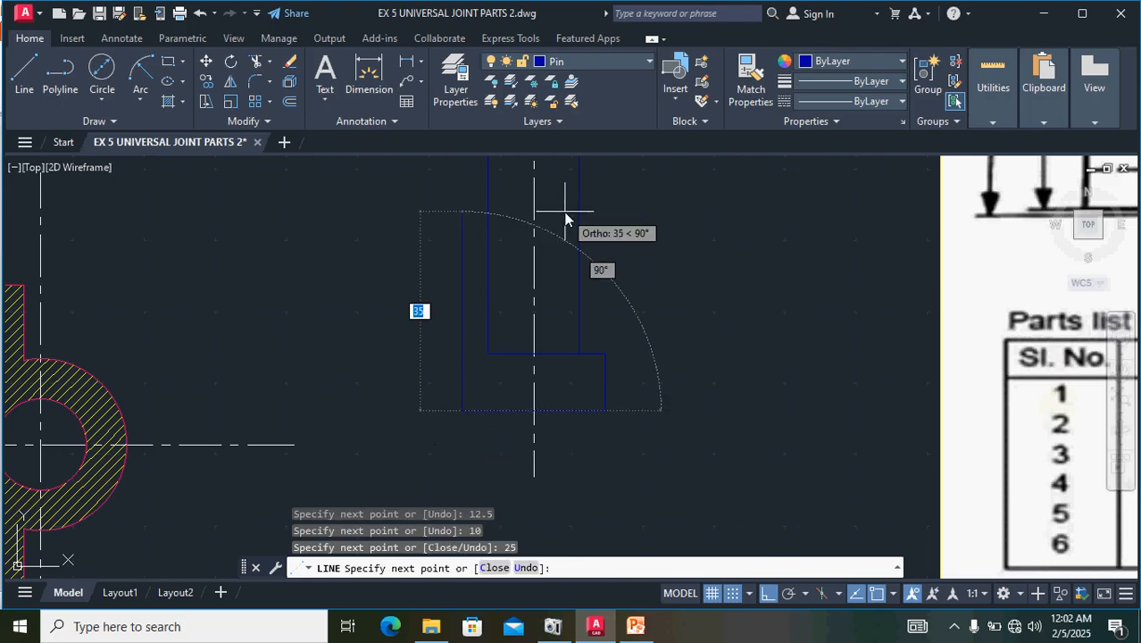
pyautogui.write('10')
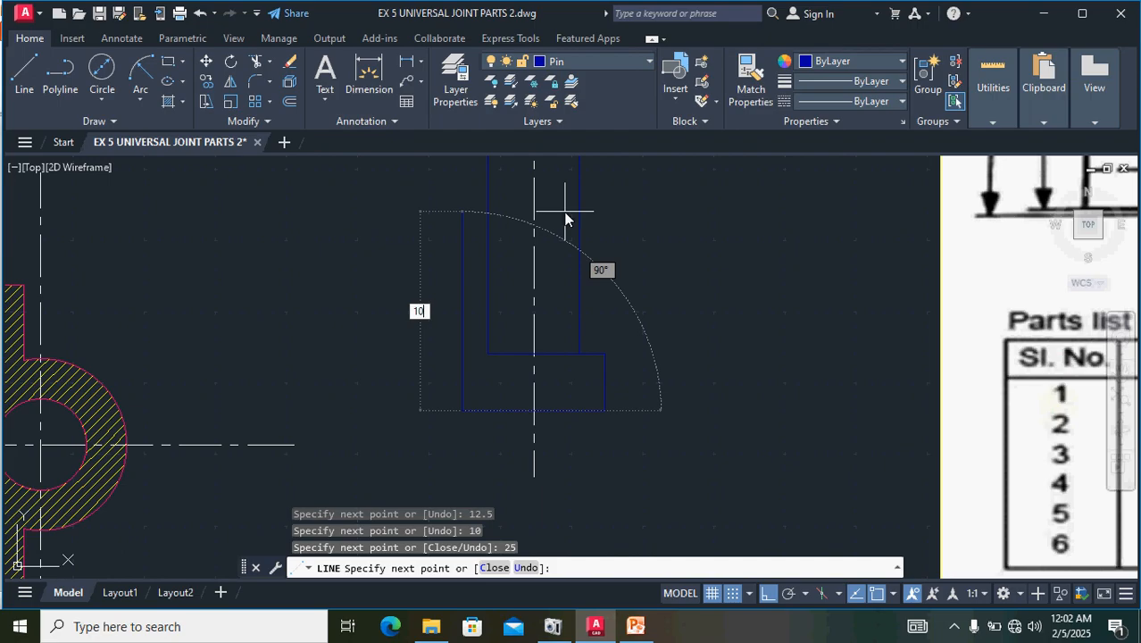
pyautogui.press('Return')
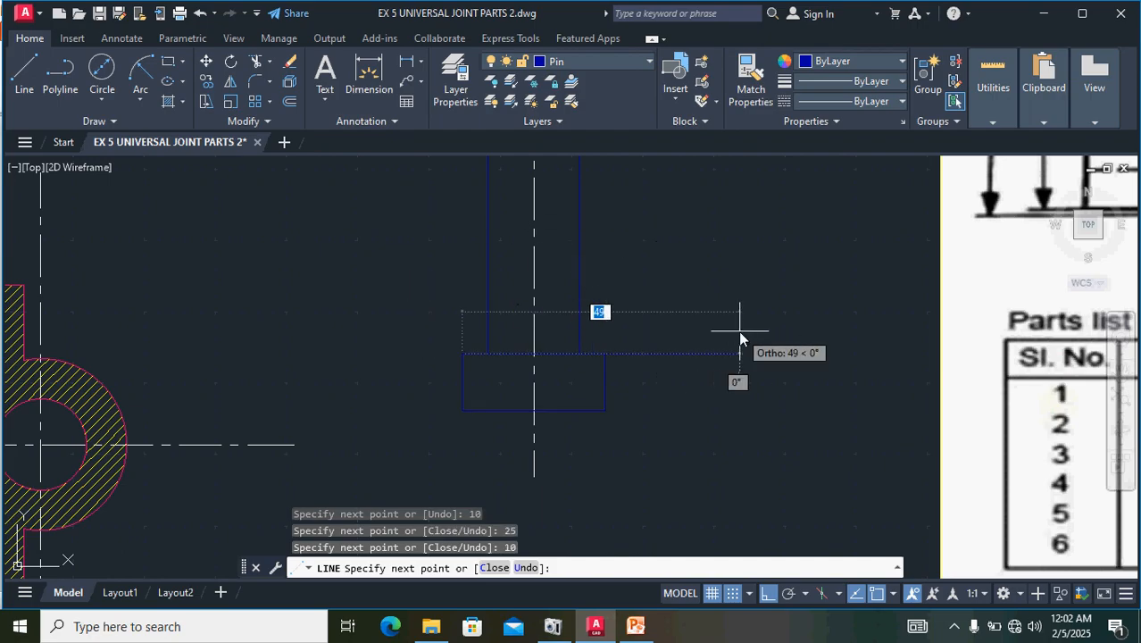
pyautogui.write('12.5')
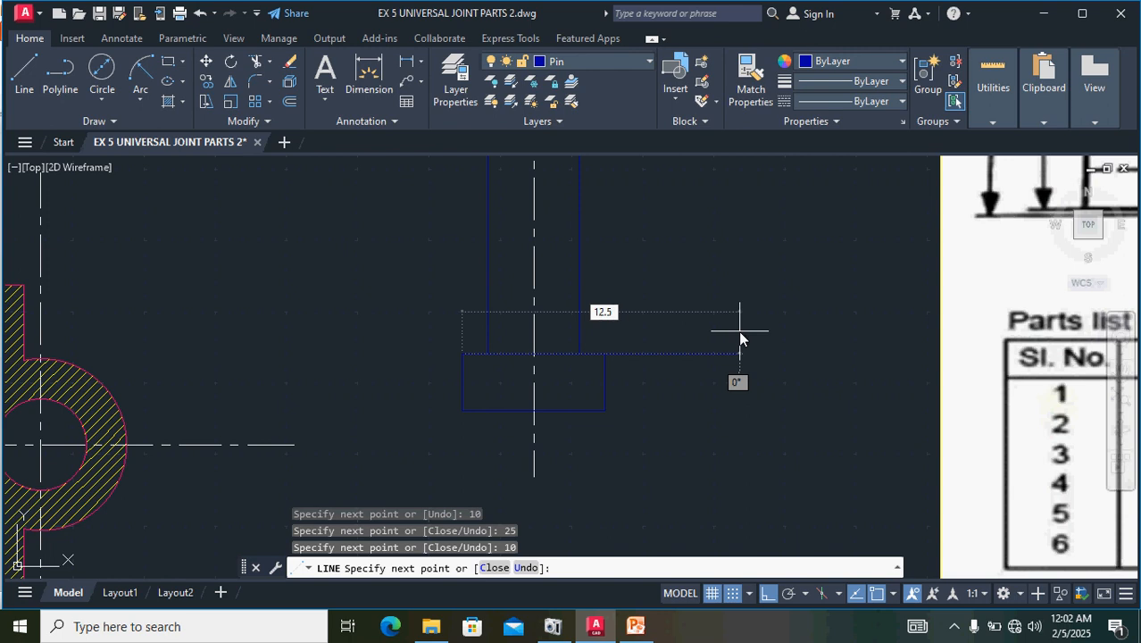
pyautogui.press('Return')
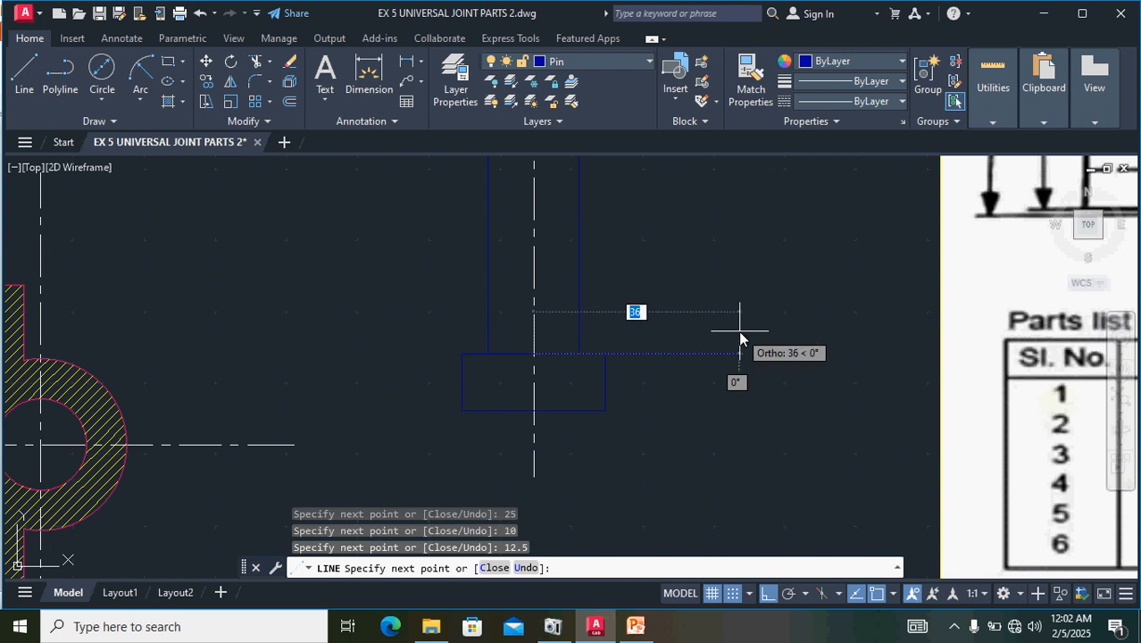
pyautogui.press('Return')
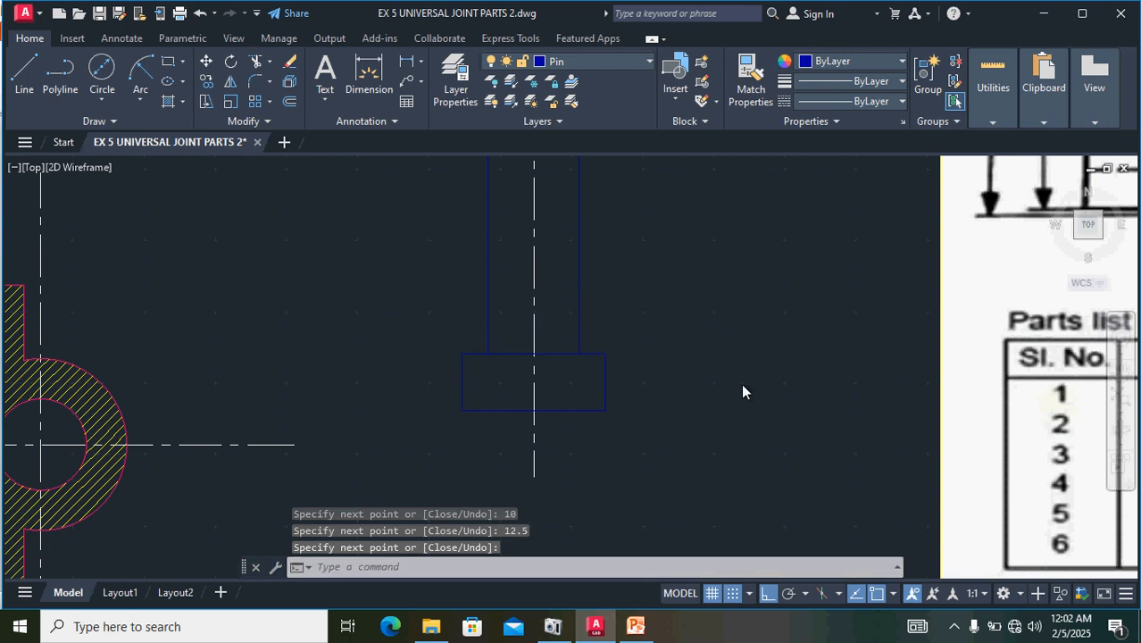
# - Fillet the lower-left corner of the pin head with a 5 mm radius, following the reference drawing
pyautogui.scroll(-4, 740, 382)
pyautogui.moveTo(1049, 348); pyautogui.dragTo(769, 352, button='middle')
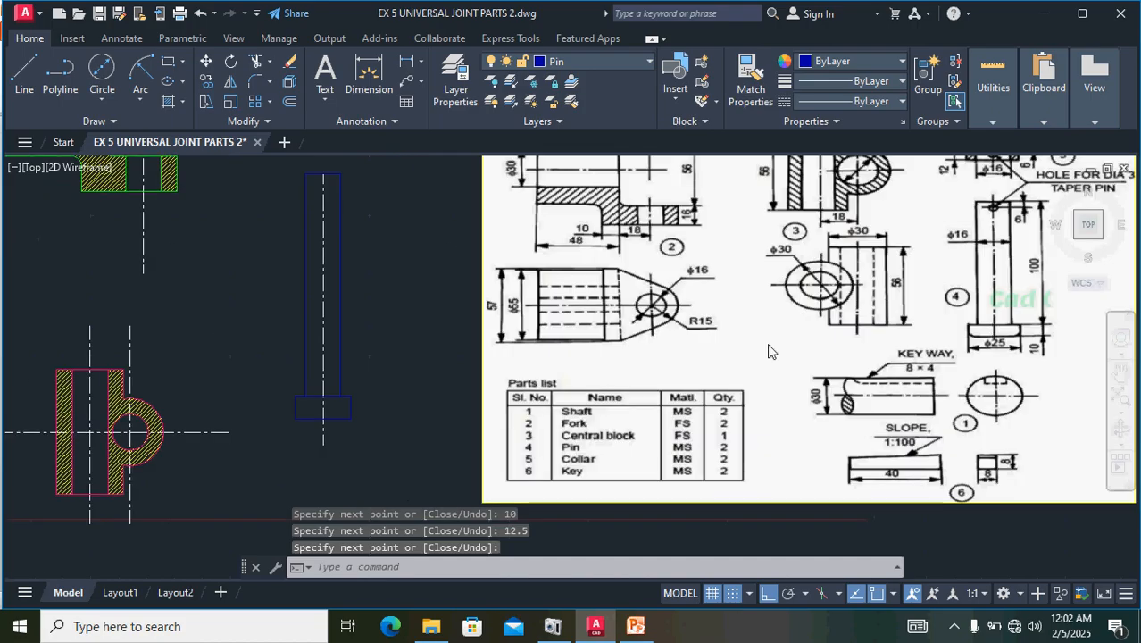
pyautogui.scroll(4, 989, 328)
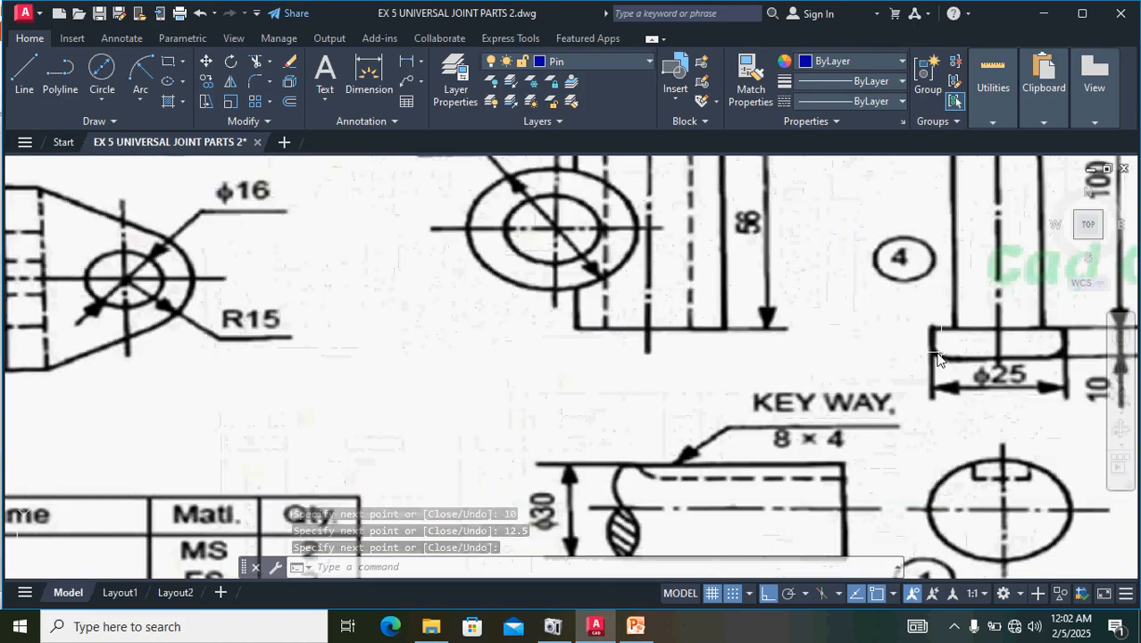
pyautogui.scroll(-3, 637, 376)
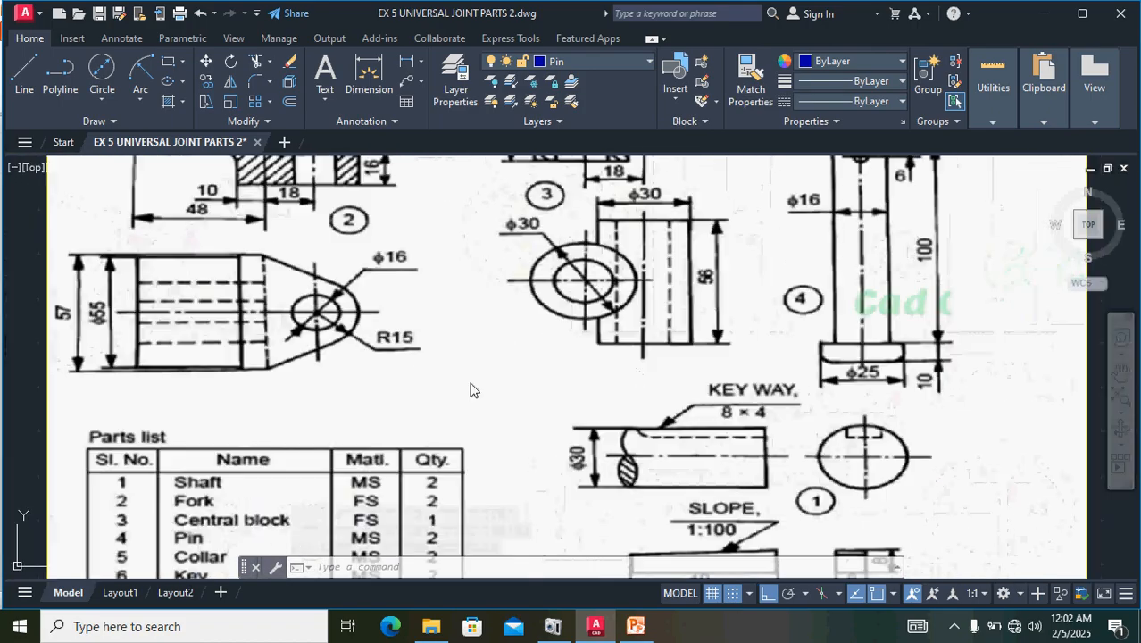
pyautogui.scroll(-2, 331, 387)
pyautogui.scroll(-2, 284, 390)
pyautogui.scroll(6, 72, 445)
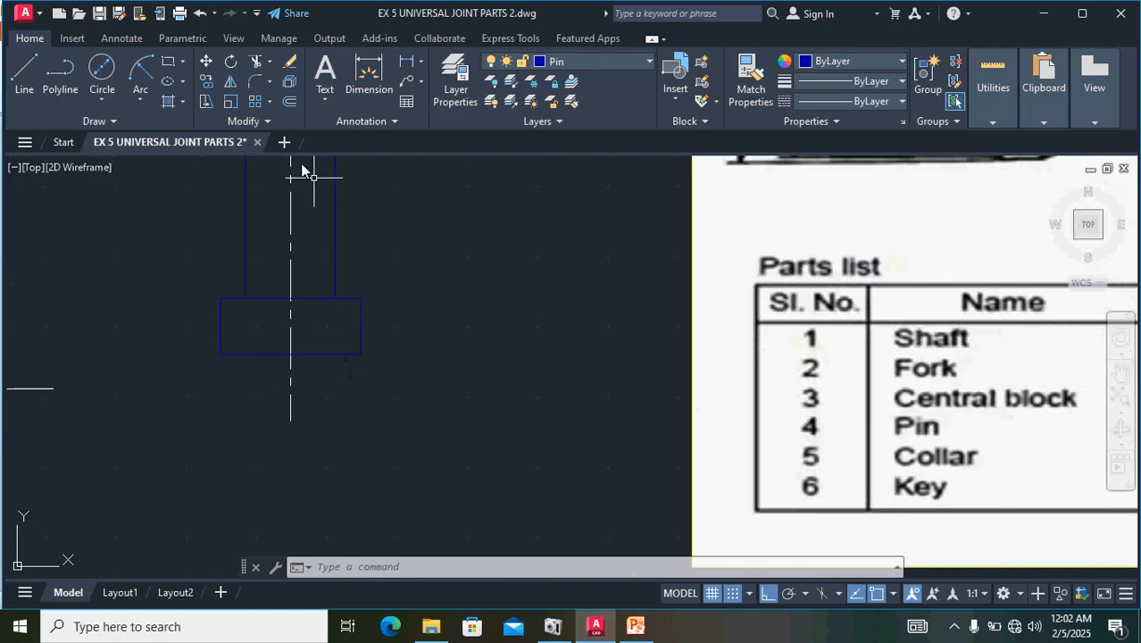
pyautogui.click(255, 81)
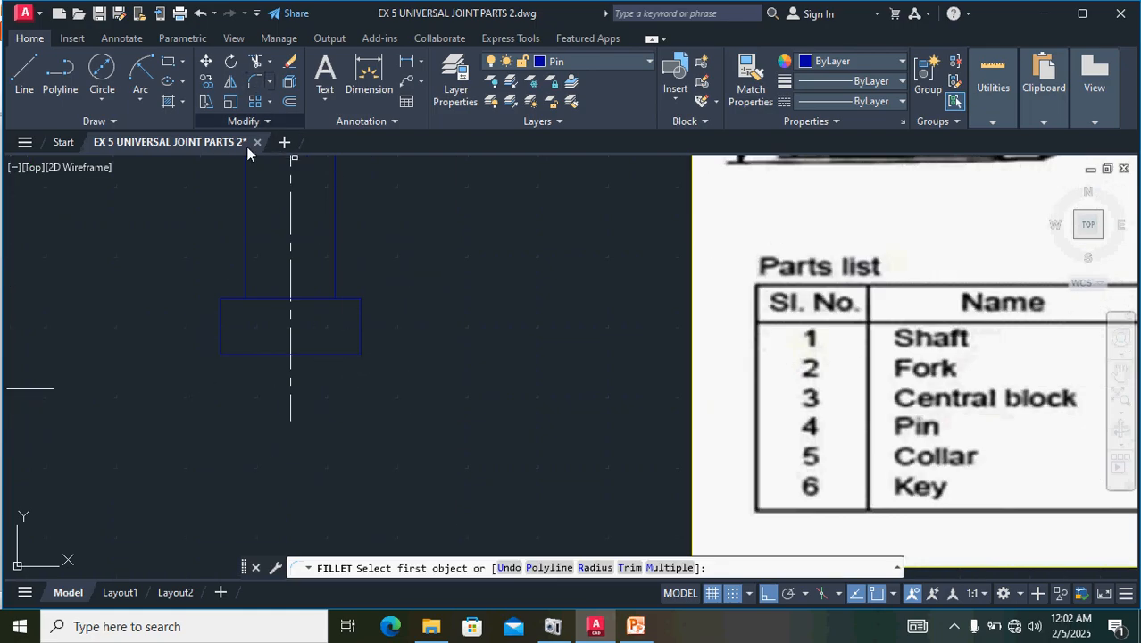
pyautogui.click(220, 337)
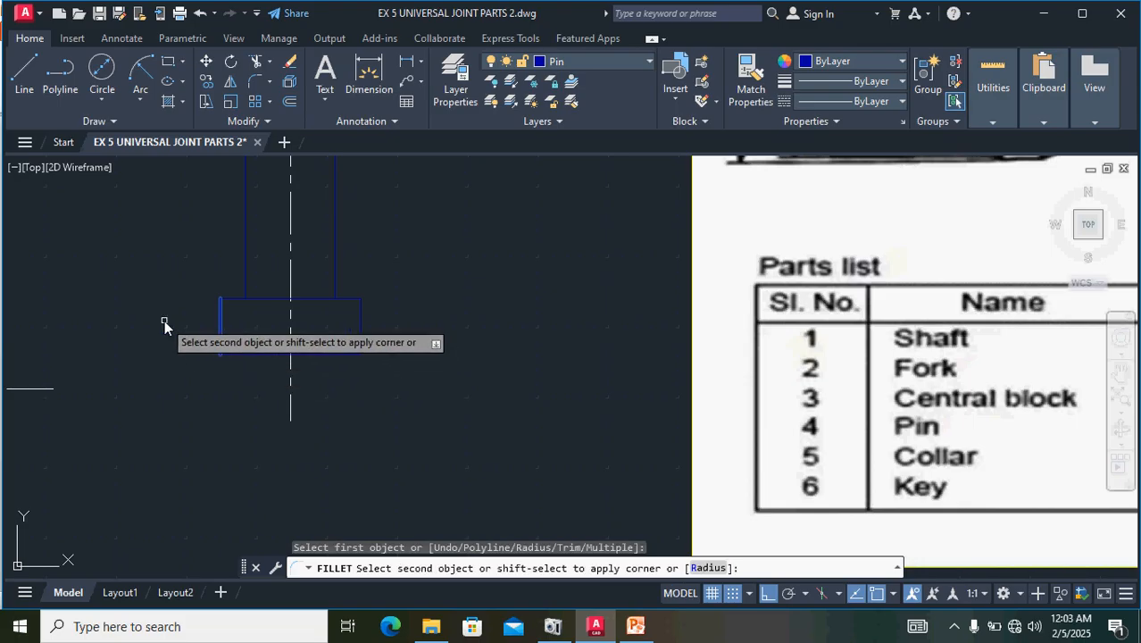
pyautogui.write('r')
pyautogui.press('Return')
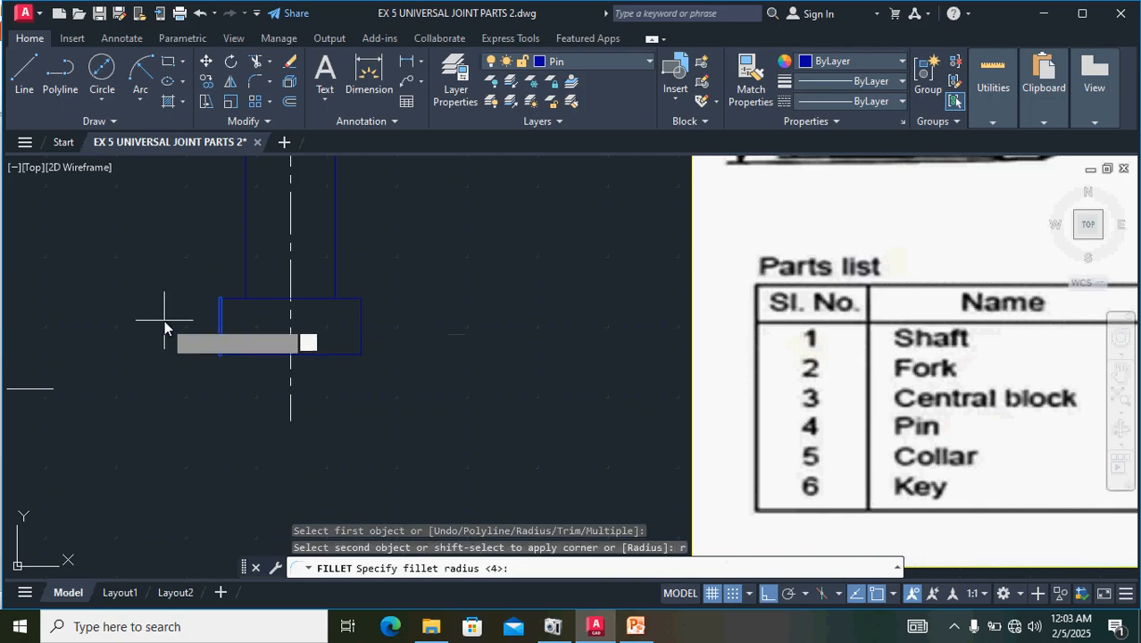
pyautogui.write('5')
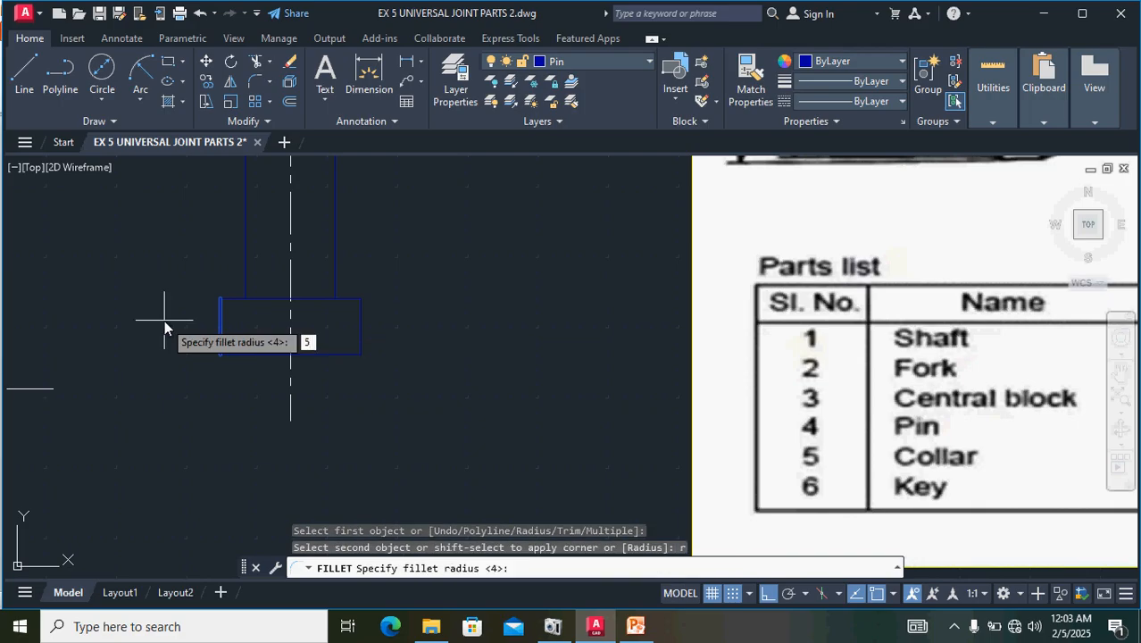
pyautogui.press('Return')
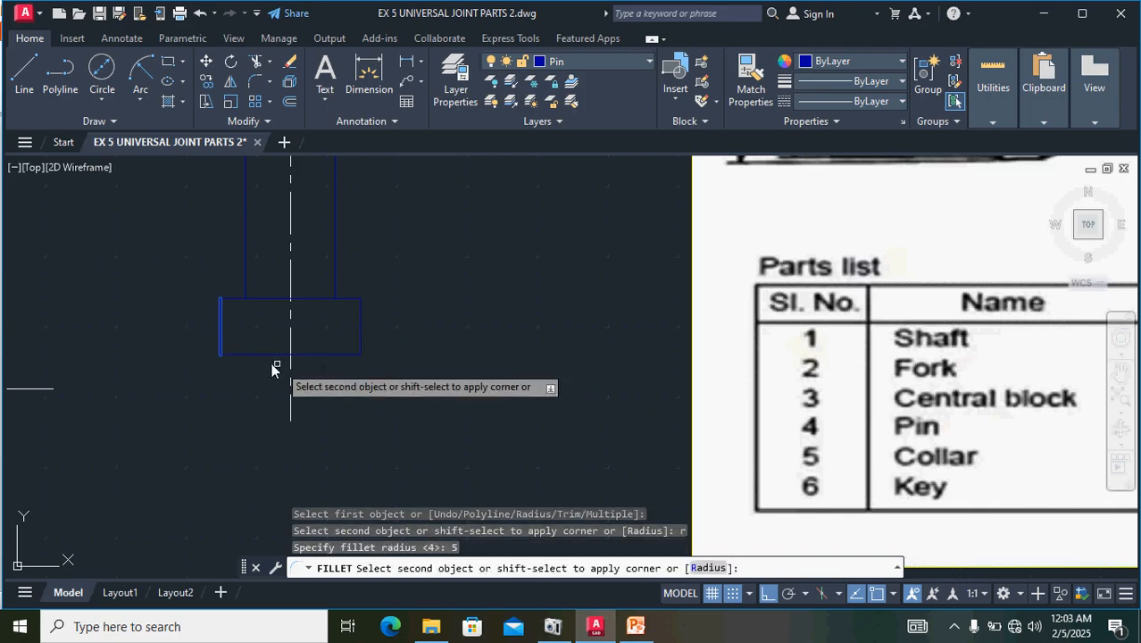
pyautogui.click(246, 354)
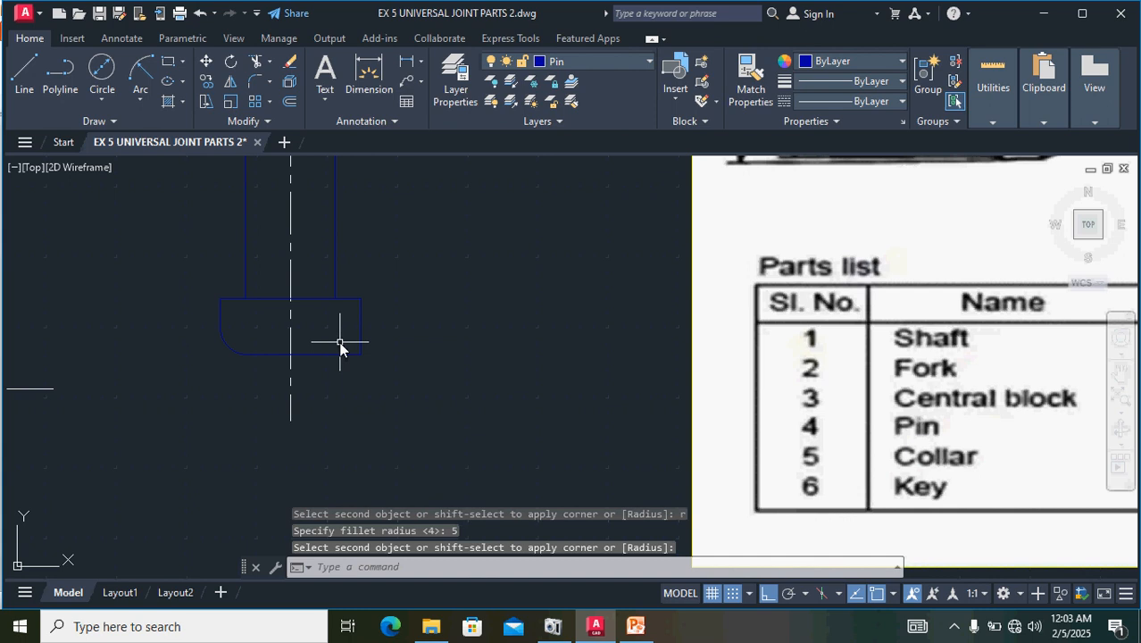
# - Fillet the lower-right corner of the pin head with the same 5 mm radius
pyautogui.press('Return')
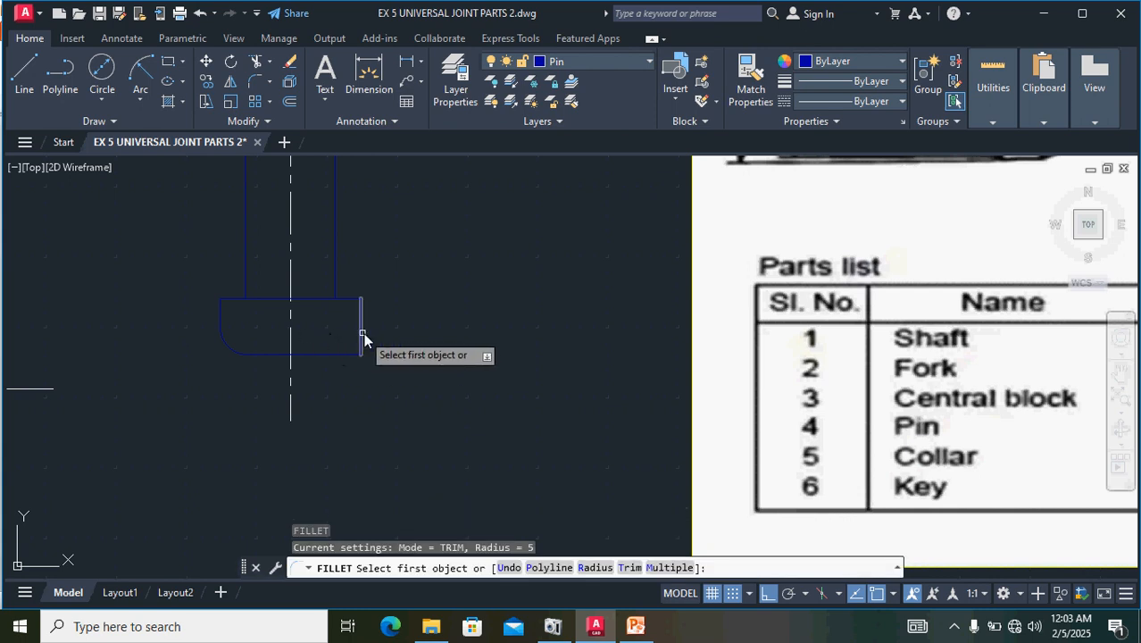
pyautogui.click(359, 334)
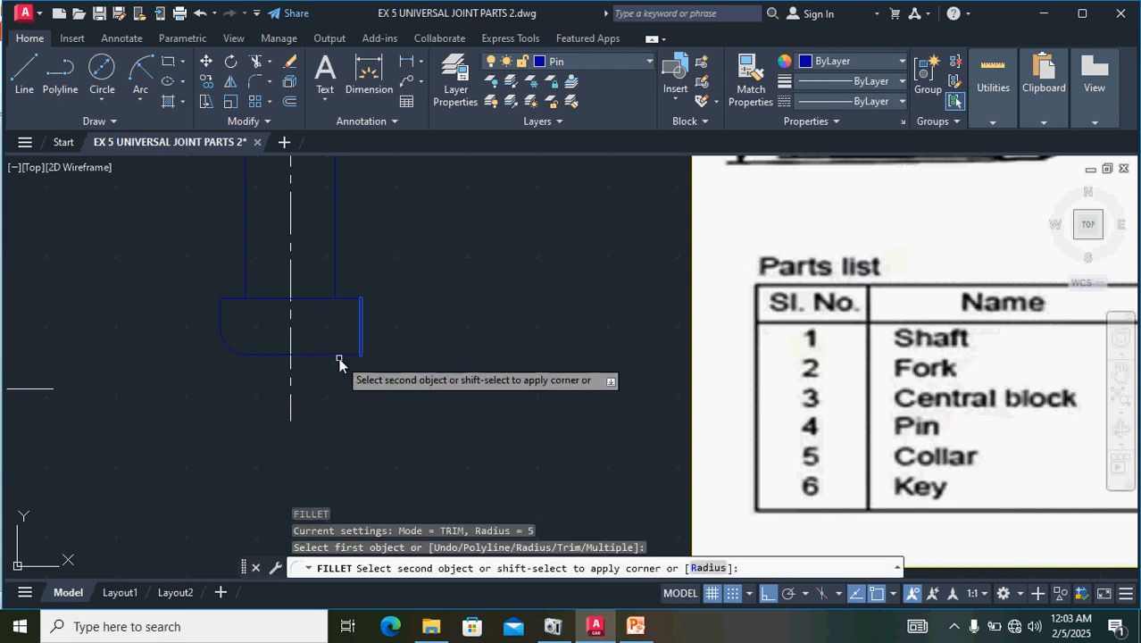
pyautogui.click(334, 354)
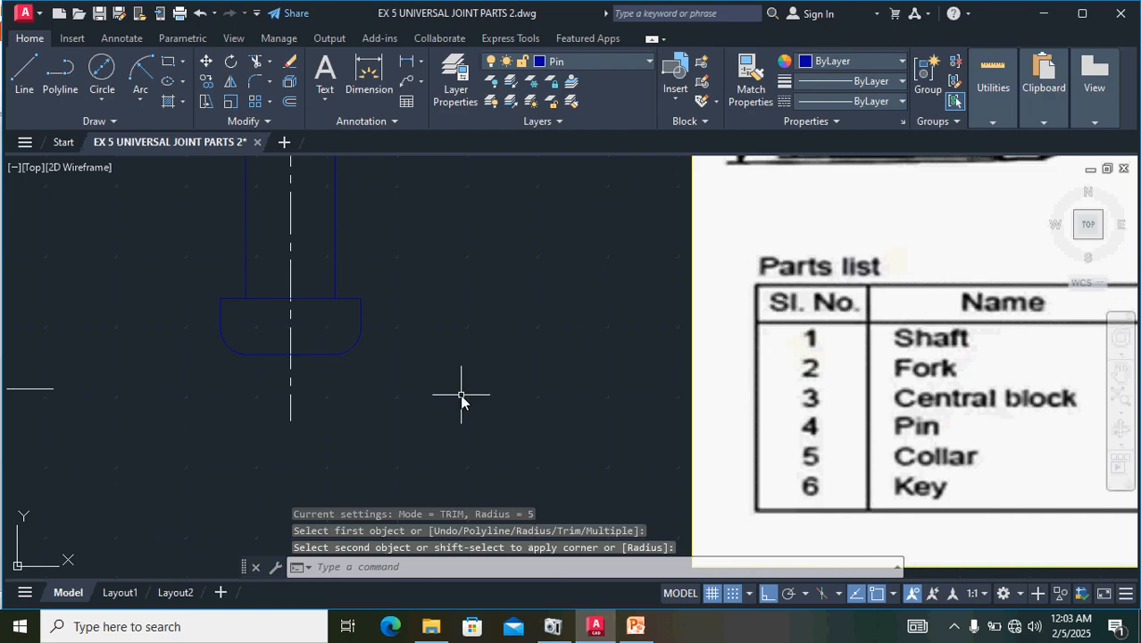
# - Check the taper-pin hole position in the reference drawing and offset the right half of the pin's top edge 6 mm downward
pyautogui.scroll(-3, 424, 447)
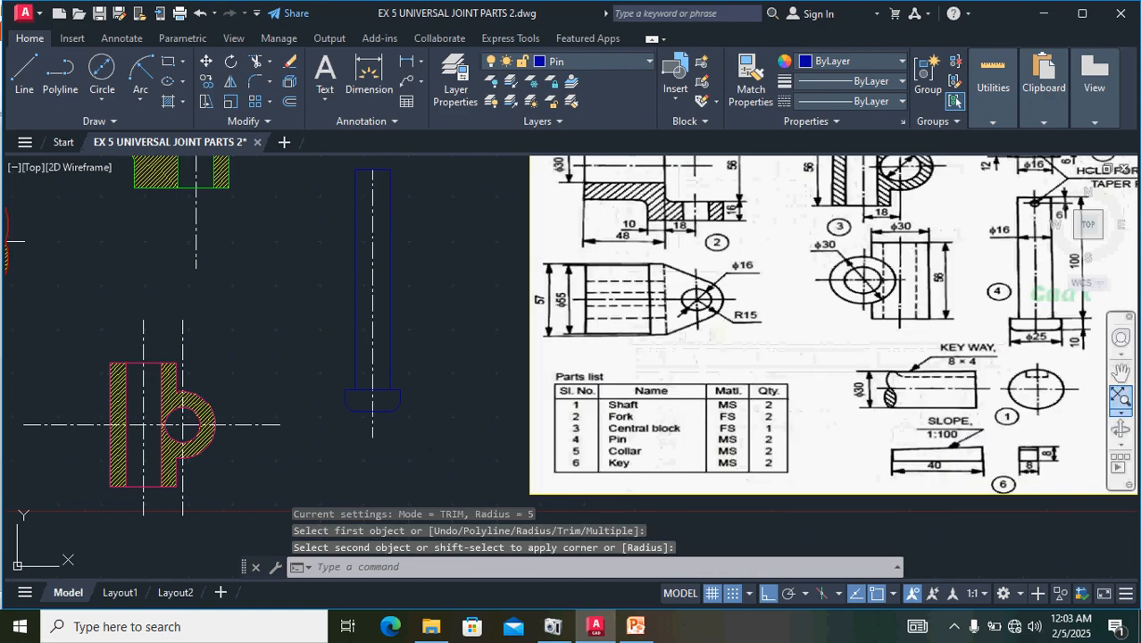
pyautogui.moveTo(1015, 241); pyautogui.dragTo(950, 354, button='middle')
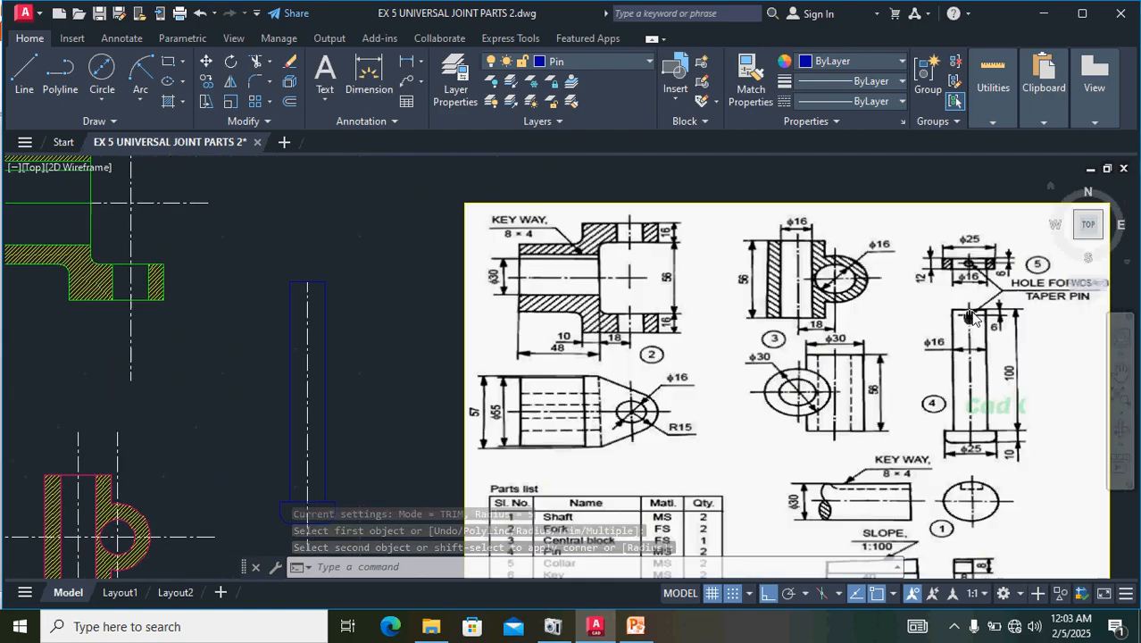
pyautogui.scroll(5, 992, 287)
pyautogui.scroll(-2, 944, 412)
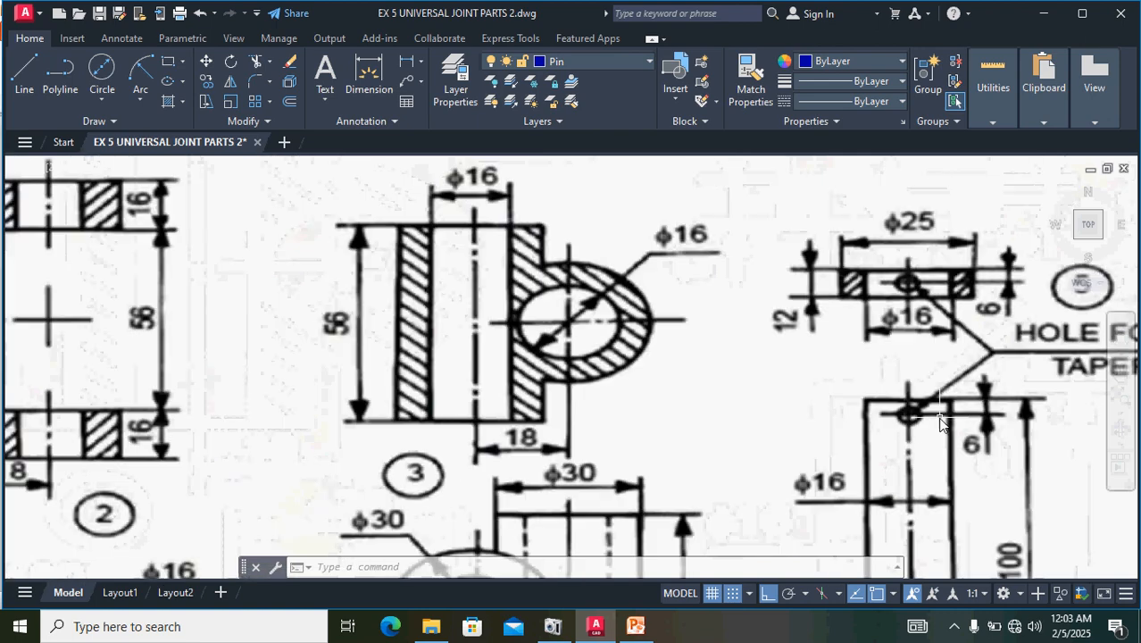
pyautogui.scroll(-4, 941, 411)
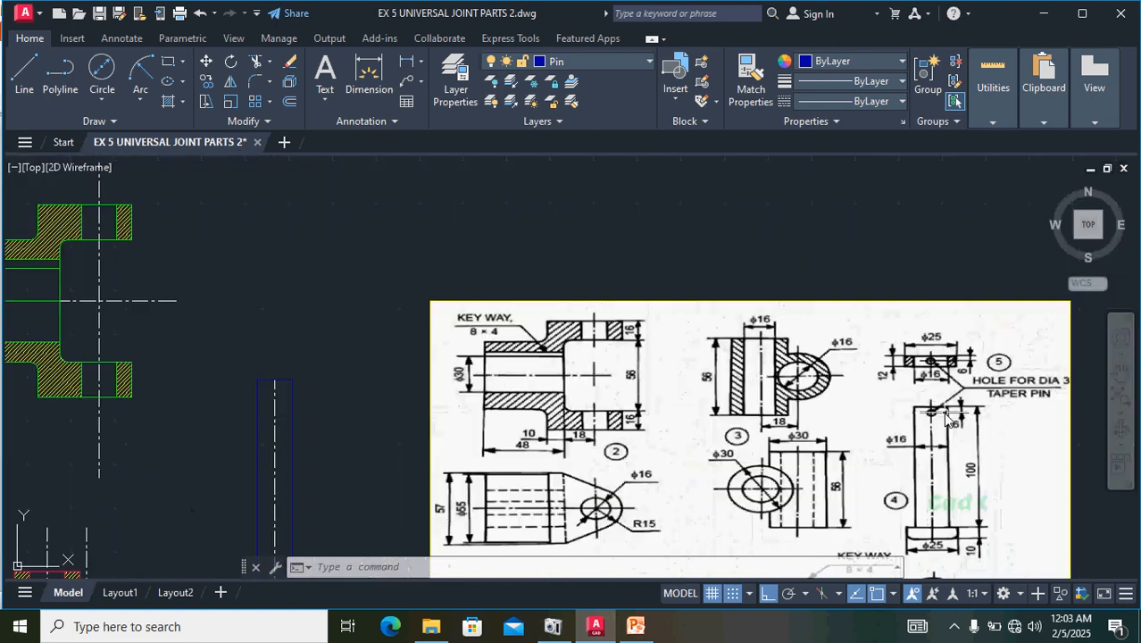
pyautogui.scroll(4, 953, 411)
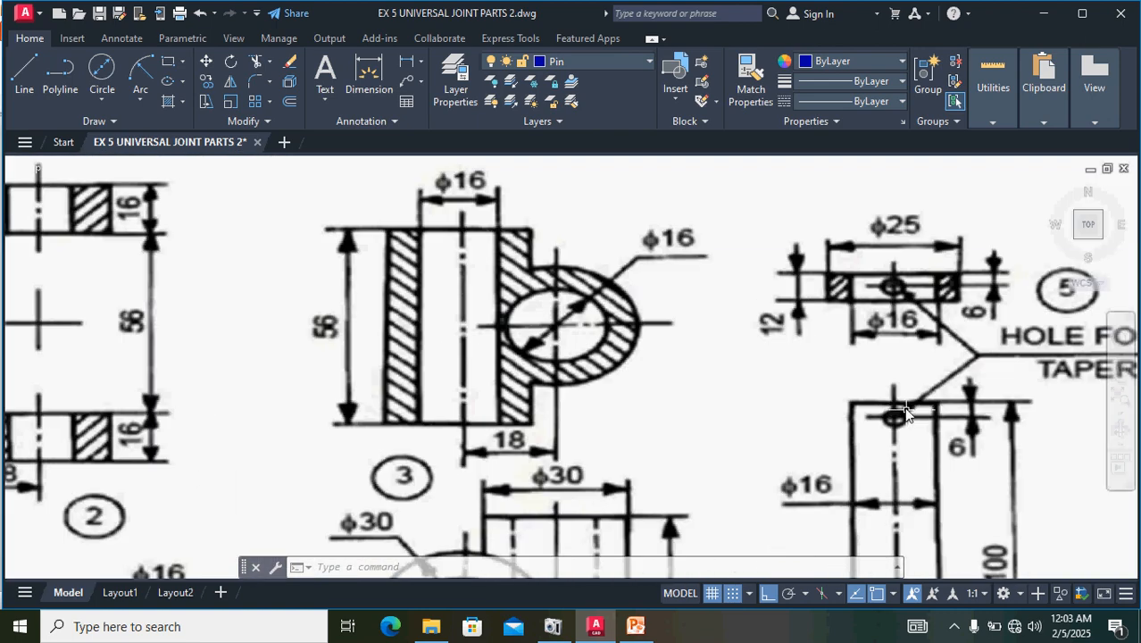
pyautogui.scroll(-4, 598, 427)
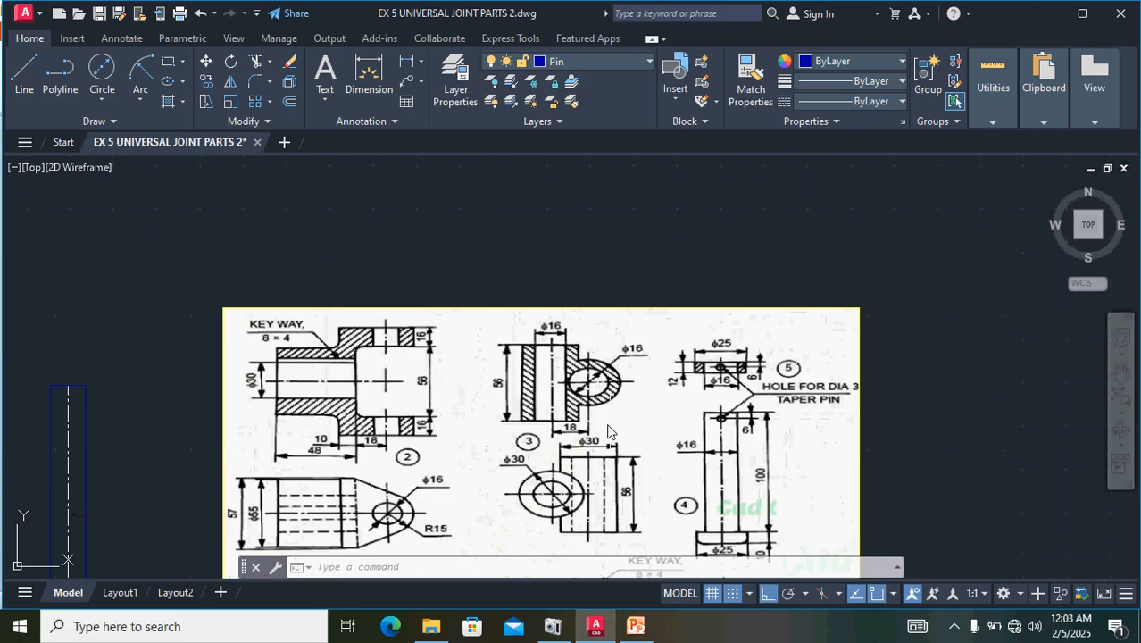
pyautogui.moveTo(182, 493)
pyautogui.mouseDown(button='middle')
pyautogui.moveTo(198, 466)
pyautogui.moveTo(499, 469)
pyautogui.mouseUp(button='middle')
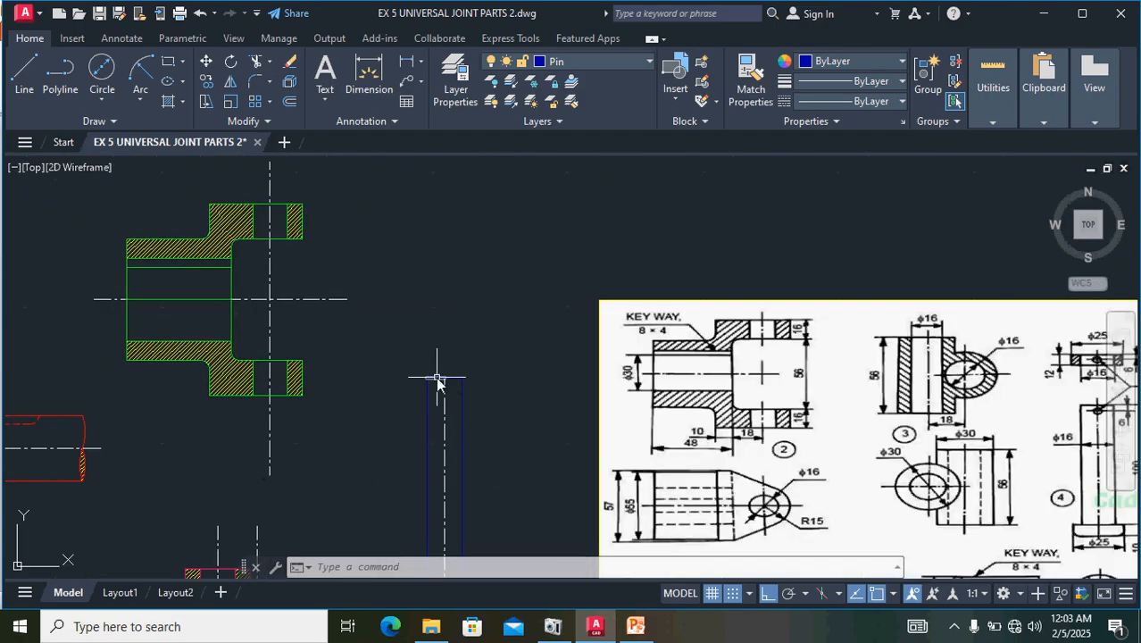
pyautogui.scroll(8, 449, 370)
pyautogui.click(503, 387)
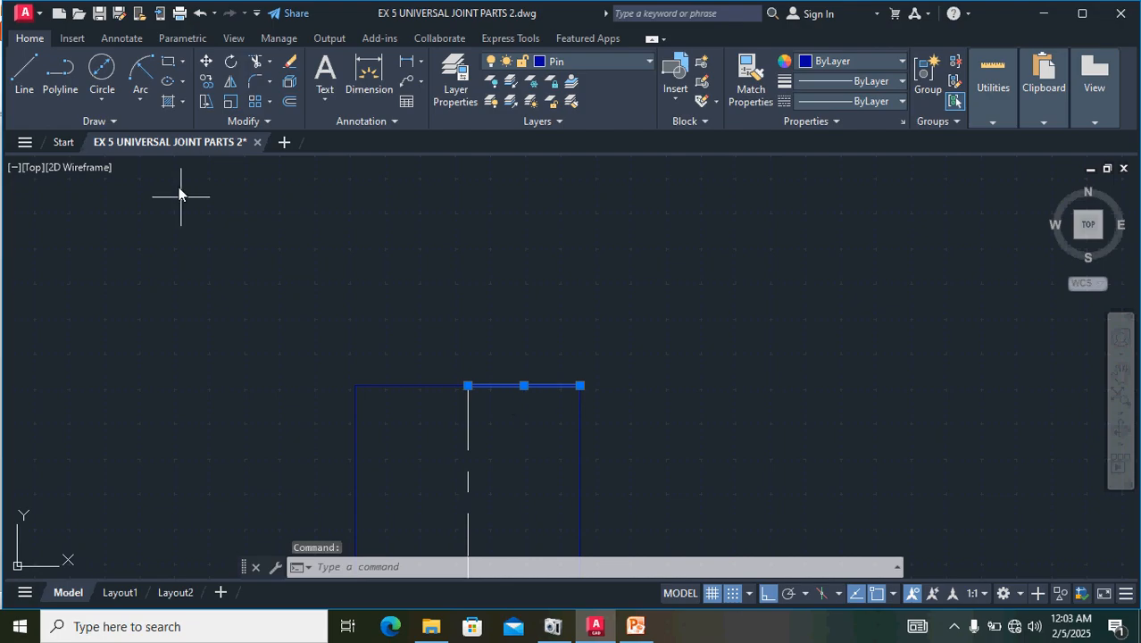
pyautogui.click(289, 101)
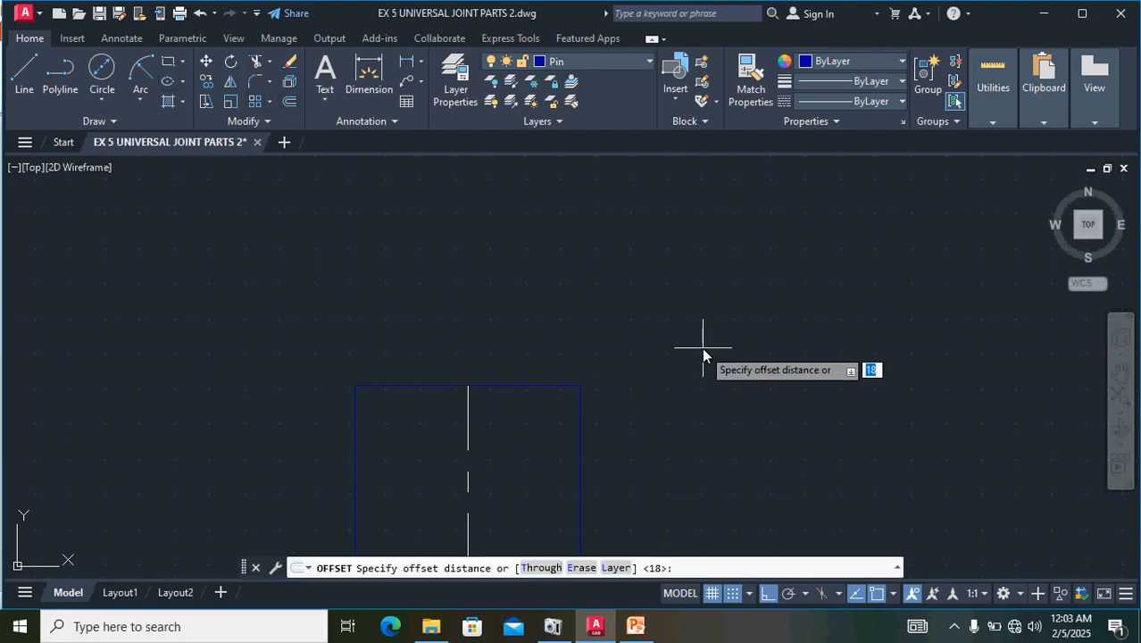
pyautogui.write('6')
pyautogui.press('Return')
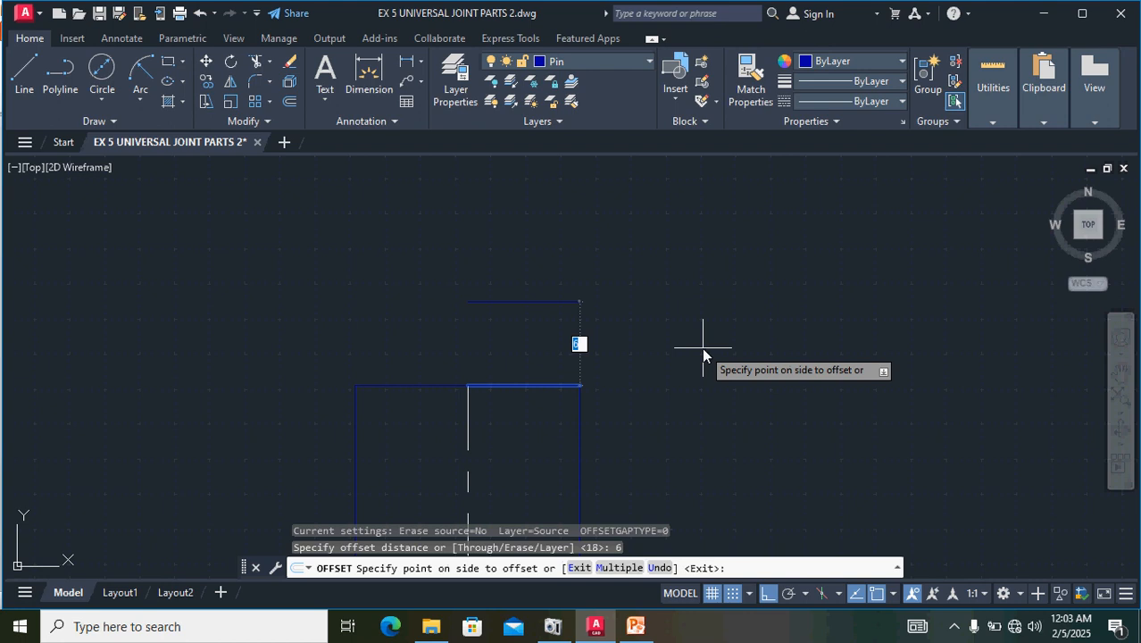
pyautogui.click(635, 475)
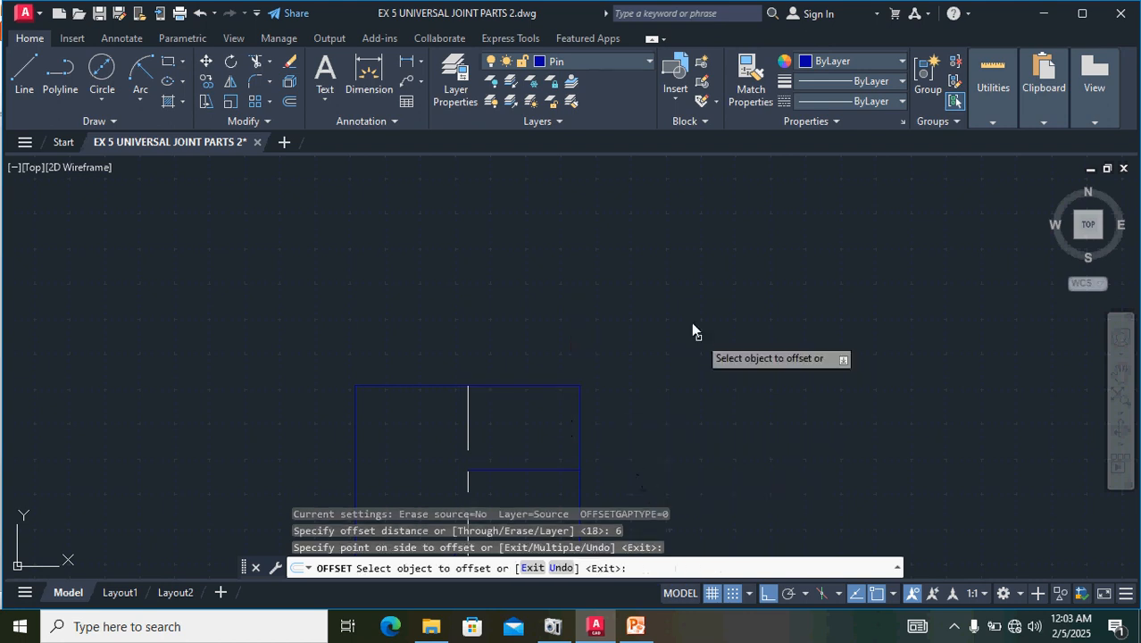
pyautogui.press('Escape')
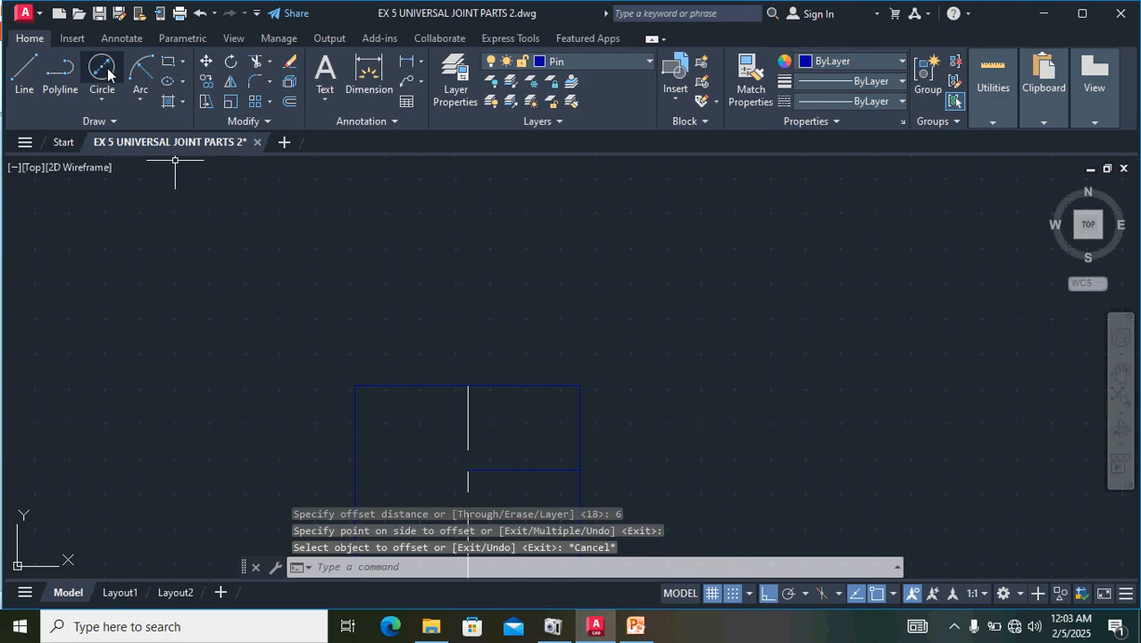
# - Draw a 3 mm diameter circle for the taper-pin hole, centred where the offset line meets the pin's centreline
pyautogui.click(105, 95)
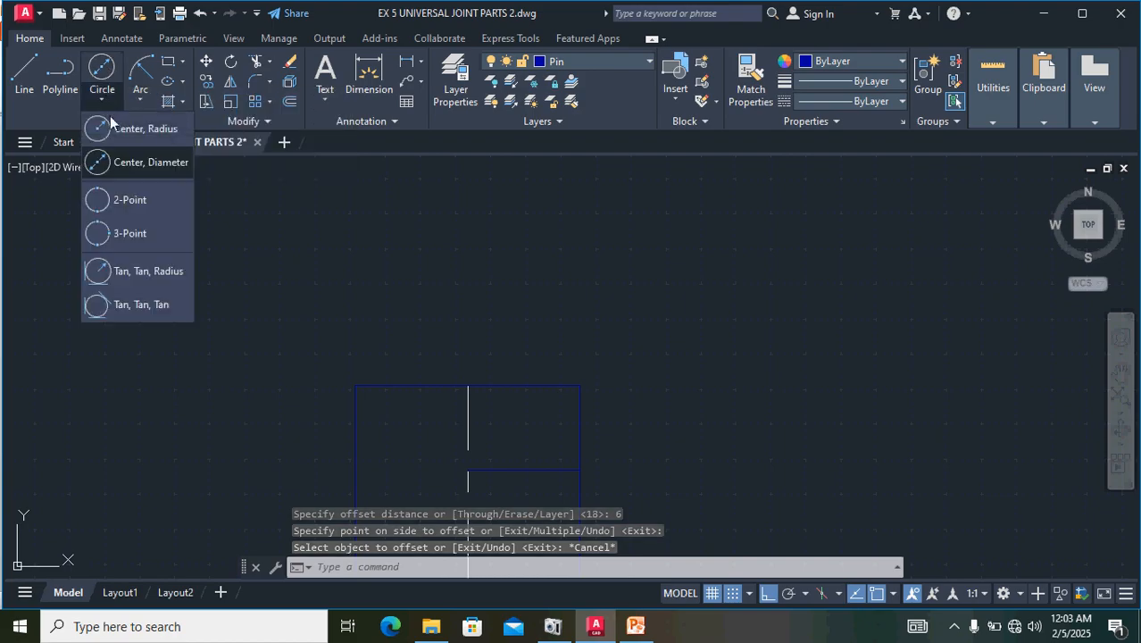
pyautogui.click(138, 159)
pyautogui.scroll(6, 466, 486)
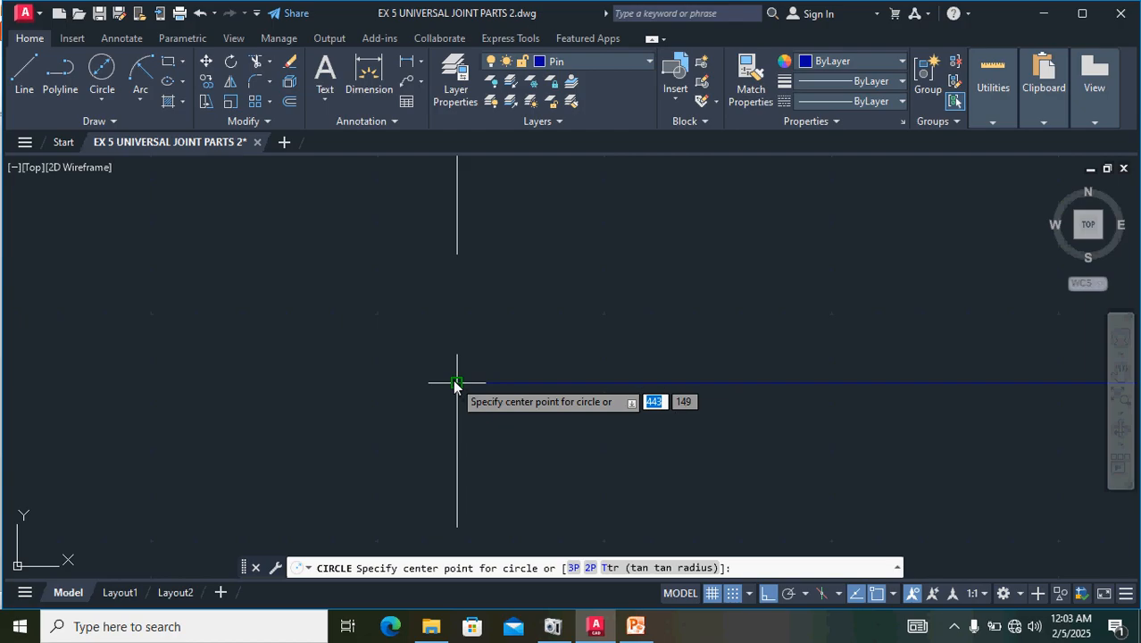
pyautogui.click(456, 382)
pyautogui.press('d')
pyautogui.press('Return')
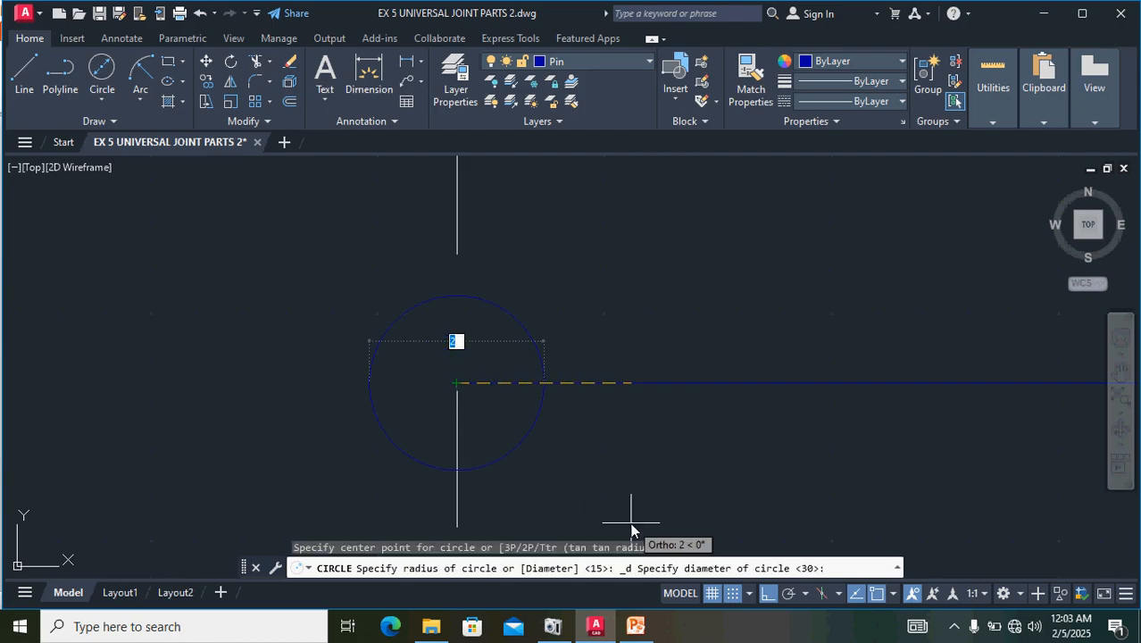
pyautogui.write('3')
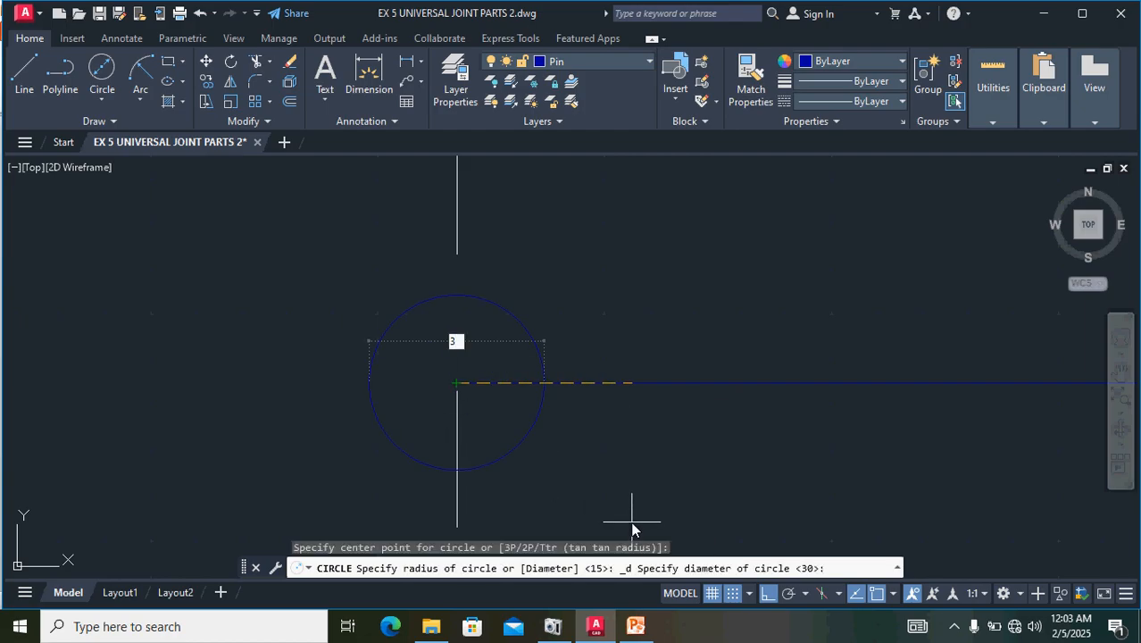
pyautogui.press('Return')
pyautogui.scroll(-6, 784, 274)
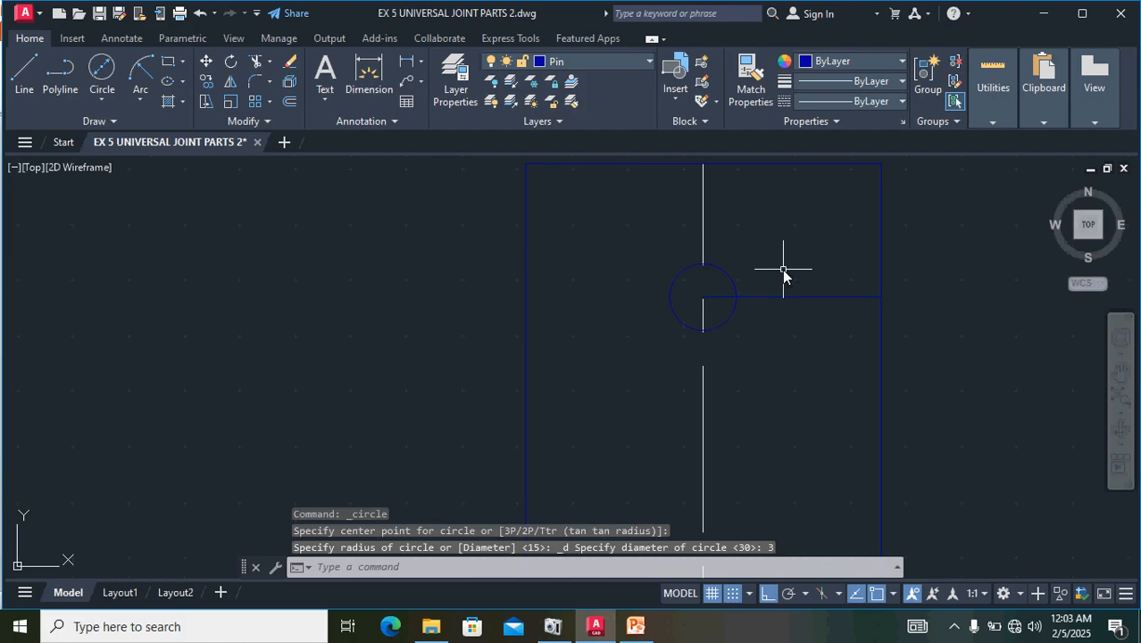
pyautogui.scroll(-3, 784, 275)
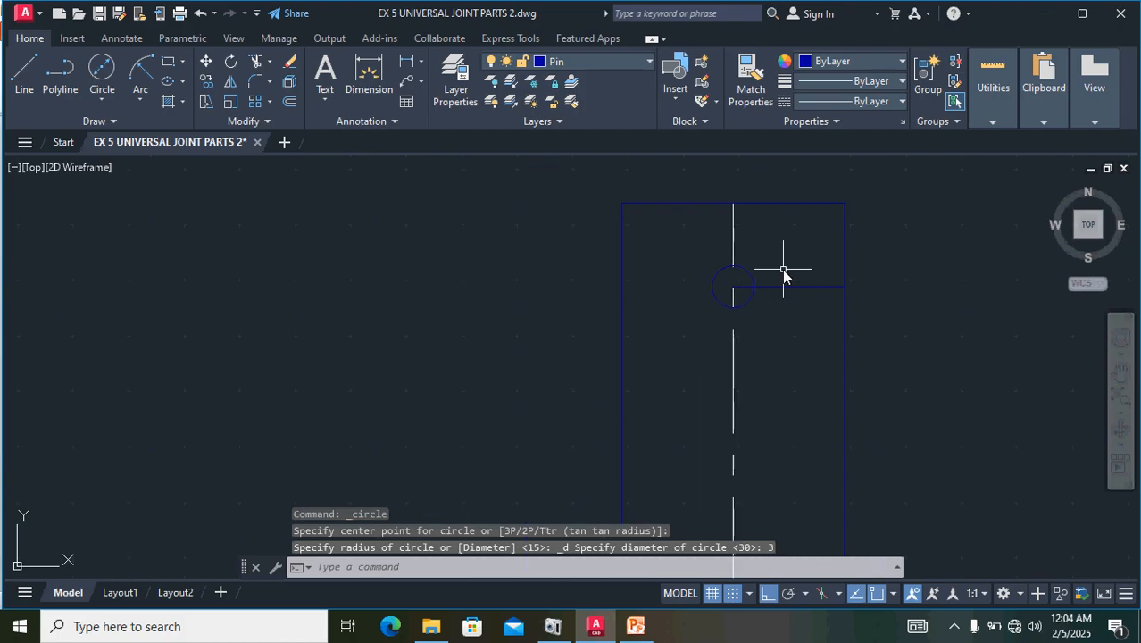
# - Stretch the upper end of the pin's centreline to about 10 mm above the pin's top edge
pyautogui.click(733, 229)
pyautogui.click(734, 203)
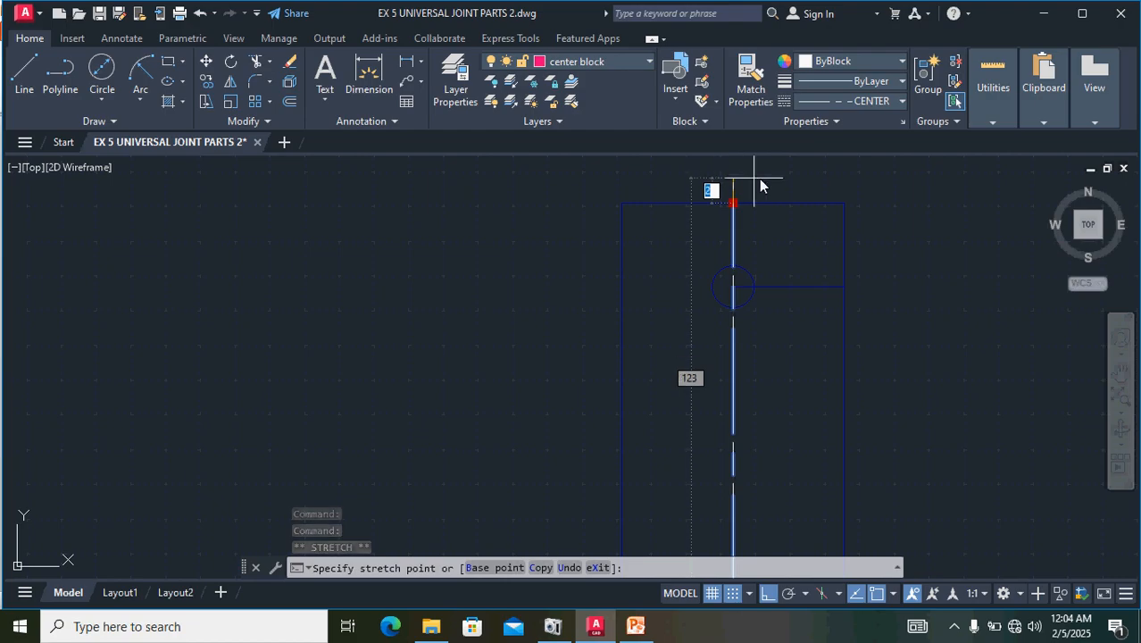
pyautogui.press('Escape')
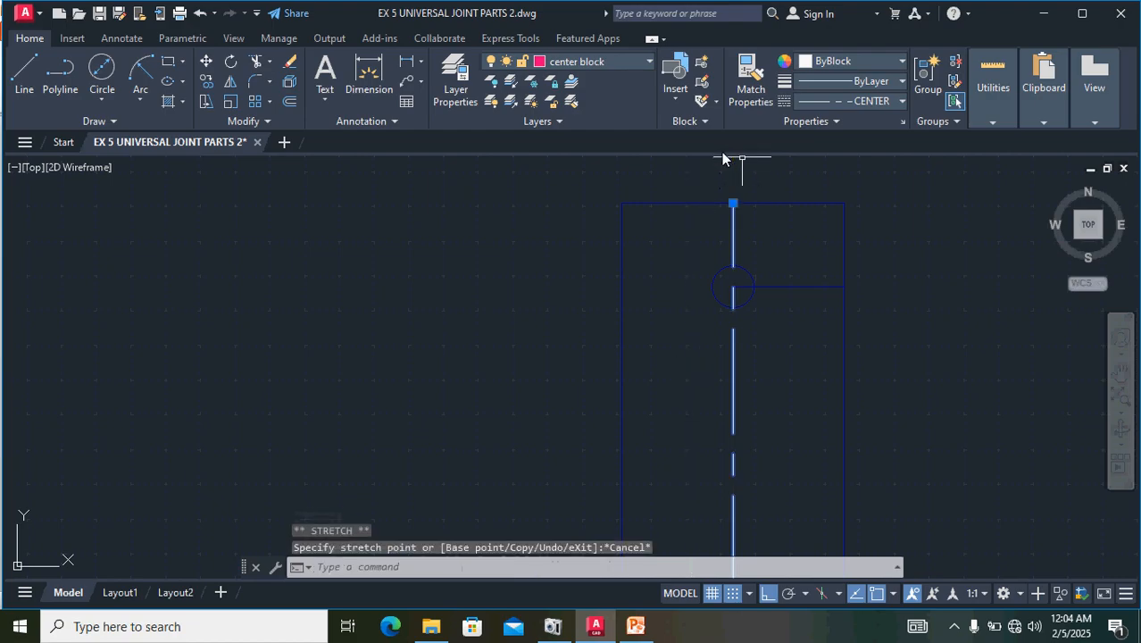
pyautogui.scroll(-5, 788, 435)
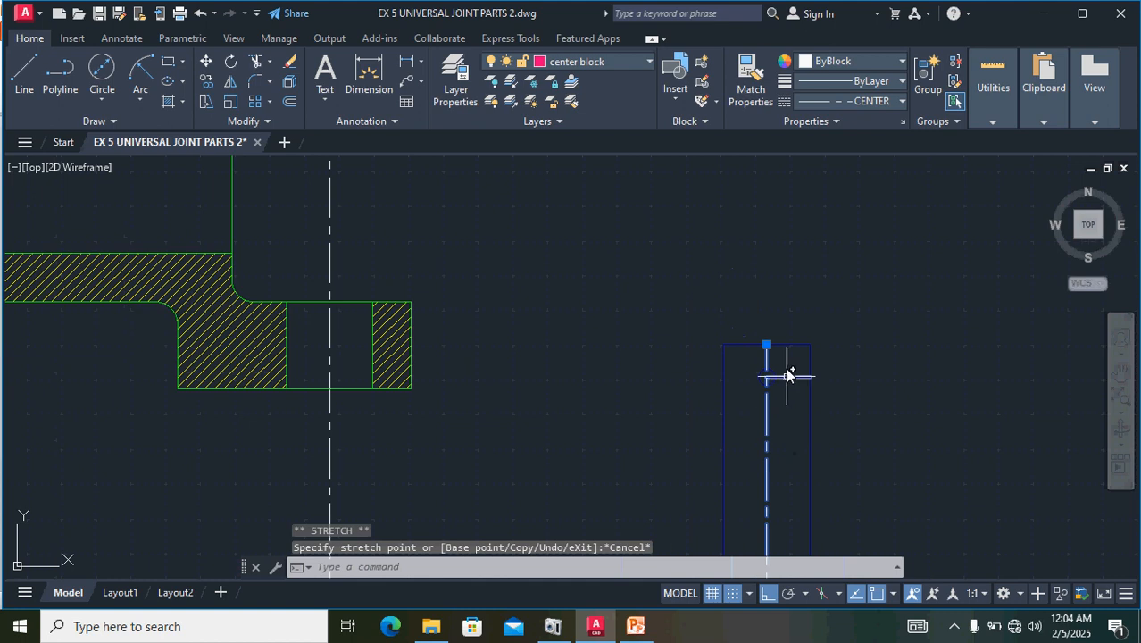
pyautogui.click(766, 346)
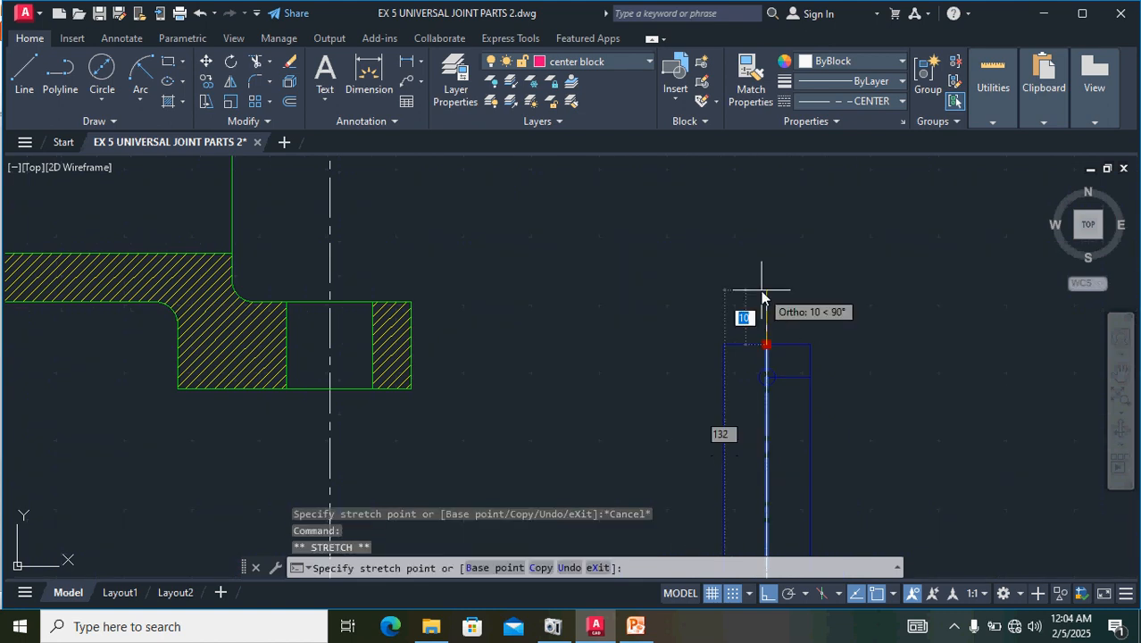
pyautogui.click(765, 291)
pyautogui.scroll(-4, 884, 321)
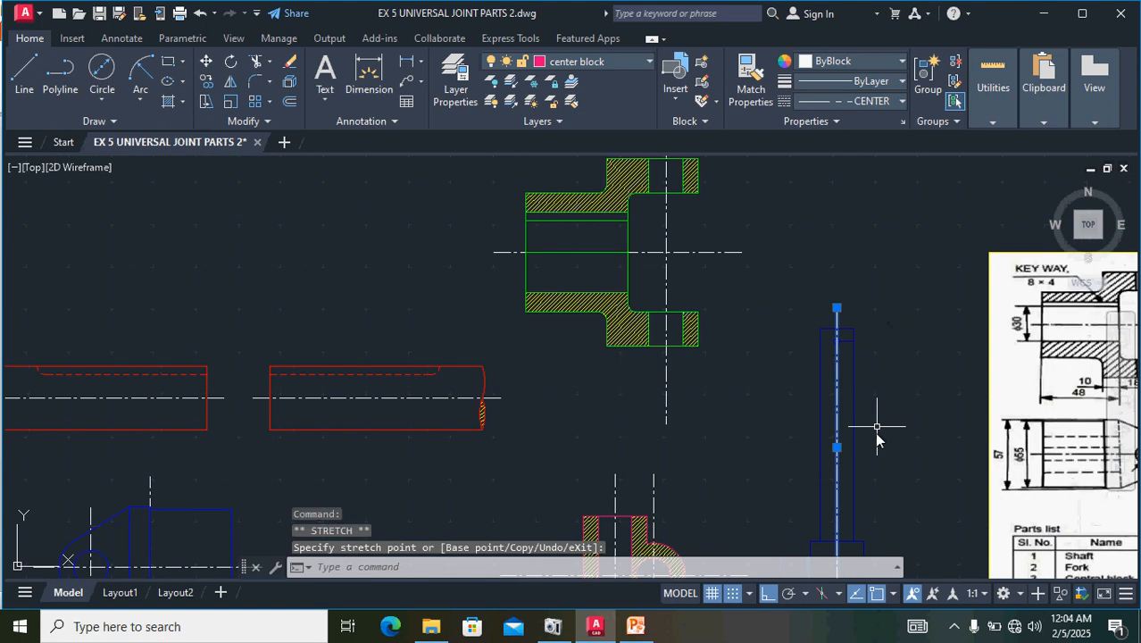
# - Look over the pin and examine the dimensions of part 5, the collar, in the reference drawing
pyautogui.moveTo(875, 484); pyautogui.dragTo(769, 382, button='middle')
pyautogui.scroll(4, 765, 384)
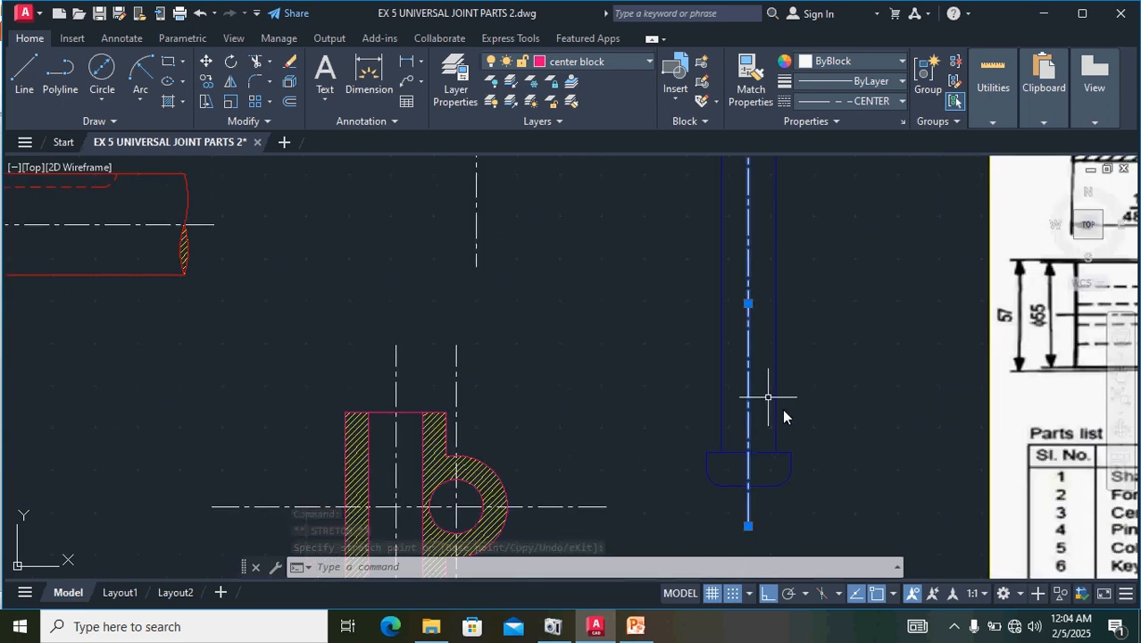
pyautogui.moveTo(854, 404); pyautogui.dragTo(705, 499, button='middle')
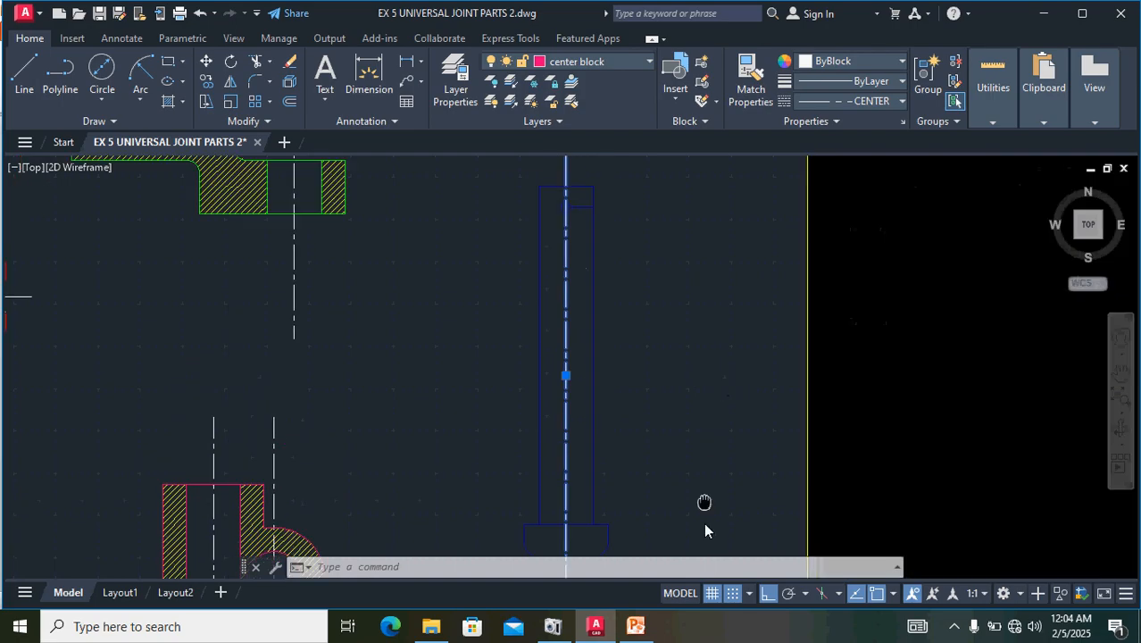
pyautogui.moveTo(705, 369); pyautogui.dragTo(700, 448, button='middle')
pyautogui.moveTo(708, 366); pyautogui.dragTo(454, 417, button='middle')
pyautogui.scroll(-2, 940, 353)
pyautogui.moveTo(958, 391); pyautogui.dragTo(660, 396, button='middle')
pyautogui.scroll(4, 886, 329)
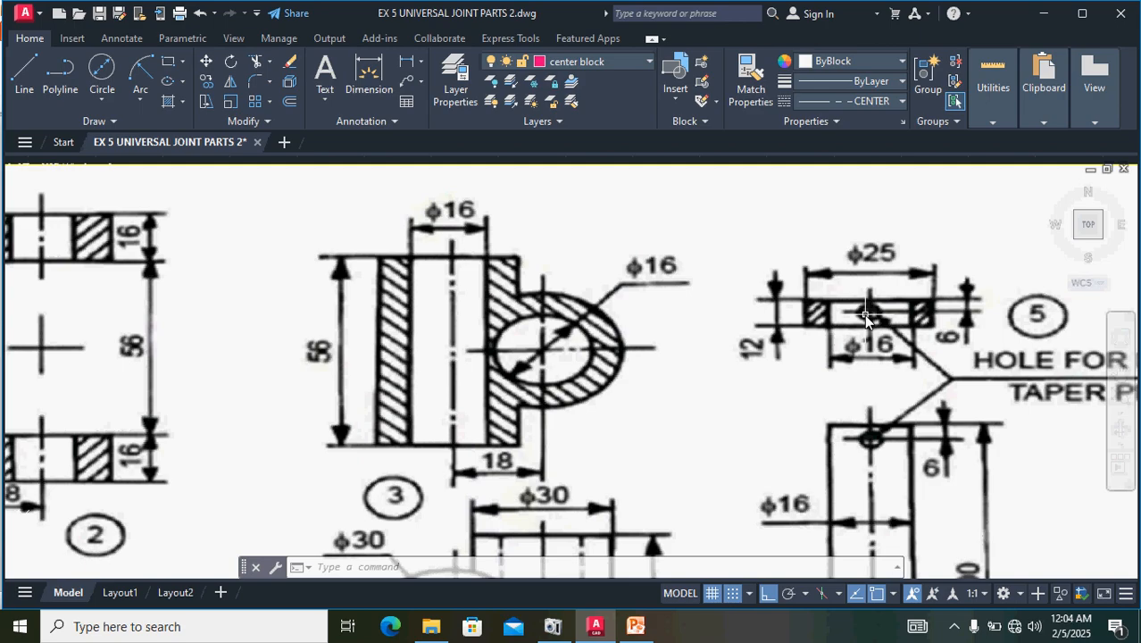
pyautogui.scroll(-2, 755, 362)
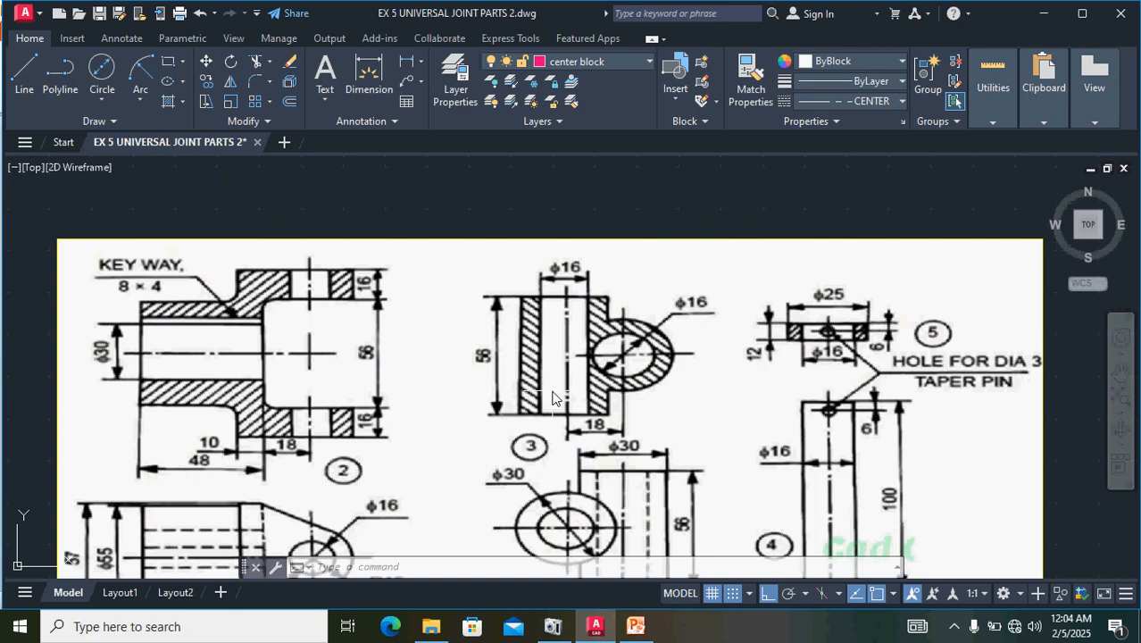
pyautogui.scroll(-3, 483, 275)
pyautogui.scroll(4, 284, 344)
pyautogui.scroll(2, 285, 343)
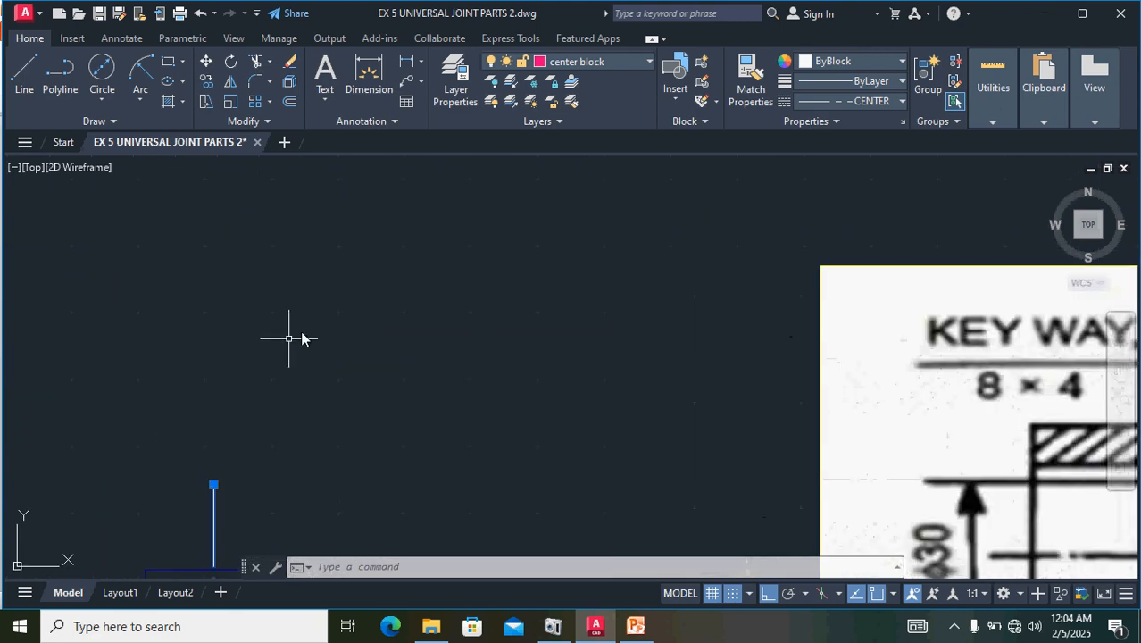
pyautogui.click(577, 64)
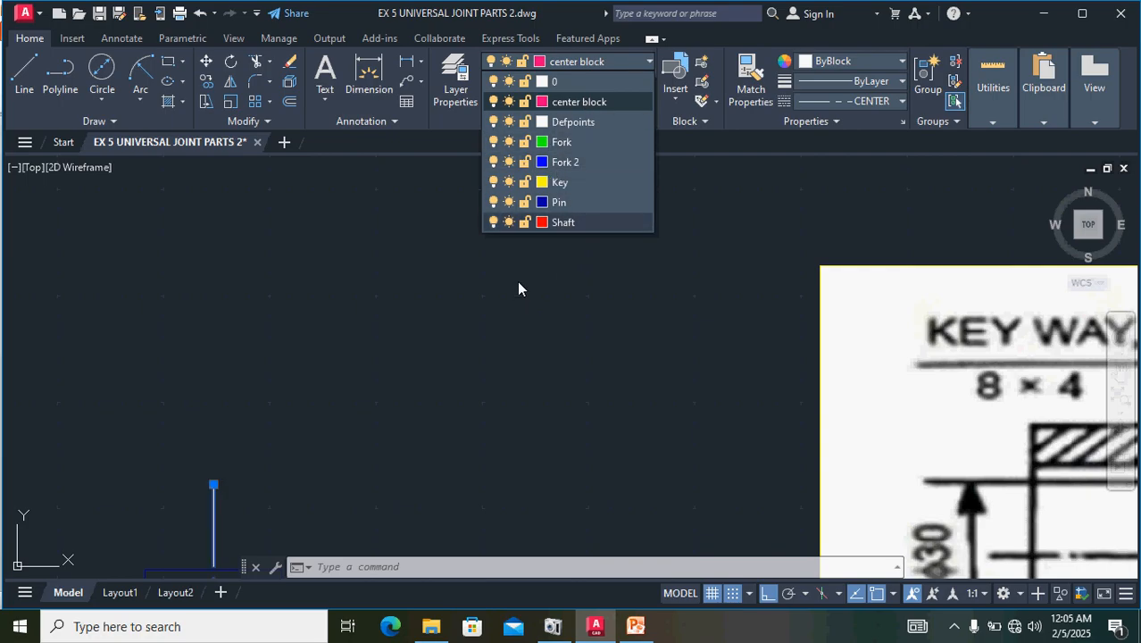
pyautogui.scroll(-4, 517, 281)
pyautogui.scroll(2, 440, 371)
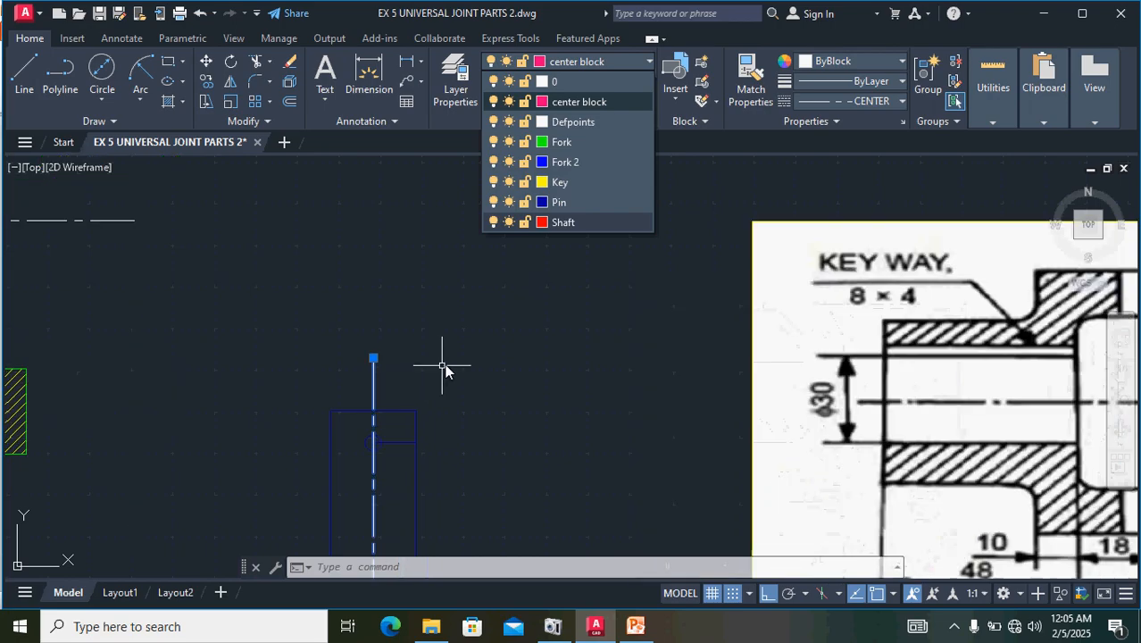
pyautogui.click(426, 295)
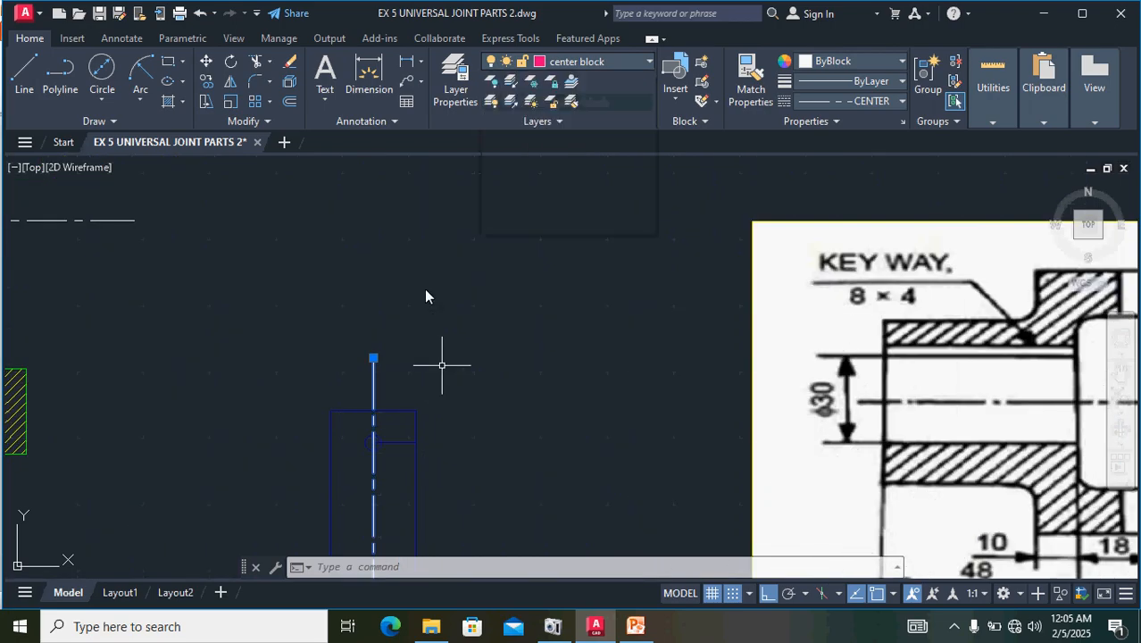
# - Draw a 25 mm horizontal line above the pin as the bottom edge of the collar
pyautogui.click(24, 73)
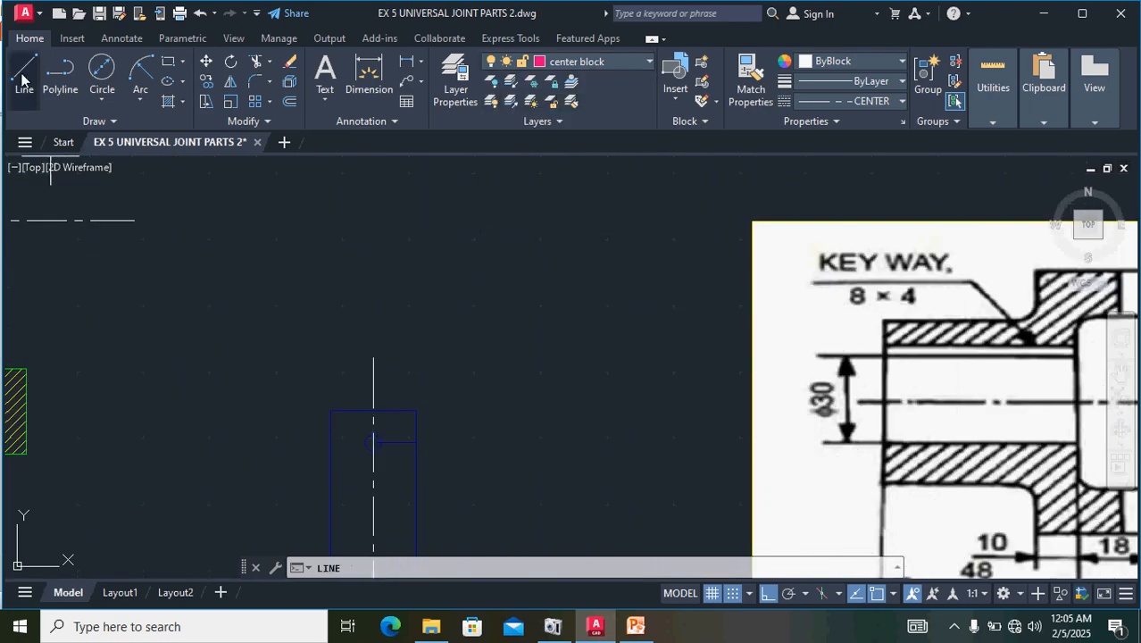
pyautogui.click(295, 310)
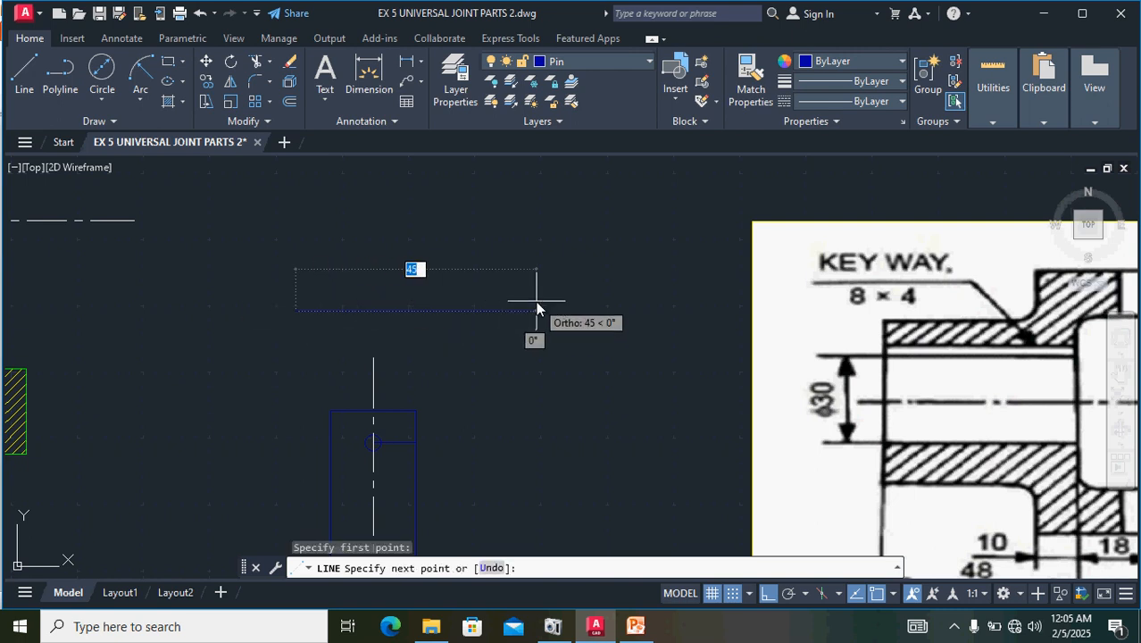
pyautogui.write('2')
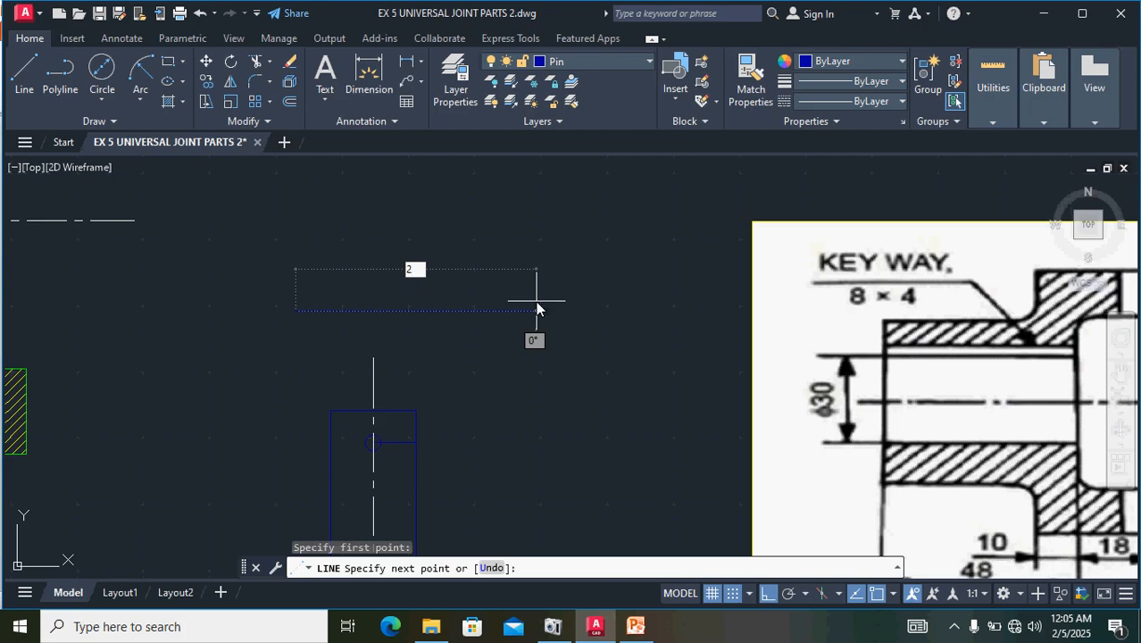
pyautogui.write('5')
pyautogui.press('Return')
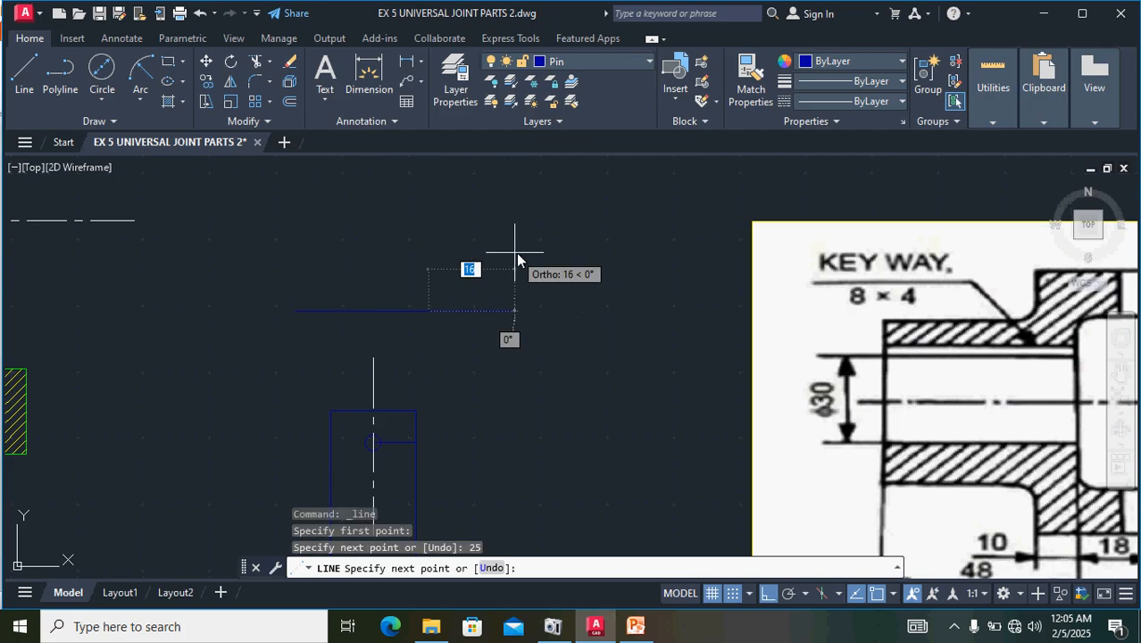
# - Check the collar's height in the reference drawing and draw its right side 12 mm upward from the bottom edge
pyautogui.moveTo(517, 257); pyautogui.dragTo(330, 270, button='middle')
pyautogui.moveTo(561, 255); pyautogui.dragTo(241, 285, button='middle')
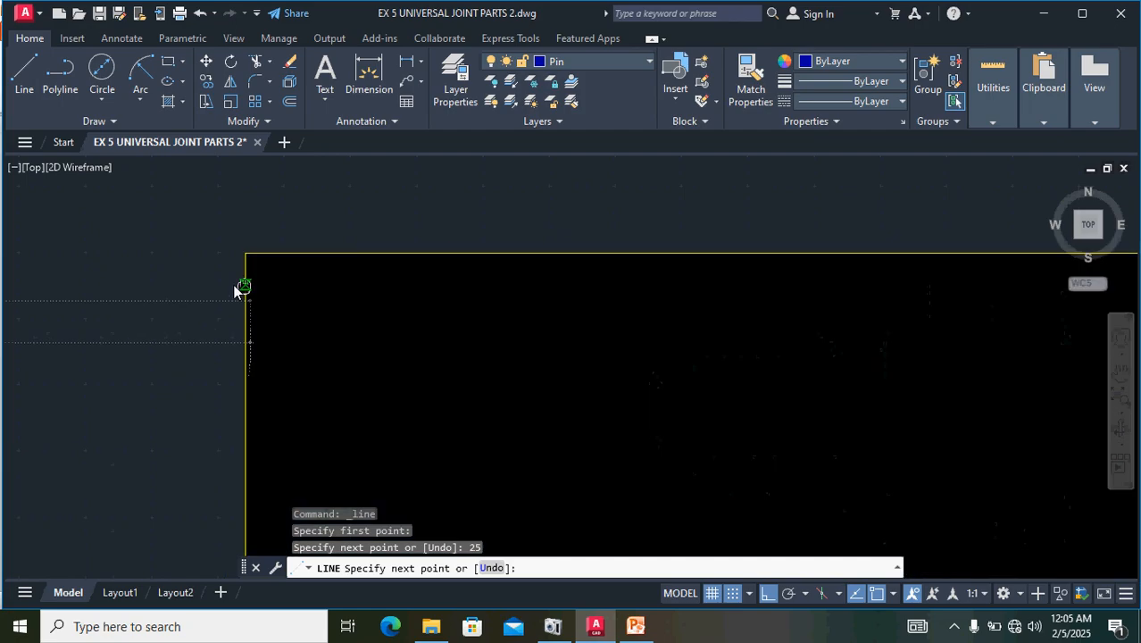
pyautogui.scroll(-2, 240, 284)
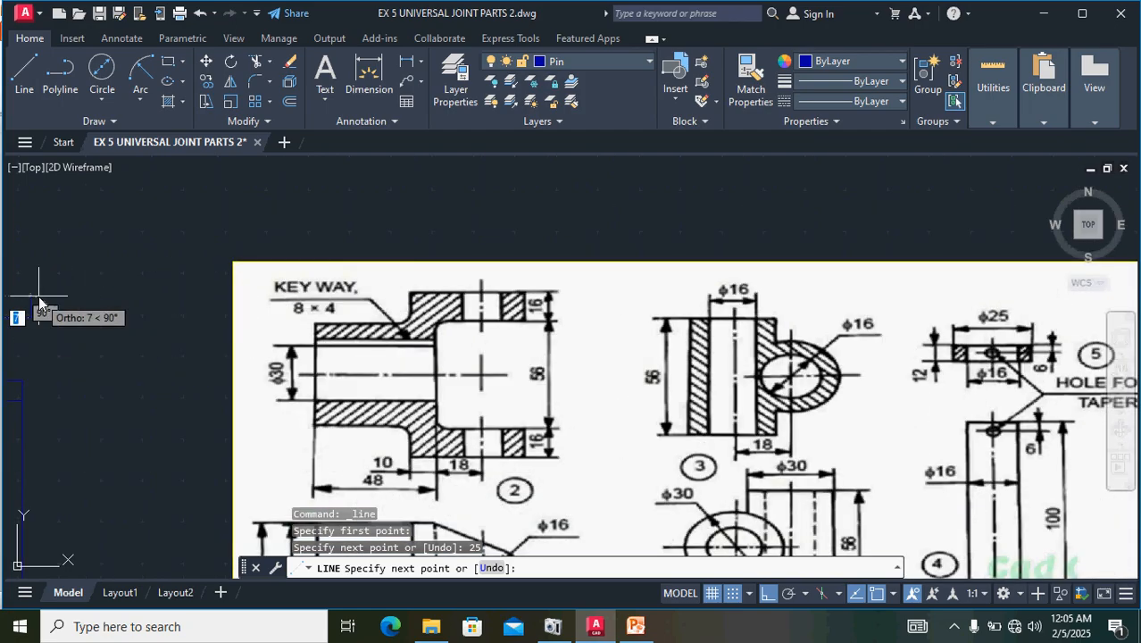
pyautogui.moveTo(51, 295)
pyautogui.mouseDown(button='middle')
pyautogui.moveTo(677, 326)
pyautogui.moveTo(682, 311)
pyautogui.mouseUp(button='middle')
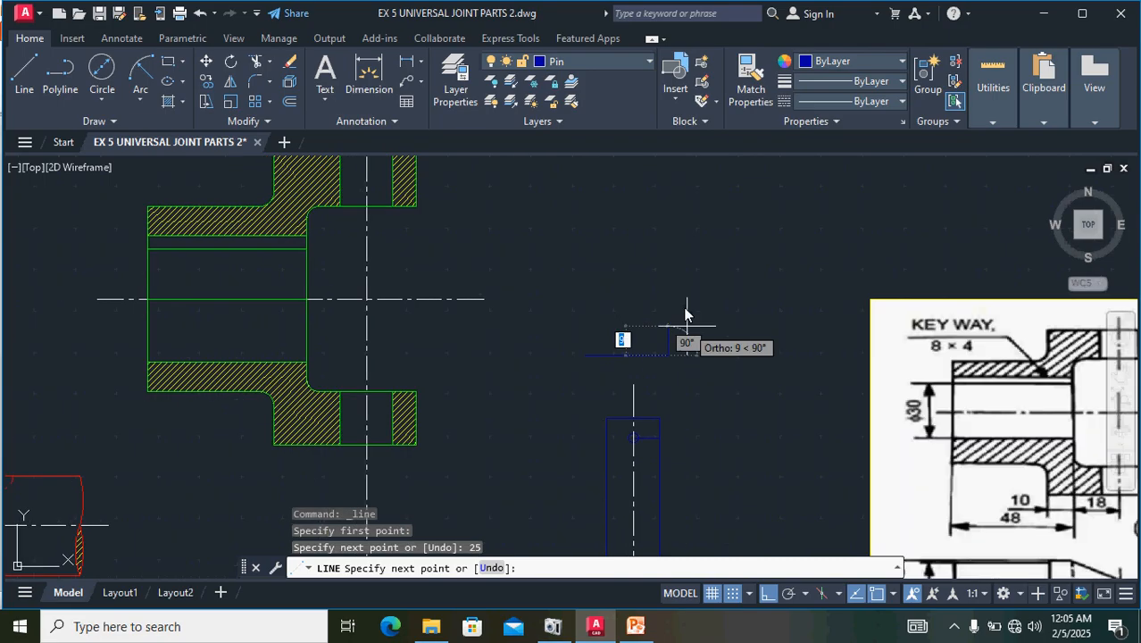
pyautogui.scroll(6, 643, 285)
pyautogui.scroll(-3, 708, 354)
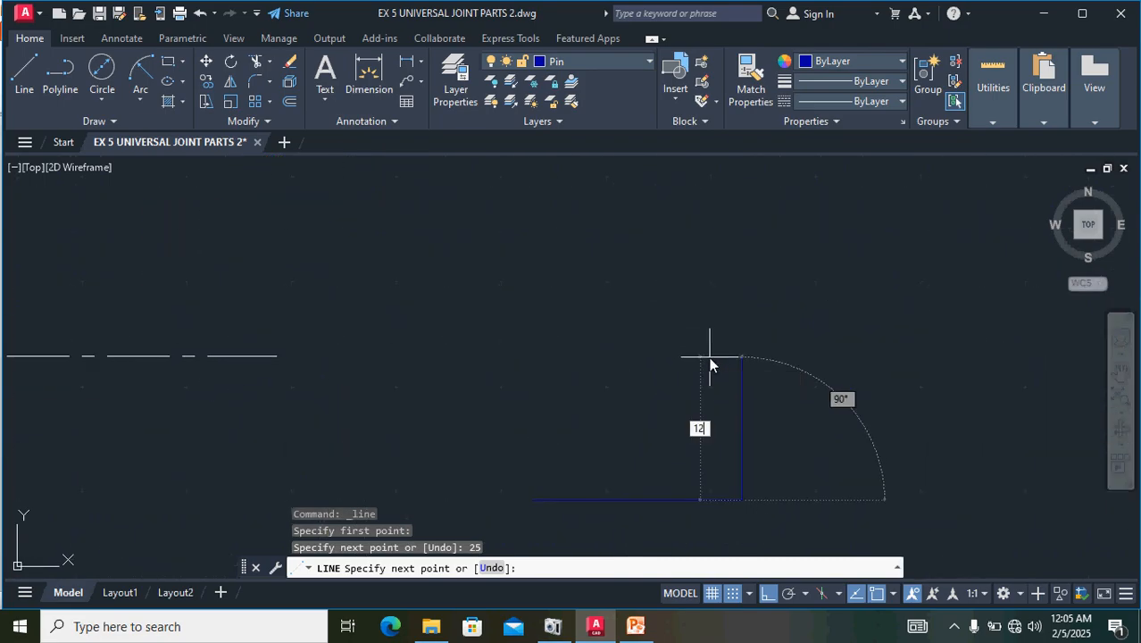
pyautogui.press('Return')
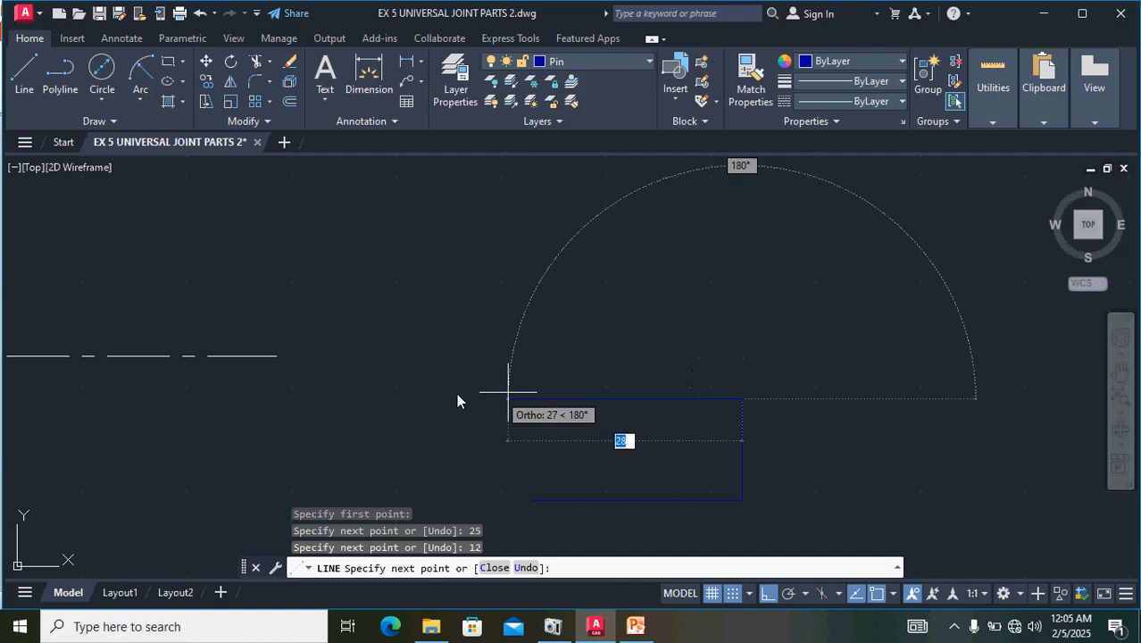
# - Complete the collar rectangle with a 25 mm top edge and a 12 mm left side
pyautogui.write('25')
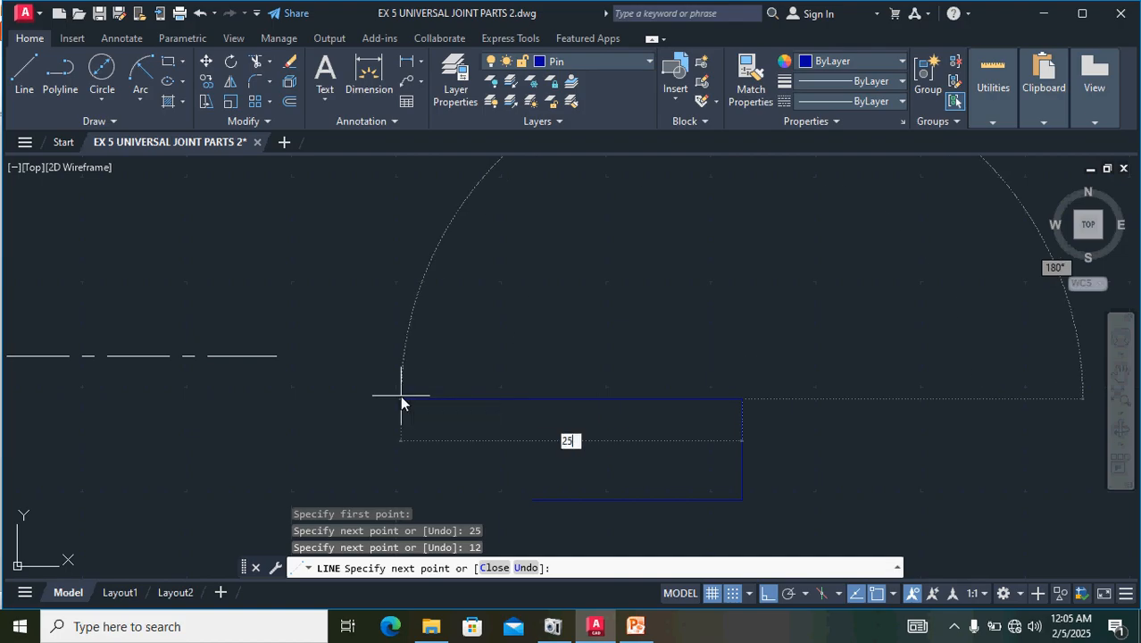
pyautogui.press('Return')
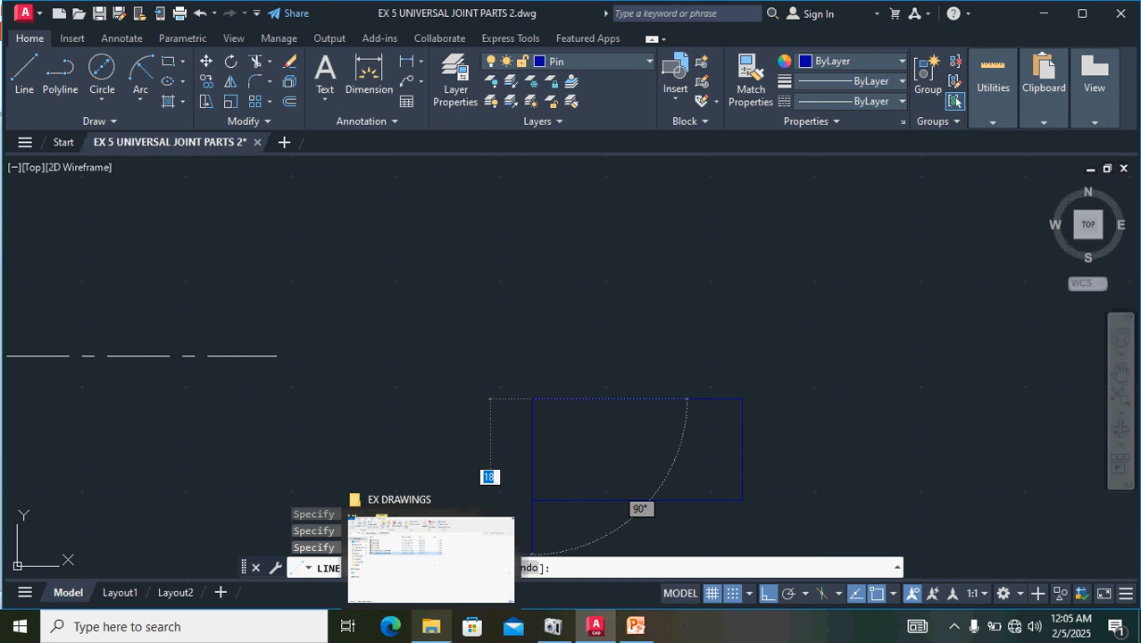
pyautogui.write('12')
pyautogui.press('Return')
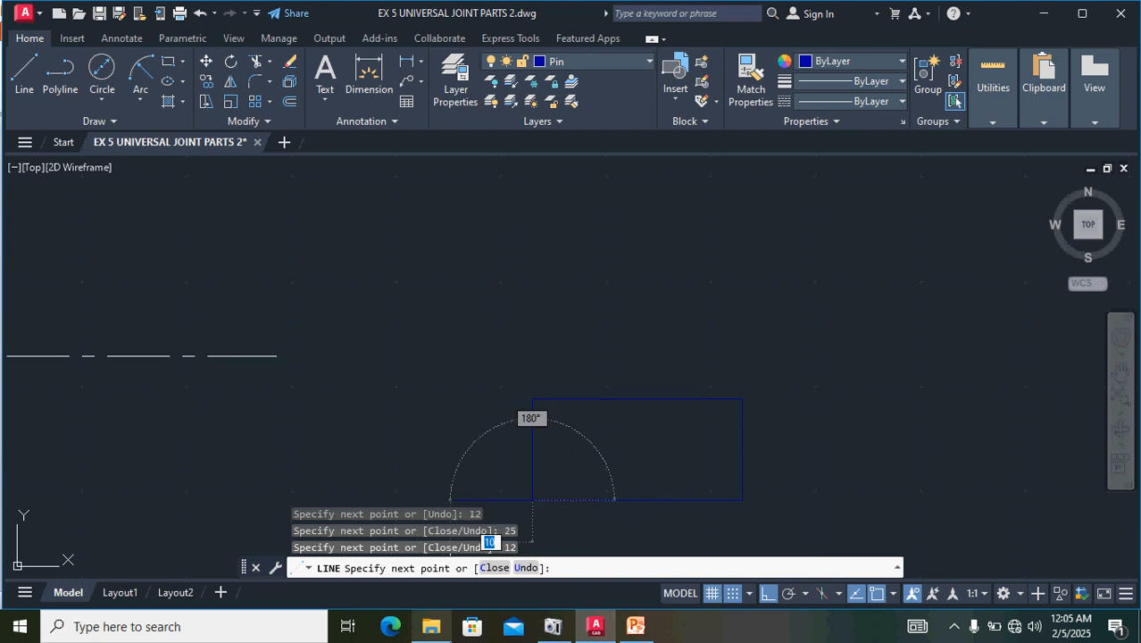
pyautogui.press('Return')
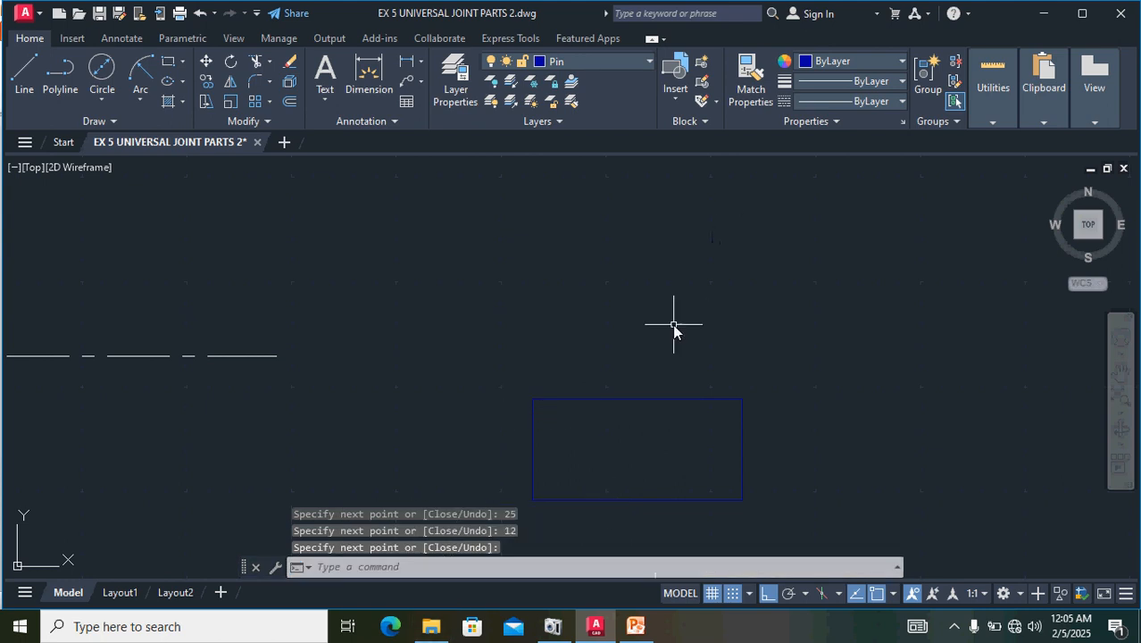
# - Draw a vertical line through the middle of the collar, from the midpoint of its top edge to its bottom edge
pyautogui.scroll(-2, 674, 325)
pyautogui.scroll(2, 667, 409)
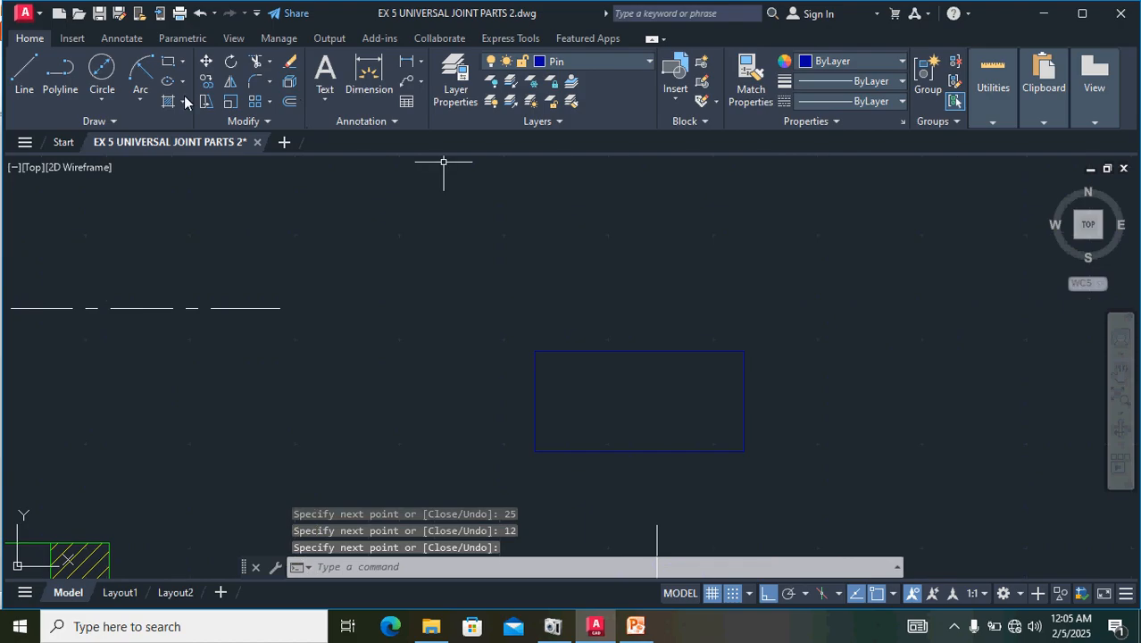
pyautogui.click(26, 72)
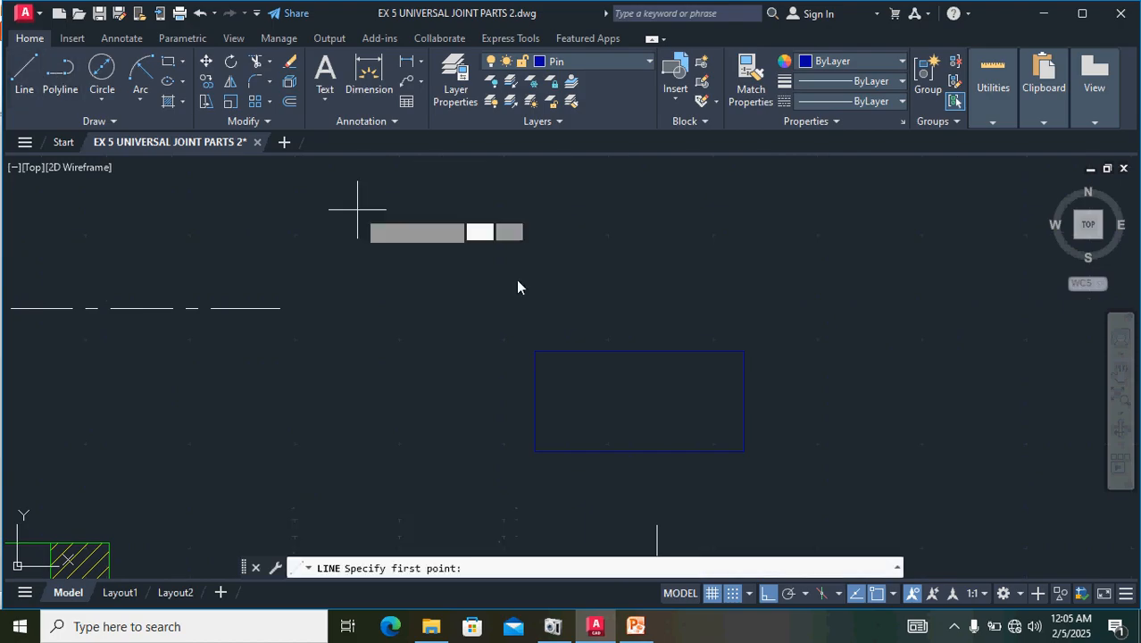
pyautogui.click(638, 351)
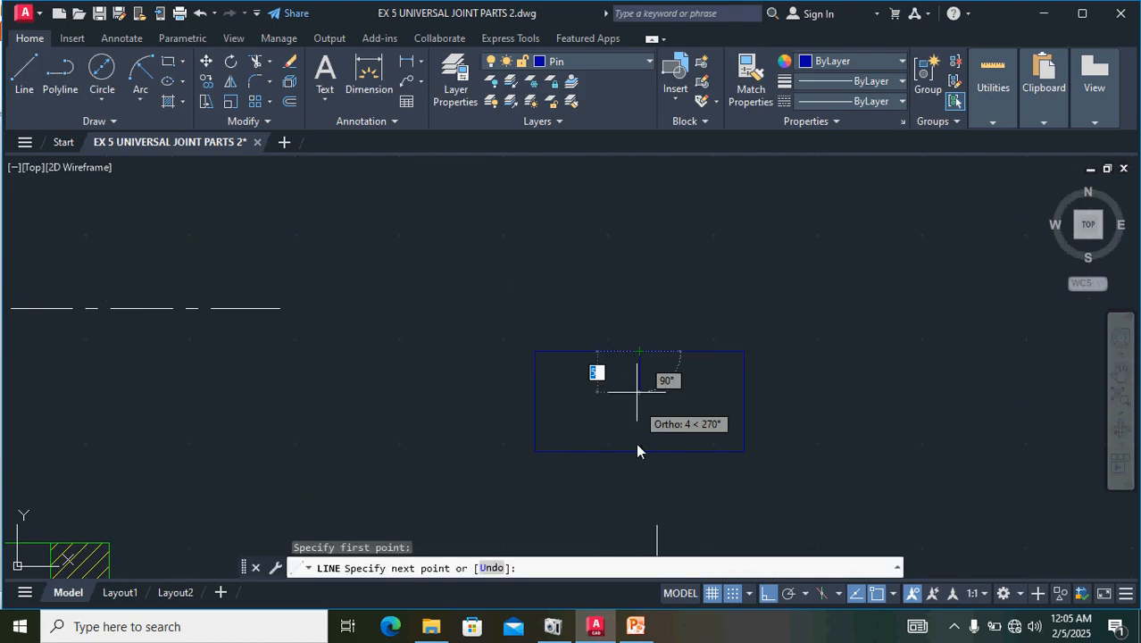
pyautogui.click(639, 451)
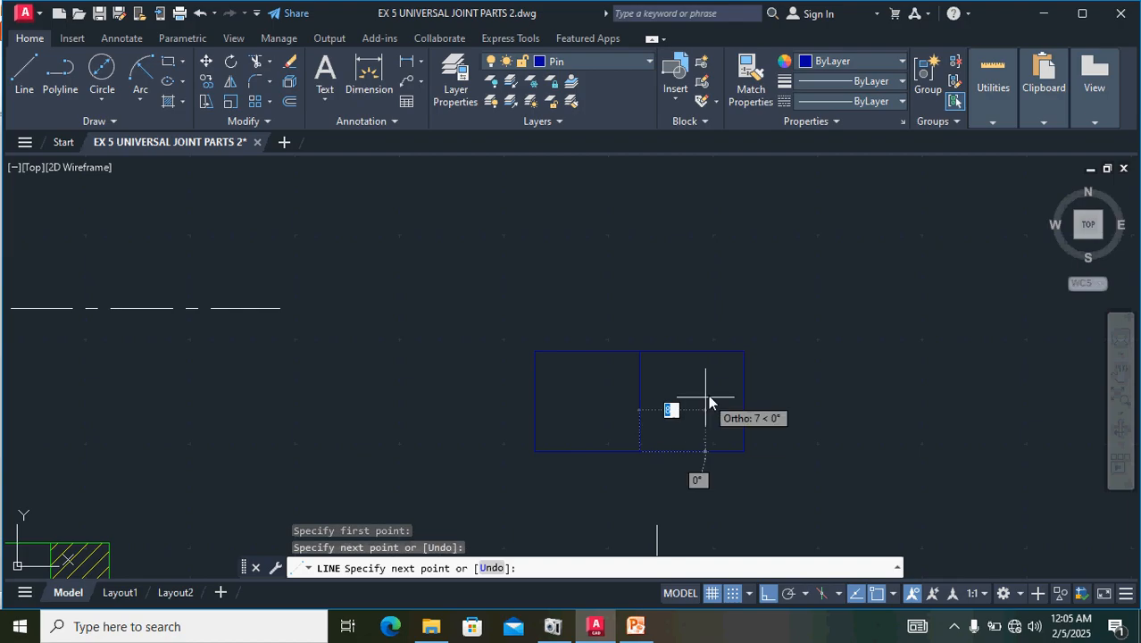
pyautogui.scroll(-2, 708, 395)
pyautogui.press('Return')
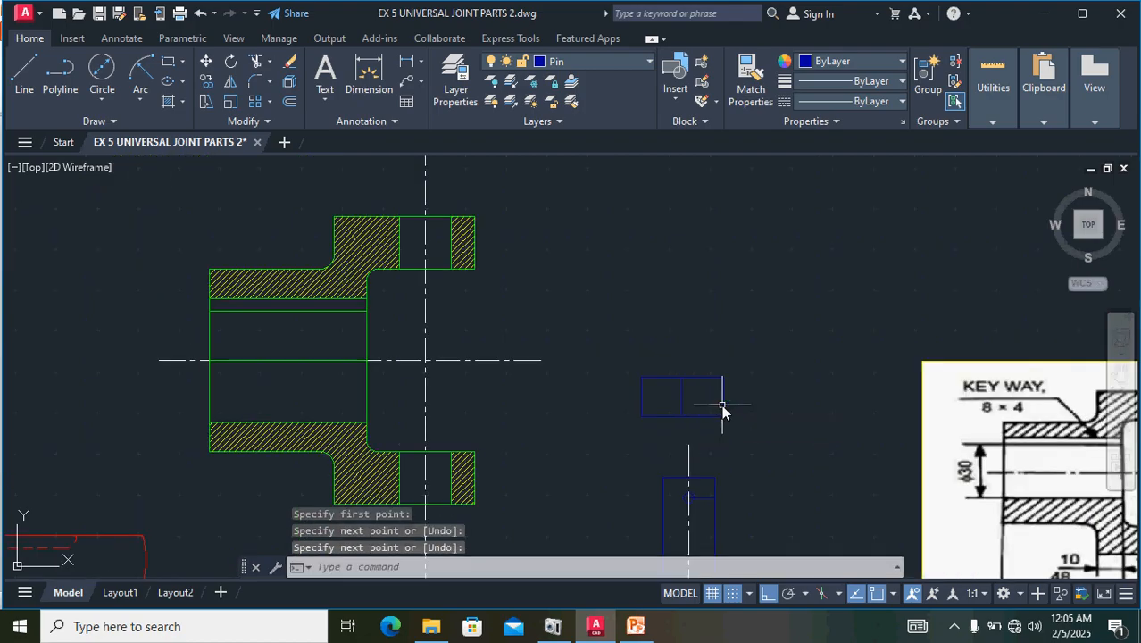
# - Examine the bore diameter and taper-pin hole position of part 5, the collar, in the reference drawing
pyautogui.scroll(2, 782, 420)
pyautogui.scroll(-2, 785, 422)
pyautogui.scroll(-2, 784, 421)
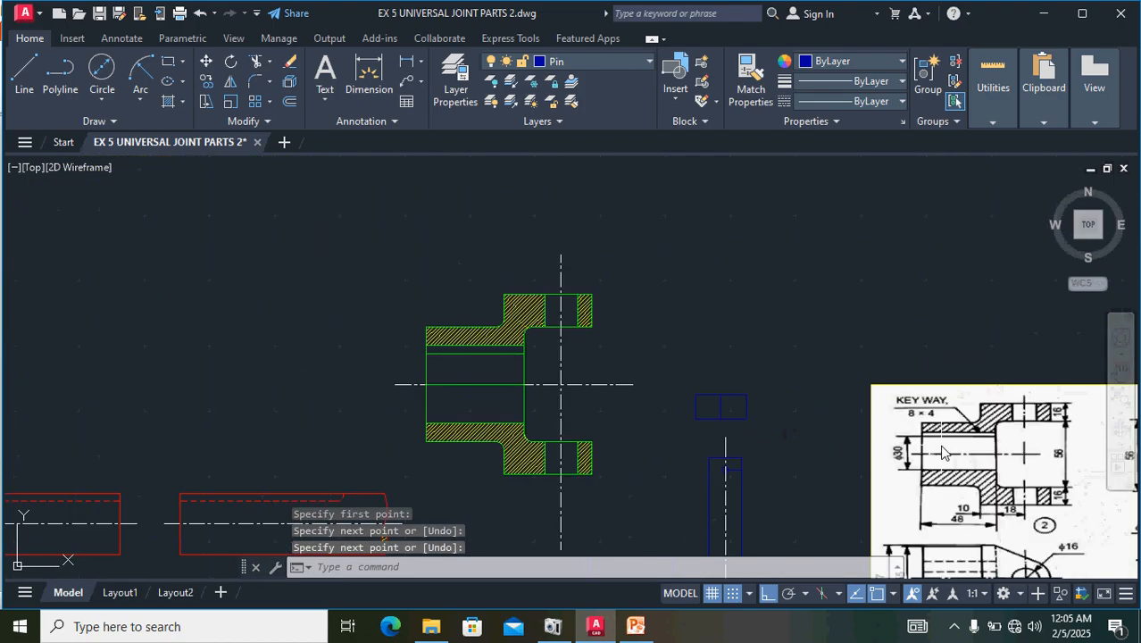
pyautogui.moveTo(938, 445); pyautogui.dragTo(673, 403, button='middle')
pyautogui.scroll(3, 1106, 417)
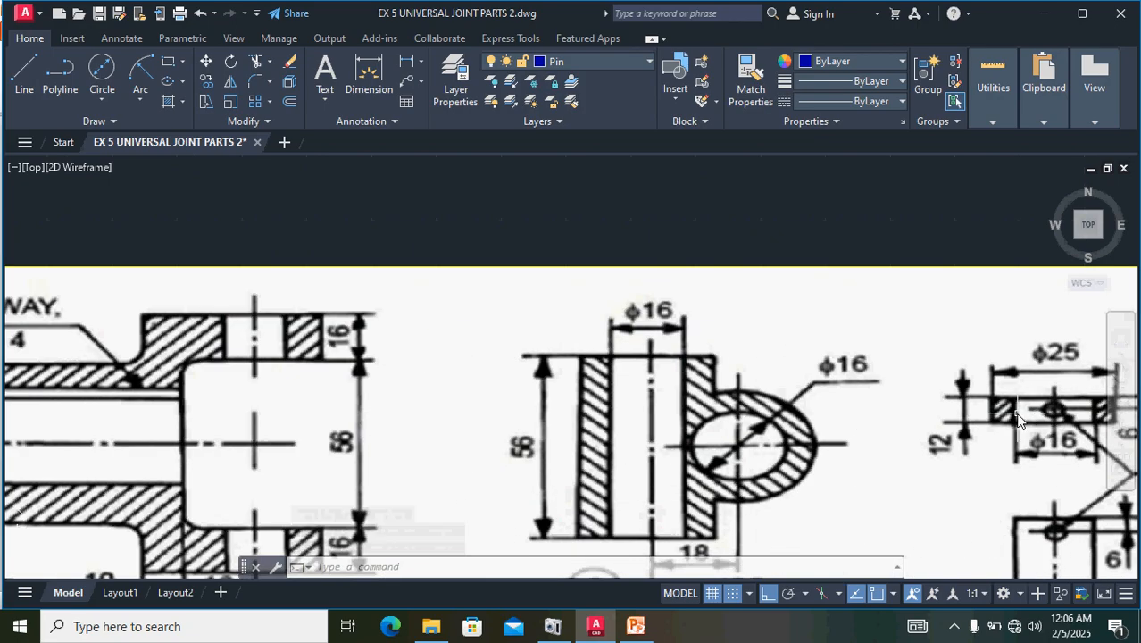
pyautogui.moveTo(1040, 414); pyautogui.dragTo(861, 410, button='middle')
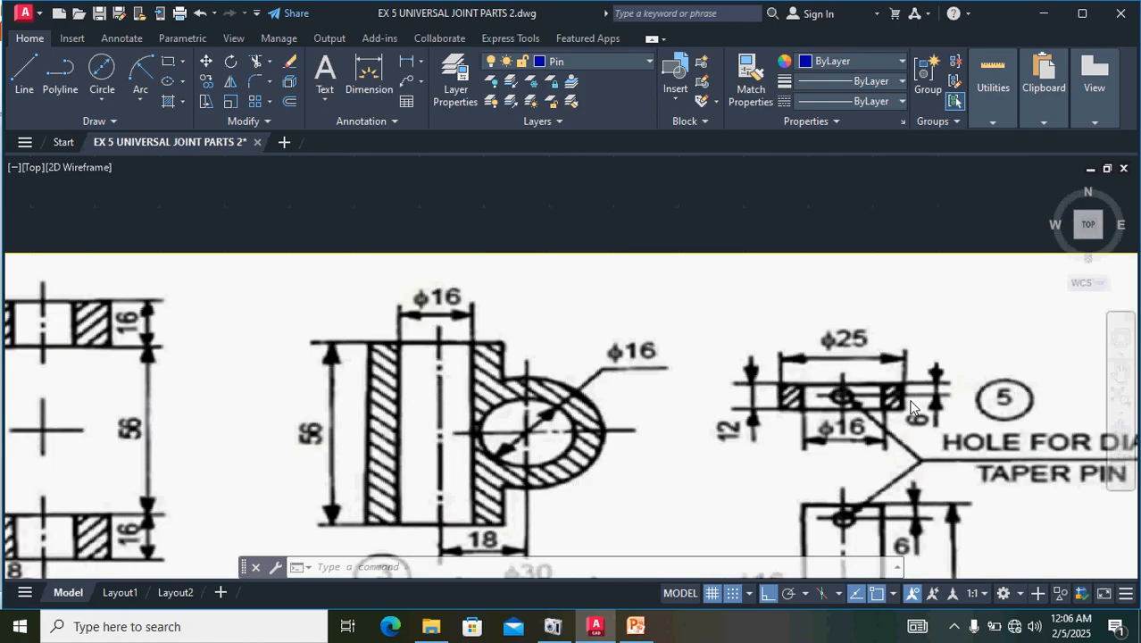
pyautogui.scroll(-4, 762, 372)
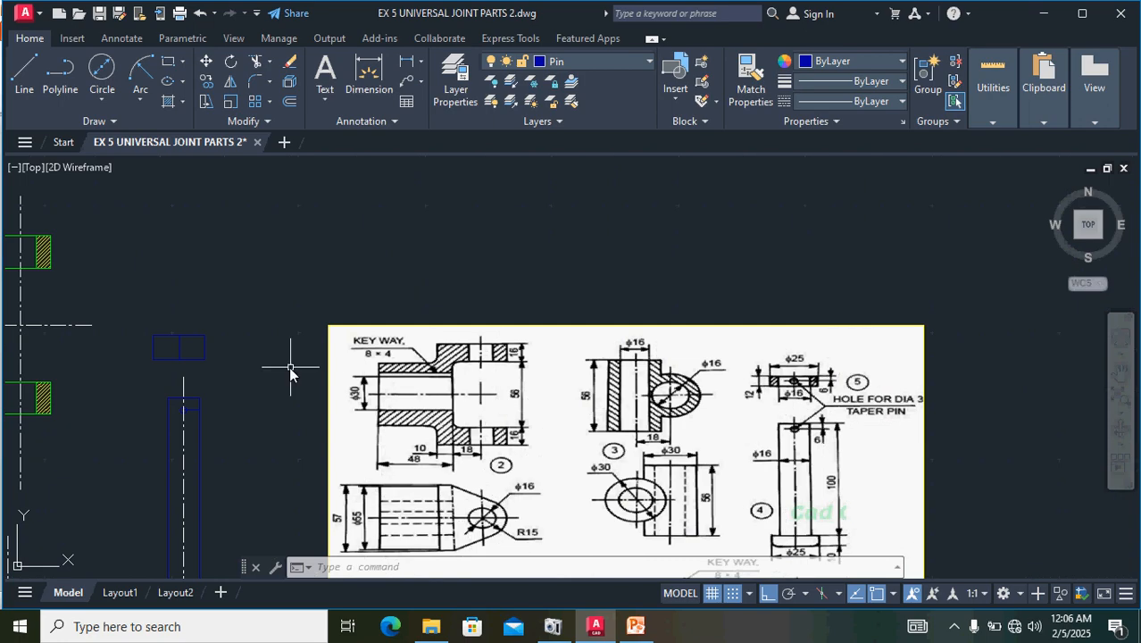
pyautogui.moveTo(293, 367); pyautogui.dragTo(800, 377, button='middle')
pyautogui.scroll(4, 717, 357)
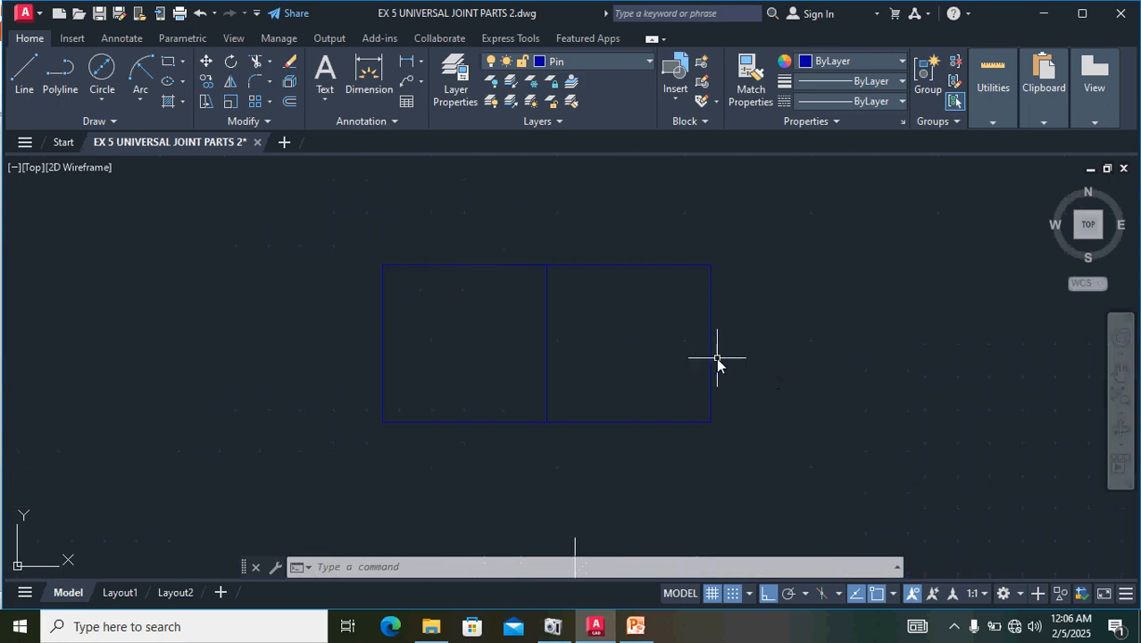
# - Offset the collar's vertical middle line by 8 mm to both sides to form the edges of the bore
pyautogui.click(545, 332)
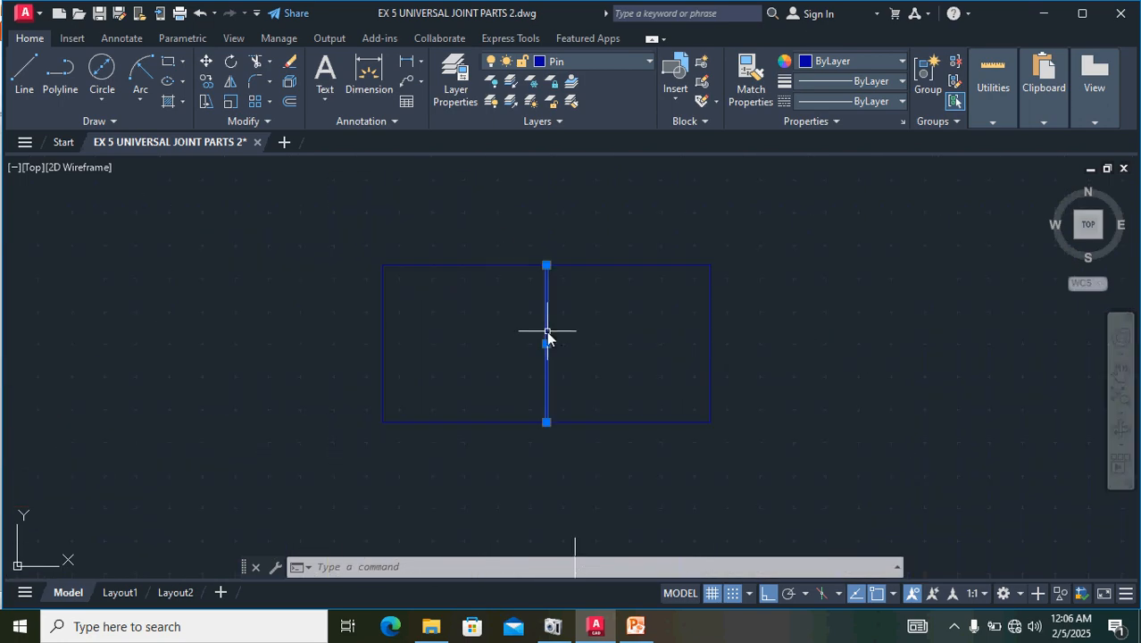
pyautogui.click(288, 104)
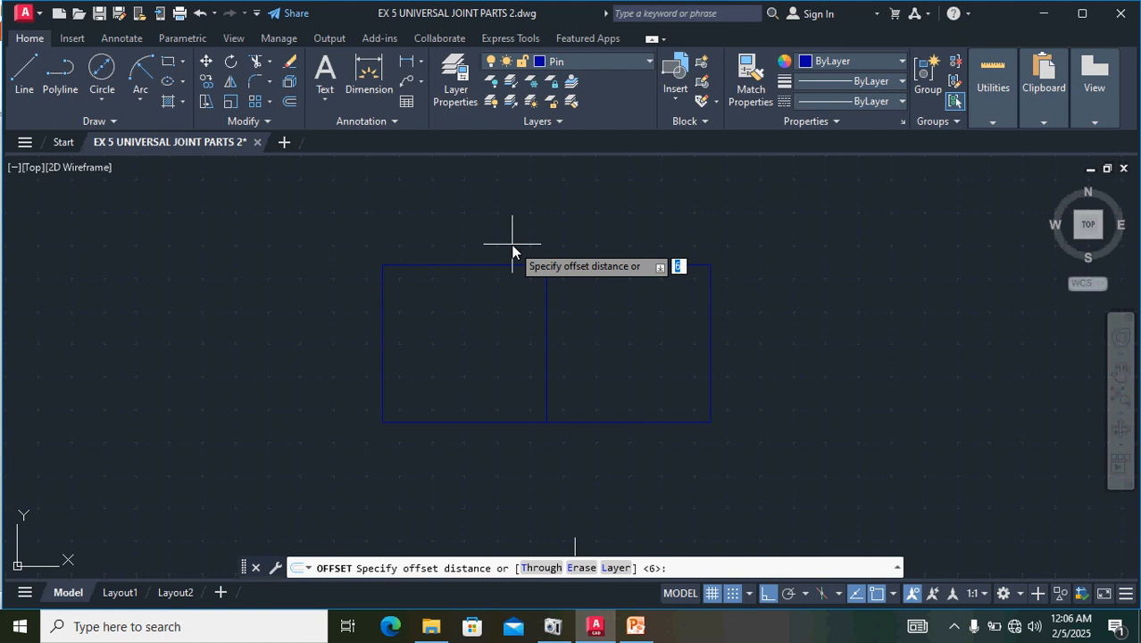
pyautogui.write('8')
pyautogui.press('Return')
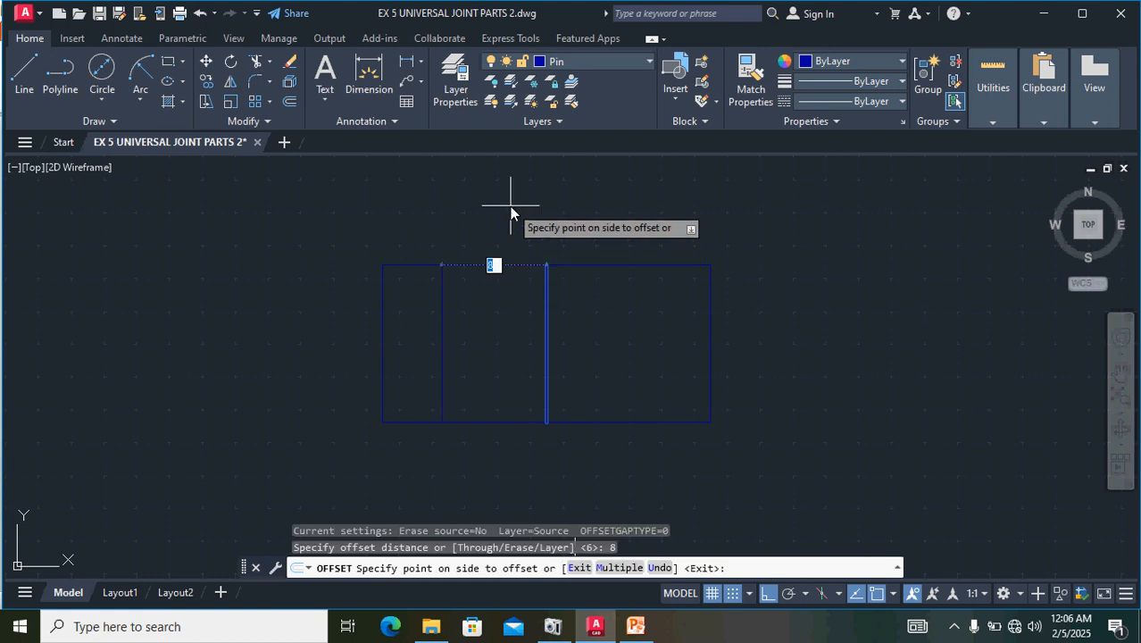
pyautogui.click(467, 299)
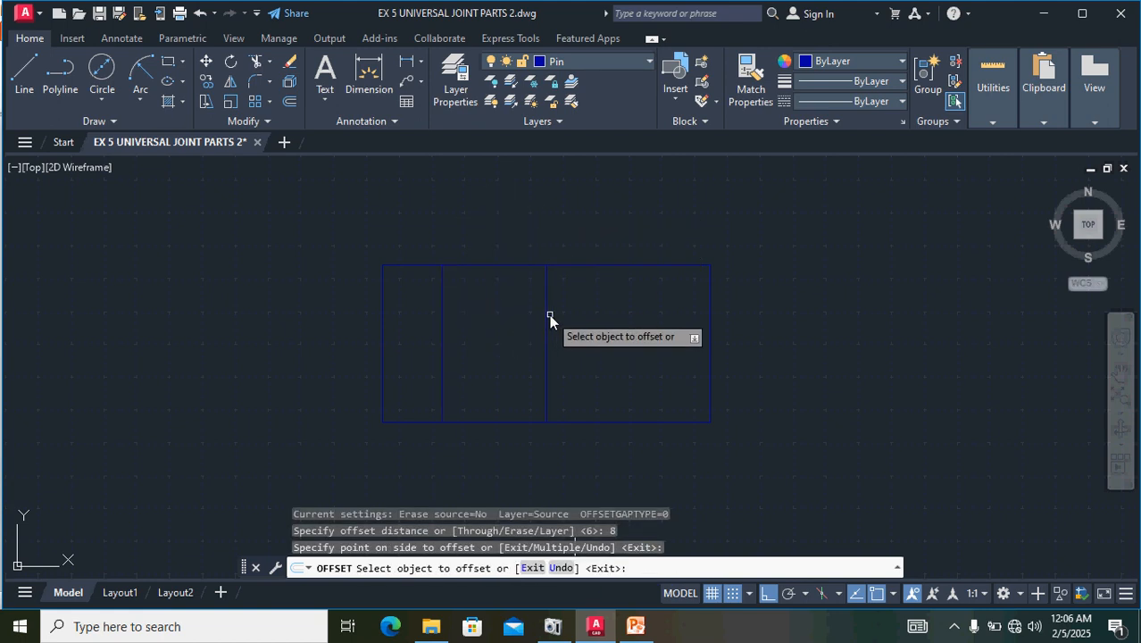
pyautogui.click(546, 321)
pyautogui.click(623, 320)
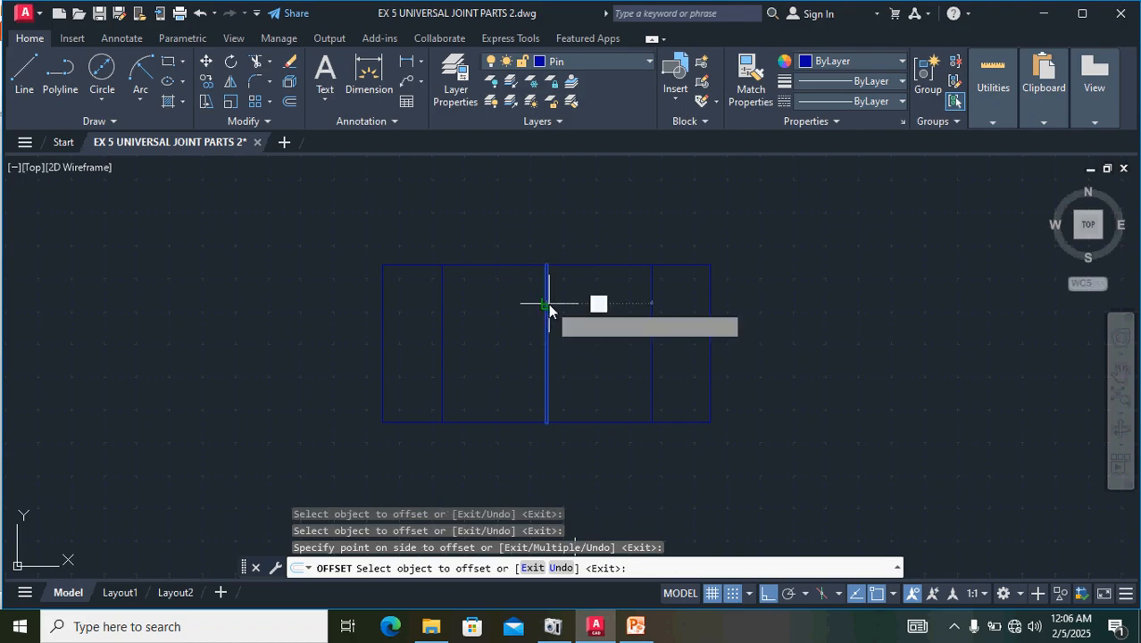
pyautogui.click(547, 305)
pyautogui.click(536, 301)
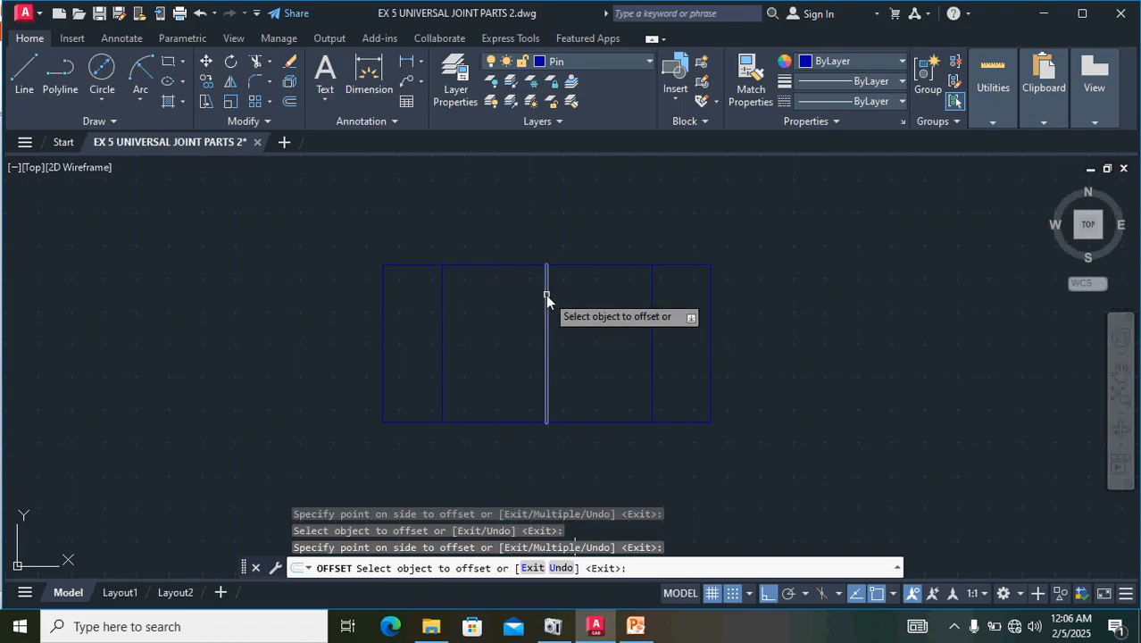
pyautogui.click(546, 296)
pyautogui.click(547, 265)
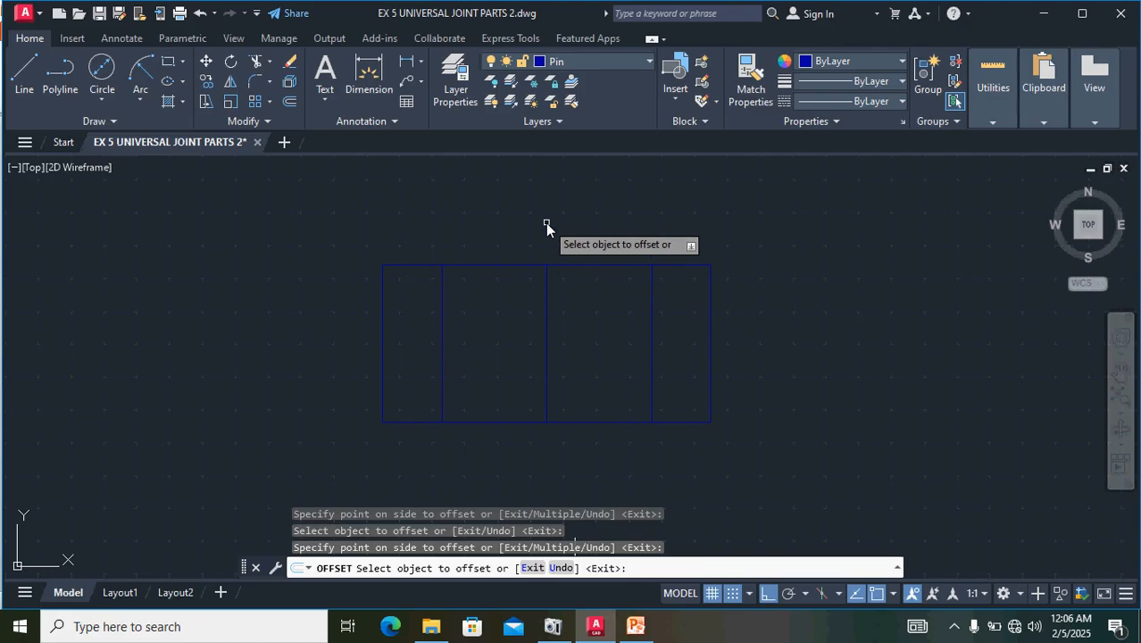
pyautogui.press('Escape')
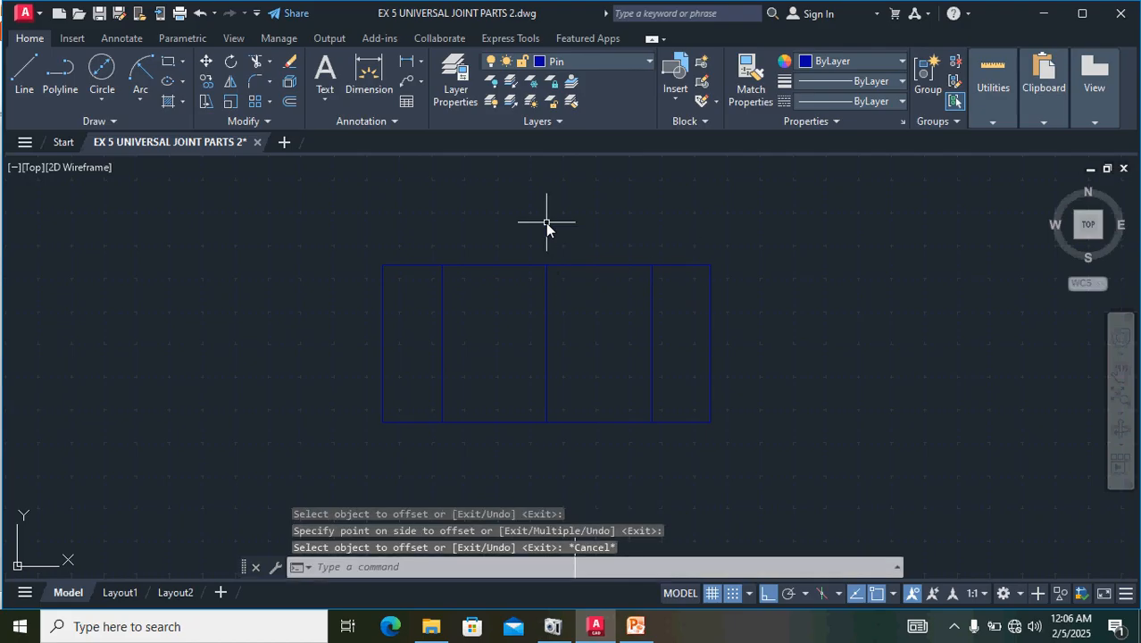
# - Stretch the ends of the collar's vertical middle line beyond its top and bottom edges
pyautogui.click(545, 287)
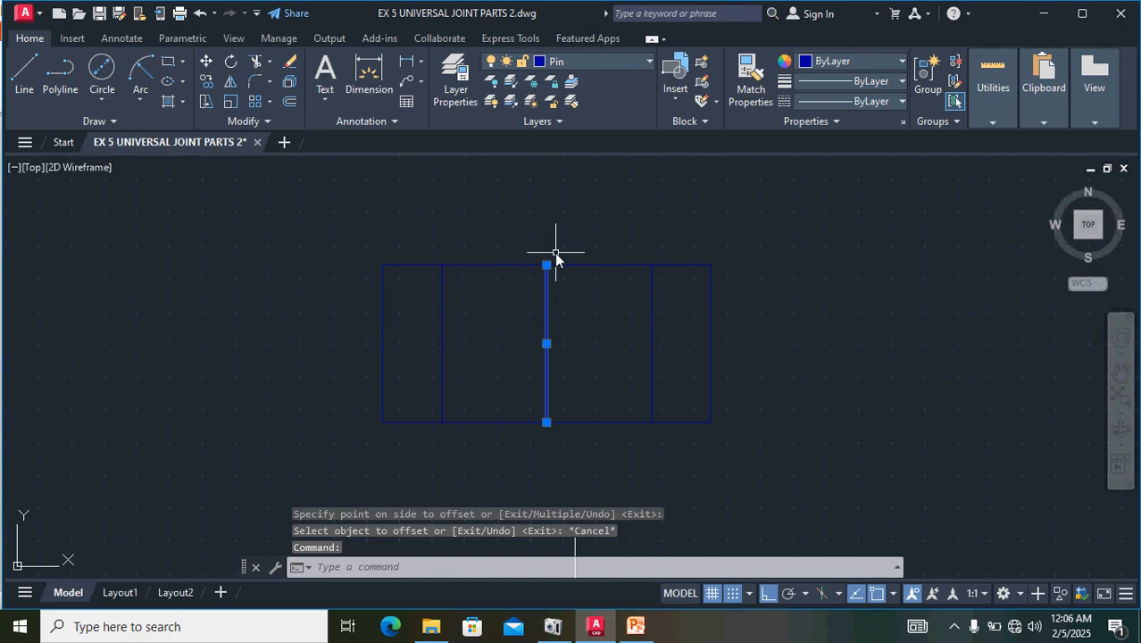
pyautogui.click(546, 265)
pyautogui.click(544, 193)
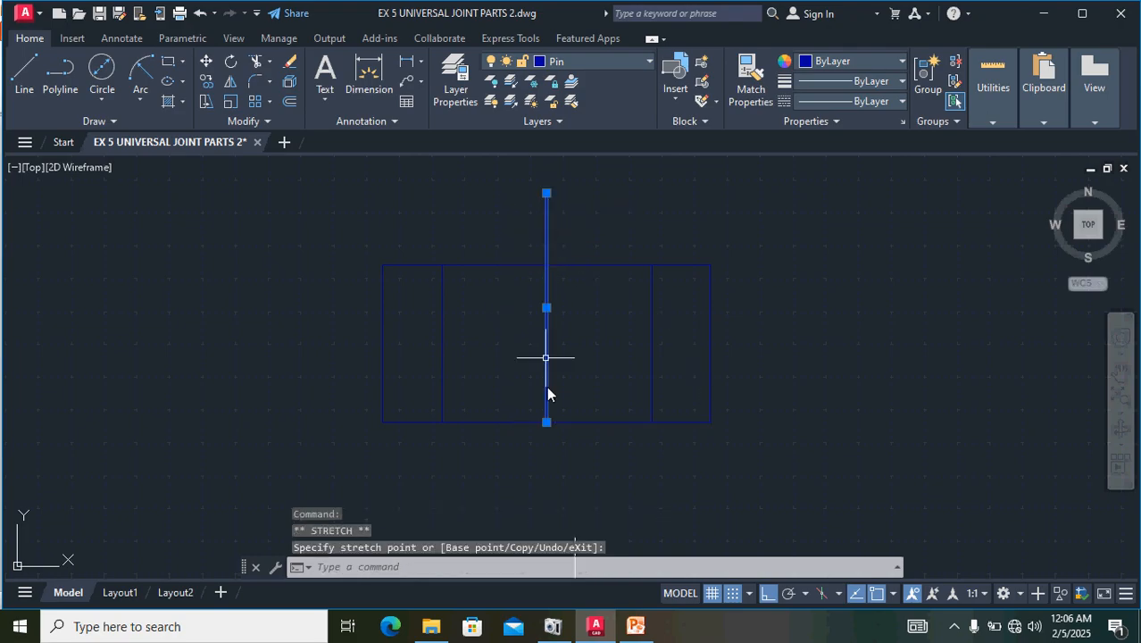
pyautogui.click(546, 423)
pyautogui.click(550, 477)
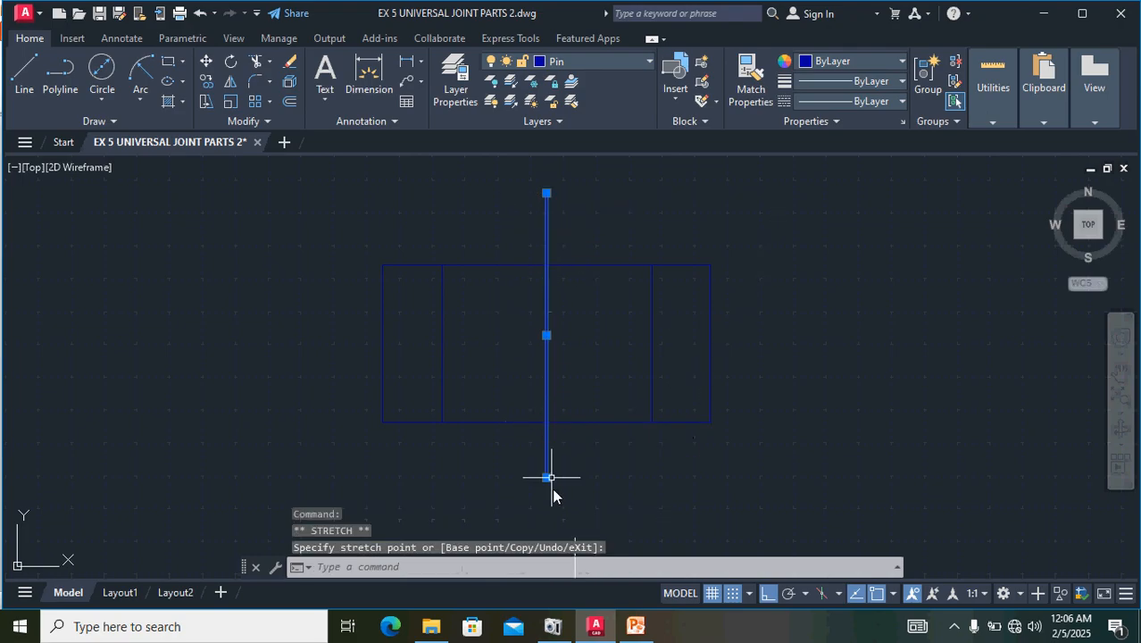
pyautogui.scroll(-4, 645, 460)
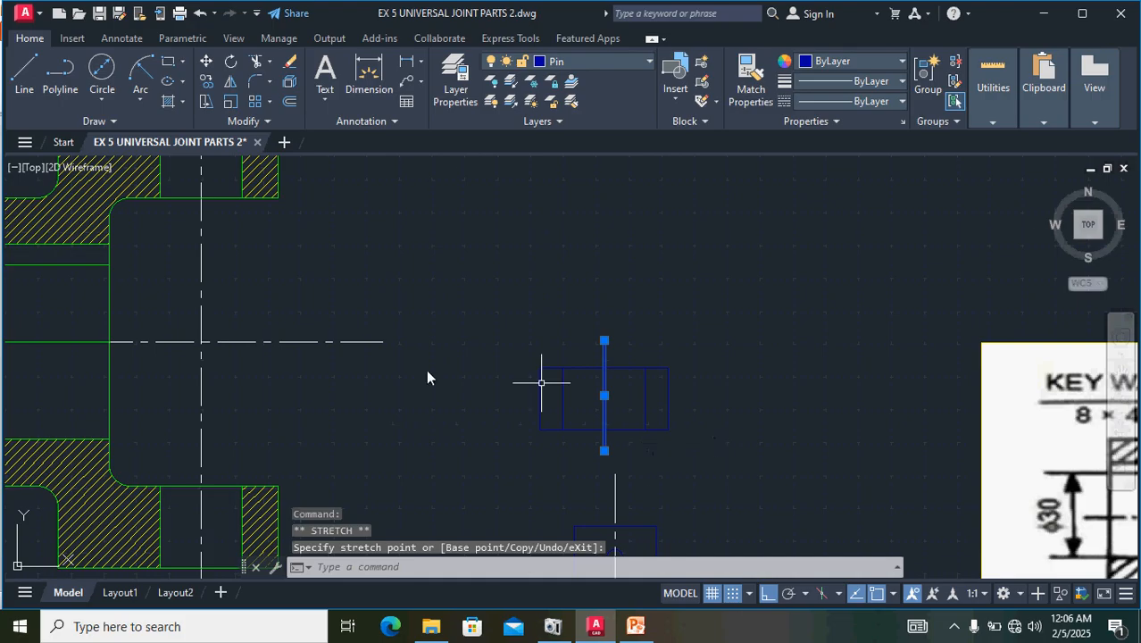
pyautogui.click(308, 342)
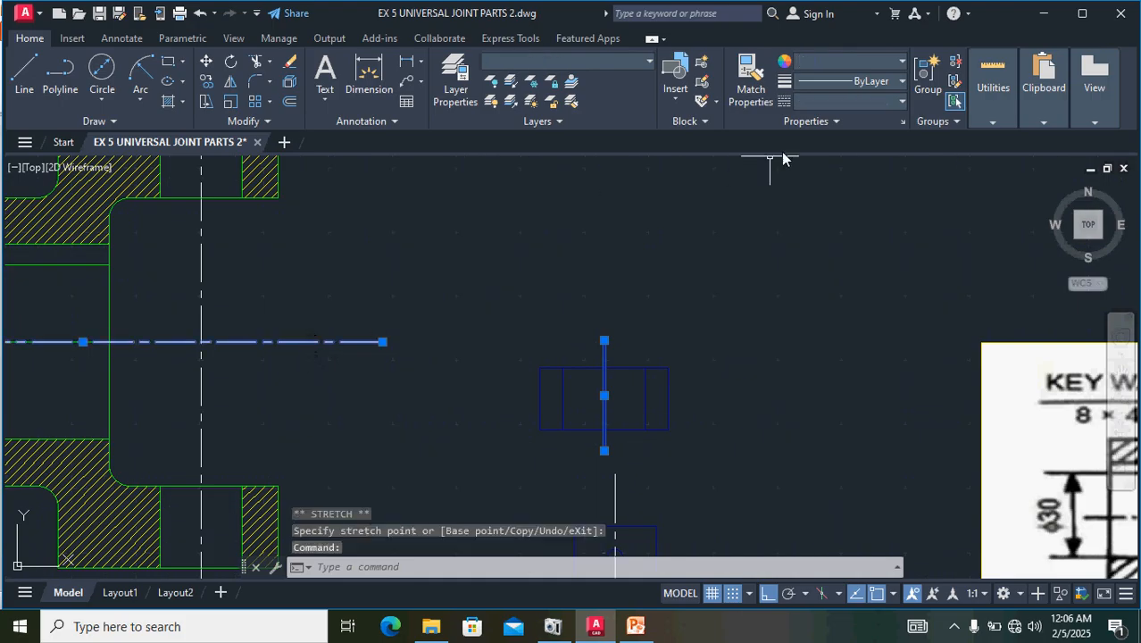
pyautogui.click(751, 76)
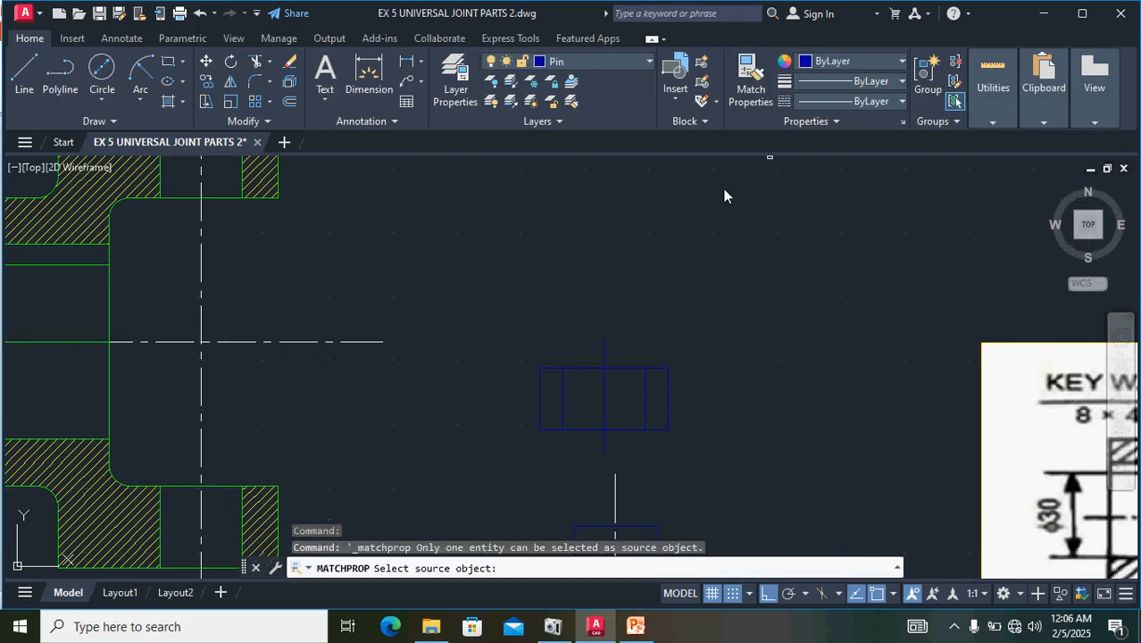
pyautogui.click(603, 349)
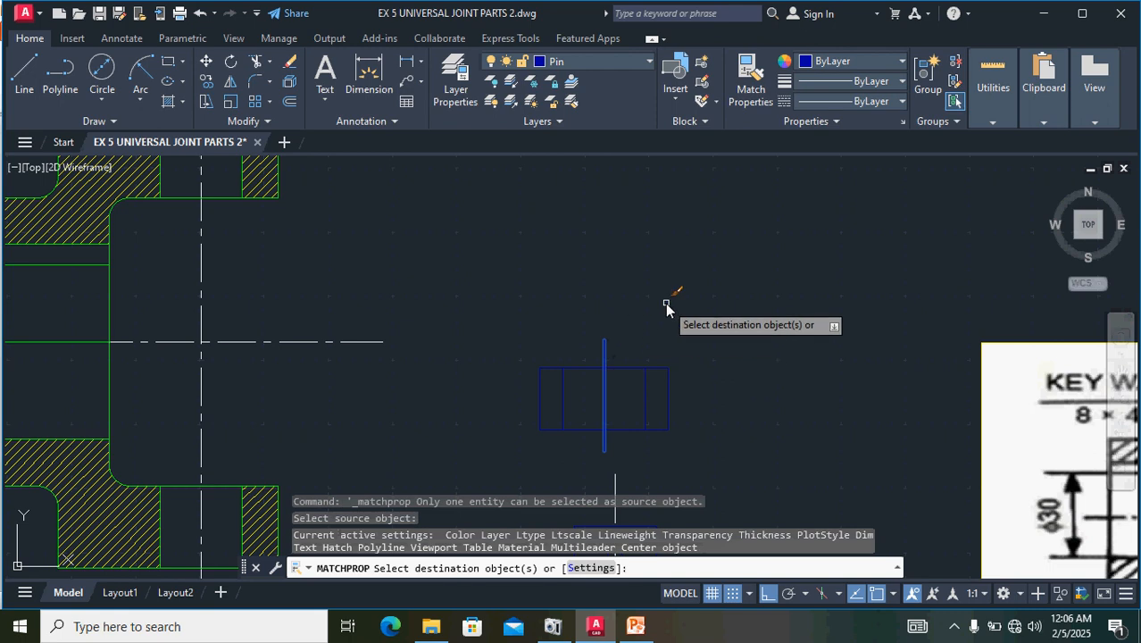
pyautogui.press('Escape')
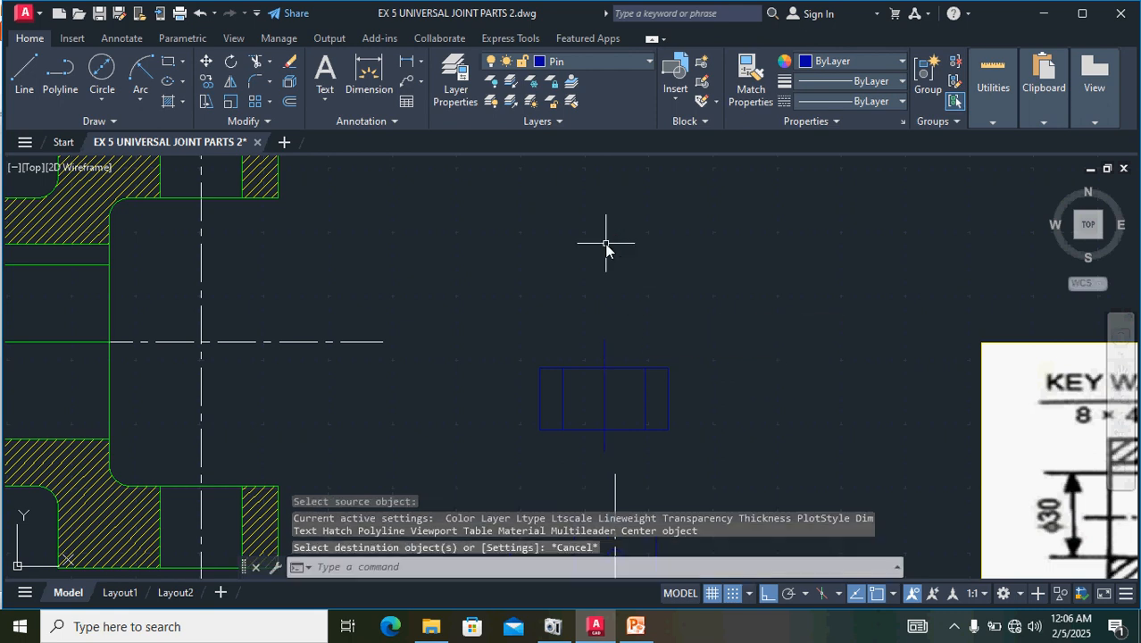
# - Match the collar's vertical middle line to the properties of the green fork's horizontal centreline
pyautogui.click(288, 341)
pyautogui.click(751, 80)
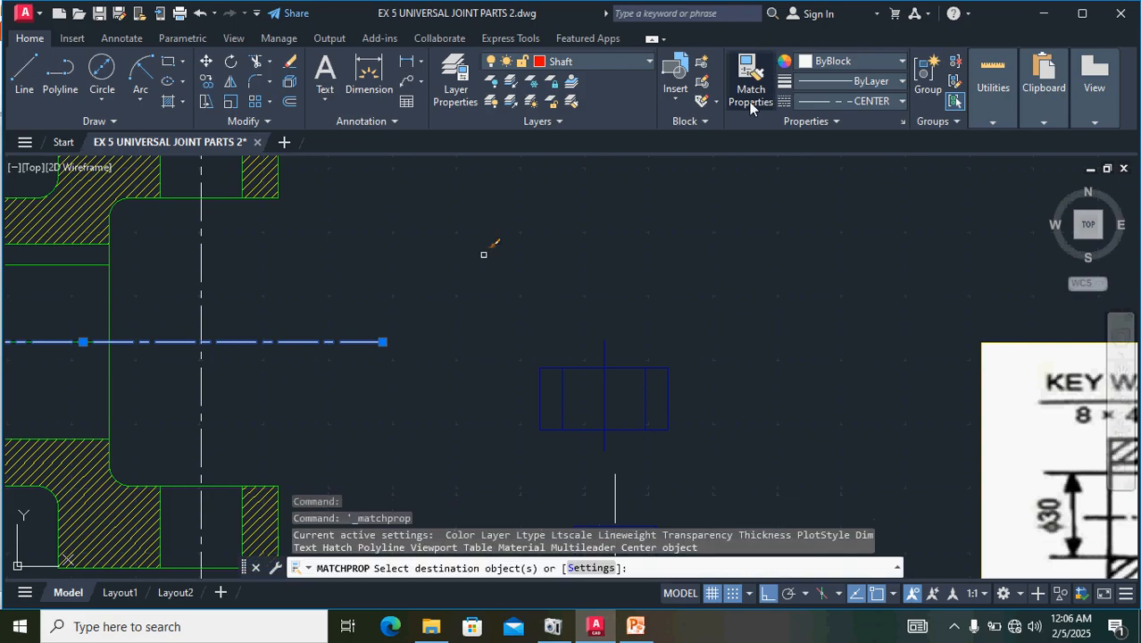
pyautogui.click(607, 346)
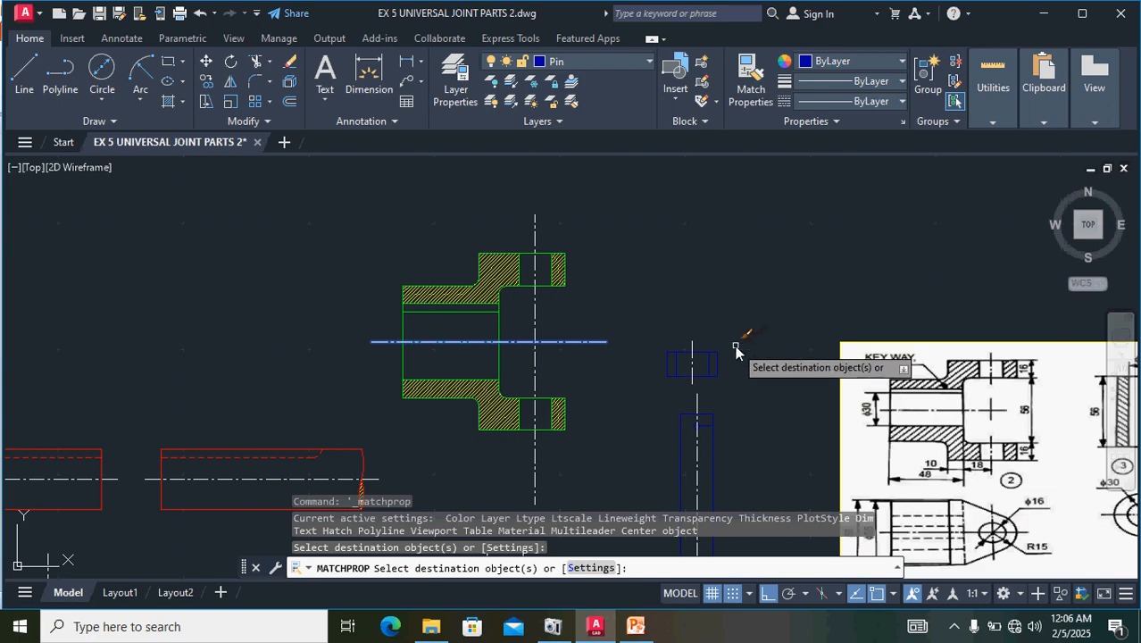
pyautogui.scroll(2, 741, 340)
pyautogui.press('Escape')
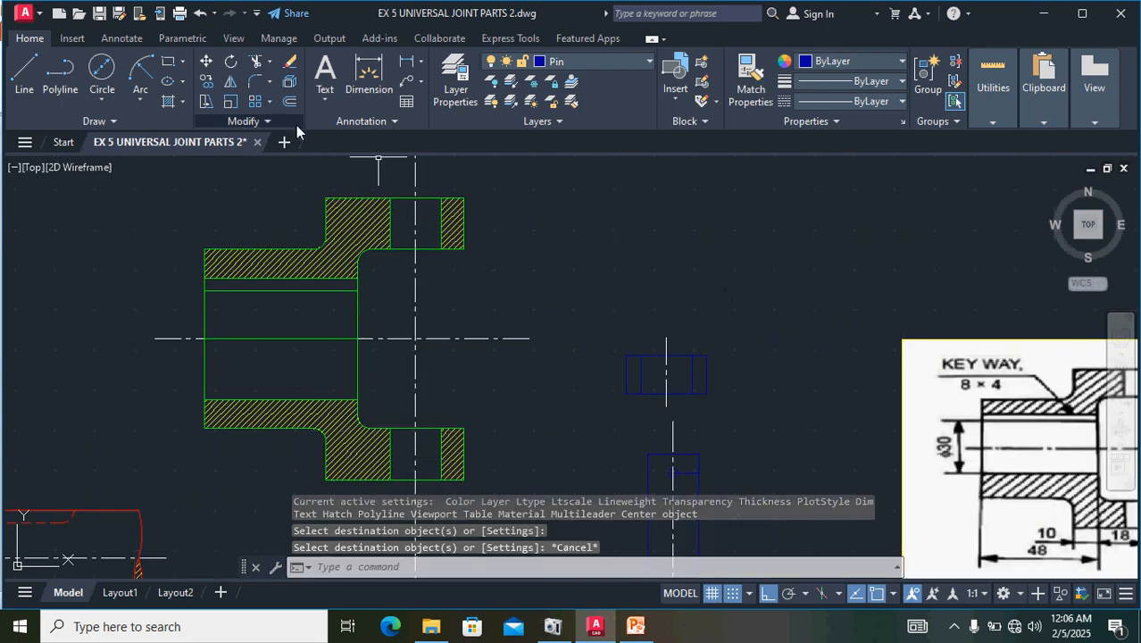
# - Draw a horizontal line from the midpoint of the collar's left side across the collar to beyond its right side
pyautogui.click(25, 69)
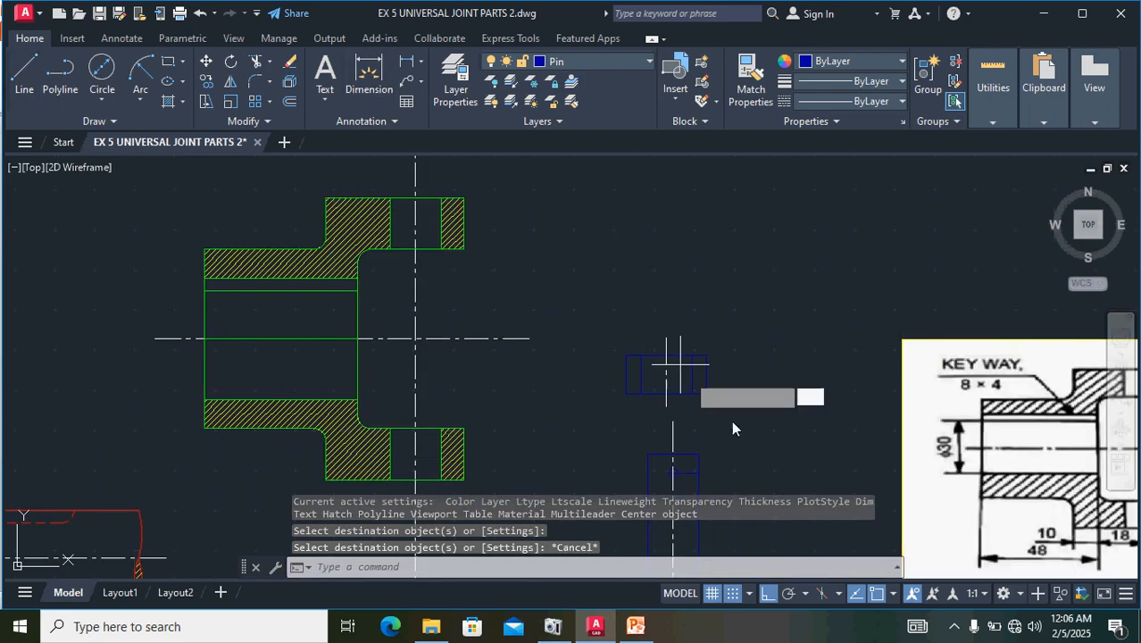
pyautogui.scroll(5, 678, 375)
pyautogui.scroll(-3, 546, 259)
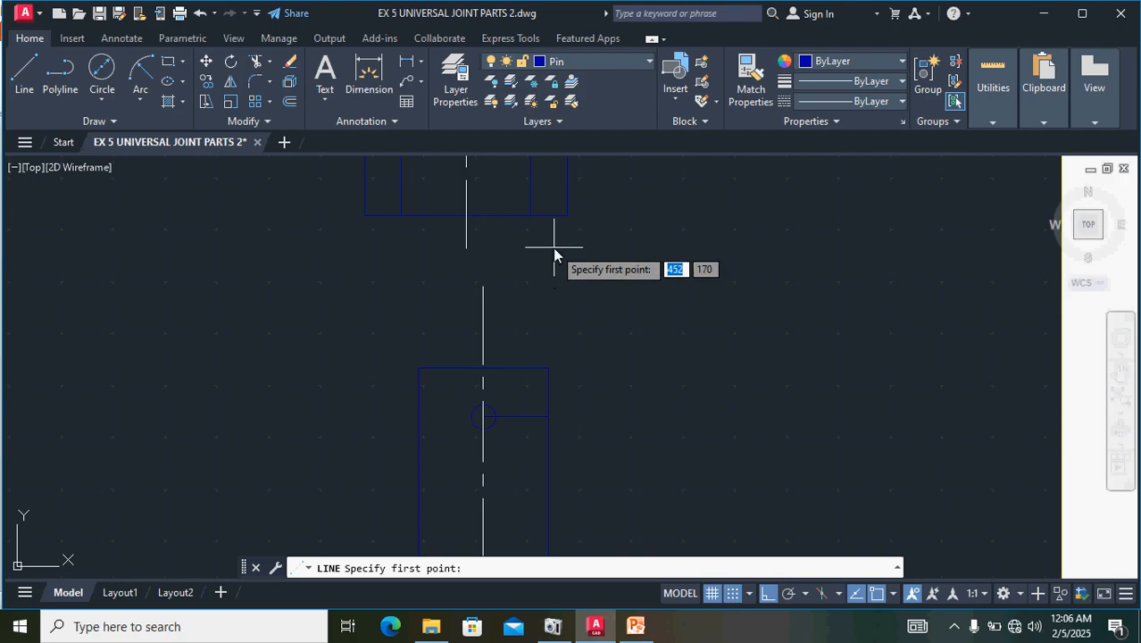
pyautogui.scroll(2, 489, 223)
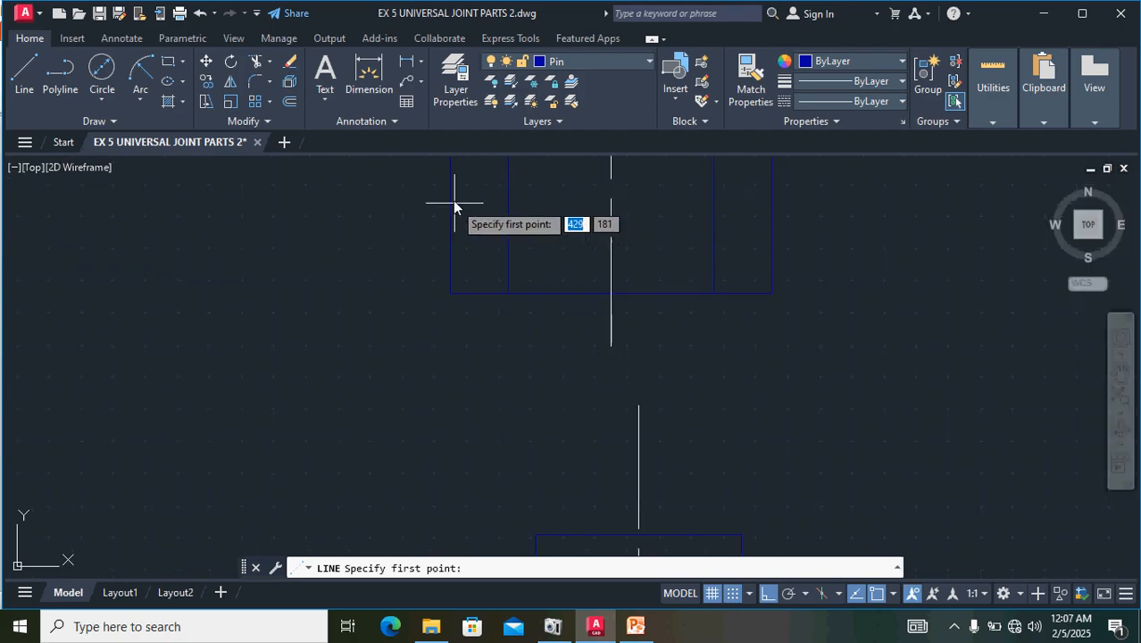
pyautogui.scroll(-2, 455, 178)
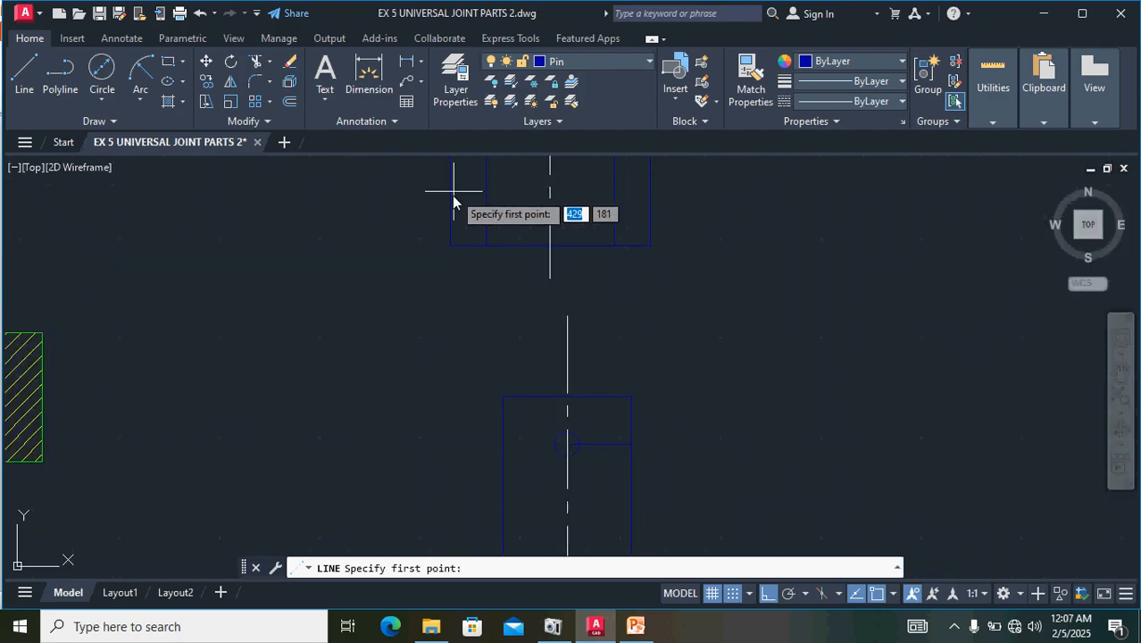
pyautogui.click(451, 197)
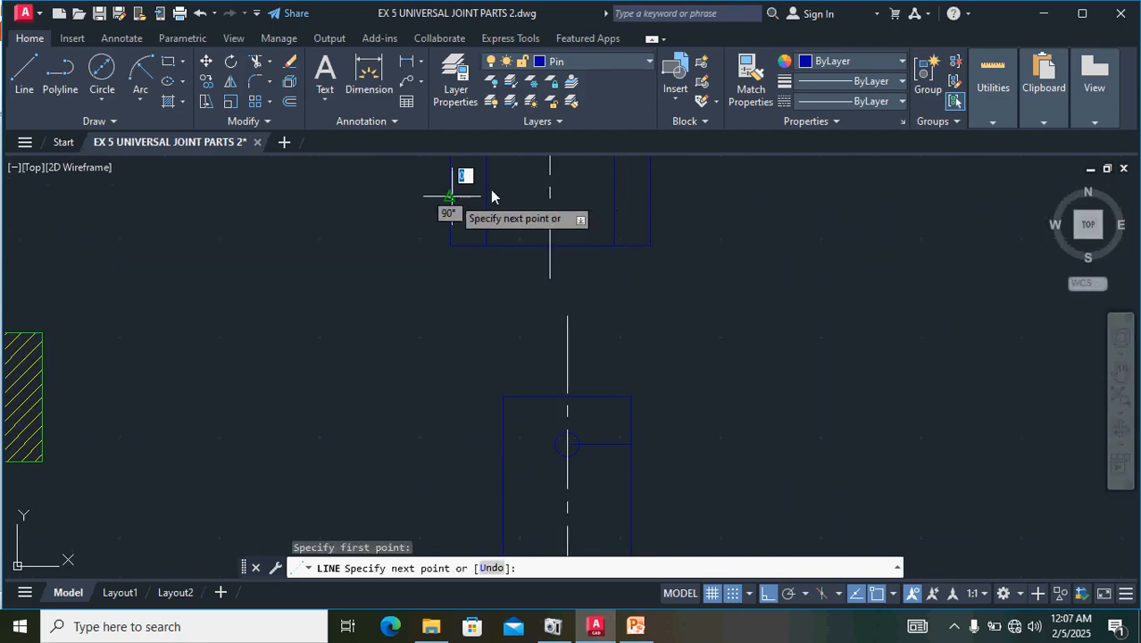
pyautogui.click(723, 198)
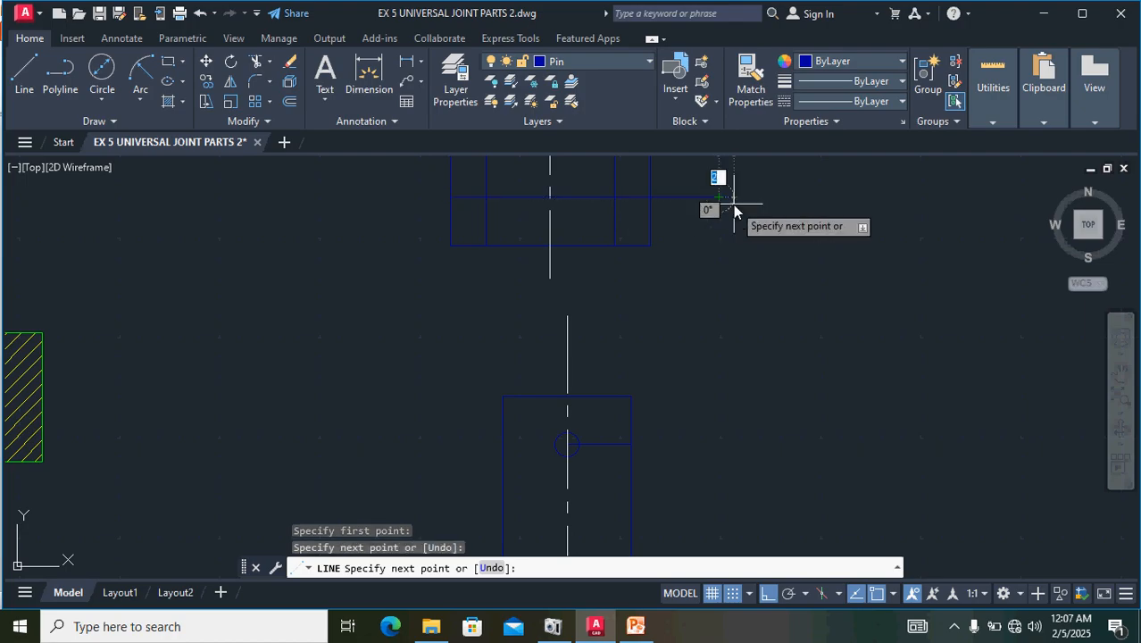
# - Finish the collar's horizontal middle line and stretch its left end out beyond the collar's left side
pyautogui.press('Return')
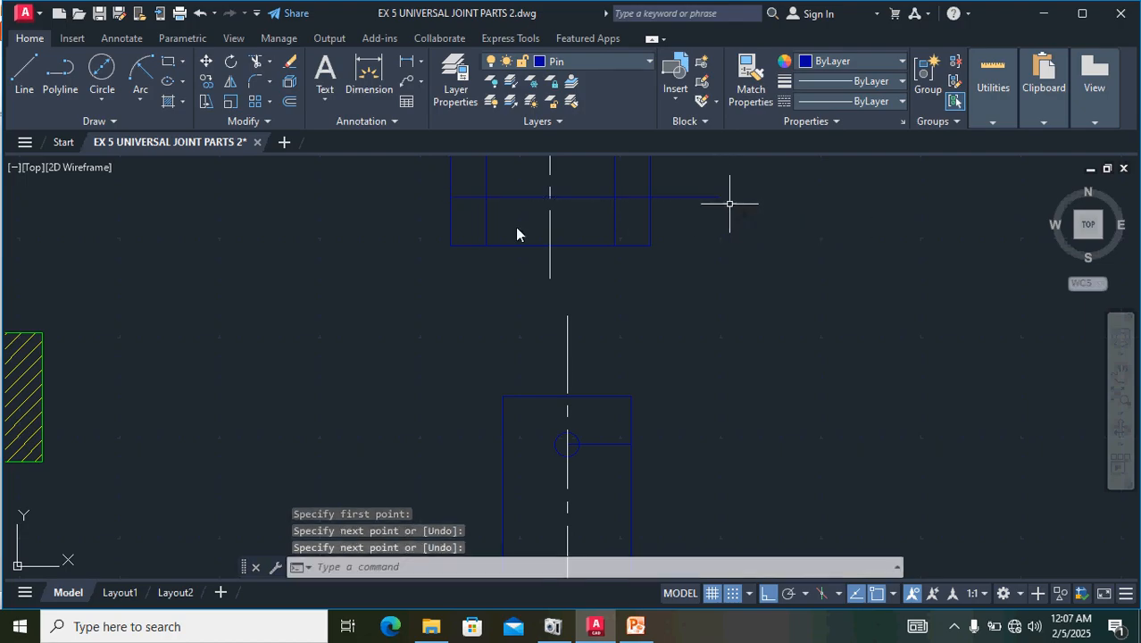
pyautogui.click(465, 197)
pyautogui.click(450, 198)
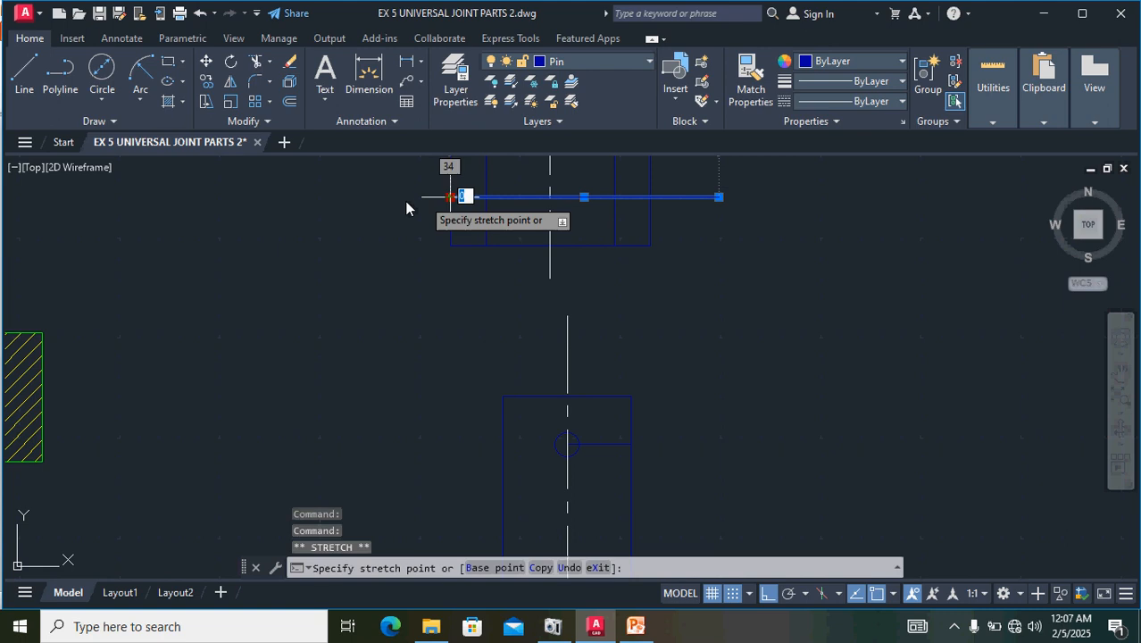
pyautogui.click(381, 197)
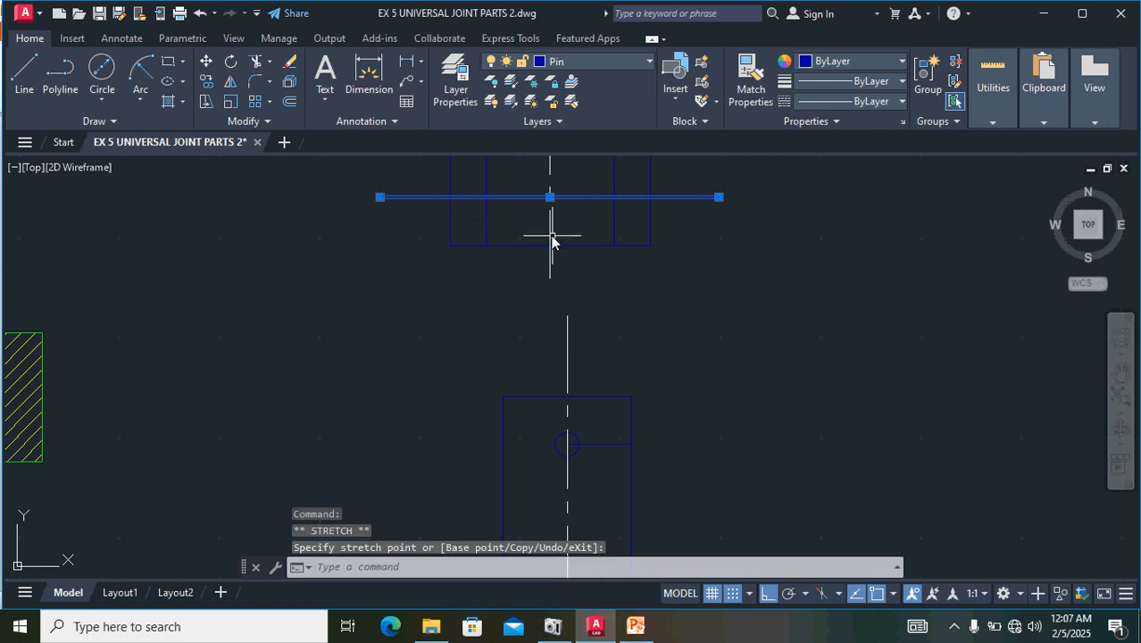
pyautogui.press('Escape')
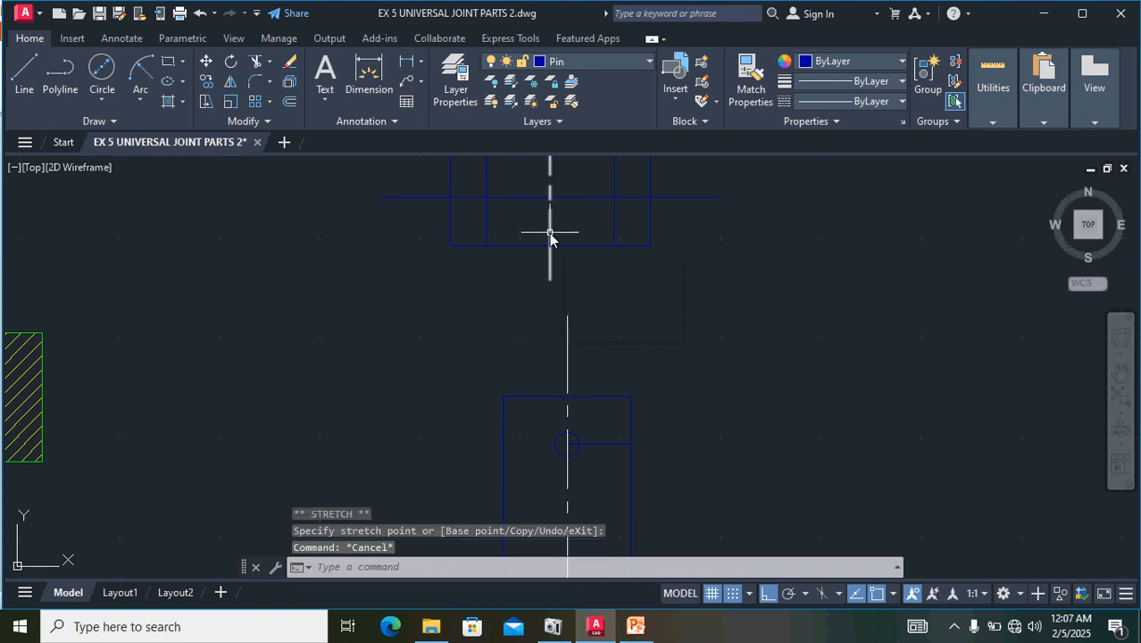
# - Match the collar's horizontal middle line to the properties of its vertical centreline
pyautogui.click(549, 228)
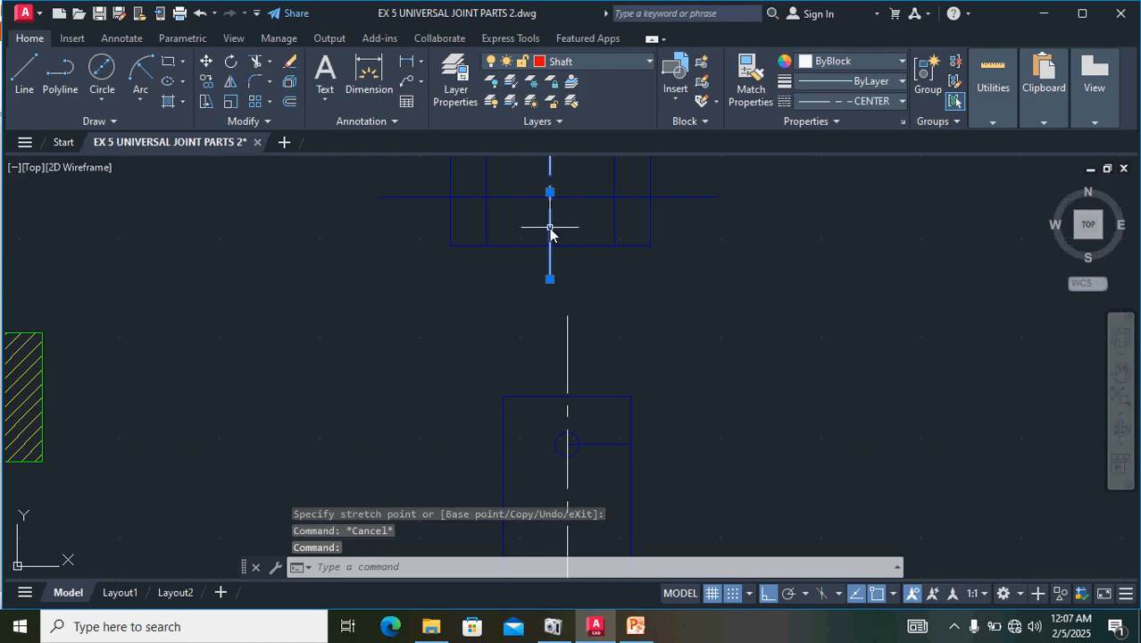
pyautogui.click(750, 73)
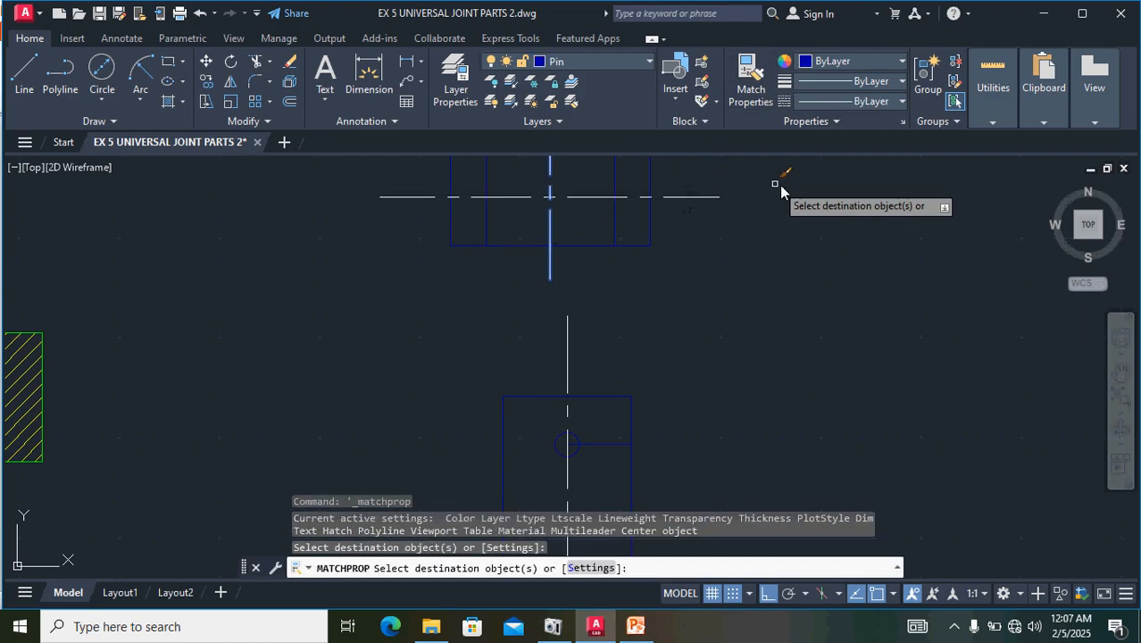
pyautogui.scroll(-4, 775, 184)
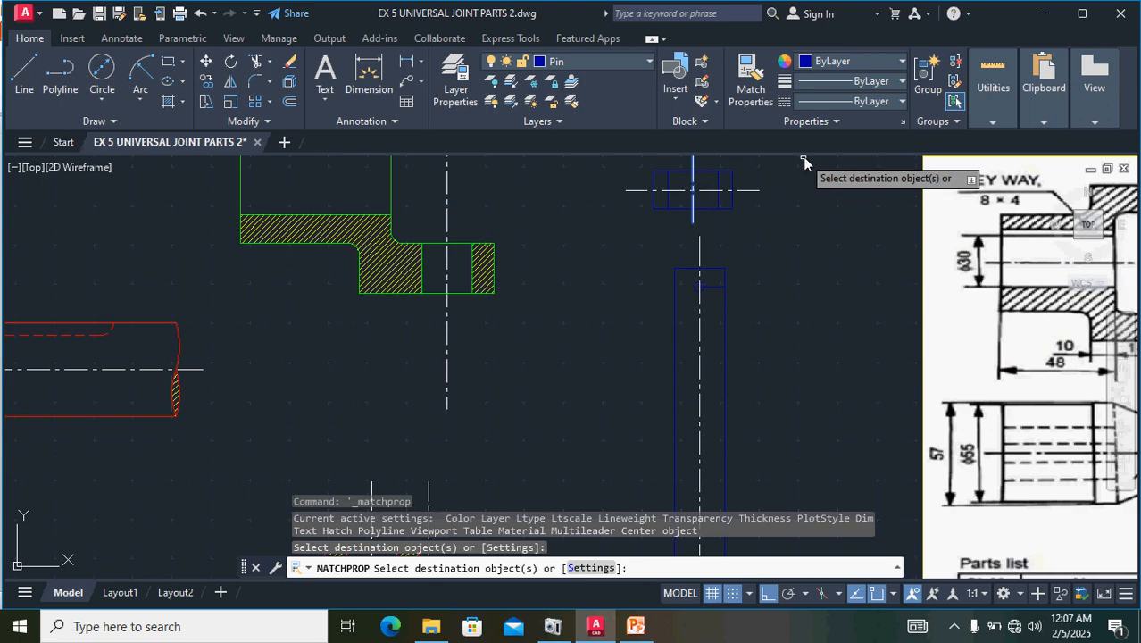
pyautogui.press('Escape')
# - Check the collar's taper-pin hole in the reference drawing and draw a 3 mm diameter circle at the intersection of the collar's centrelines
pyautogui.moveTo(878, 245); pyautogui.dragTo(548, 298, button='middle')
pyautogui.moveTo(948, 283); pyautogui.dragTo(749, 283, button='middle')
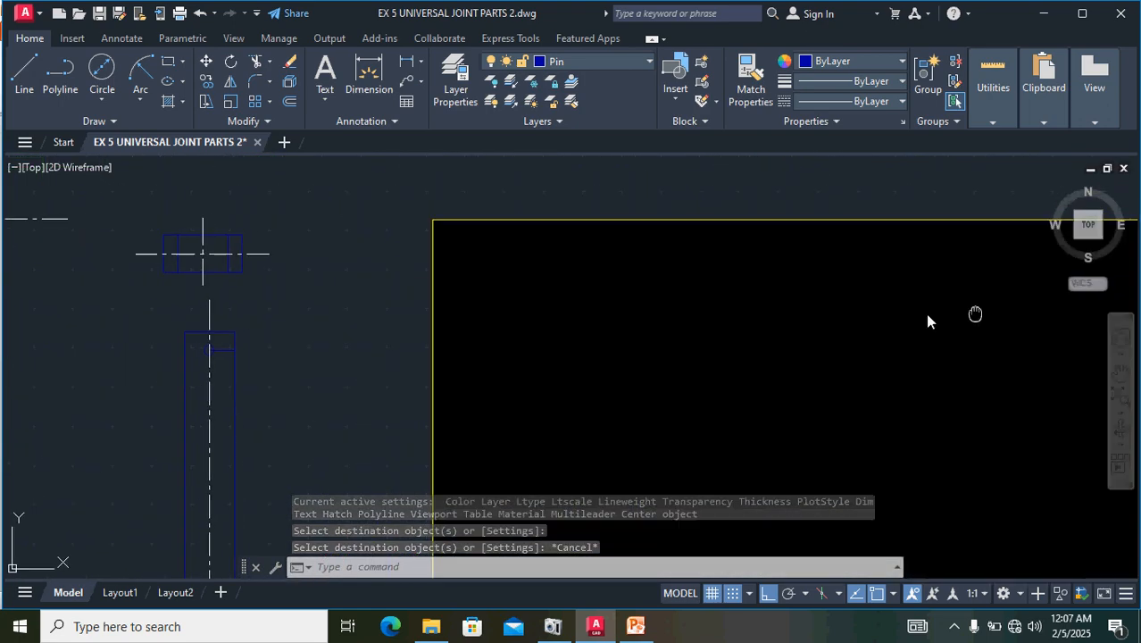
pyautogui.moveTo(927, 321); pyautogui.dragTo(734, 321, button='middle')
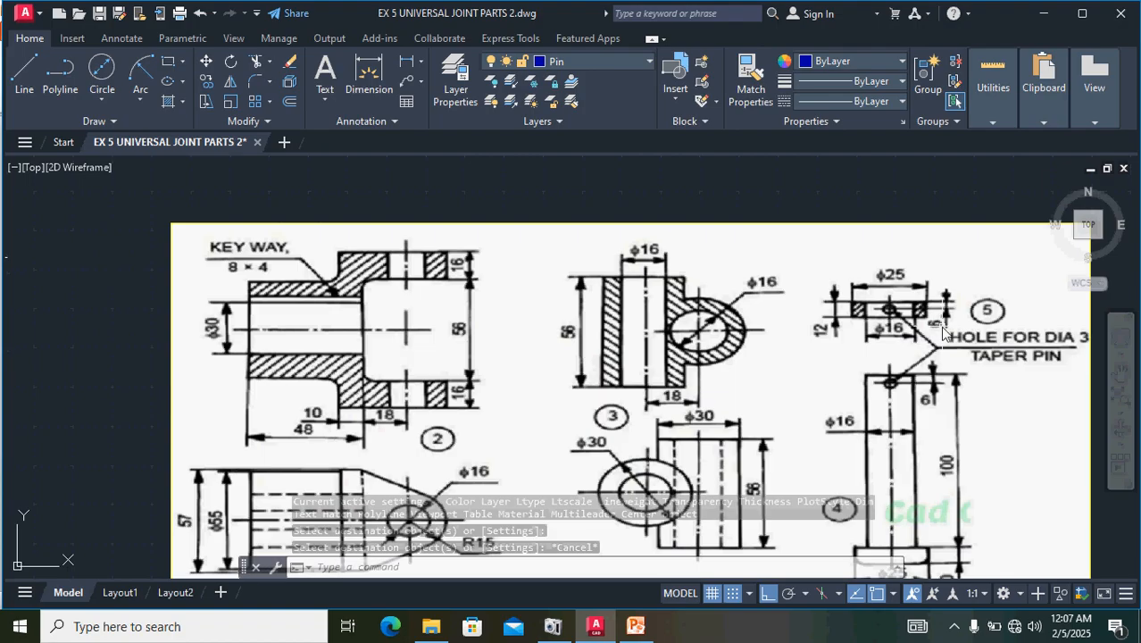
pyautogui.scroll(5, 877, 290)
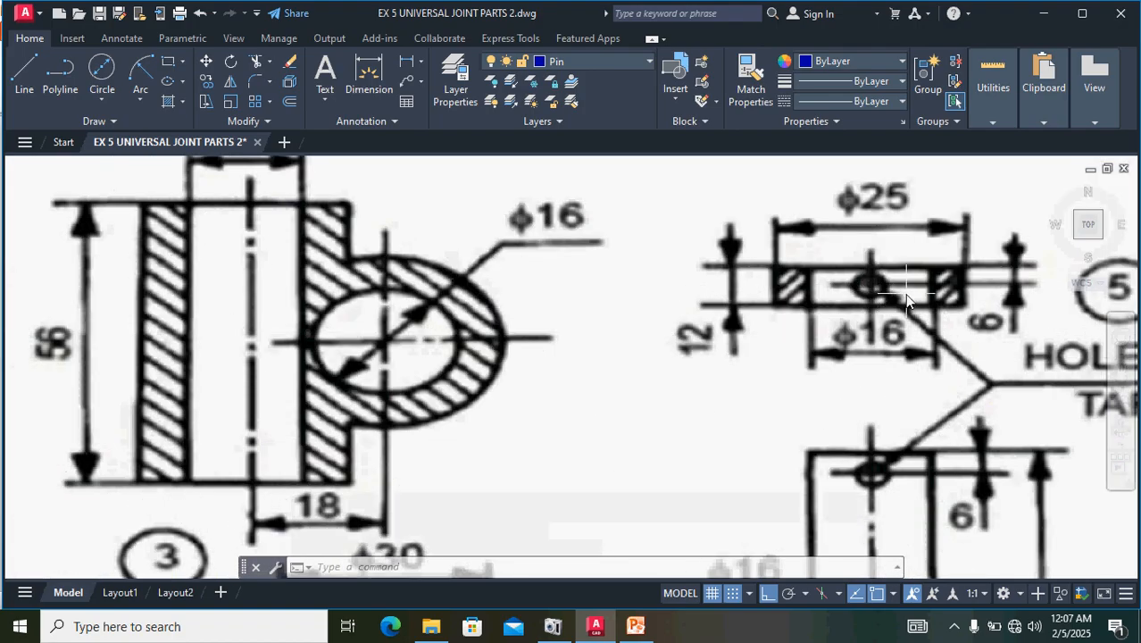
pyautogui.scroll(-5, 907, 295)
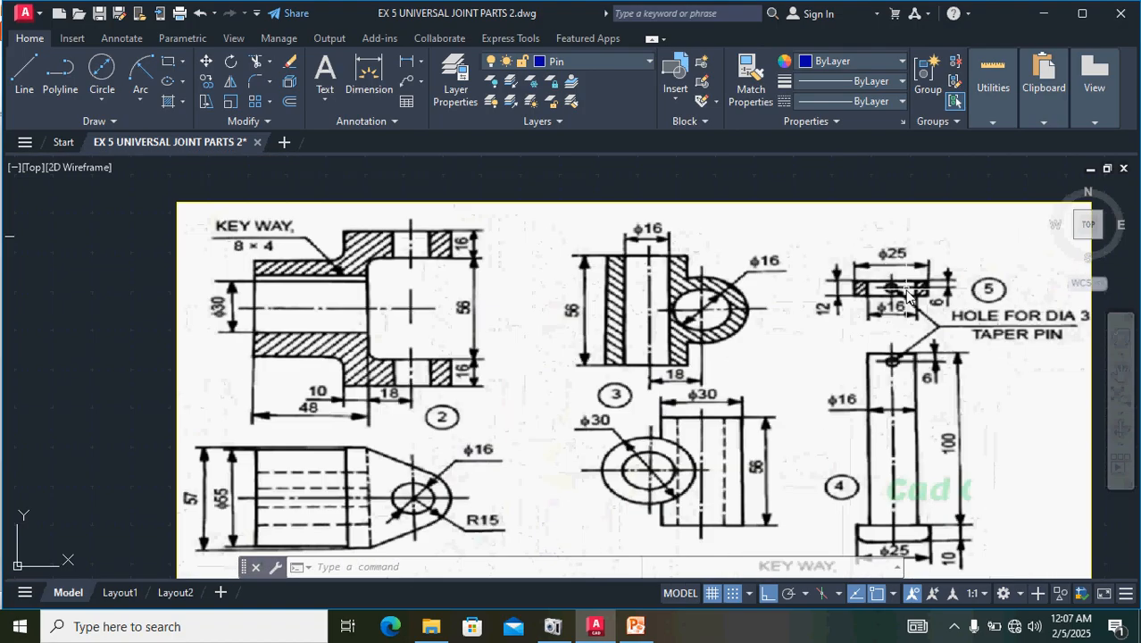
pyautogui.moveTo(651, 345); pyautogui.dragTo(1093, 298, button='middle')
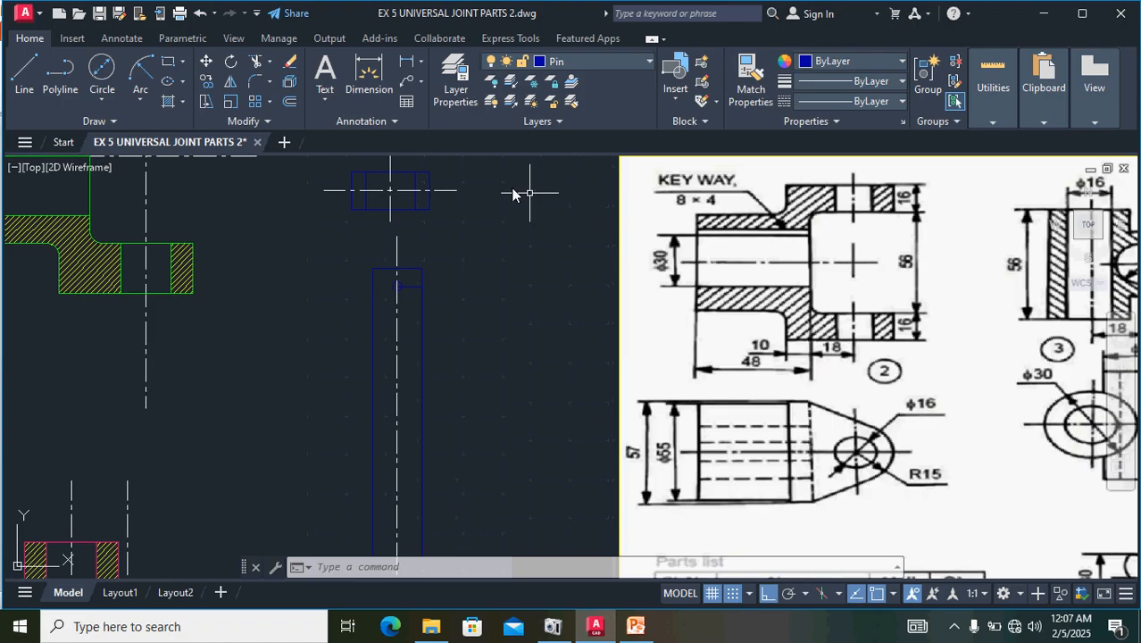
pyautogui.moveTo(512, 190); pyautogui.dragTo(635, 319, button='middle')
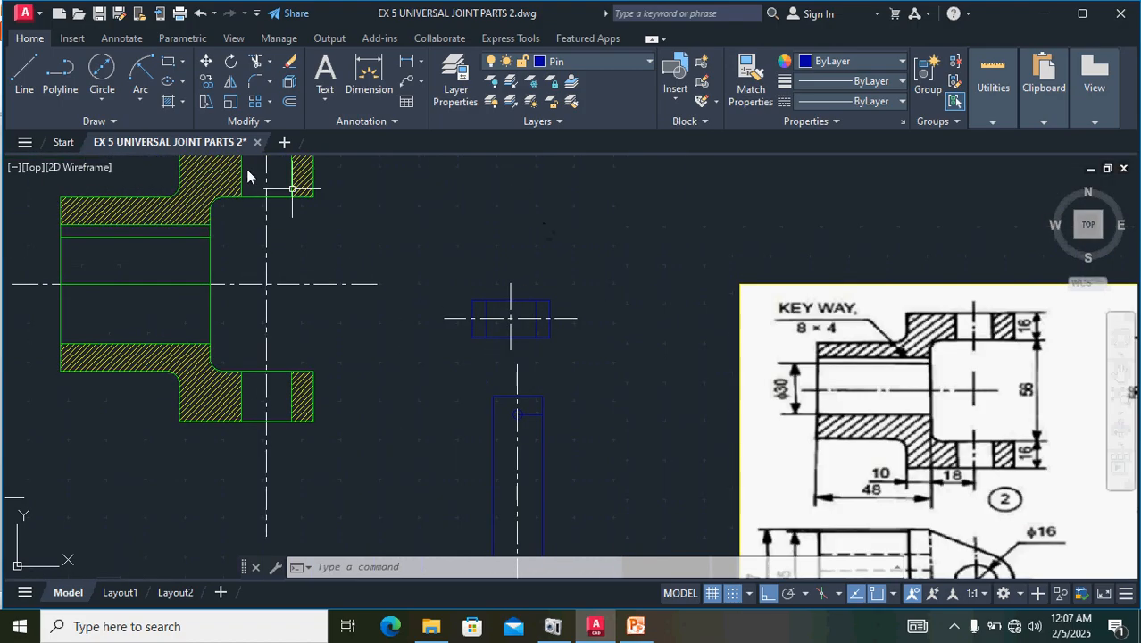
pyautogui.click(101, 100)
pyautogui.click(139, 162)
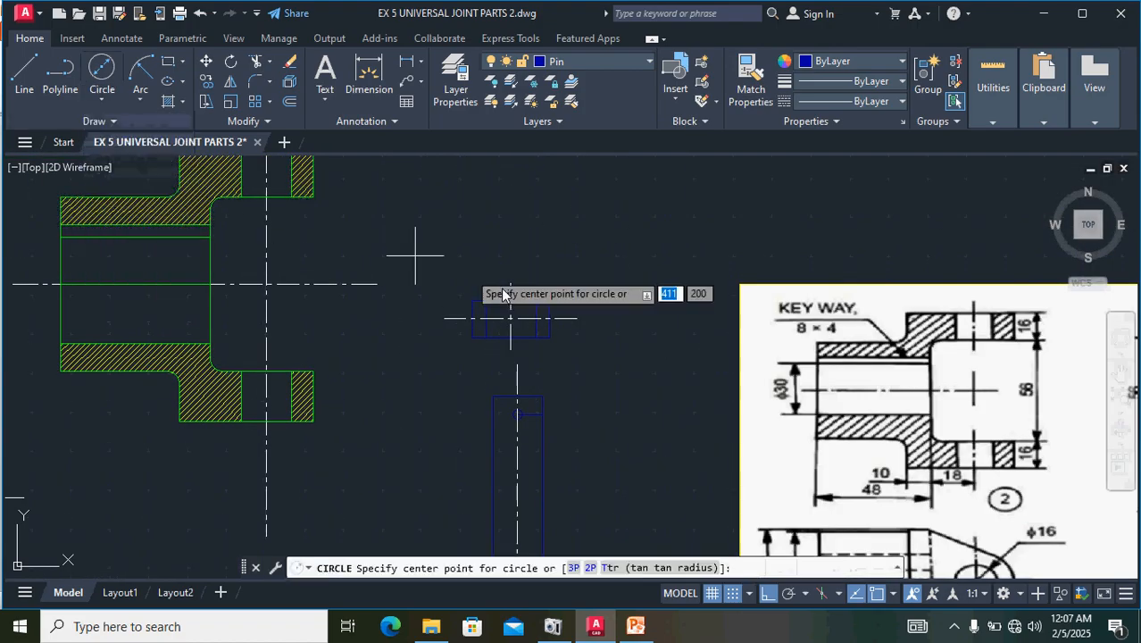
pyautogui.scroll(8, 509, 319)
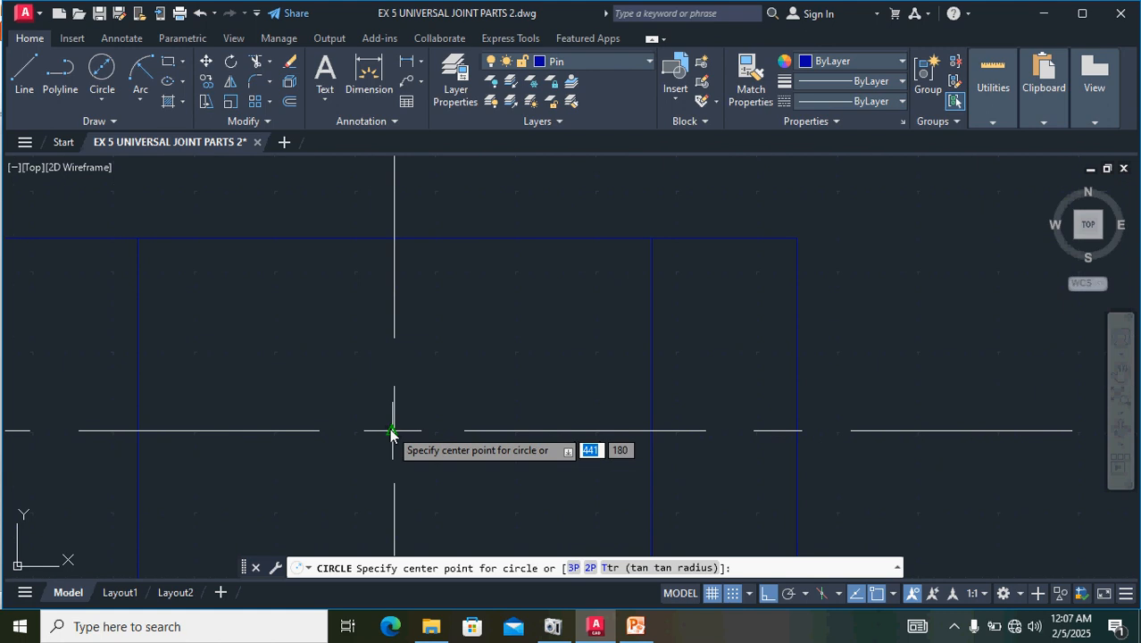
pyautogui.scroll(3, 393, 433)
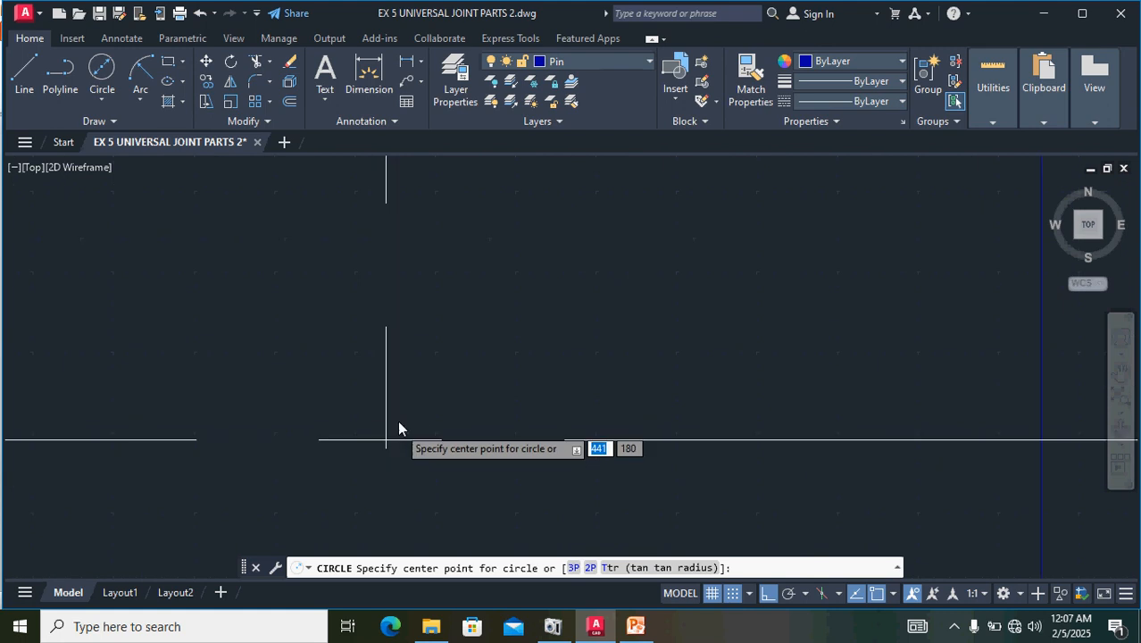
pyautogui.click(364, 463)
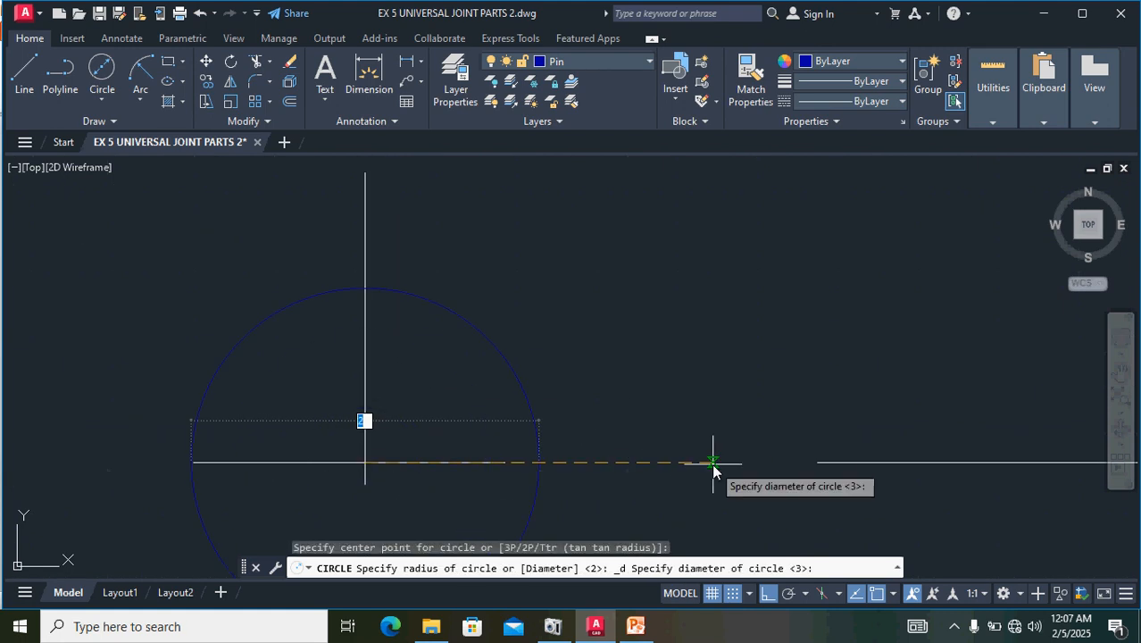
pyautogui.write('3')
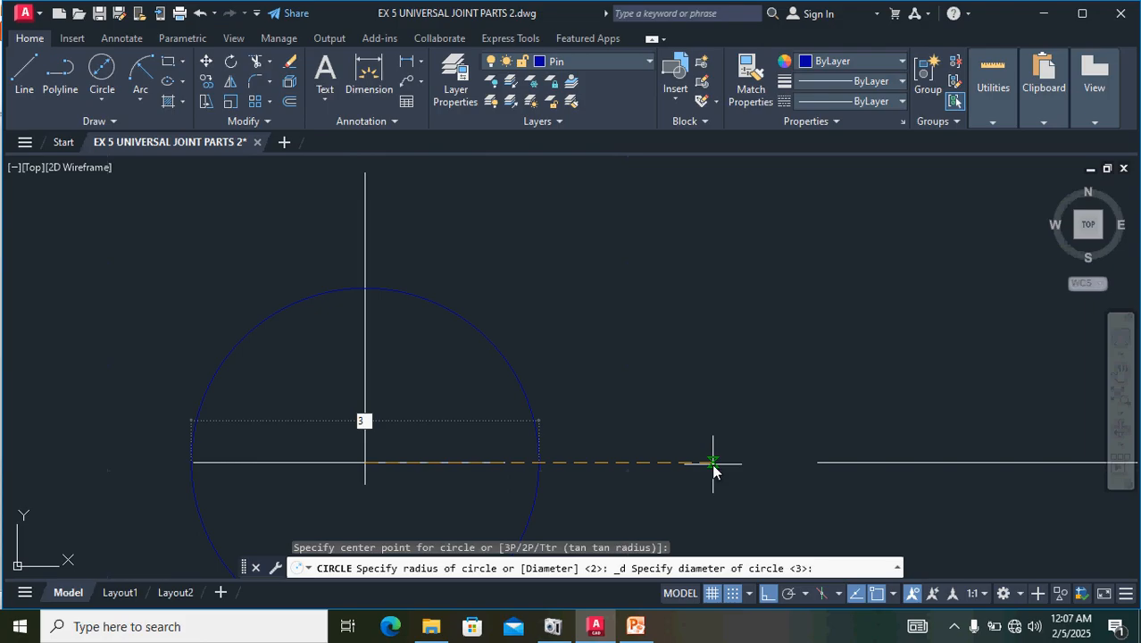
pyautogui.press('Return')
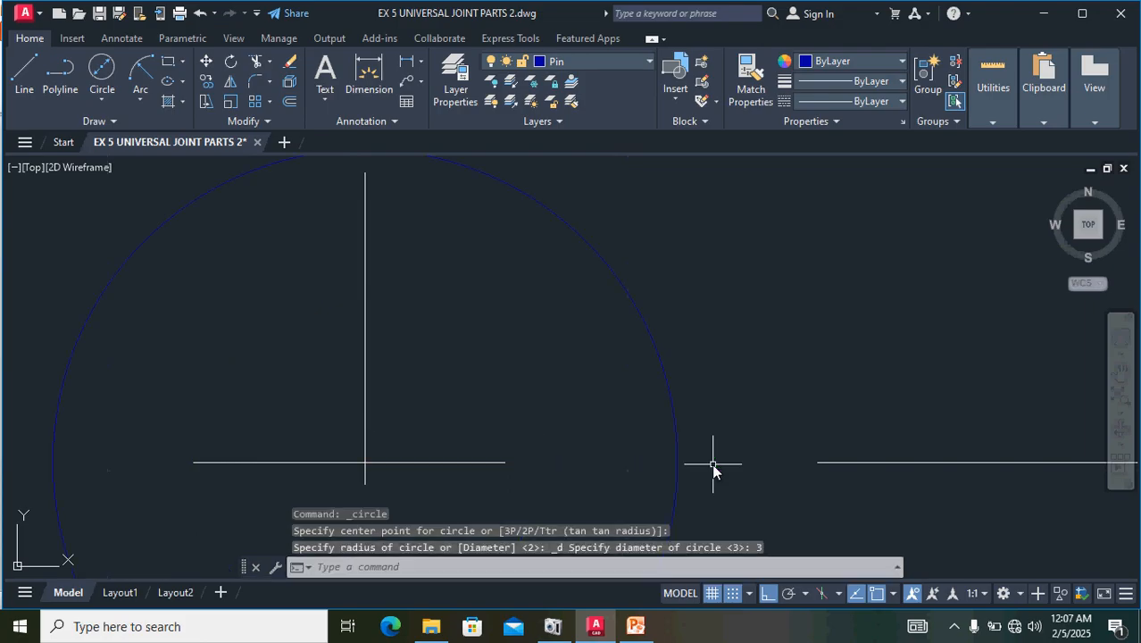
# - Make Key the current layer
pyautogui.scroll(-10, 713, 464)
pyautogui.scroll(-3, 709, 448)
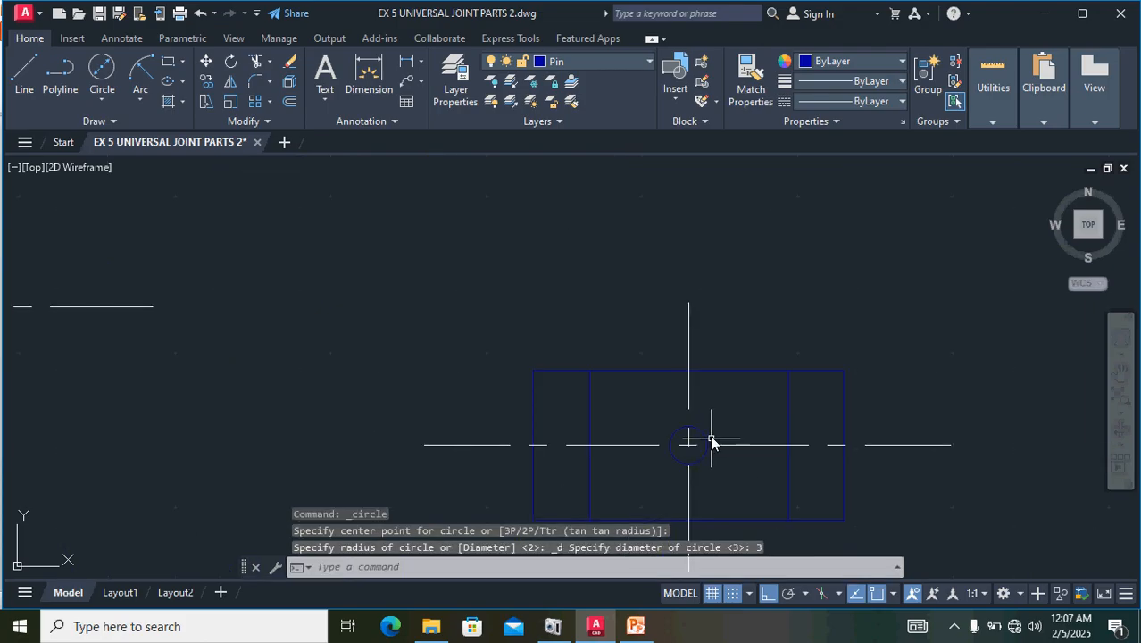
pyautogui.scroll(-4, 765, 377)
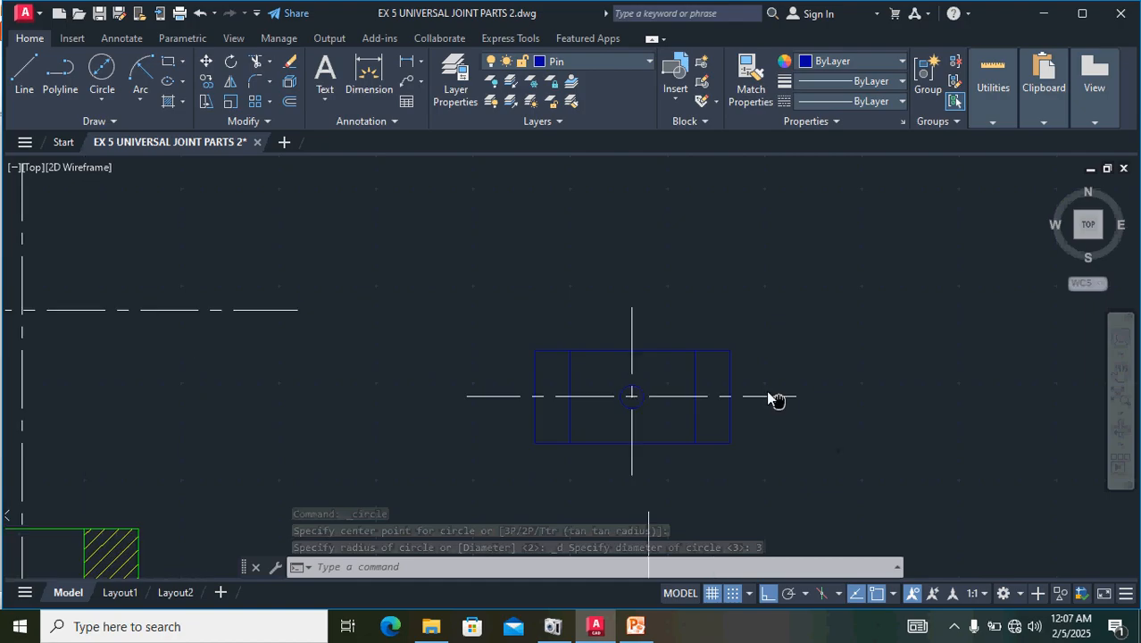
pyautogui.scroll(-2, 766, 377)
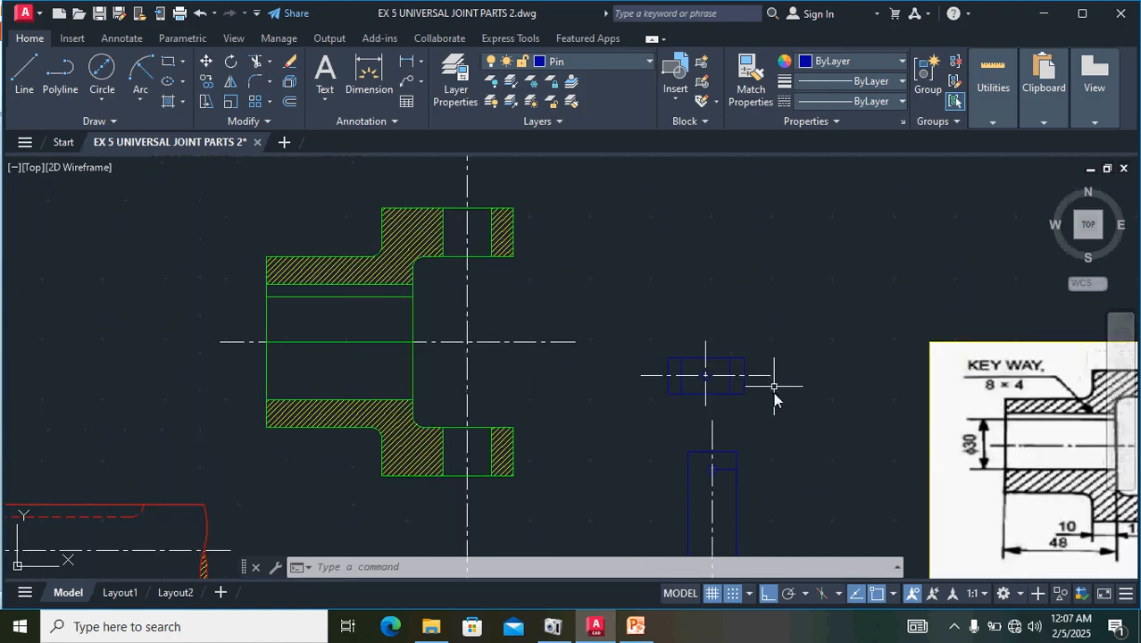
pyautogui.moveTo(771, 410); pyautogui.dragTo(659, 250, button='middle')
pyautogui.scroll(-2, 659, 250)
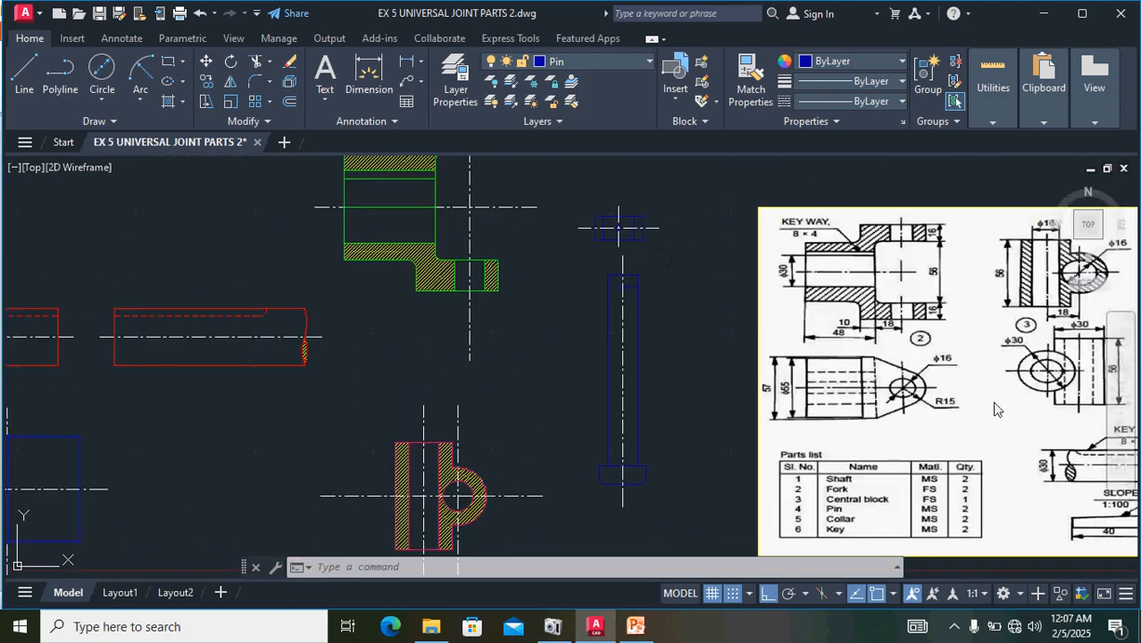
pyautogui.moveTo(955, 391); pyautogui.dragTo(762, 326, button='middle')
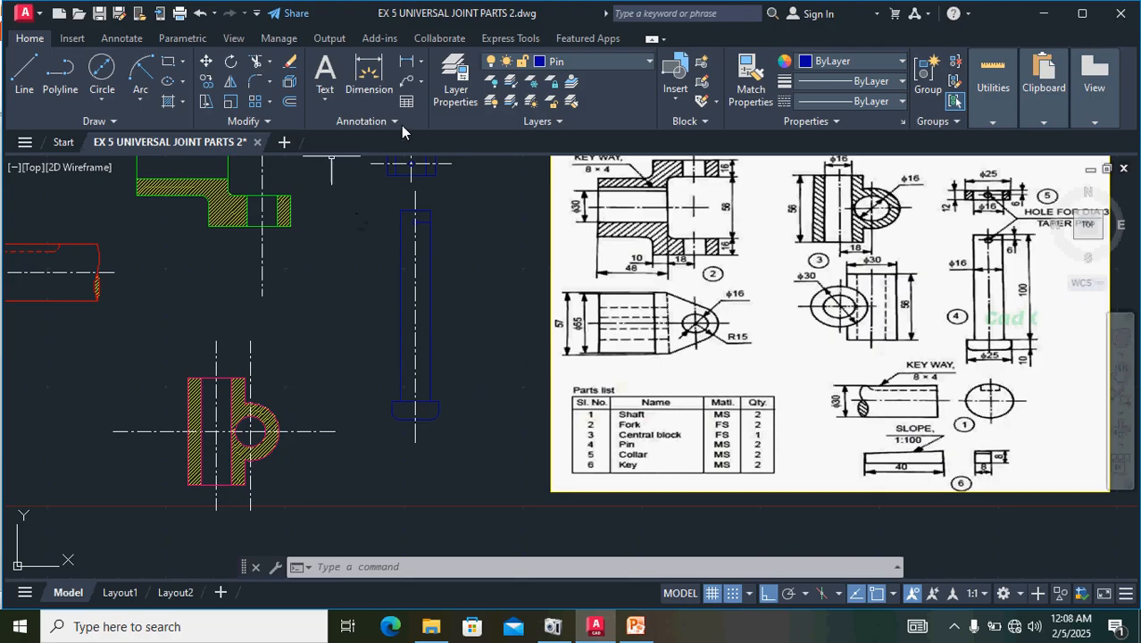
pyautogui.click(627, 67)
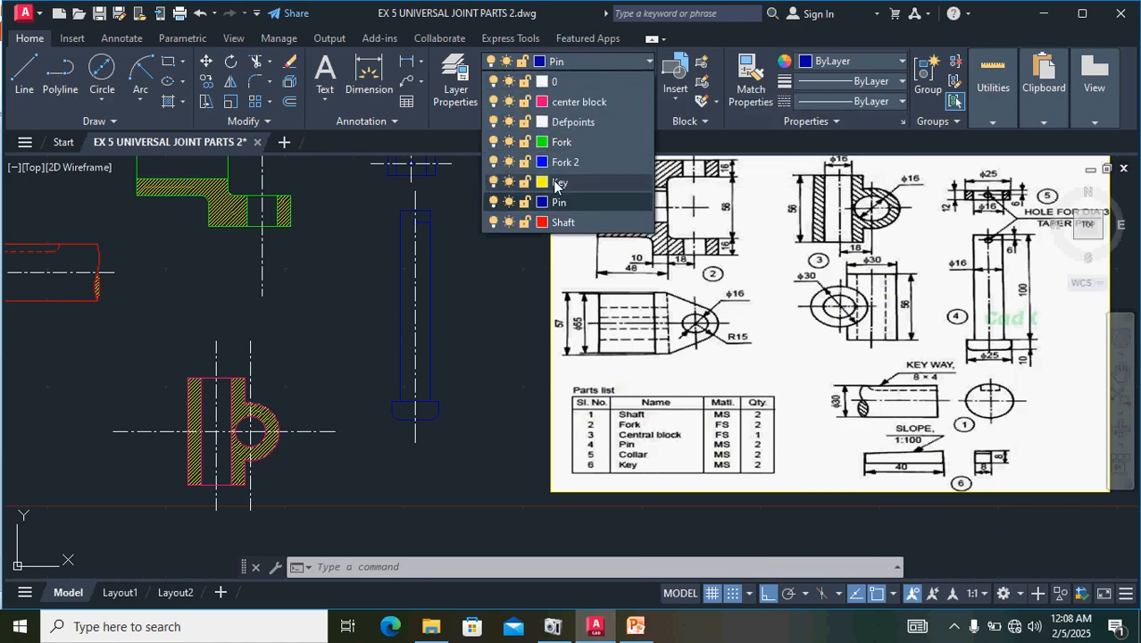
pyautogui.click(557, 183)
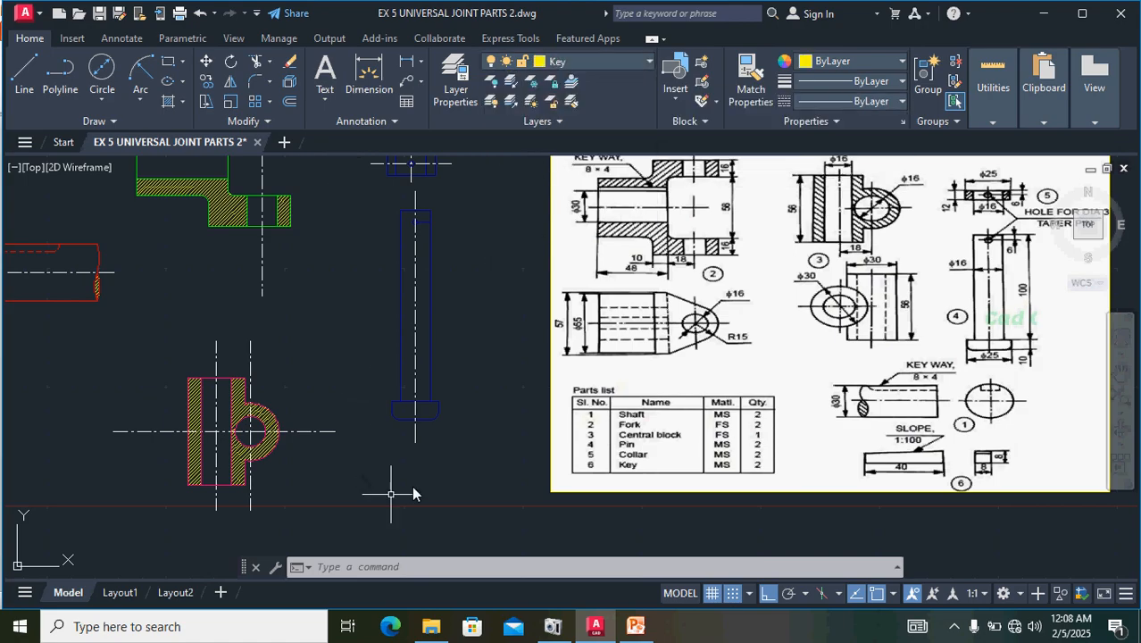
# - Check the key in the reference drawing, then draw its 8 mm right side and 40 mm base below and right of the central block
pyautogui.scroll(6, 922, 473)
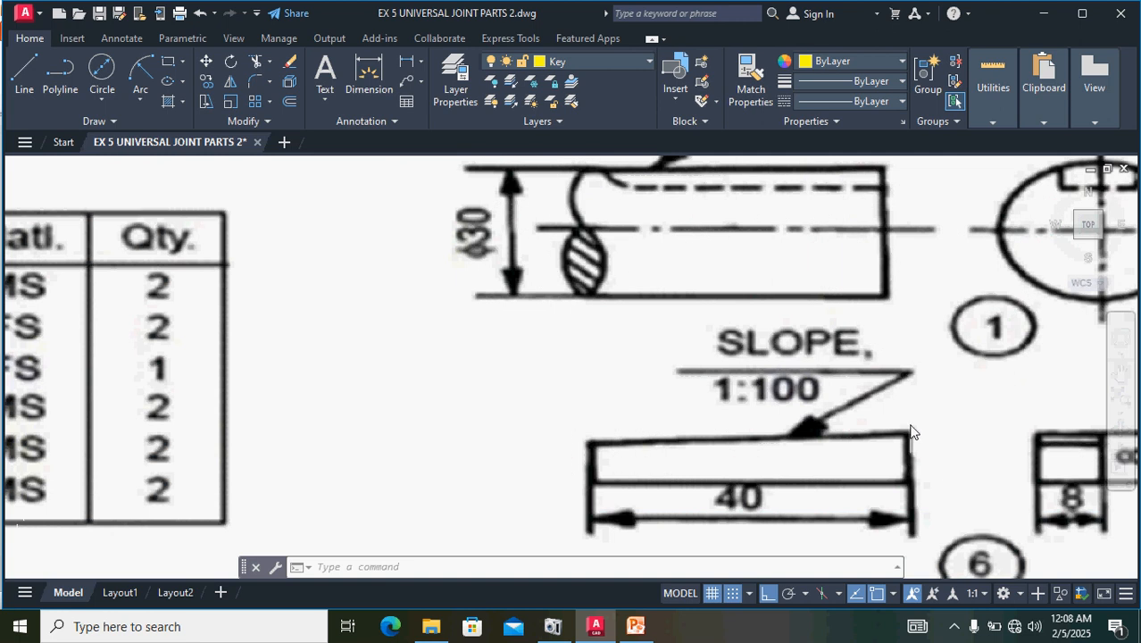
pyautogui.scroll(-2, 777, 525)
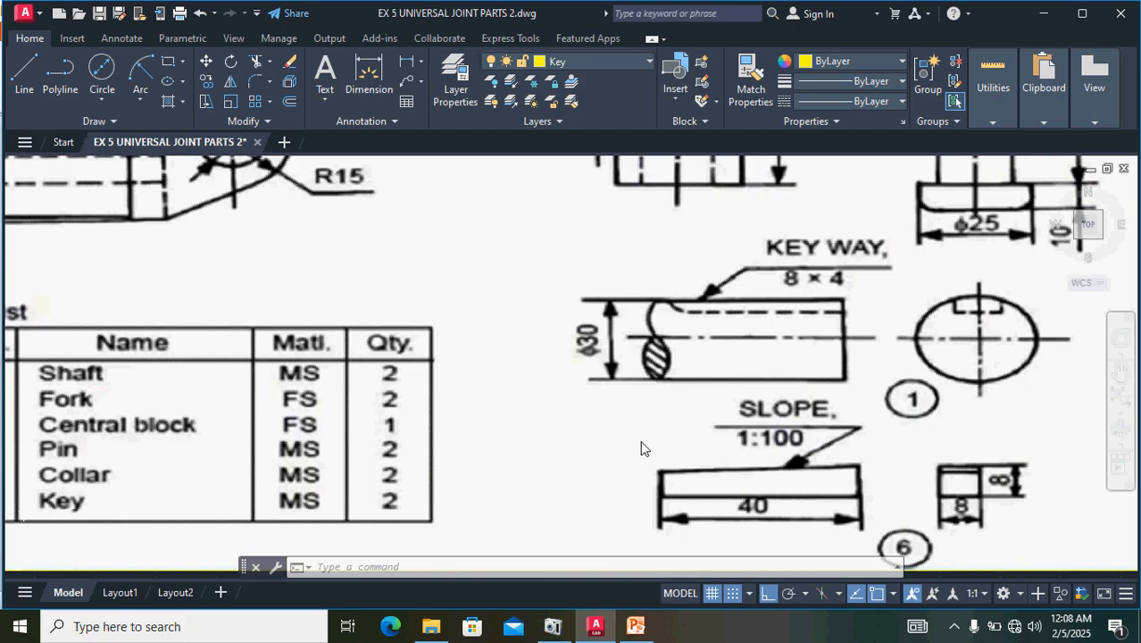
pyautogui.scroll(-3, 496, 438)
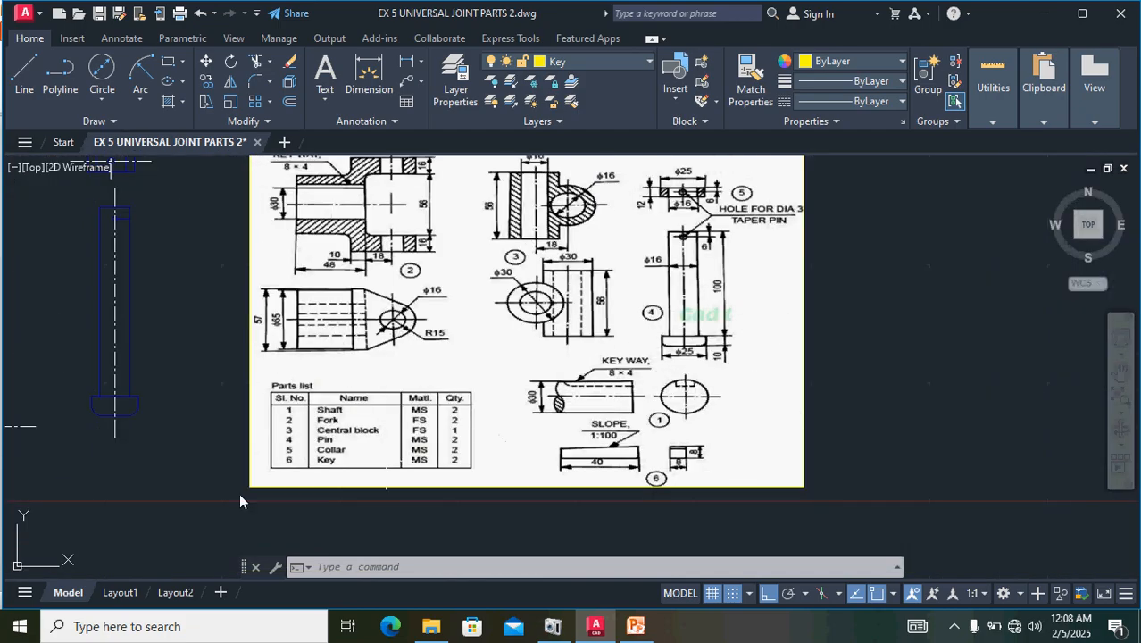
pyautogui.moveTo(133, 471); pyautogui.dragTo(621, 393, button='middle')
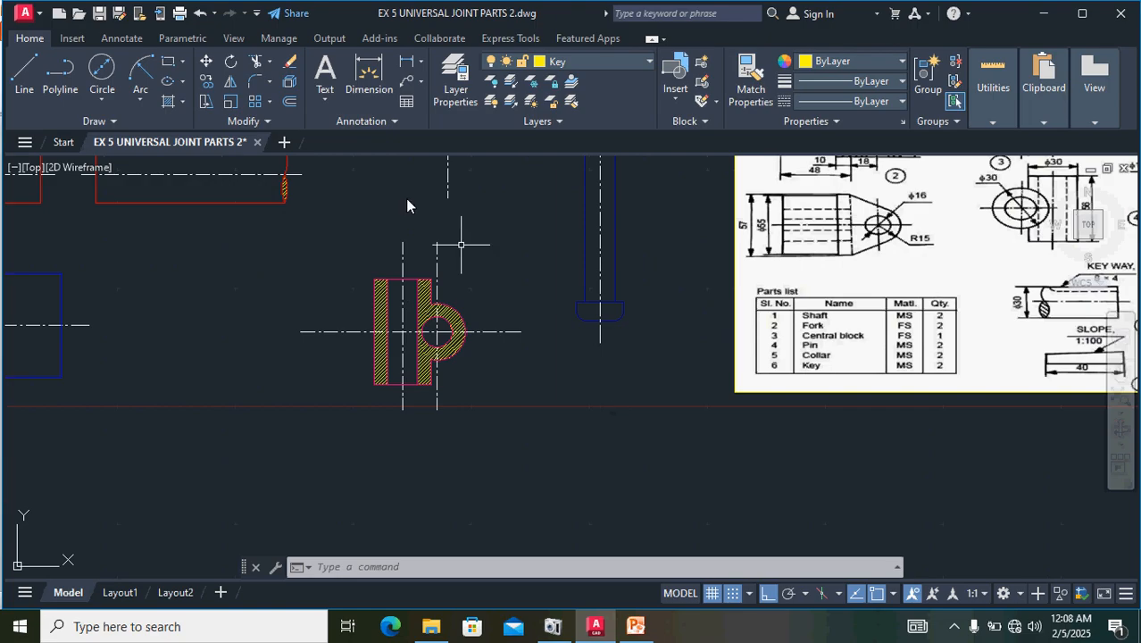
pyautogui.click(24, 78)
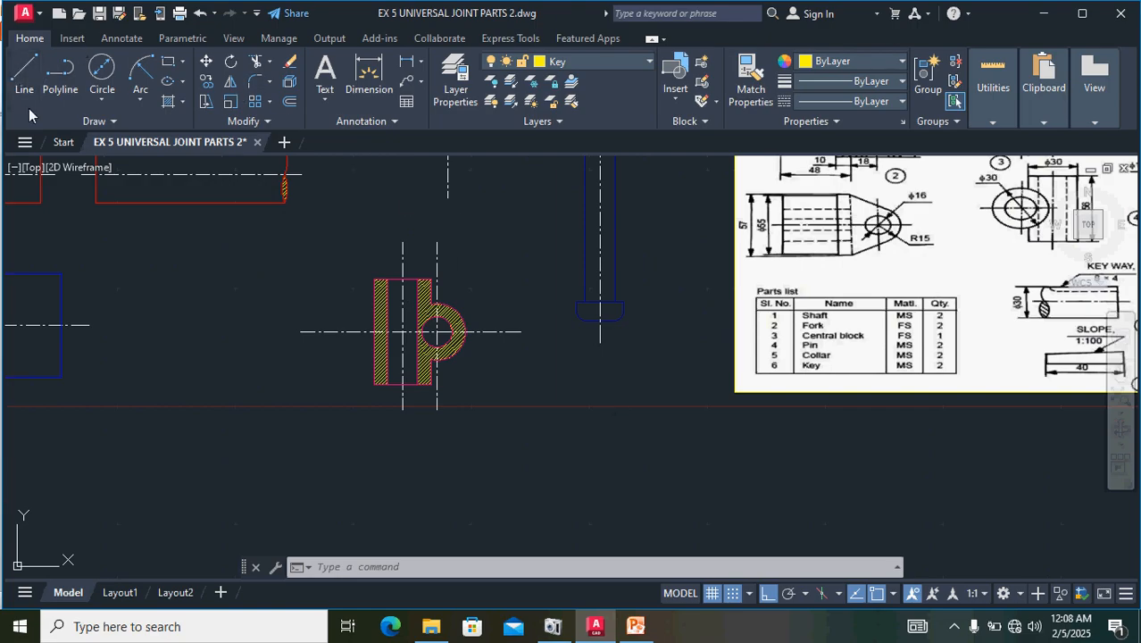
pyautogui.click(548, 429)
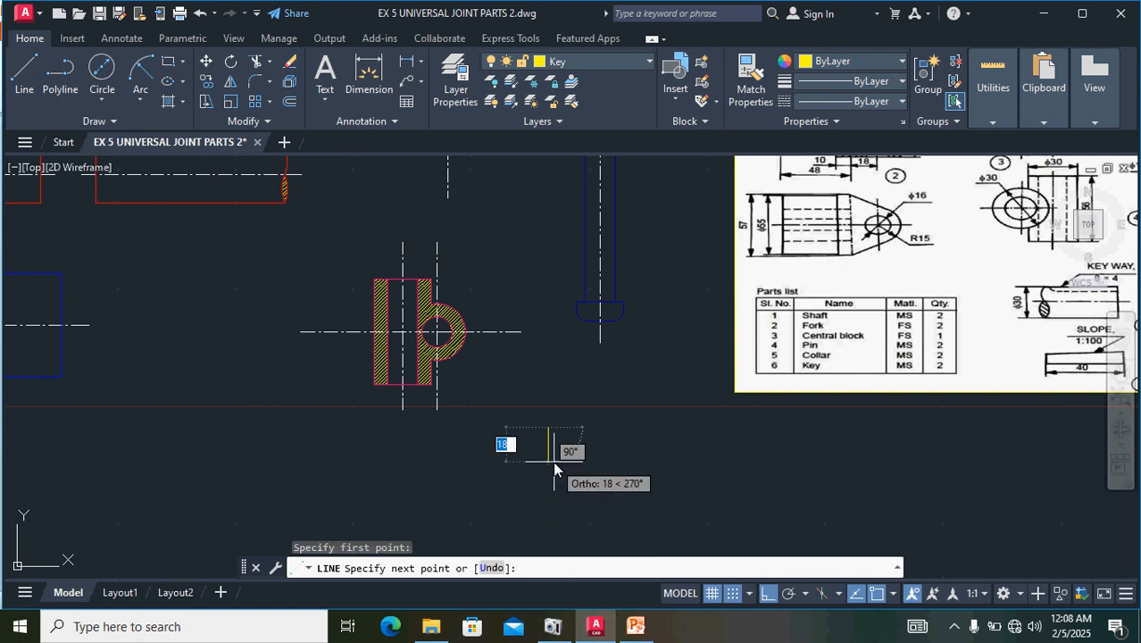
pyautogui.write('8')
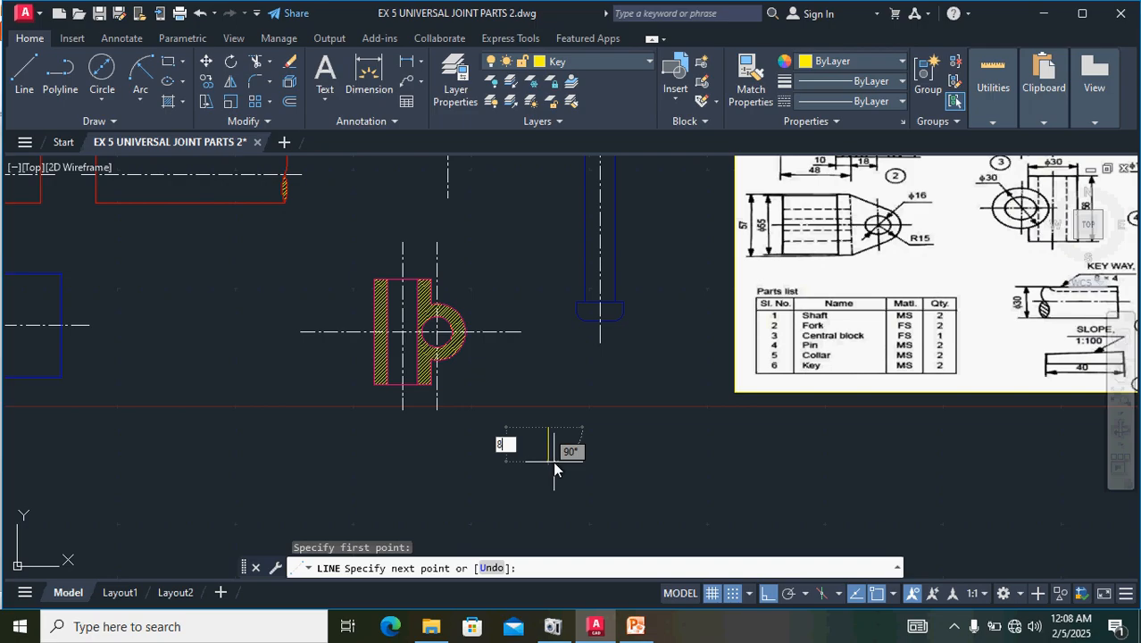
pyautogui.press('Return')
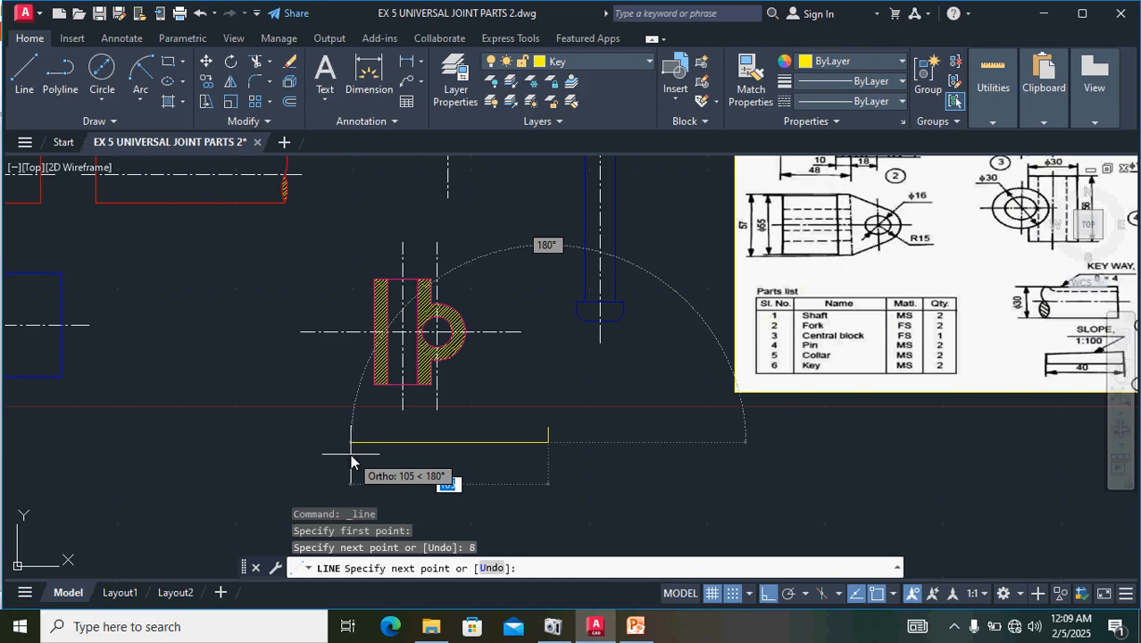
pyautogui.write('40')
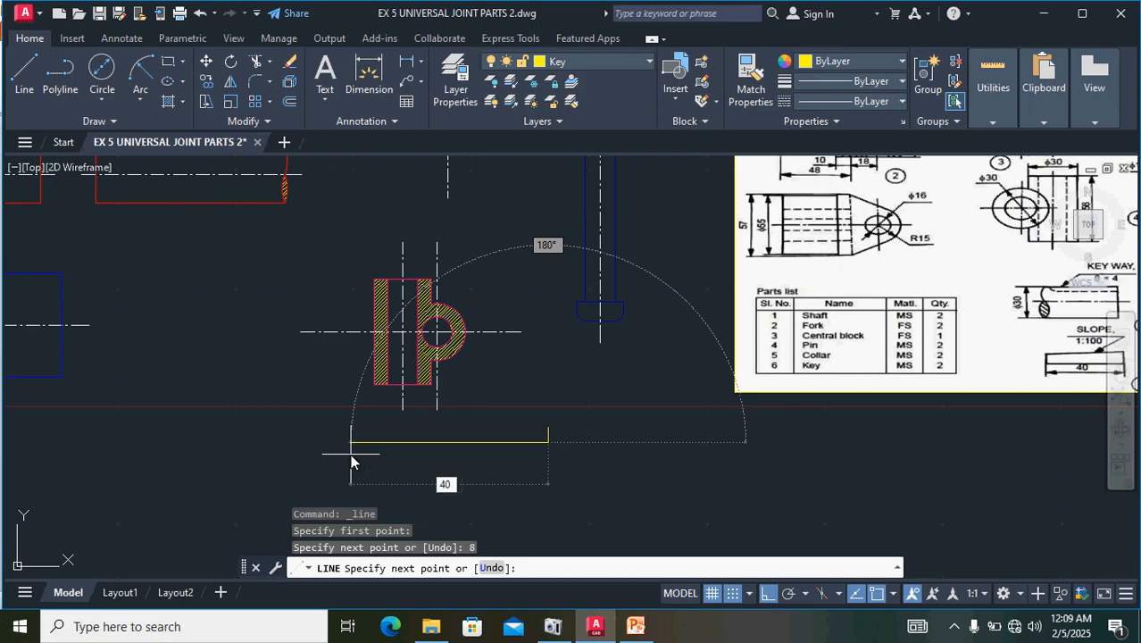
pyautogui.press('Return')
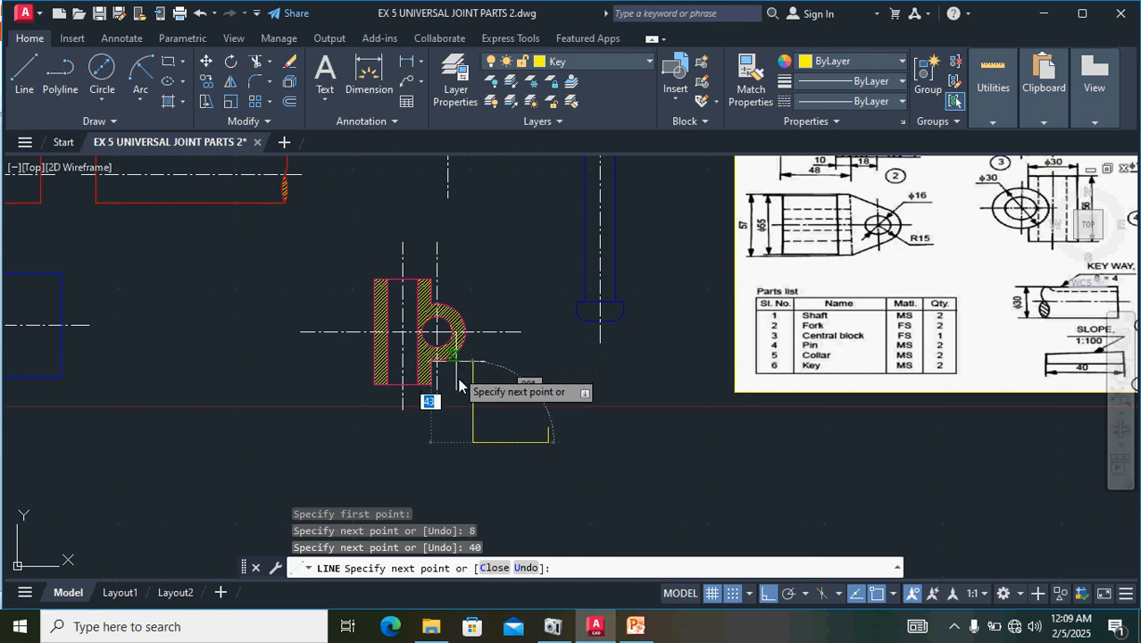
# - Draw the key's left side 7.6 mm high and close the outline with the sloping top edge to the starting corner
pyautogui.scroll(2, 479, 429)
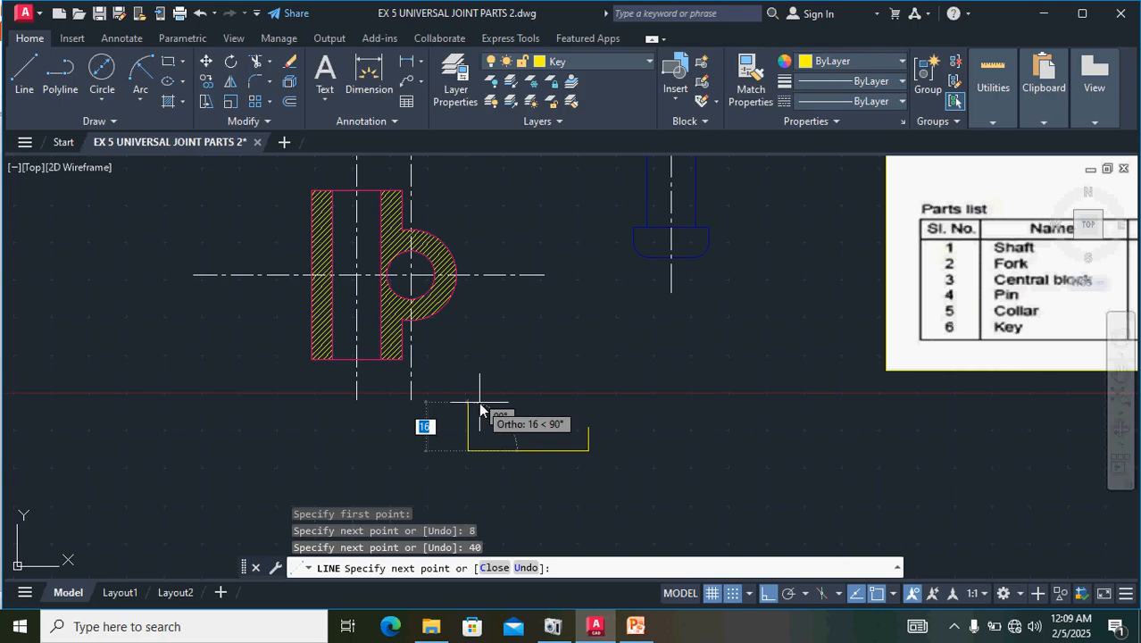
pyautogui.write('7.')
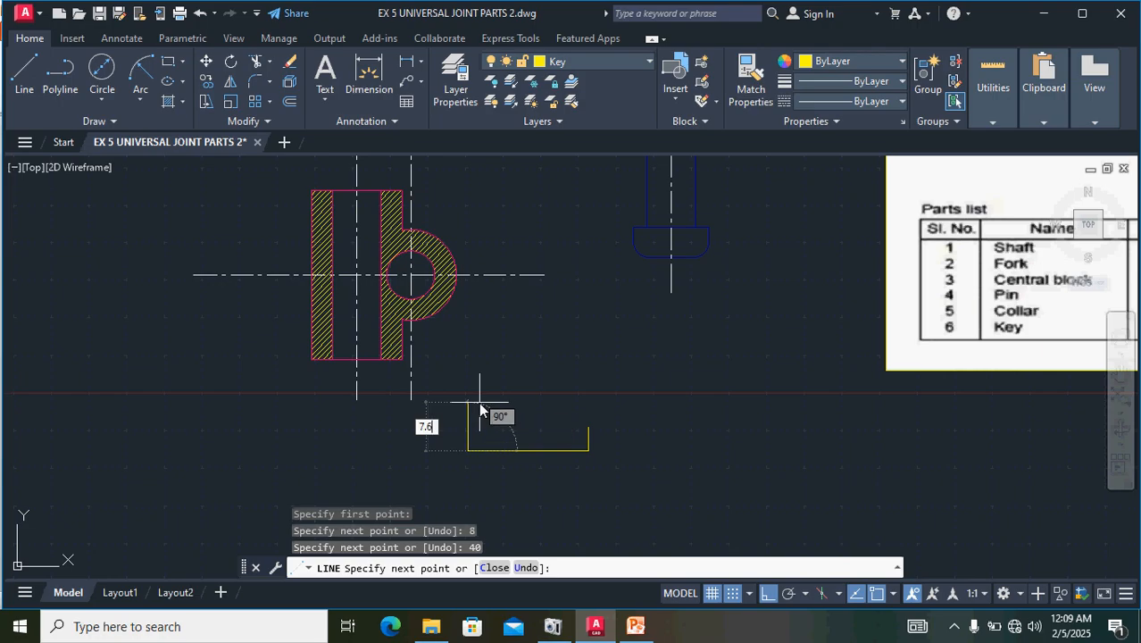
pyautogui.press('Return')
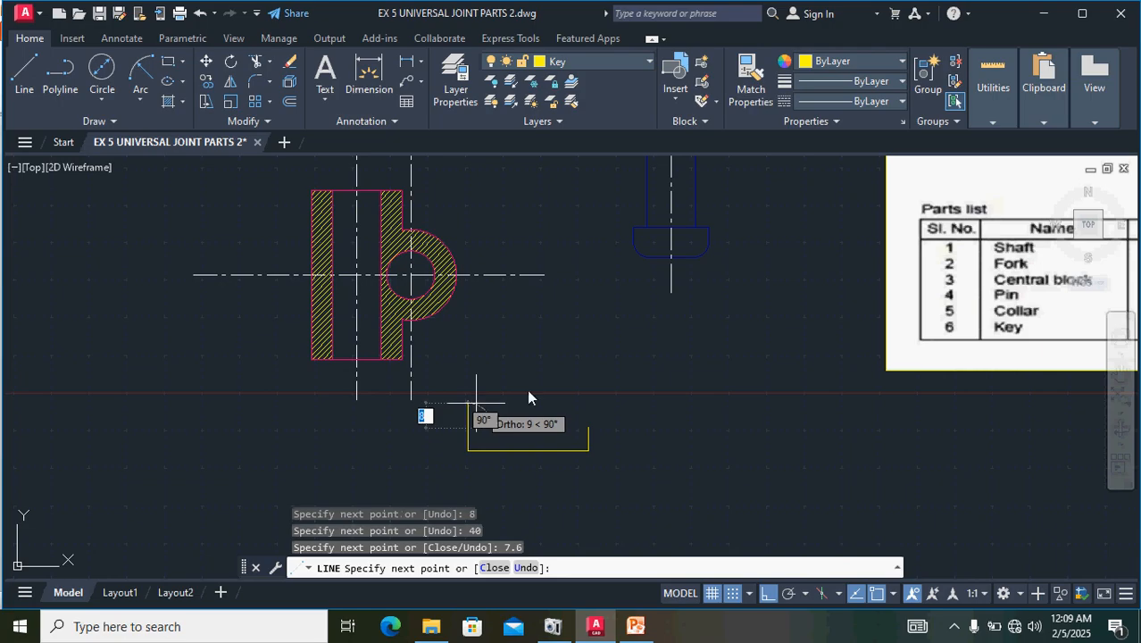
pyautogui.scroll(2, 621, 436)
pyautogui.scroll(4, 621, 431)
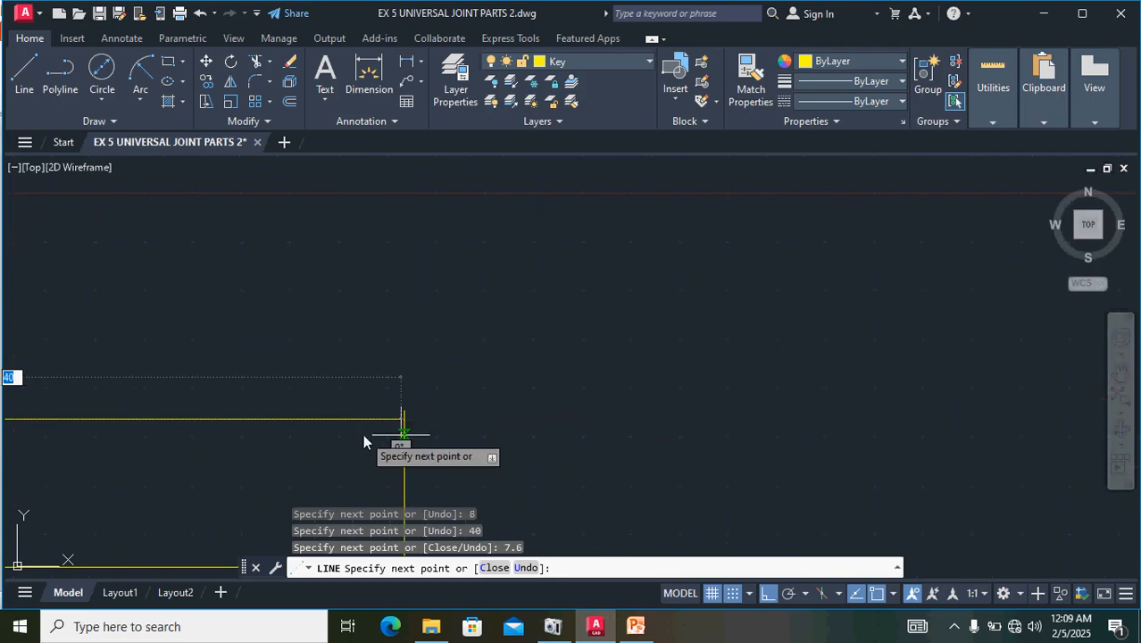
pyautogui.scroll(4, 381, 411)
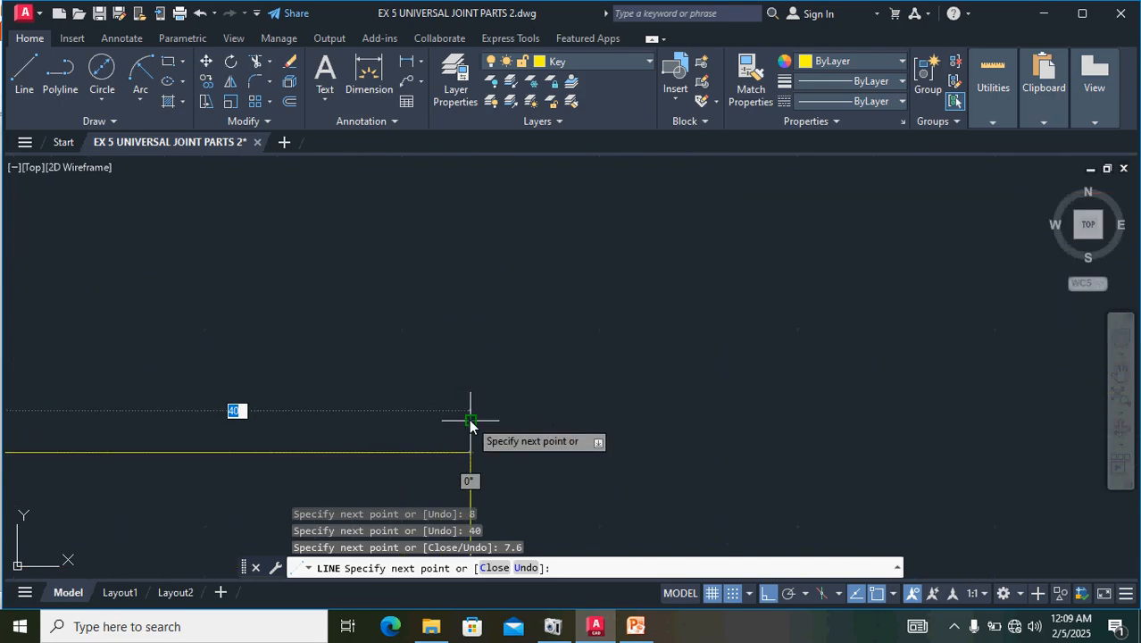
pyautogui.click(470, 419)
pyautogui.press('Return')
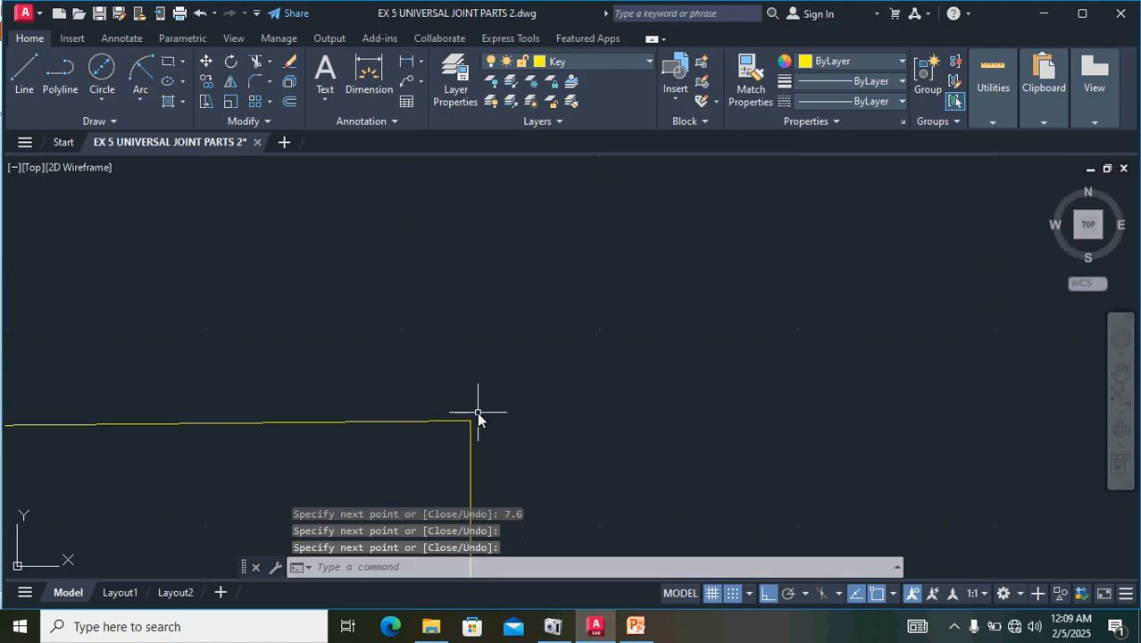
pyautogui.scroll(-4, 237, 310)
pyautogui.scroll(-2, 237, 309)
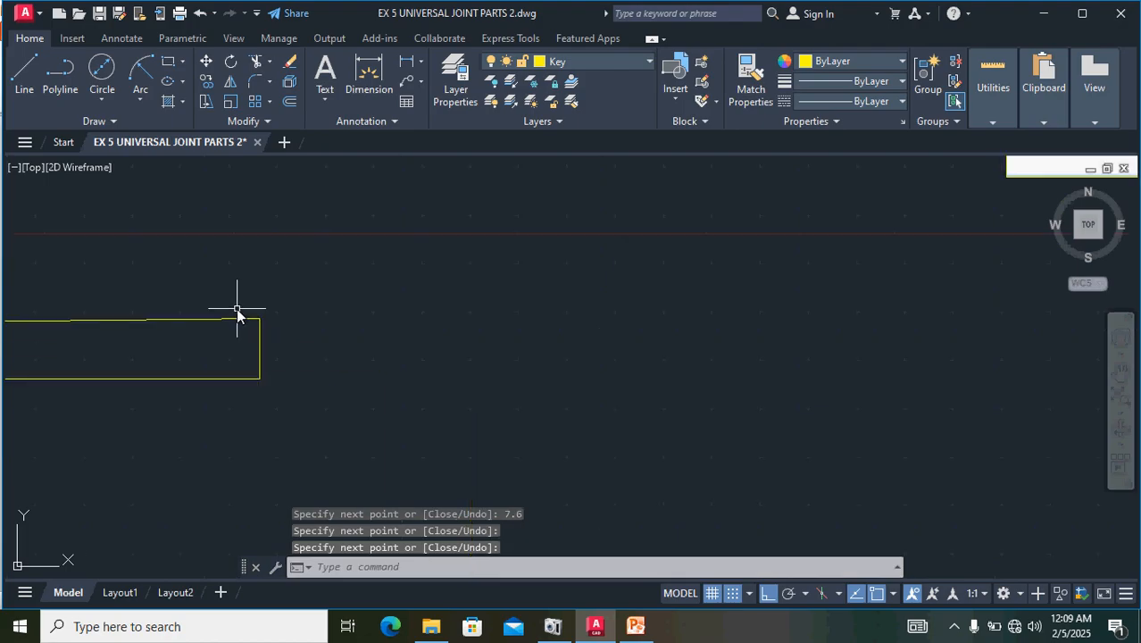
pyautogui.moveTo(302, 354); pyautogui.dragTo(576, 374, button='middle')
pyautogui.moveTo(555, 374)
pyautogui.mouseDown()
pyautogui.moveTo(593, 458)
pyautogui.moveTo(482, 312)
pyautogui.moveTo(192, 361)
pyautogui.moveTo(183, 375)
pyautogui.mouseUp()
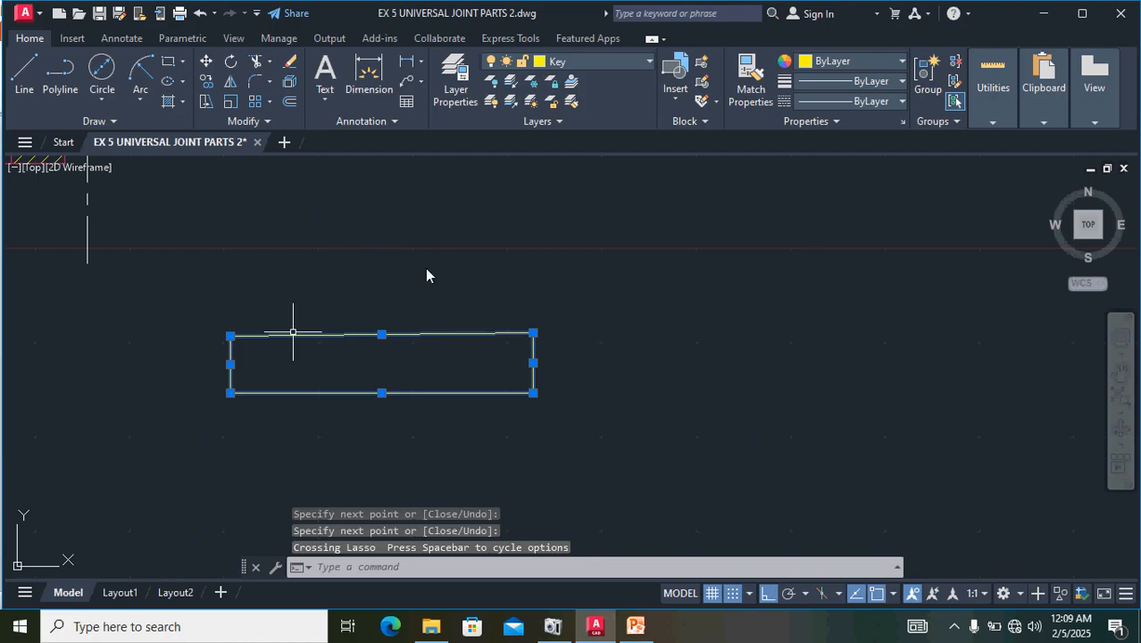
pyautogui.click(230, 83)
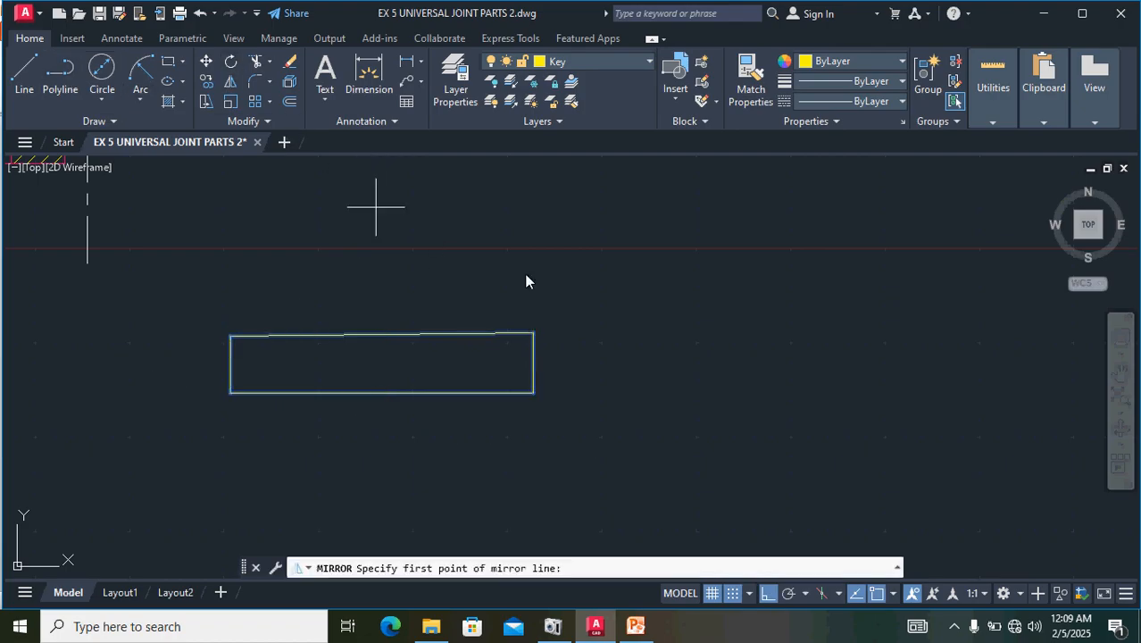
pyautogui.click(587, 256)
pyautogui.click(607, 533)
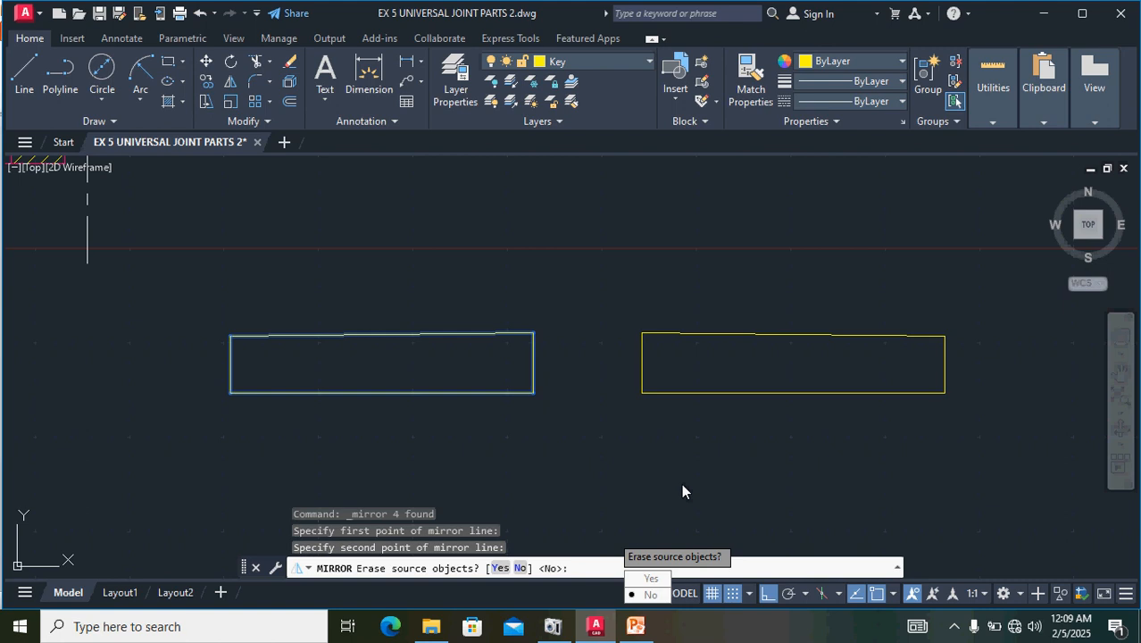
pyautogui.press('Escape')
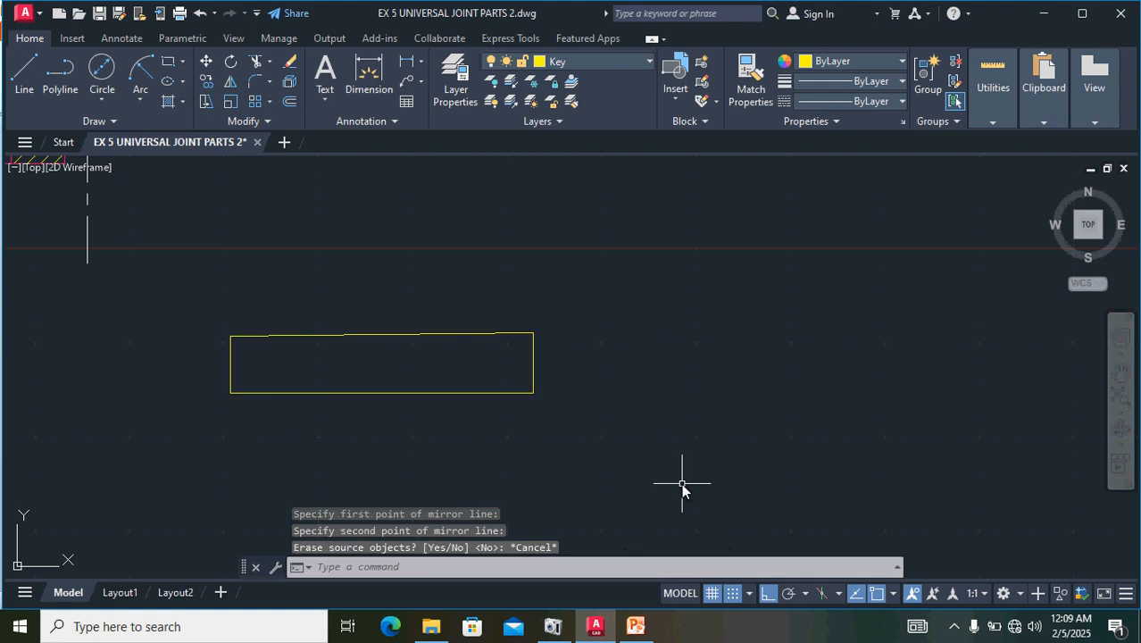
pyautogui.hotkey('ctrl', 'z')
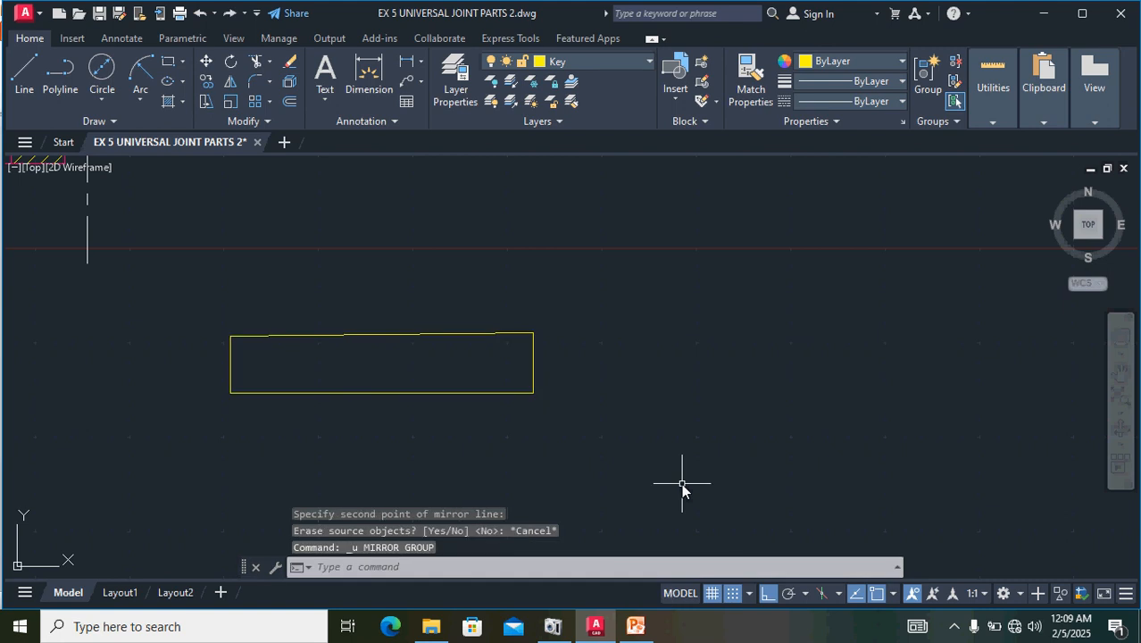
pyautogui.hotkey('ctrl', 'y')
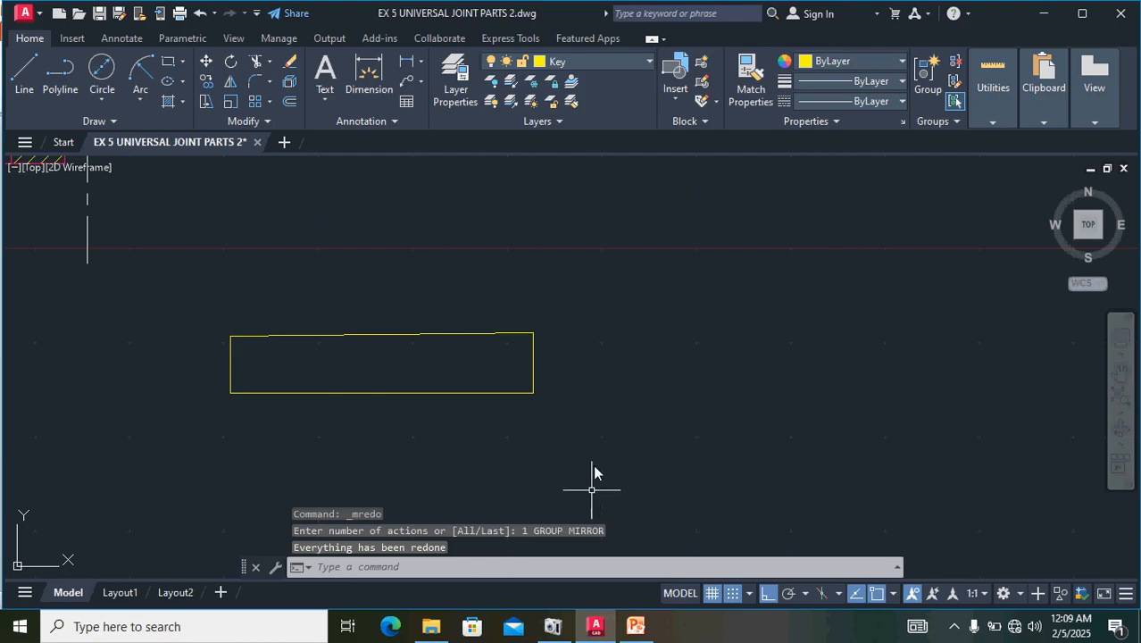
# - Mirror the whole key outline about a vertical line just beyond its right side, keeping the original
pyautogui.scroll(-2, 601, 433)
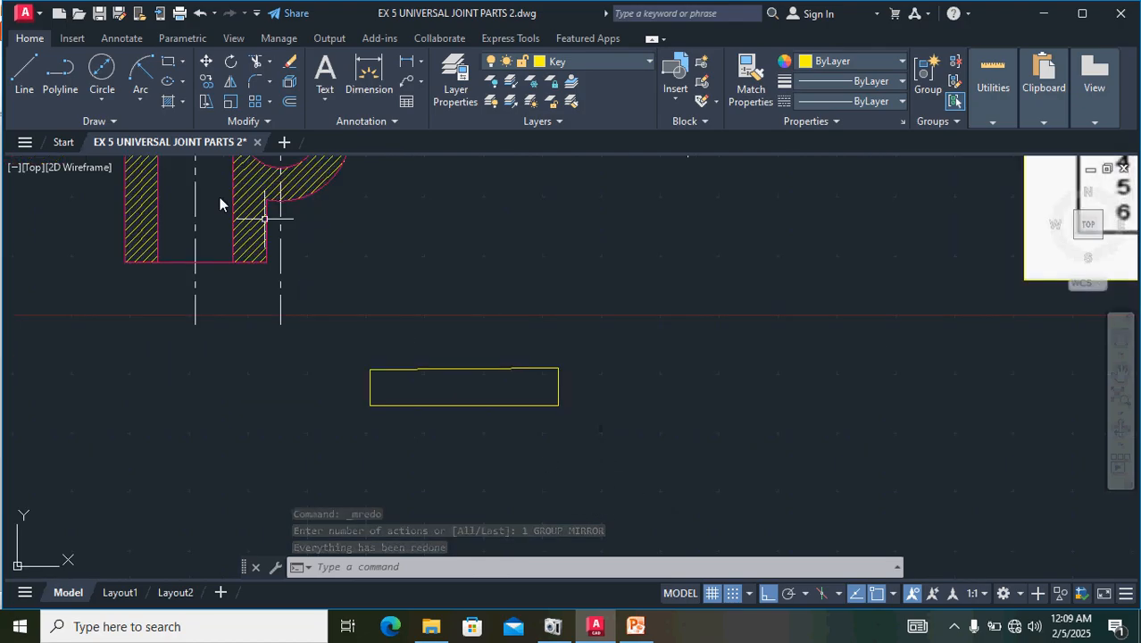
pyautogui.moveTo(587, 455)
pyautogui.mouseDown()
pyautogui.moveTo(484, 304)
pyautogui.moveTo(298, 395)
pyautogui.moveTo(306, 407)
pyautogui.mouseUp()
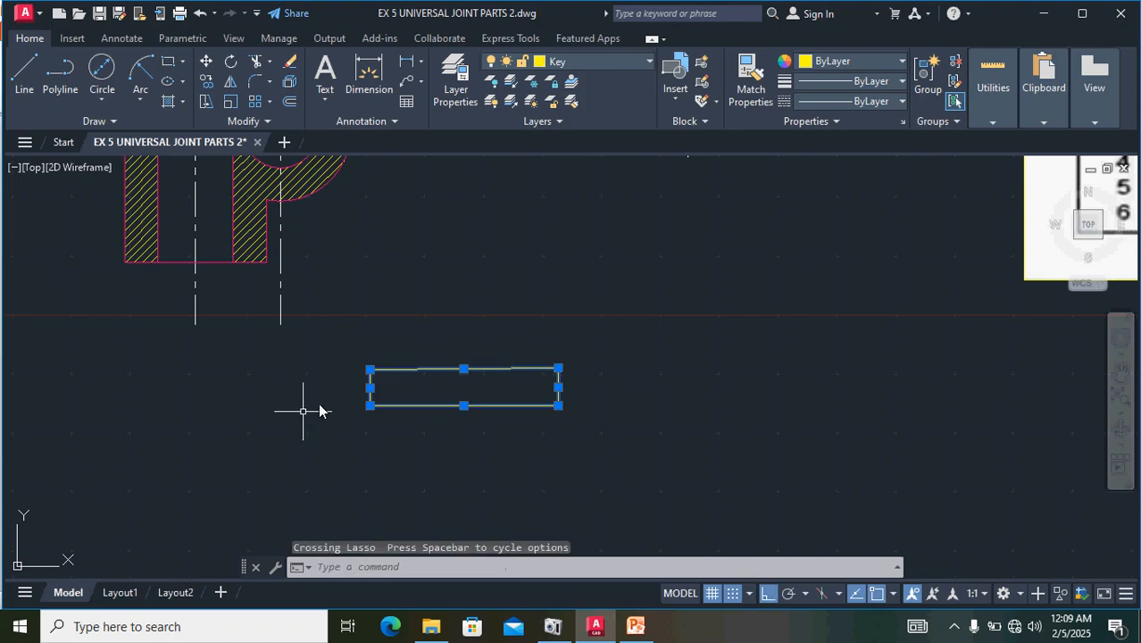
pyautogui.click(230, 85)
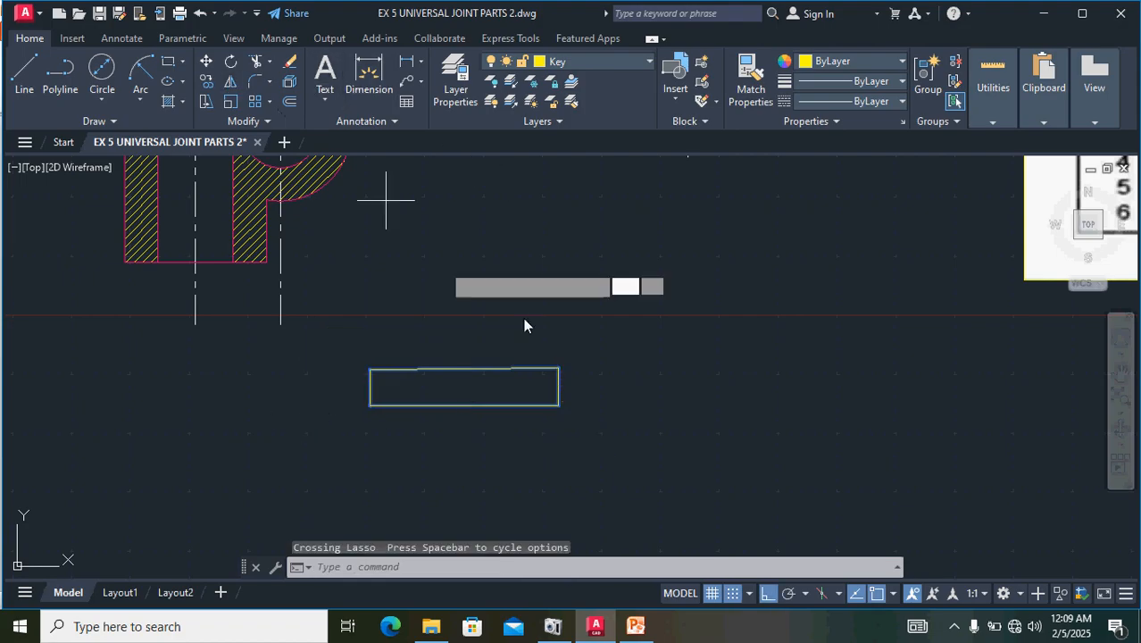
pyautogui.click(584, 331)
pyautogui.click(620, 487)
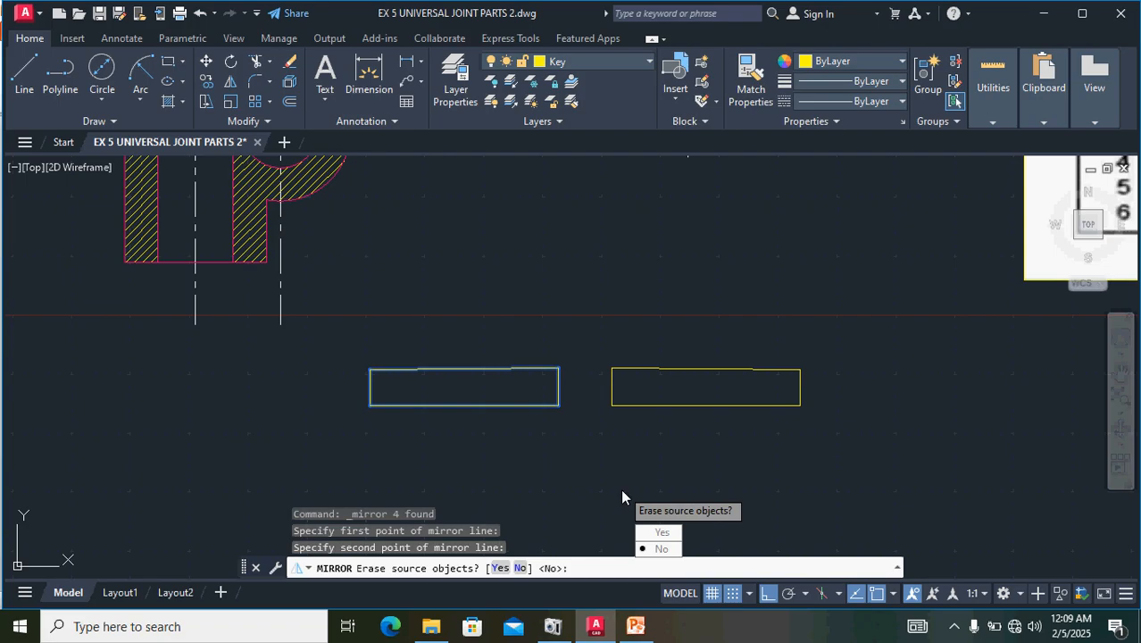
pyautogui.press('Return')
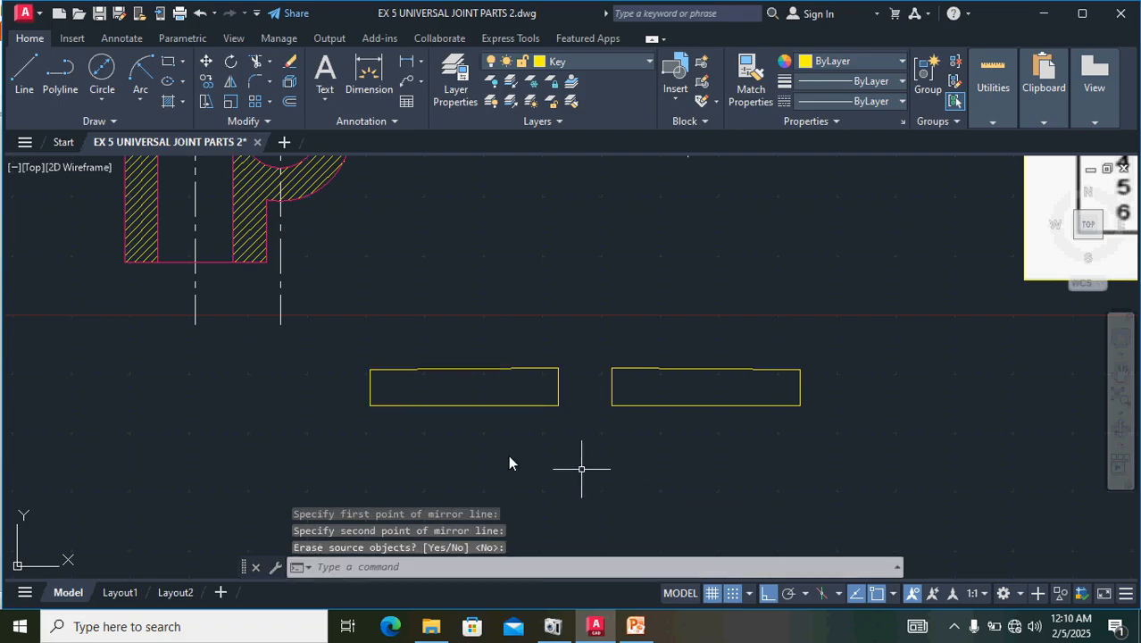
# - With Ortho off, move the left shaft by its upper right corner to the endpoint on the fork bore's inner face, seating it in the fork
pyautogui.scroll(-4, 530, 395)
pyautogui.scroll(-4, 529, 395)
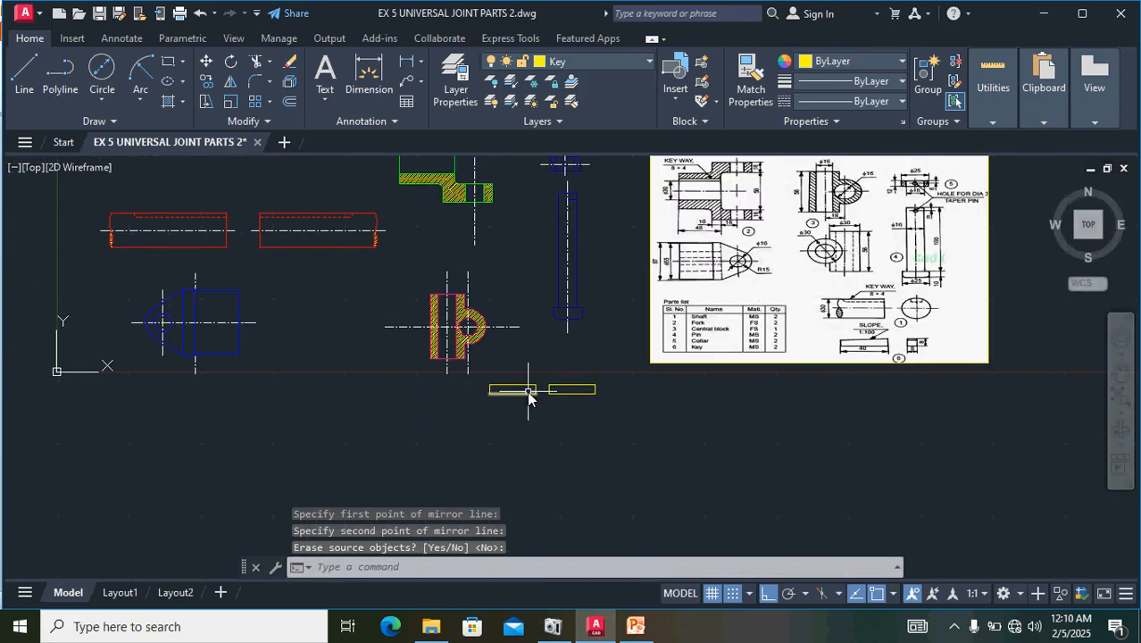
pyautogui.scroll(2, 451, 345)
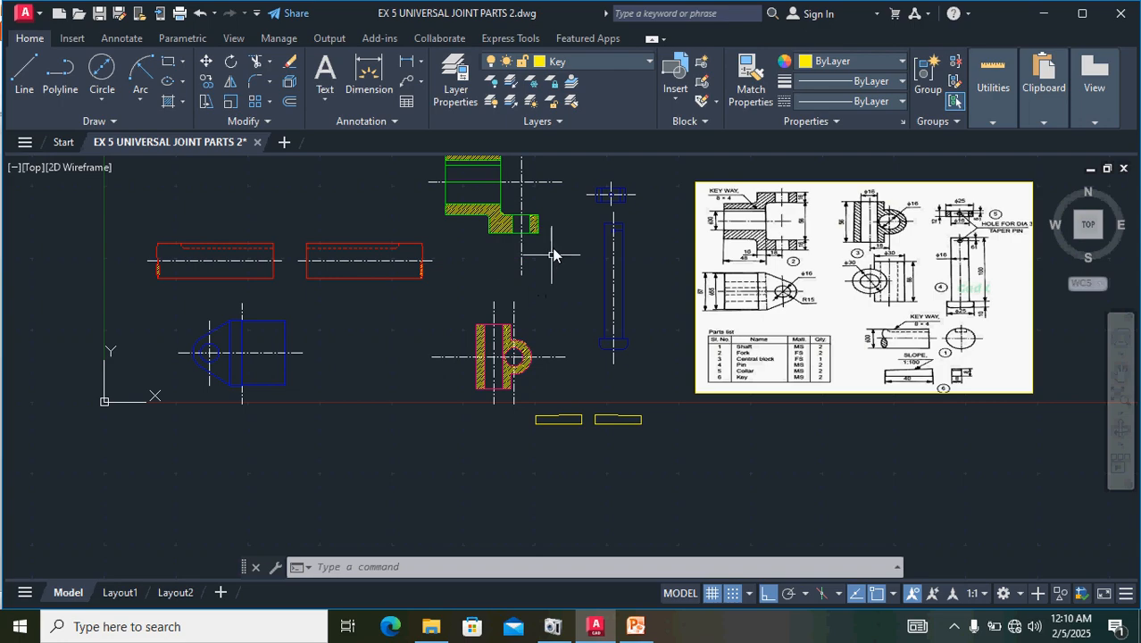
pyautogui.scroll(2, 559, 258)
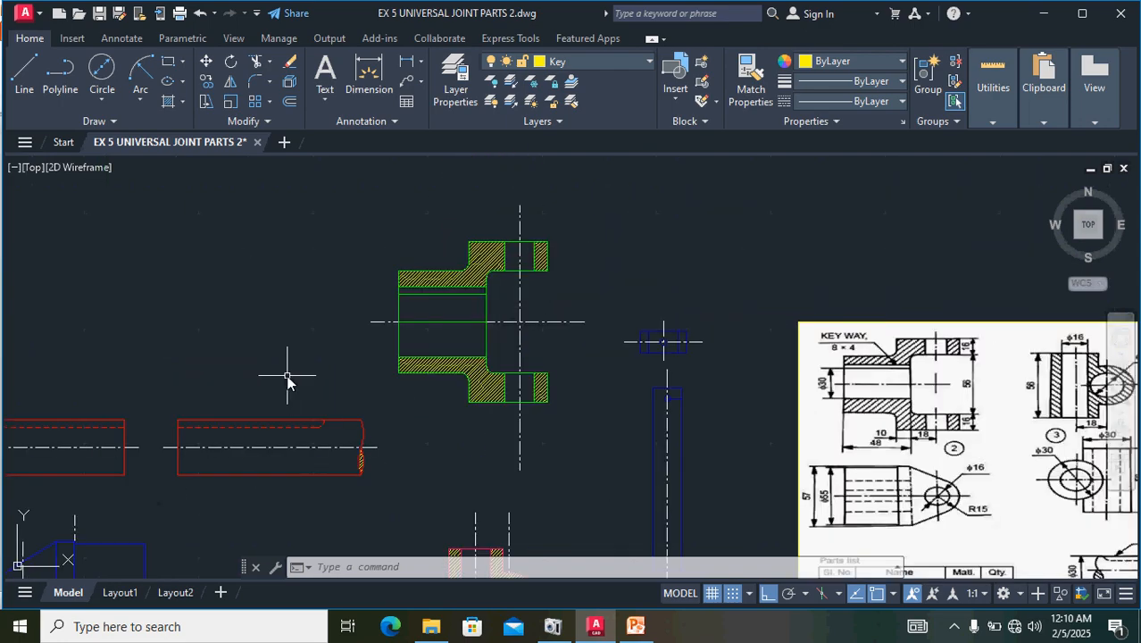
pyautogui.moveTo(286, 378); pyautogui.dragTo(515, 363, button='middle')
pyautogui.scroll(4, 355, 421)
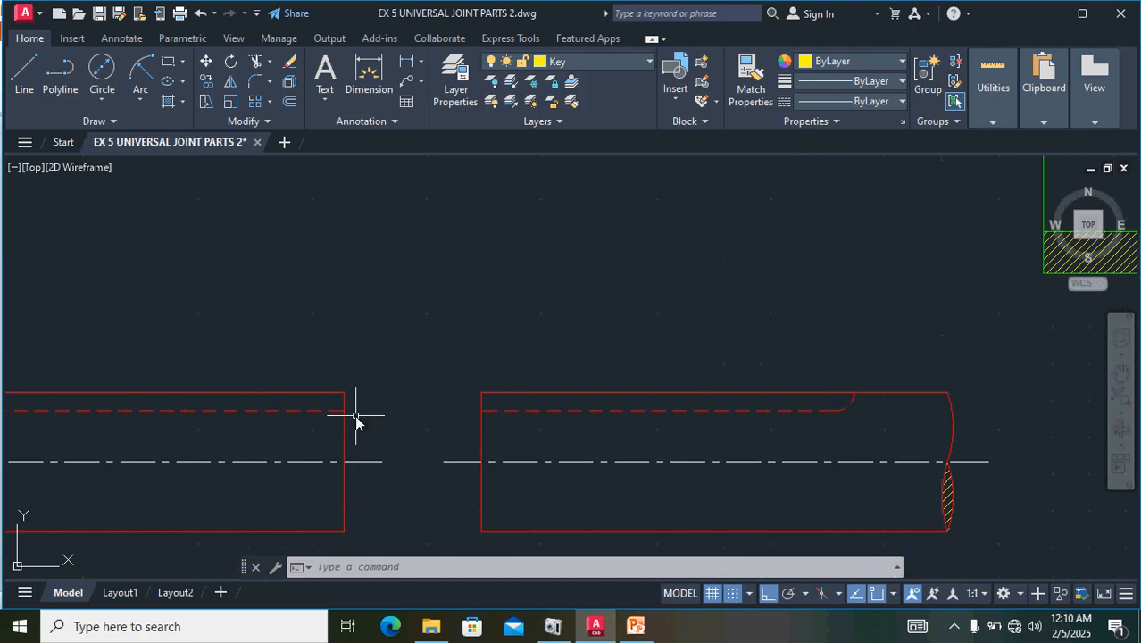
pyautogui.scroll(-4, 355, 422)
pyautogui.moveTo(372, 471)
pyautogui.mouseDown()
pyautogui.moveTo(326, 400)
pyautogui.moveTo(148, 444)
pyautogui.moveTo(122, 473)
pyautogui.moveTo(132, 444)
pyautogui.mouseUp()
pyautogui.scroll(5, 205, 406)
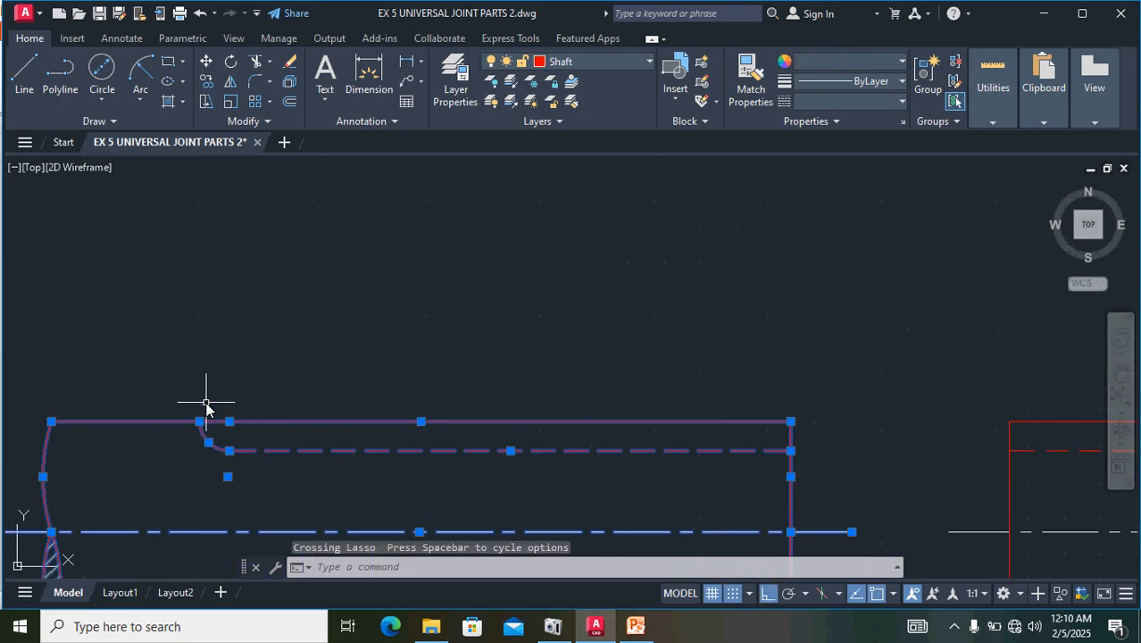
pyautogui.scroll(-3, 214, 402)
pyautogui.scroll(5, 437, 412)
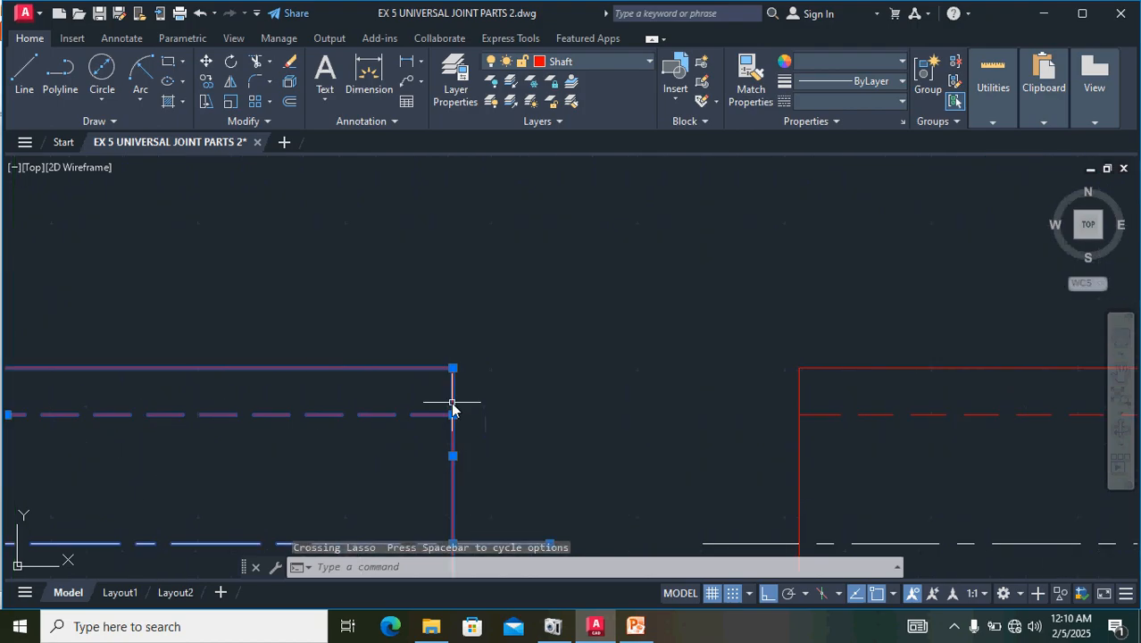
pyautogui.write('m')
pyautogui.press('Return')
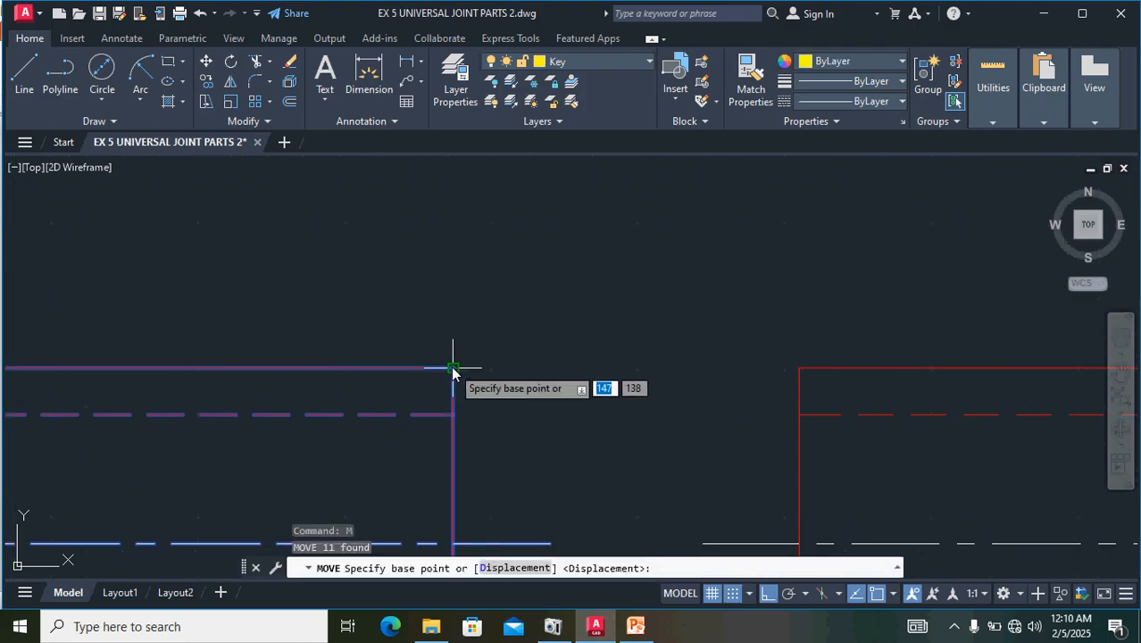
pyautogui.click(453, 367)
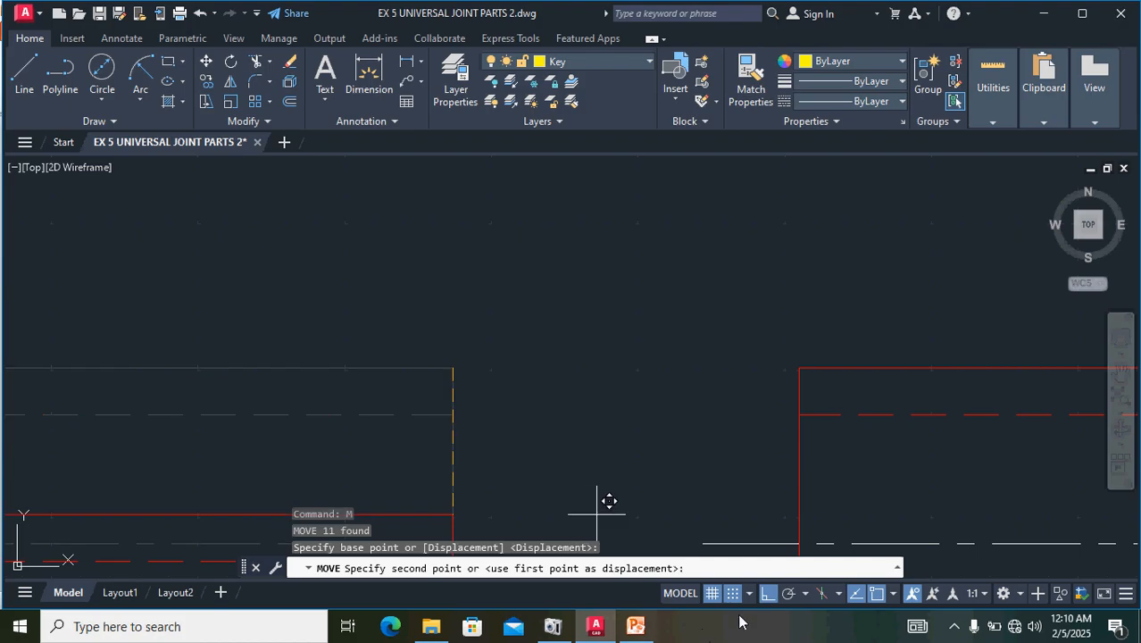
pyautogui.click(767, 593)
pyautogui.scroll(-4, 670, 343)
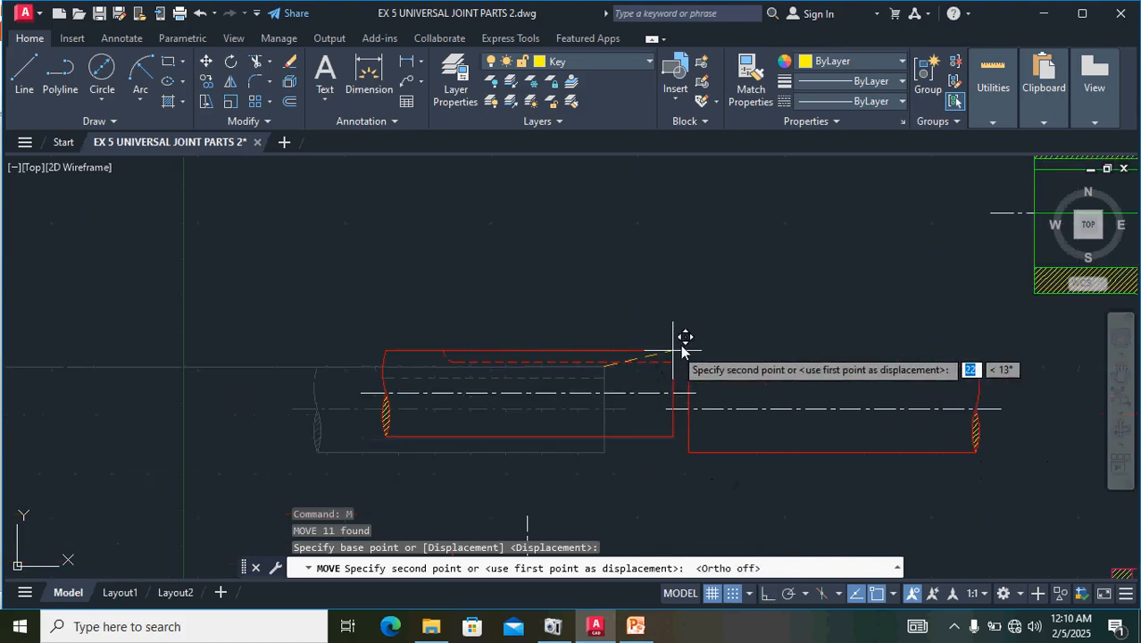
pyautogui.moveTo(682, 331); pyautogui.dragTo(285, 460, button='middle')
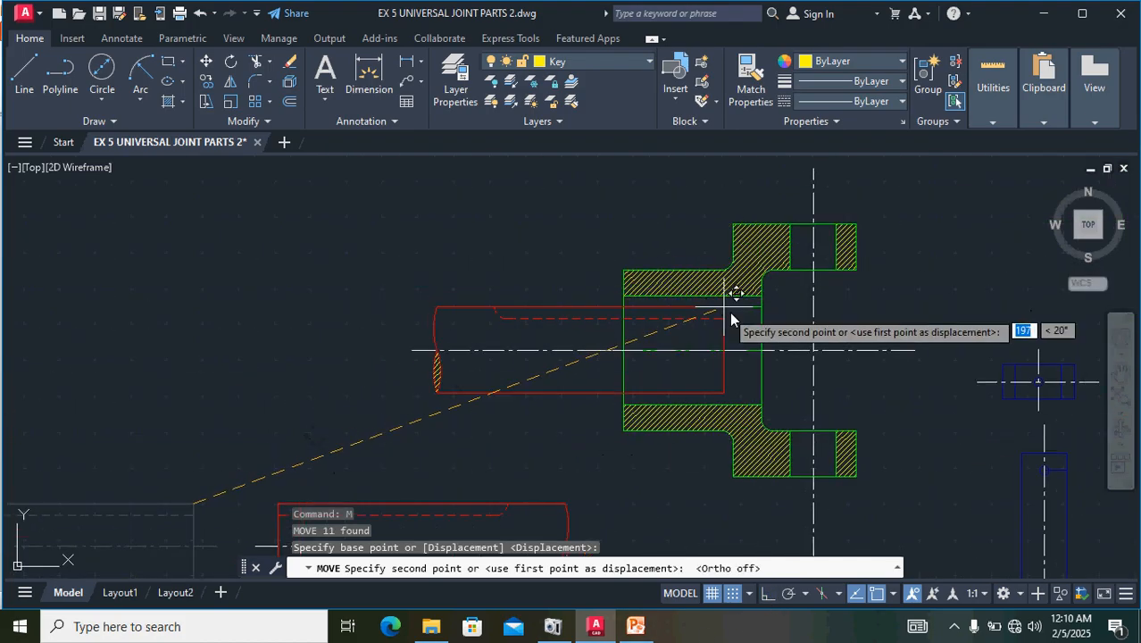
pyautogui.scroll(6, 742, 314)
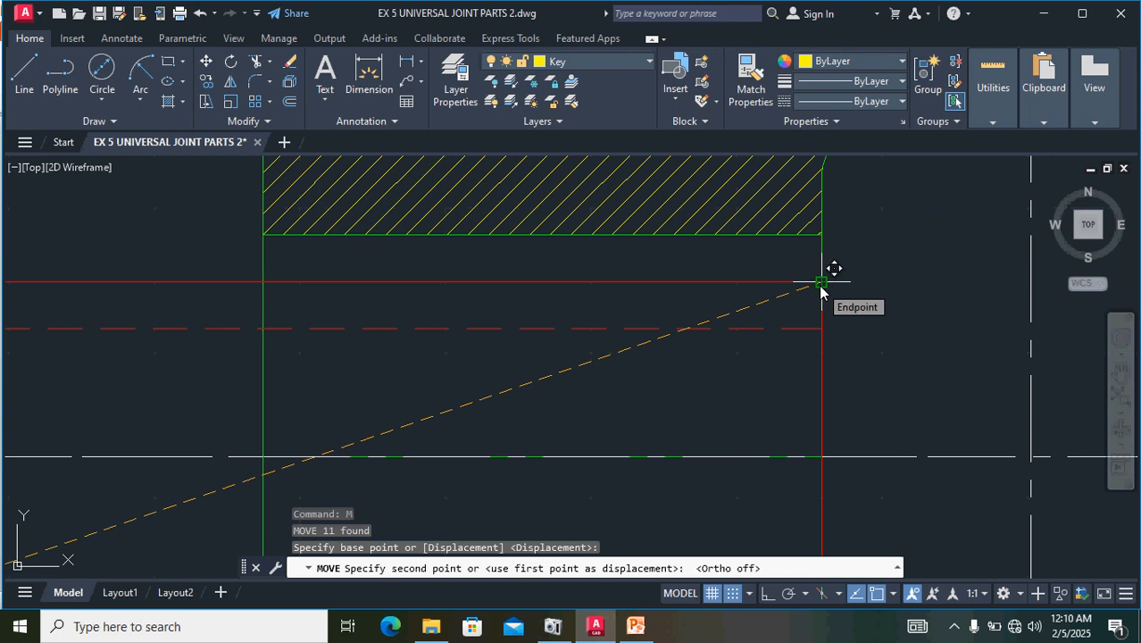
pyautogui.click(821, 284)
# - Compare the seated shaft and fork with the reference drawing, and examine the central block's shape and position
pyautogui.scroll(-3, 805, 314)
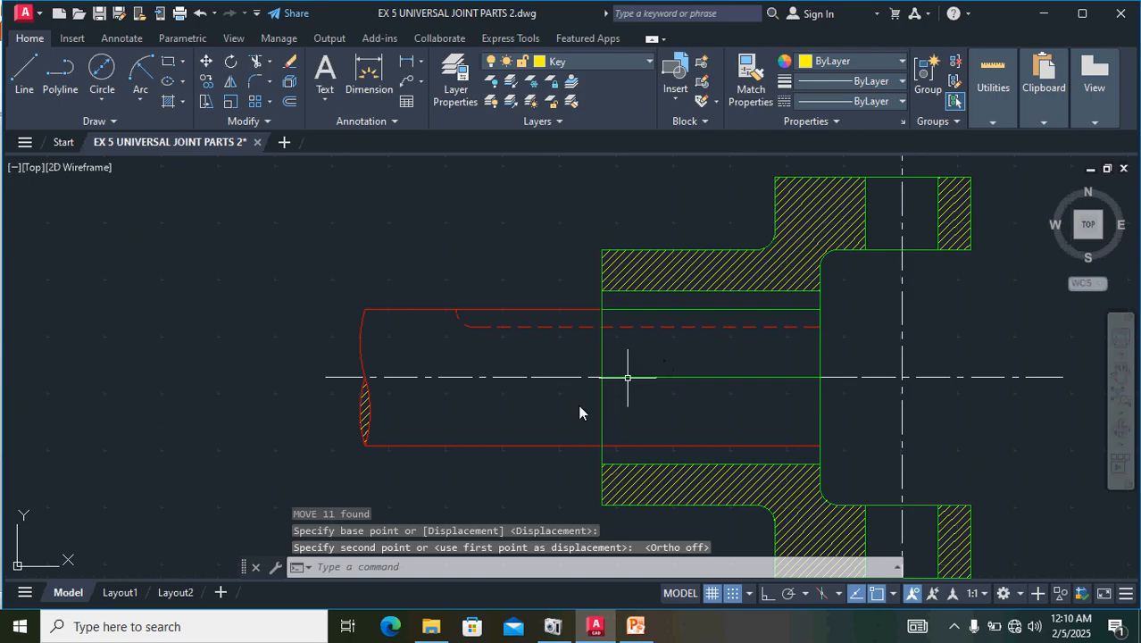
pyautogui.scroll(-2, 553, 398)
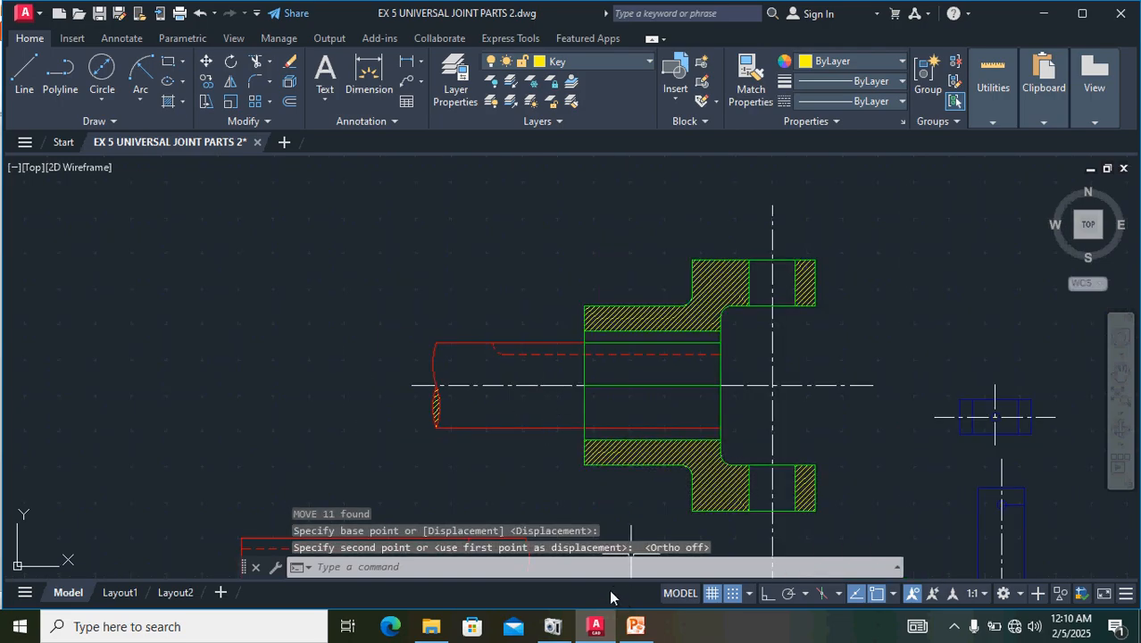
pyautogui.moveTo(318, 358); pyautogui.dragTo(119, 311, button='middle')
pyautogui.scroll(-2, 120, 307)
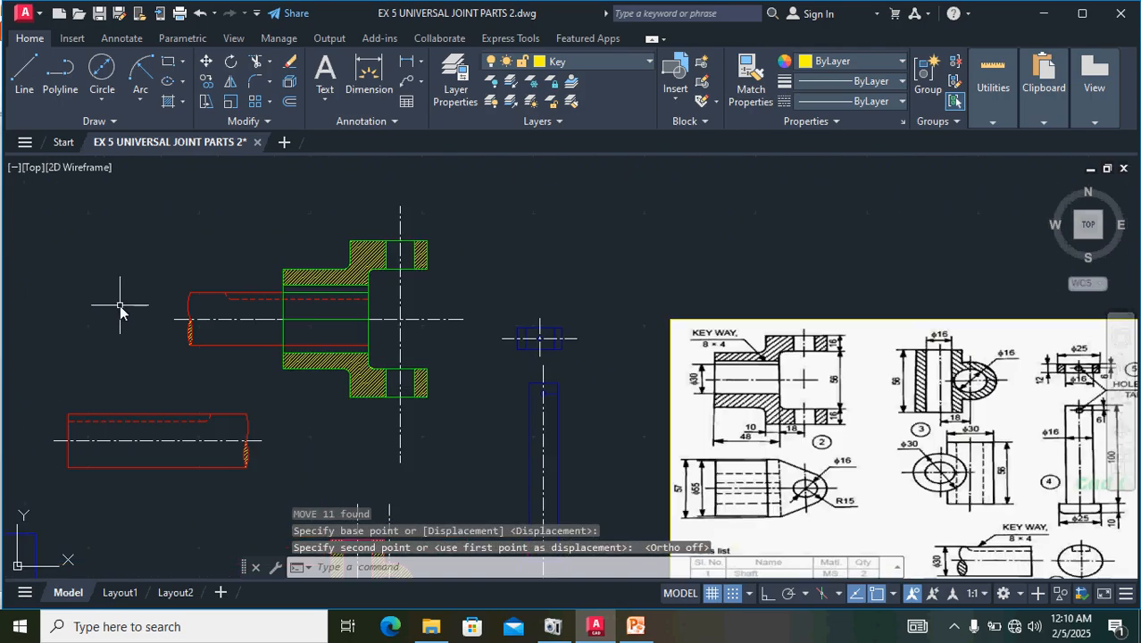
pyautogui.moveTo(606, 393); pyautogui.dragTo(490, 348, button='middle')
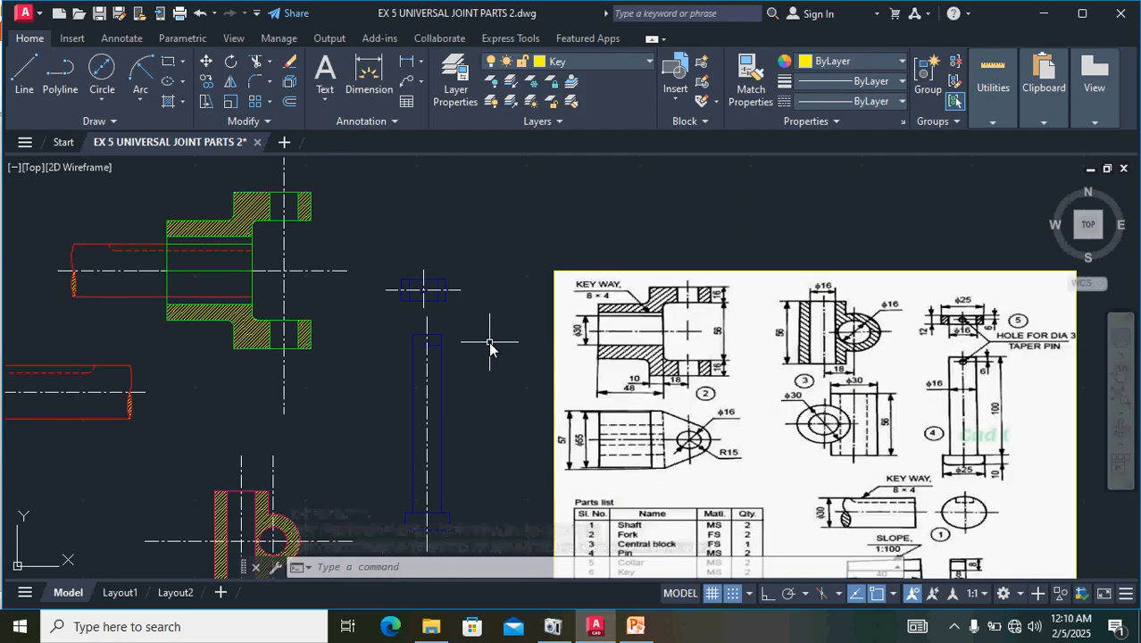
pyautogui.scroll(-2, 489, 348)
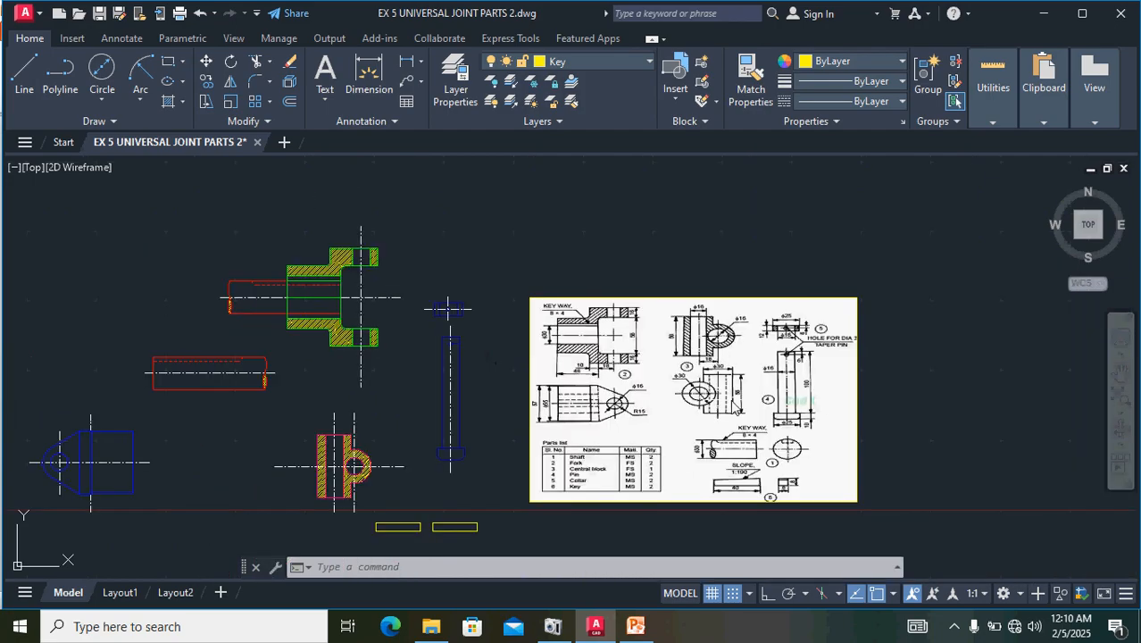
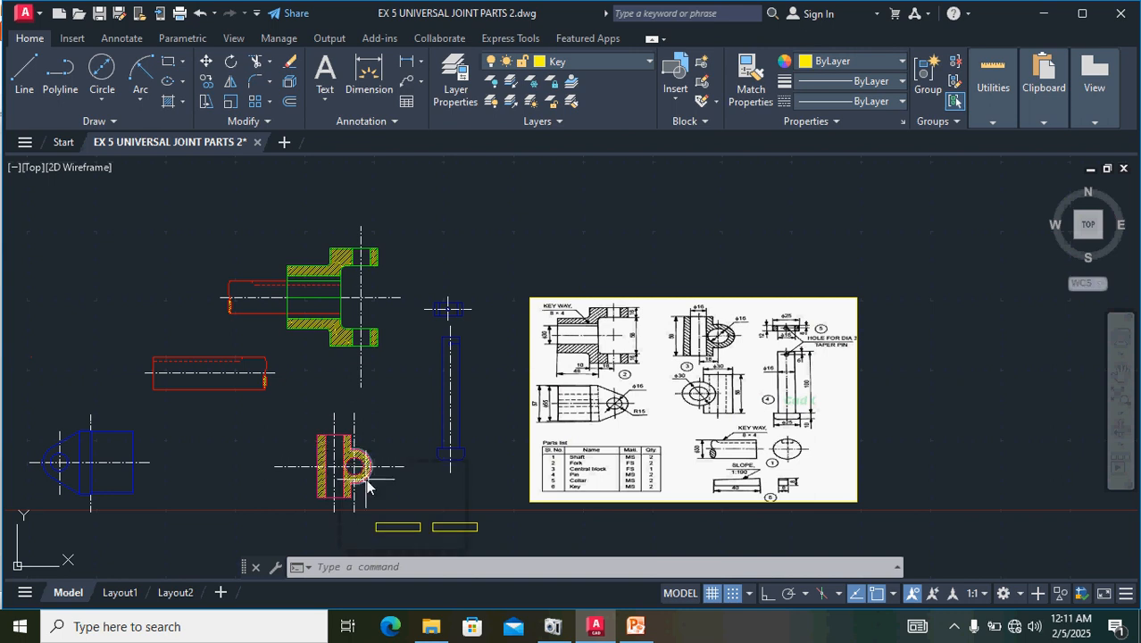
pyautogui.scroll(6, 363, 491)
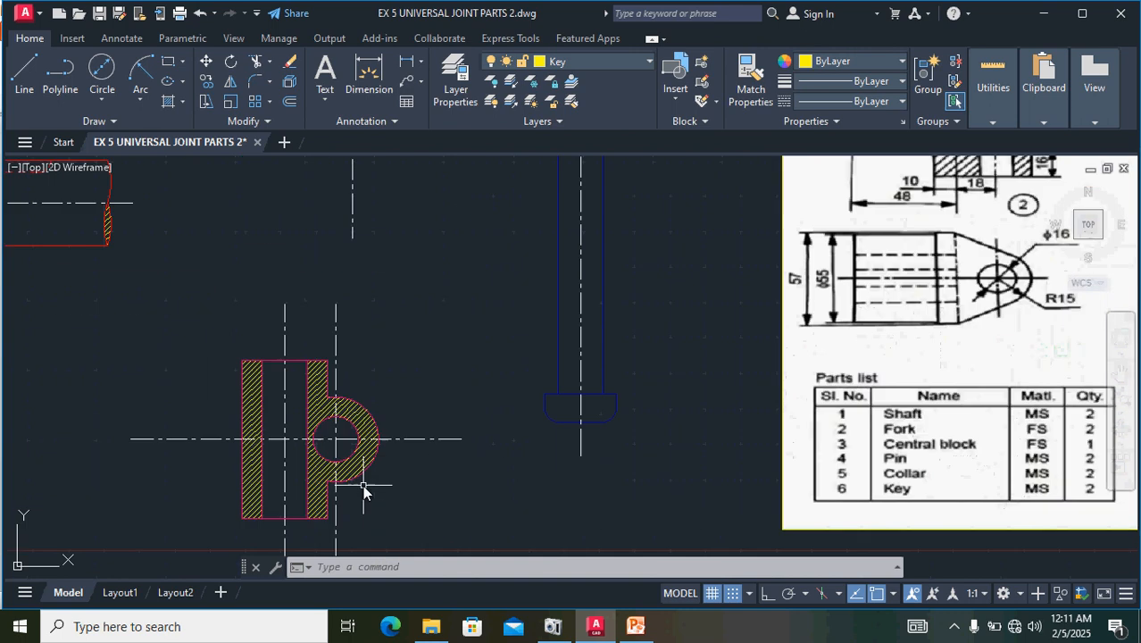
pyautogui.scroll(-4, 395, 466)
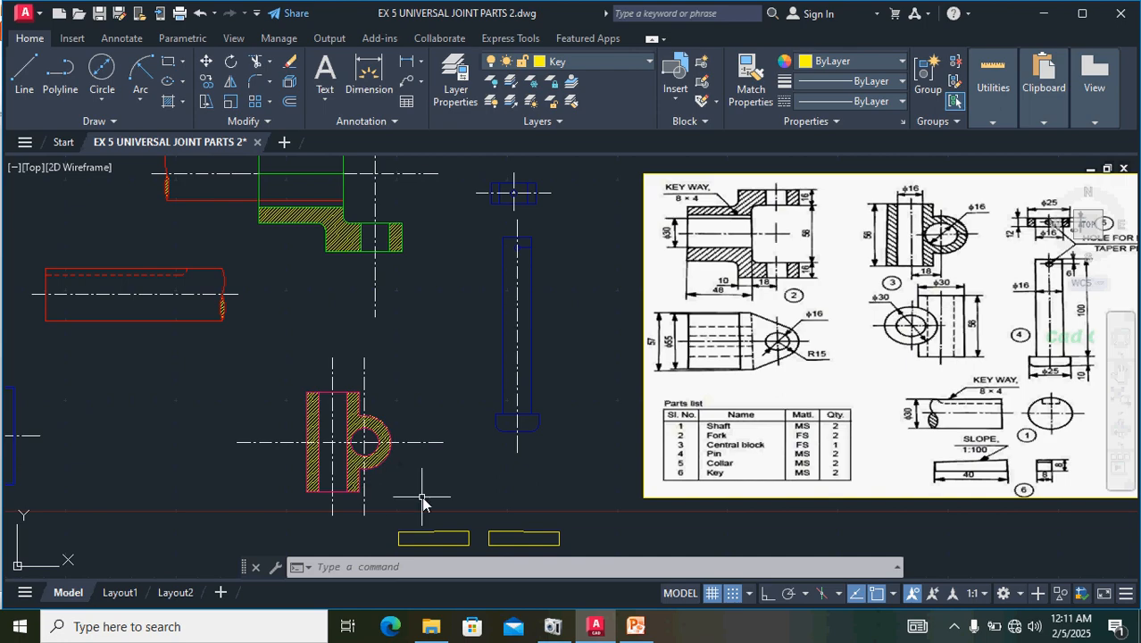
# - Move the central block with its centre lines from its vertical bore's centre to the intersection of the fork's centre lines
pyautogui.moveTo(426, 515)
pyautogui.mouseDown()
pyautogui.moveTo(389, 386)
pyautogui.moveTo(322, 363)
pyautogui.moveTo(219, 416)
pyautogui.moveTo(204, 501)
pyautogui.mouseUp()
pyautogui.scroll(6, 379, 384)
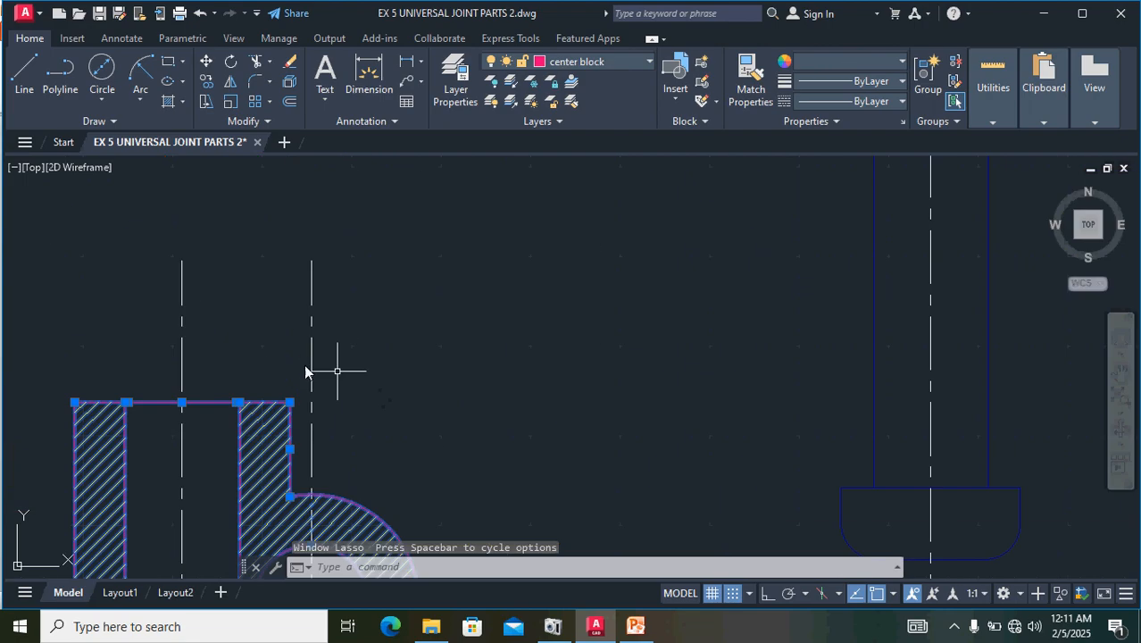
pyautogui.click(311, 342)
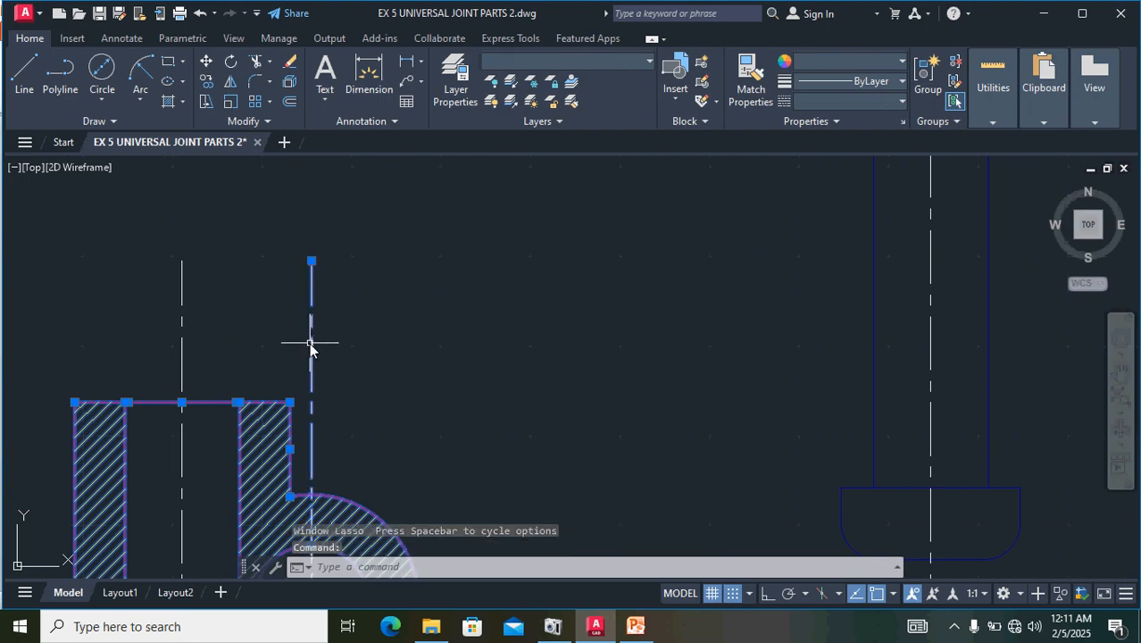
pyautogui.click(182, 342)
pyautogui.scroll(-6, 418, 328)
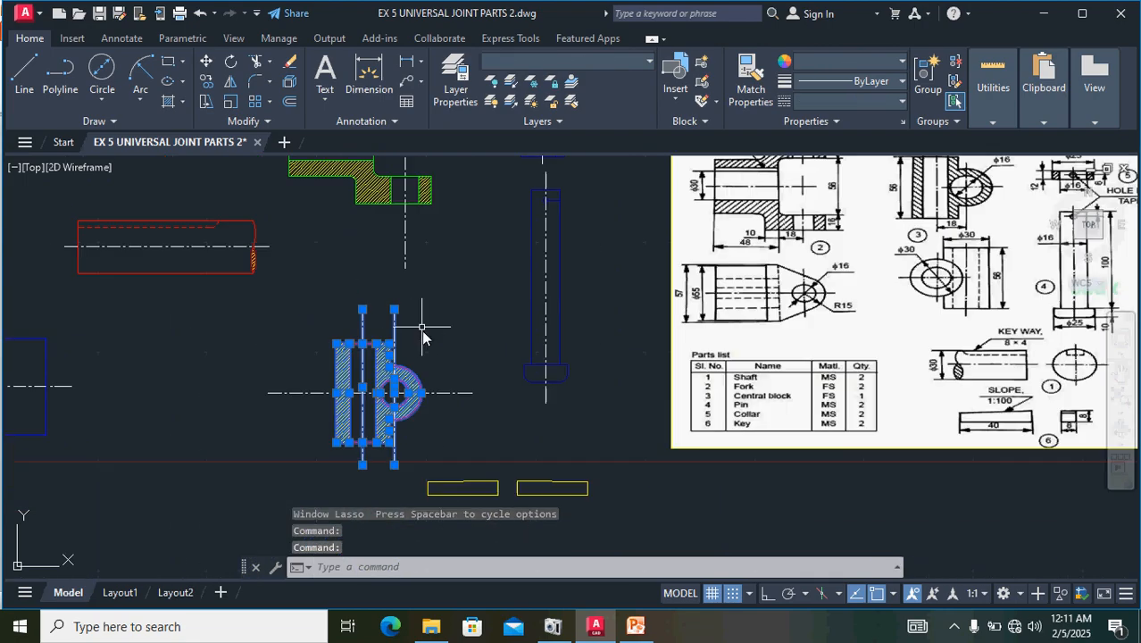
pyautogui.scroll(4, 442, 402)
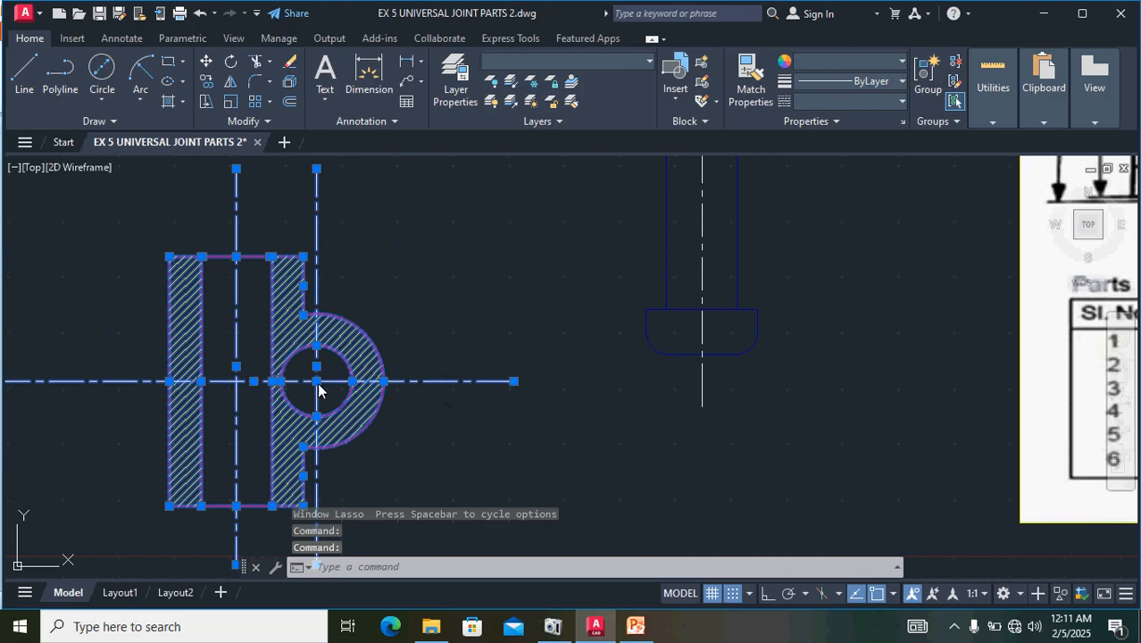
pyautogui.scroll(-2, 489, 373)
pyautogui.scroll(2, 411, 455)
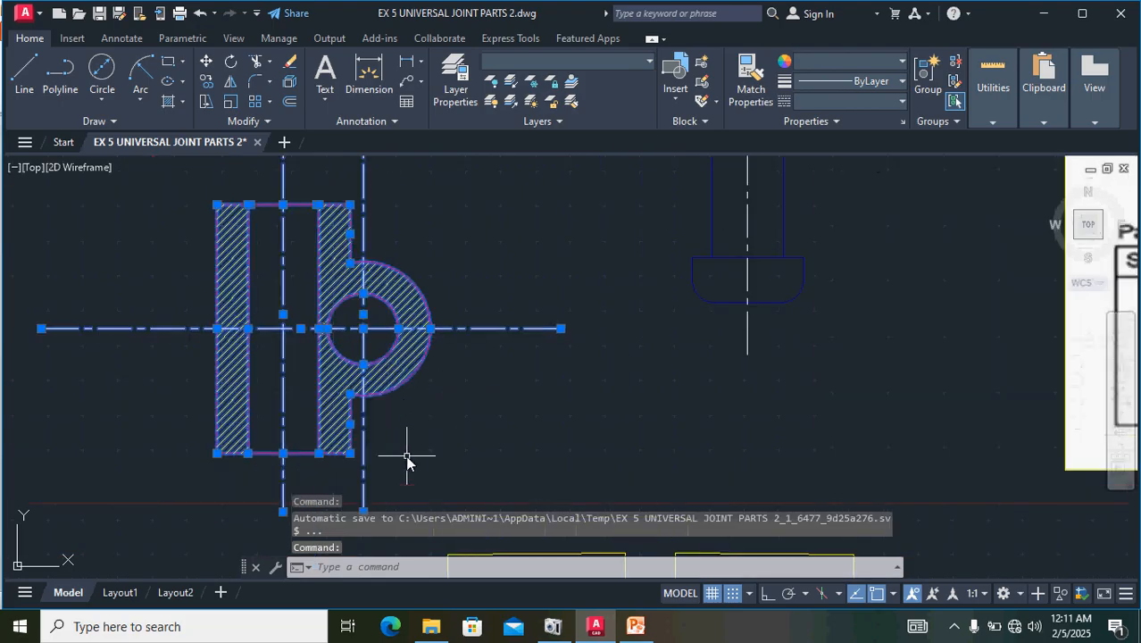
pyautogui.scroll(-2, 466, 433)
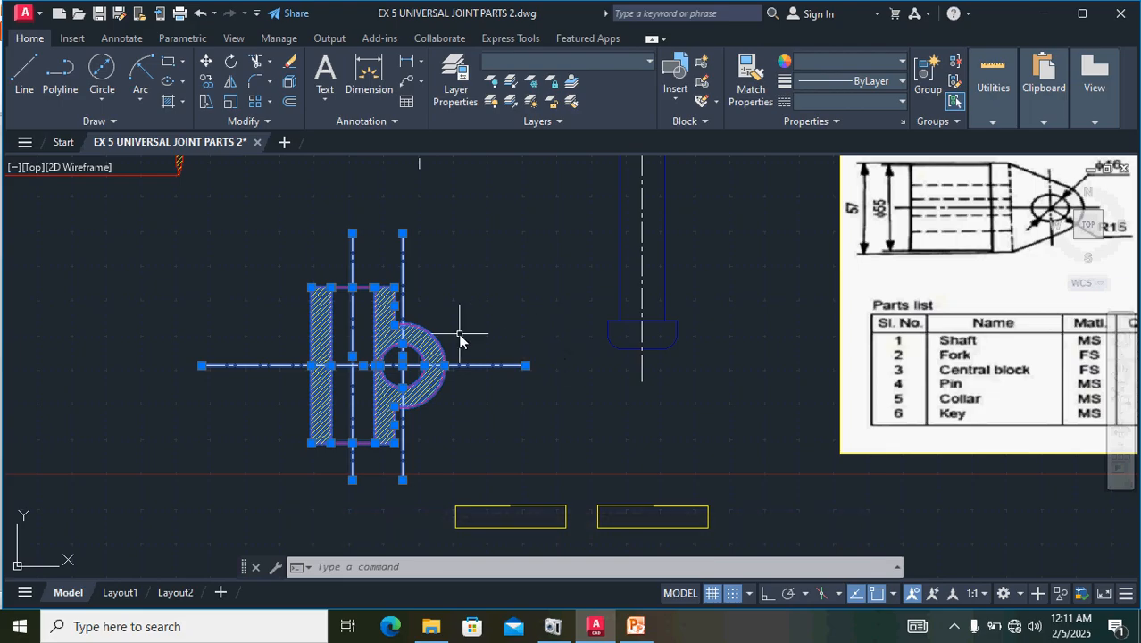
pyautogui.press('Return')
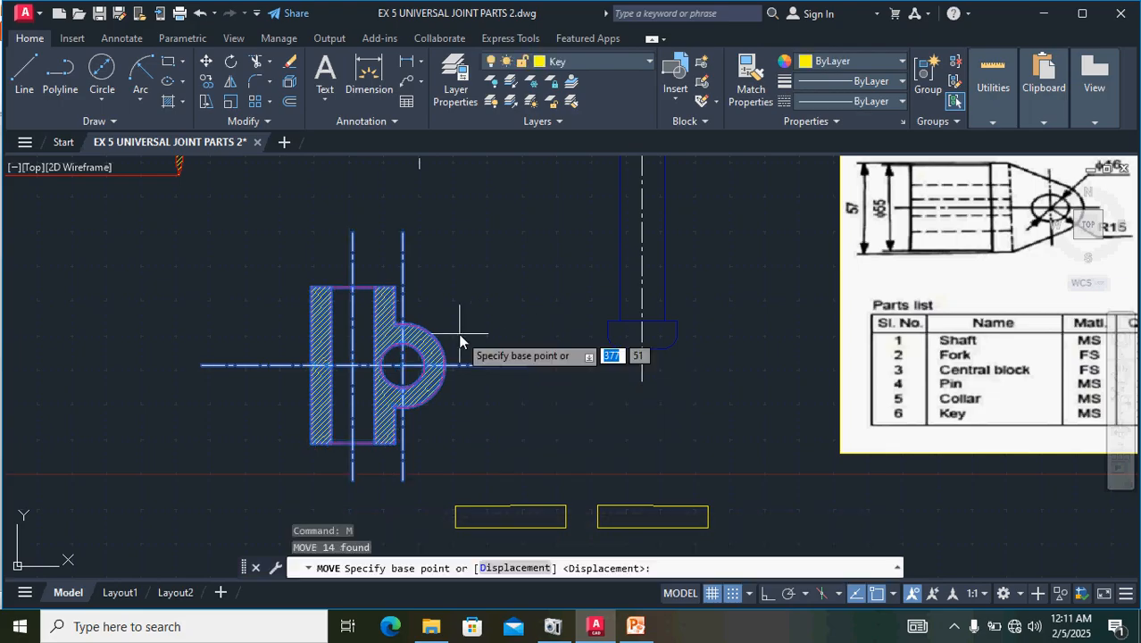
pyautogui.scroll(-2, 559, 375)
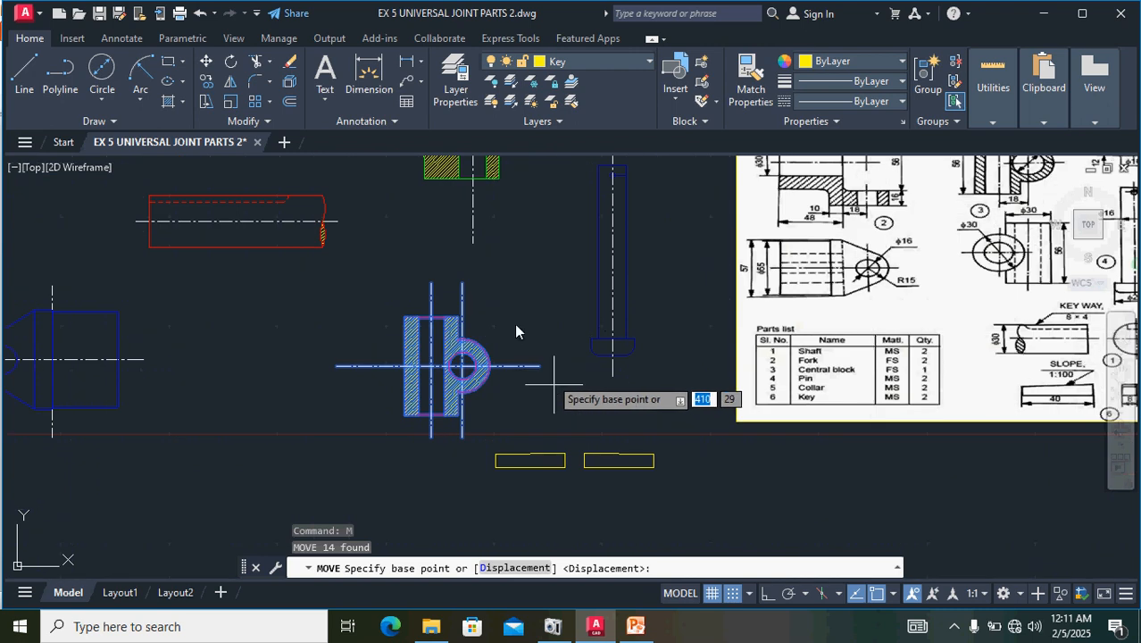
pyautogui.moveTo(514, 323); pyautogui.dragTo(583, 405, button='middle')
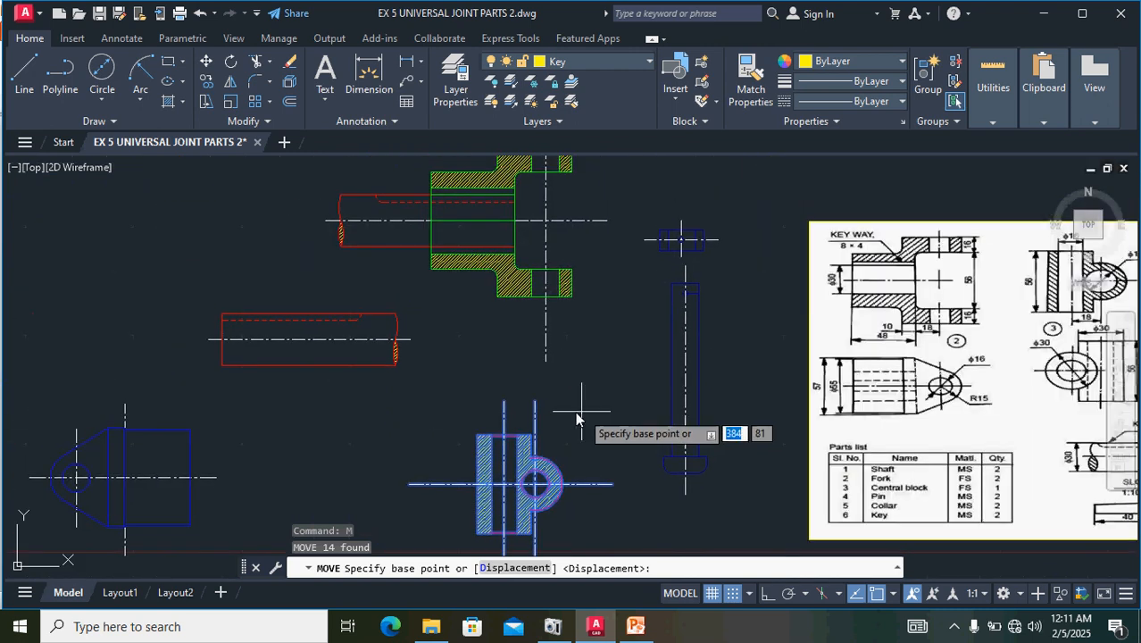
pyautogui.scroll(6, 504, 471)
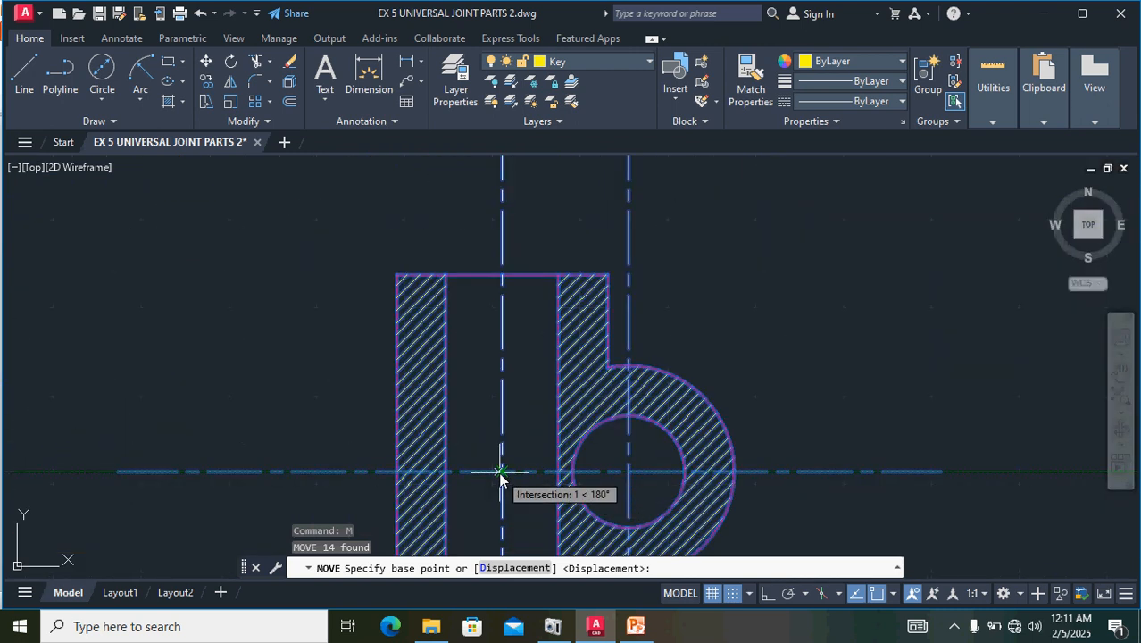
pyautogui.scroll(4, 502, 471)
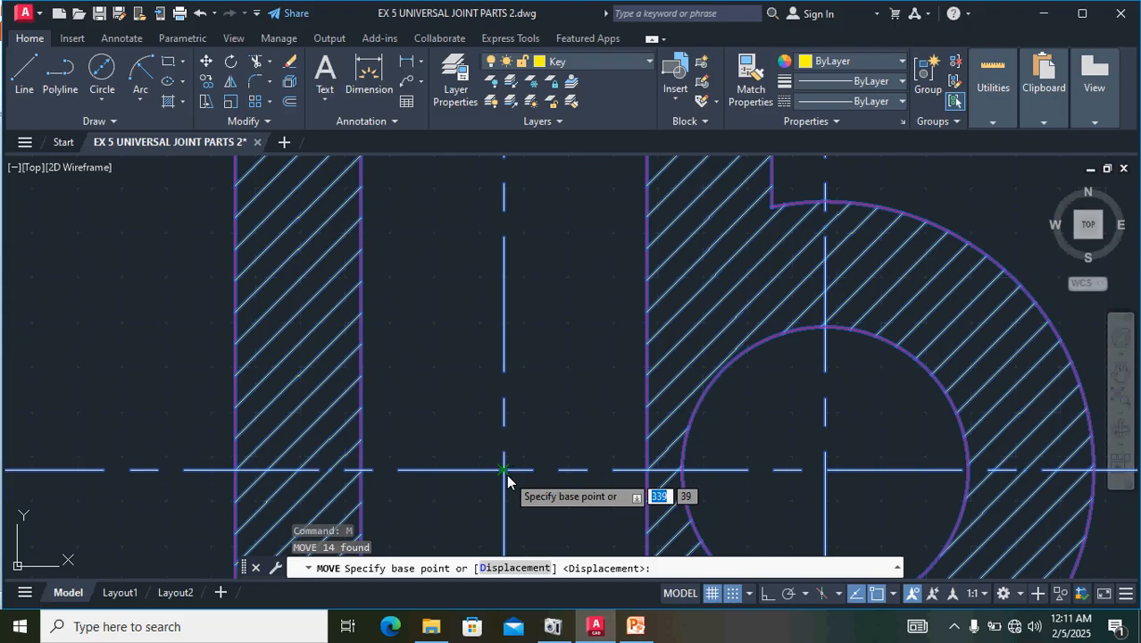
pyautogui.click(507, 480)
pyautogui.scroll(-10, 538, 421)
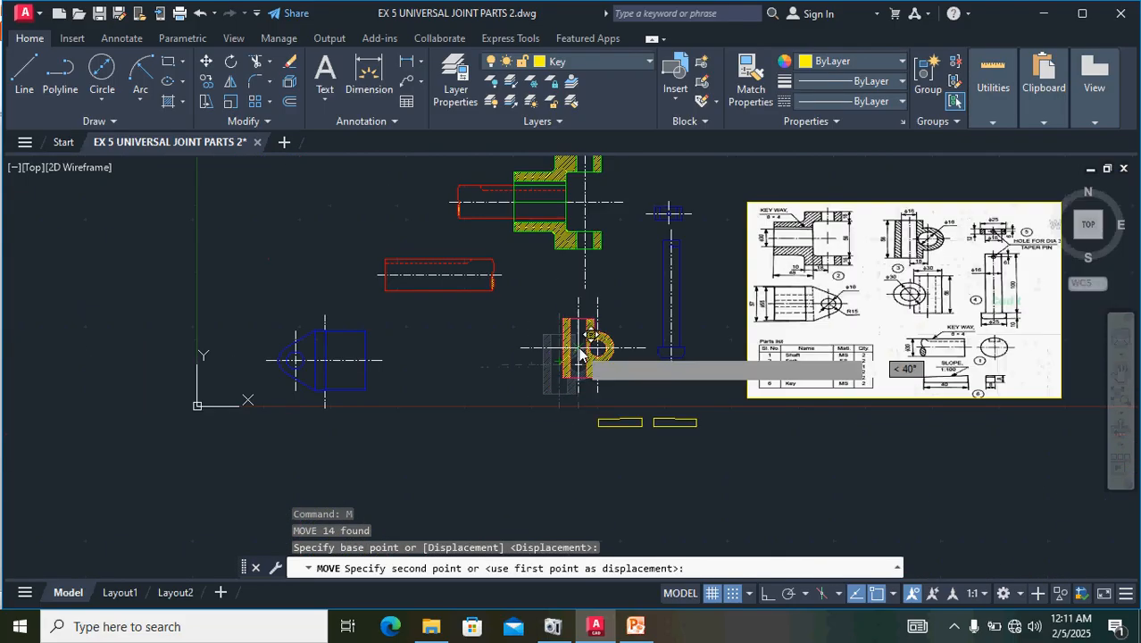
pyautogui.moveTo(580, 352); pyautogui.dragTo(521, 478, button='middle')
pyautogui.scroll(9, 531, 335)
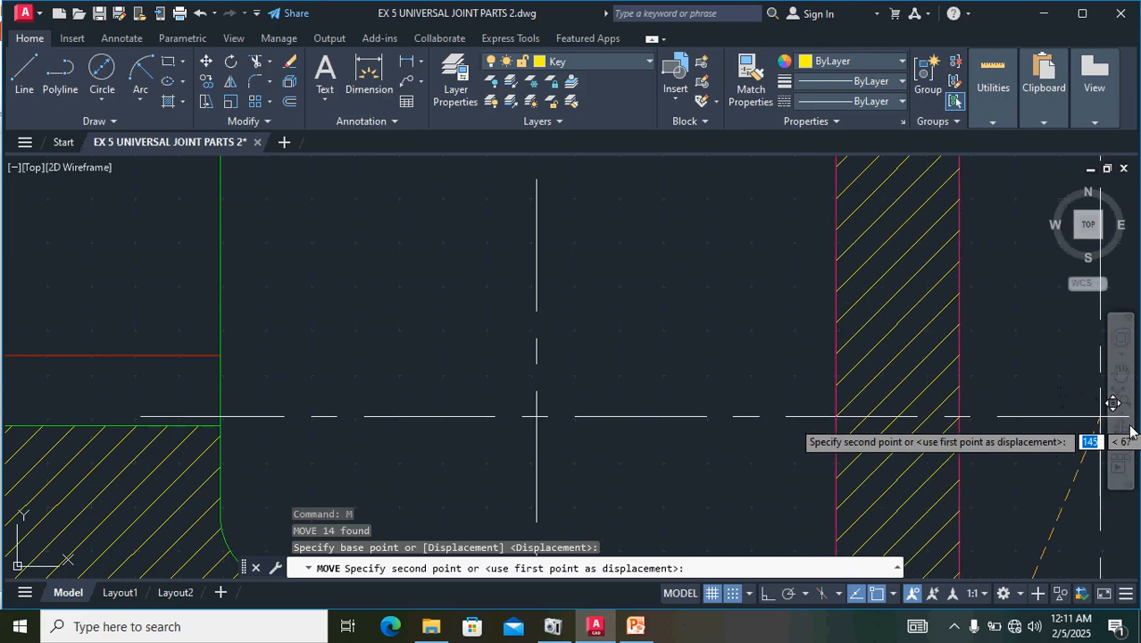
pyautogui.scroll(-6, 1130, 433)
pyautogui.scroll(2, 1130, 433)
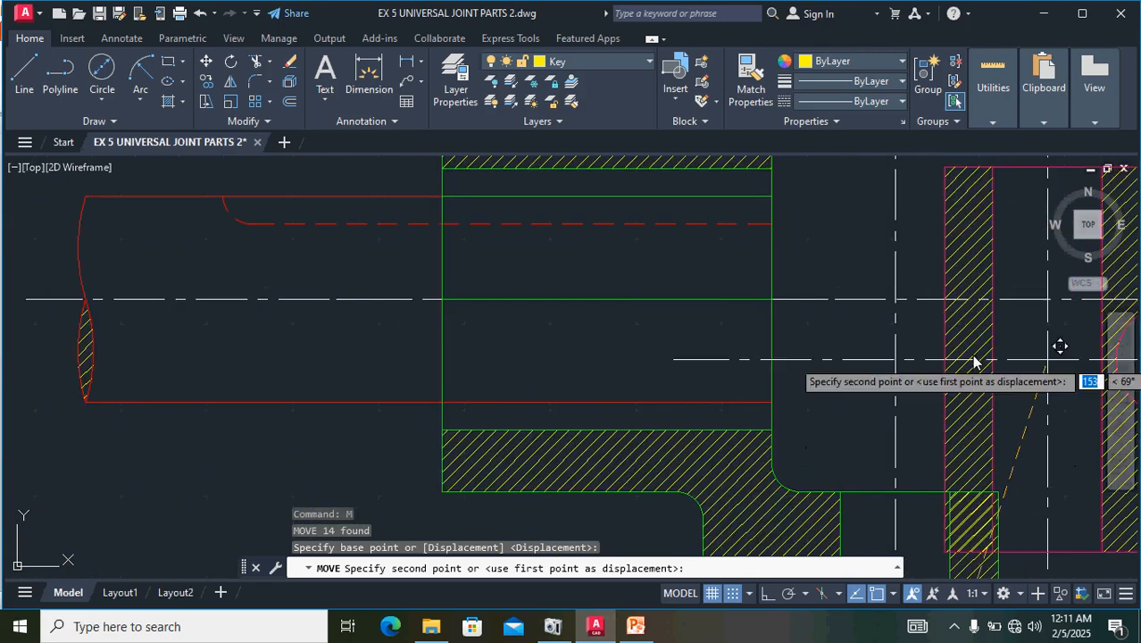
pyautogui.moveTo(895, 348); pyautogui.dragTo(349, 377, button='middle')
pyautogui.scroll(-2, 667, 377)
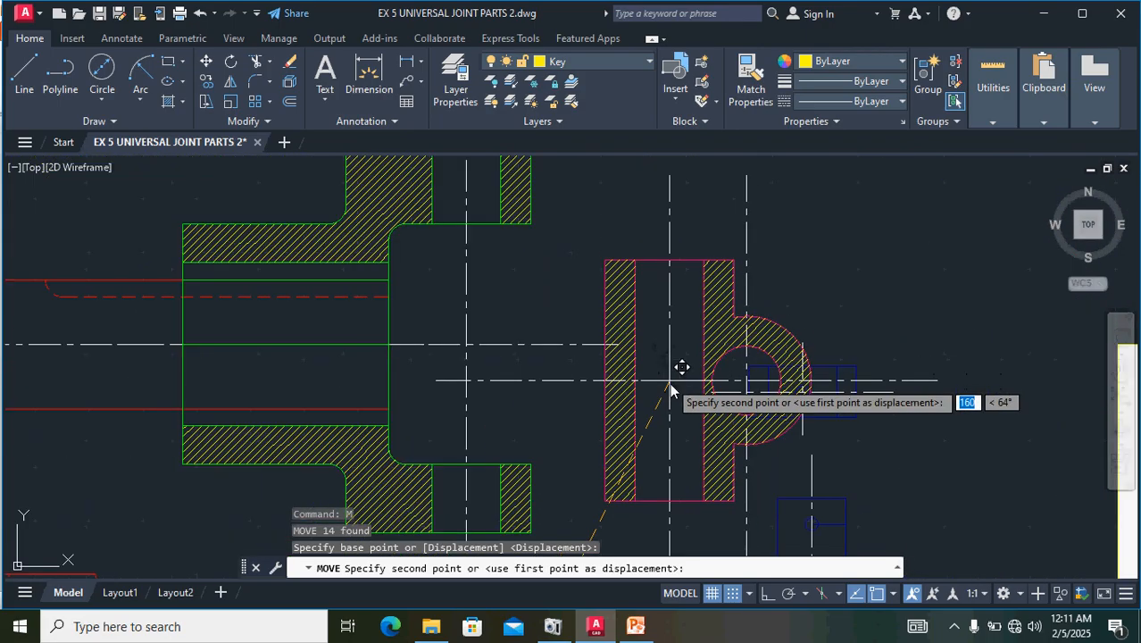
pyautogui.moveTo(670, 383); pyautogui.dragTo(465, 337, button='middle')
pyautogui.scroll(8, 468, 339)
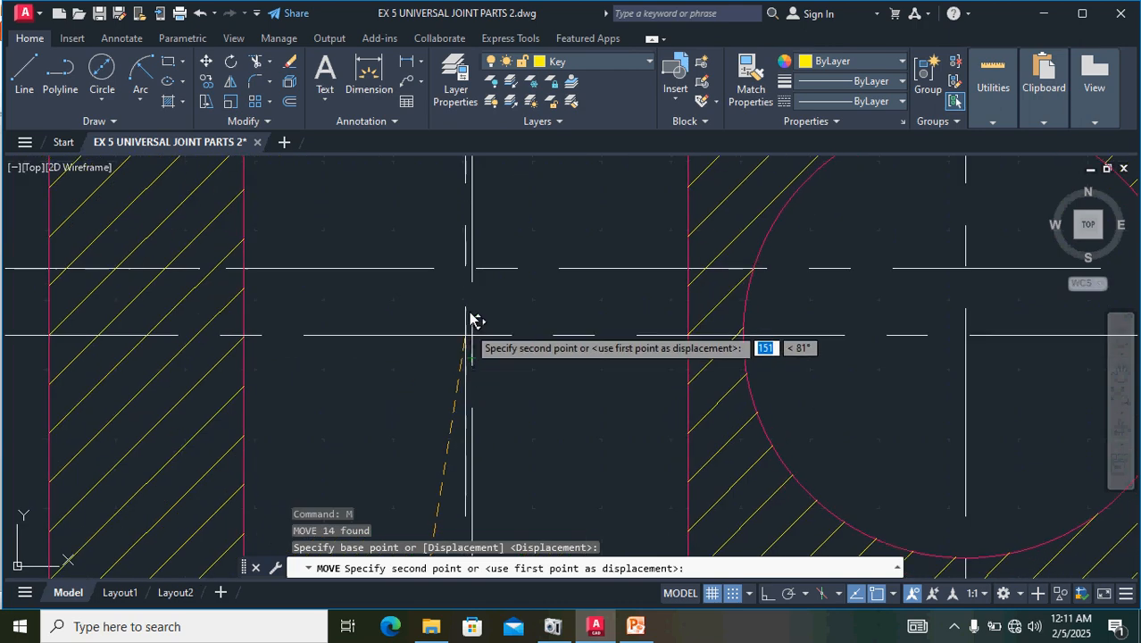
pyautogui.click(474, 267)
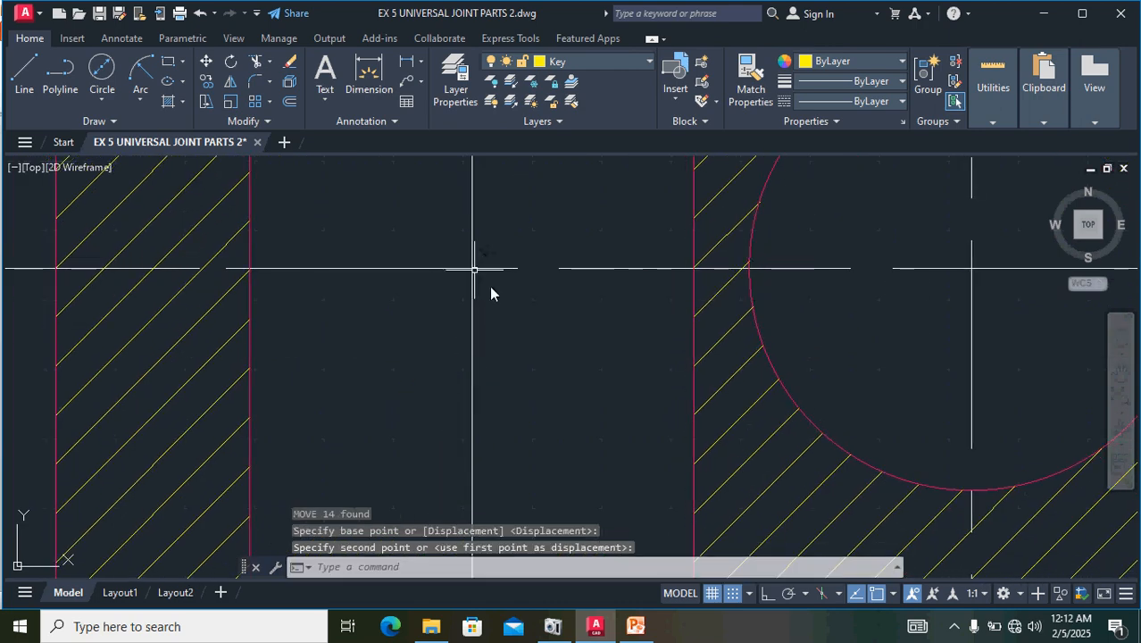
pyautogui.scroll(-8, 527, 327)
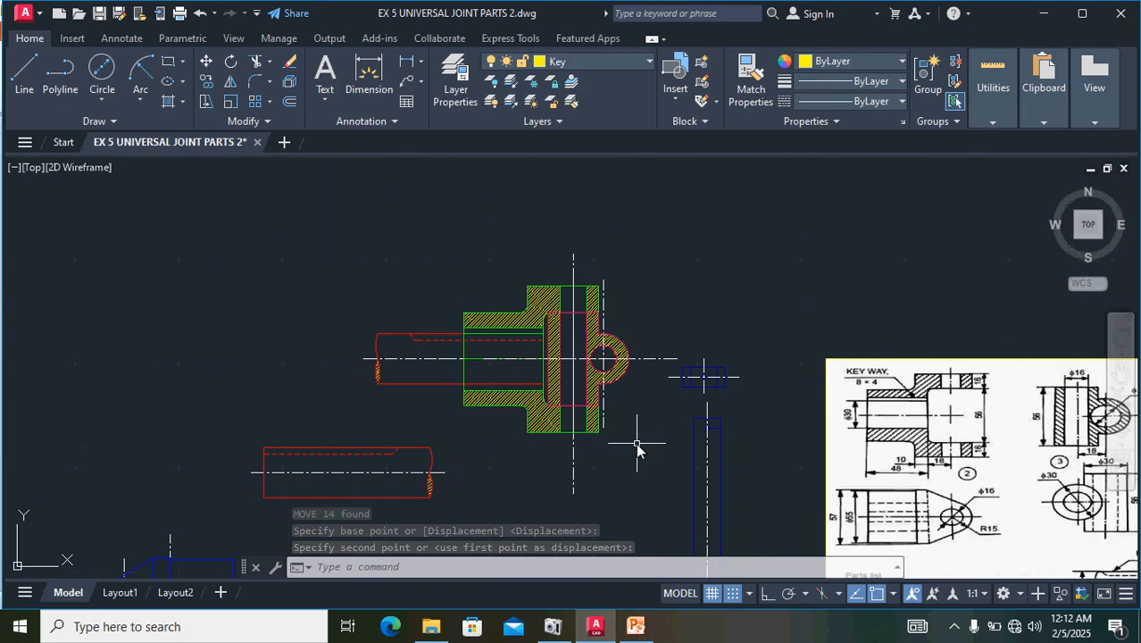
# - Move the fork's blue top view with its centre lines, by its hole centre, to the empty area above the collar, beside the assembly
pyautogui.scroll(-3, 635, 443)
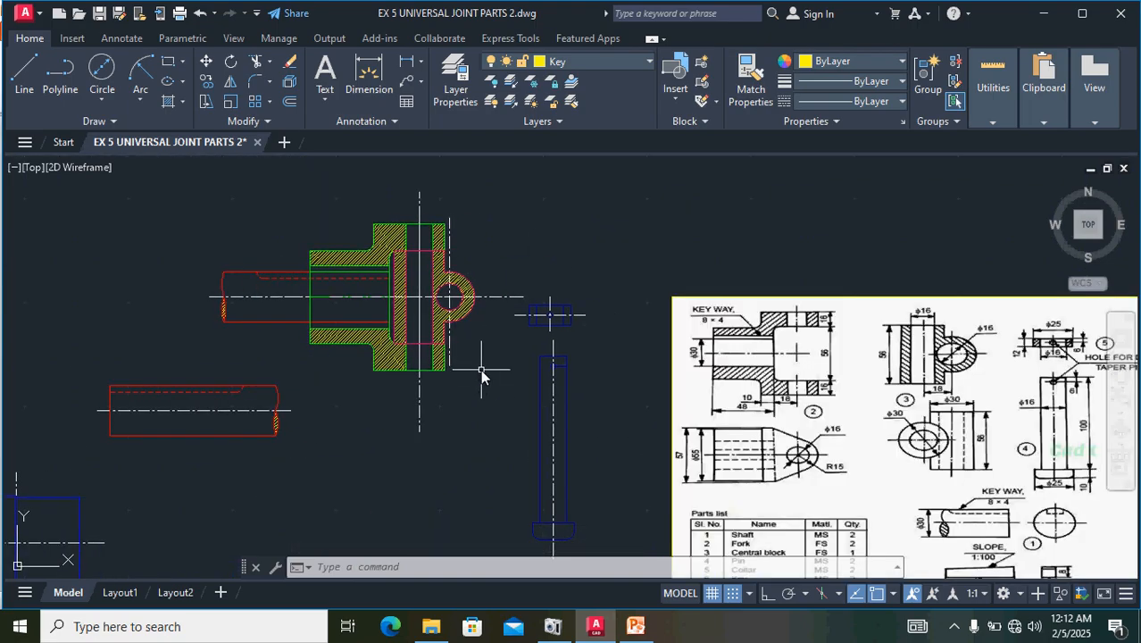
pyautogui.moveTo(475, 411); pyautogui.dragTo(498, 297, button='middle')
pyautogui.scroll(-2, 385, 377)
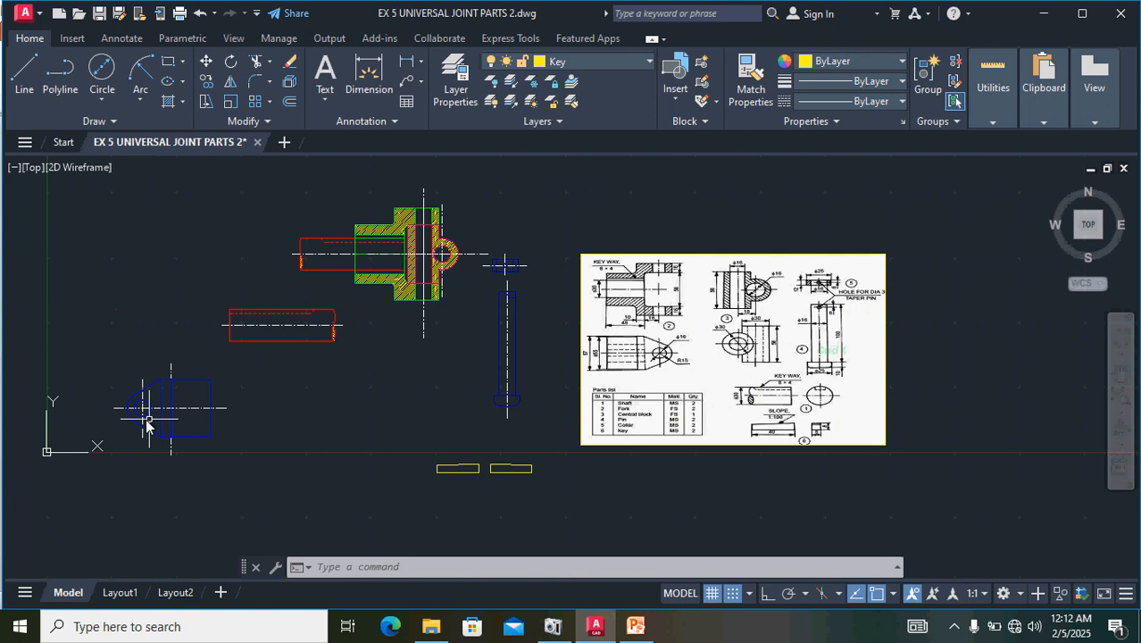
pyautogui.scroll(2, 168, 416)
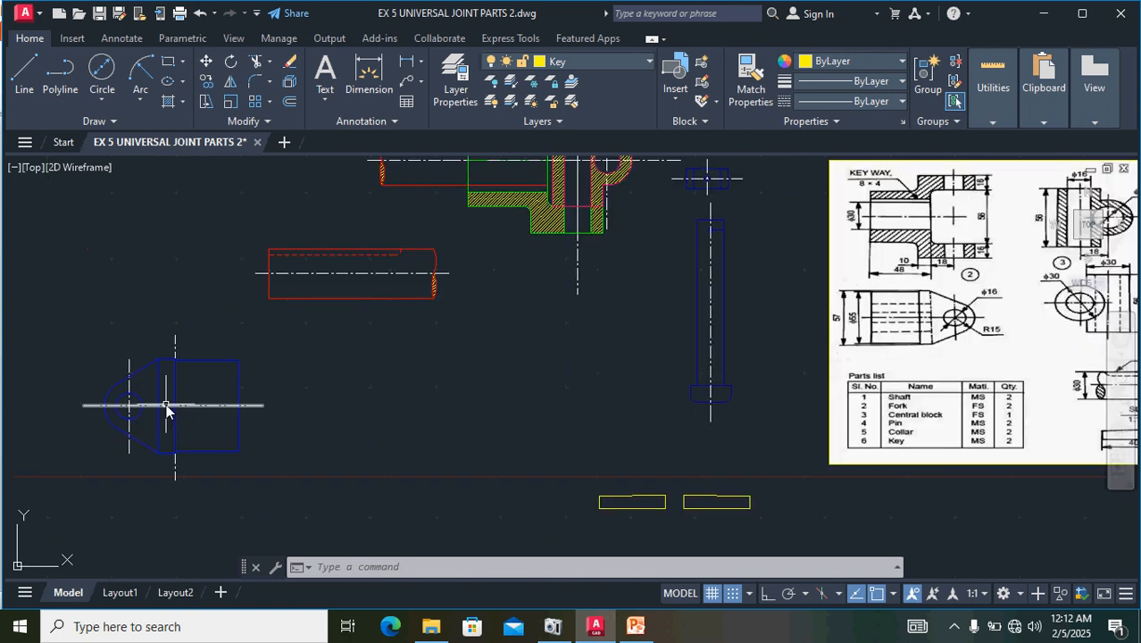
pyautogui.click(283, 499)
pyautogui.moveTo(276, 446)
pyautogui.mouseDown()
pyautogui.moveTo(138, 312)
pyautogui.moveTo(59, 394)
pyautogui.moveTo(70, 444)
pyautogui.mouseUp()
pyautogui.scroll(5, 140, 376)
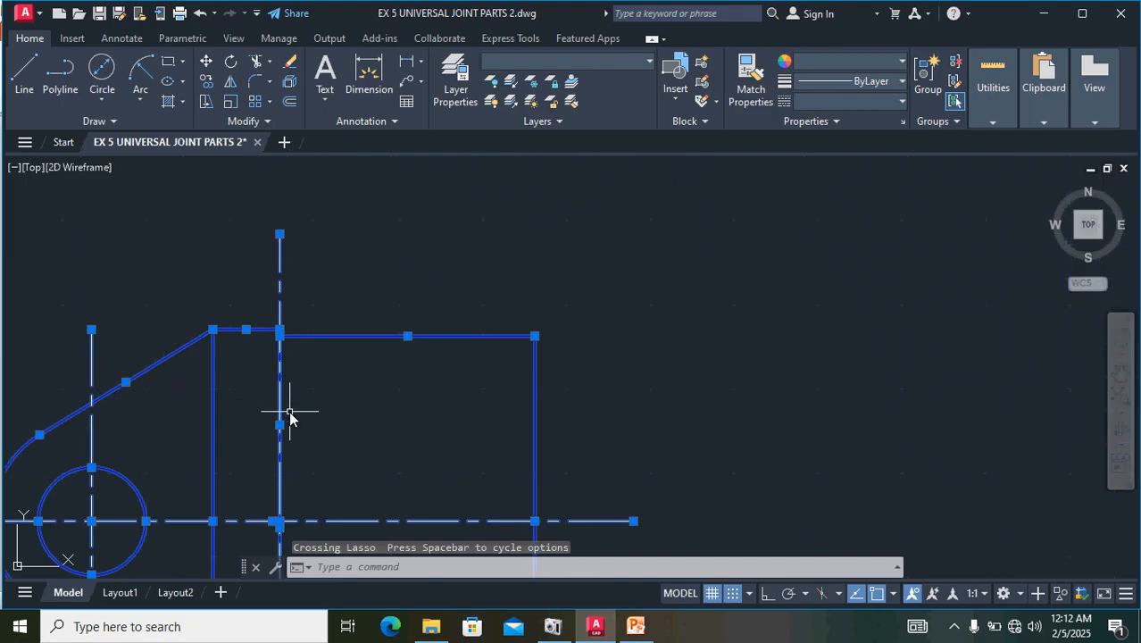
pyautogui.write('m')
pyautogui.press('Return')
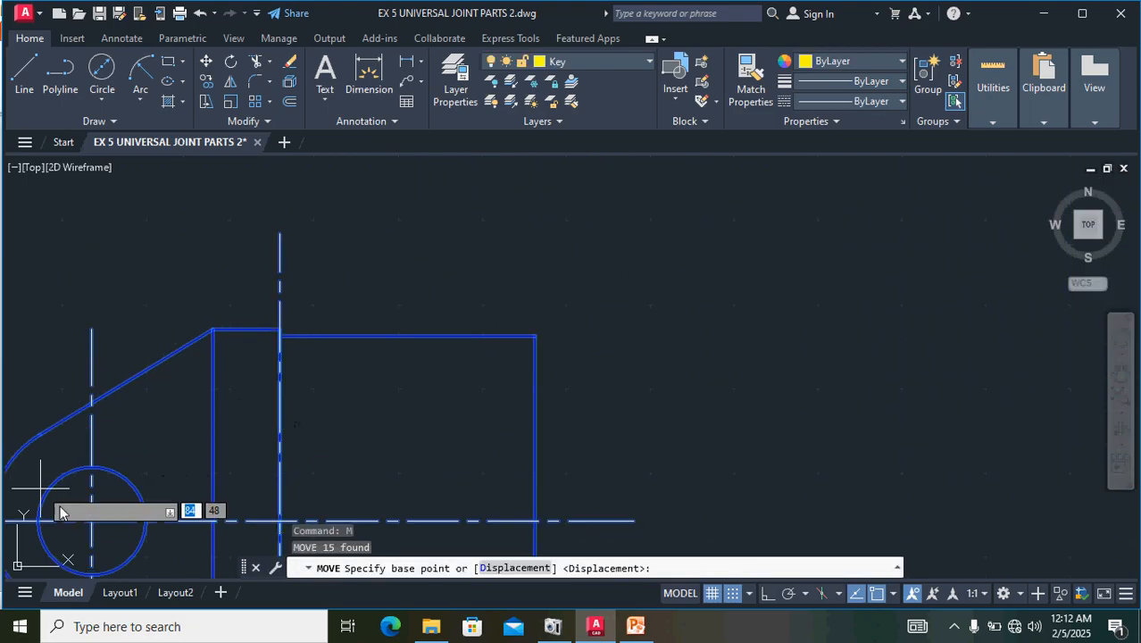
pyautogui.scroll(5, 100, 536)
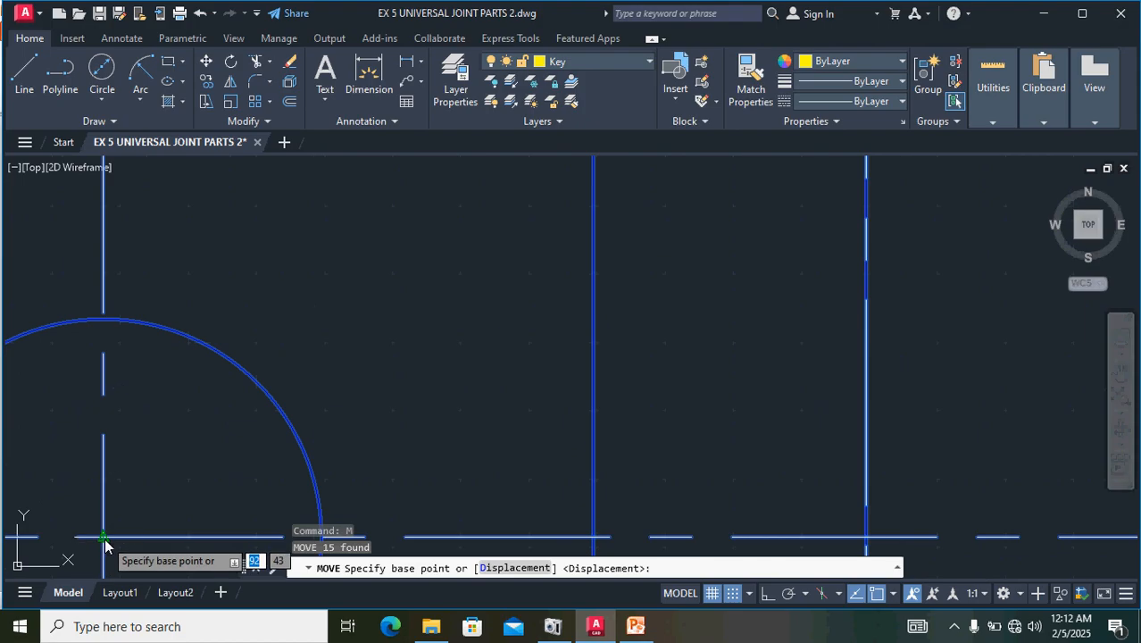
pyautogui.click(102, 537)
pyautogui.scroll(-4, 442, 397)
pyautogui.scroll(-4, 446, 390)
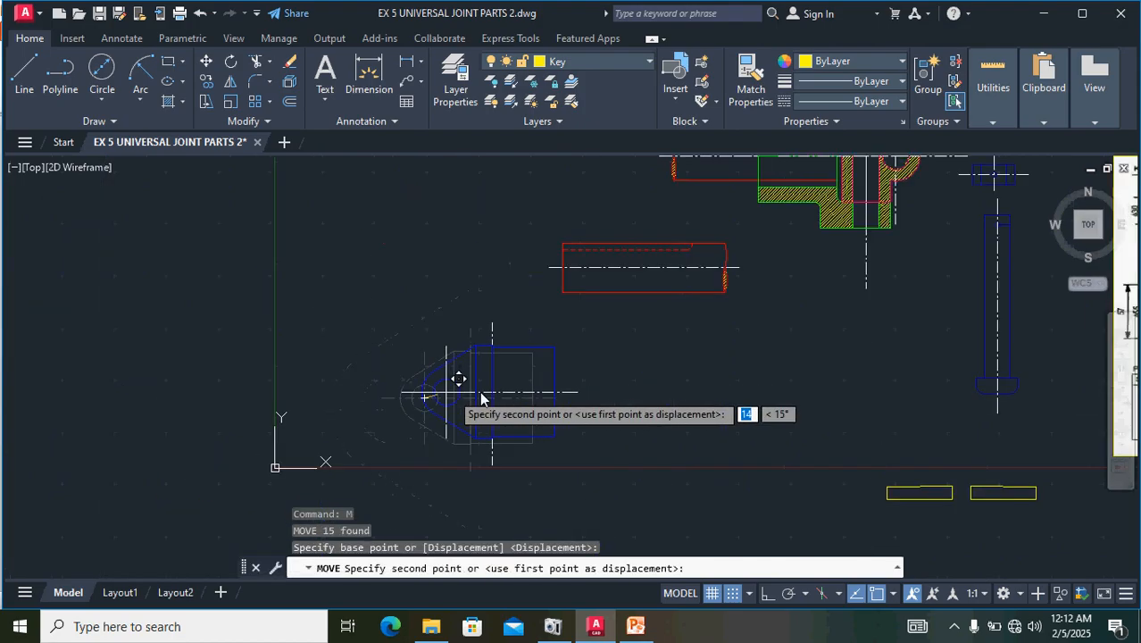
pyautogui.moveTo(624, 336); pyautogui.dragTo(257, 560, button='middle')
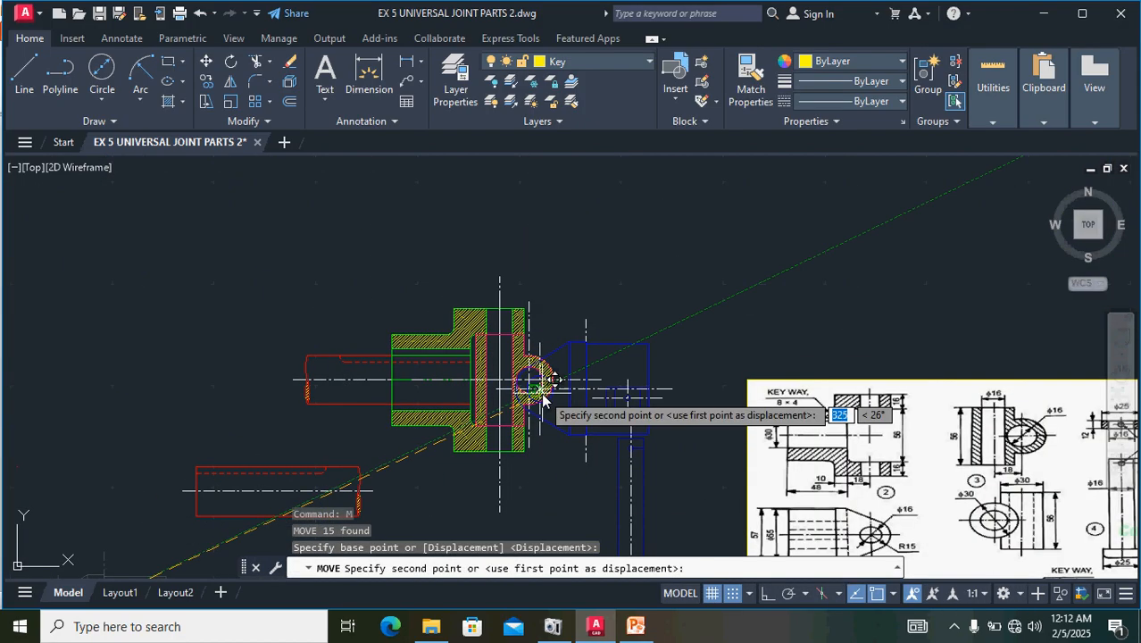
pyautogui.scroll(4, 534, 385)
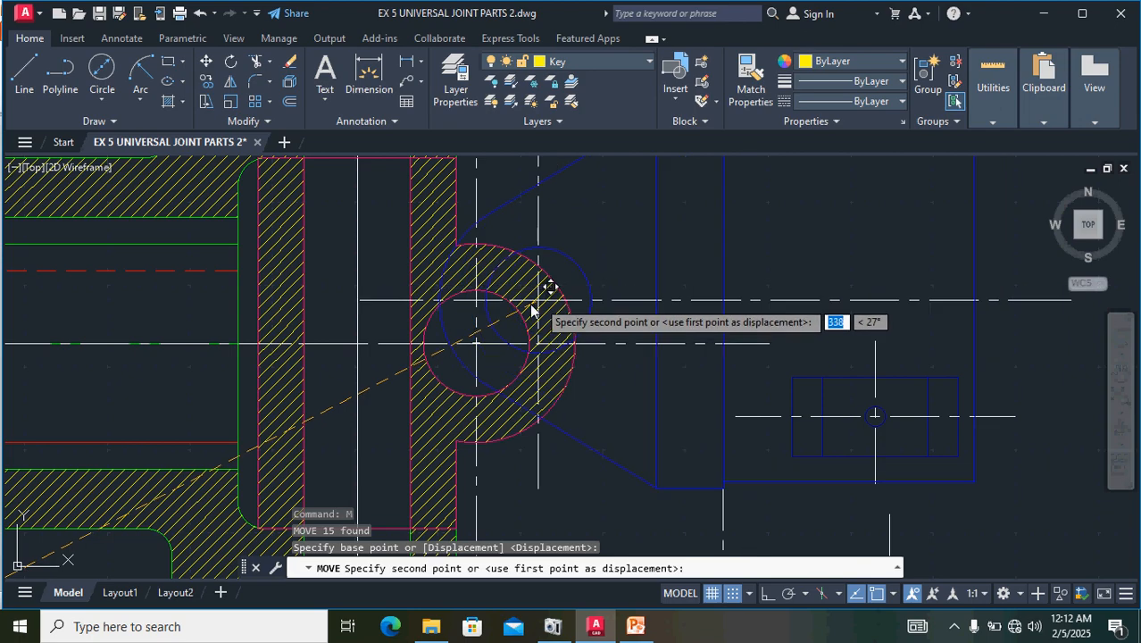
pyautogui.scroll(-4, 464, 332)
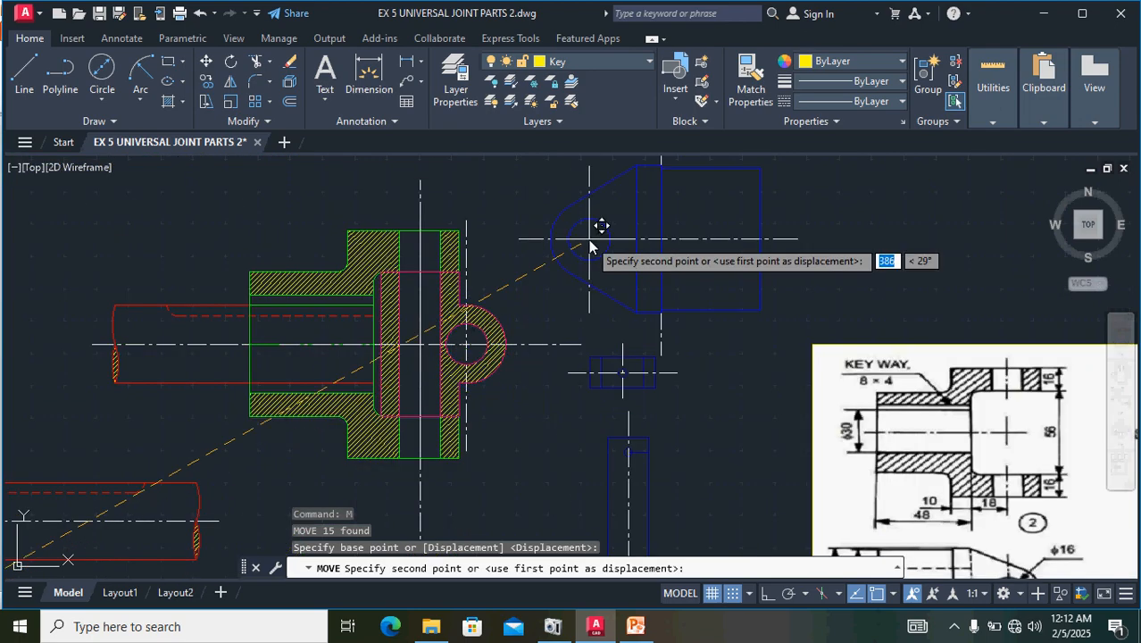
pyautogui.moveTo(589, 243); pyautogui.dragTo(493, 330, button='middle')
pyautogui.click(556, 260)
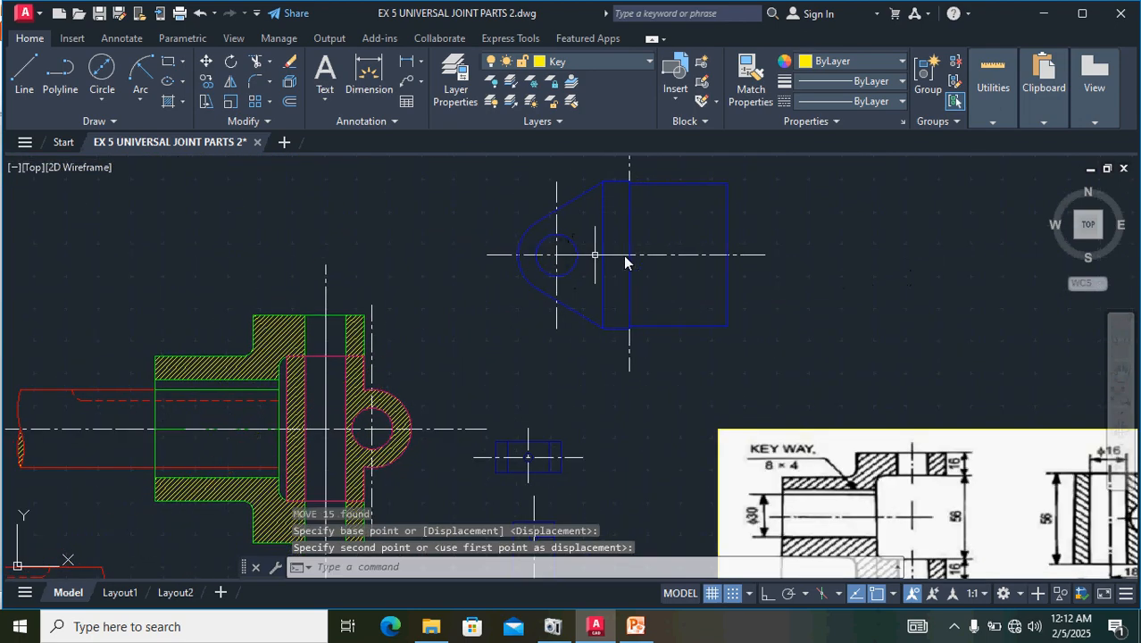
pyautogui.scroll(-3, 536, 421)
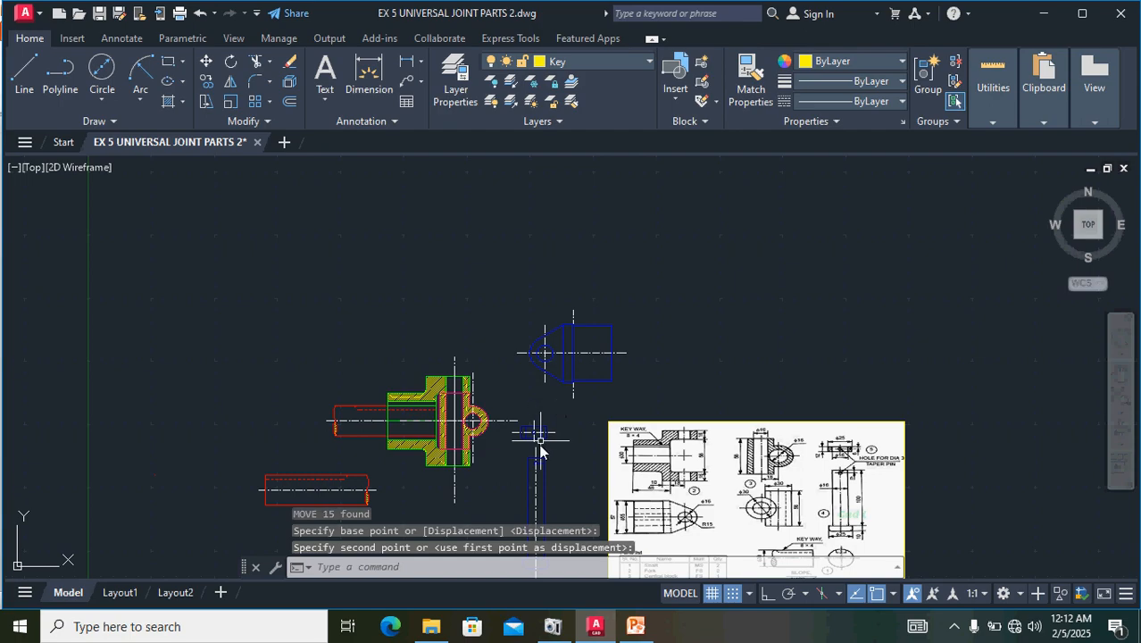
# - Try to move the collar with its horizontal centre line, by that line's outer end, to the empty area beyond the fork's blue top view
pyautogui.scroll(-3, 547, 426)
pyautogui.scroll(3, 544, 402)
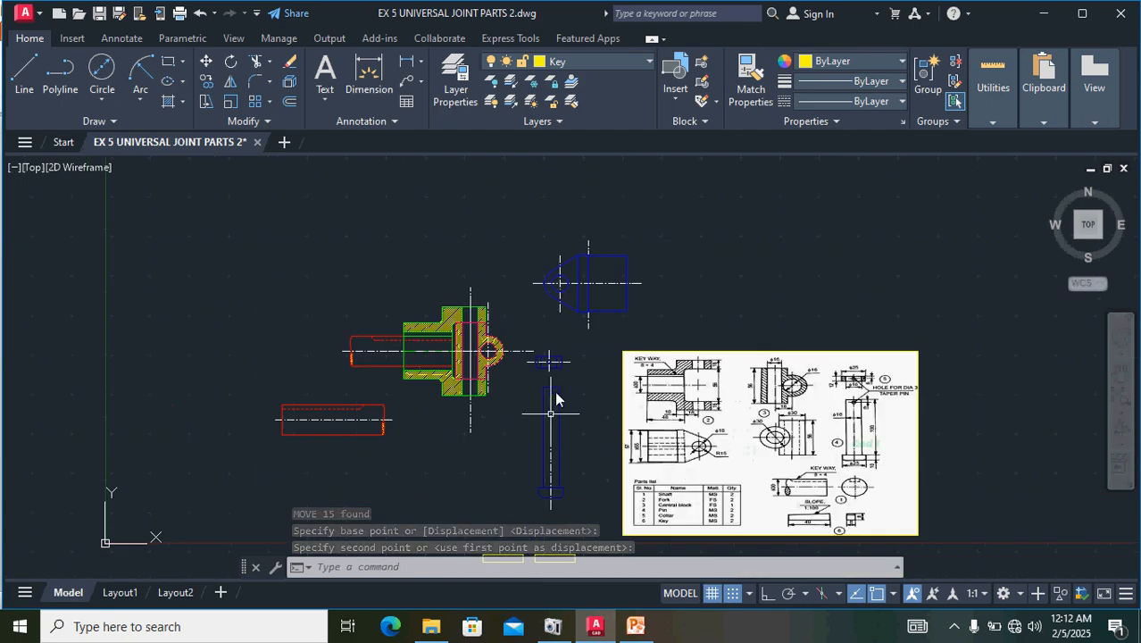
pyautogui.scroll(3, 527, 348)
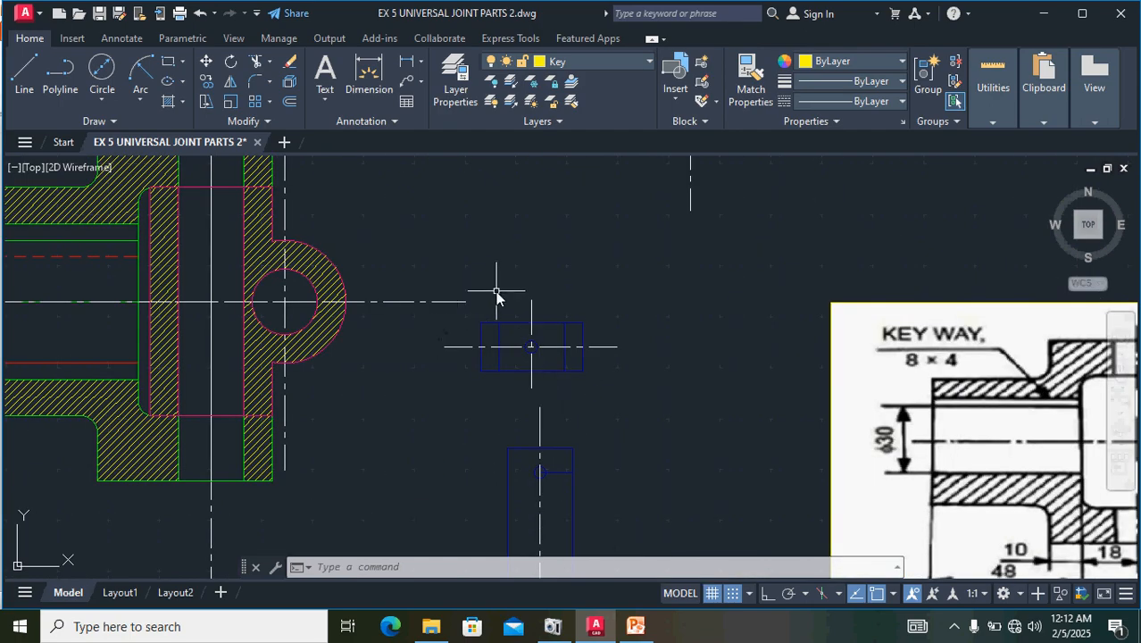
pyautogui.moveTo(462, 311)
pyautogui.mouseDown()
pyautogui.moveTo(591, 403)
pyautogui.moveTo(656, 301)
pyautogui.moveTo(632, 303)
pyautogui.mouseUp()
pyautogui.moveTo(440, 314)
pyautogui.mouseDown()
pyautogui.moveTo(598, 438)
pyautogui.moveTo(634, 300)
pyautogui.mouseUp()
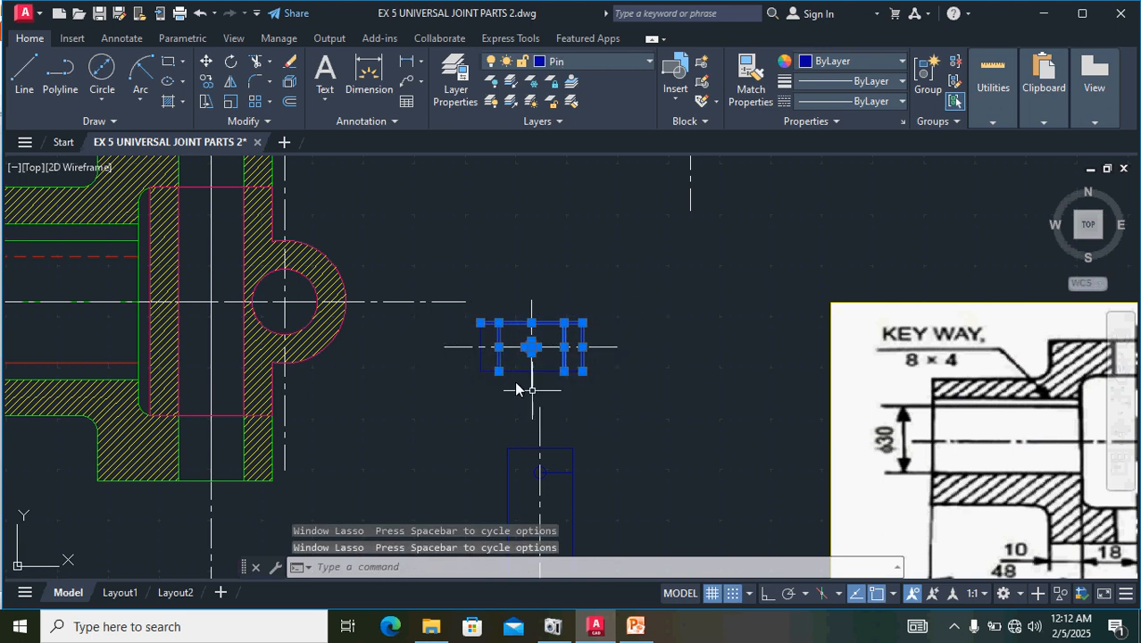
pyautogui.moveTo(446, 315)
pyautogui.mouseDown()
pyautogui.moveTo(504, 452)
pyautogui.moveTo(477, 507)
pyautogui.moveTo(600, 366)
pyautogui.moveTo(639, 291)
pyautogui.moveTo(610, 318)
pyautogui.mouseUp()
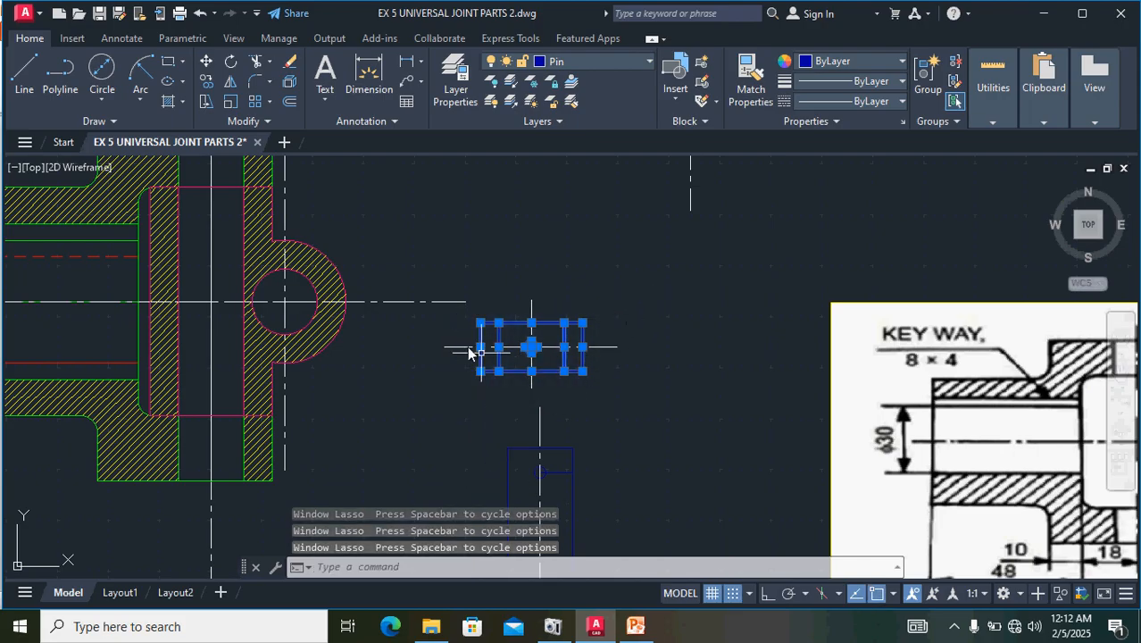
pyautogui.click(468, 347)
pyautogui.scroll(-2, 614, 391)
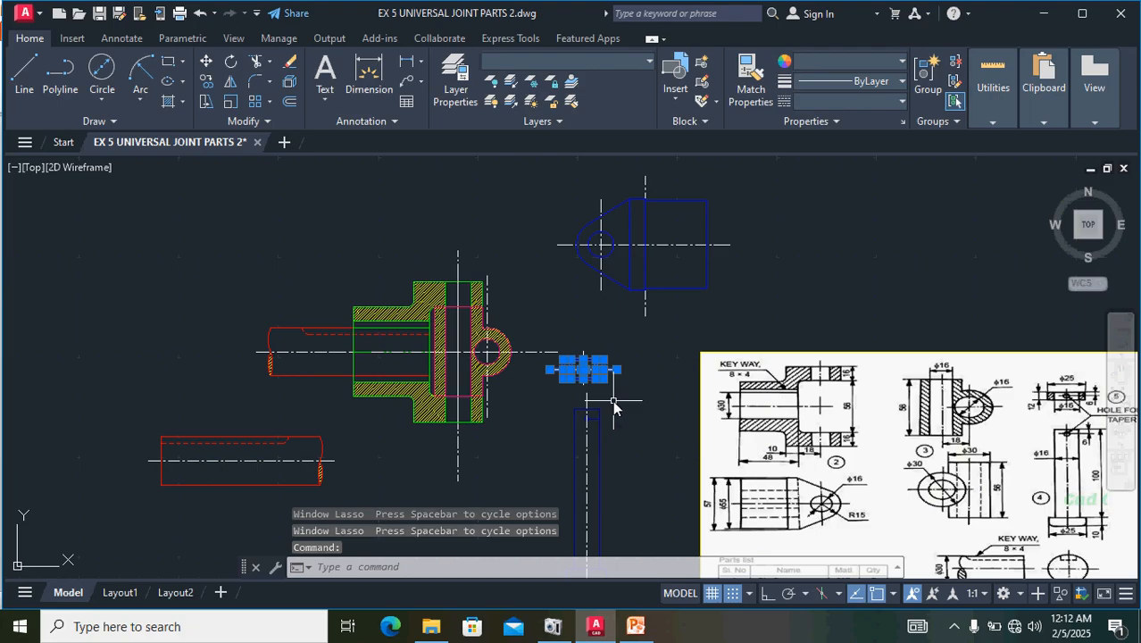
pyautogui.scroll(5, 589, 367)
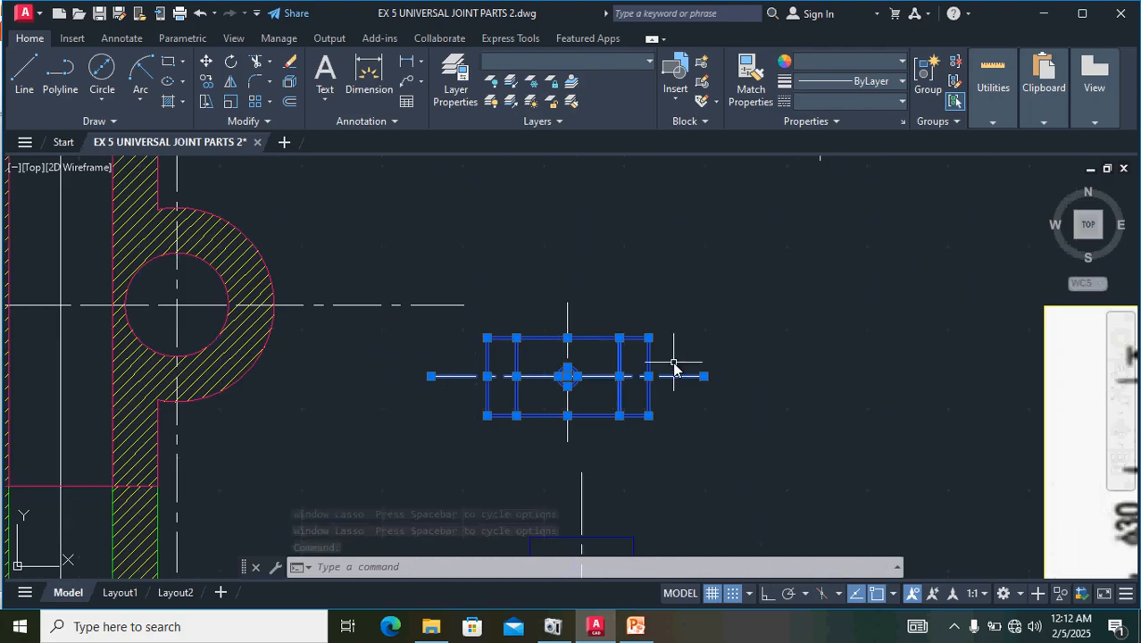
pyautogui.write('m')
pyautogui.press('Return')
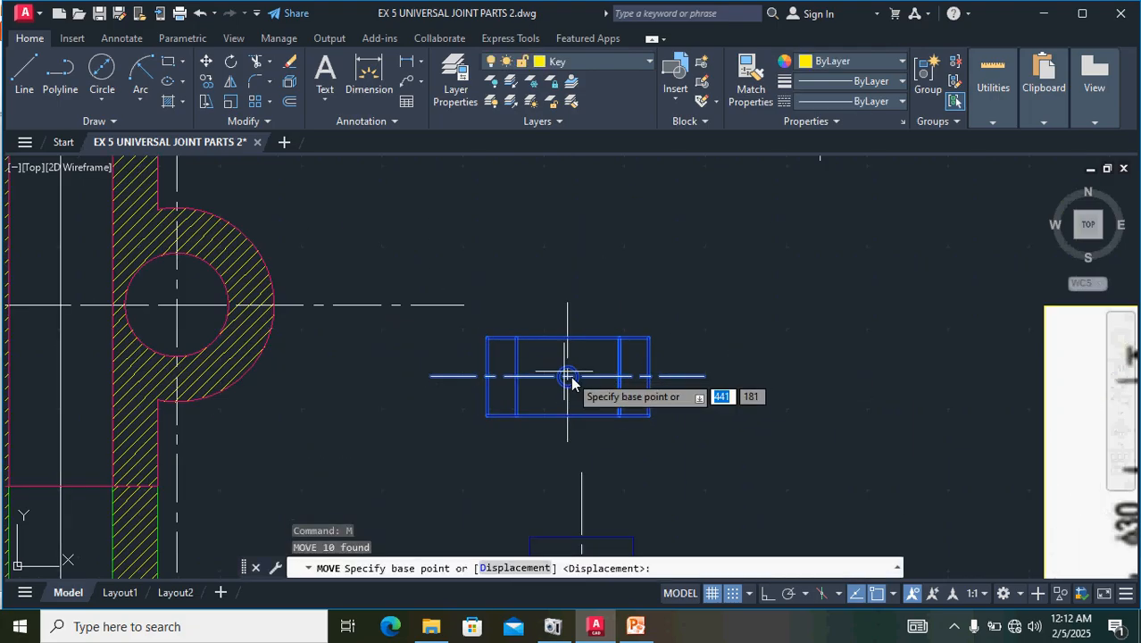
pyautogui.click(699, 377)
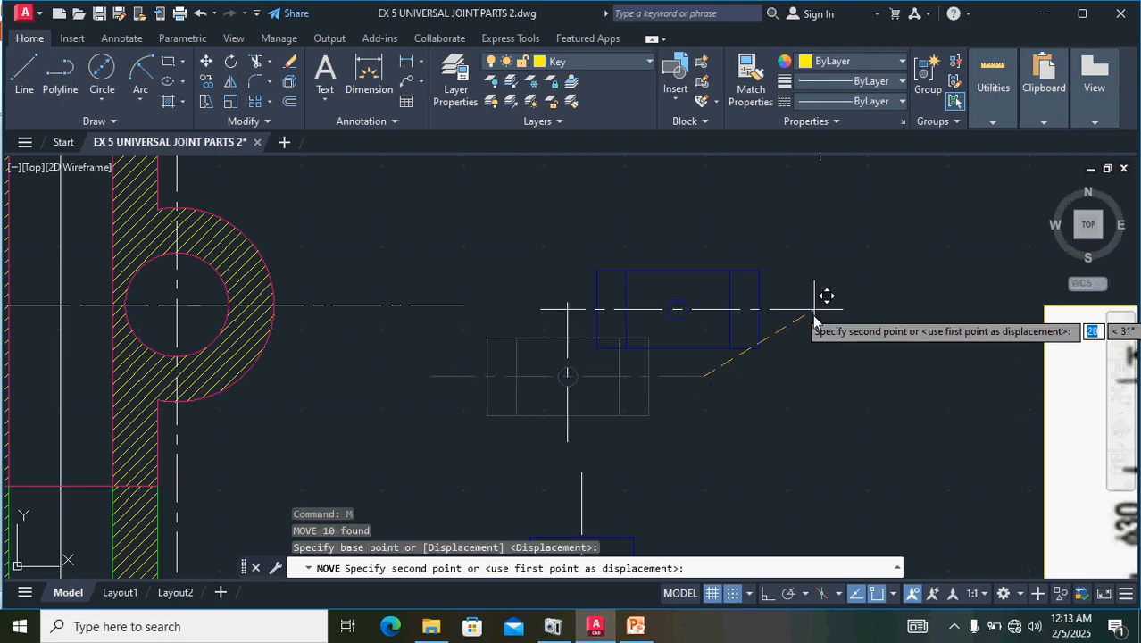
pyautogui.scroll(-4, 774, 382)
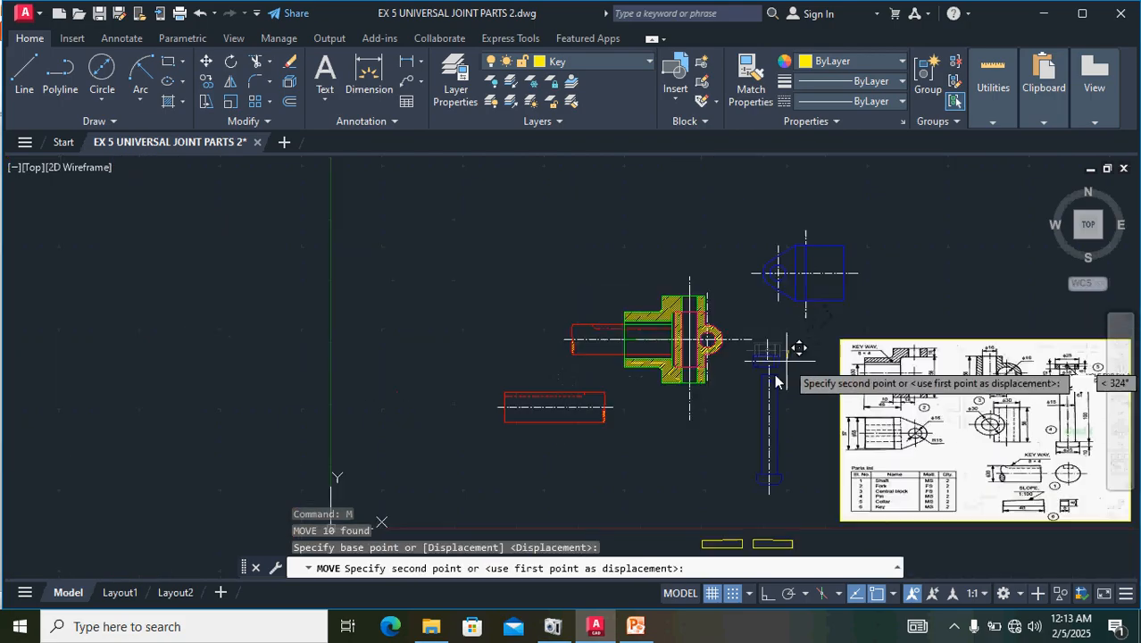
pyautogui.click(922, 267)
pyautogui.scroll(5, 770, 366)
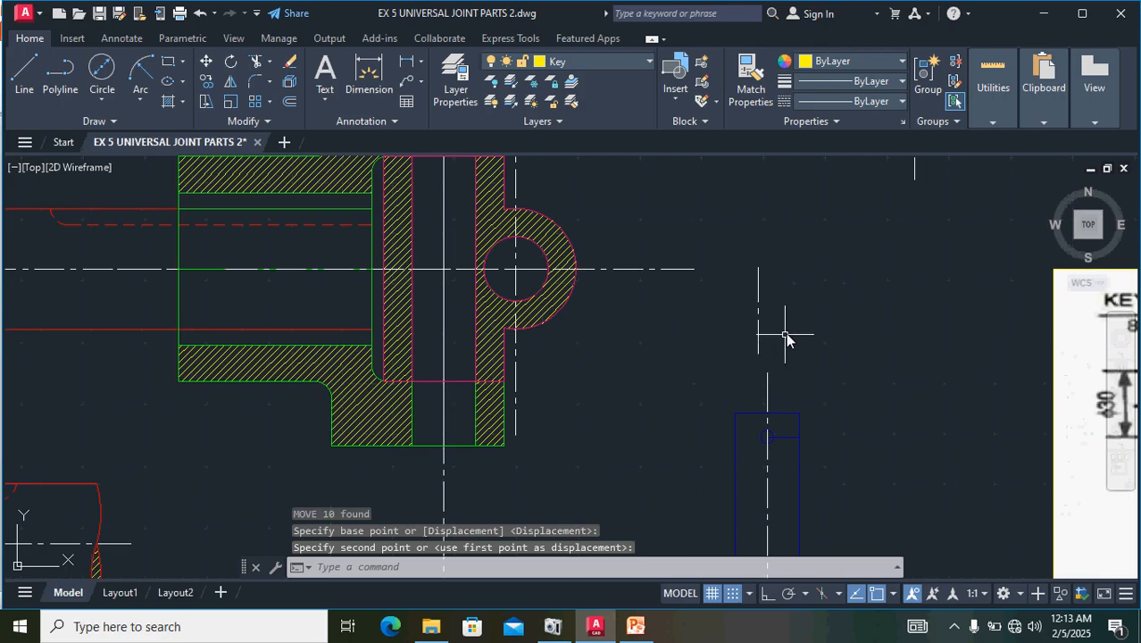
pyautogui.hotkey('ctrl', 'z')
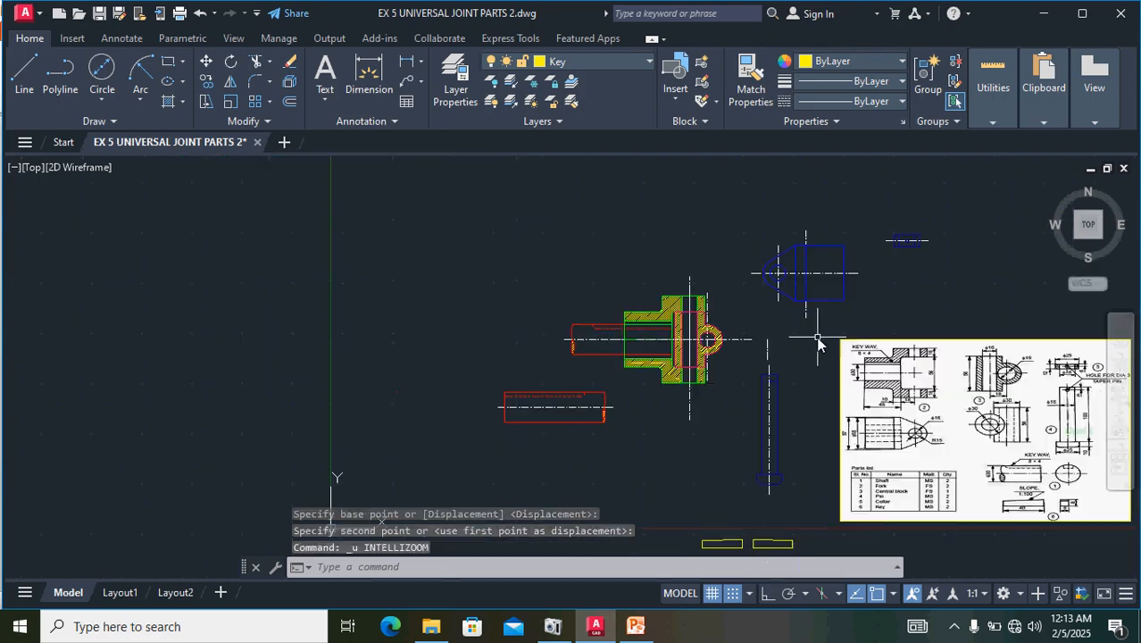
pyautogui.hotkey('ctrl', 'z')
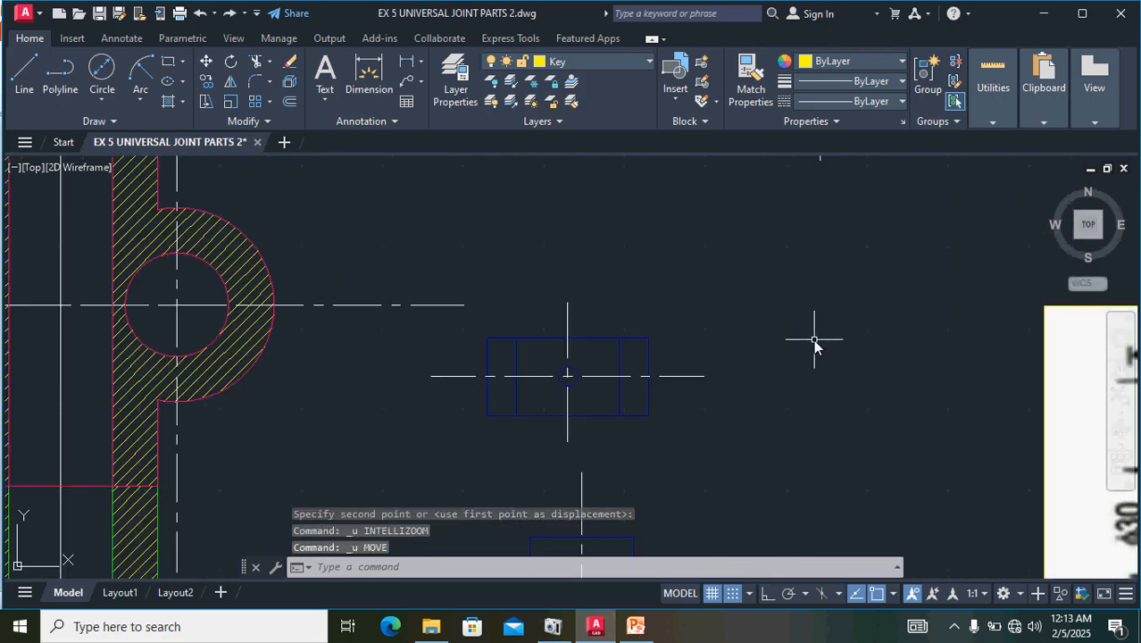
# - Try to move the collar with both of its centre lines to the empty area beside the fork's blue top view
pyautogui.moveTo(698, 453)
pyautogui.mouseDown()
pyautogui.moveTo(571, 300)
pyautogui.moveTo(459, 278)
pyautogui.moveTo(517, 327)
pyautogui.moveTo(471, 306)
pyautogui.moveTo(544, 248)
pyautogui.moveTo(547, 266)
pyautogui.mouseUp()
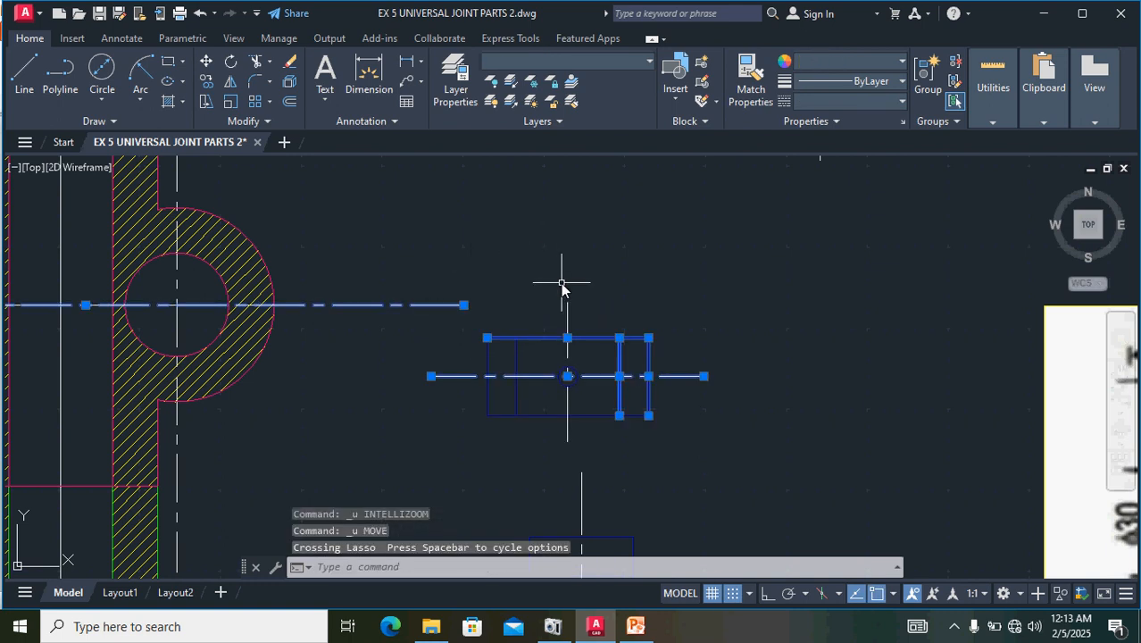
pyautogui.press('Escape')
pyautogui.moveTo(713, 457)
pyautogui.mouseDown()
pyautogui.moveTo(581, 342)
pyautogui.moveTo(470, 370)
pyautogui.moveTo(436, 392)
pyautogui.mouseUp()
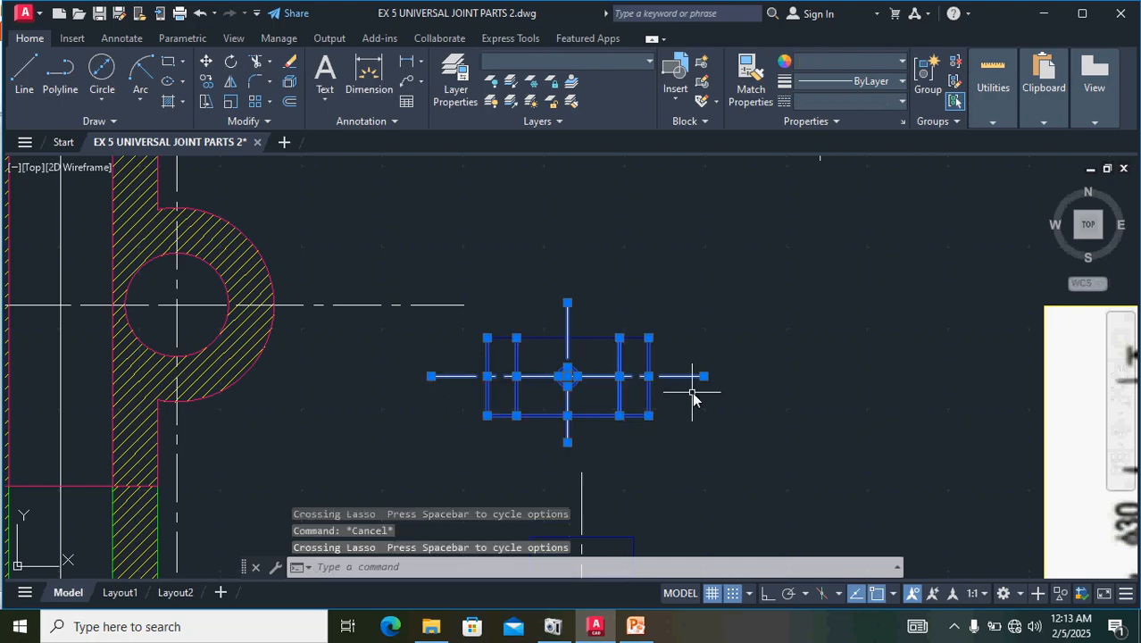
pyautogui.press('Return')
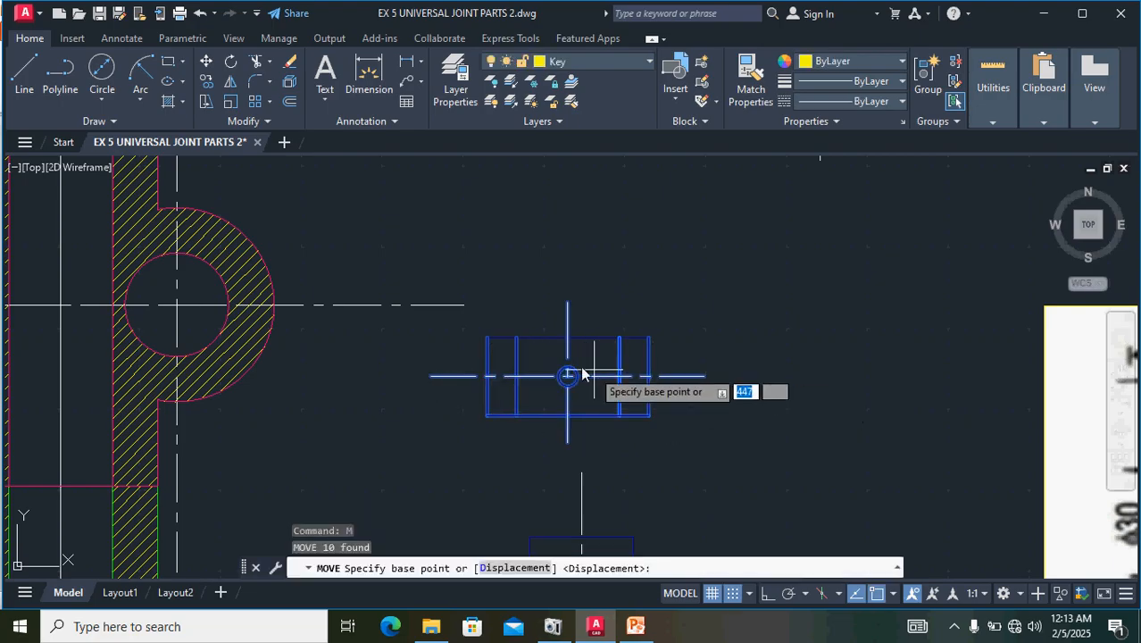
pyautogui.click(689, 376)
pyautogui.scroll(-3, 797, 294)
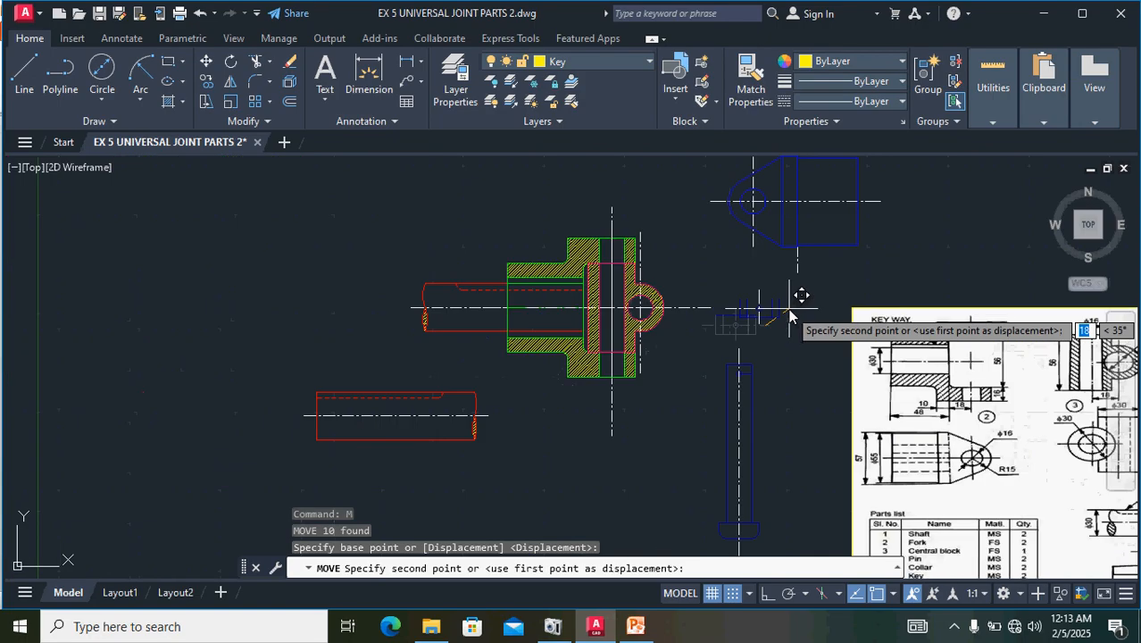
pyautogui.click(992, 198)
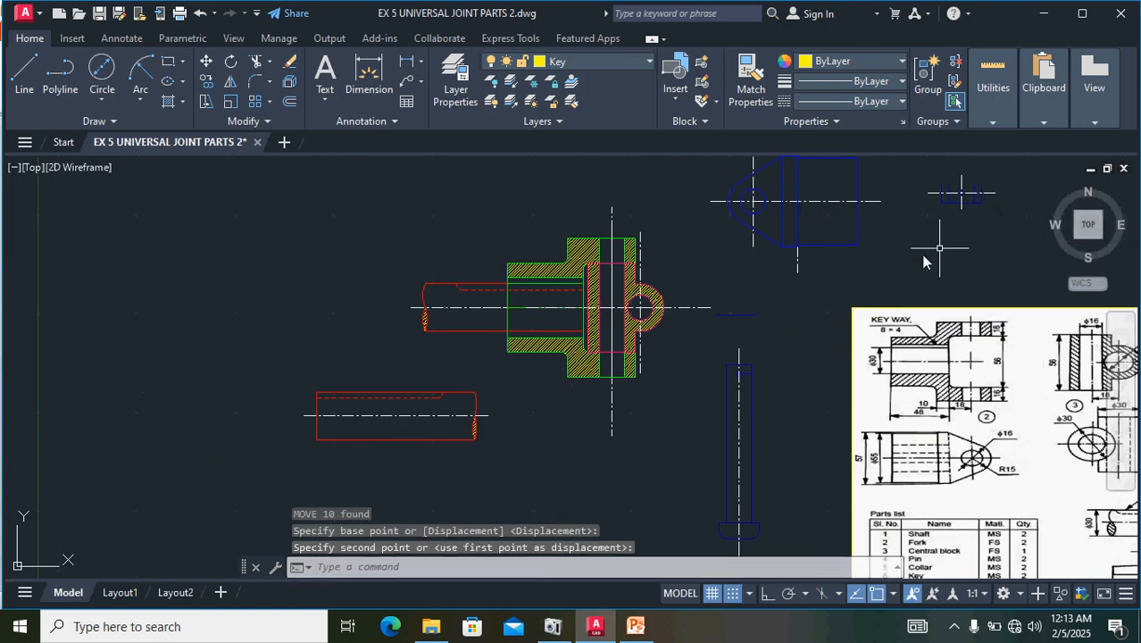
pyautogui.hotkey('ctrl', 'z')
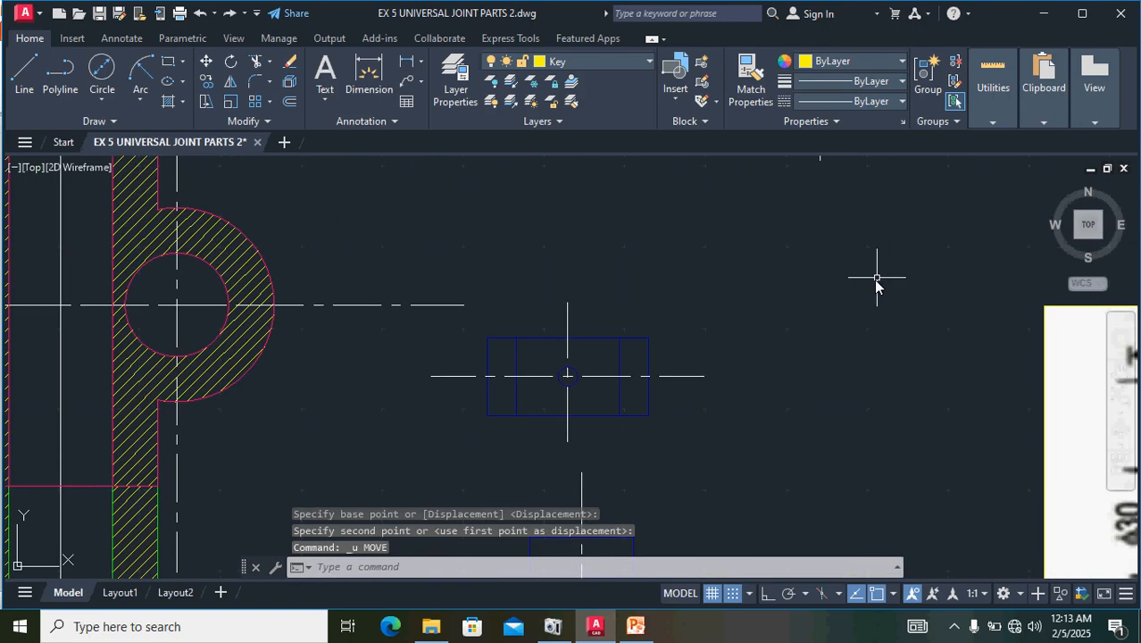
# - Move the complete collar, including both edges and centre lines, by its right side's midpoint to the empty area right of the fork's blue top view
pyautogui.moveTo(709, 440)
pyautogui.mouseDown()
pyautogui.moveTo(668, 331)
pyautogui.moveTo(547, 316)
pyautogui.moveTo(489, 347)
pyautogui.moveTo(460, 399)
pyautogui.mouseUp()
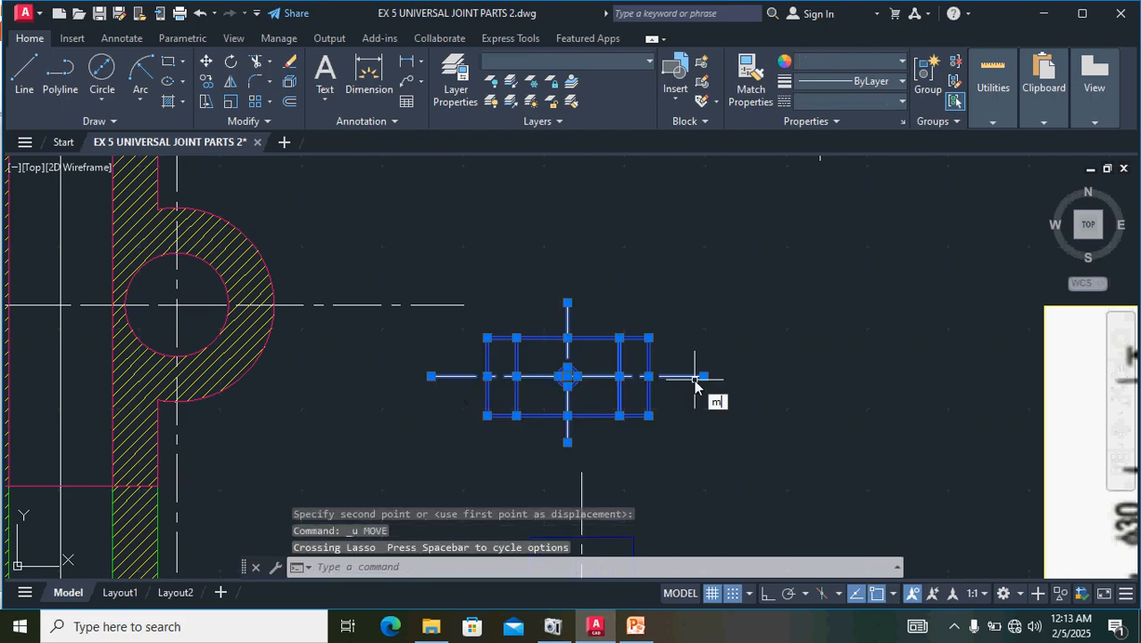
pyautogui.press('Return')
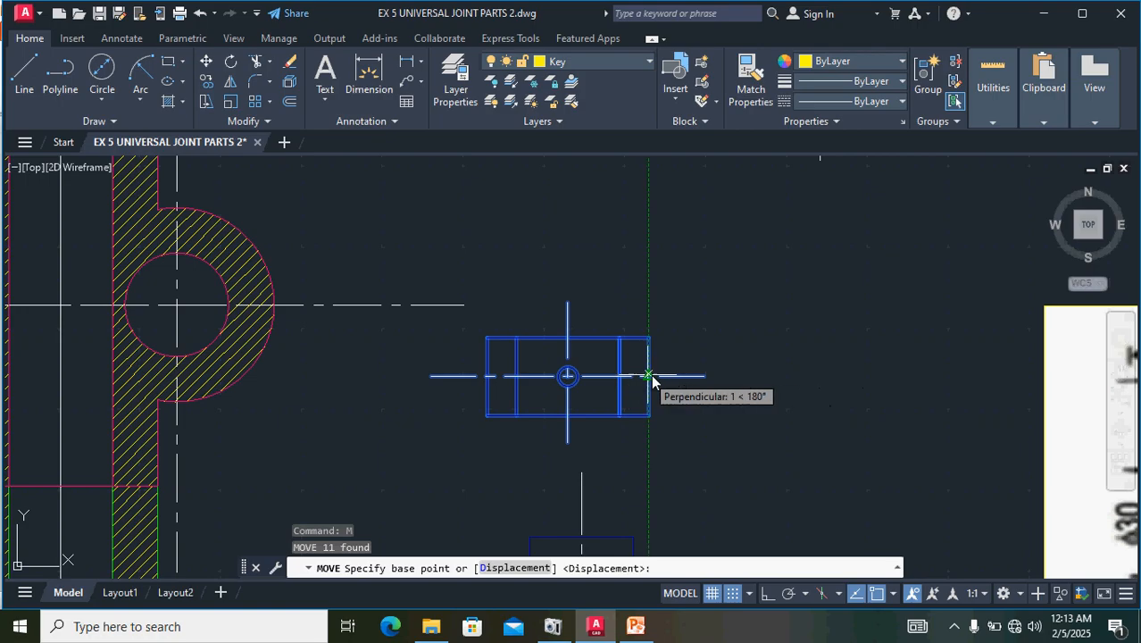
pyautogui.click(652, 381)
pyautogui.scroll(-5, 830, 329)
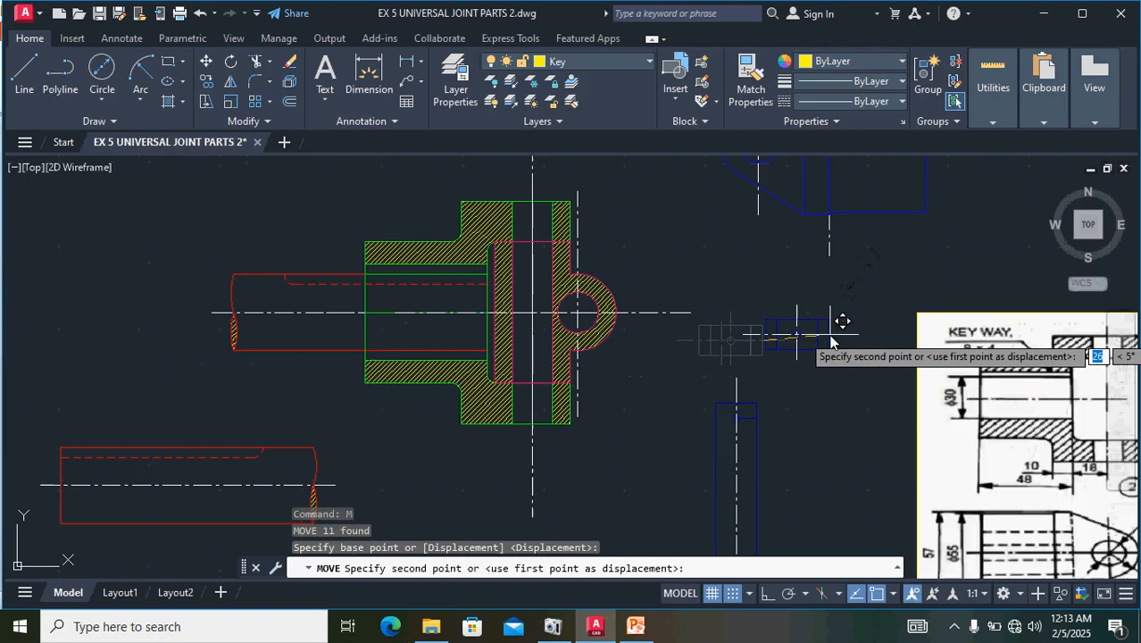
pyautogui.moveTo(805, 373); pyautogui.dragTo(653, 468, button='middle')
pyautogui.click(947, 272)
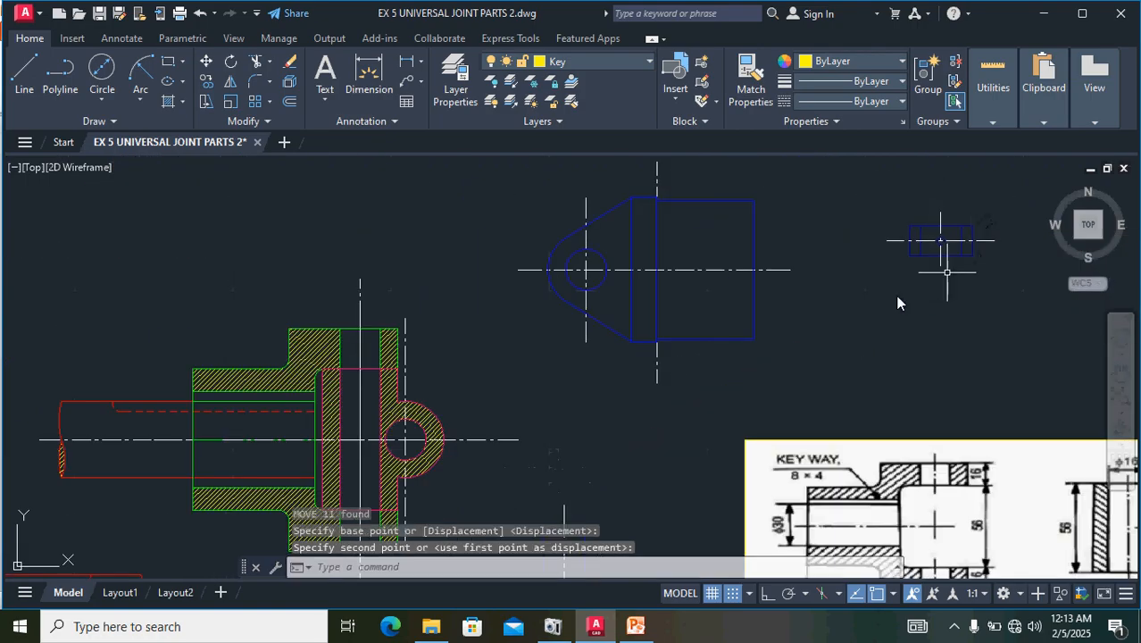
# - Move the fork's blue top view with its centre lines from its hole centre to the centre of the central block's round bore
pyautogui.scroll(-4, 553, 368)
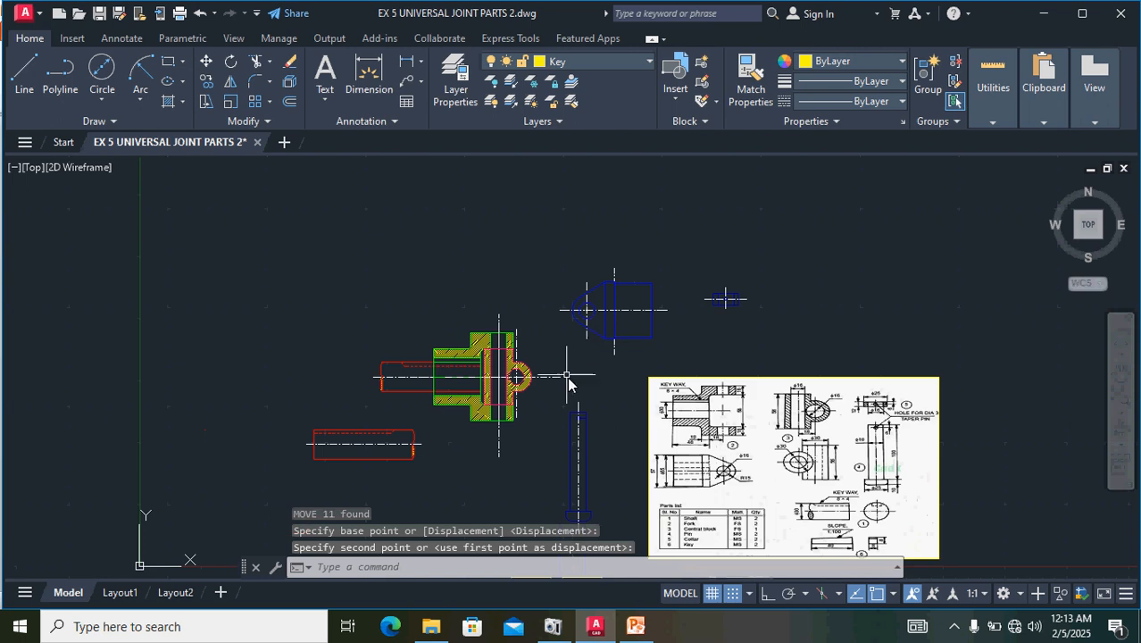
pyautogui.scroll(2, 567, 376)
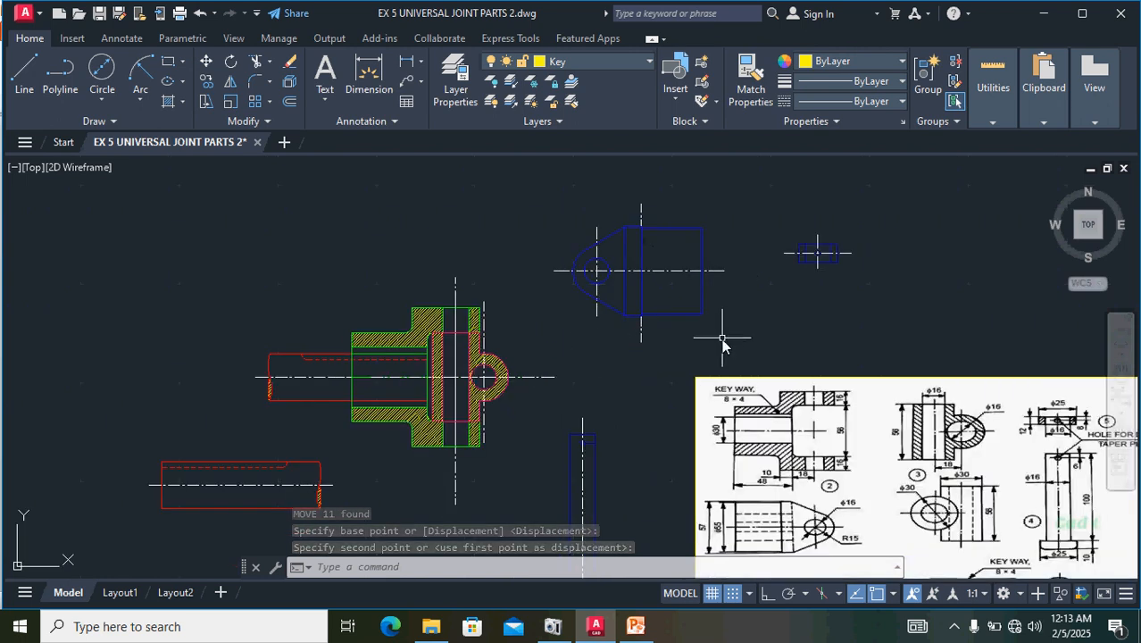
pyautogui.moveTo(728, 337)
pyautogui.mouseDown()
pyautogui.moveTo(641, 187)
pyautogui.moveTo(530, 271)
pyautogui.moveTo(569, 304)
pyautogui.mouseUp()
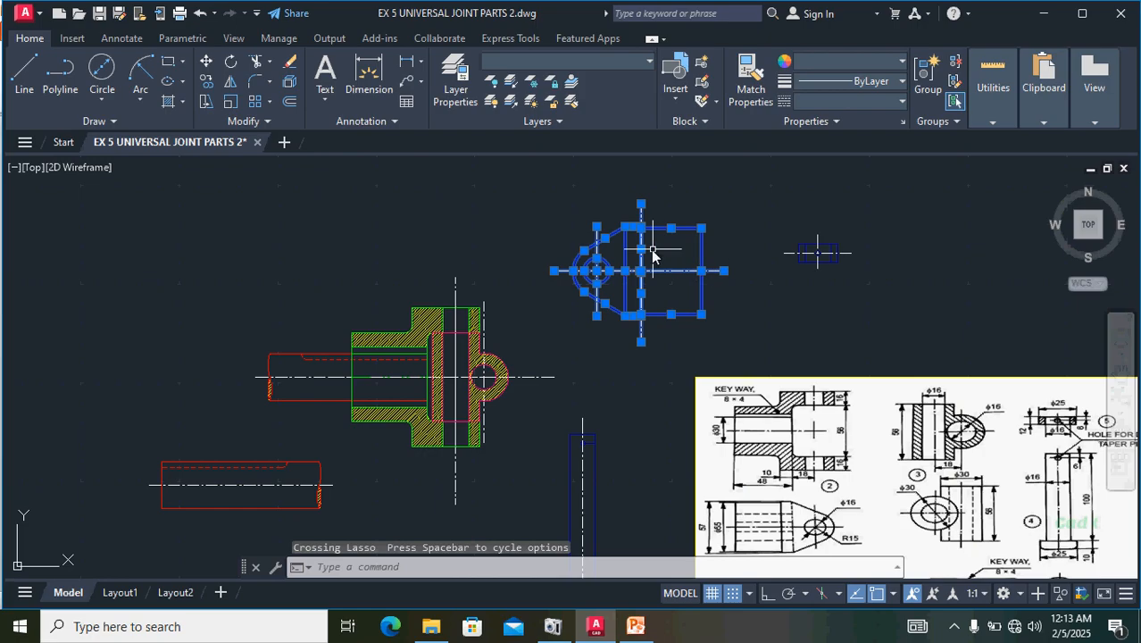
pyautogui.scroll(5, 653, 256)
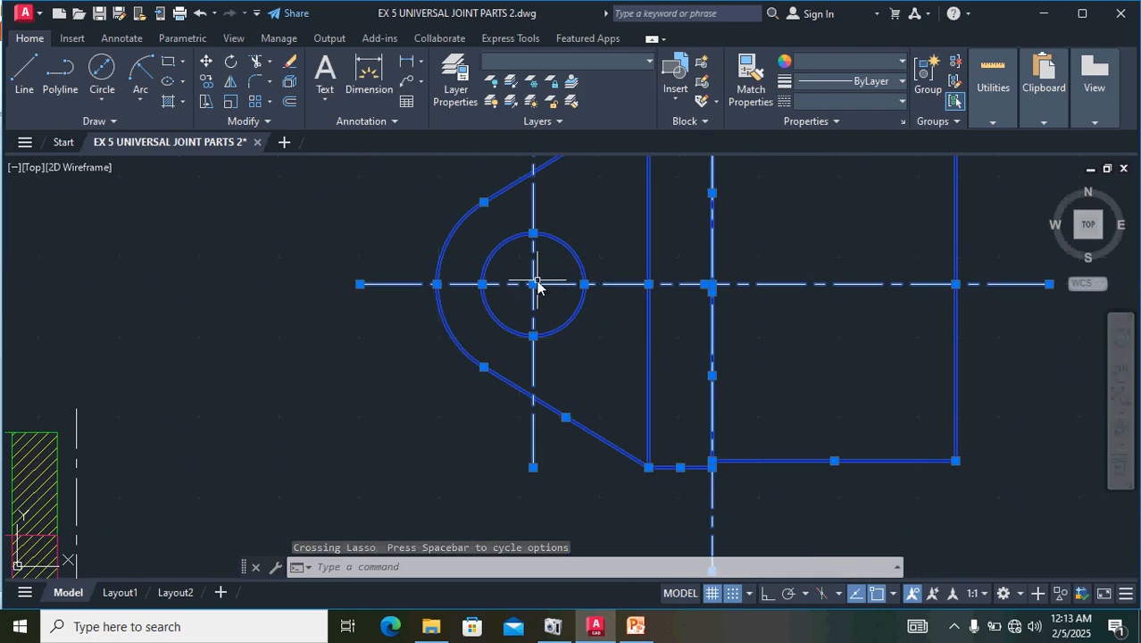
pyautogui.write('m')
pyautogui.press('Return')
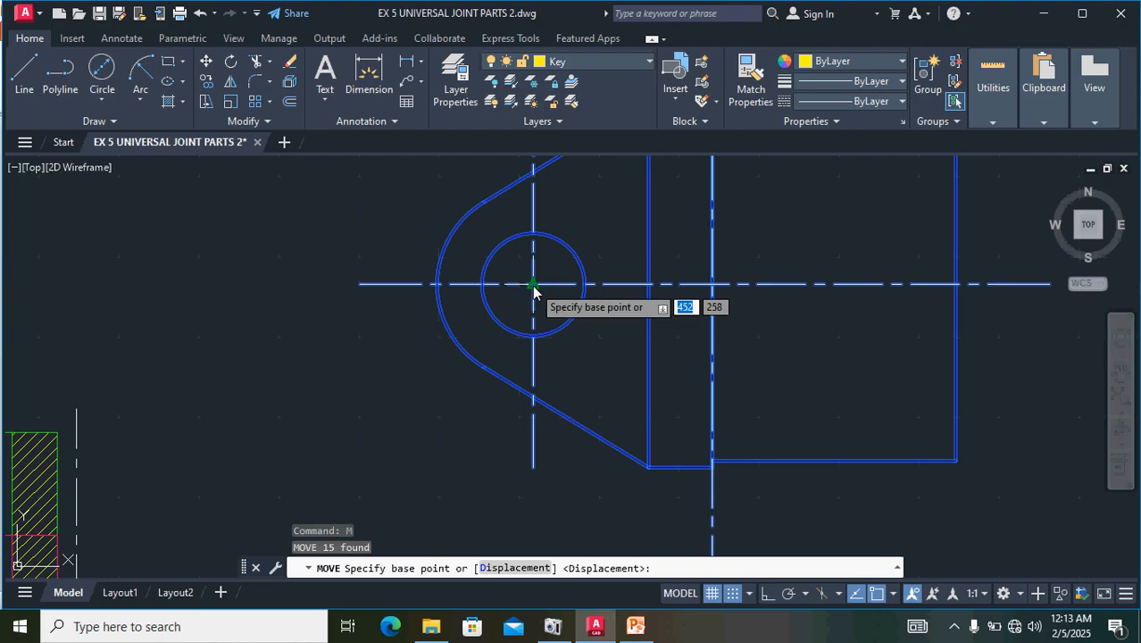
pyautogui.click(533, 284)
pyautogui.scroll(-6, 498, 396)
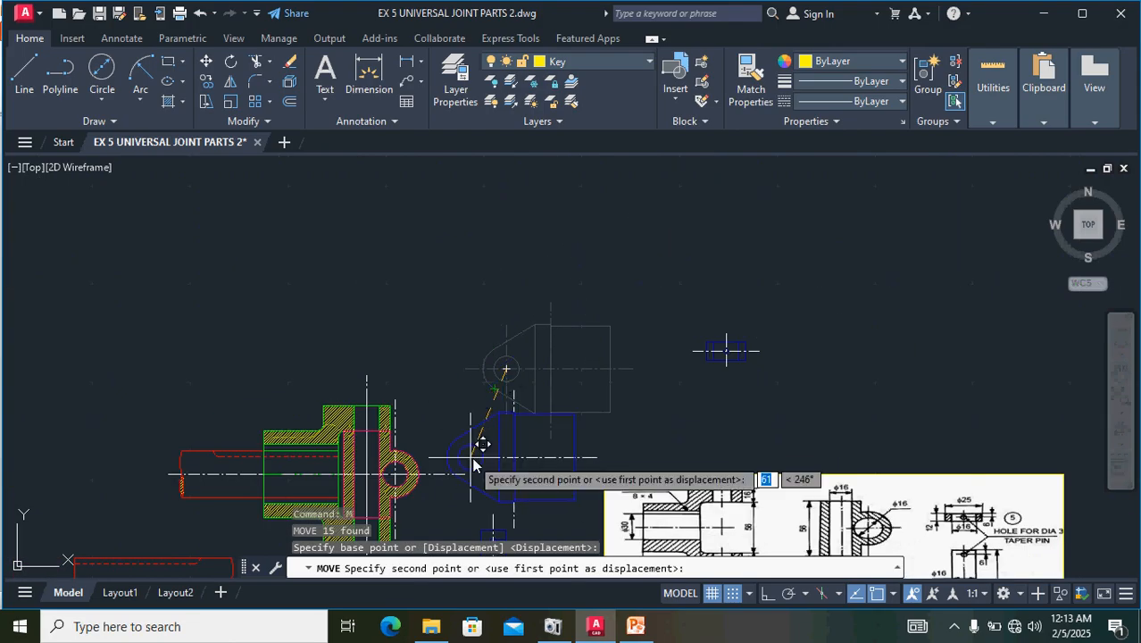
pyautogui.moveTo(474, 459); pyautogui.dragTo(621, 385, button='middle')
pyautogui.scroll(6, 598, 357)
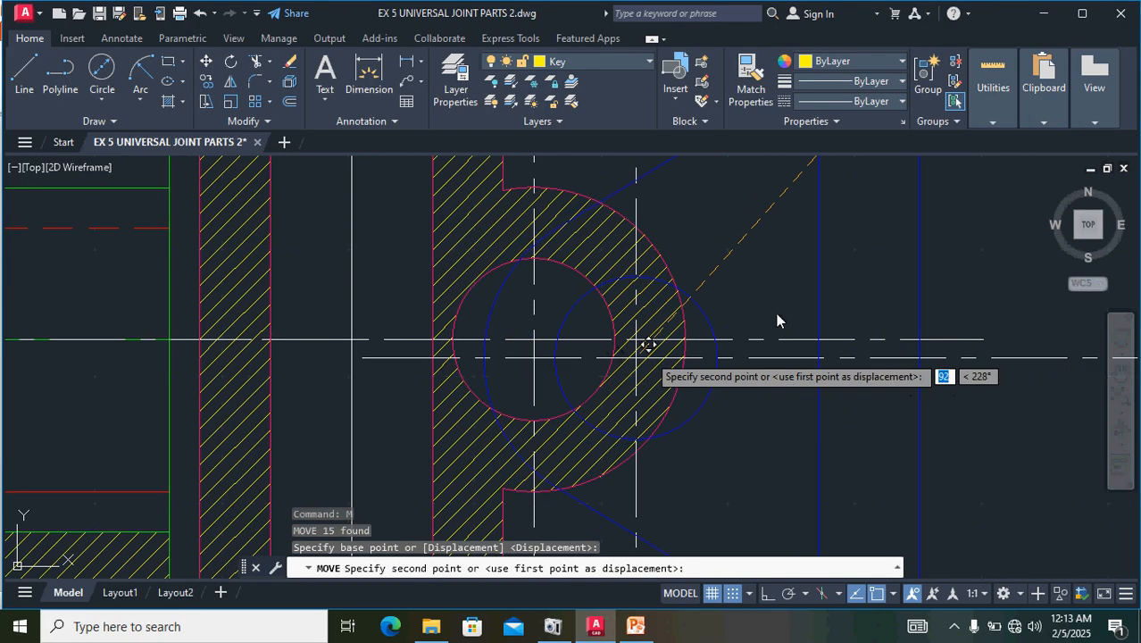
pyautogui.click(536, 346)
pyautogui.scroll(-5, 668, 307)
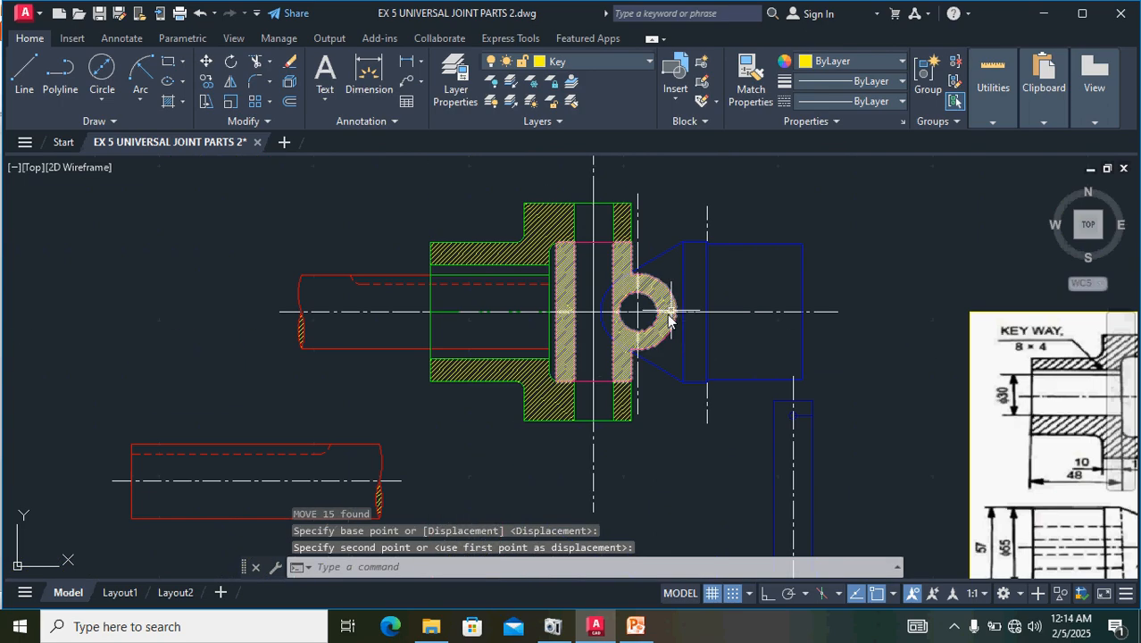
# - Shorten the upper end of the pin's vertical centre line so it extends only slightly above the pin and clears the fork
pyautogui.moveTo(643, 463); pyautogui.dragTo(486, 384, button='middle')
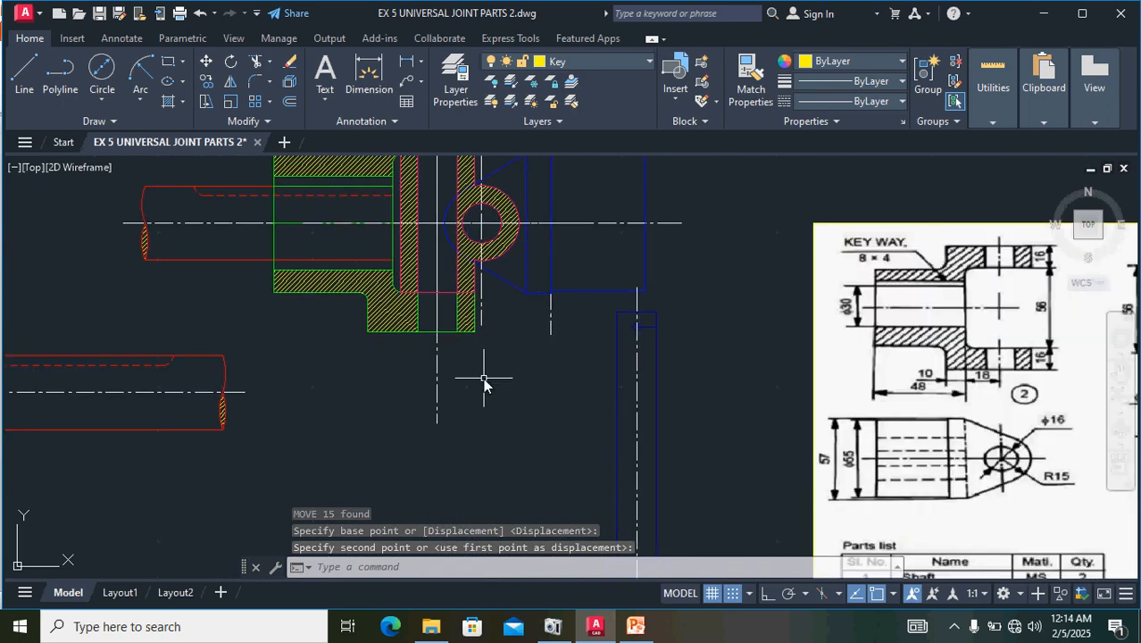
pyautogui.scroll(-3, 718, 316)
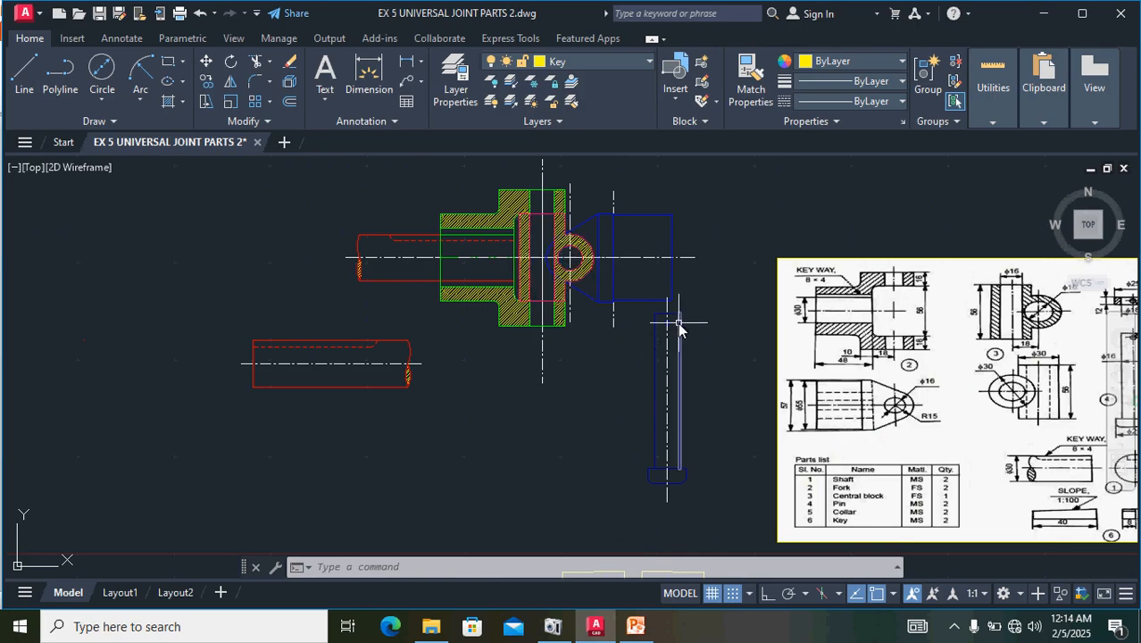
pyautogui.scroll(3, 678, 326)
pyautogui.click(650, 288)
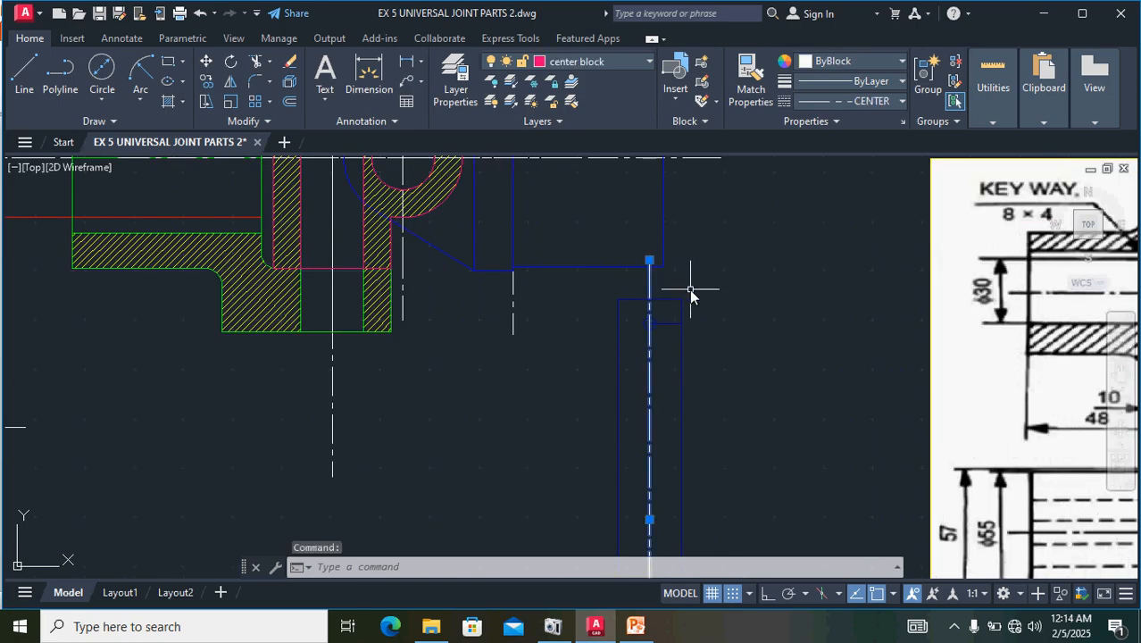
pyautogui.click(649, 261)
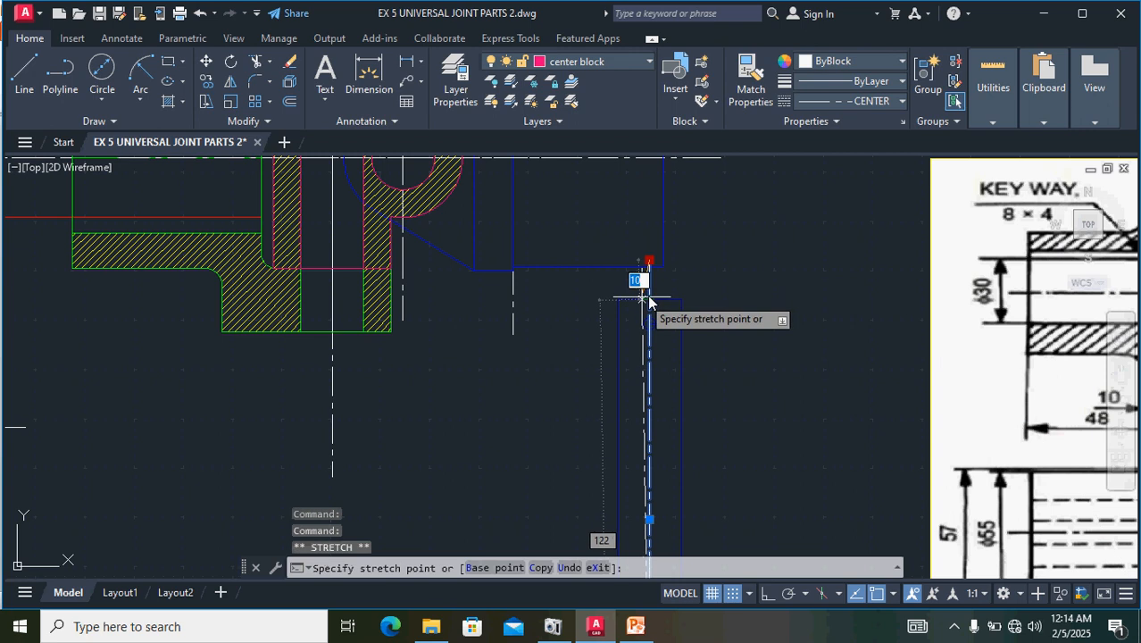
pyautogui.click(727, 310)
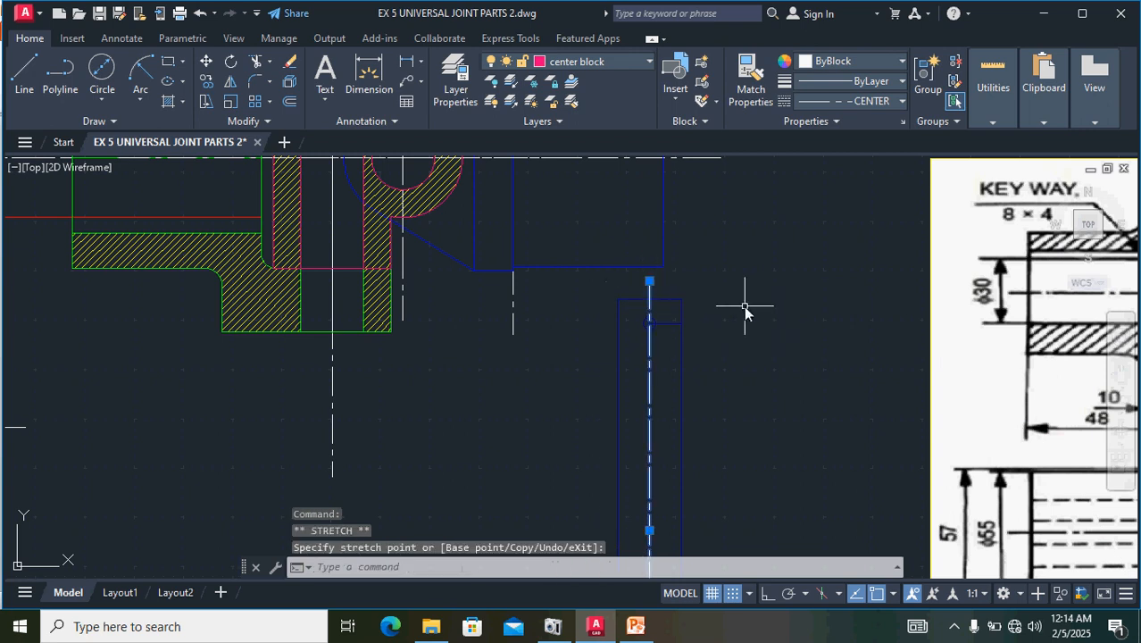
# - Move the complete pin with its centre line from the midpoint of the head's shank-side edge to the centre of the green fork's lower bore opening
pyautogui.scroll(-5, 746, 308)
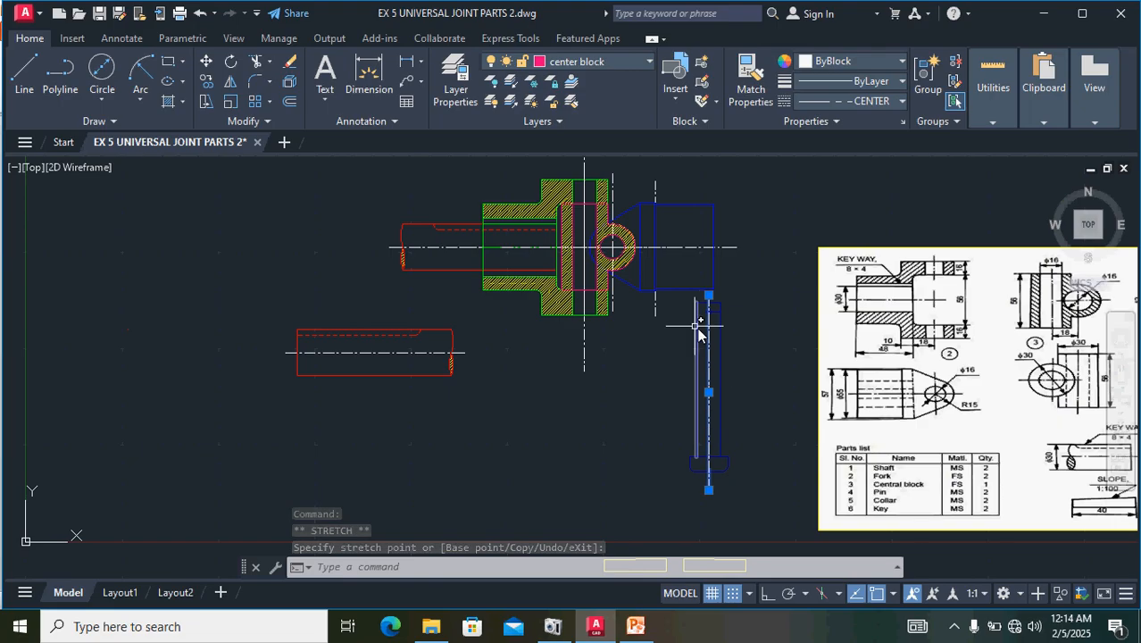
pyautogui.press('Escape')
pyautogui.scroll(2, 721, 393)
pyautogui.scroll(-2, 783, 482)
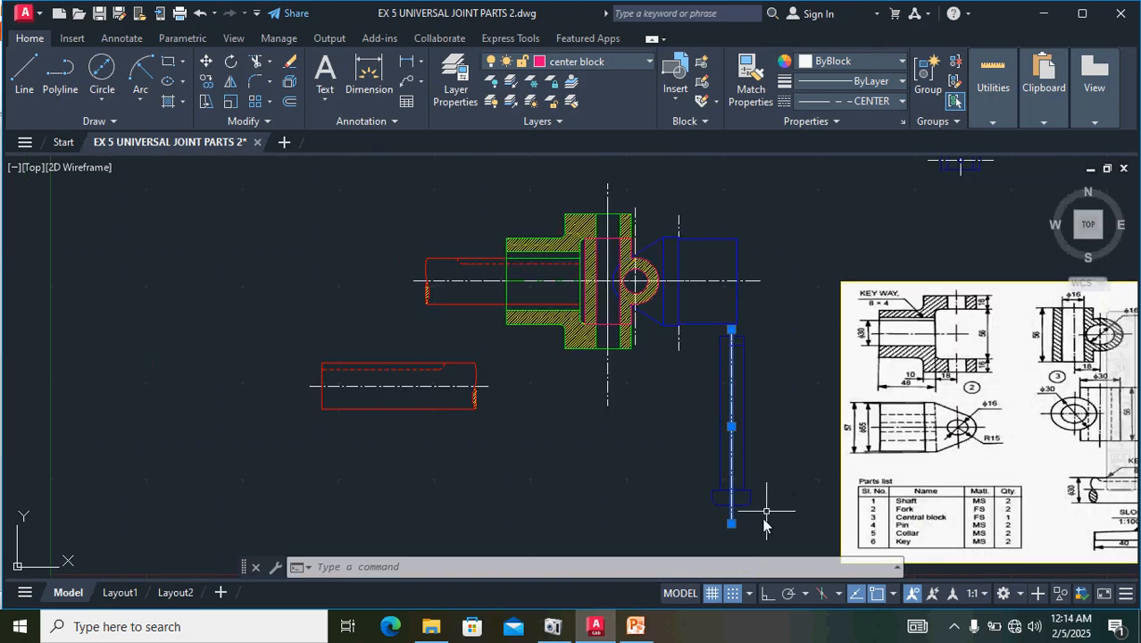
pyautogui.moveTo(762, 543)
pyautogui.mouseDown()
pyautogui.moveTo(771, 439)
pyautogui.moveTo(734, 323)
pyautogui.moveTo(693, 326)
pyautogui.moveTo(675, 468)
pyautogui.moveTo(687, 503)
pyautogui.mouseUp()
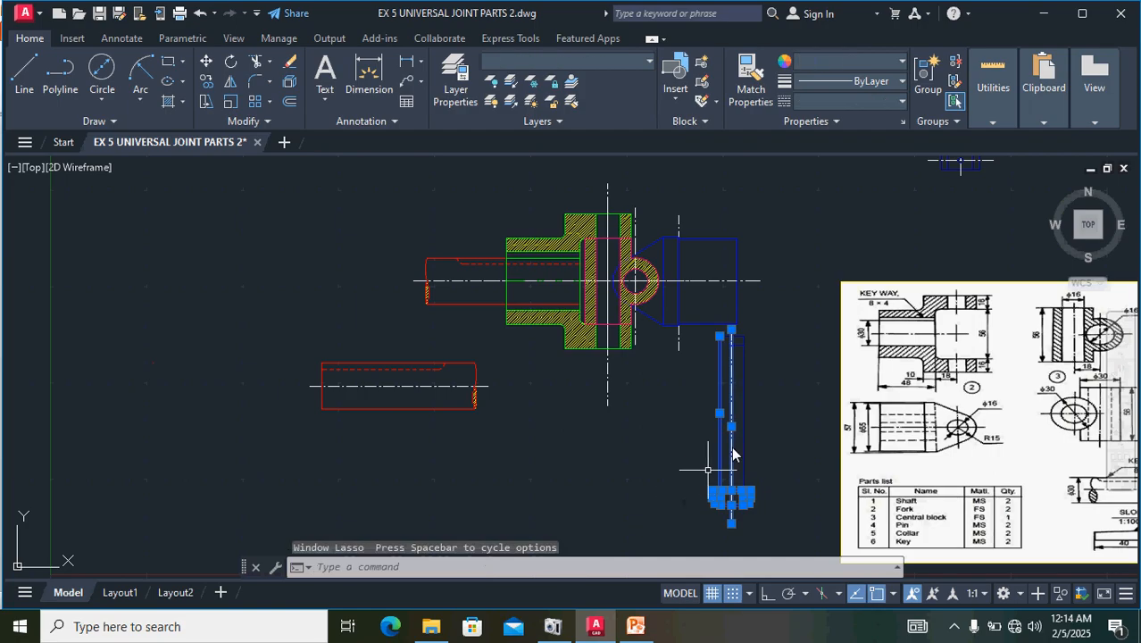
pyautogui.scroll(4, 779, 394)
pyautogui.click(688, 414)
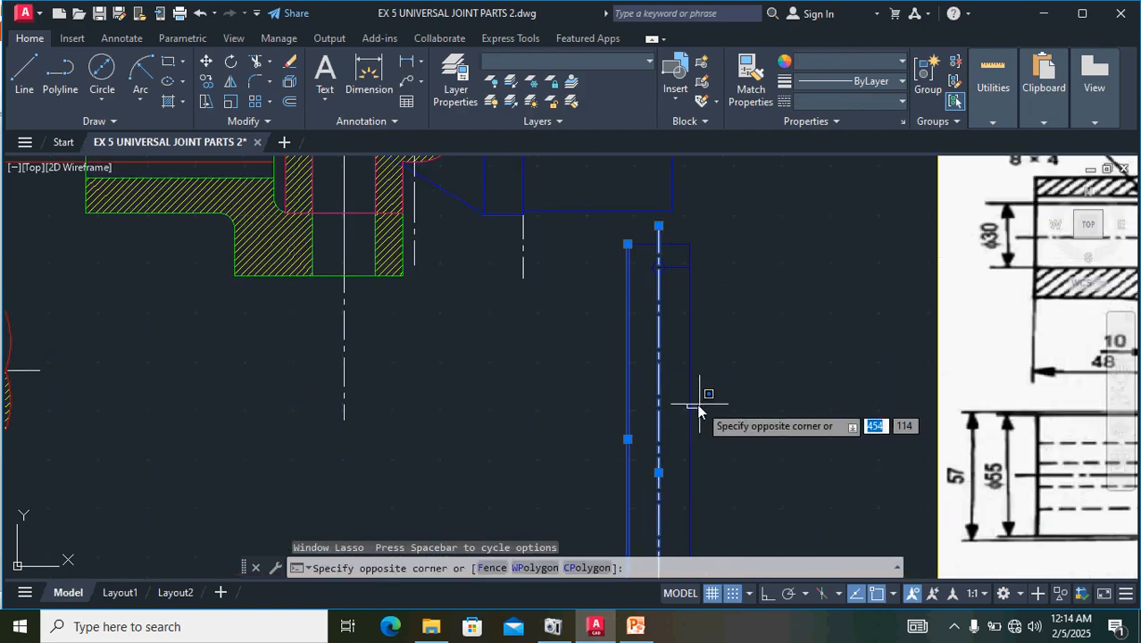
pyautogui.click(689, 403)
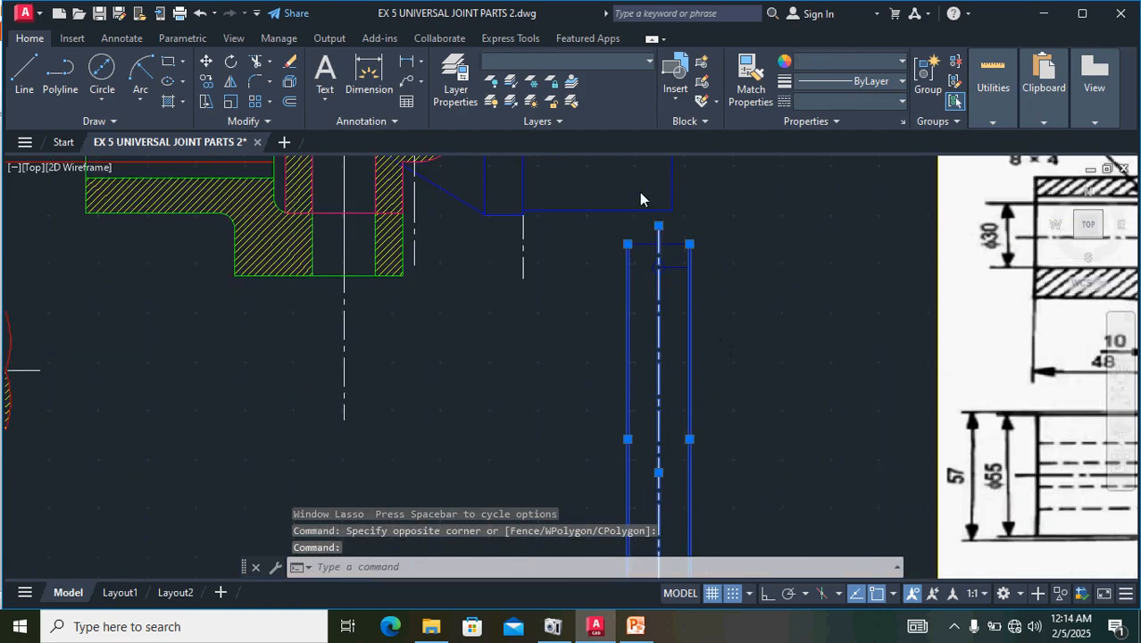
pyautogui.scroll(4, 640, 198)
pyautogui.click(713, 326)
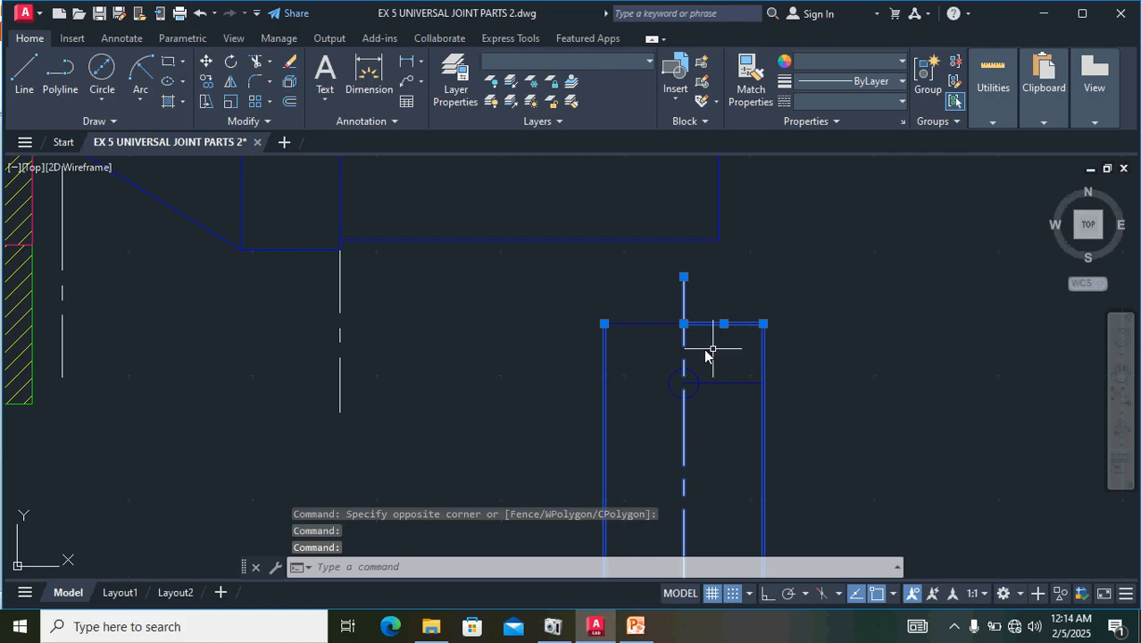
pyautogui.click(660, 326)
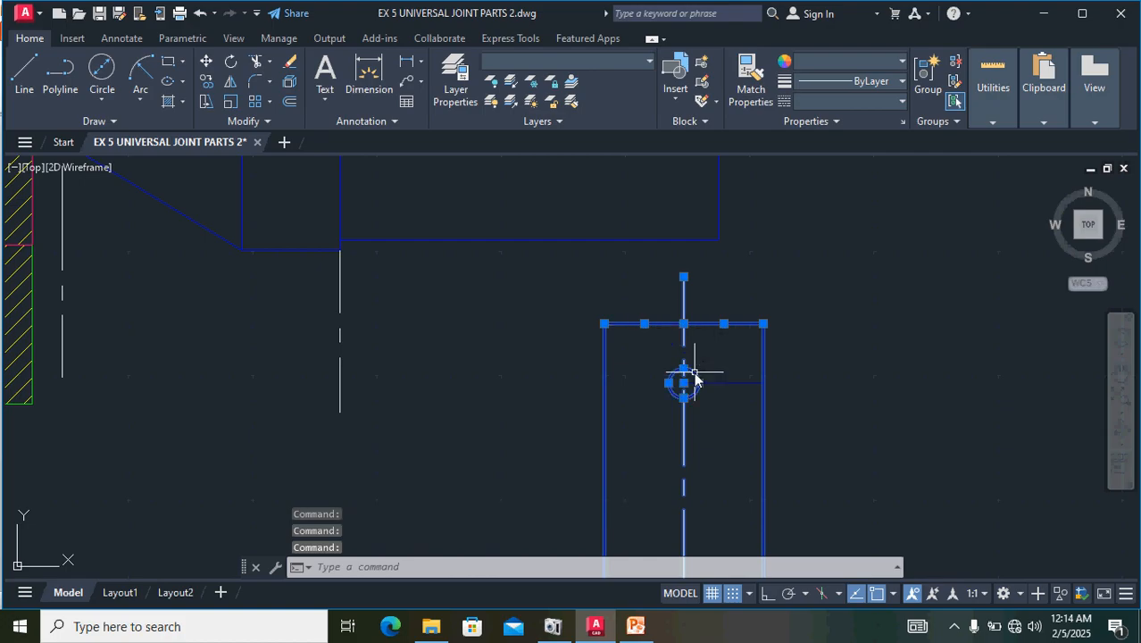
pyautogui.scroll(-5, 808, 339)
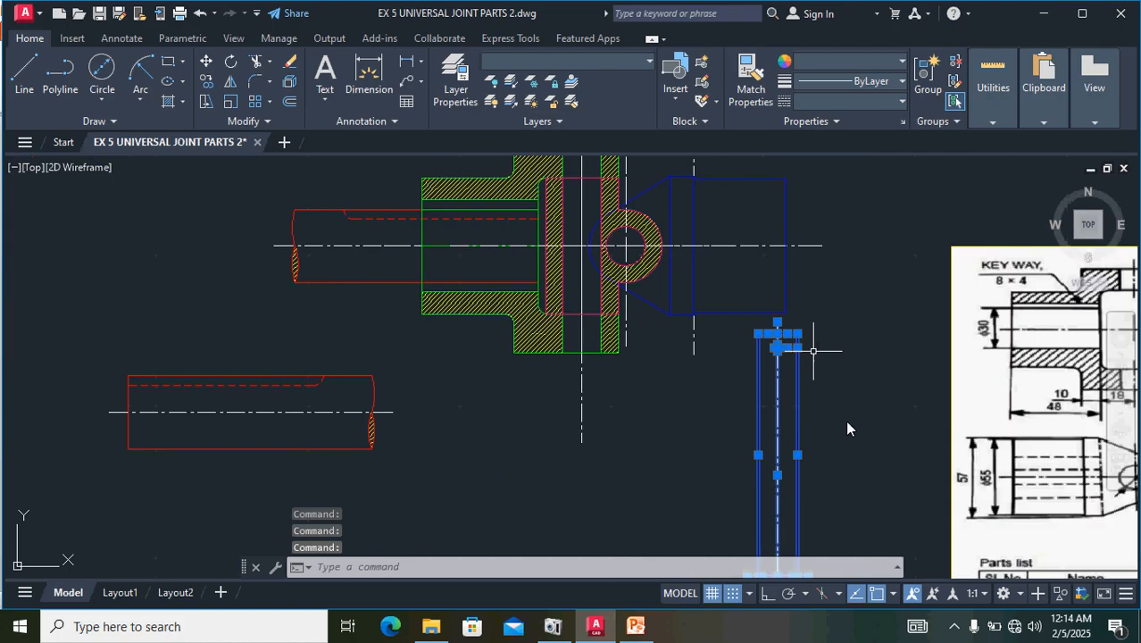
pyautogui.scroll(6, 842, 465)
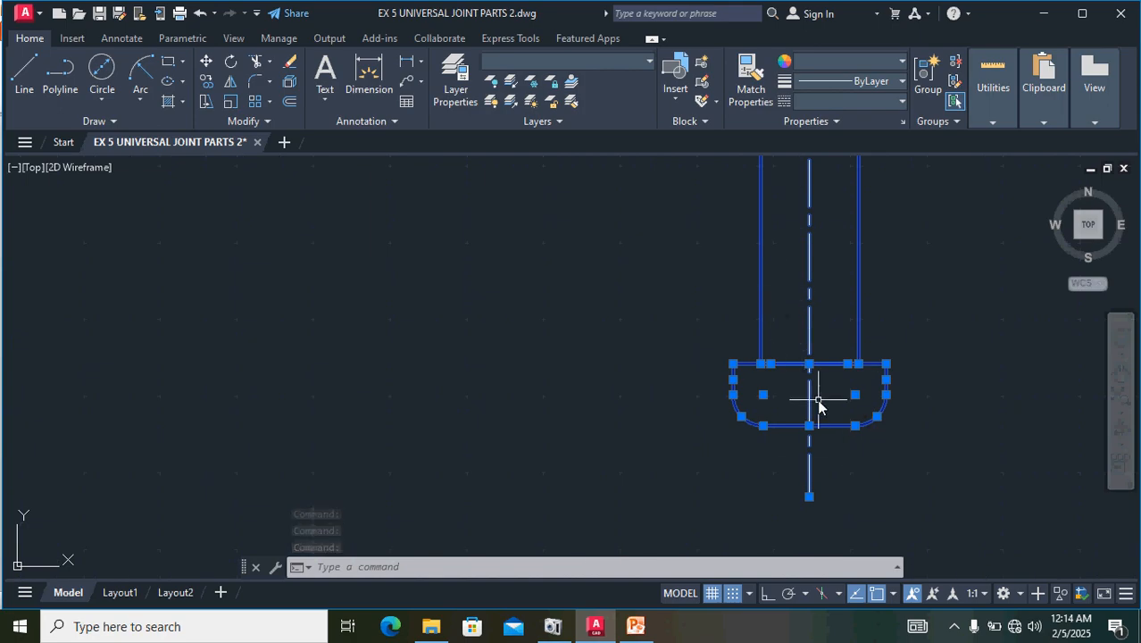
pyautogui.write('m')
pyautogui.press('Return')
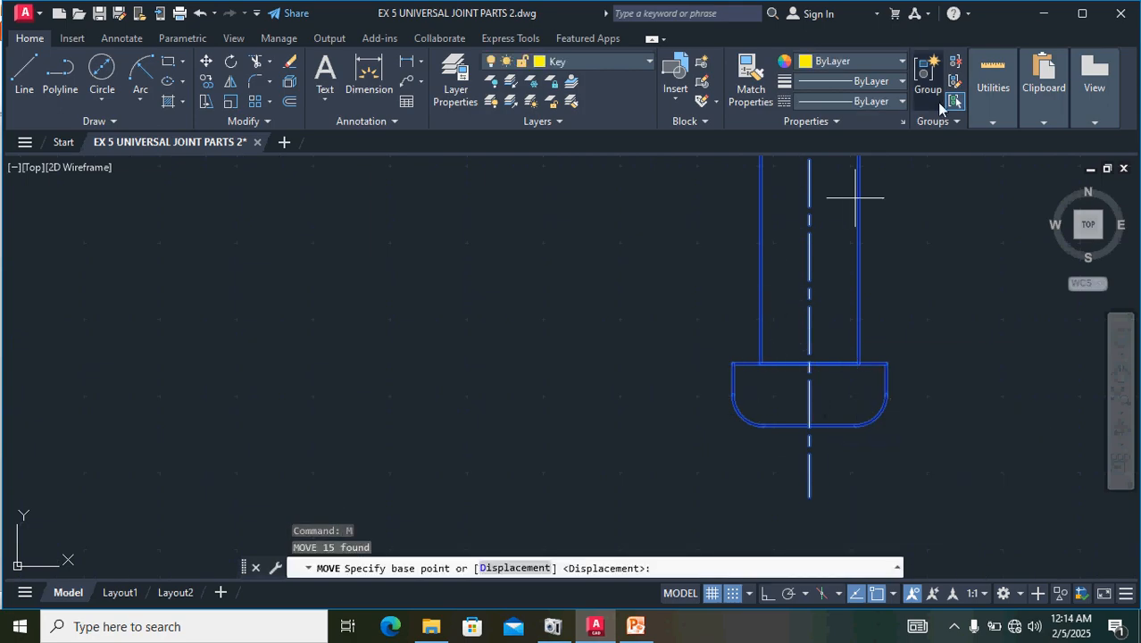
pyautogui.click(808, 368)
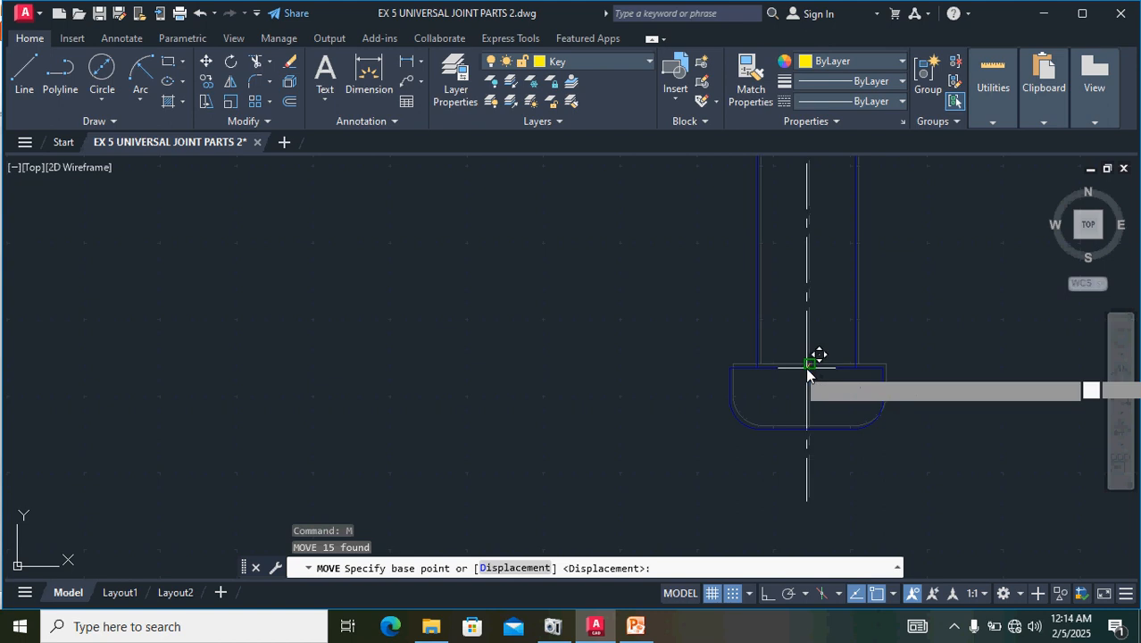
pyautogui.scroll(-3, 393, 388)
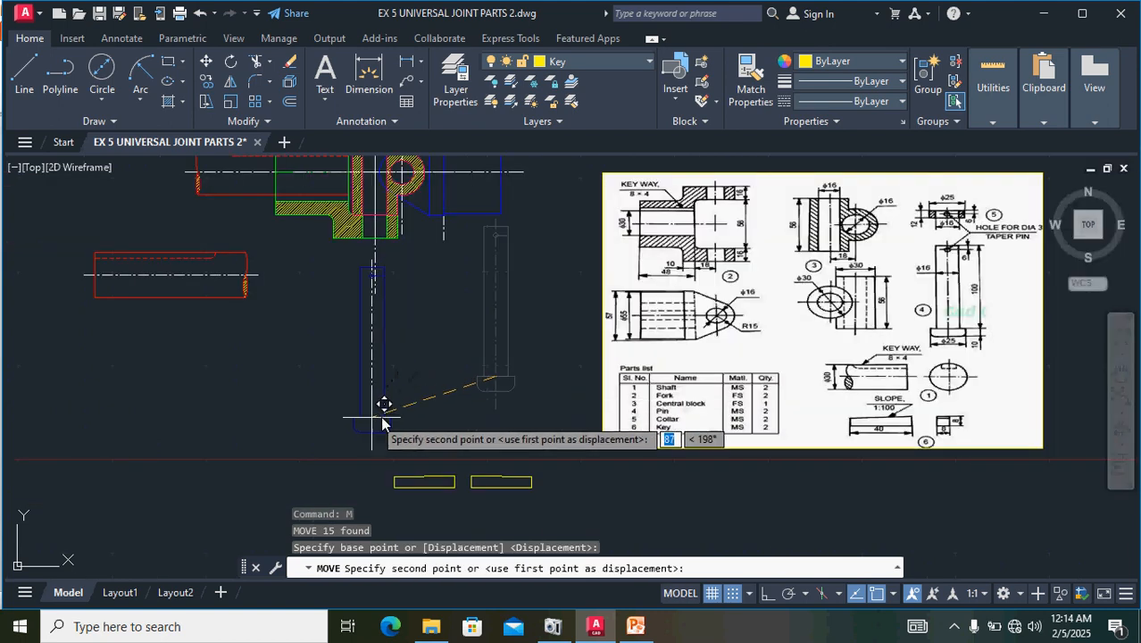
pyautogui.moveTo(392, 407); pyautogui.dragTo(500, 579, button='middle')
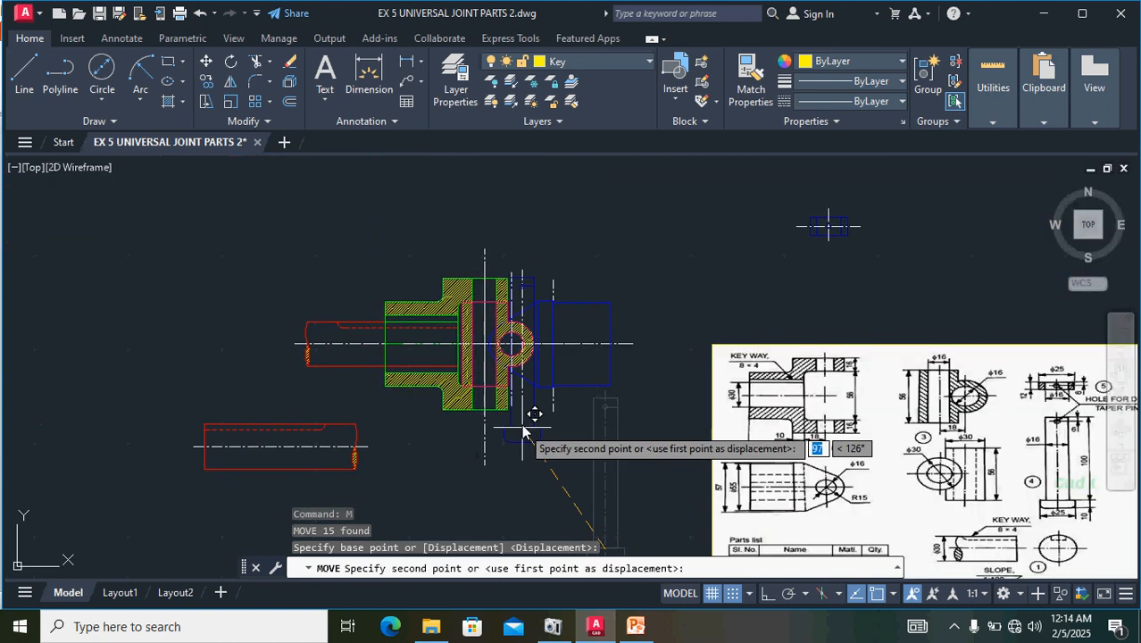
pyautogui.scroll(5, 529, 418)
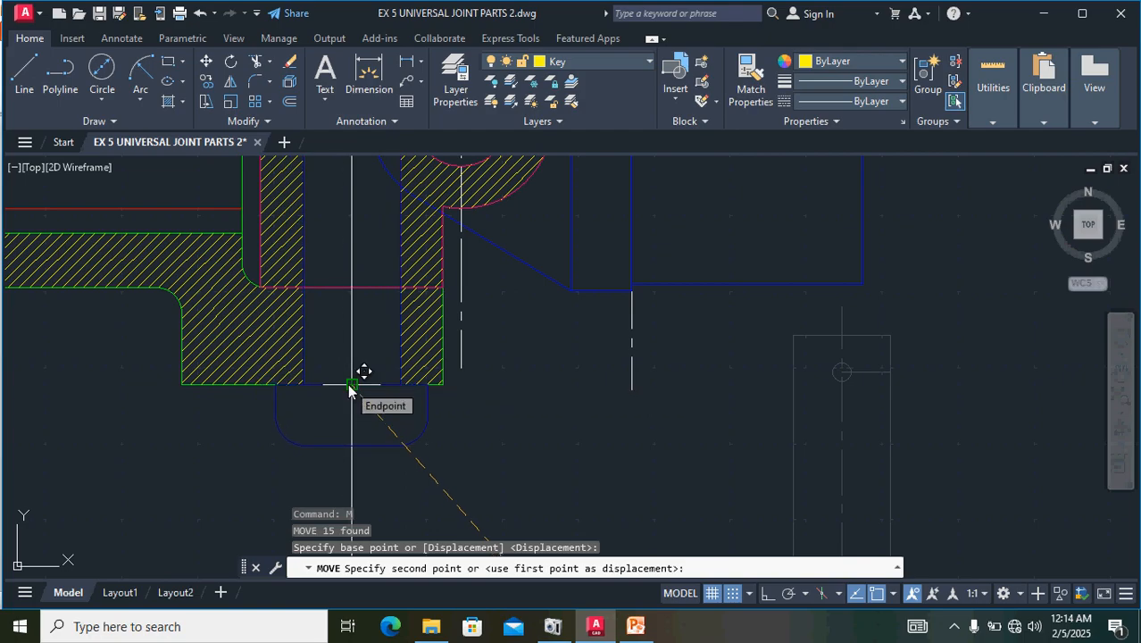
pyautogui.click(351, 387)
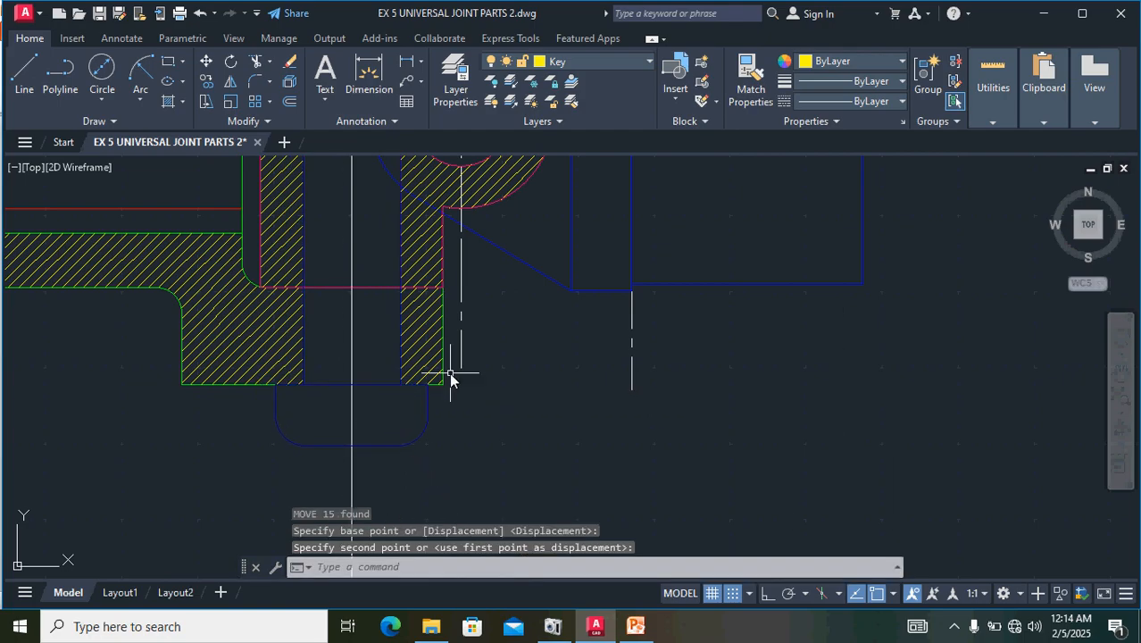
pyautogui.scroll(-4, 451, 375)
pyautogui.moveTo(529, 403); pyautogui.dragTo(550, 523, button='middle')
pyautogui.scroll(5, 444, 284)
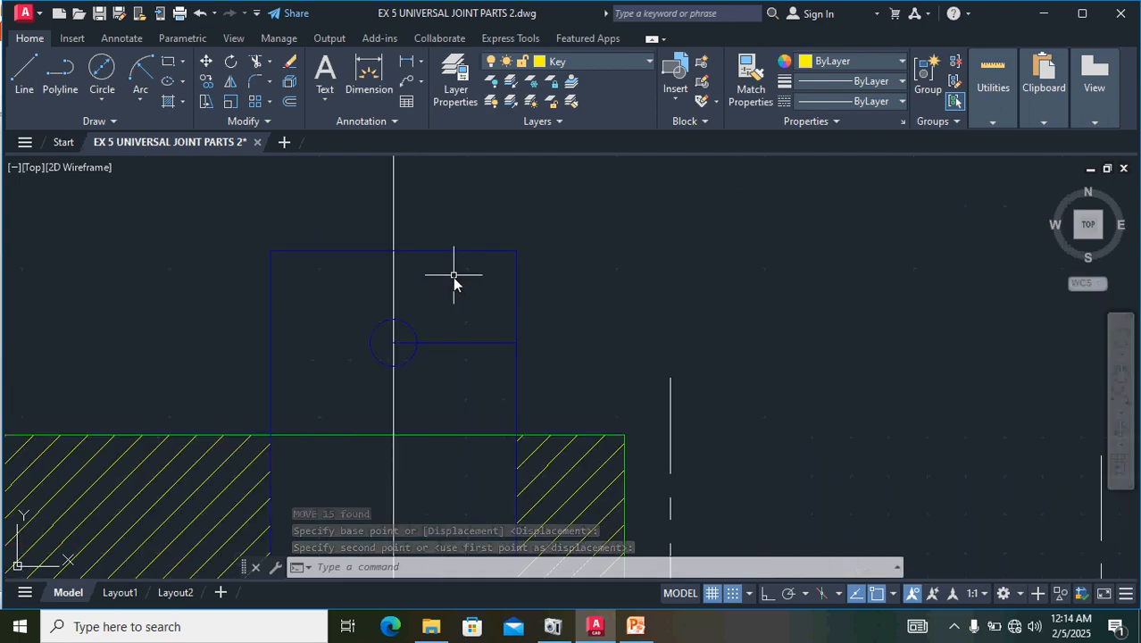
pyautogui.click(466, 343)
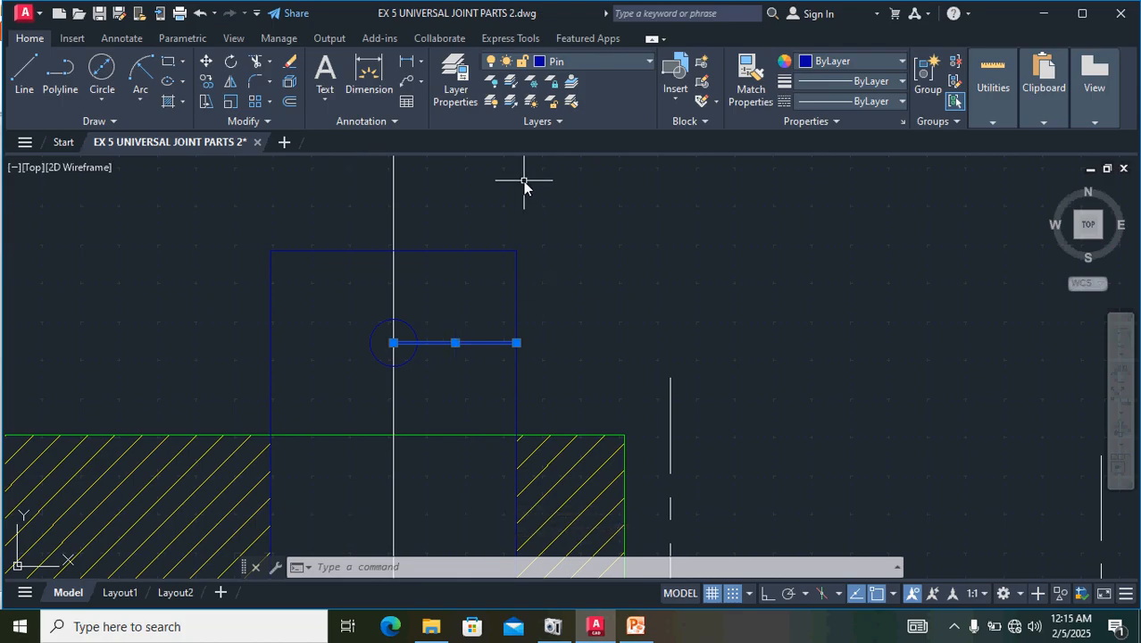
pyautogui.press('Escape')
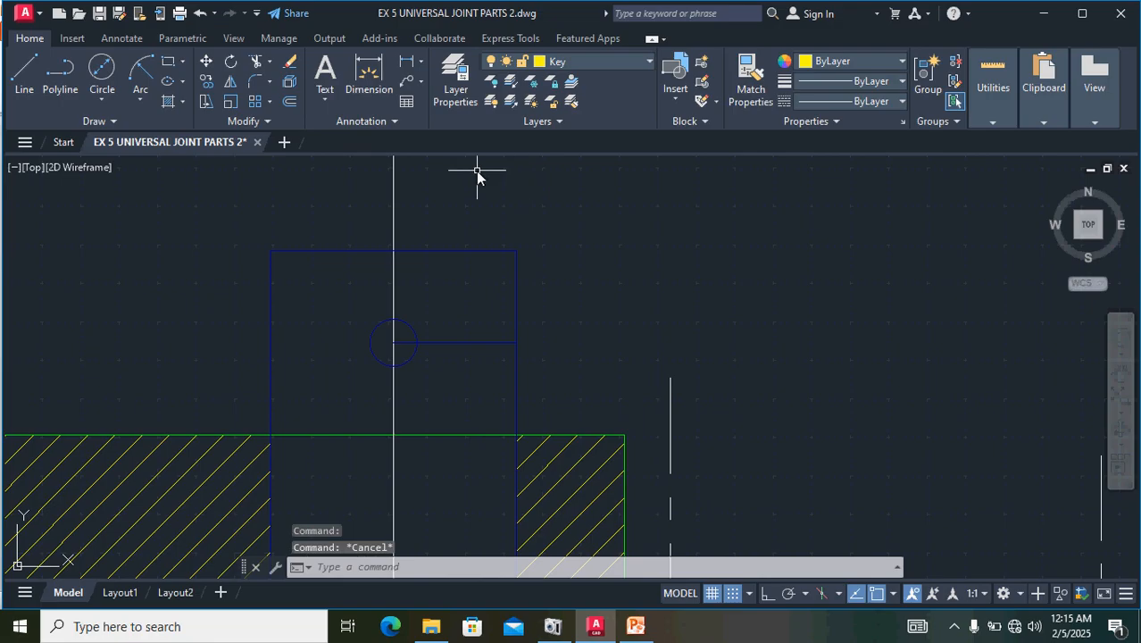
# - Move the complete collar with both centre lines from its small hole's centre to the centre of the taper pin hole near the pin's upper end
pyautogui.scroll(-4, 719, 241)
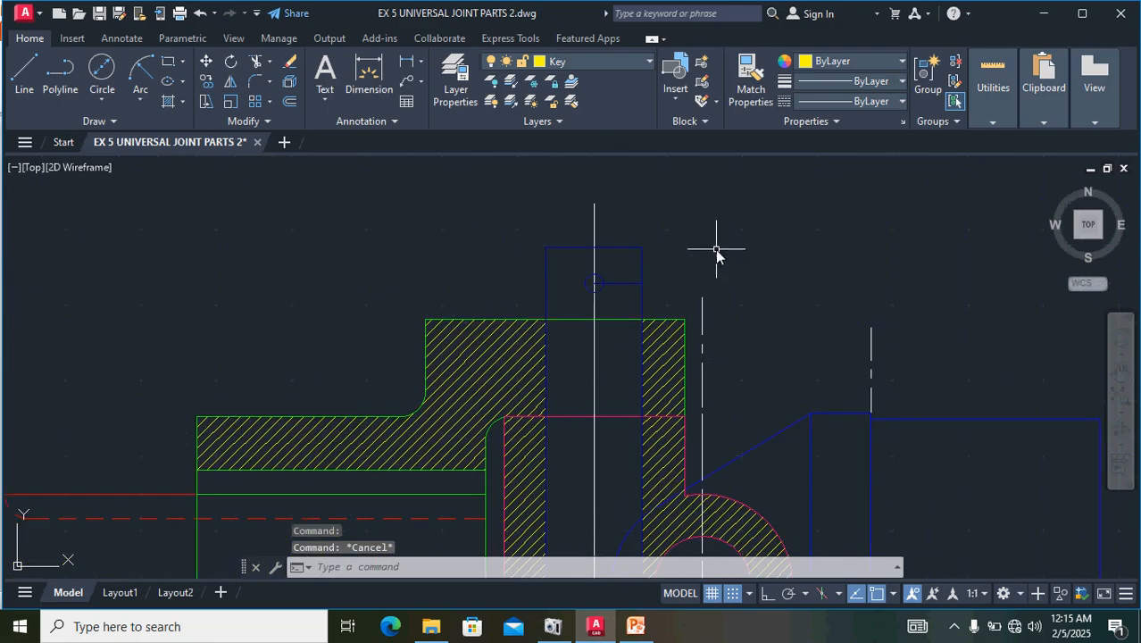
pyautogui.scroll(-3, 786, 217)
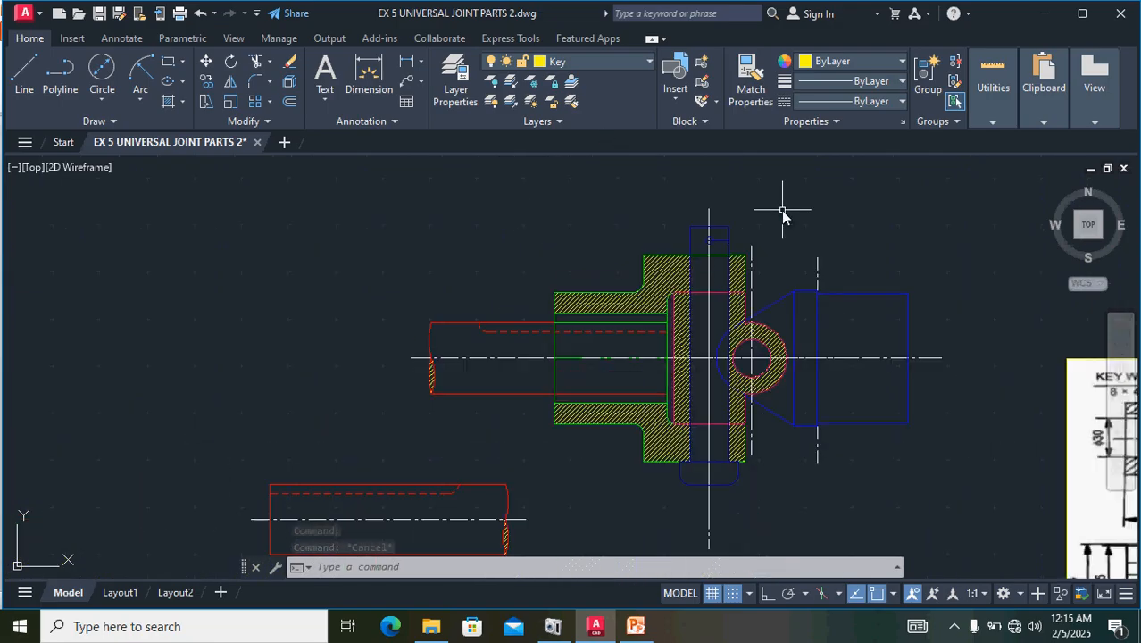
pyautogui.moveTo(853, 259); pyautogui.dragTo(410, 387, button='middle')
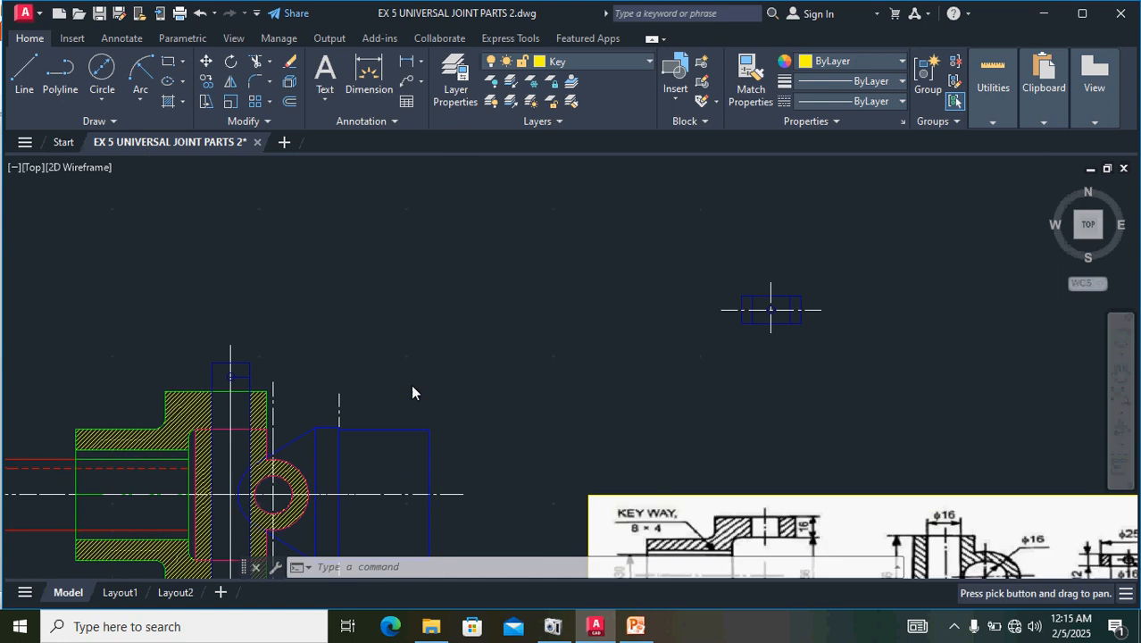
pyautogui.moveTo(698, 262)
pyautogui.mouseDown()
pyautogui.moveTo(812, 366)
pyautogui.moveTo(879, 299)
pyautogui.mouseUp()
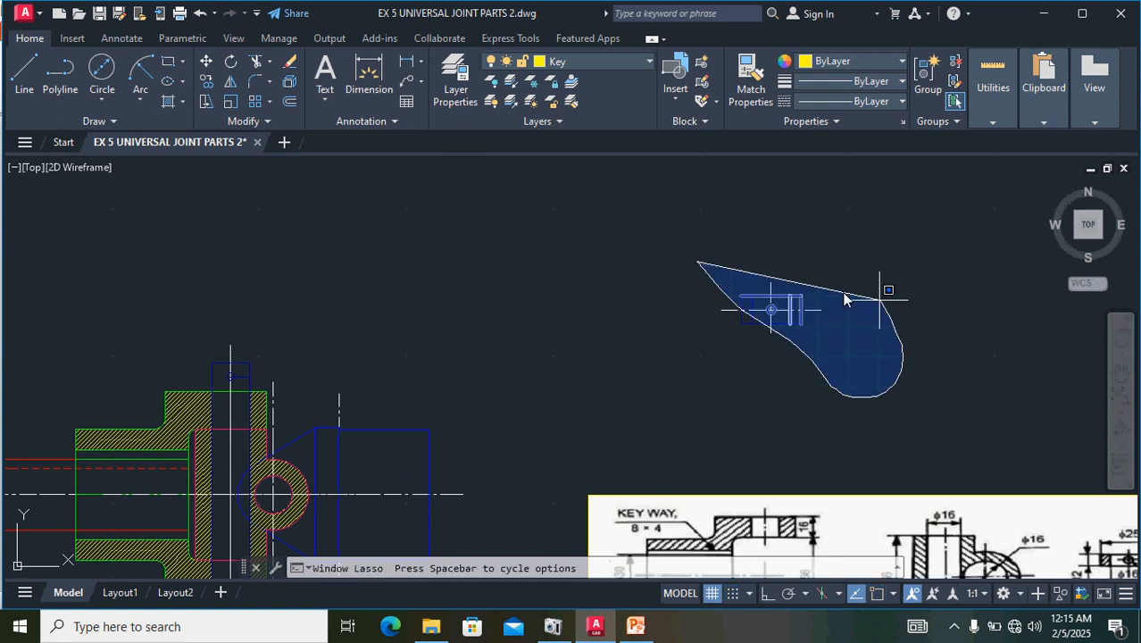
pyautogui.moveTo(804, 280); pyautogui.dragTo(804, 279)
pyautogui.click(805, 279)
pyautogui.click(823, 380)
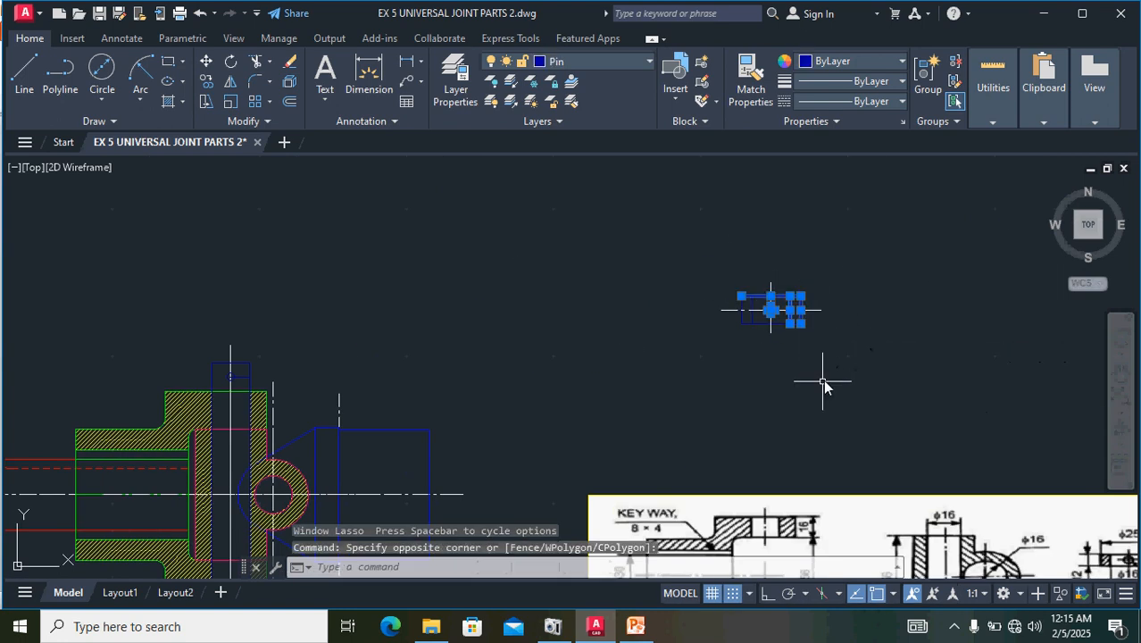
pyautogui.click(852, 380)
pyautogui.moveTo(846, 378)
pyautogui.mouseDown()
pyautogui.moveTo(649, 267)
pyautogui.moveTo(611, 323)
pyautogui.mouseUp()
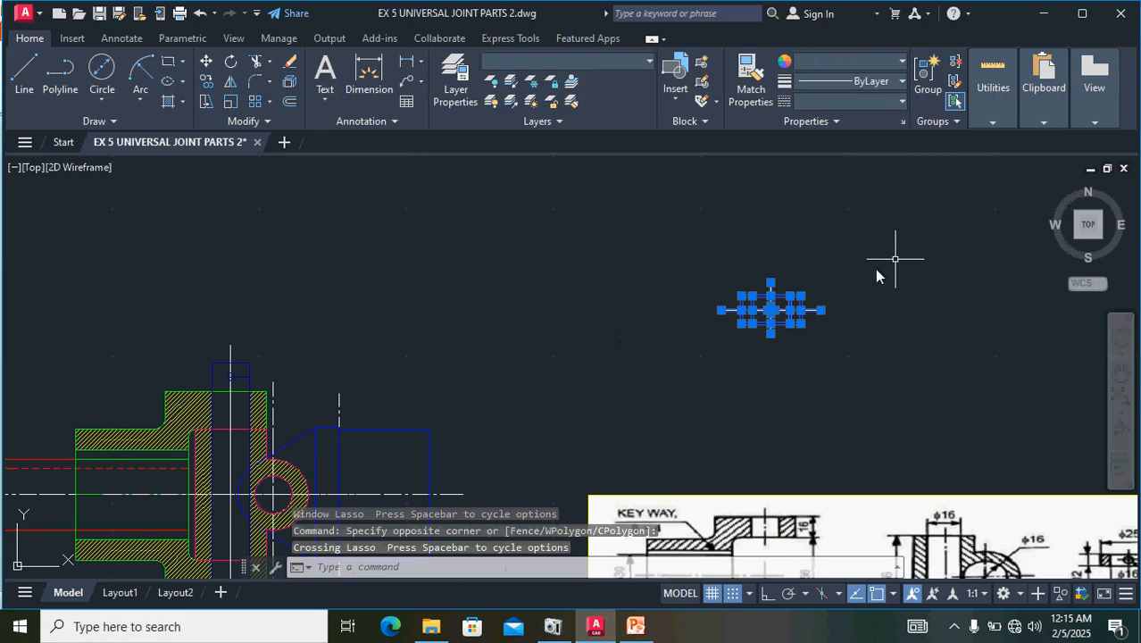
pyautogui.scroll(5, 826, 296)
pyautogui.scroll(3, 825, 295)
pyautogui.scroll(-3, 766, 301)
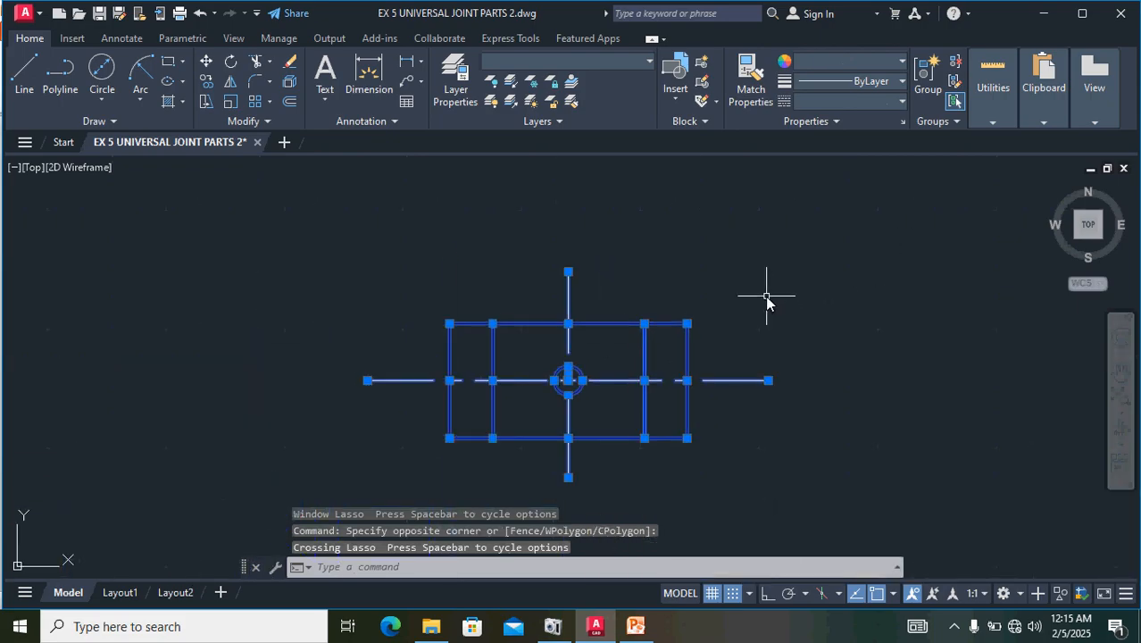
pyautogui.write('m')
pyautogui.press('Return')
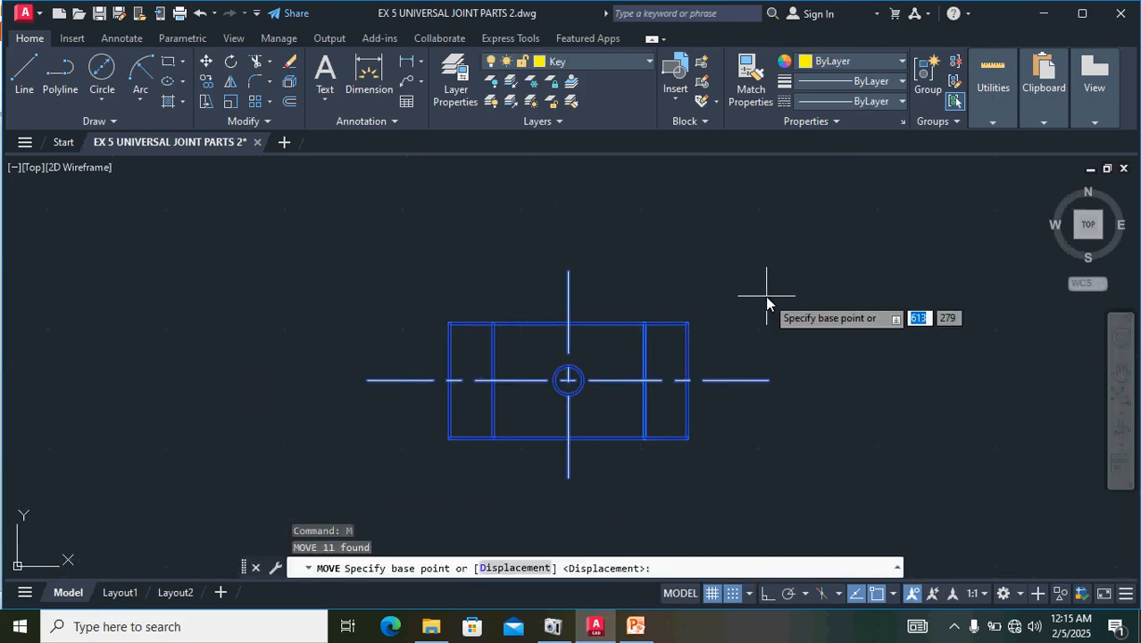
pyautogui.scroll(6, 565, 380)
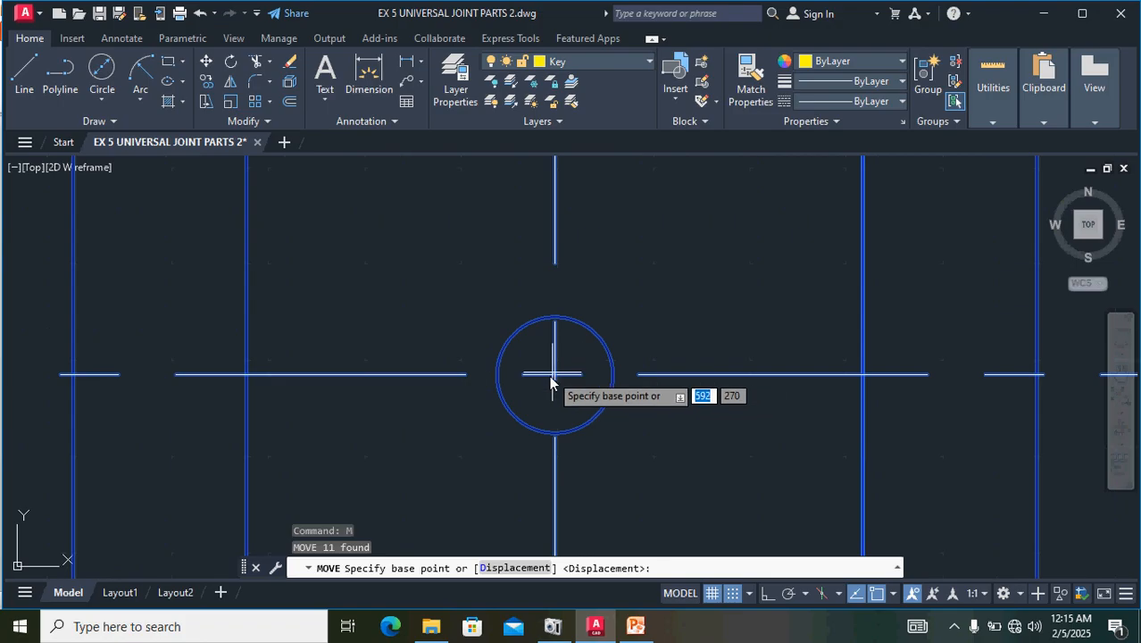
pyautogui.click(554, 375)
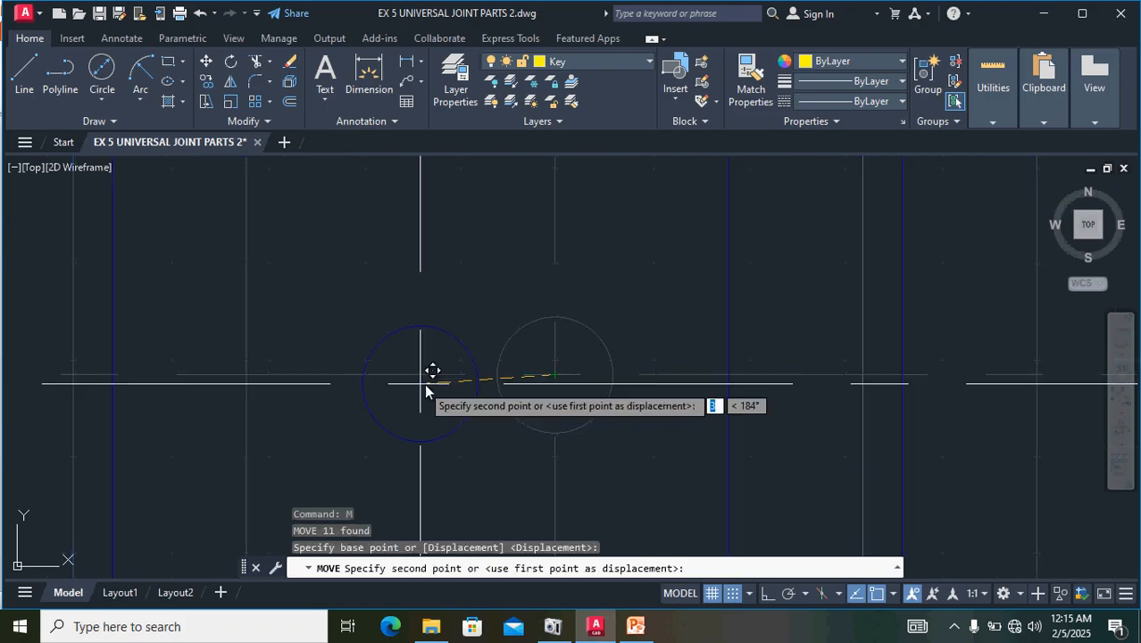
pyautogui.scroll(-6, 438, 374)
pyautogui.scroll(6, 331, 395)
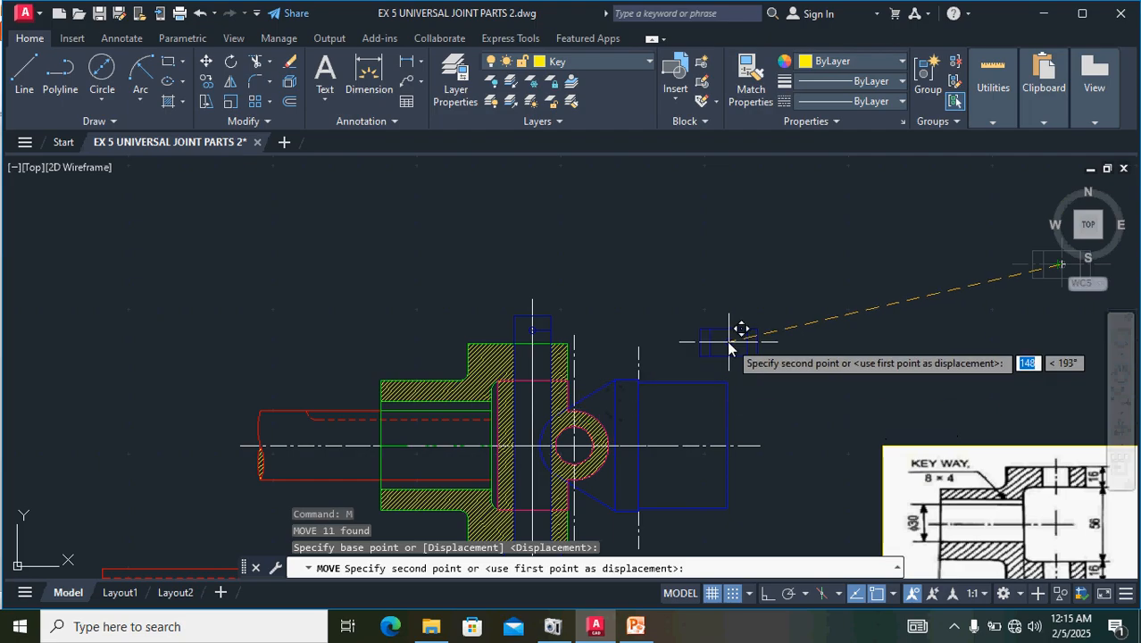
pyautogui.scroll(4, 540, 320)
pyautogui.scroll(5, 542, 324)
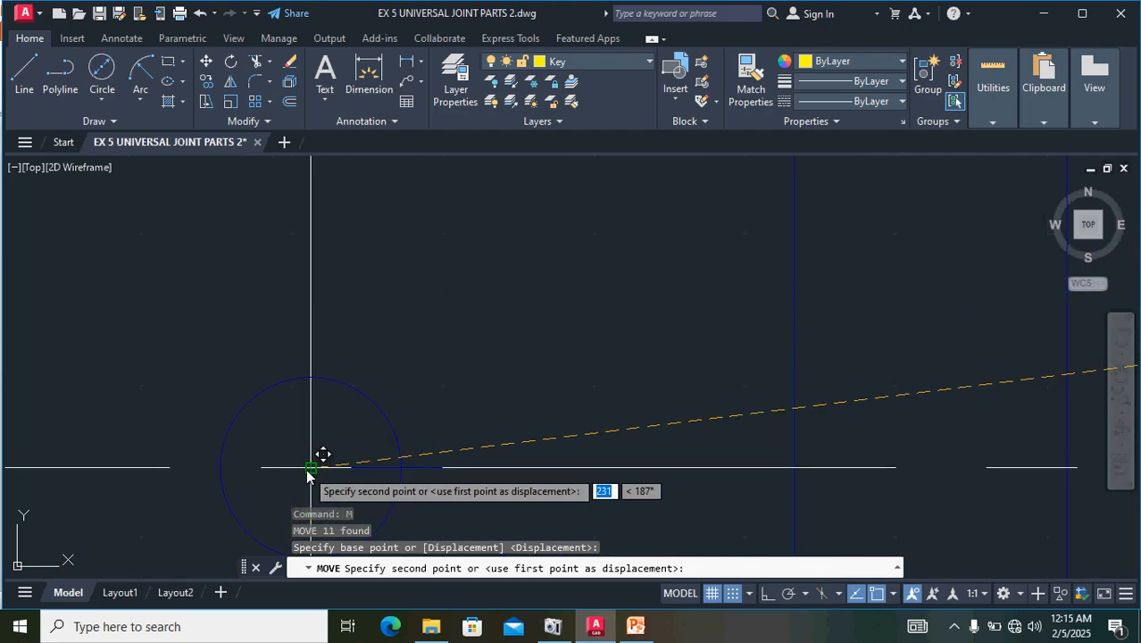
pyautogui.click(311, 468)
pyautogui.scroll(-5, 680, 312)
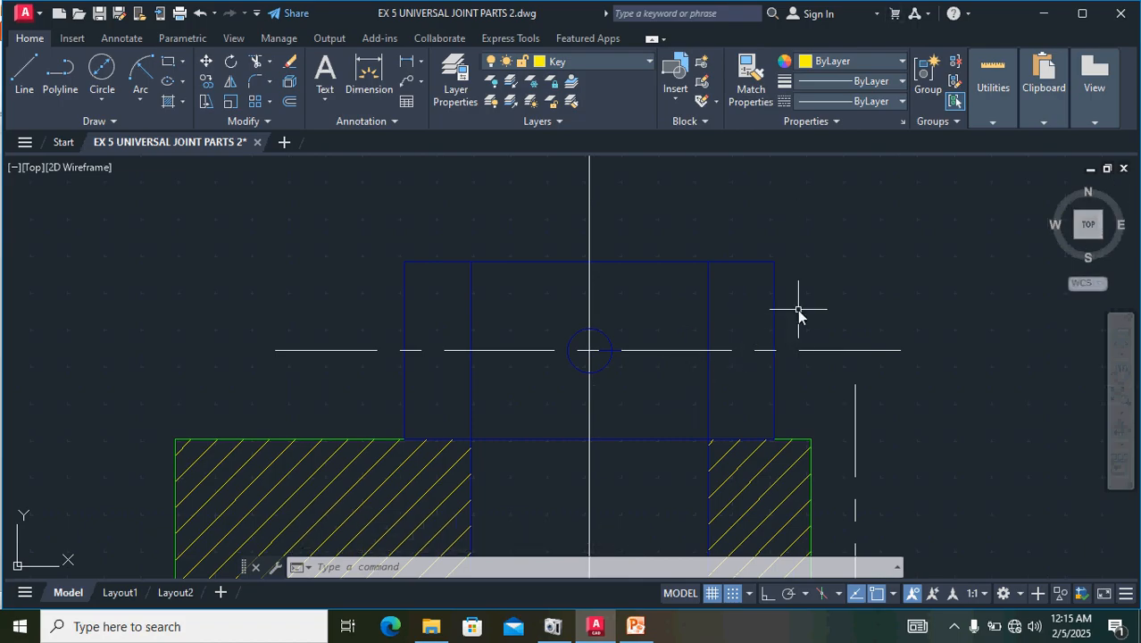
pyautogui.scroll(-2, 794, 311)
pyautogui.scroll(-2, 792, 310)
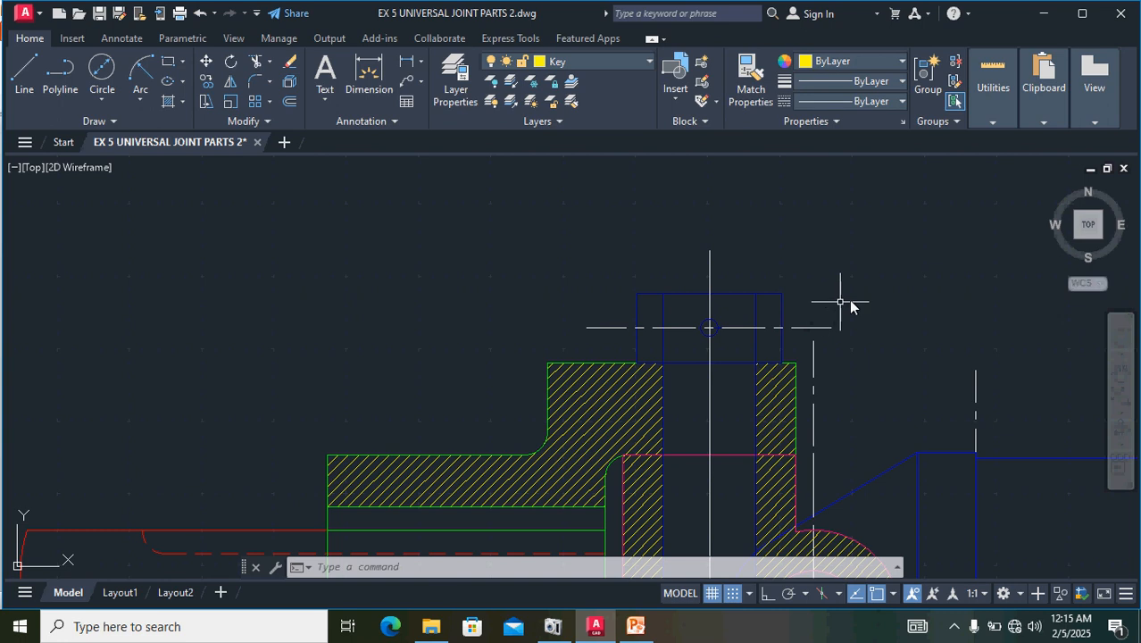
pyautogui.scroll(-2, 869, 292)
pyautogui.moveTo(862, 296); pyautogui.dragTo(692, 187, button='middle')
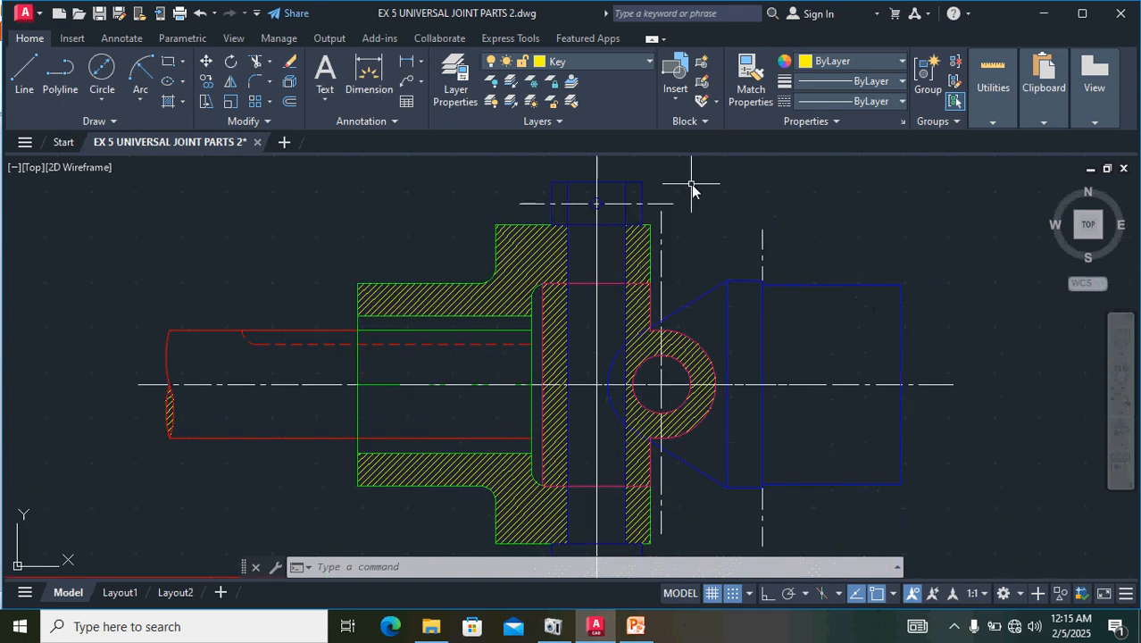
pyautogui.scroll(-2, 696, 196)
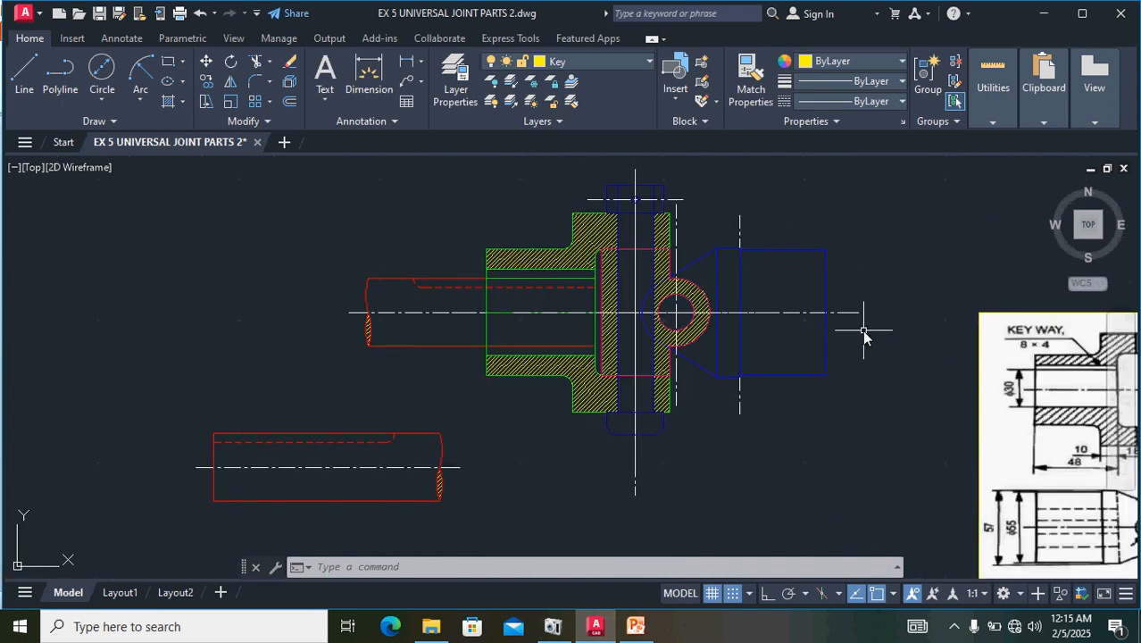
pyautogui.moveTo(853, 344)
pyautogui.mouseDown(button='middle')
pyautogui.moveTo(805, 339)
pyautogui.moveTo(833, 326)
pyautogui.mouseUp(button='middle')
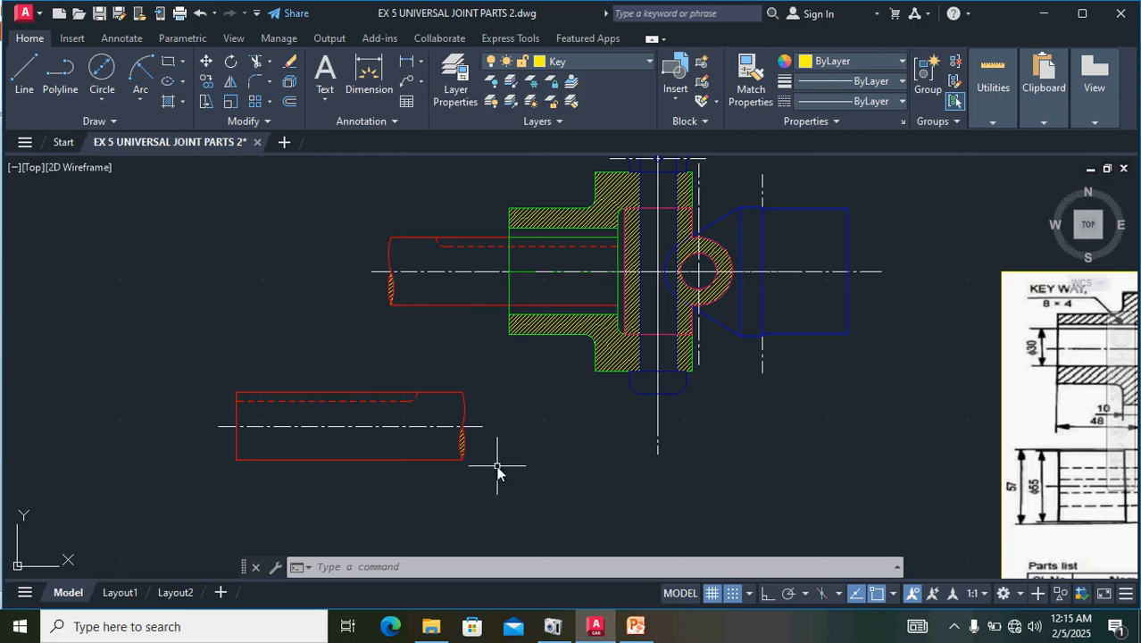
# - Move the remaining red shaft with its centre line from its flat end's midpoint to the blue fork's inner shoulder line on the horizontal centre line
pyautogui.moveTo(520, 470)
pyautogui.mouseDown()
pyautogui.moveTo(447, 375)
pyautogui.moveTo(114, 411)
pyautogui.moveTo(99, 466)
pyautogui.mouseUp()
pyautogui.scroll(4, 248, 456)
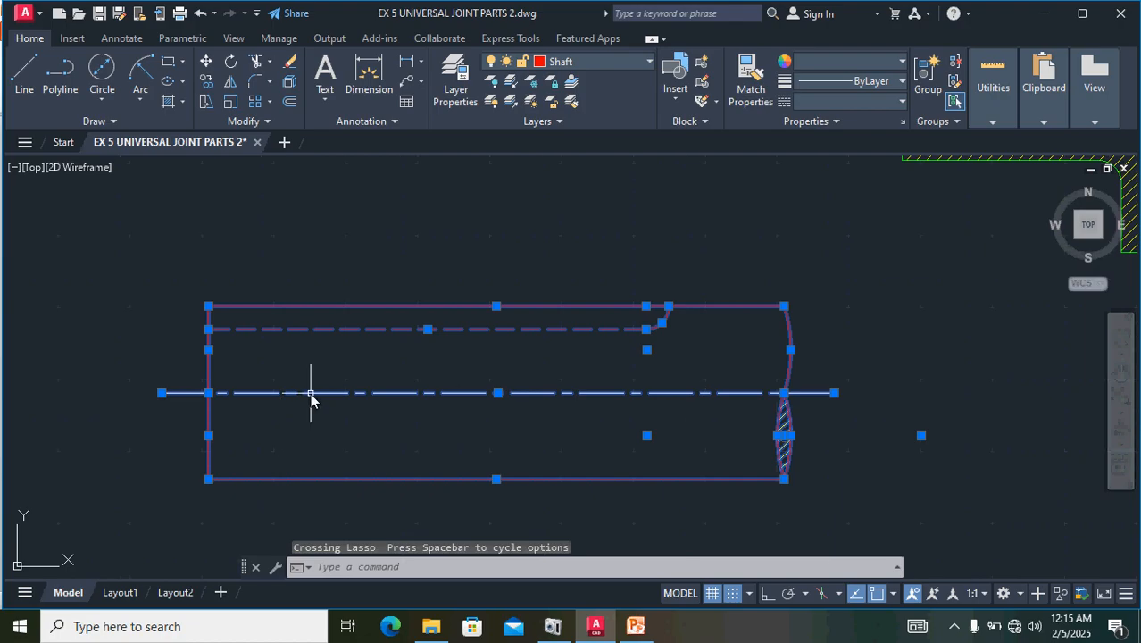
pyautogui.write('M')
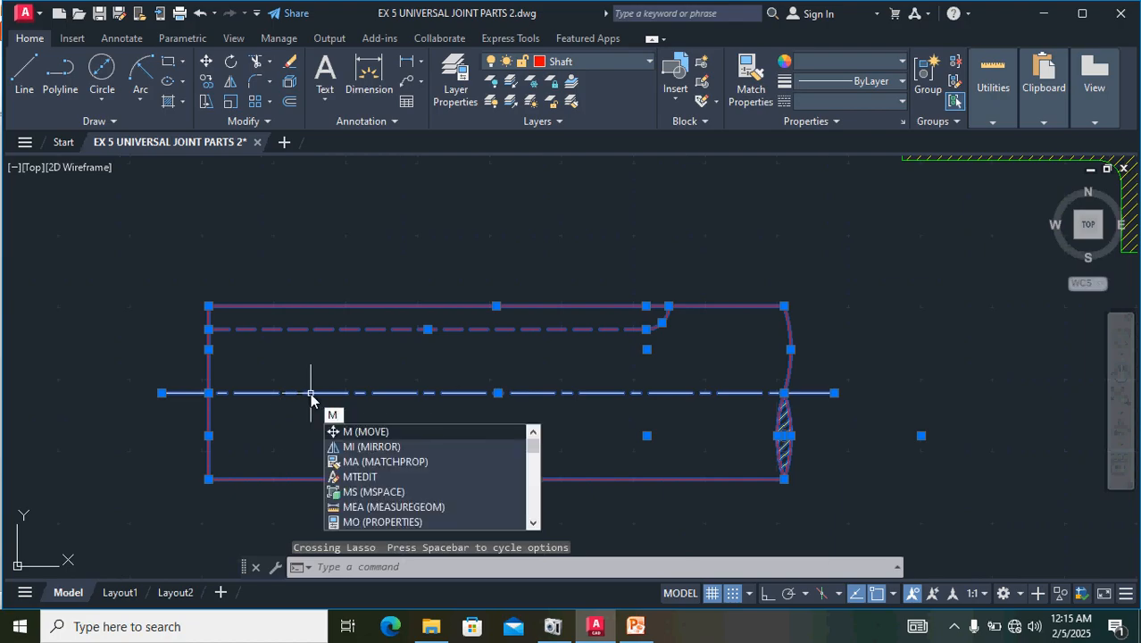
pyautogui.press('Return')
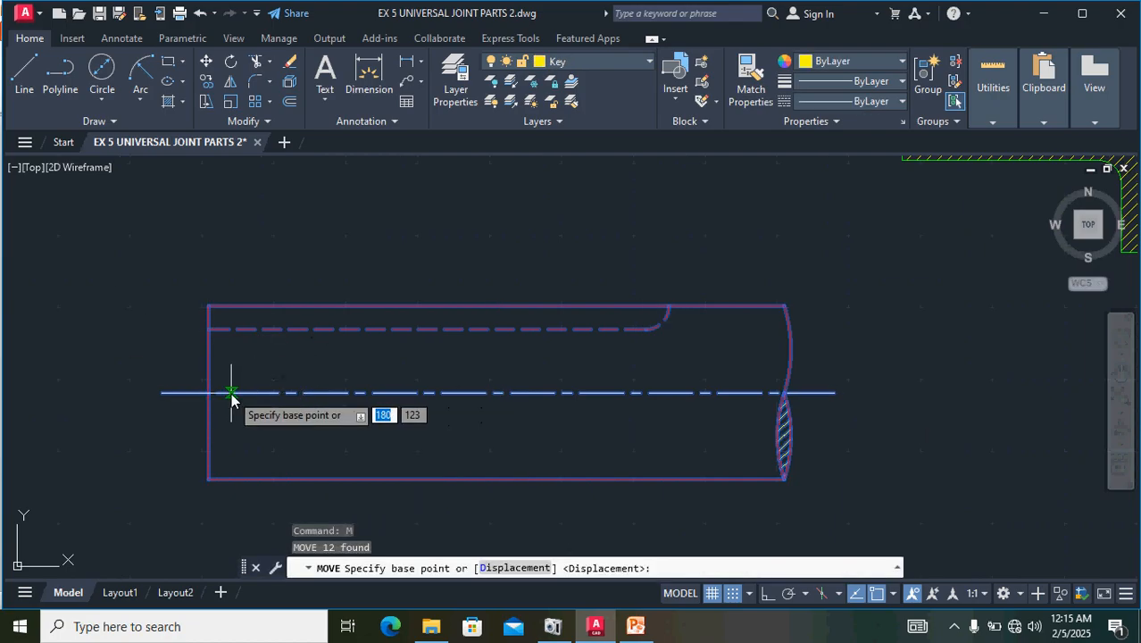
pyautogui.click(209, 392)
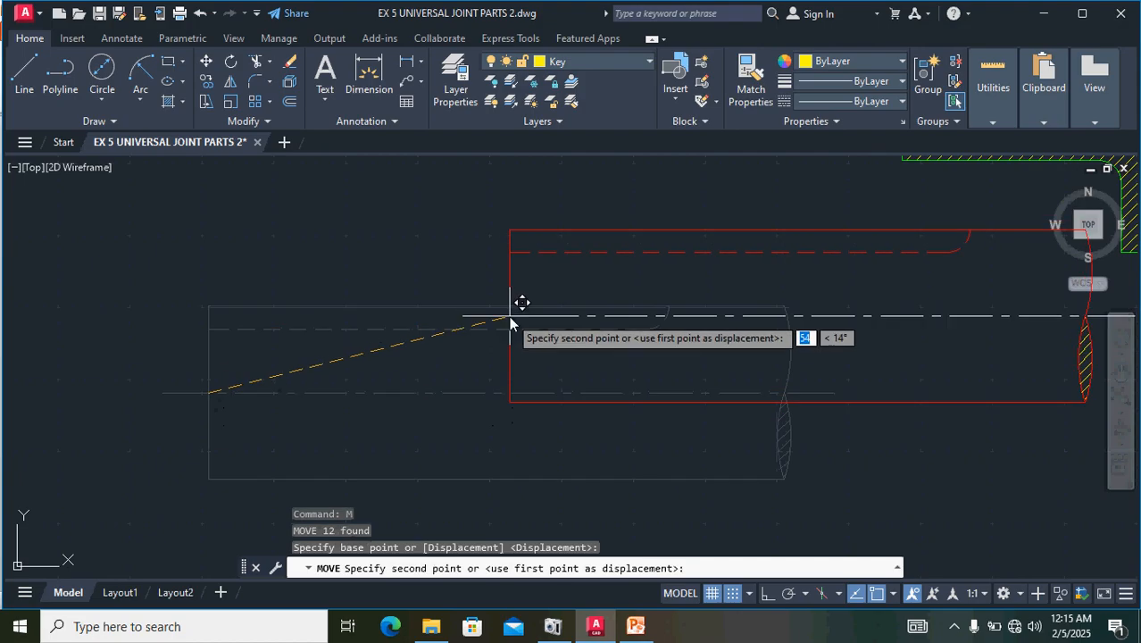
pyautogui.scroll(-3, 522, 301)
pyautogui.moveTo(731, 412); pyautogui.dragTo(354, 524, button='middle')
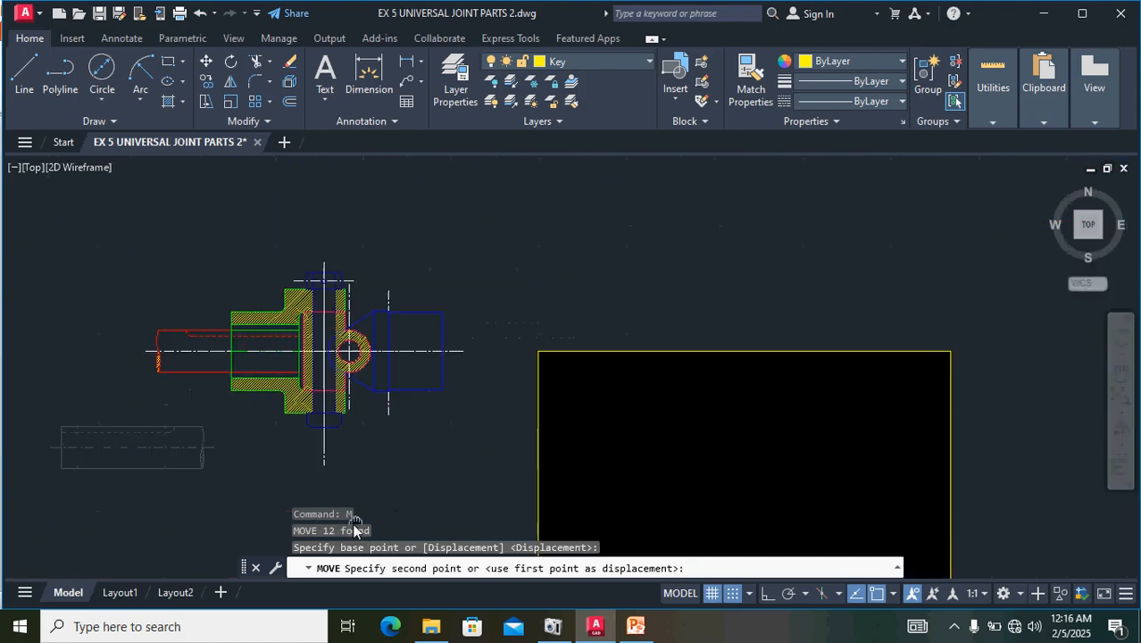
pyautogui.scroll(5, 419, 364)
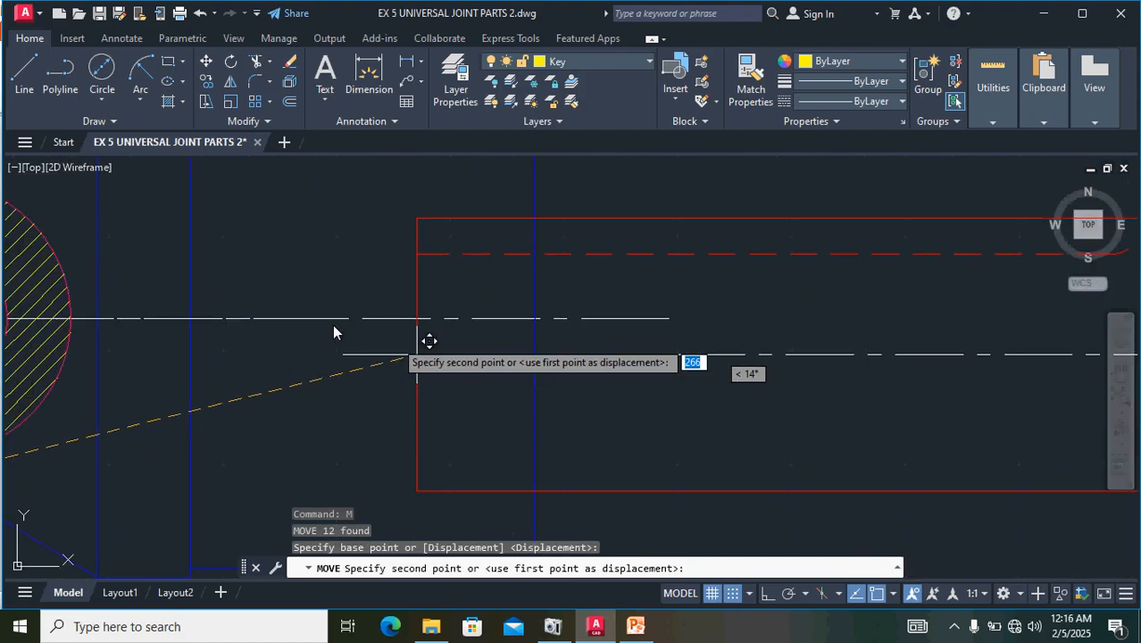
pyautogui.click(187, 319)
pyautogui.scroll(-4, 408, 343)
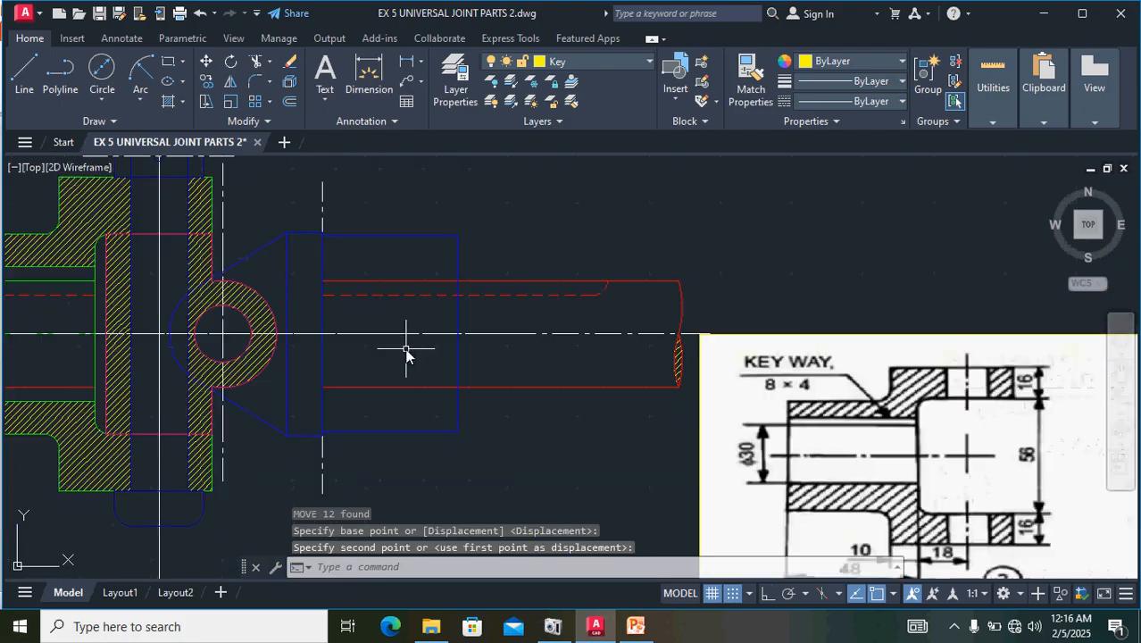
# - Move the left yellow key from its lower-left corner onto the right shaft's dashed keyway line inside the blue fork, leaving it projecting past the hub
pyautogui.scroll(-2, 408, 357)
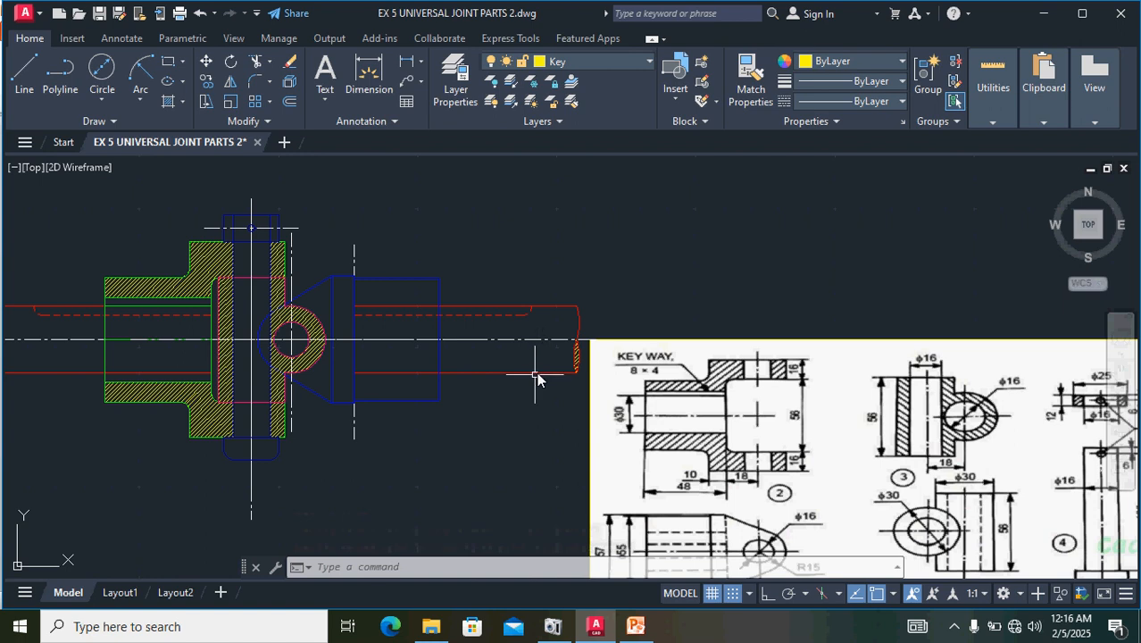
pyautogui.scroll(-2, 685, 291)
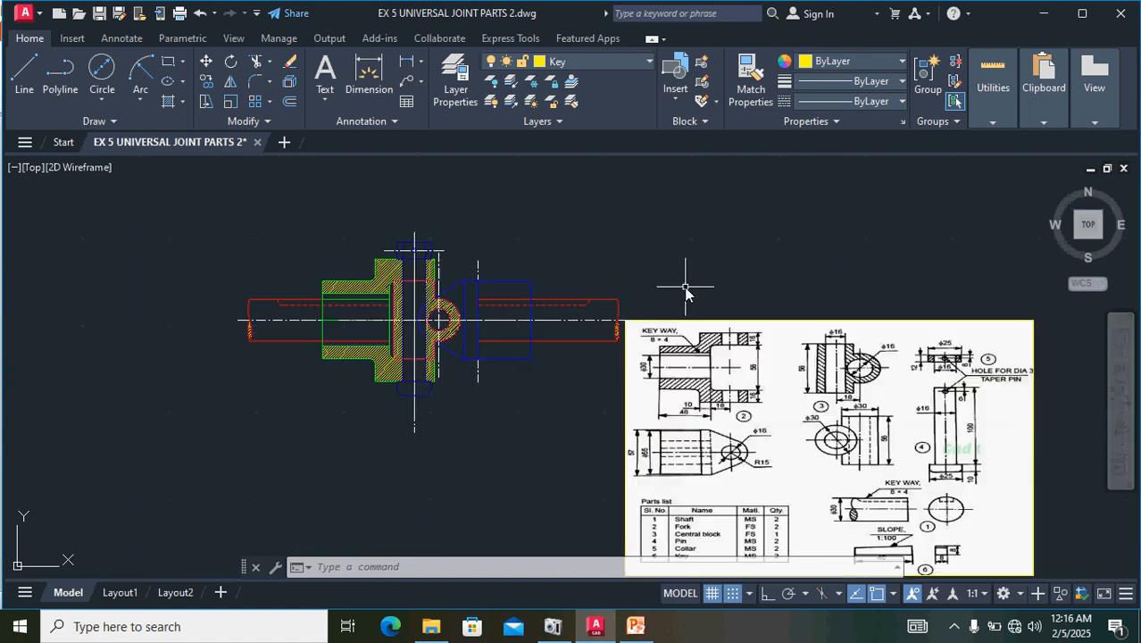
pyautogui.moveTo(532, 451); pyautogui.dragTo(591, 286, button='middle')
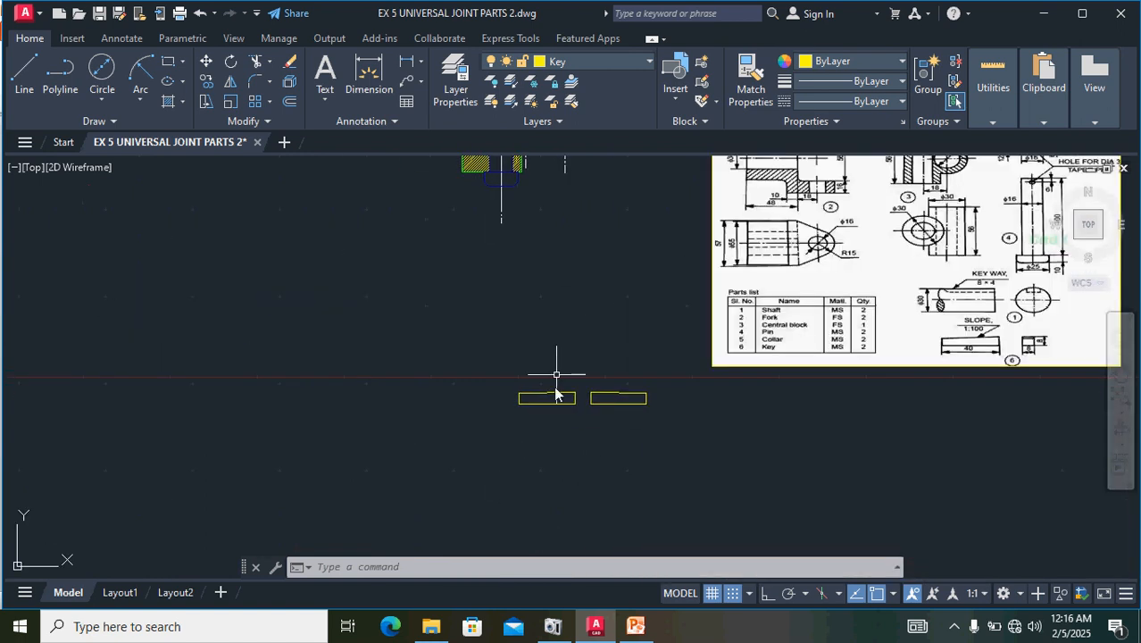
pyautogui.scroll(5, 552, 407)
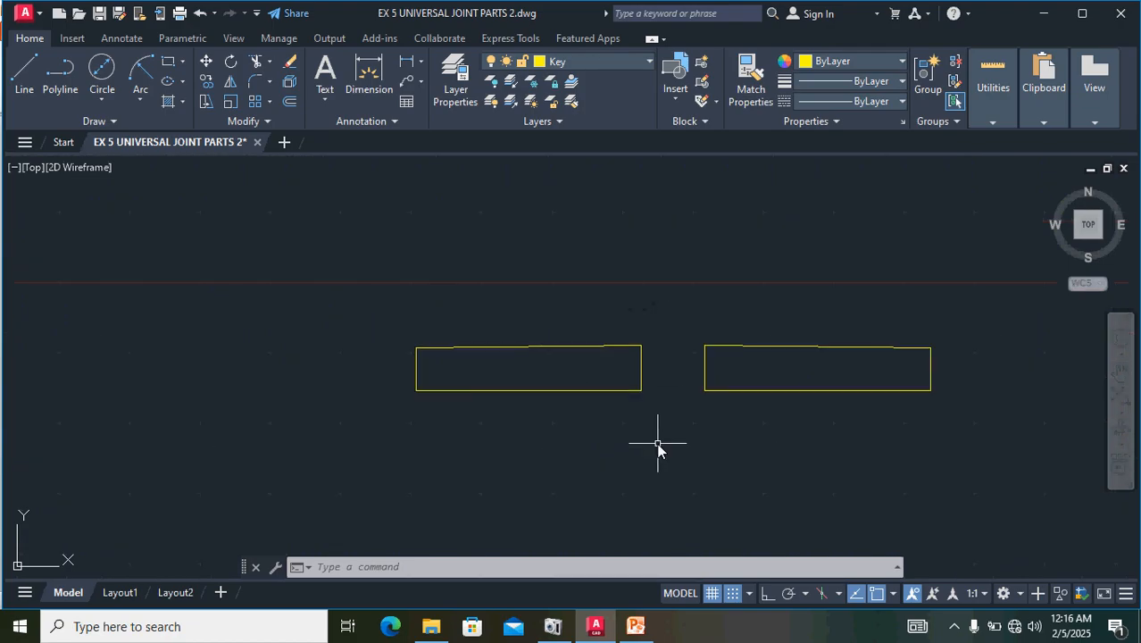
pyautogui.moveTo(656, 443)
pyautogui.mouseDown()
pyautogui.moveTo(631, 354)
pyautogui.moveTo(356, 356)
pyautogui.moveTo(346, 386)
pyautogui.moveTo(382, 364)
pyautogui.moveTo(389, 311)
pyautogui.moveTo(372, 328)
pyautogui.mouseUp()
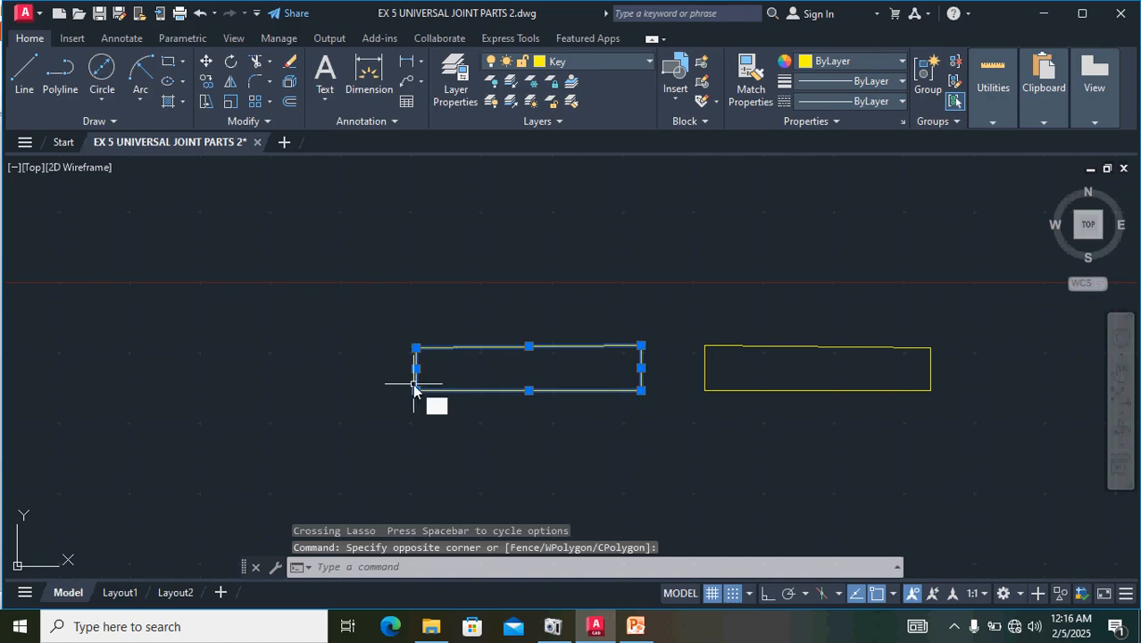
pyautogui.write('M')
pyautogui.press('Return')
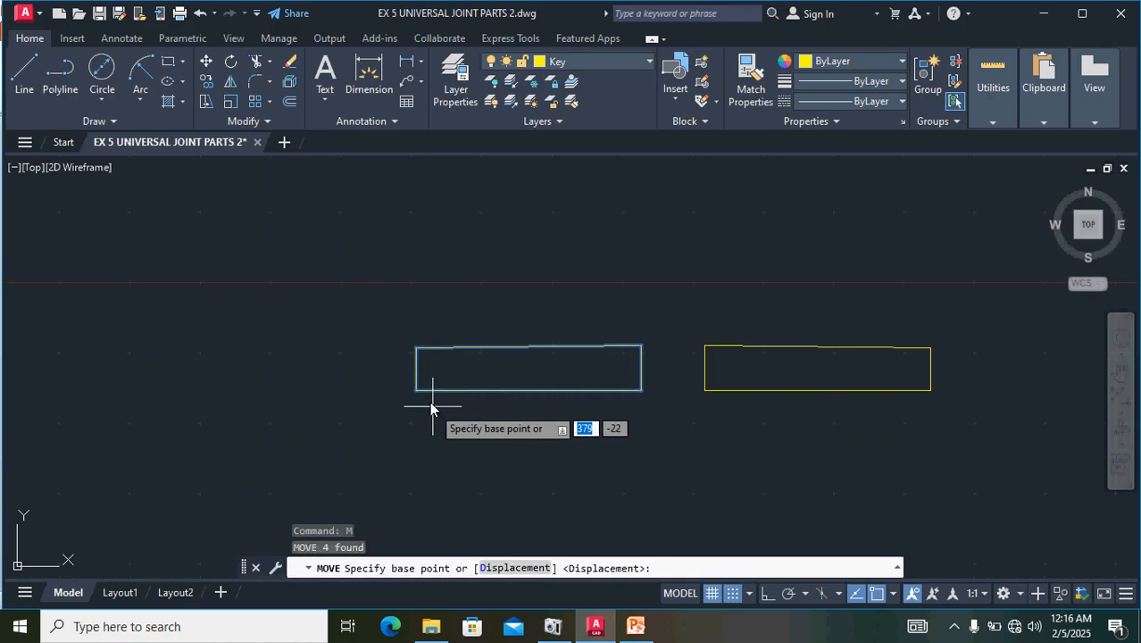
pyautogui.click(416, 390)
pyautogui.scroll(-4, 434, 262)
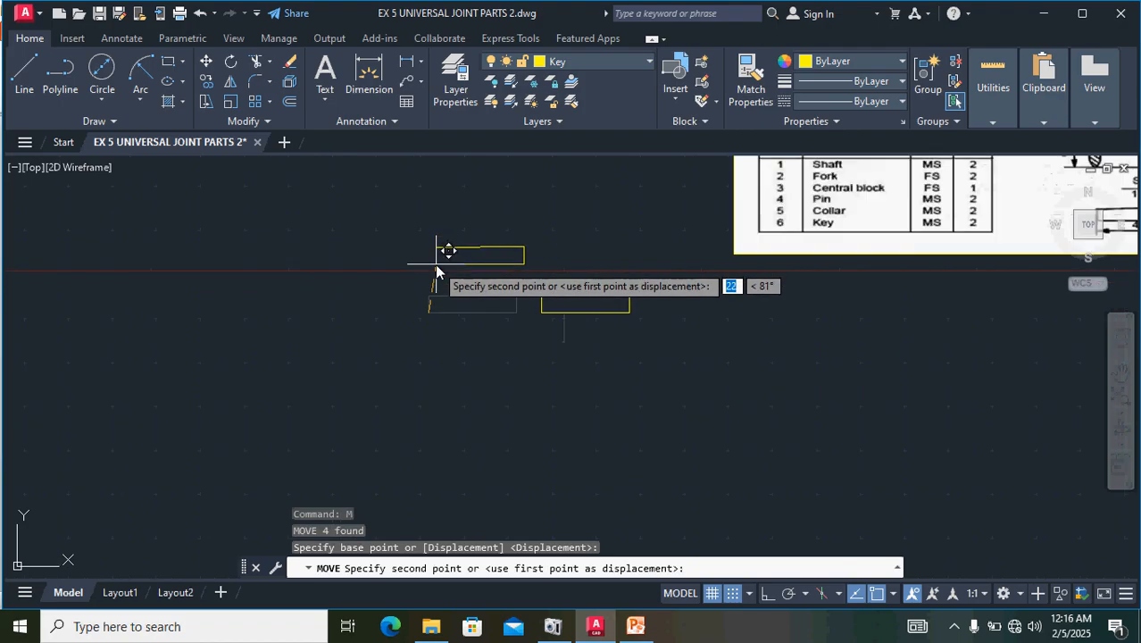
pyautogui.moveTo(439, 242); pyautogui.dragTo(382, 510, button='middle')
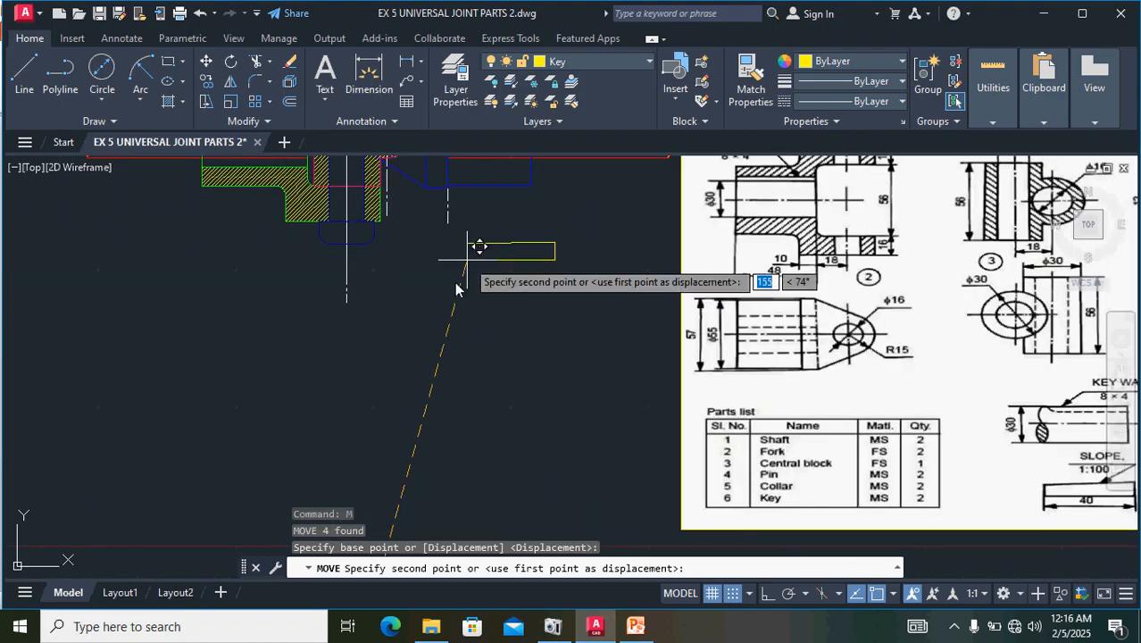
pyautogui.moveTo(468, 263); pyautogui.dragTo(309, 601, button='middle')
pyautogui.scroll(5, 355, 425)
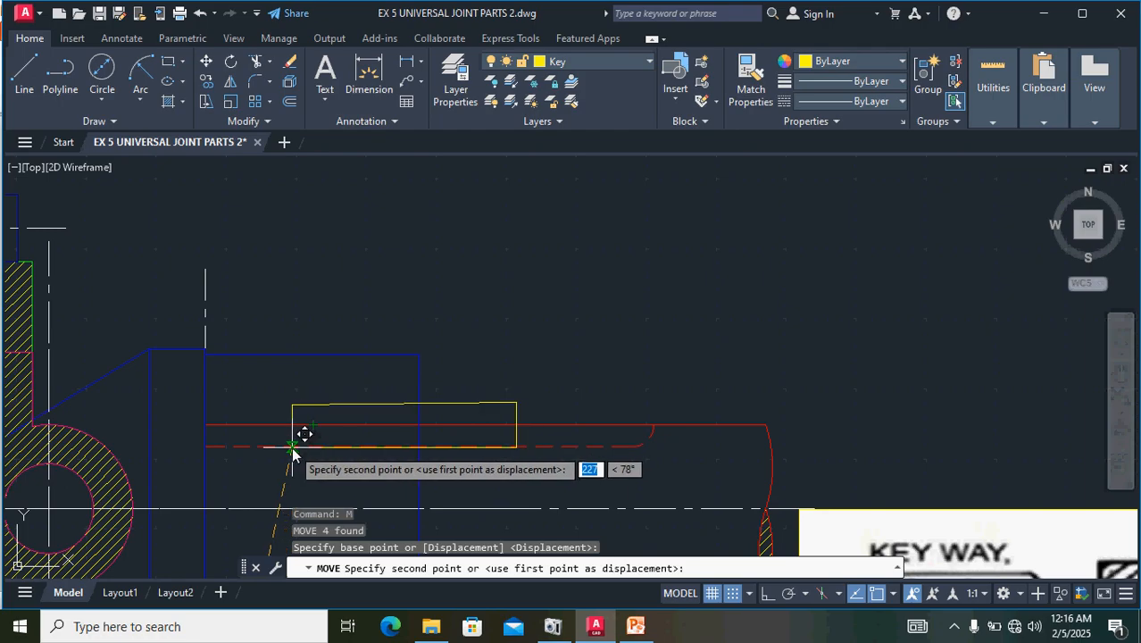
pyautogui.click(293, 448)
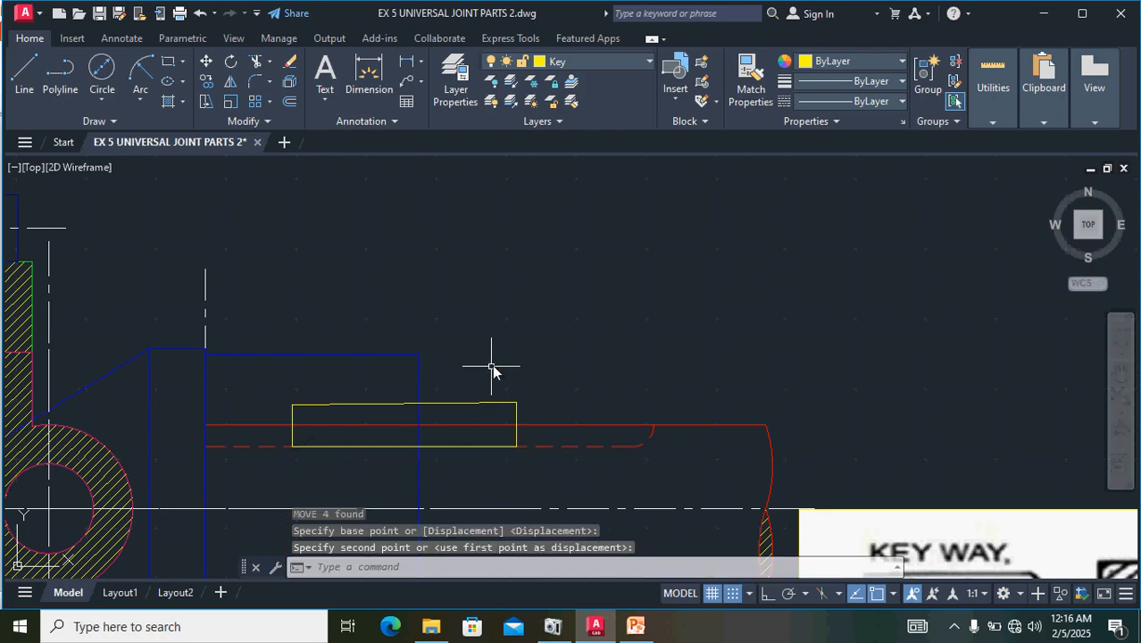
# - Move the other yellow key from its lower-right corner onto the left shaft's dashed keyway line inside the green fork, leaving it projecting past the hub
pyautogui.scroll(-3, 492, 367)
pyautogui.moveTo(566, 382); pyautogui.dragTo(646, 338, button='middle')
pyautogui.scroll(-4, 589, 428)
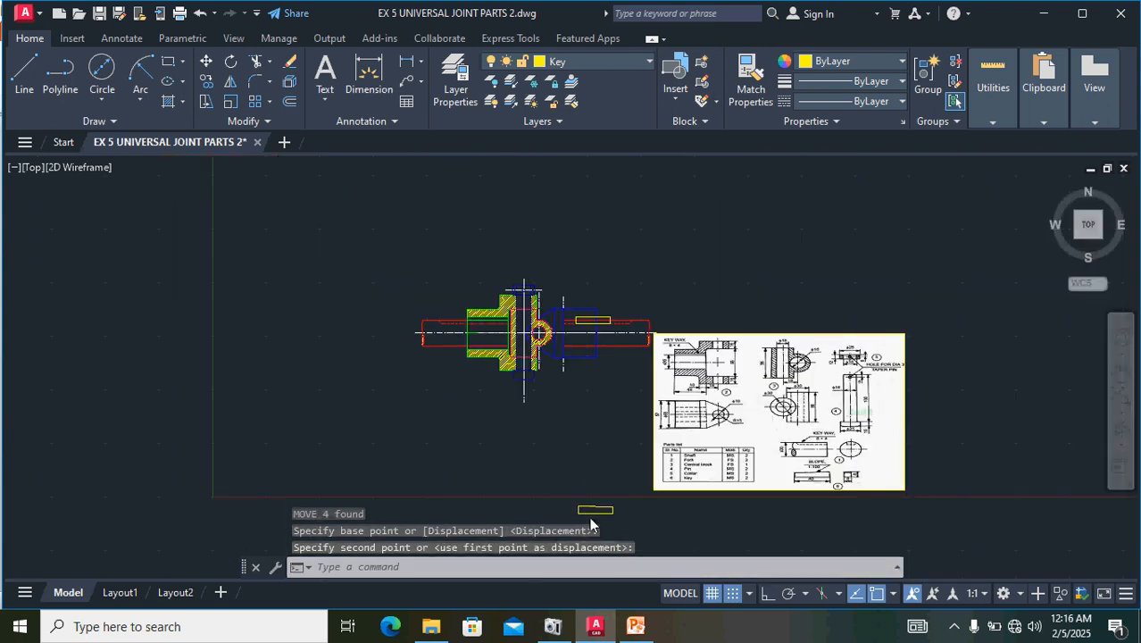
pyautogui.scroll(4, 639, 532)
pyautogui.moveTo(629, 473)
pyautogui.mouseDown()
pyautogui.moveTo(484, 471)
pyautogui.moveTo(477, 511)
pyautogui.mouseUp()
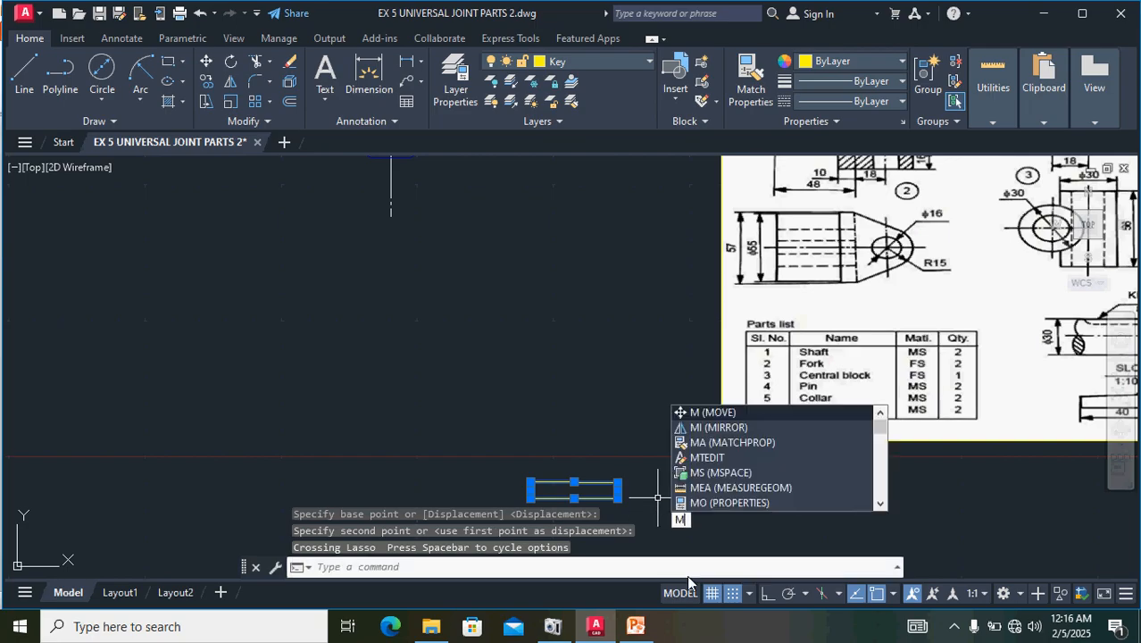
pyautogui.press('Return')
pyautogui.scroll(4, 679, 491)
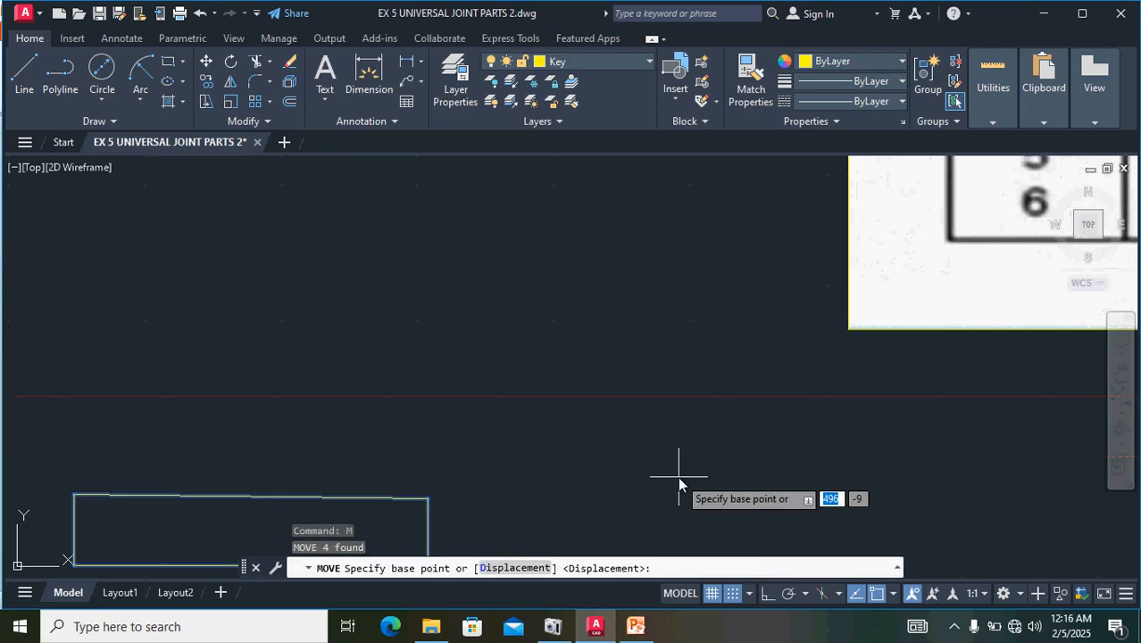
pyautogui.scroll(-2, 547, 406)
pyautogui.scroll(3, 445, 341)
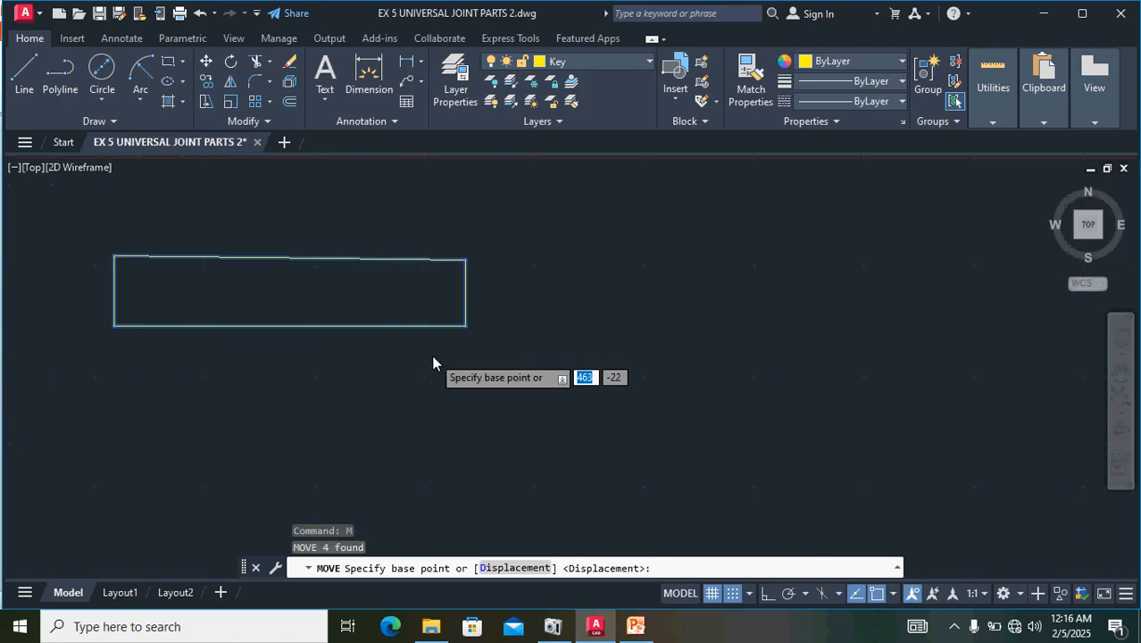
pyautogui.scroll(2, 527, 270)
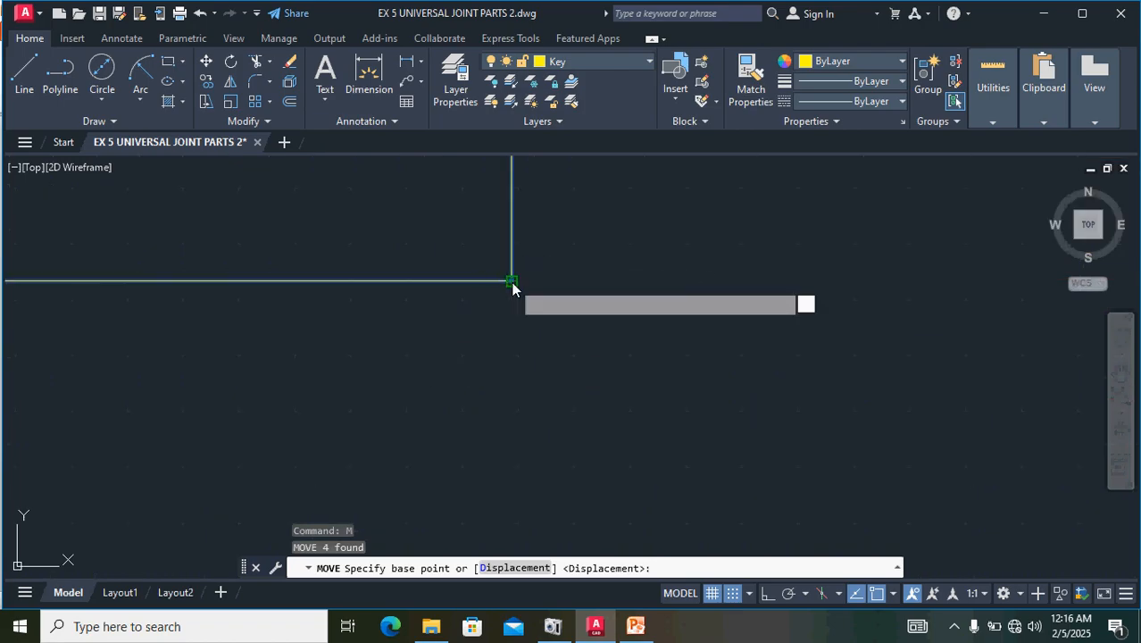
pyautogui.click(512, 282)
pyautogui.scroll(-4, 480, 351)
pyautogui.moveTo(425, 308); pyautogui.dragTo(710, 629, button='middle')
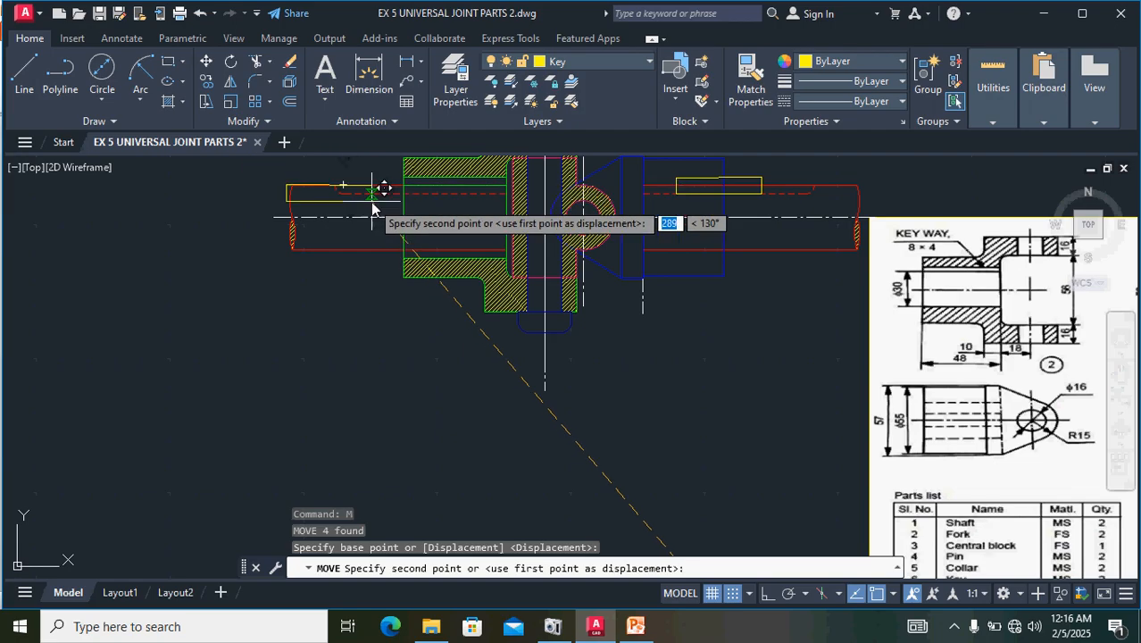
pyautogui.scroll(4, 362, 197)
pyautogui.moveTo(415, 229); pyautogui.dragTo(367, 496, button='middle')
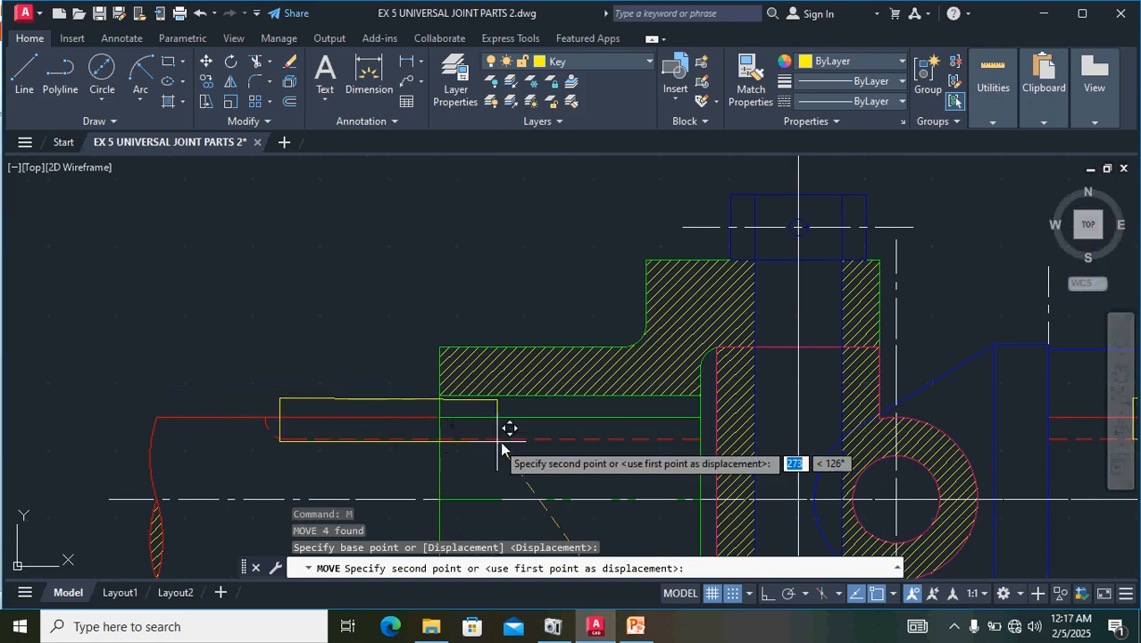
pyautogui.click(570, 438)
pyautogui.scroll(-3, 650, 409)
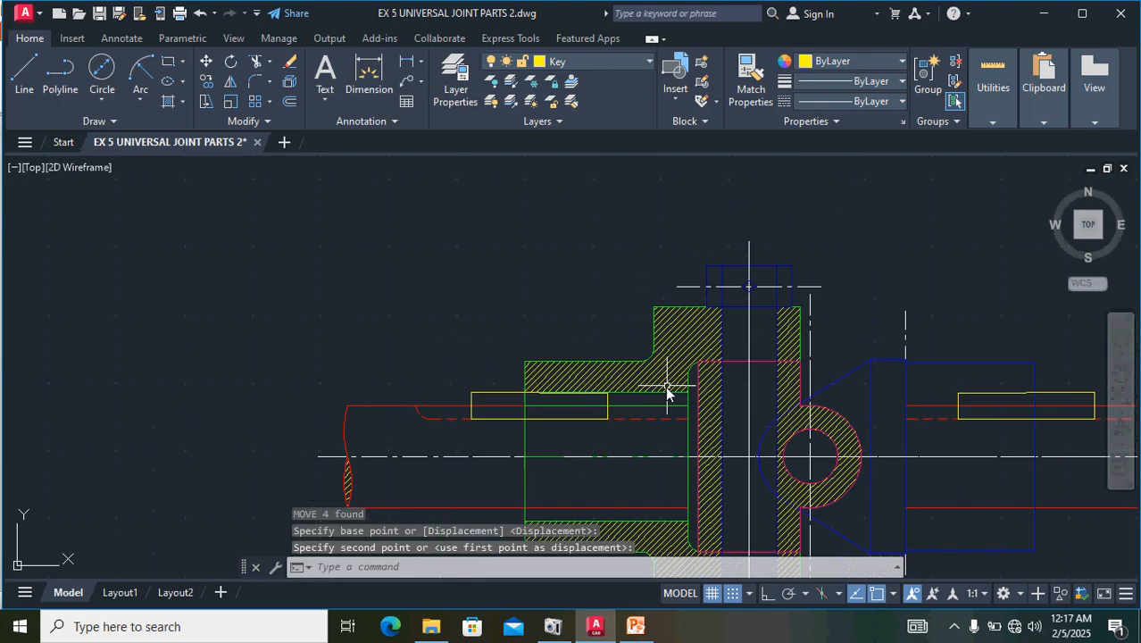
# - Examine the assembled universal joint against the part views and parts list in the reference drawing
pyautogui.moveTo(782, 327); pyautogui.dragTo(604, 247, button='middle')
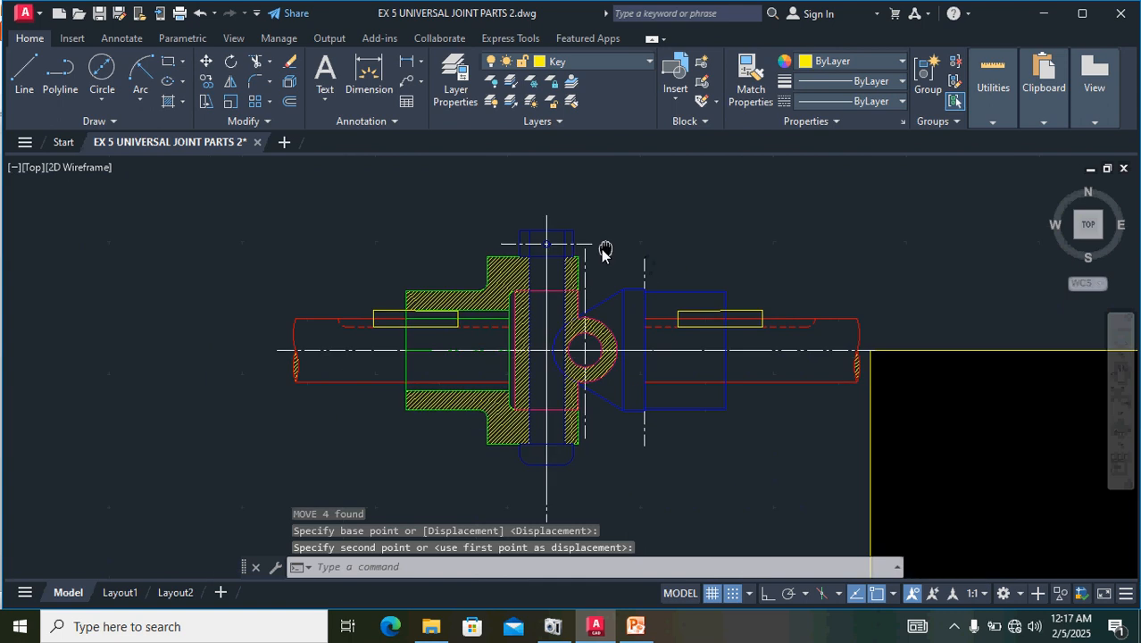
pyautogui.click(631, 389)
pyautogui.scroll(2, 647, 427)
pyautogui.scroll(-2, 647, 431)
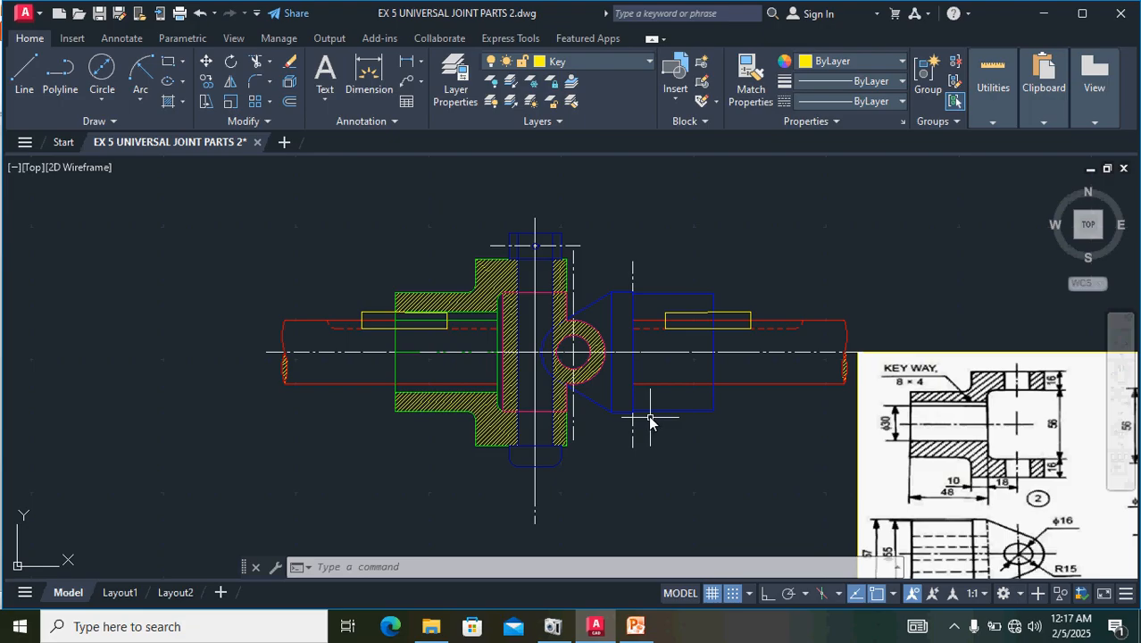
pyautogui.scroll(-2, 813, 409)
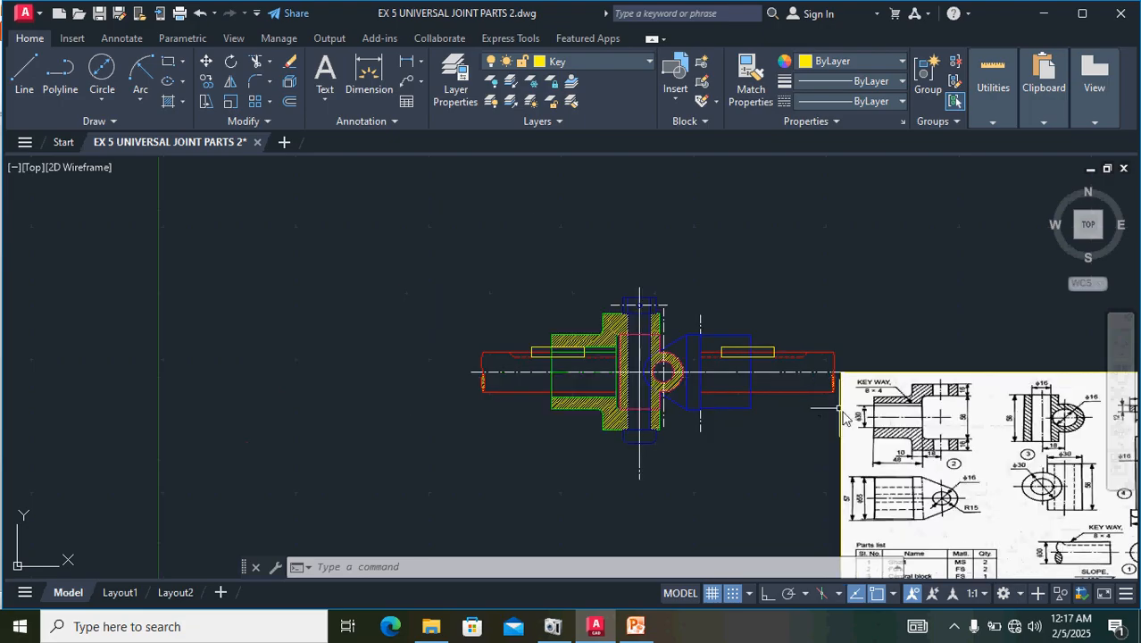
pyautogui.moveTo(892, 453); pyautogui.dragTo(584, 291, button='middle')
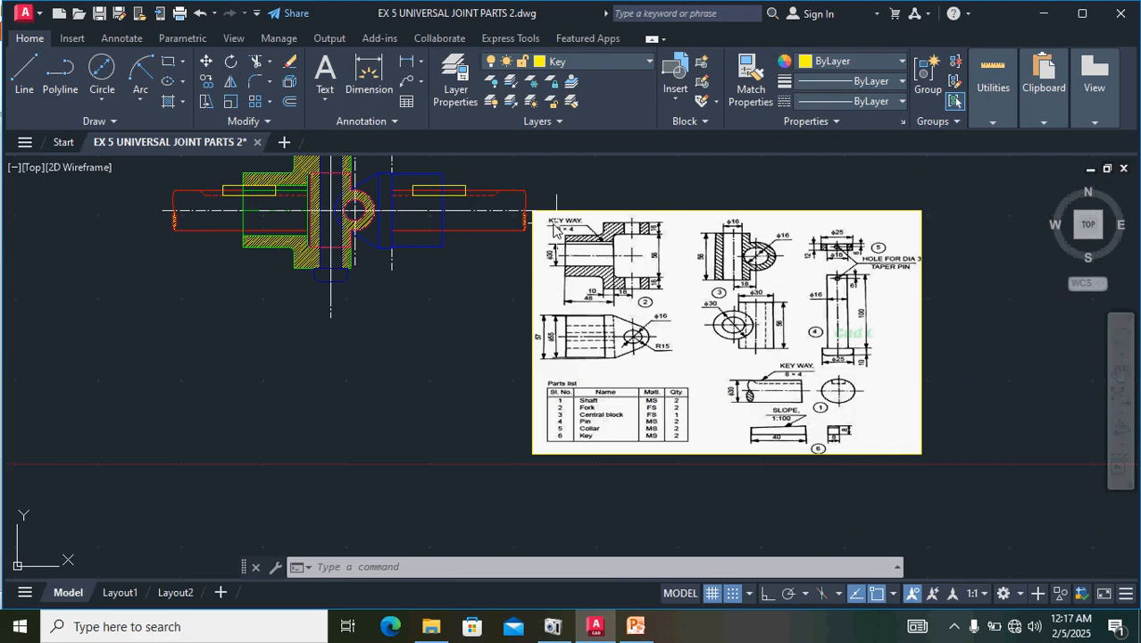
pyautogui.moveTo(407, 306)
pyautogui.mouseDown(button='middle')
pyautogui.moveTo(666, 453)
pyautogui.moveTo(777, 458)
pyautogui.moveTo(556, 407)
pyautogui.mouseUp(button='middle')
pyautogui.scroll(2, 660, 404)
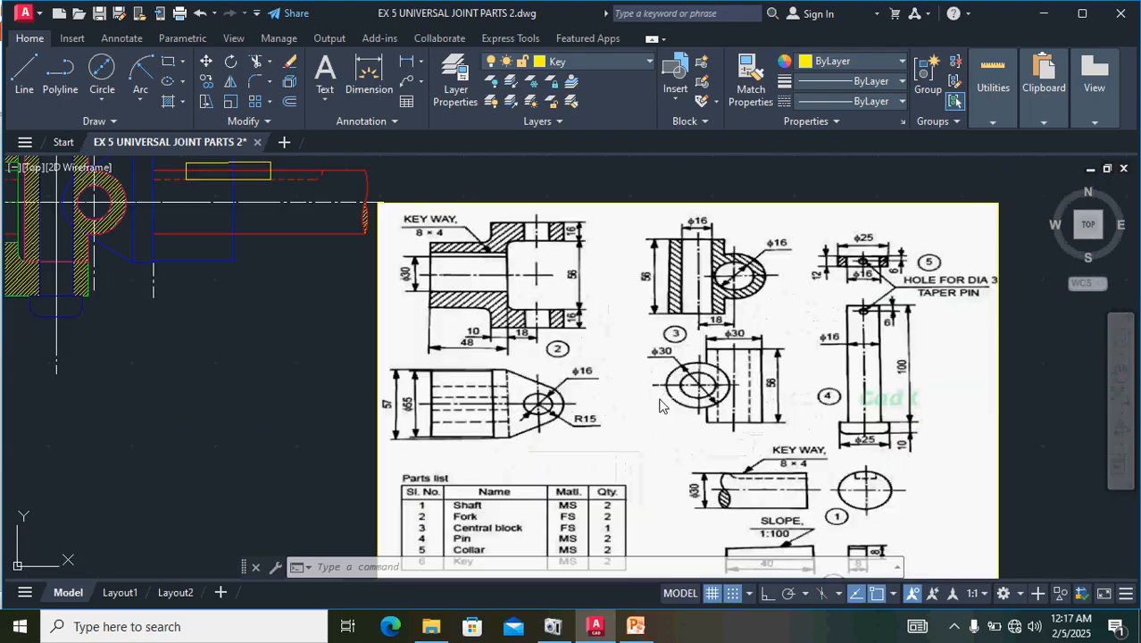
pyautogui.scroll(-2, 672, 378)
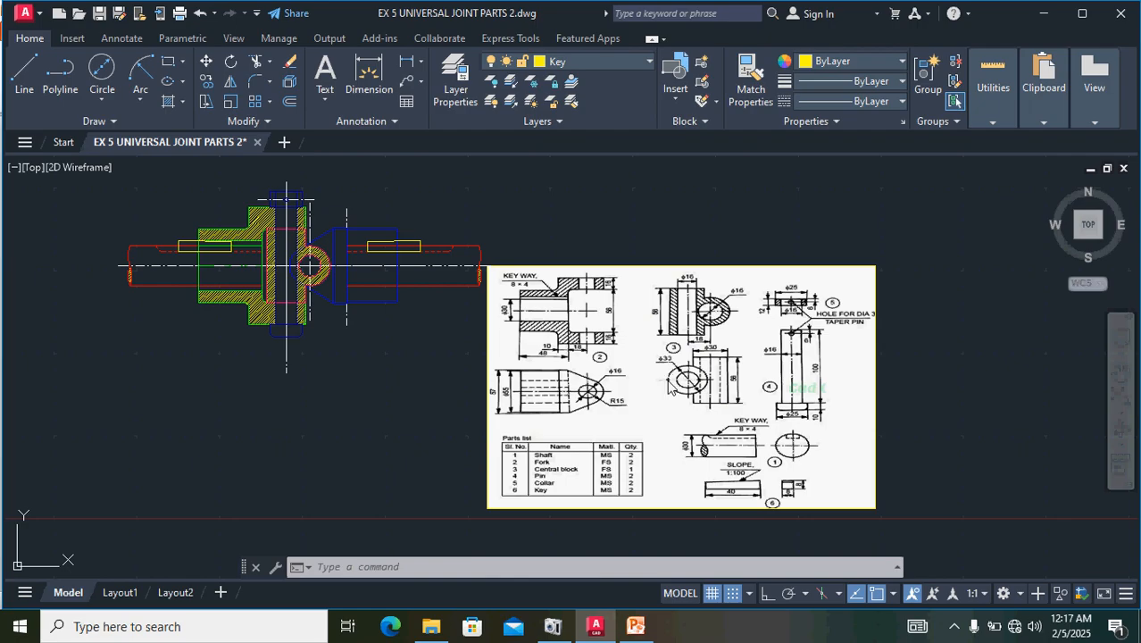
pyautogui.moveTo(356, 352); pyautogui.dragTo(614, 428, button='middle')
pyautogui.scroll(4, 561, 350)
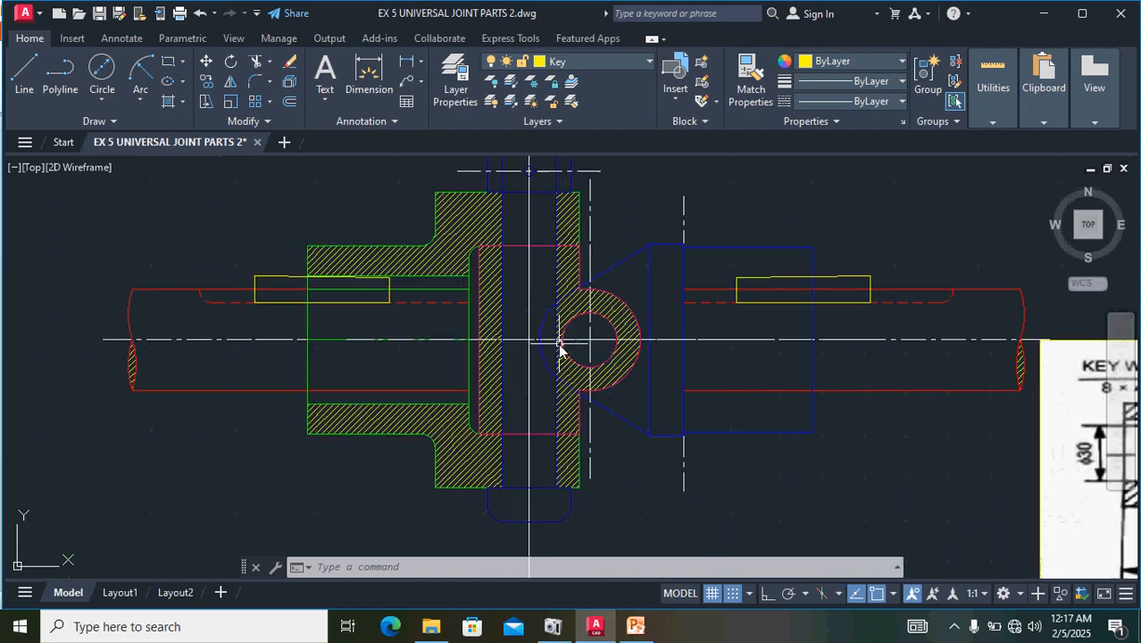
pyautogui.scroll(-2, 552, 349)
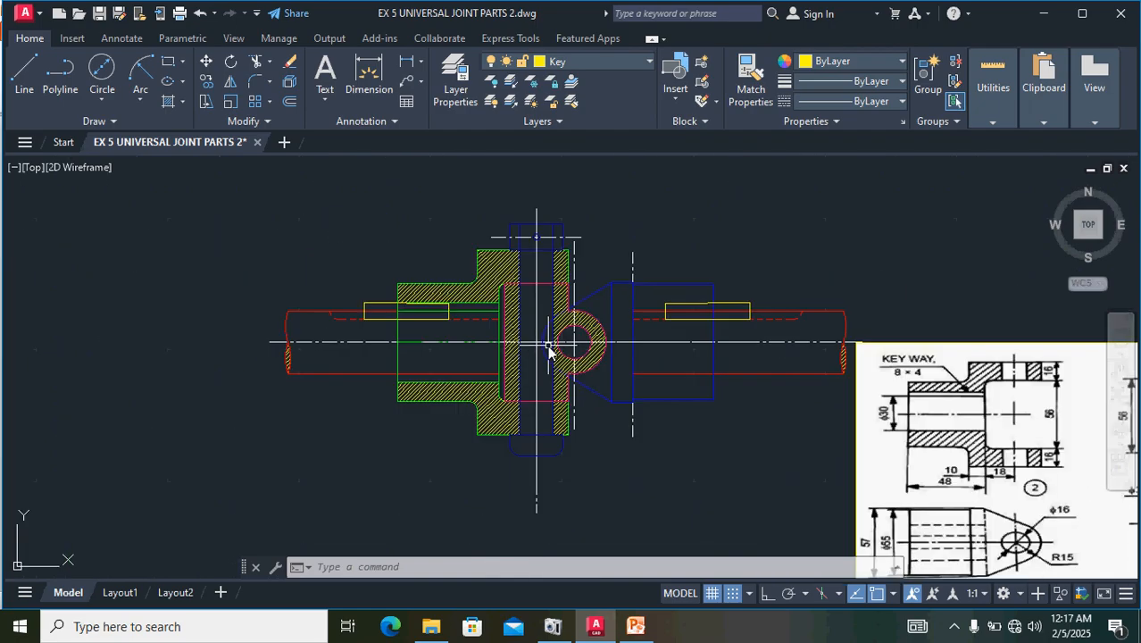
pyautogui.scroll(2, 548, 299)
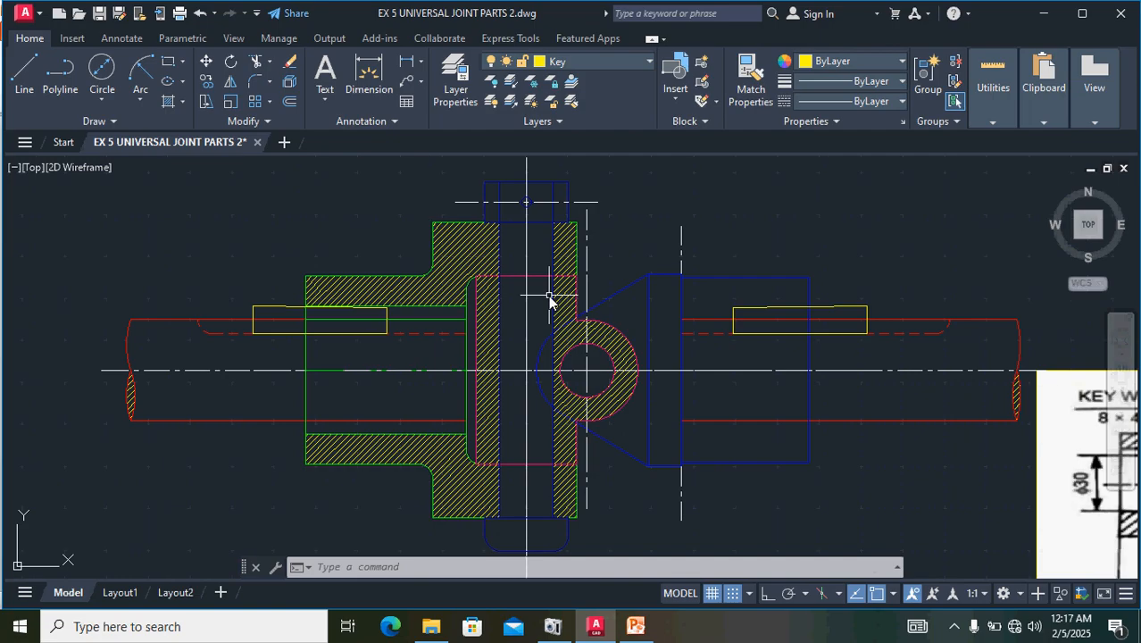
pyautogui.scroll(-2, 549, 299)
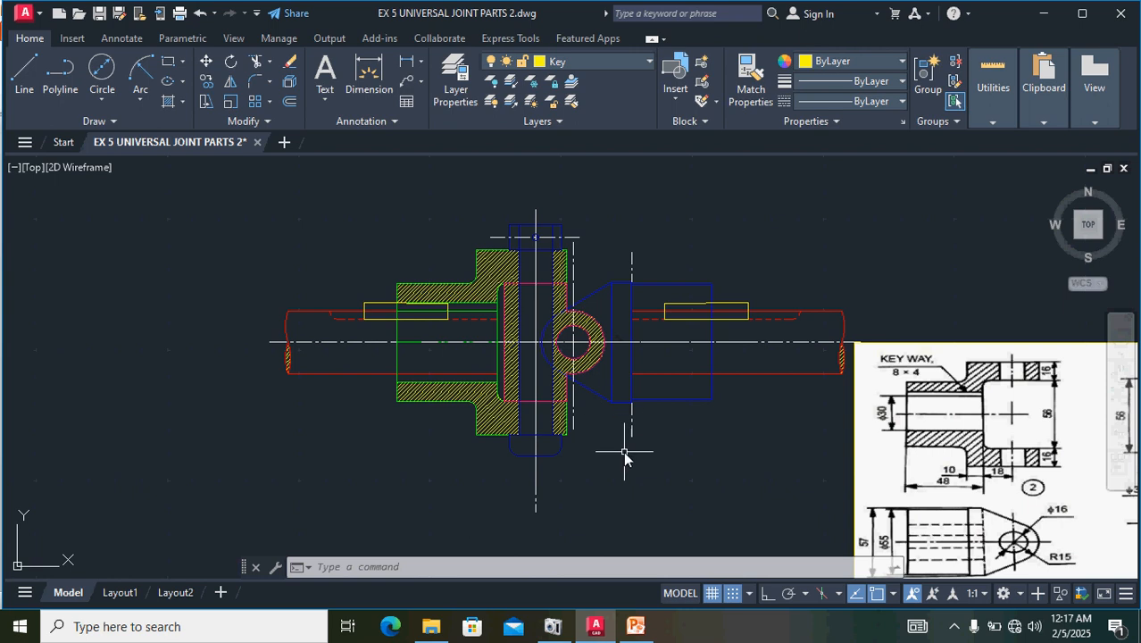
pyautogui.moveTo(624, 454); pyautogui.dragTo(544, 474, button='middle')
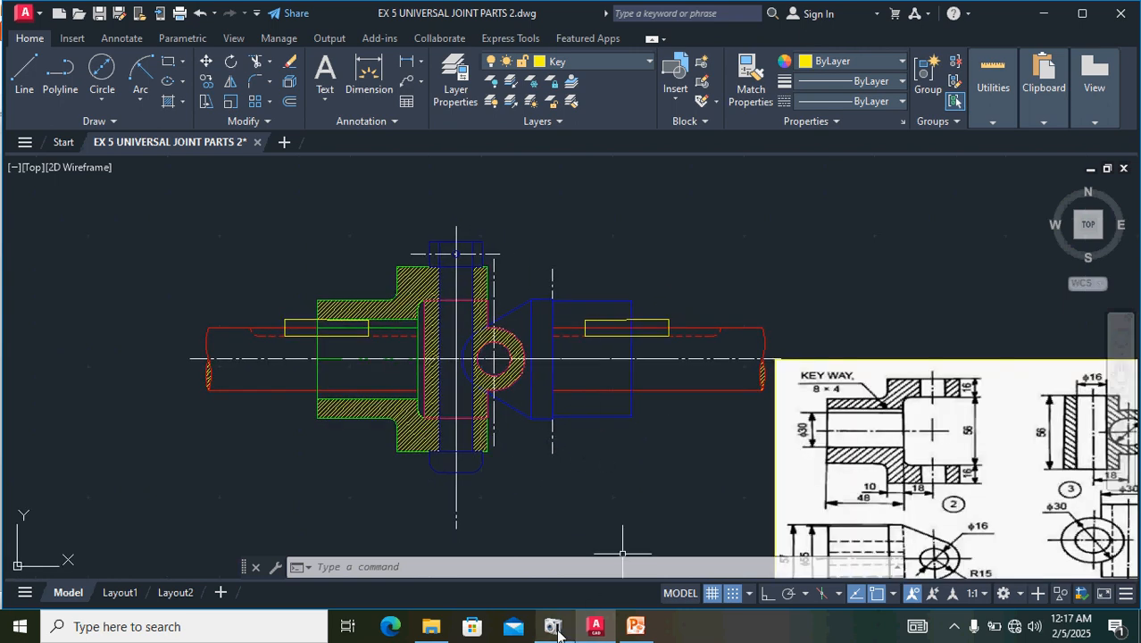
pyautogui.moveTo(555, 623)
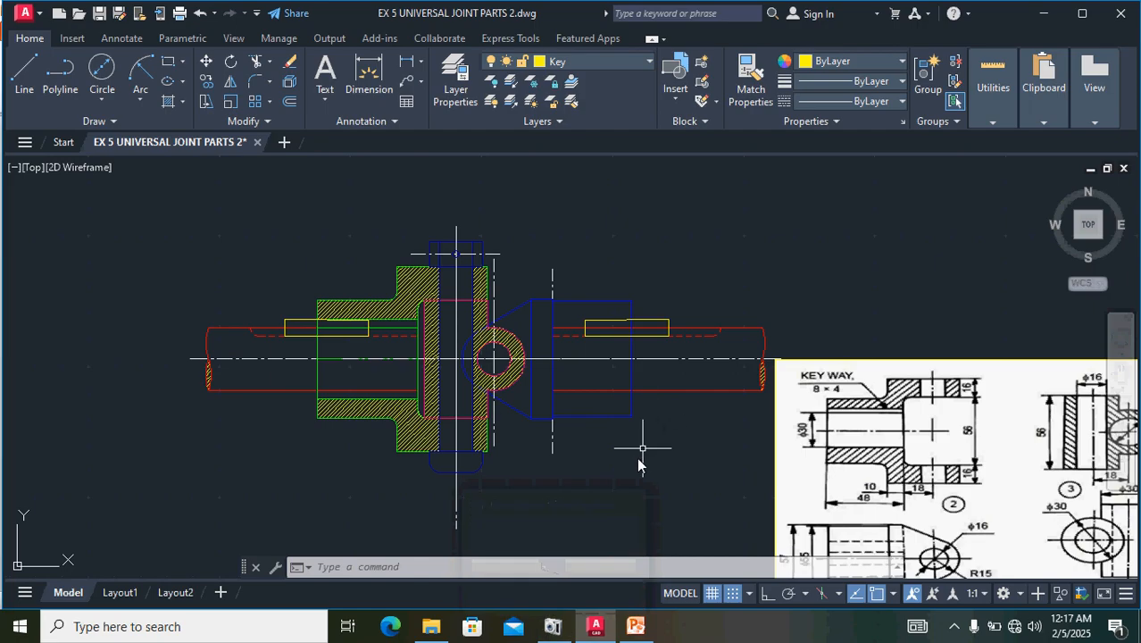
pyautogui.click(555, 556)
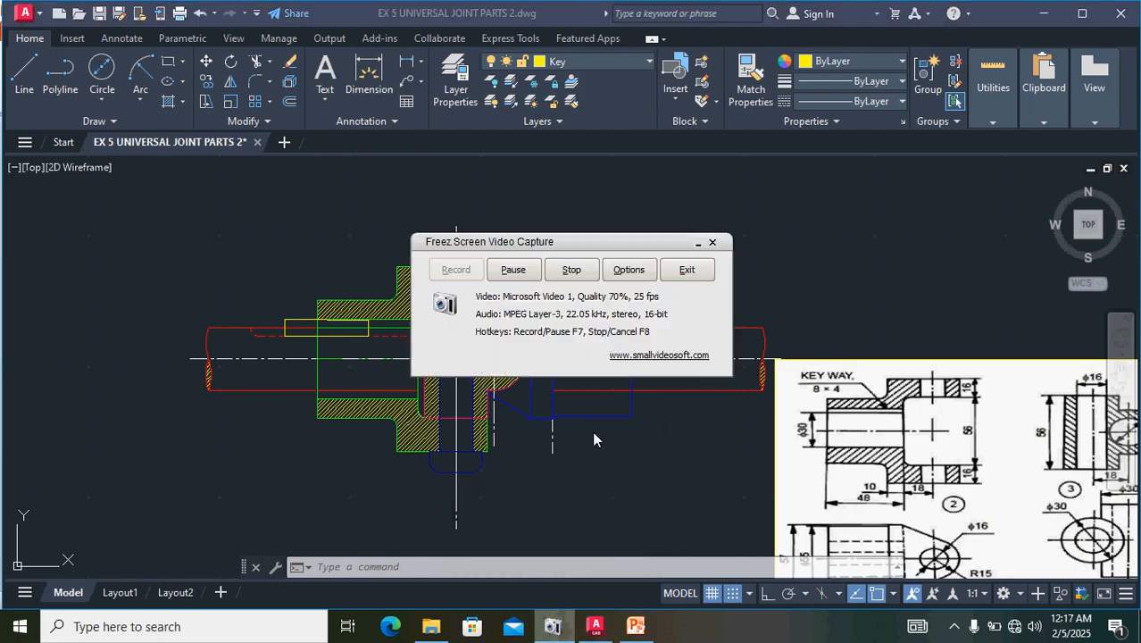